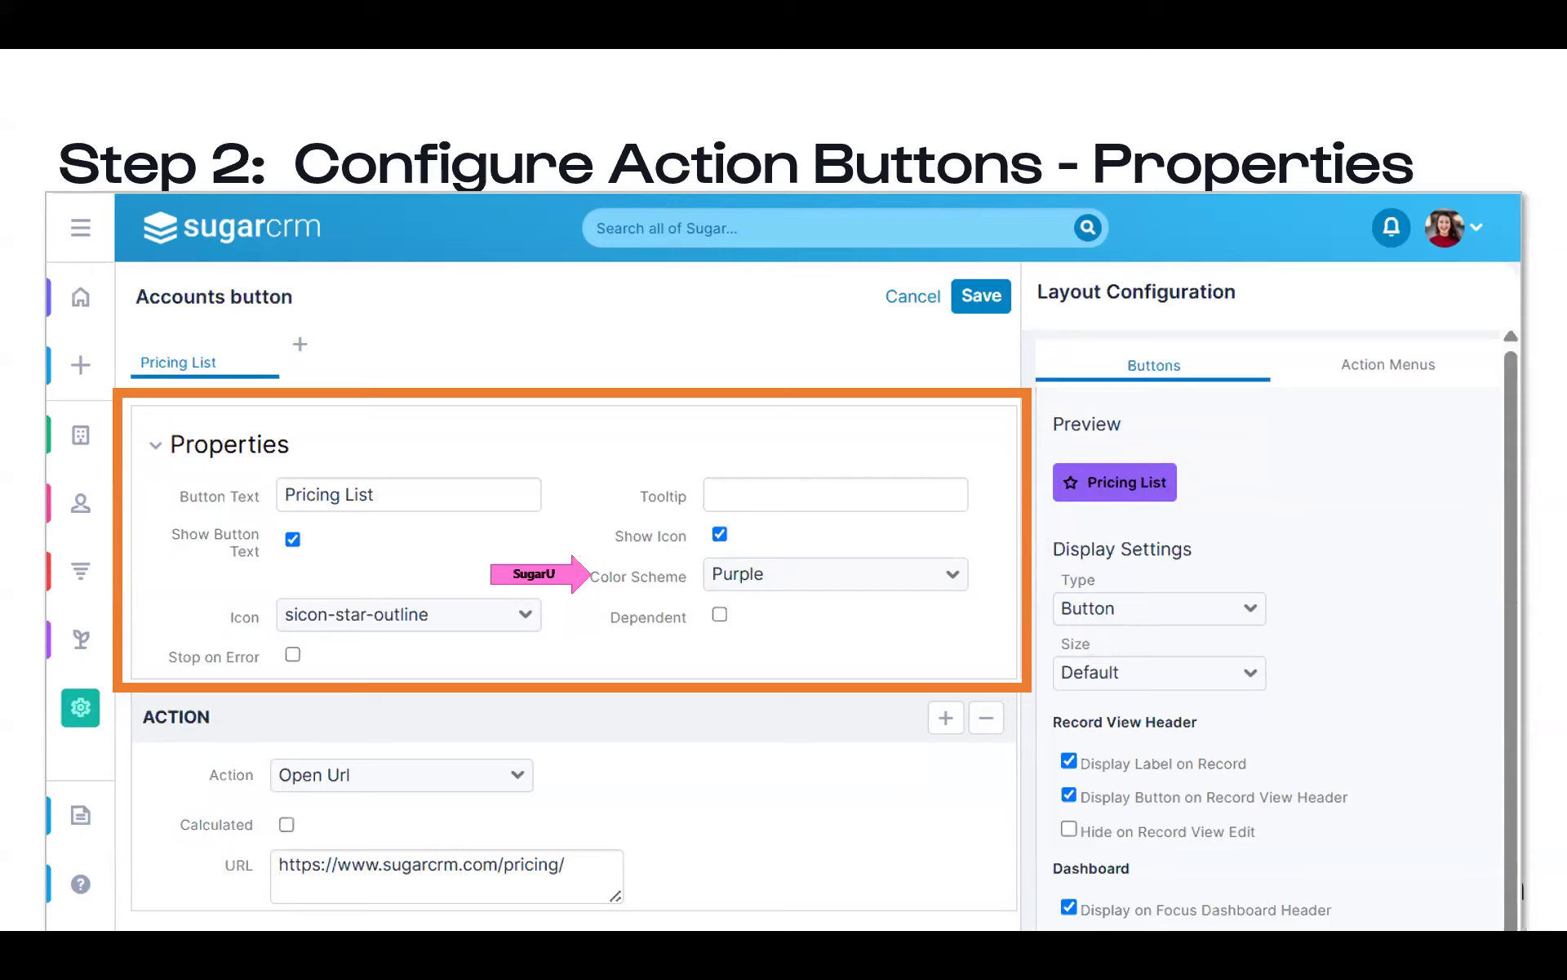
mouse_move(574, 580)
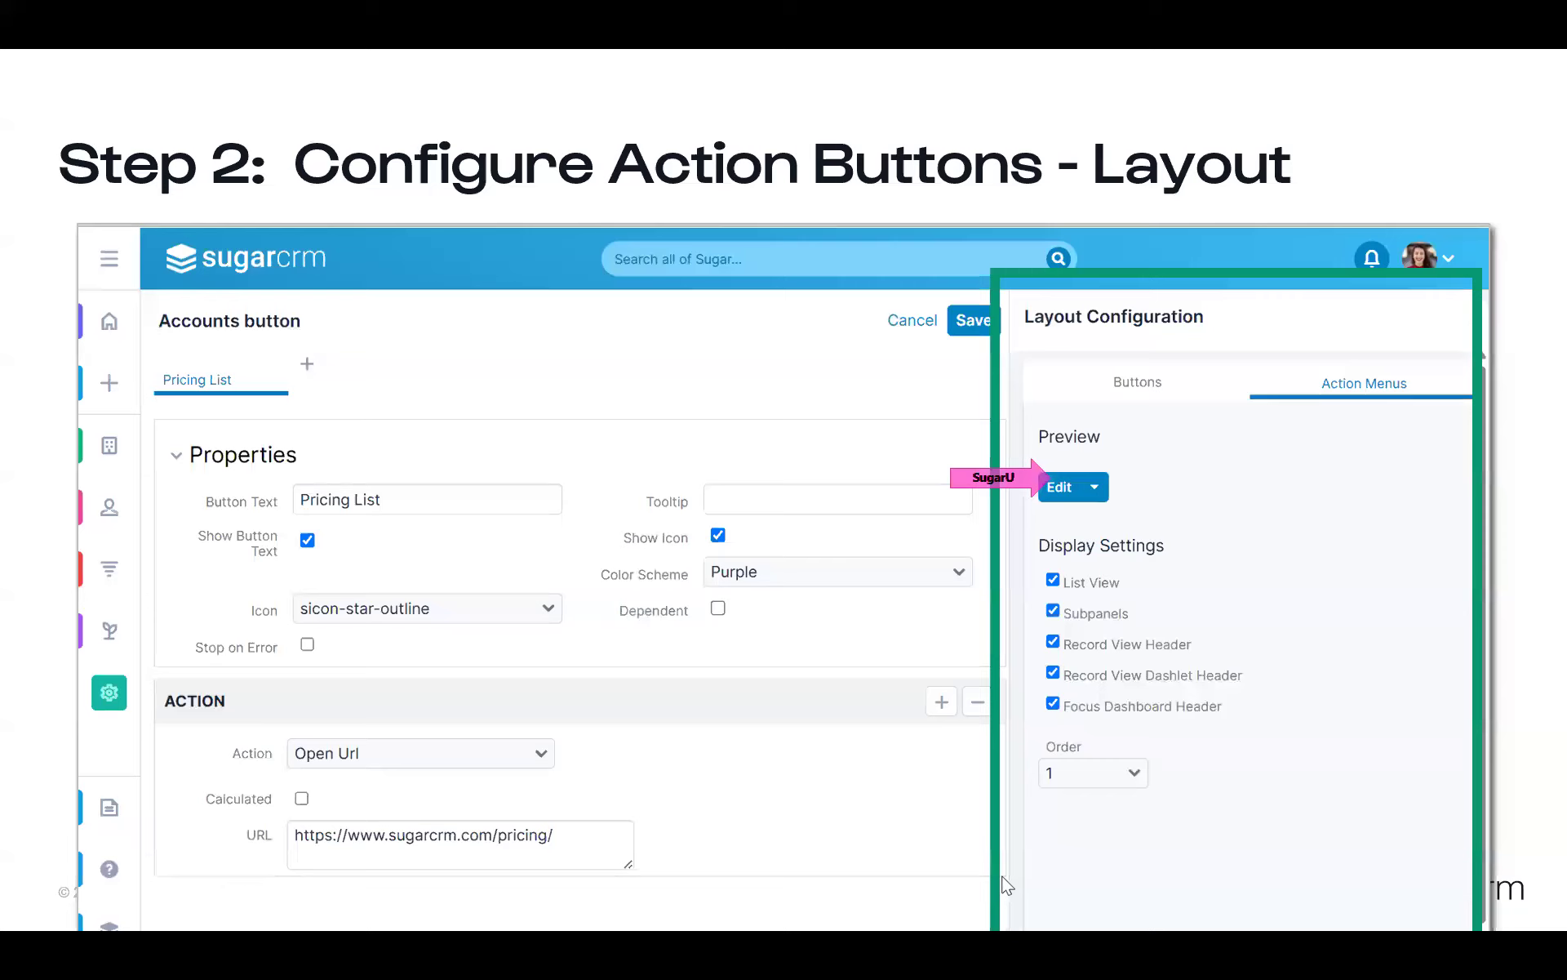
mouse_move(1030, 480)
drag(1030, 480, 1022, 501)
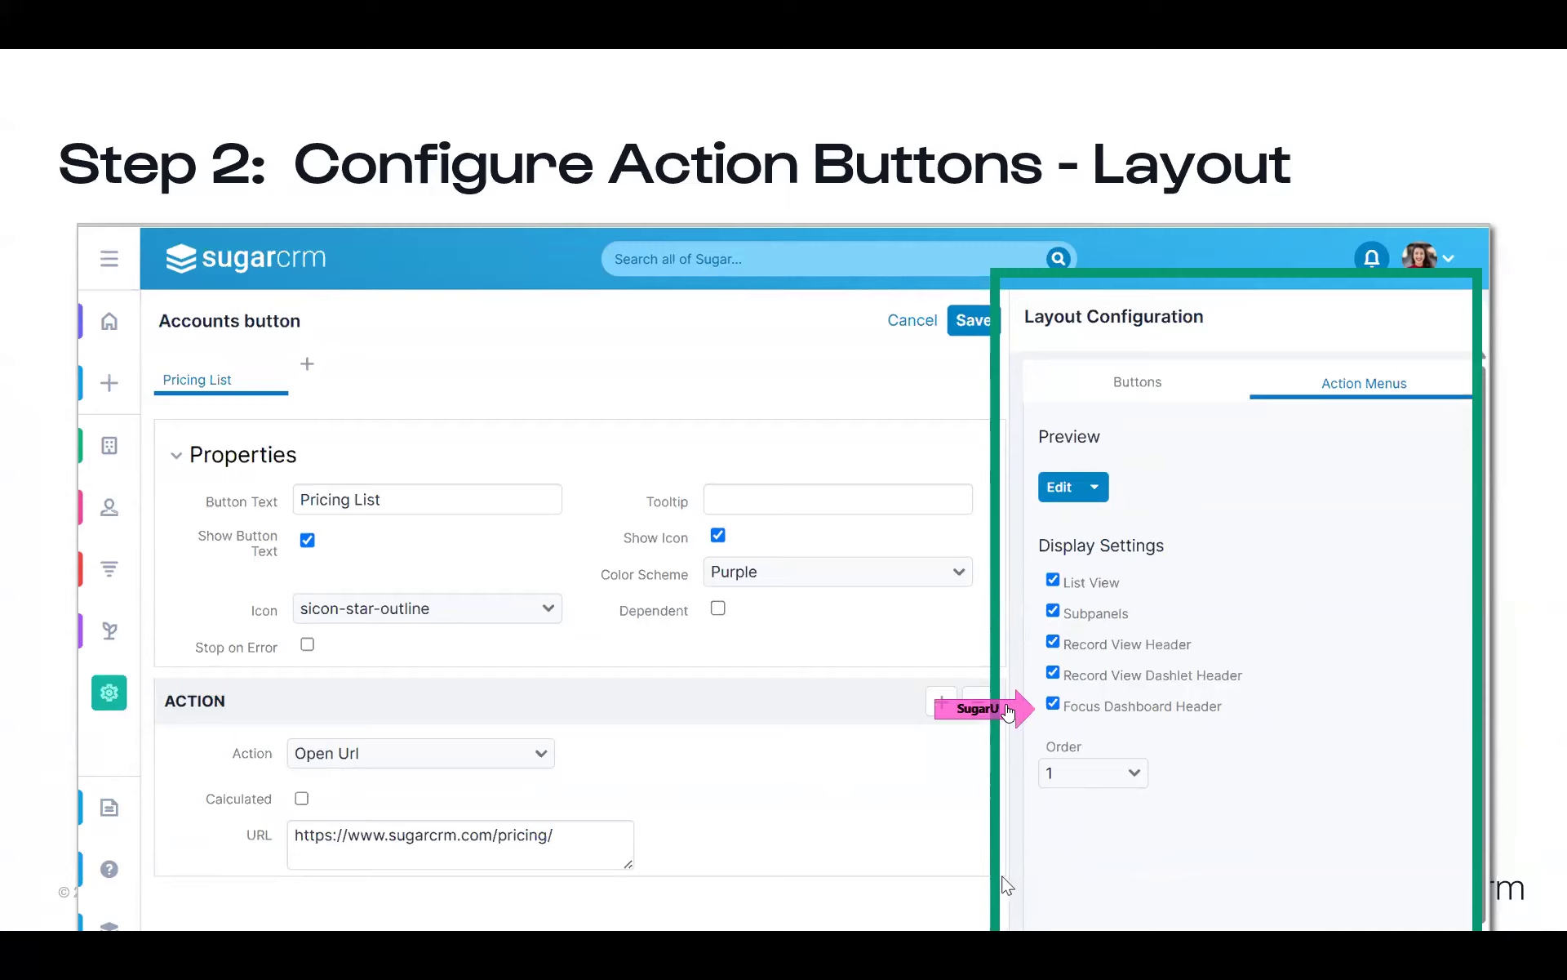
click(1413, 192)
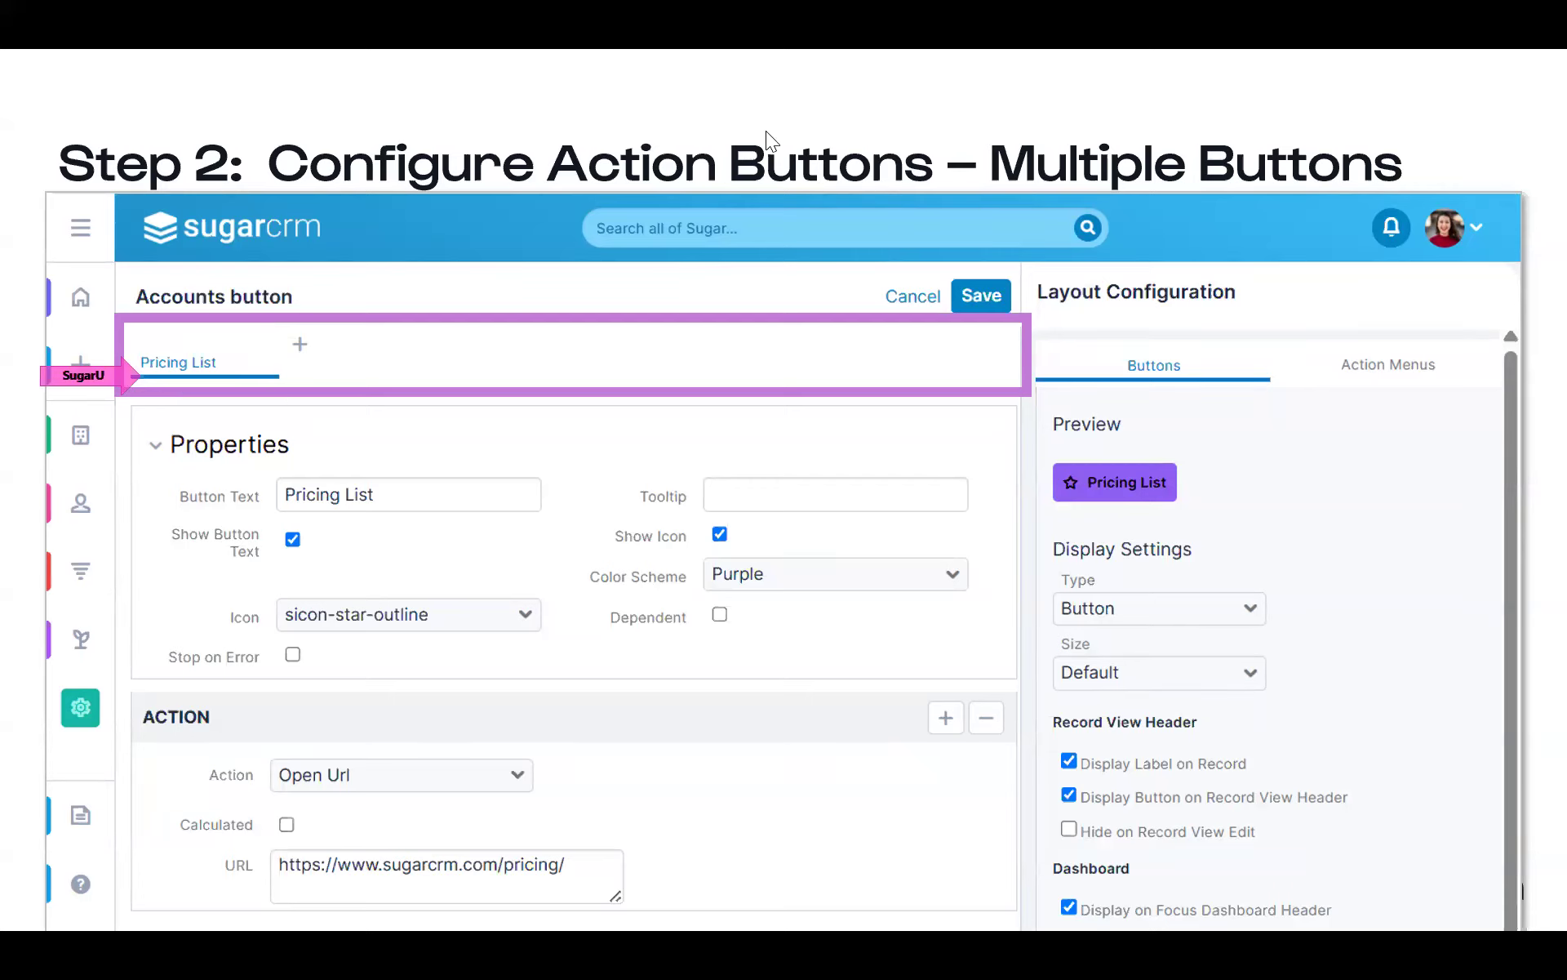
click(291, 382)
key(Right)
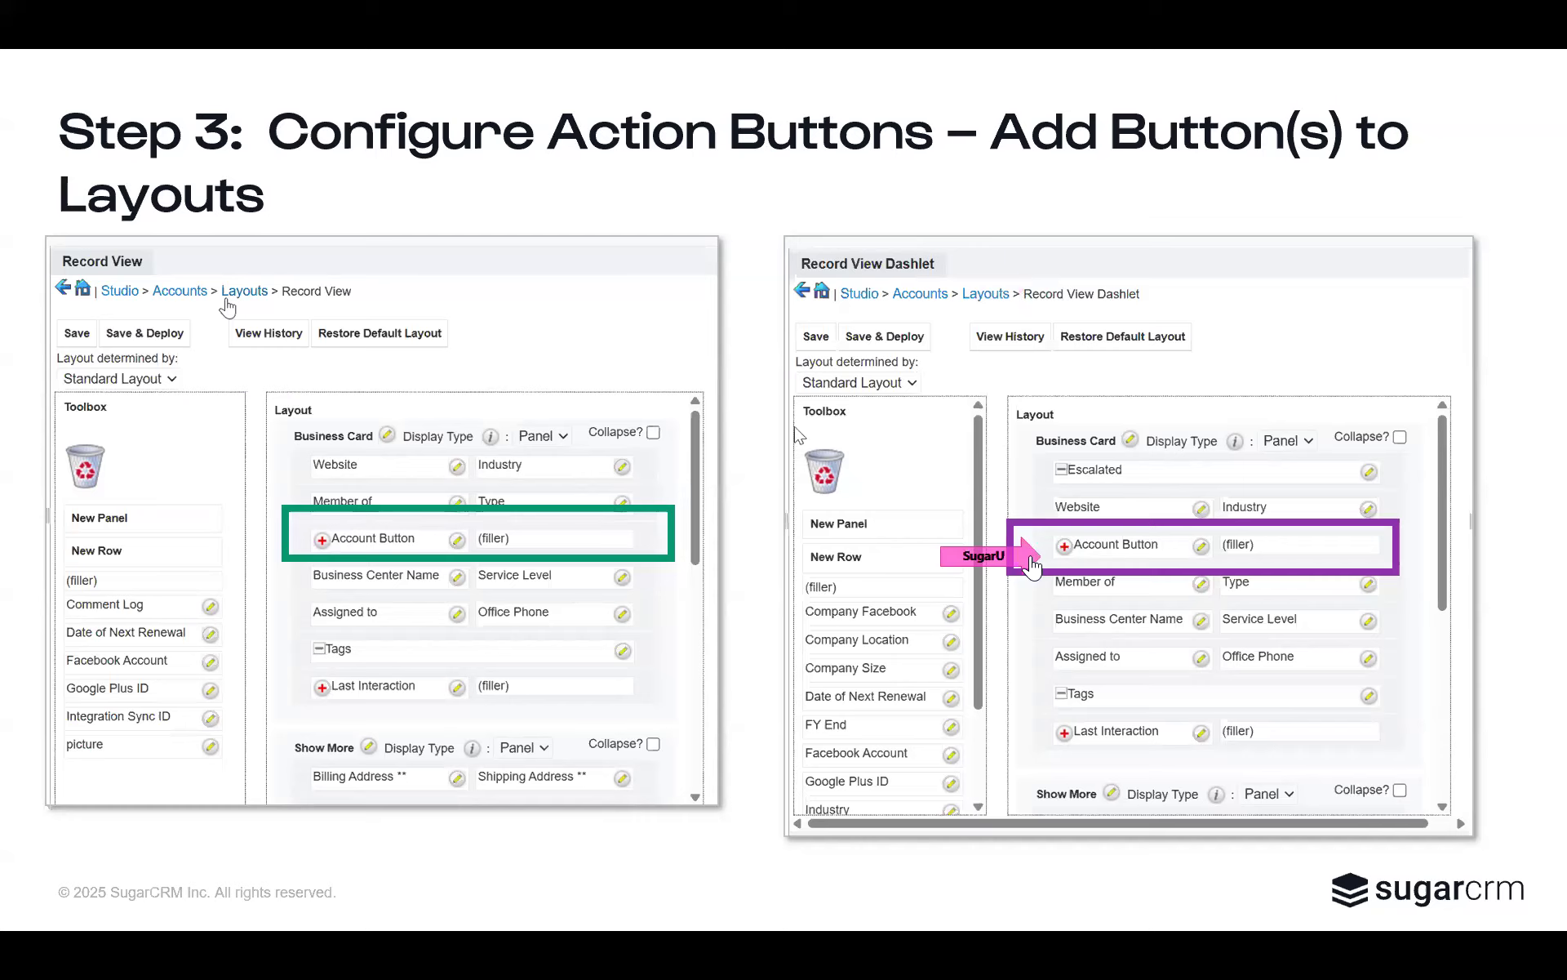
click(671, 417)
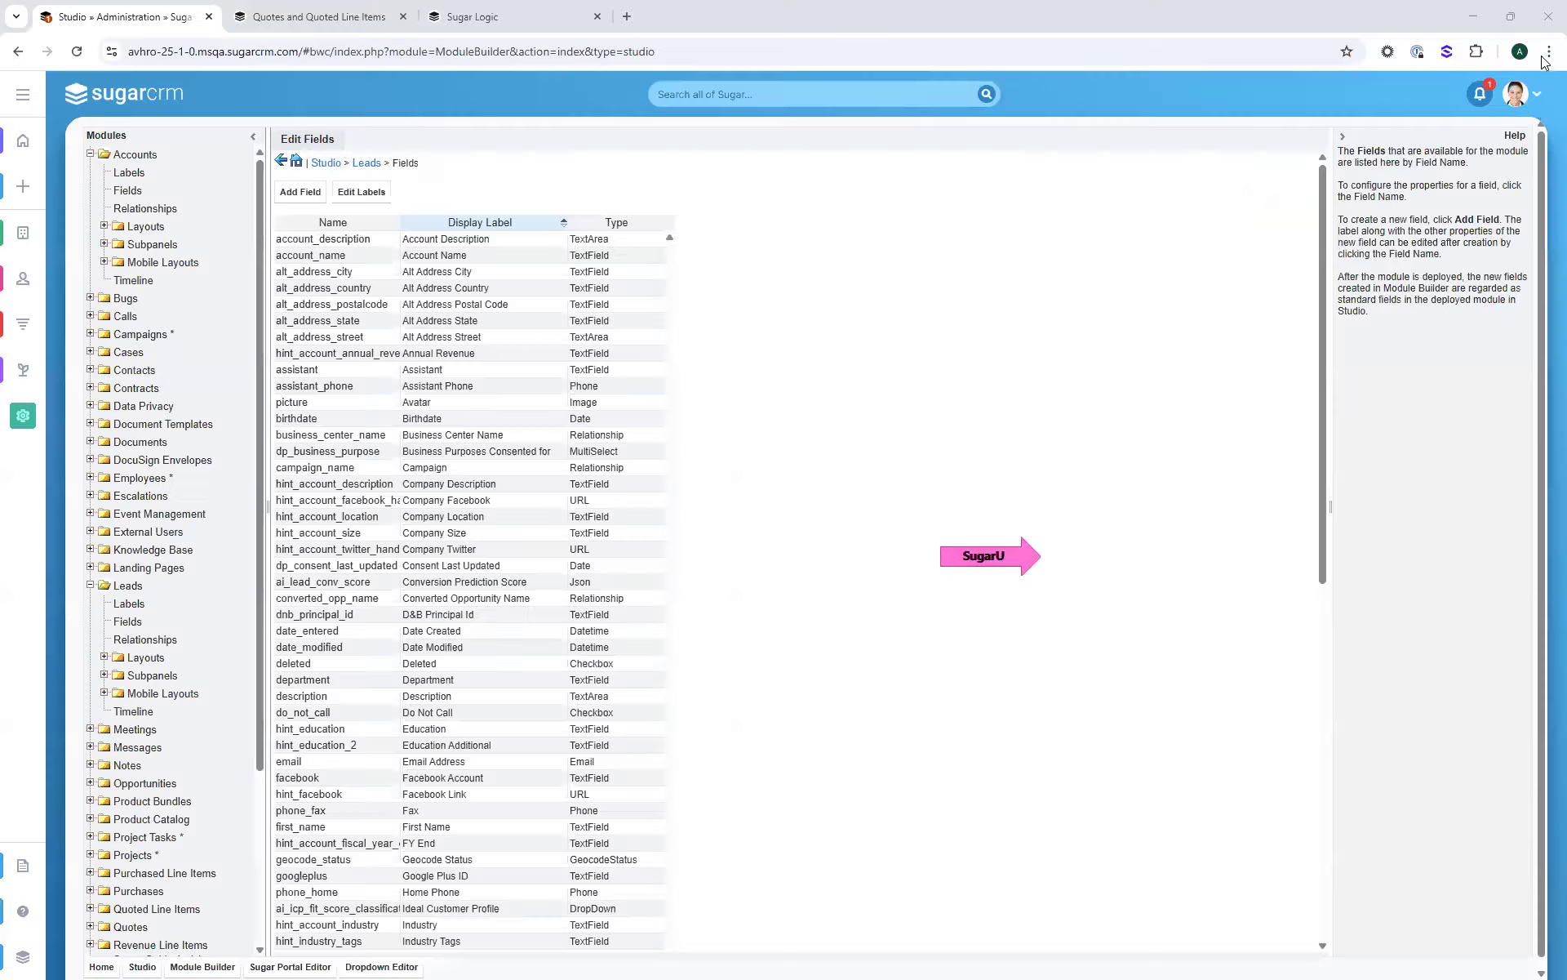
Set the browser zoom to 150% and collapse the Accounts module in the Studio module tree
click(1549, 51)
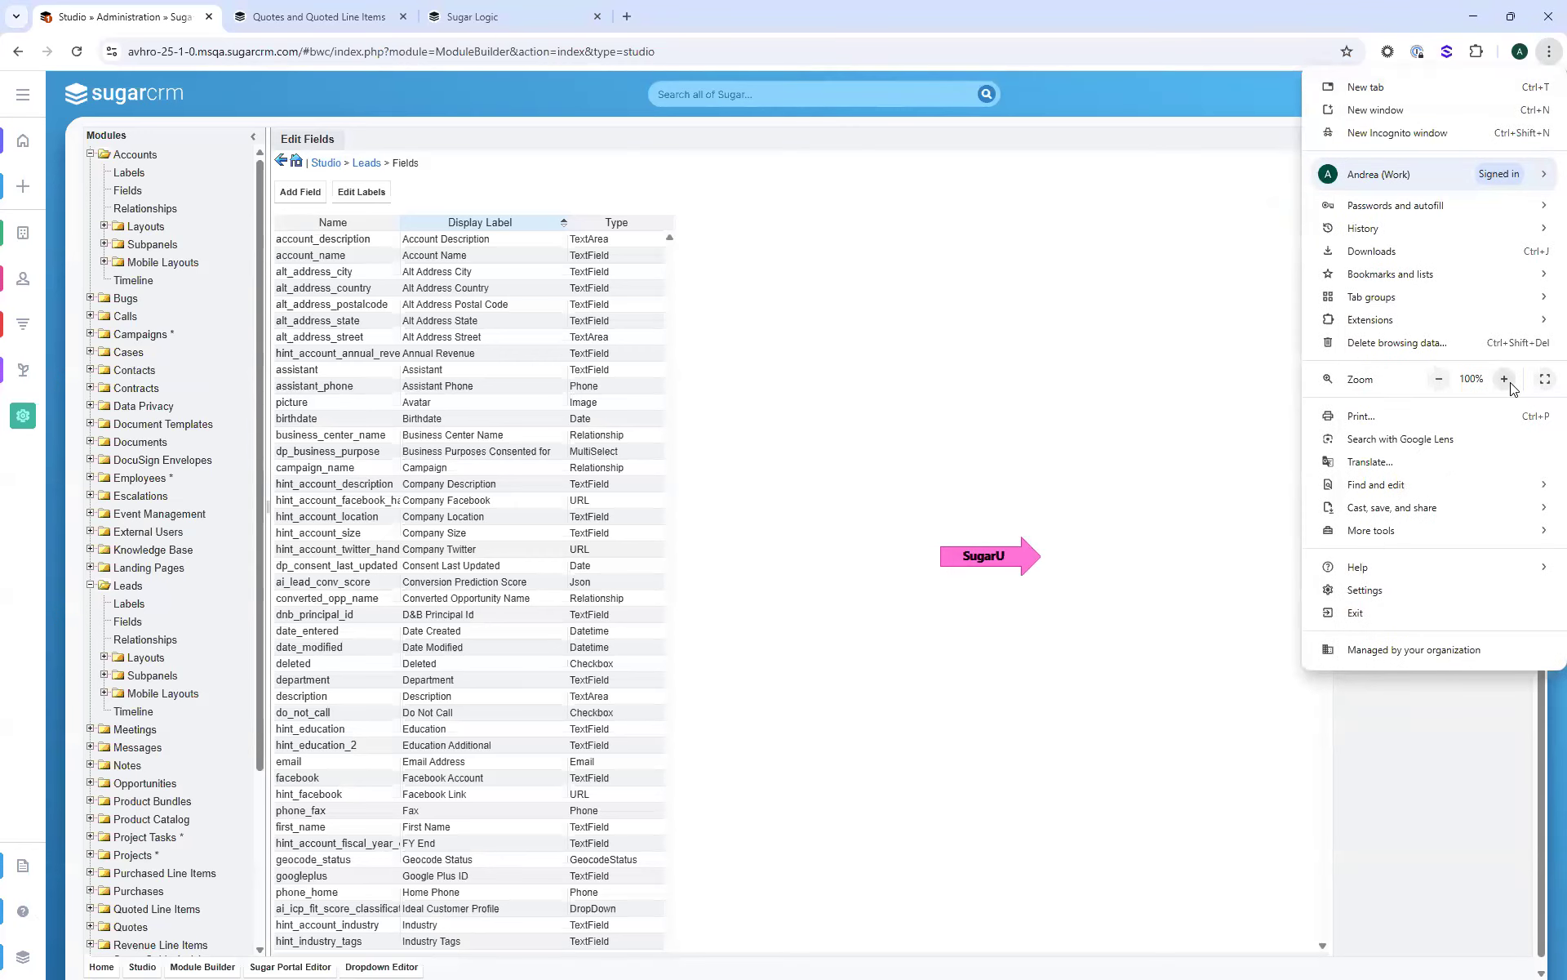
click(1505, 379)
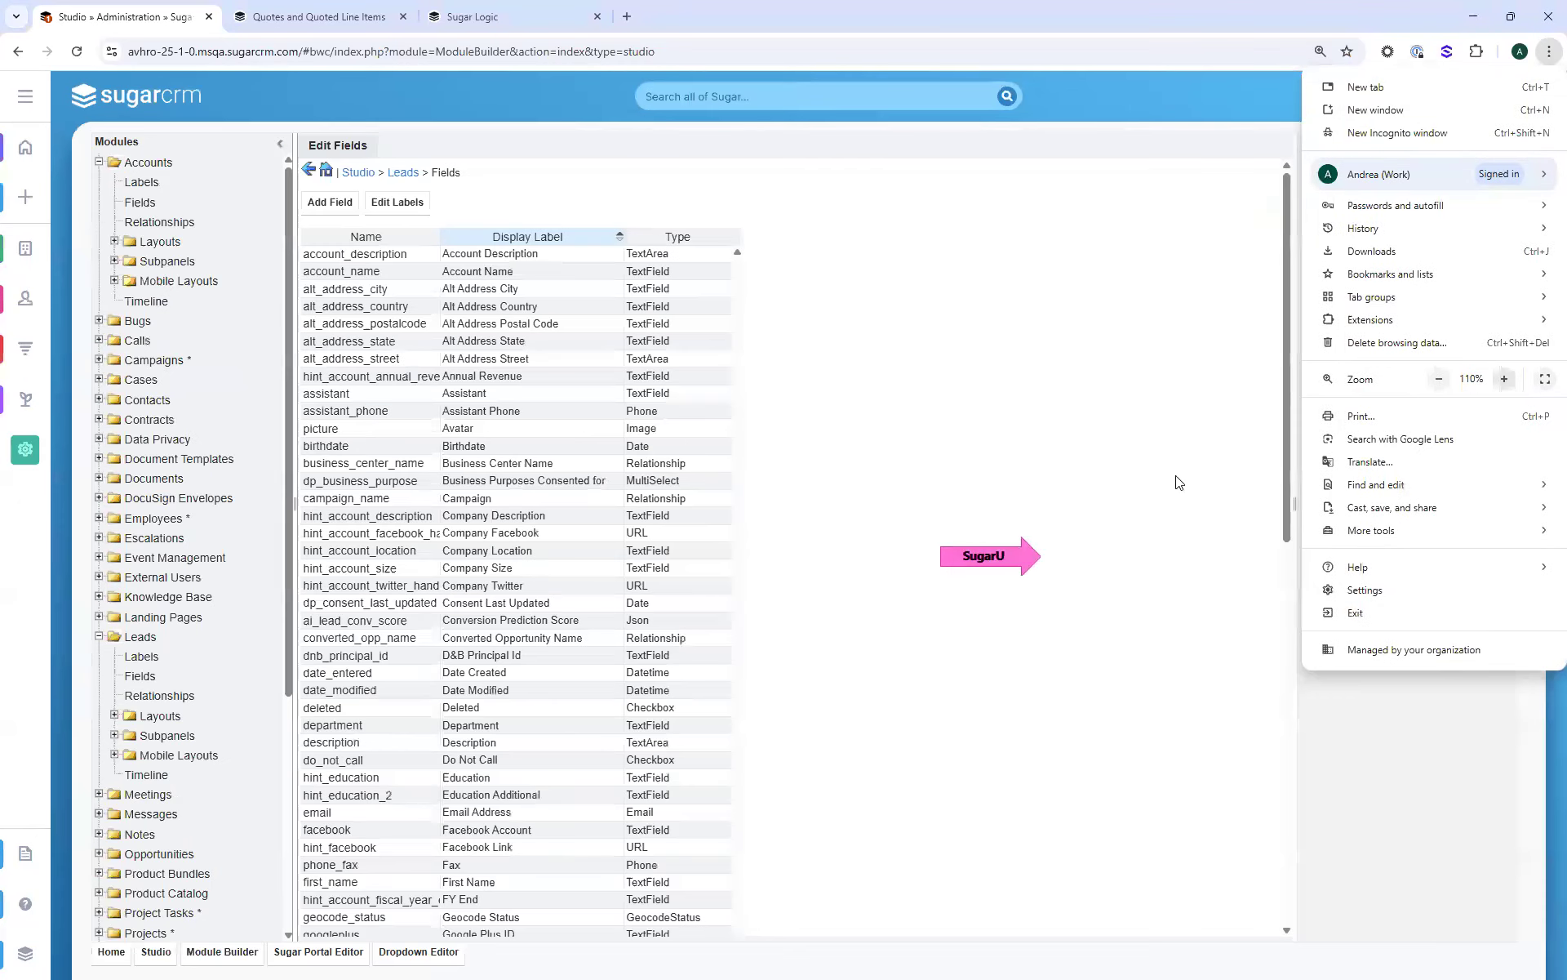
click(1504, 379)
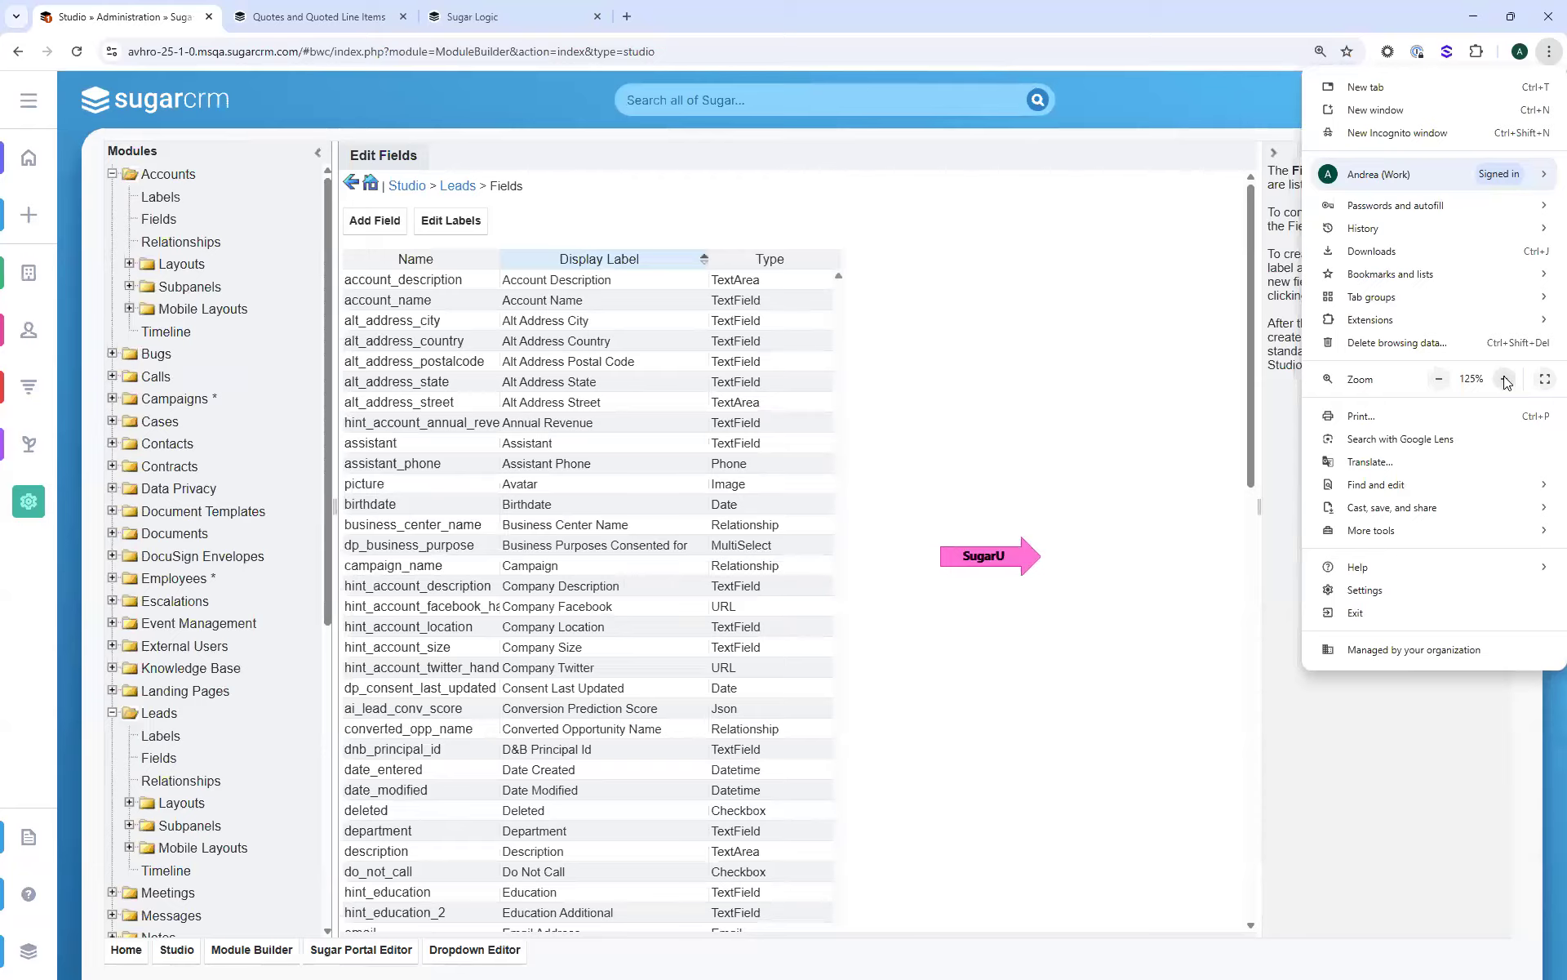
click(1504, 379)
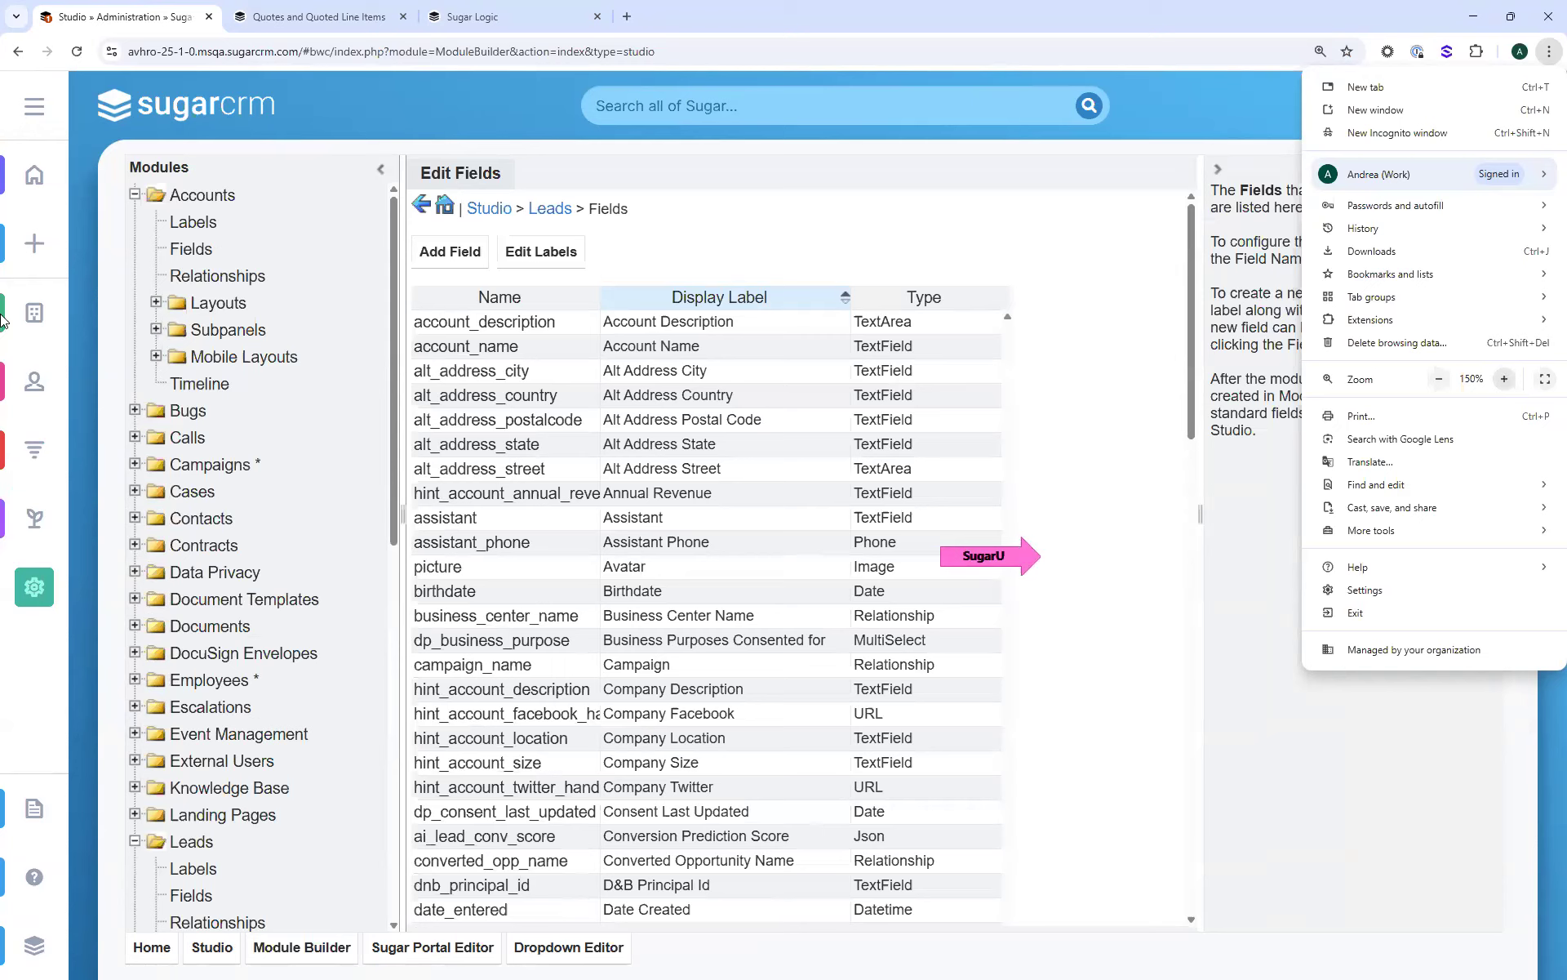
click(138, 199)
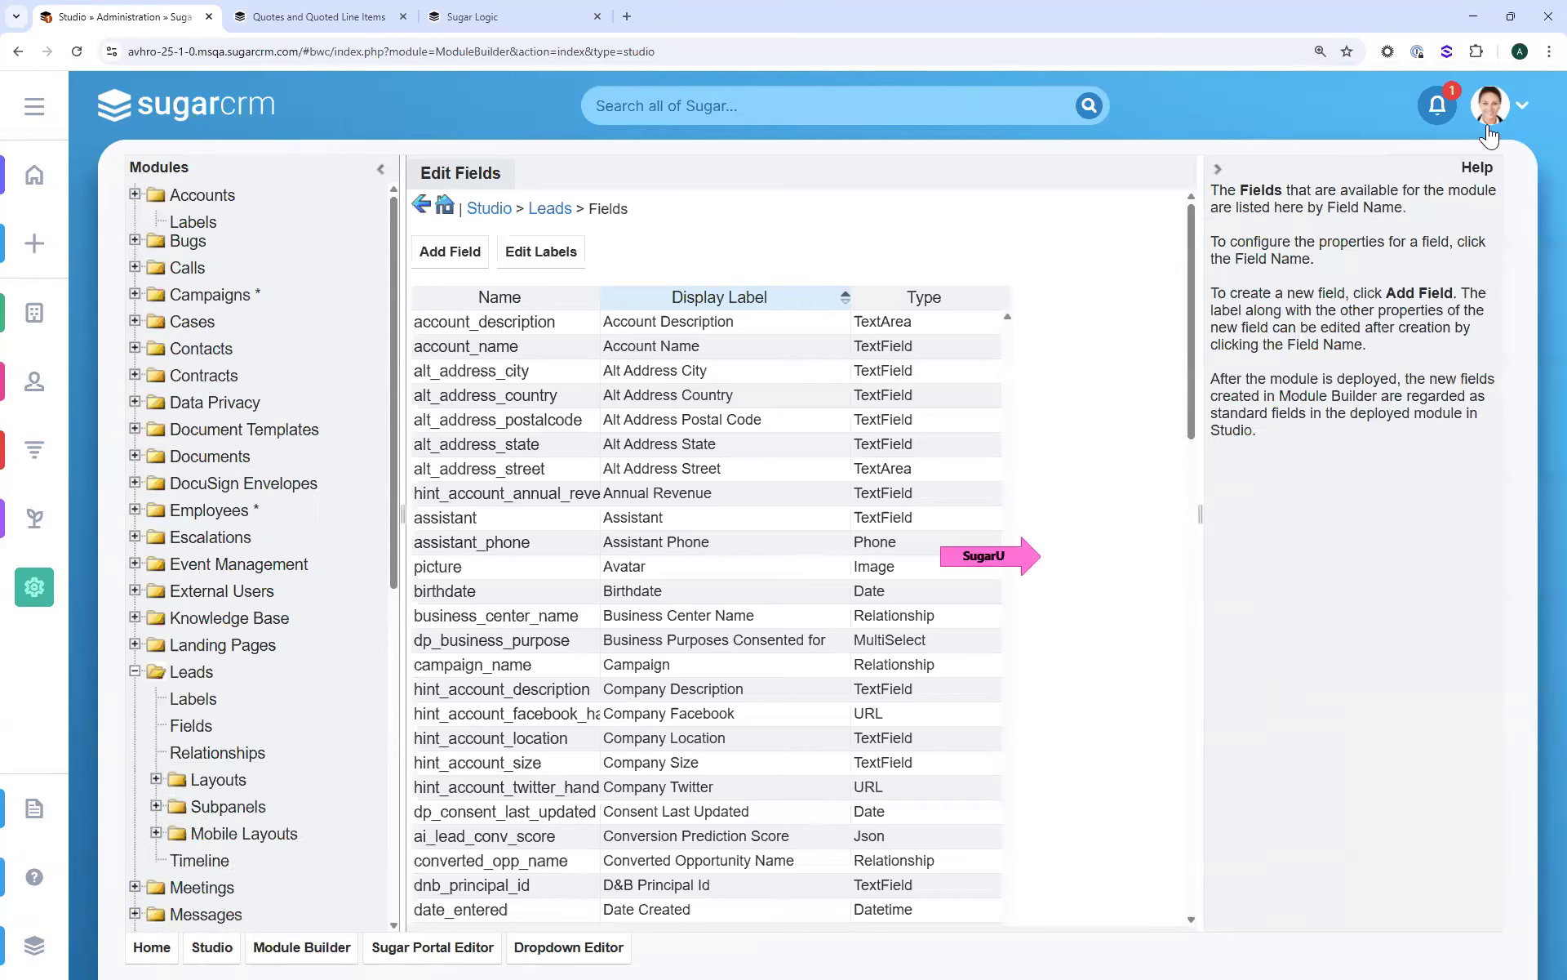
Return to the home console and open the Administration page
click(172, 105)
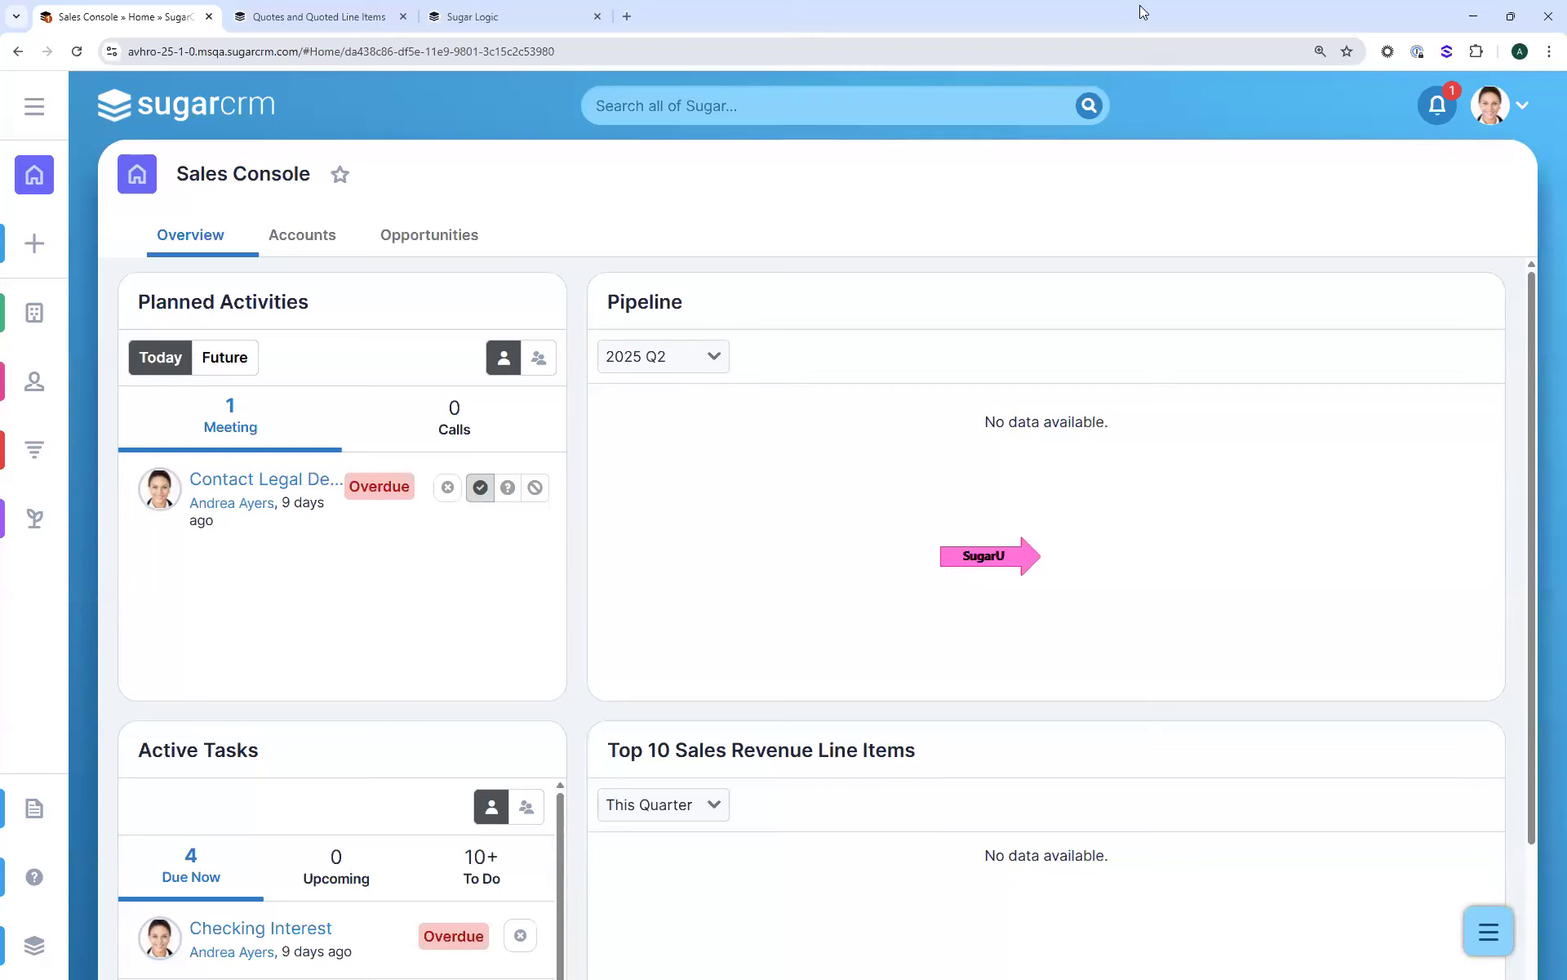
click(1521, 114)
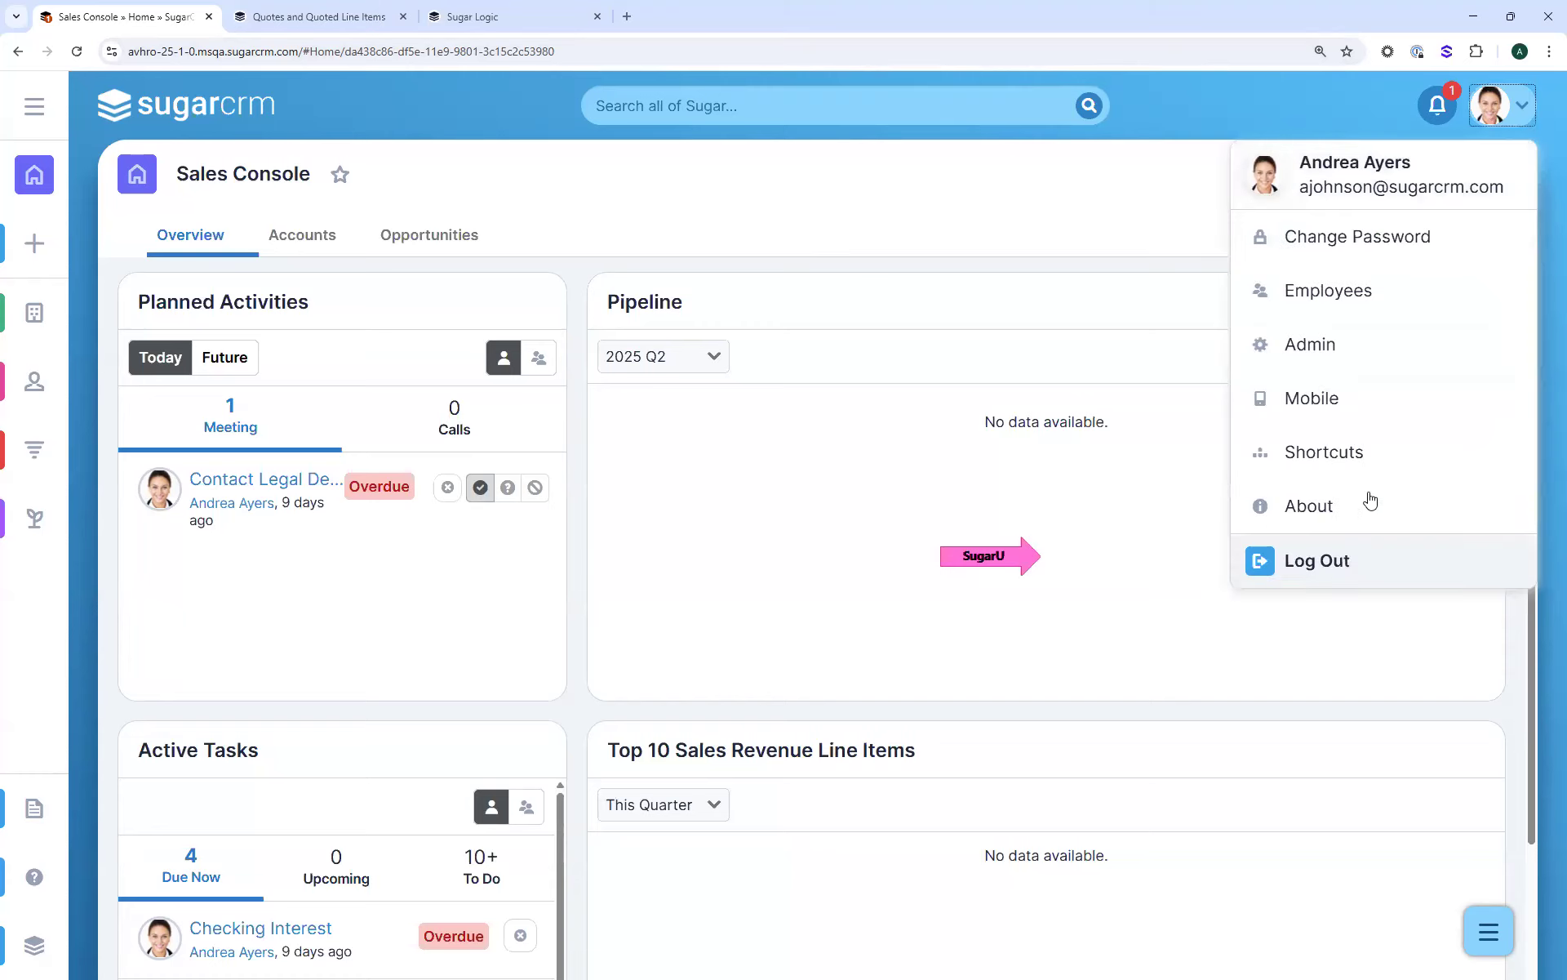
click(1317, 352)
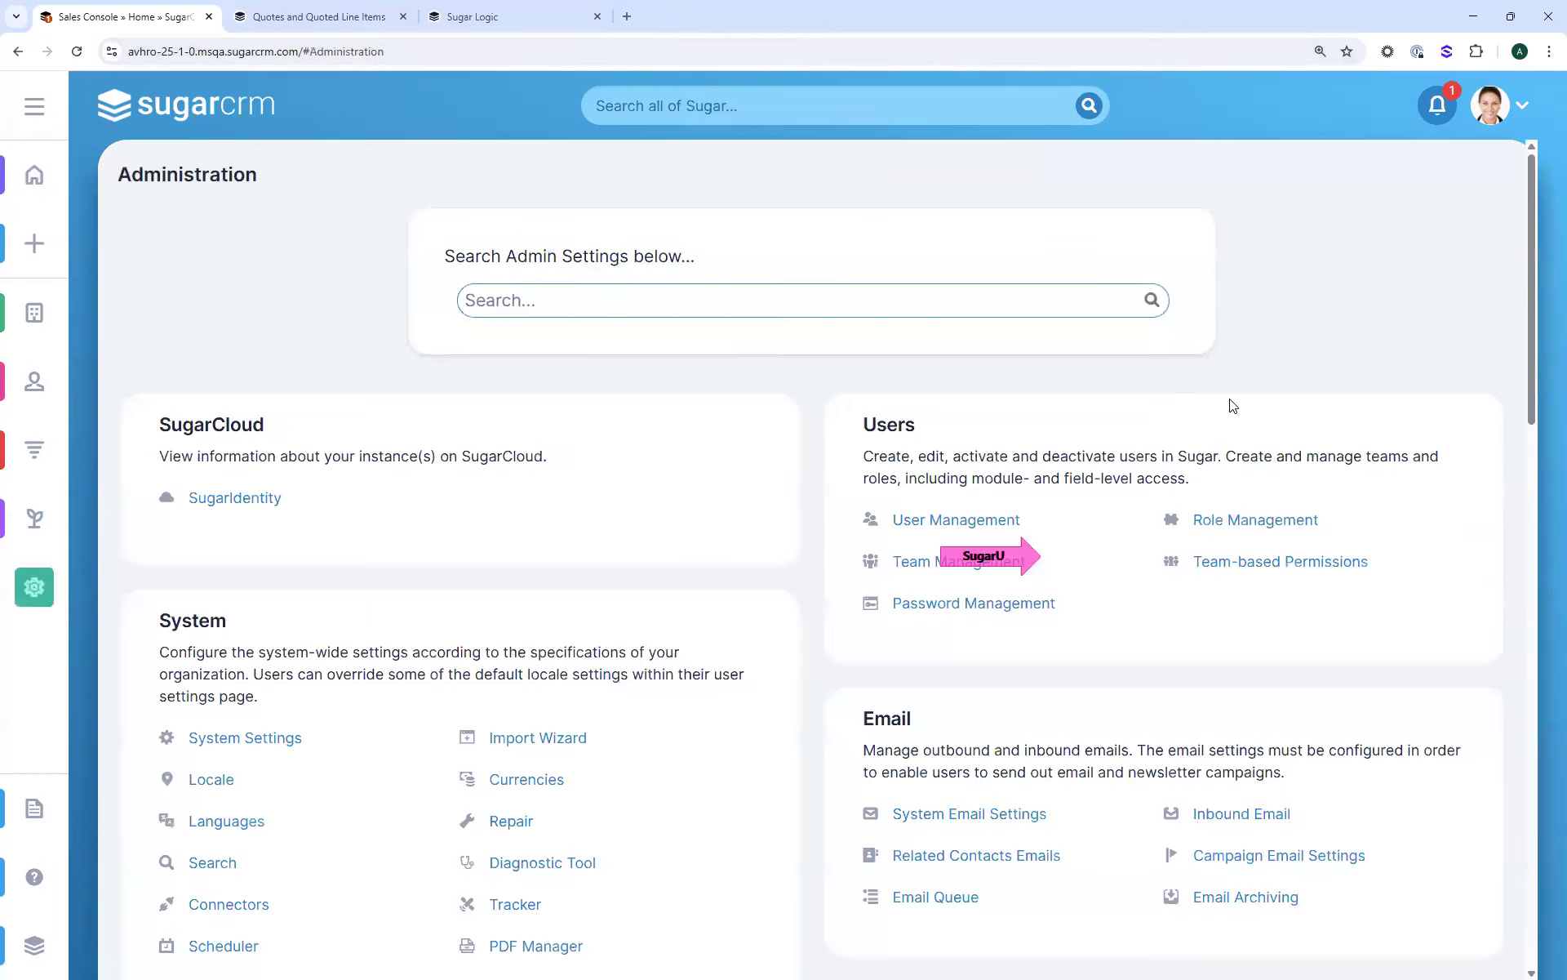
Open Studio from the Developer Tools section of the administration settings
scroll(1230, 415, down, 6)
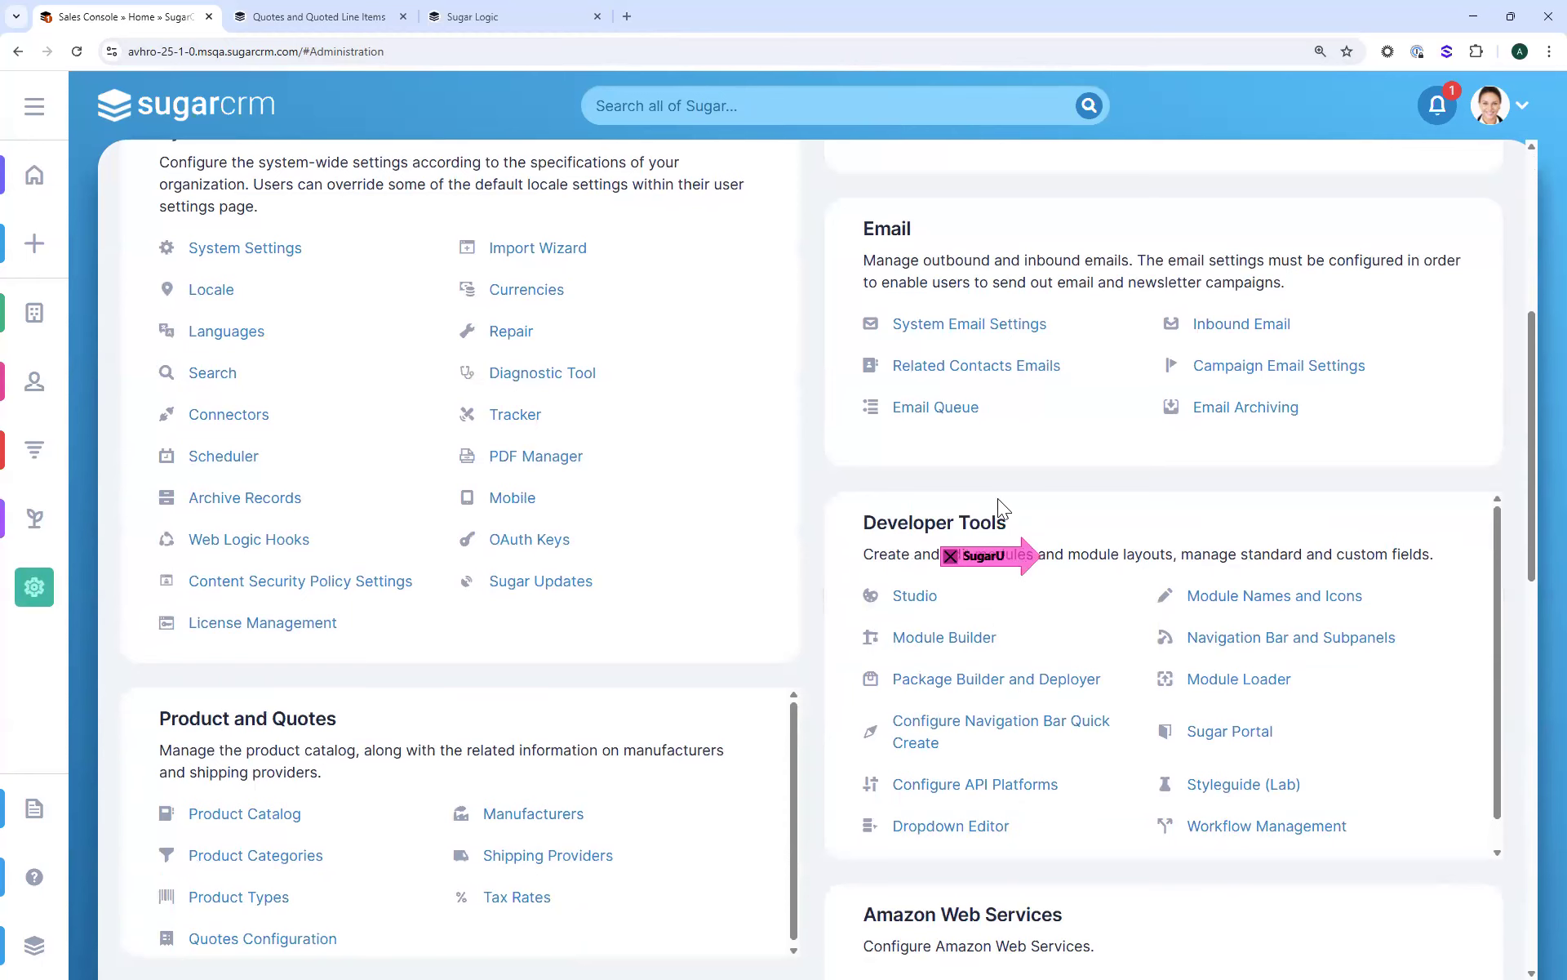
scroll(998, 506, up, 6)
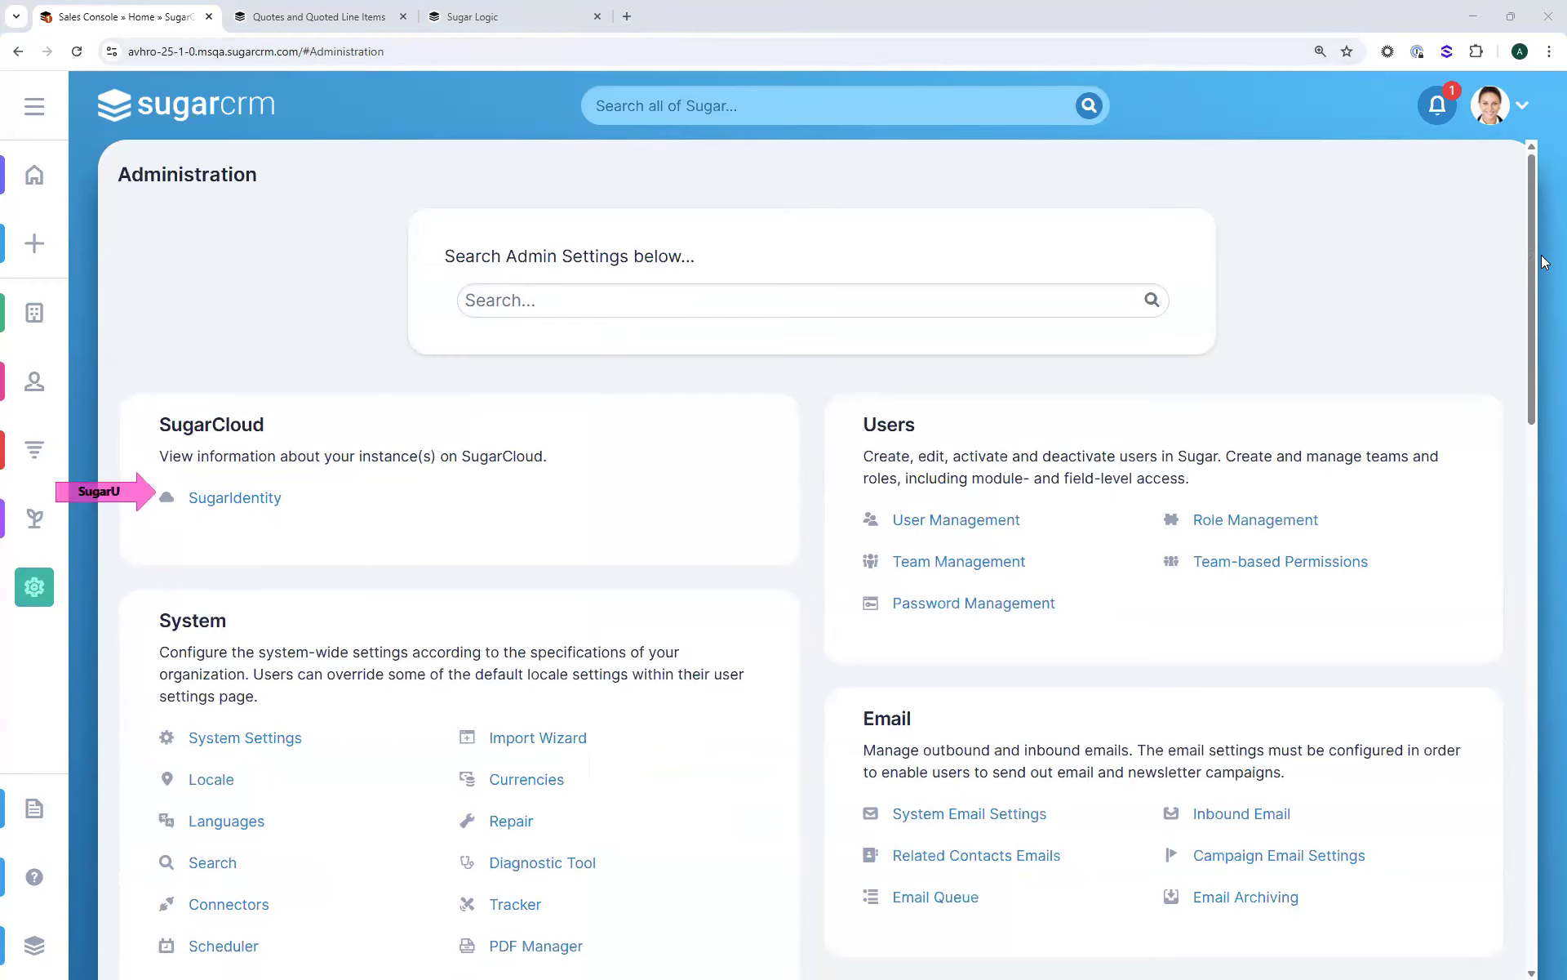
scroll(1131, 400, down, 10)
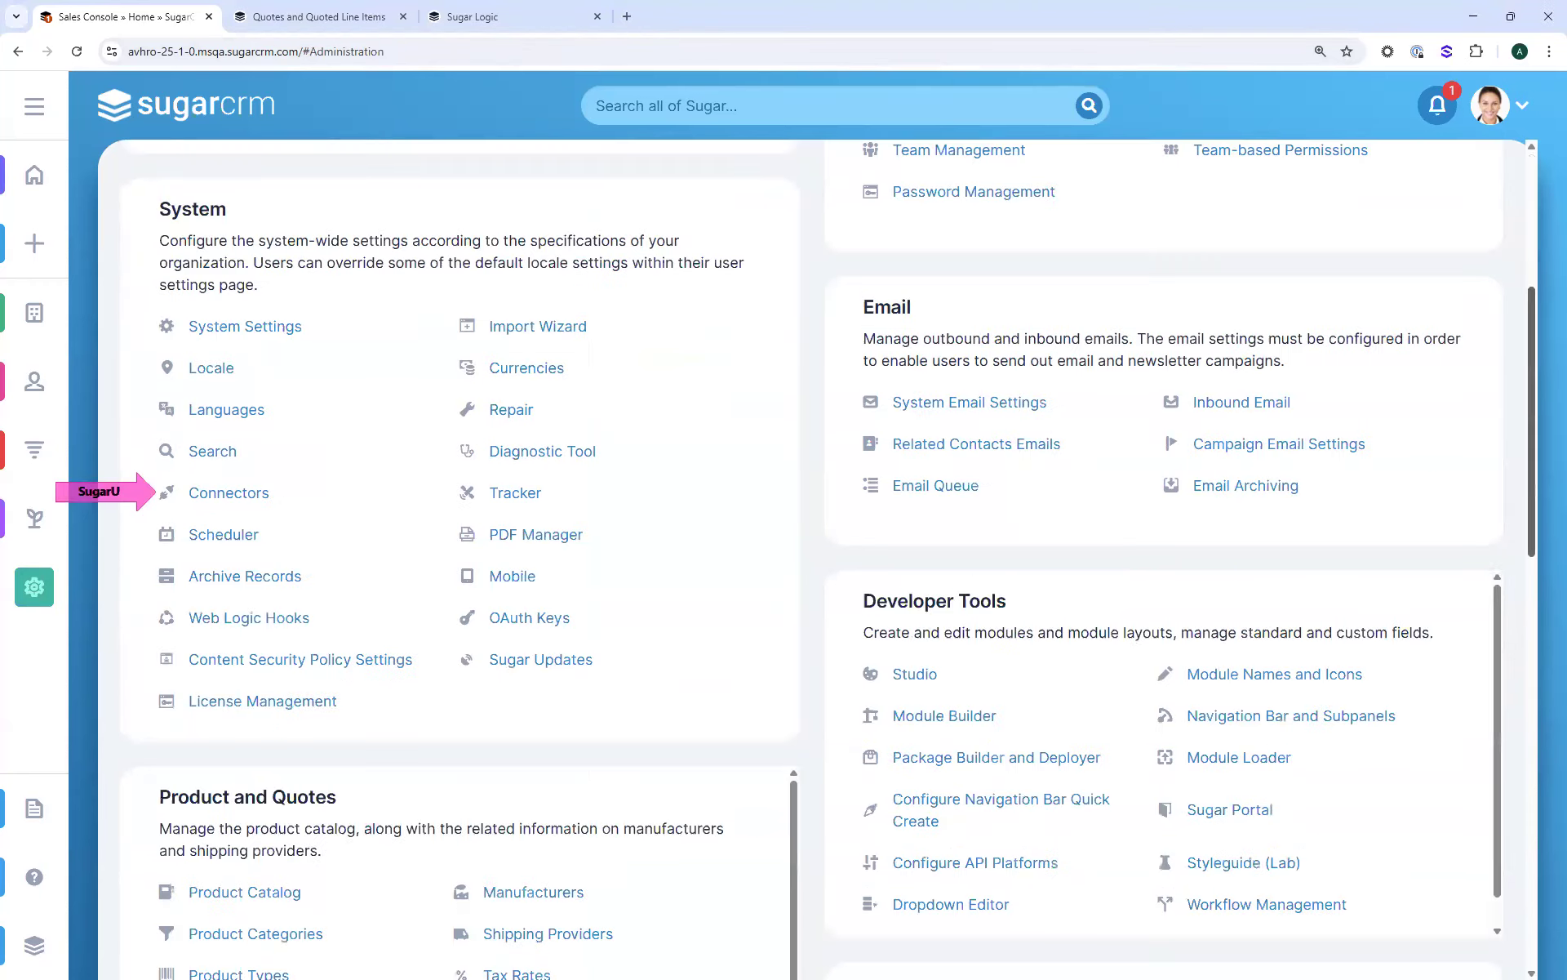
scroll(1095, 395, up, 1)
mouse_move(133, 496)
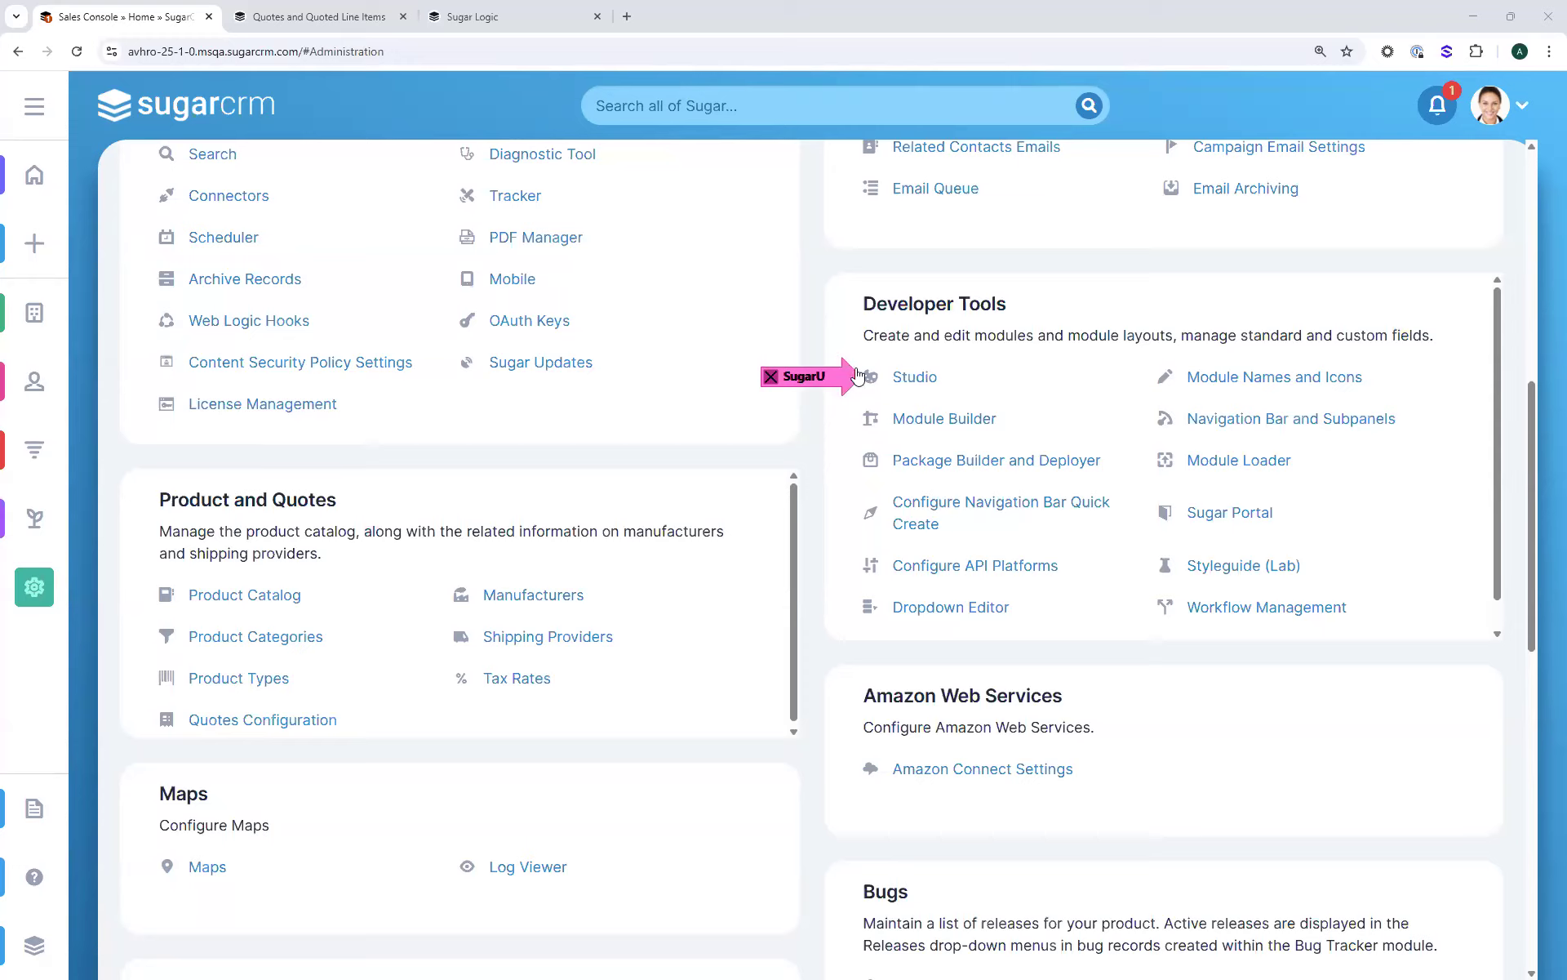
click(913, 376)
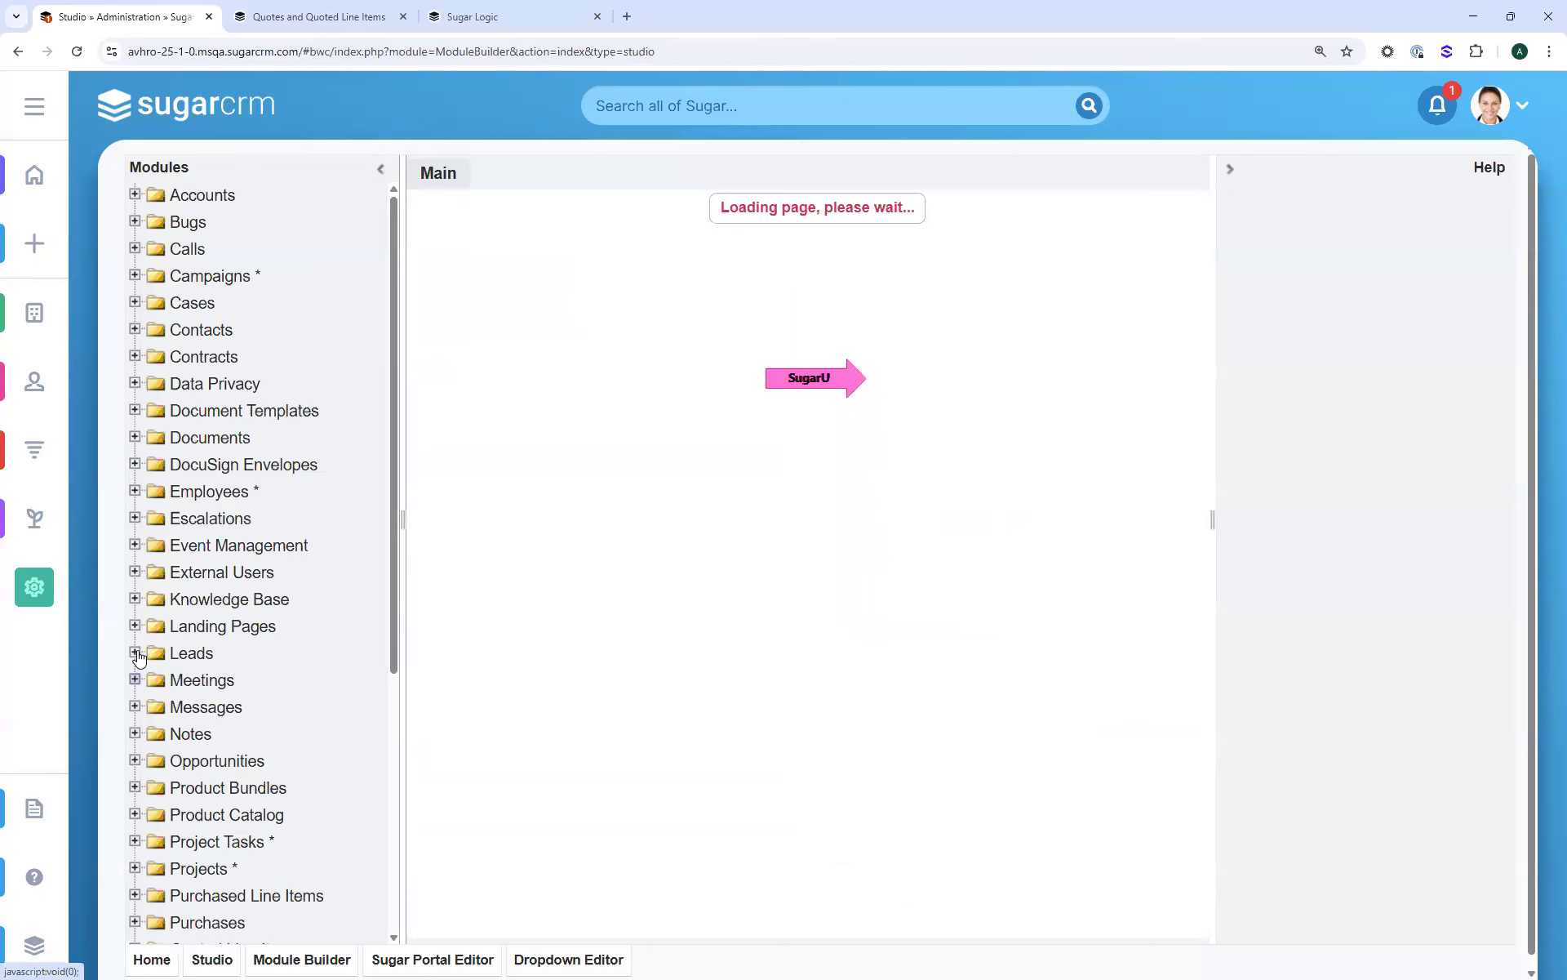
Open the Fields list of the Leads module in Studio and sort it by type
click(135, 653)
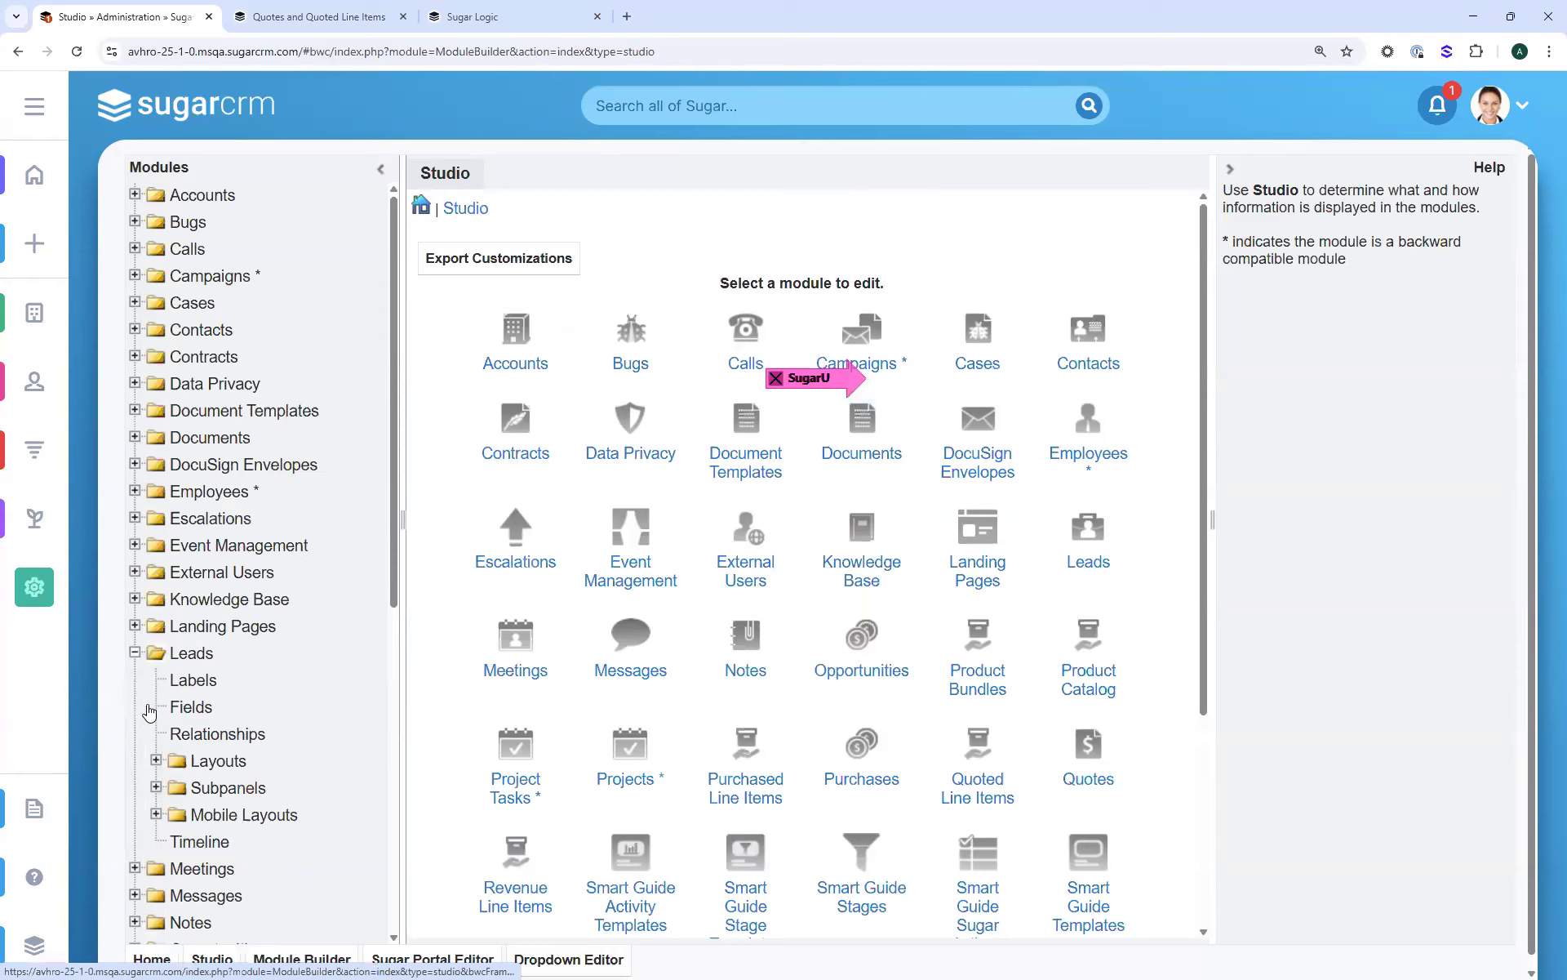
click(198, 653)
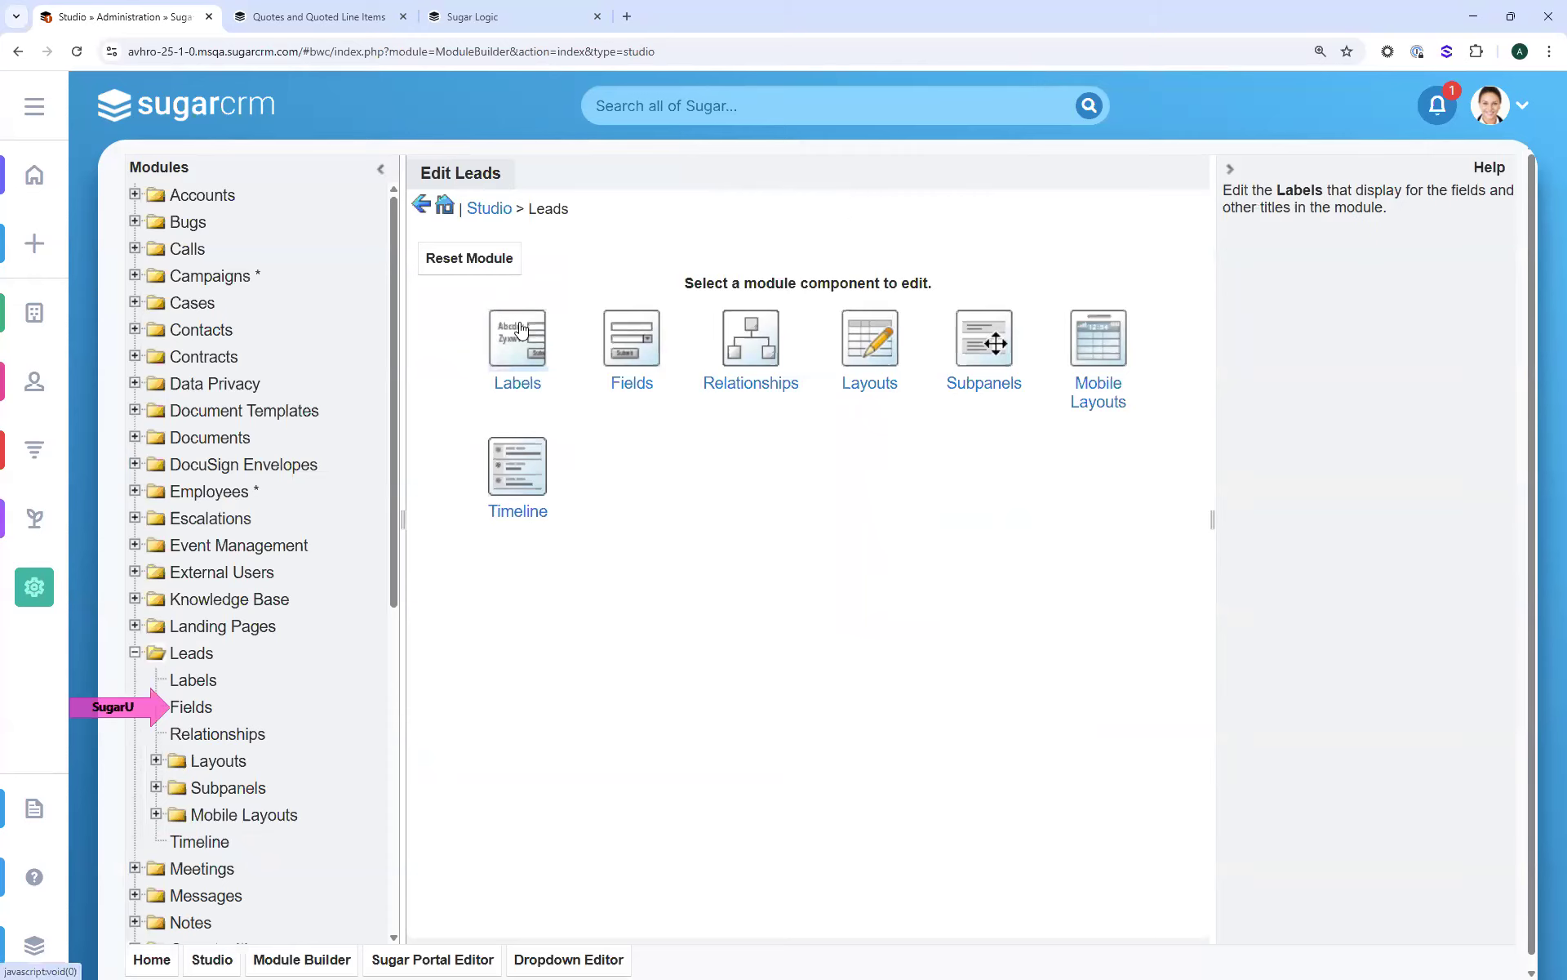
click(626, 329)
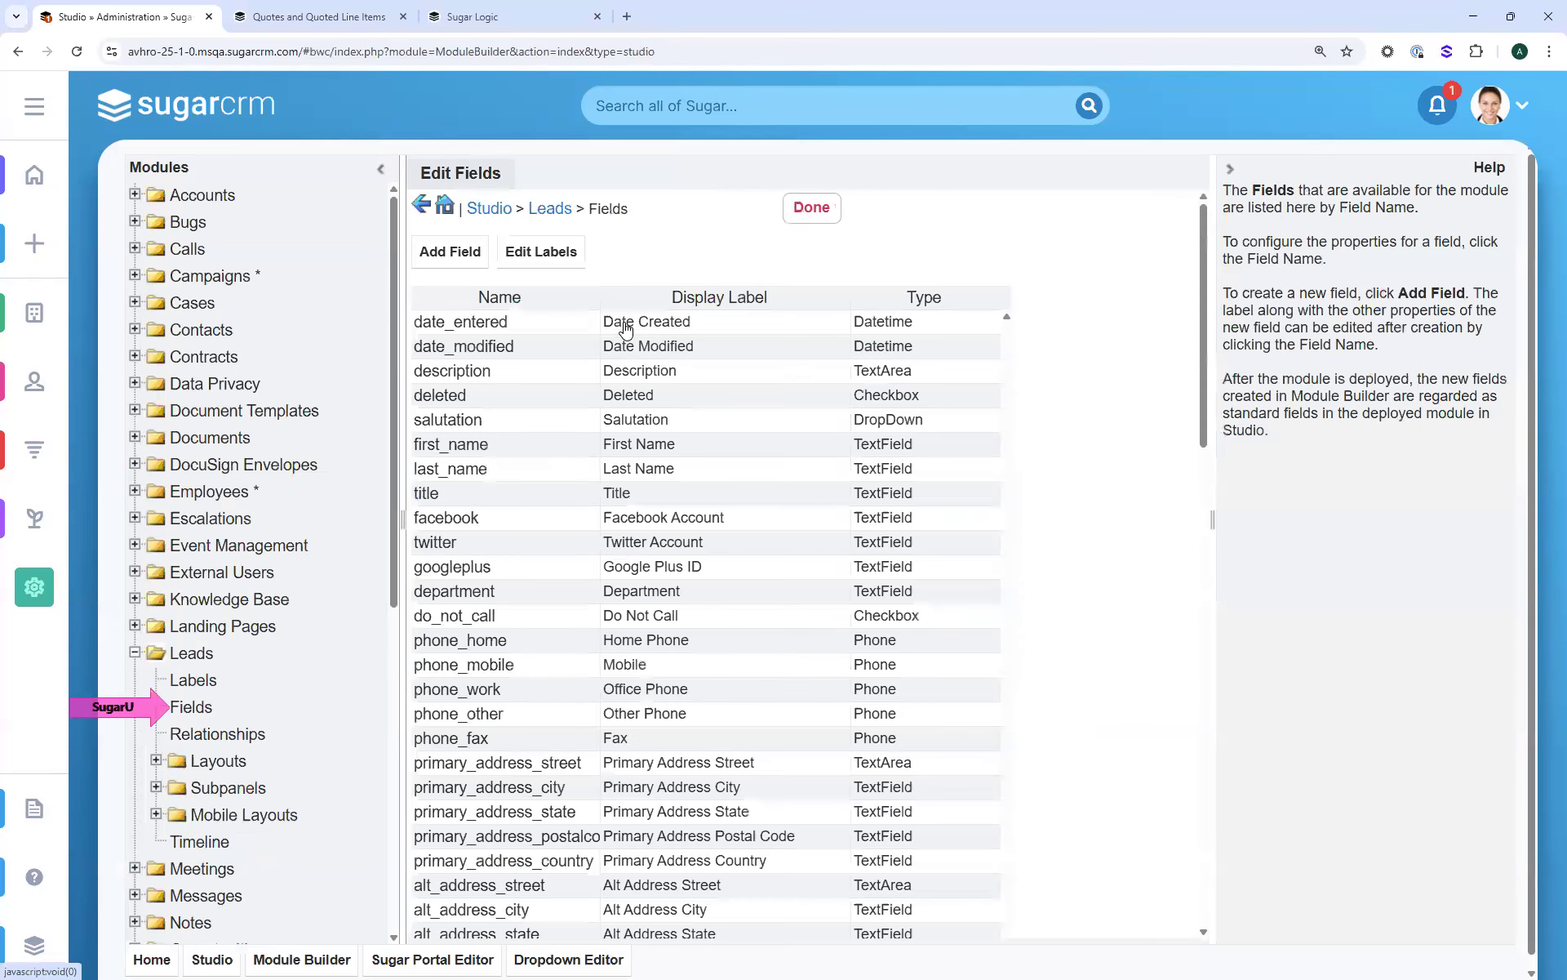
click(924, 297)
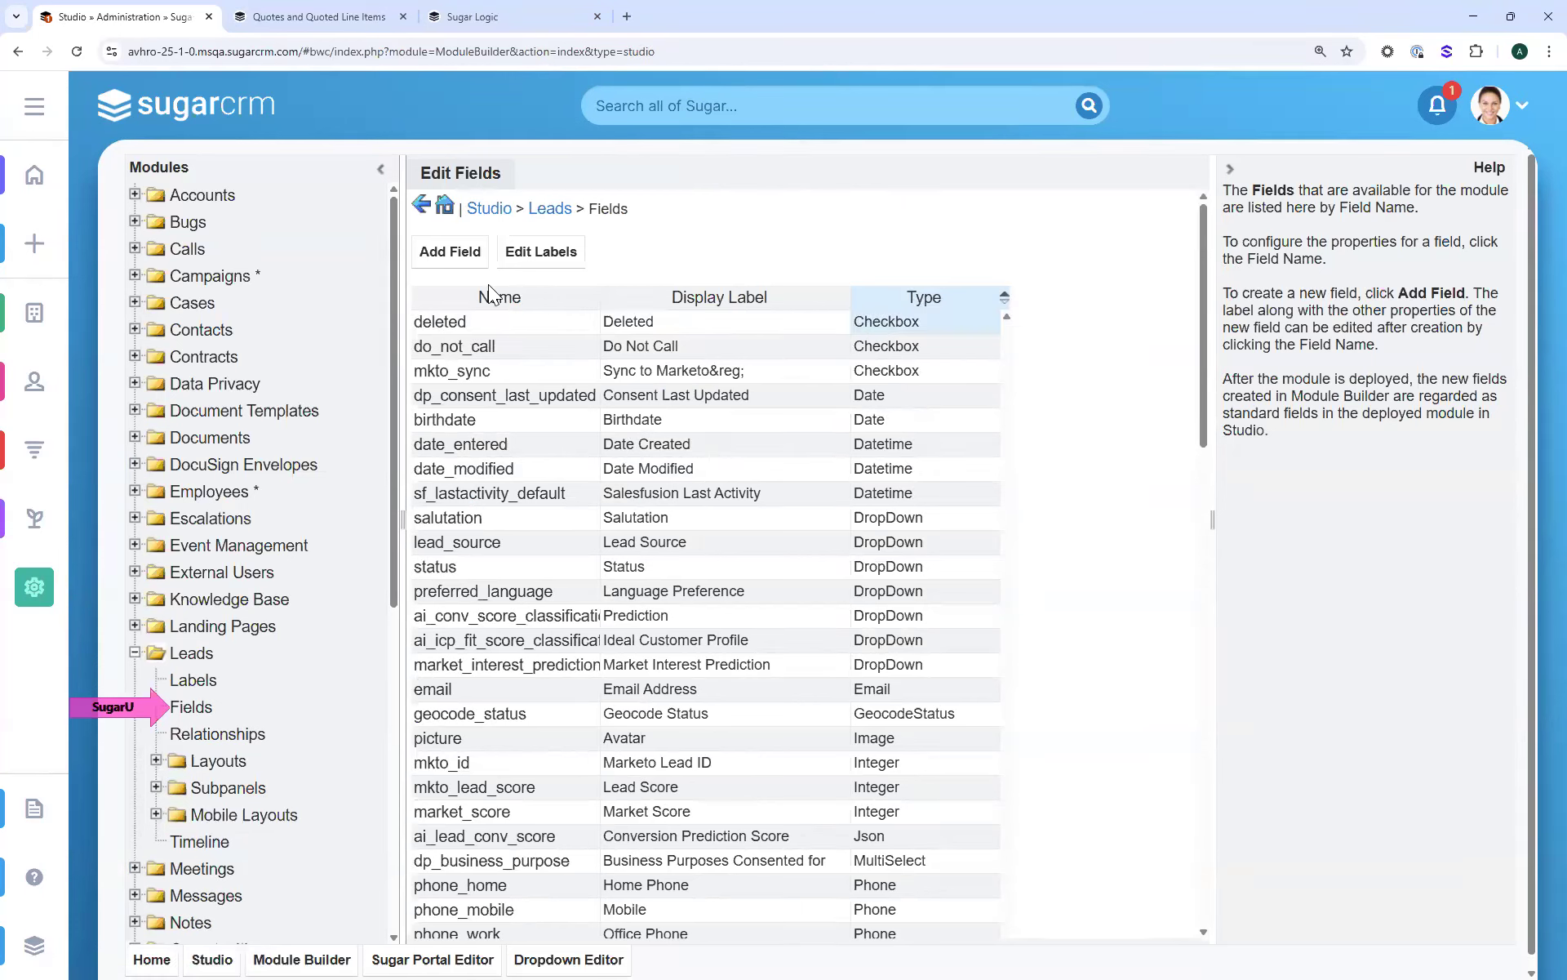
Add a new field to the Leads module and set its data type to ActionButton
click(448, 266)
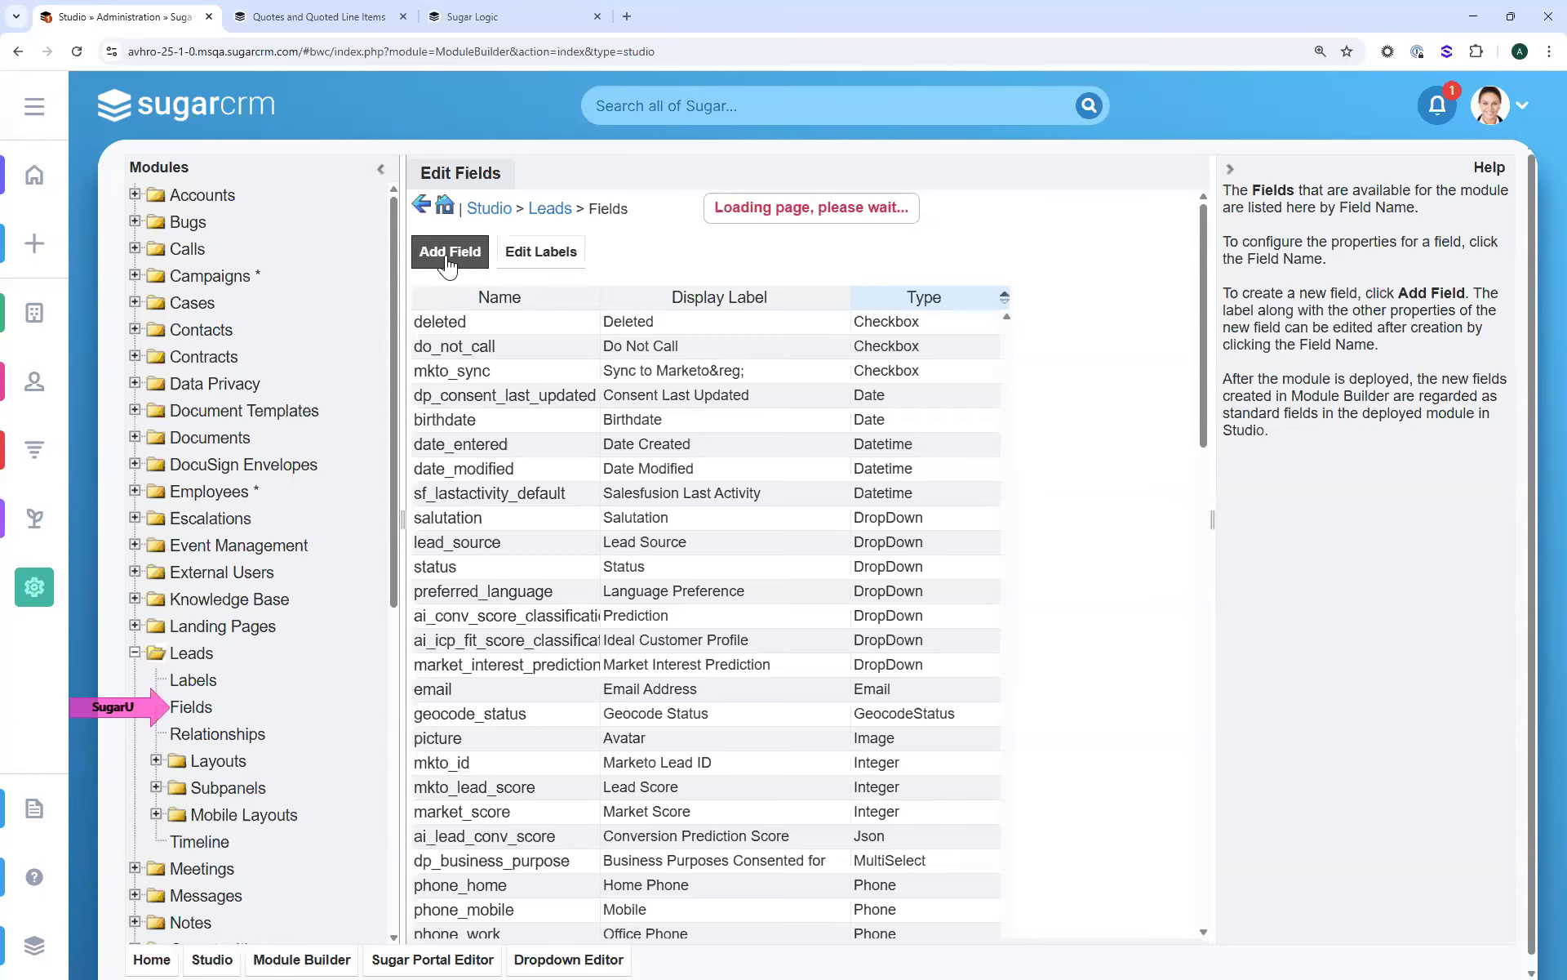
click(602, 275)
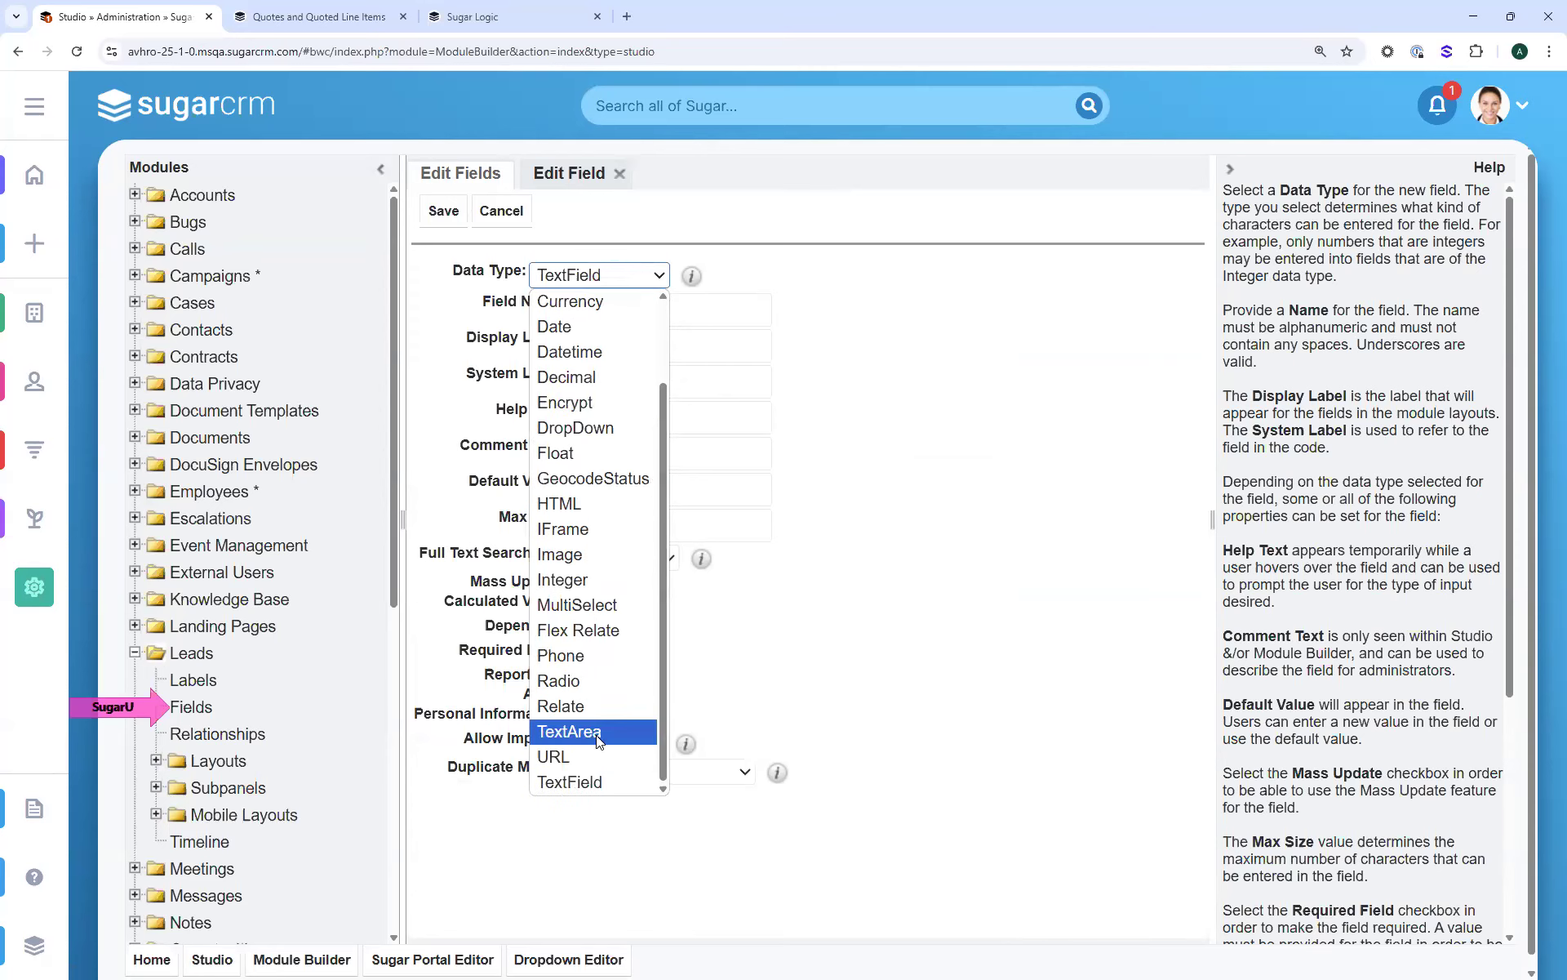
scroll(604, 334, up, 2)
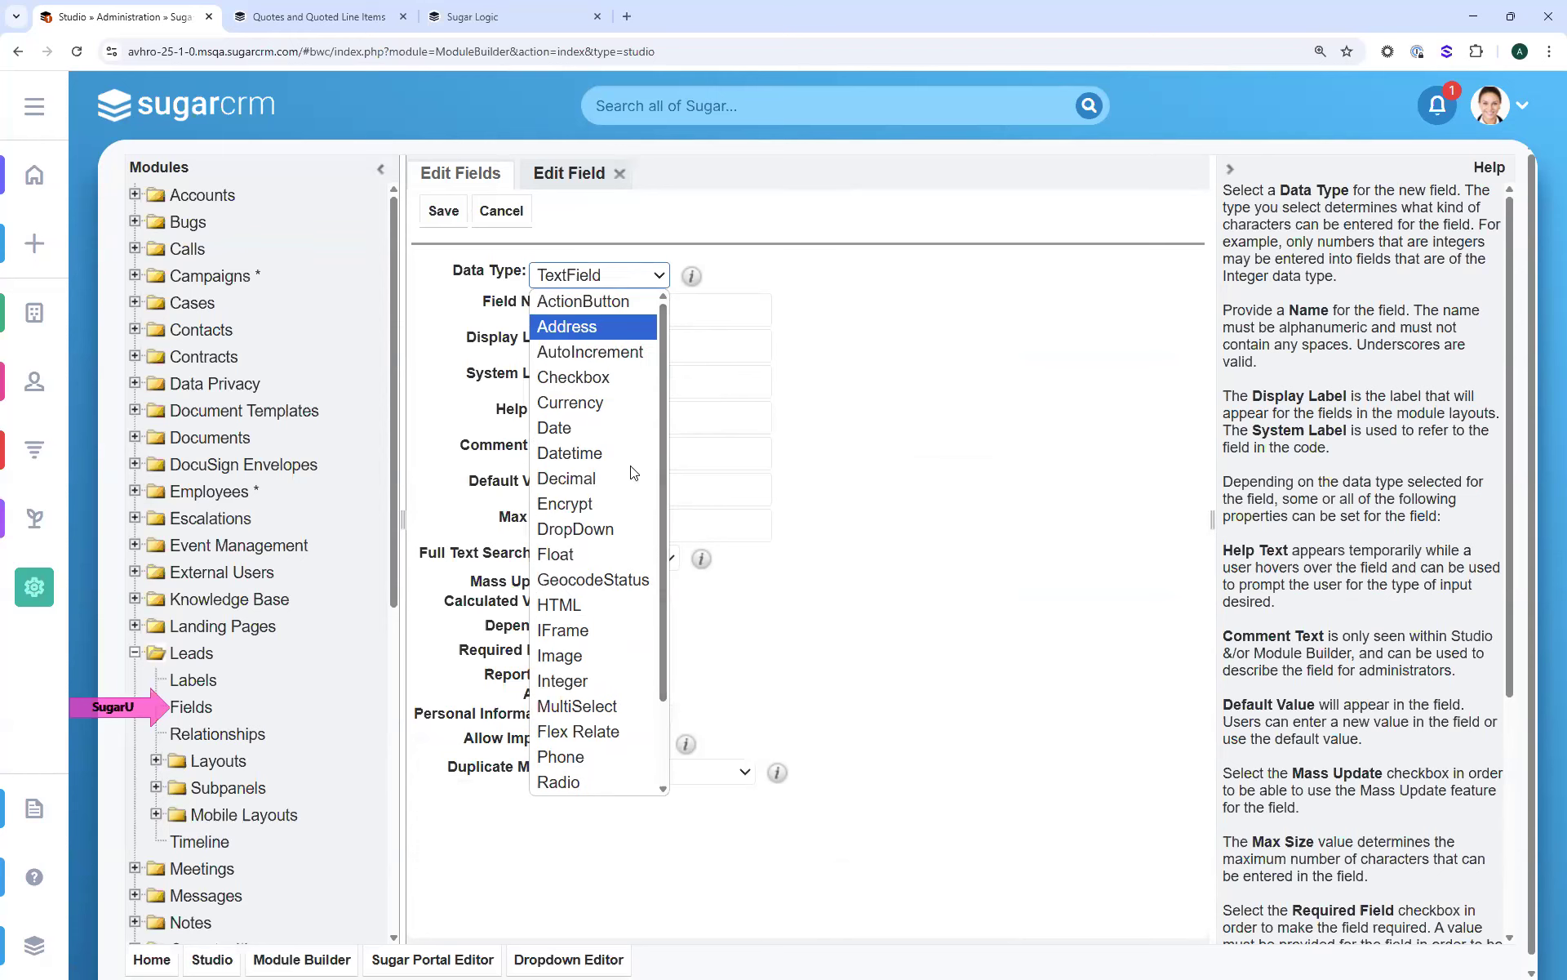
drag(663, 446, 654, 705)
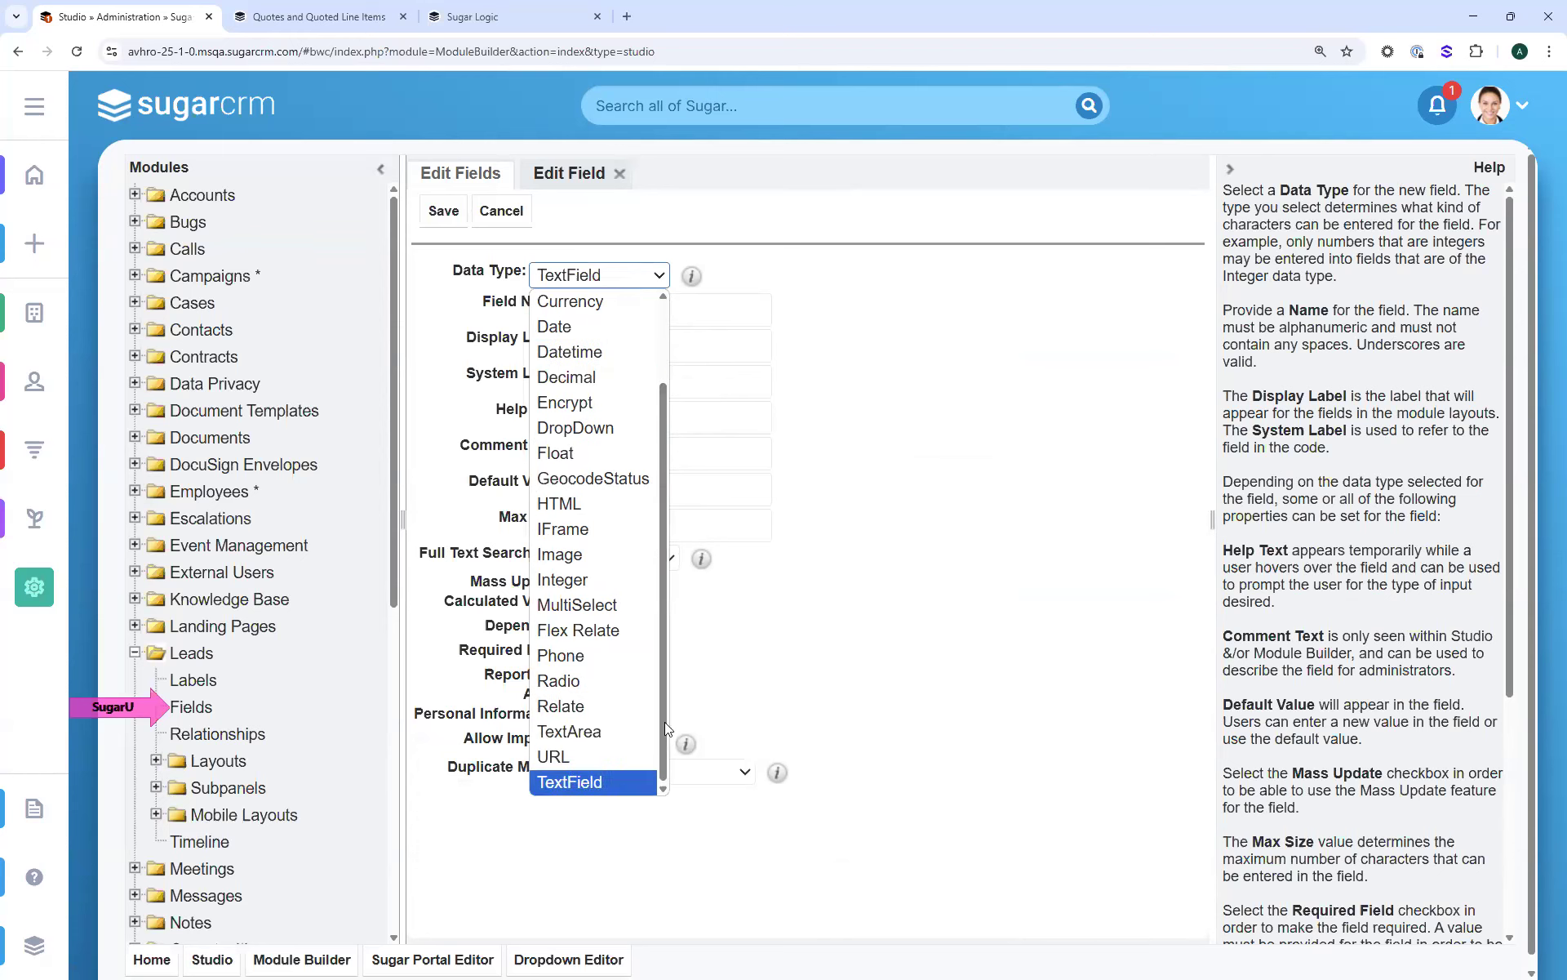
drag(669, 476, 603, 298)
key(Escape)
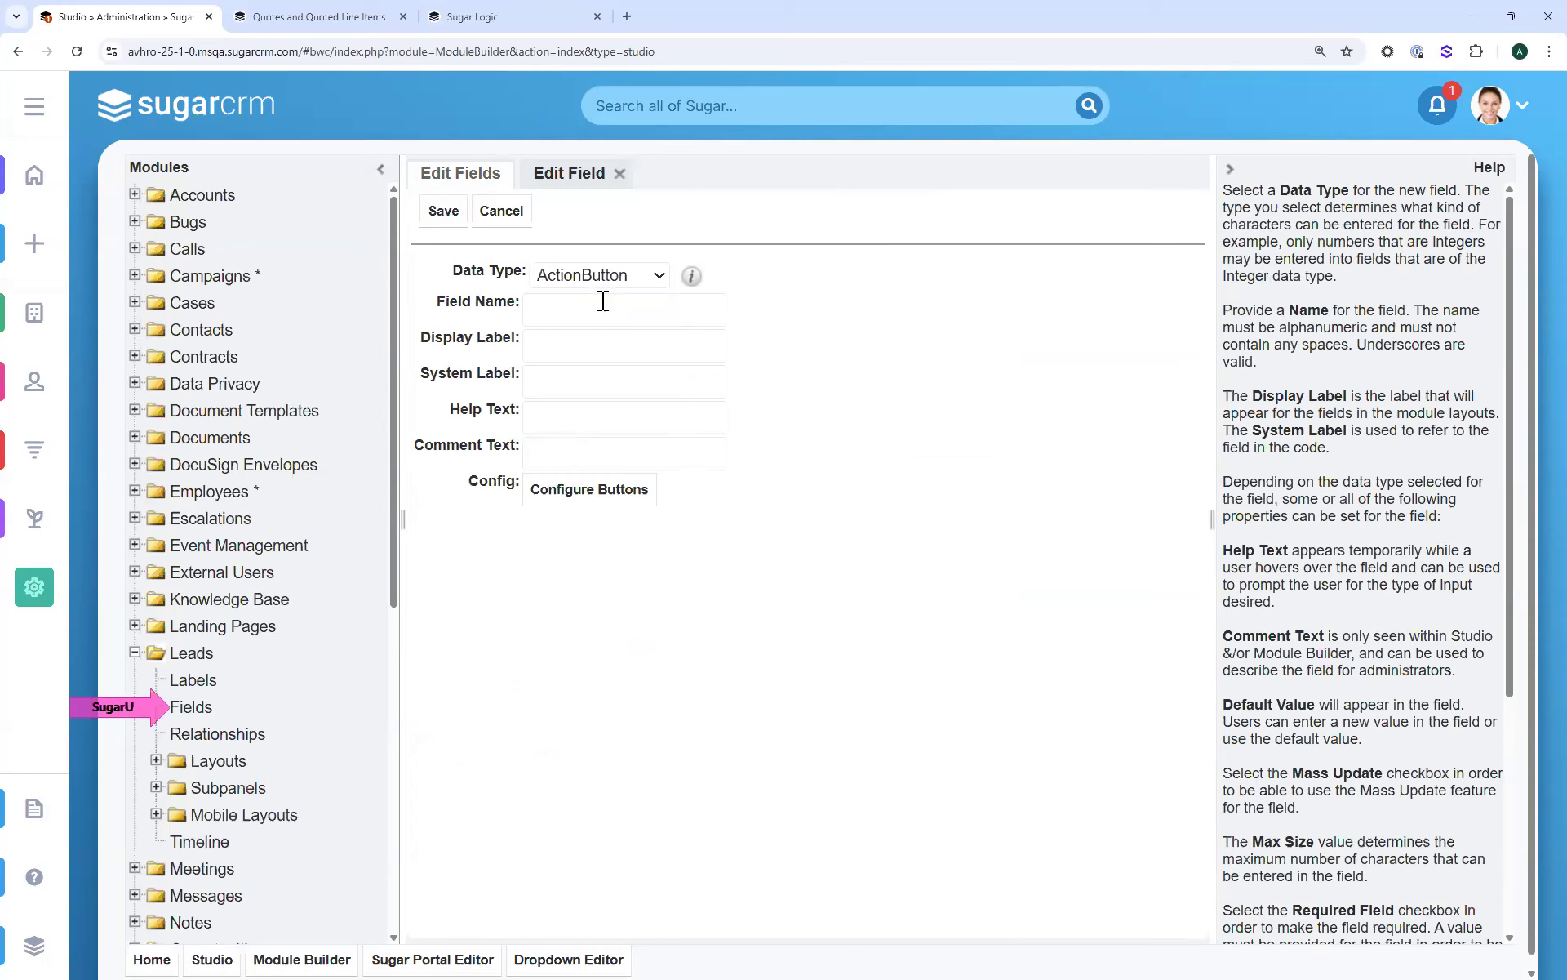
Name the new field lead_buttons and check its display label and system label
click(603, 304)
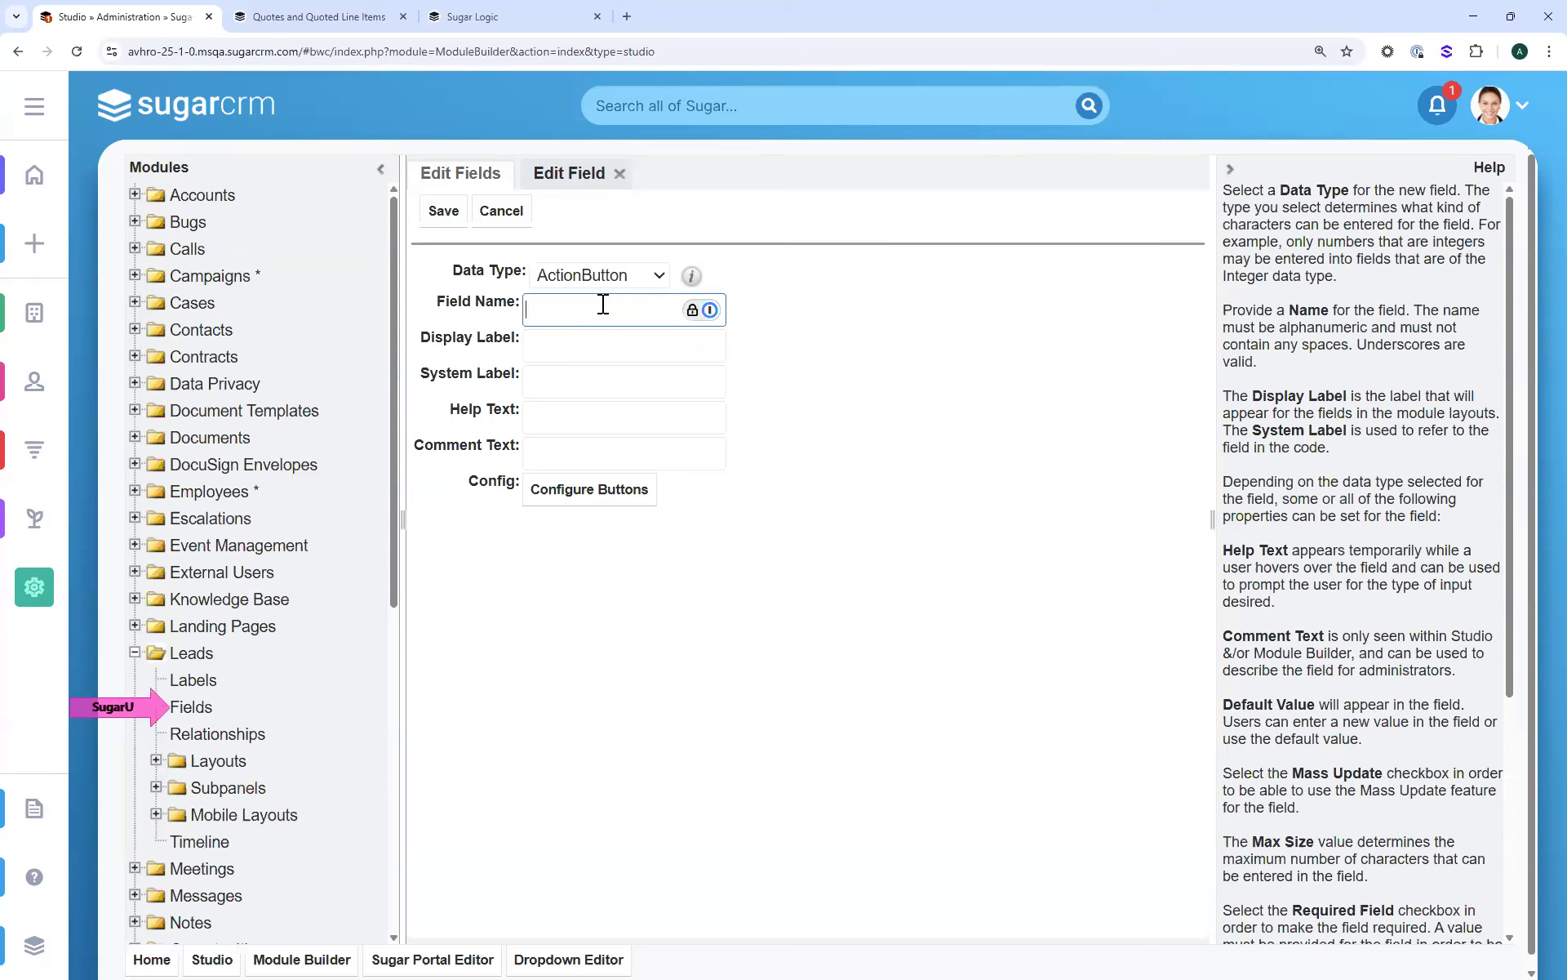
text(Lead_Buttons)
key(Tab)
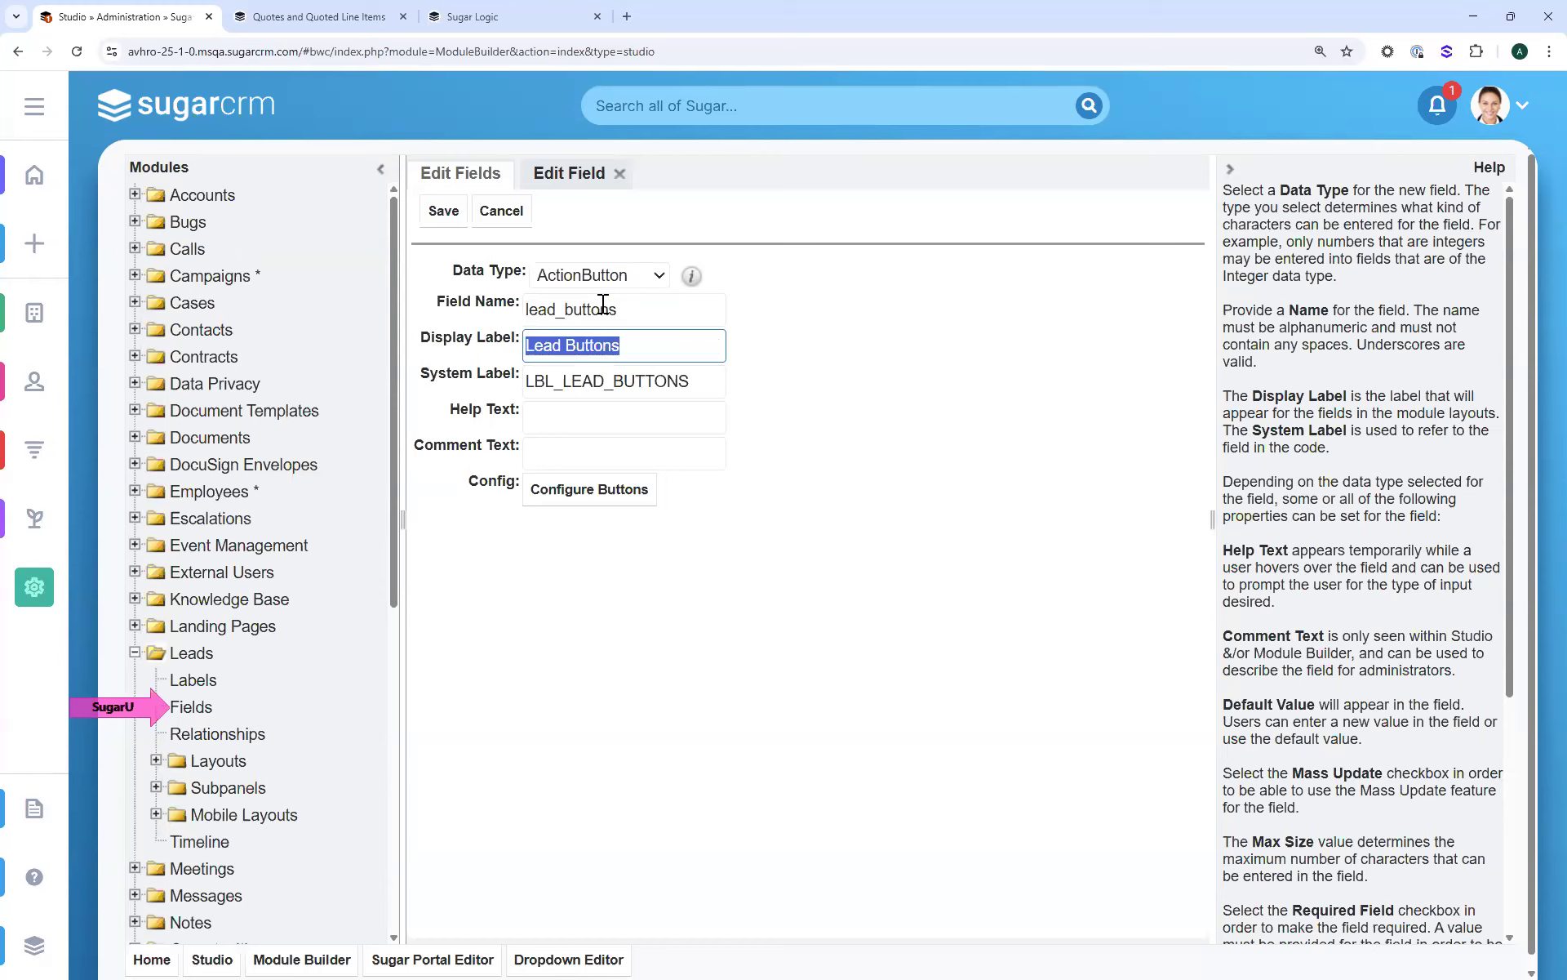
click(641, 345)
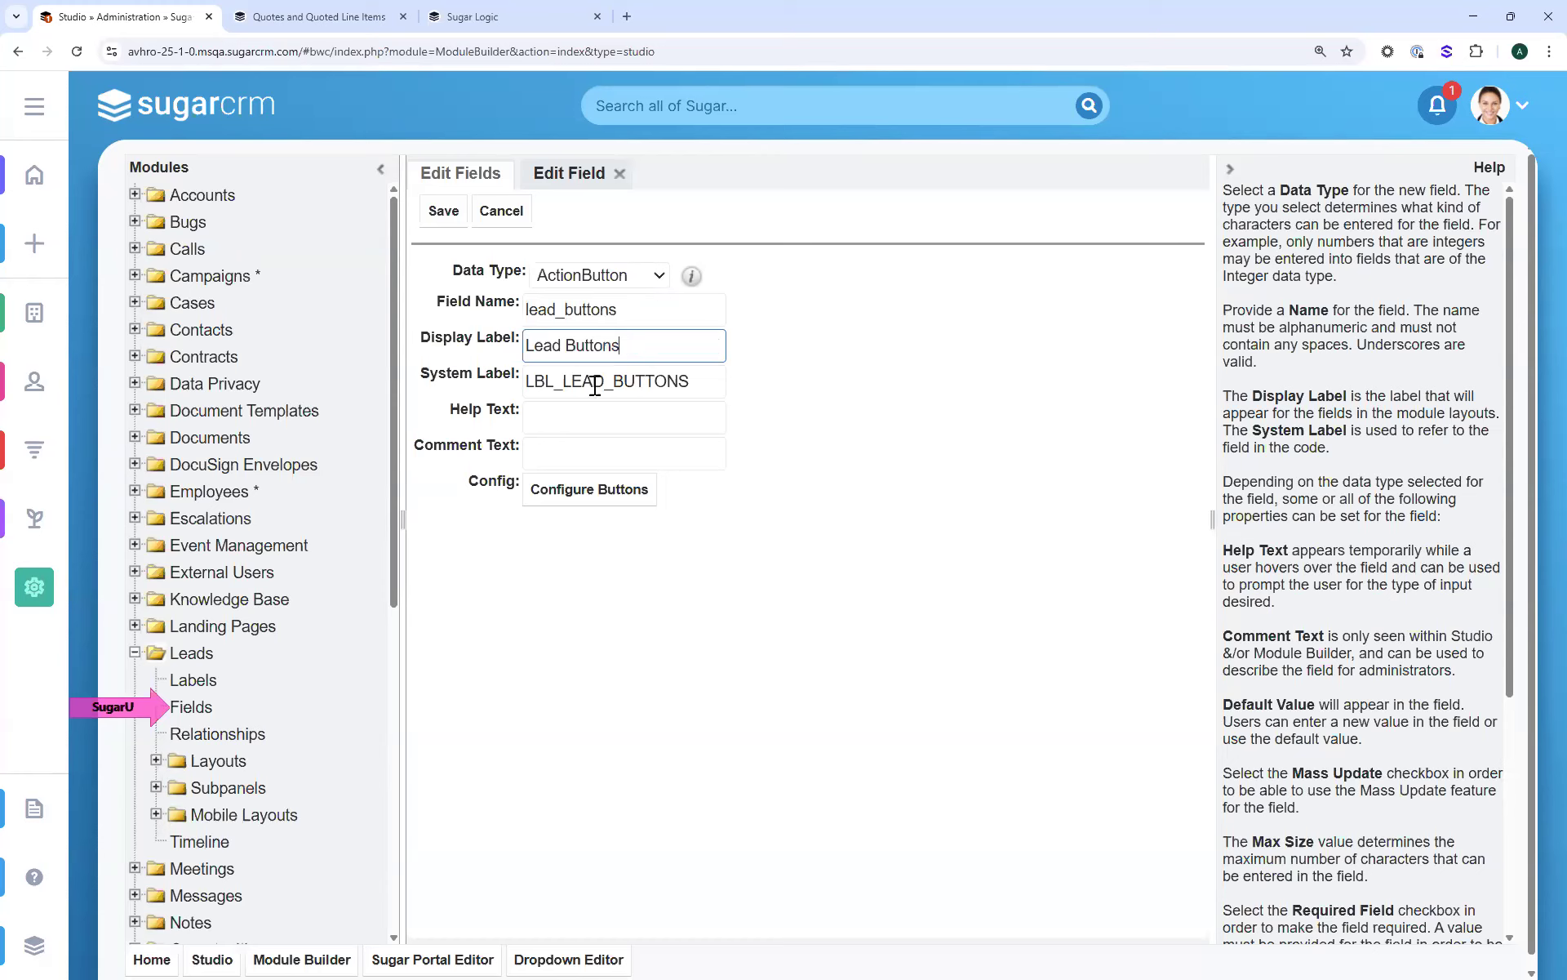
click(541, 388)
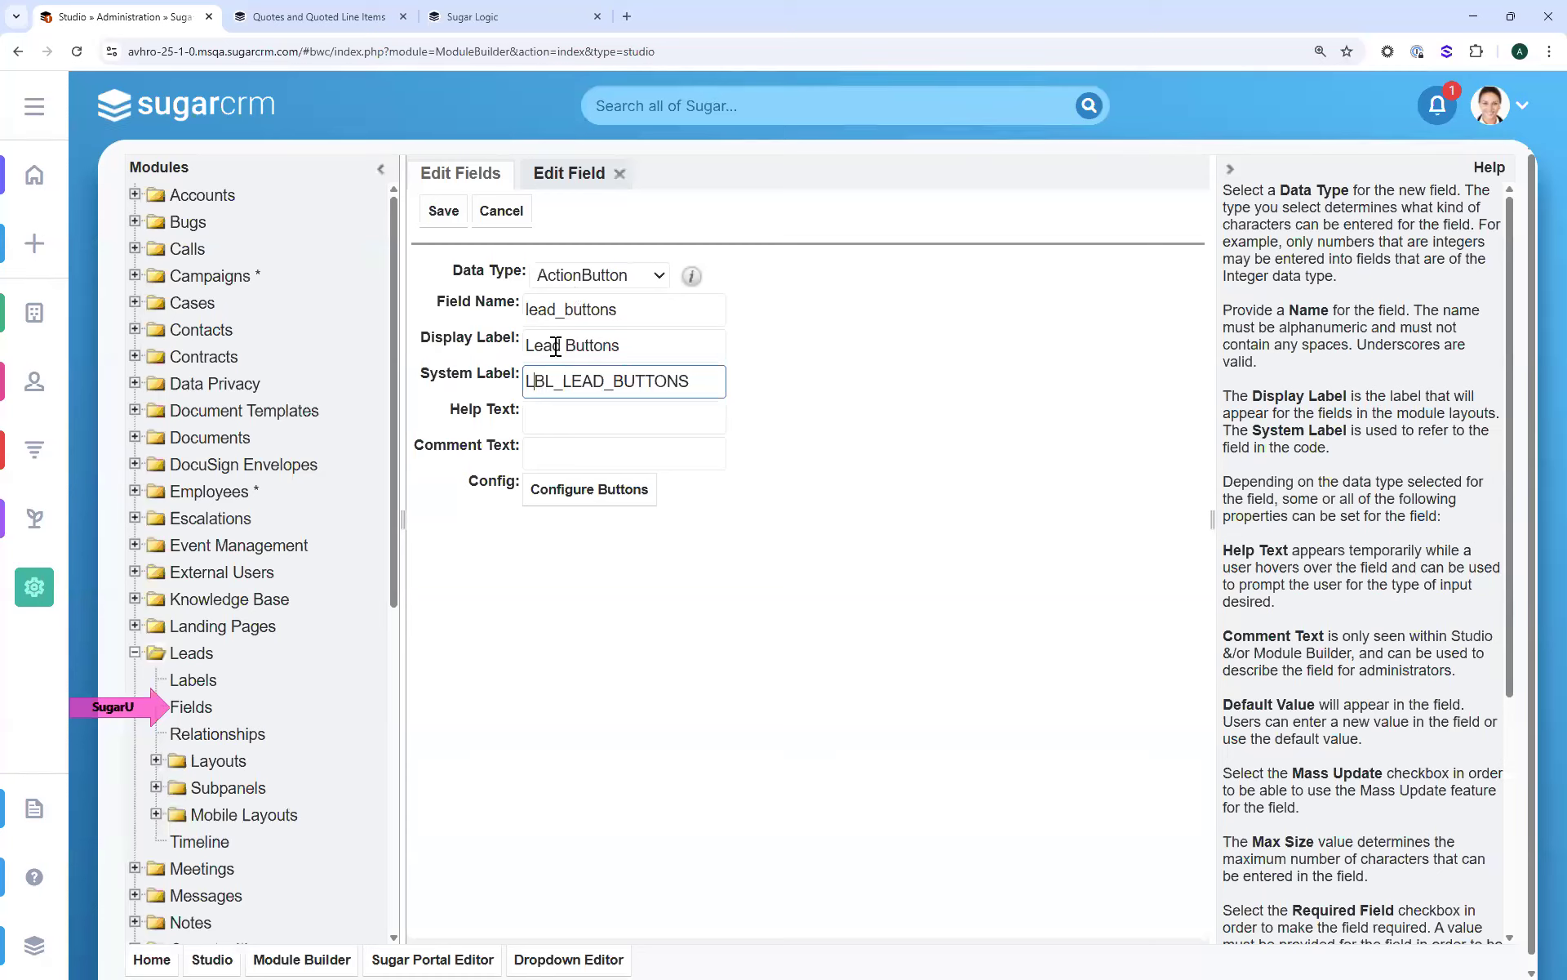
drag(619, 311, 507, 320)
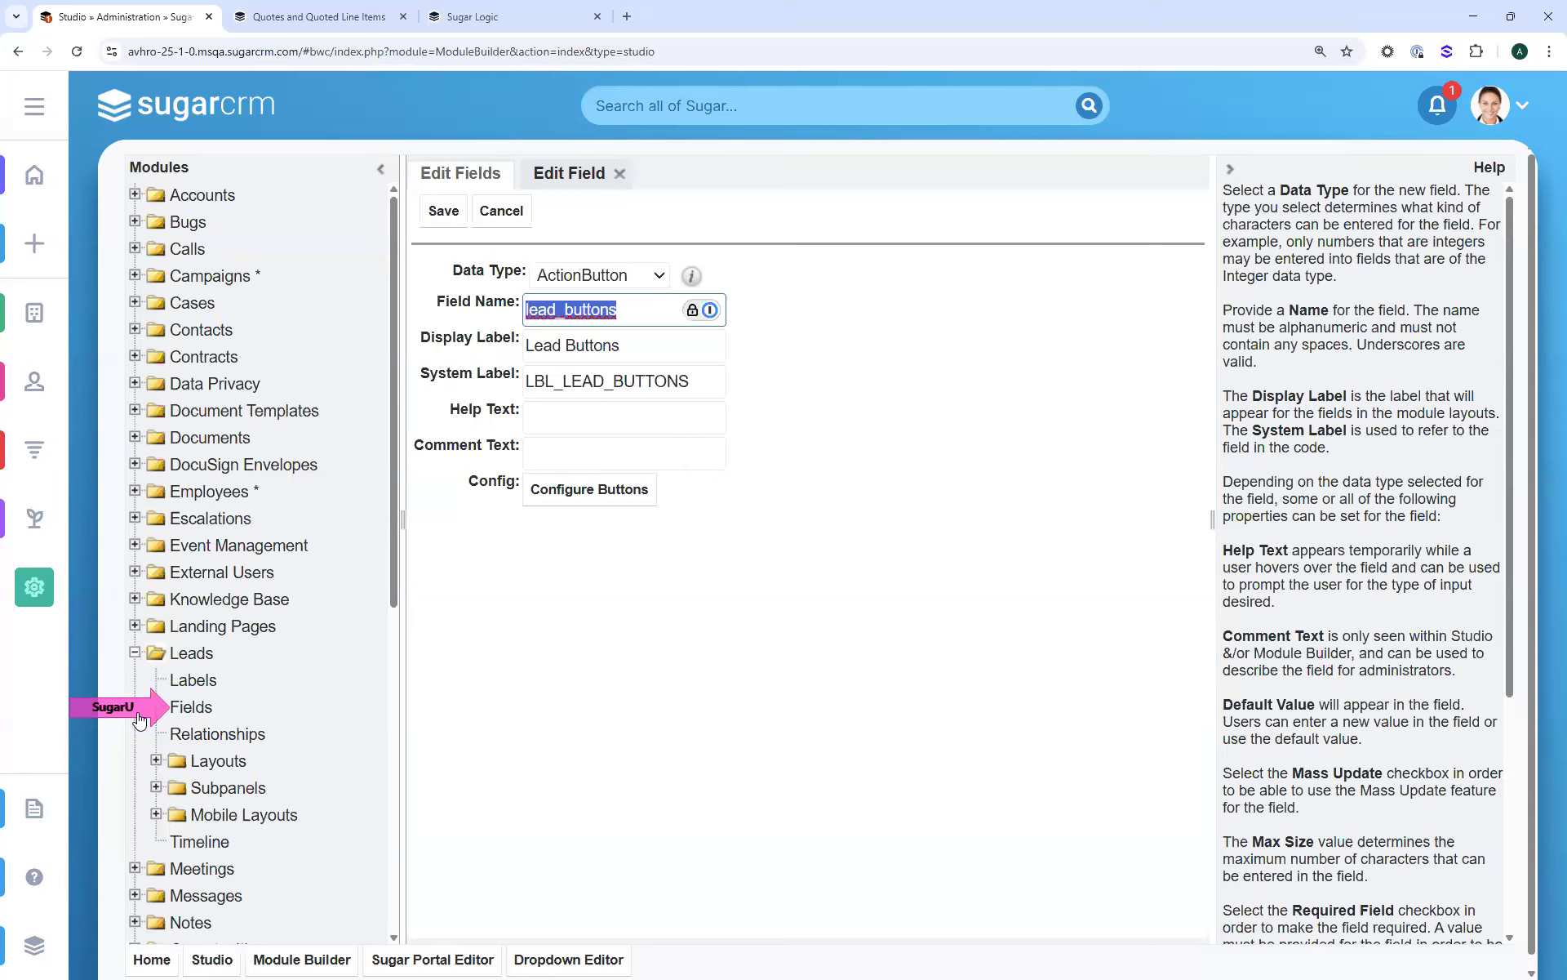
click(560, 493)
click(560, 493)
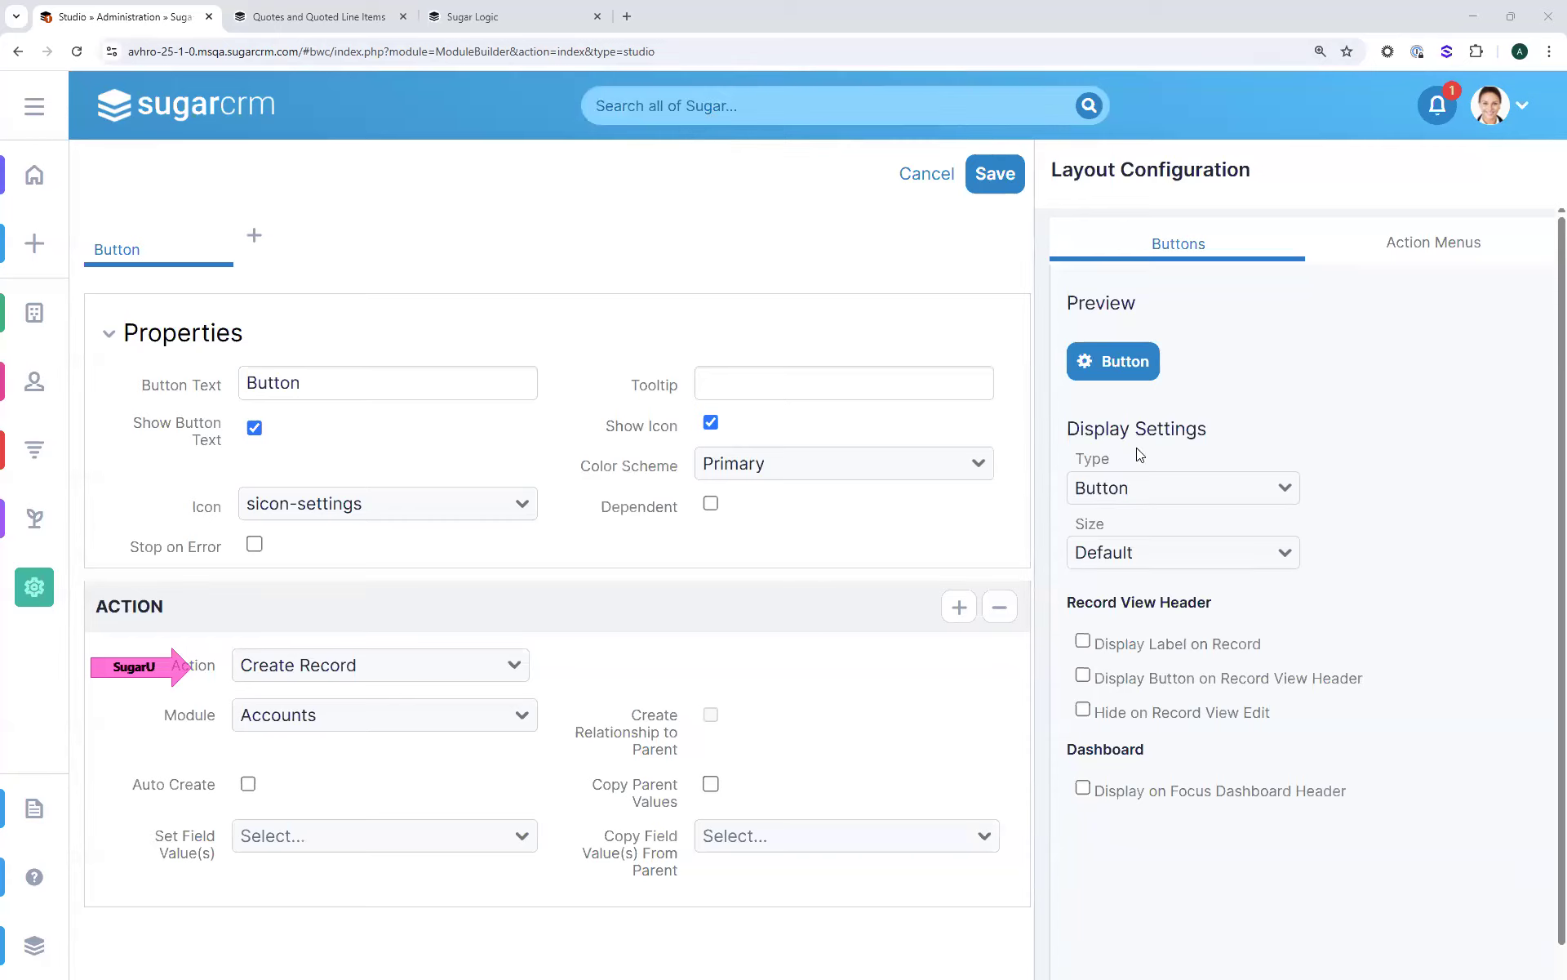
click(328, 670)
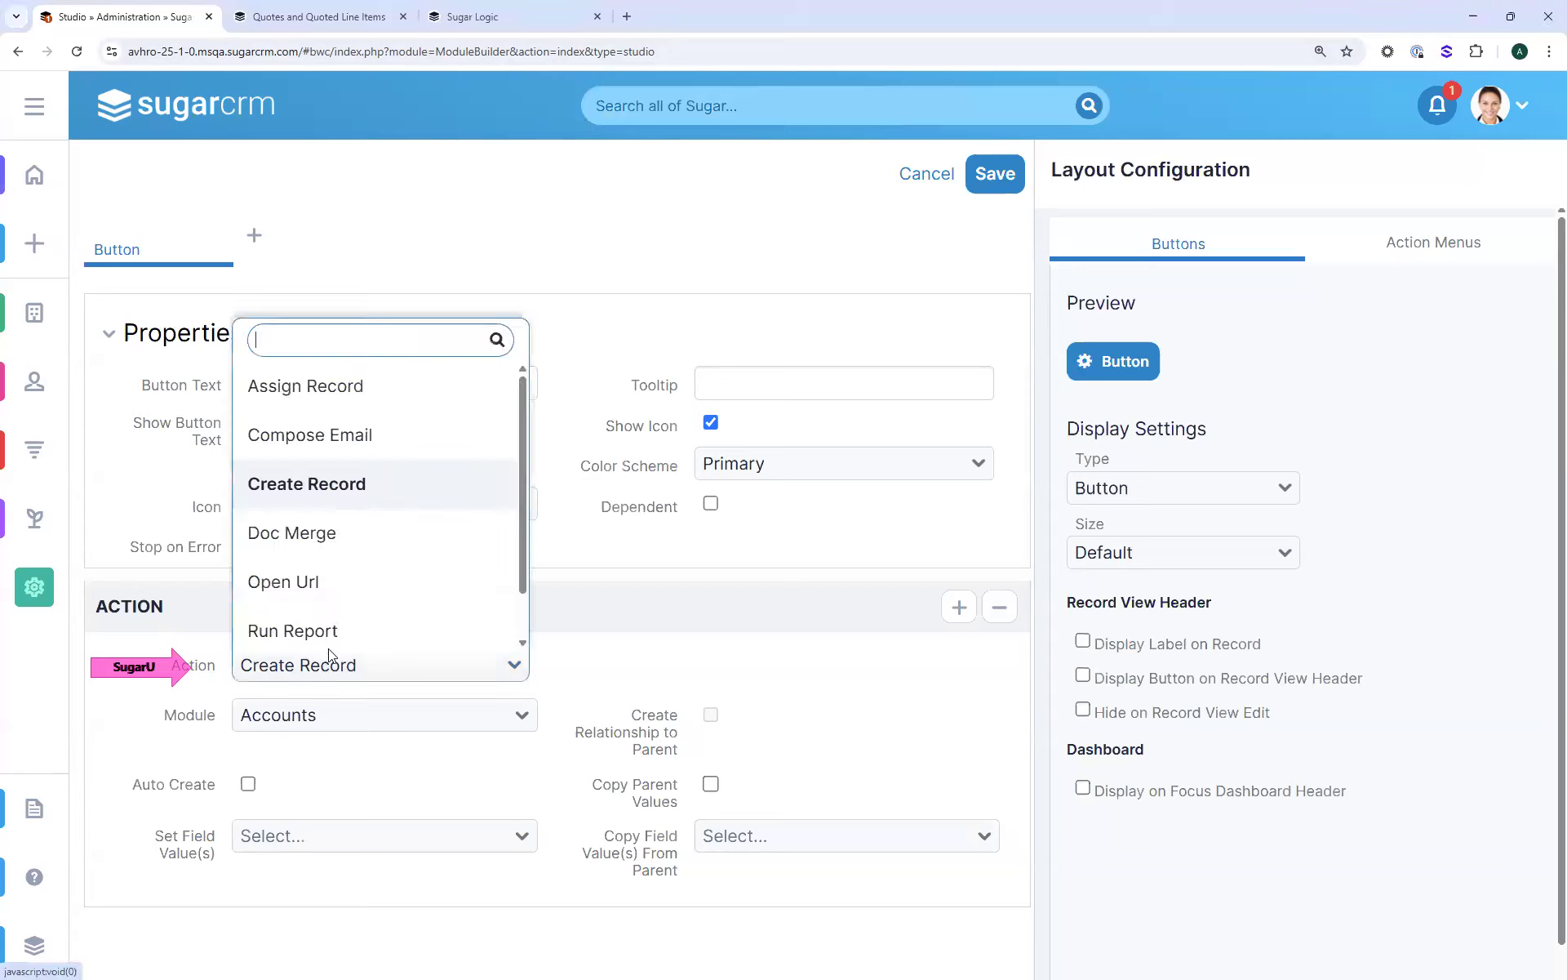
click(316, 583)
click(307, 761)
text(htt)
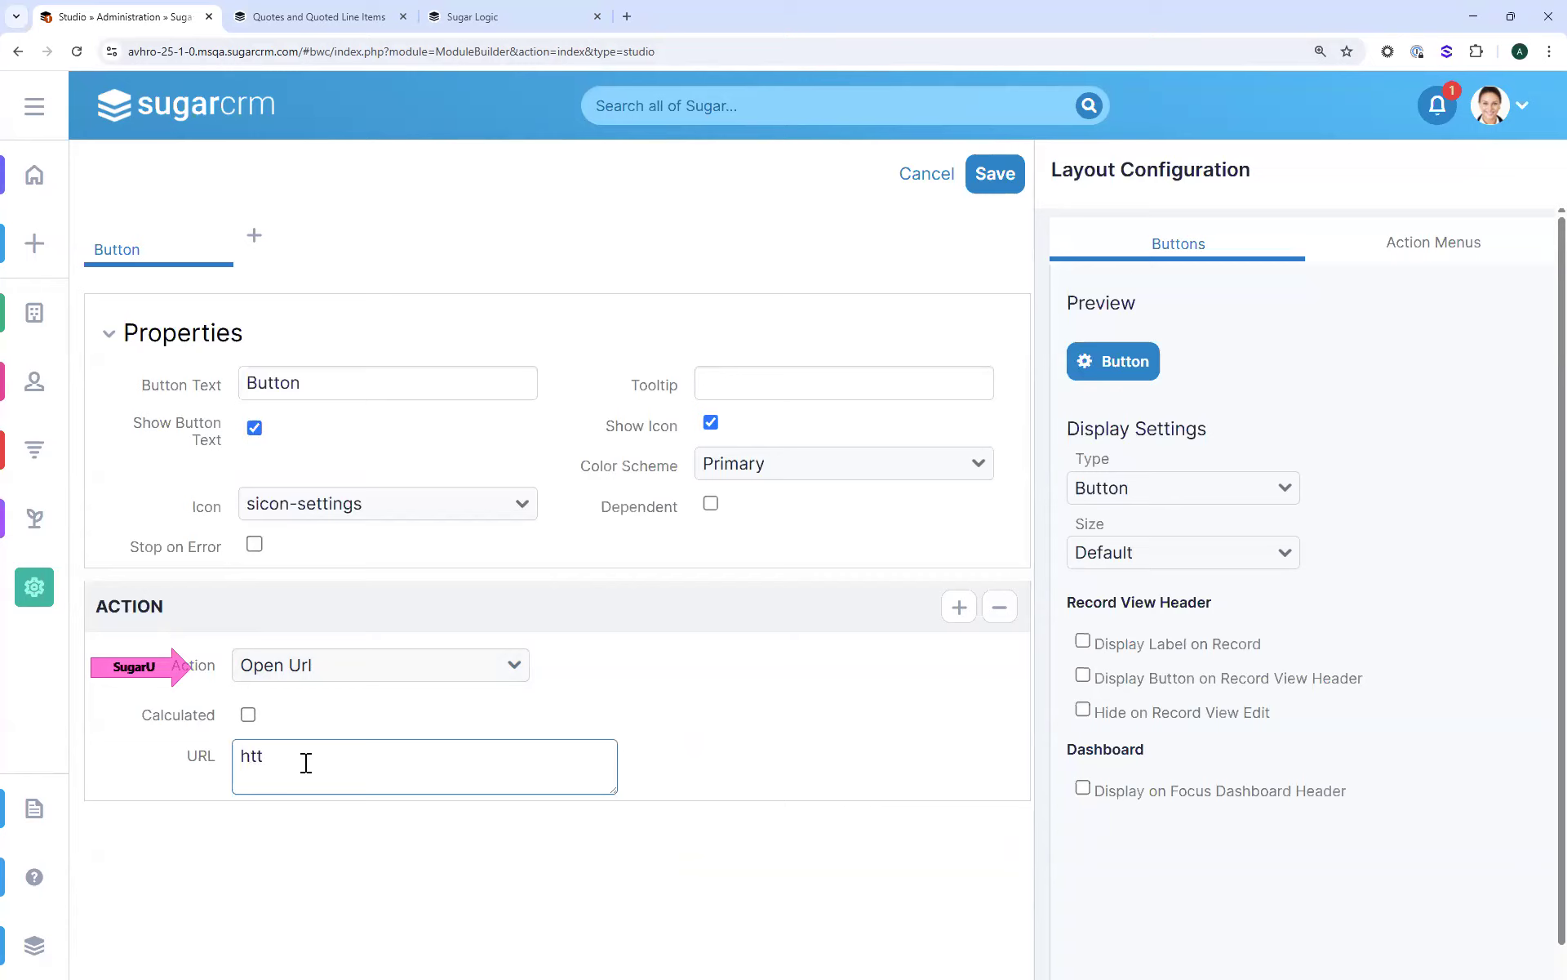
text(p://sugarcrm.com/pricing)
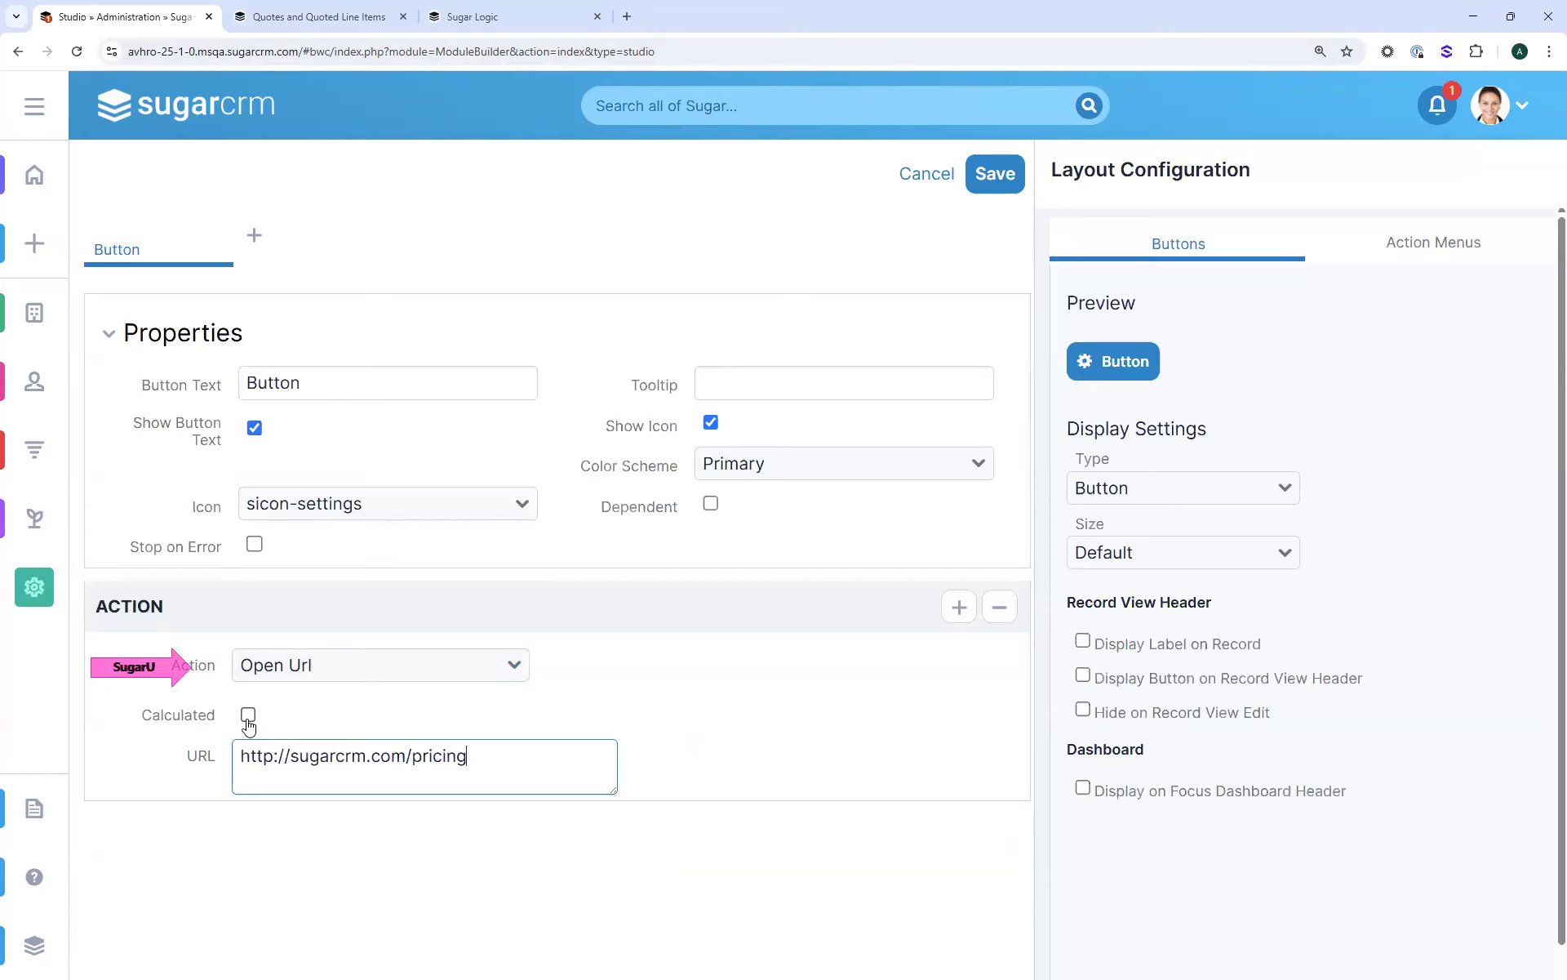
click(928, 616)
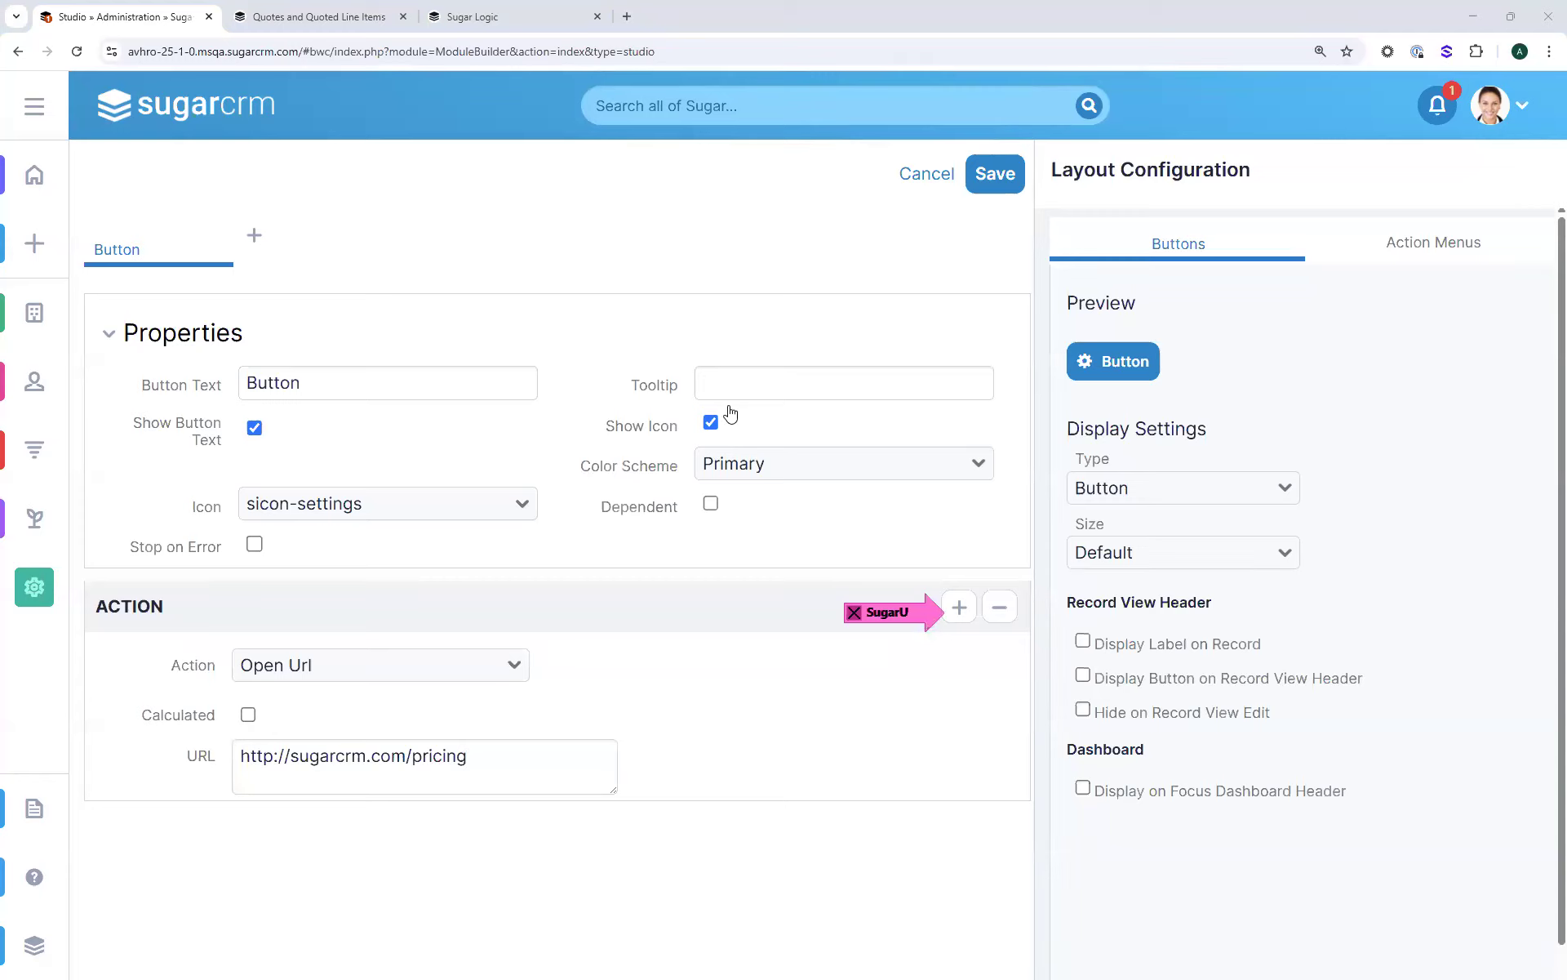
Change the button's text to Pricing
drag(302, 388, 232, 390)
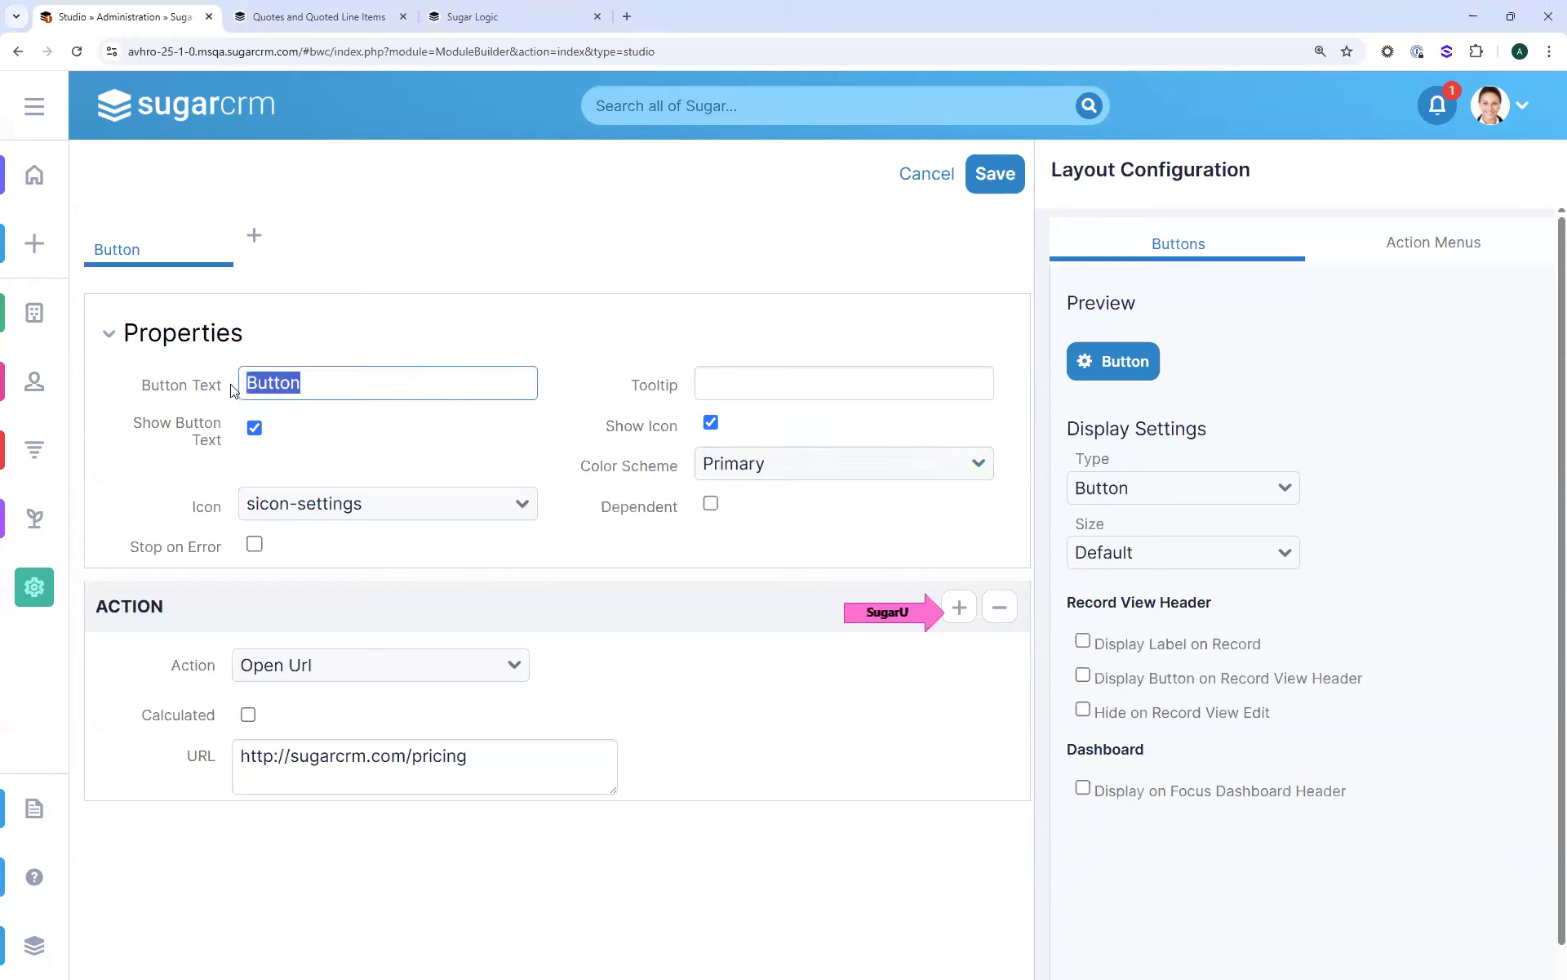
text(Pic)
key(BackSpace)
key(BackSpace)
text(ricing)
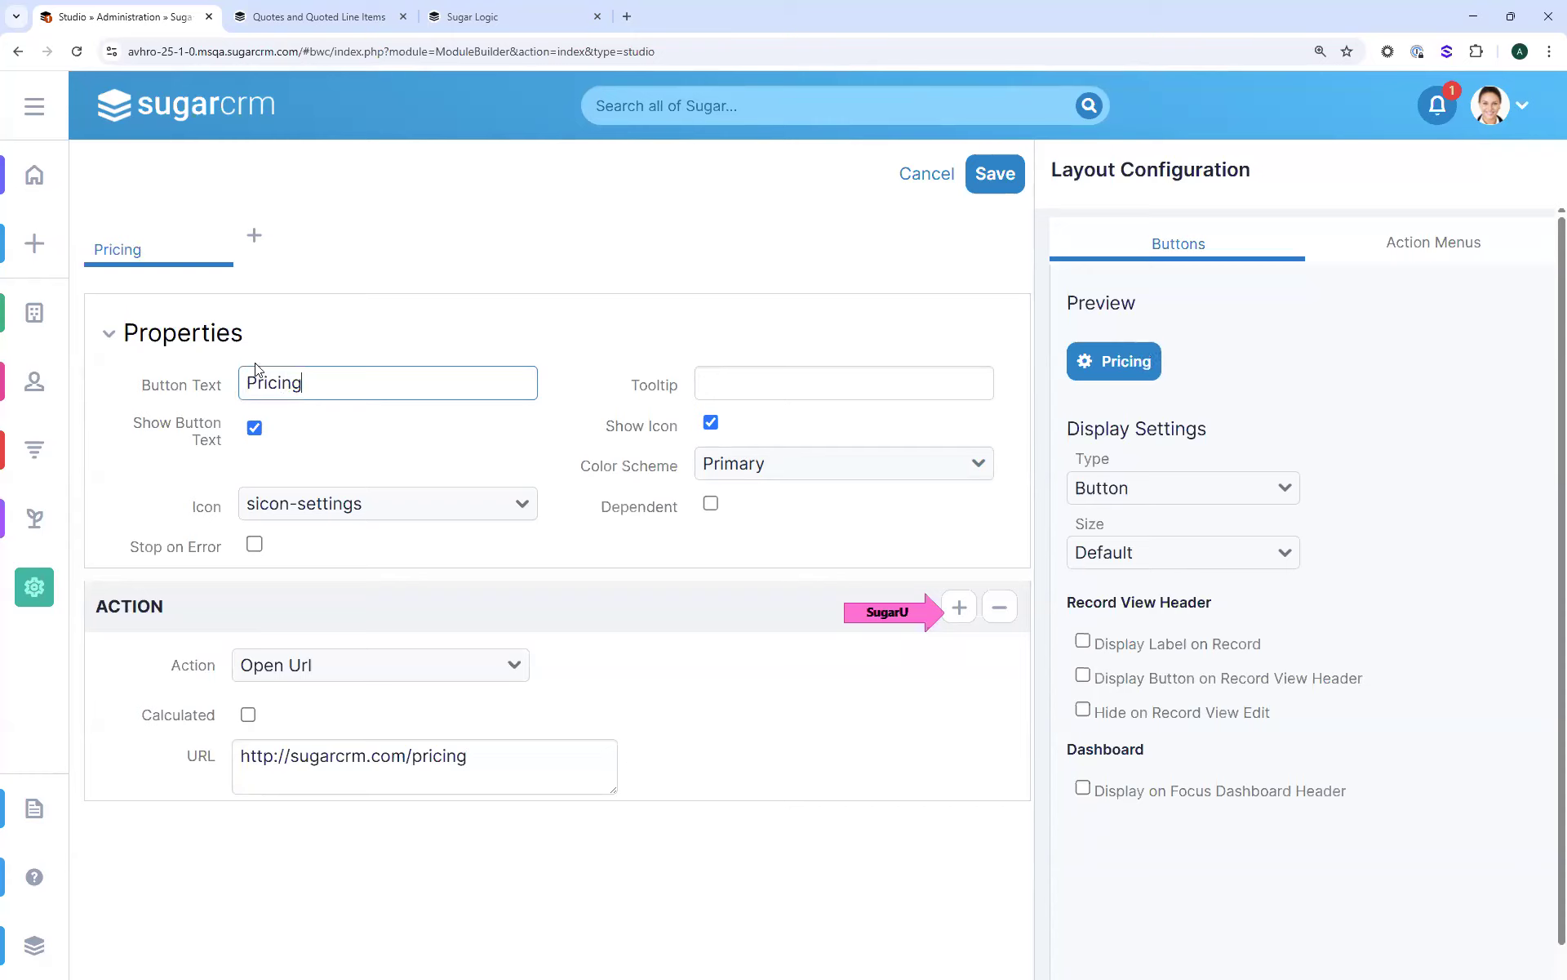
Find a suitable icon for the Pricing button and choose sicon-exchange-lg
click(311, 522)
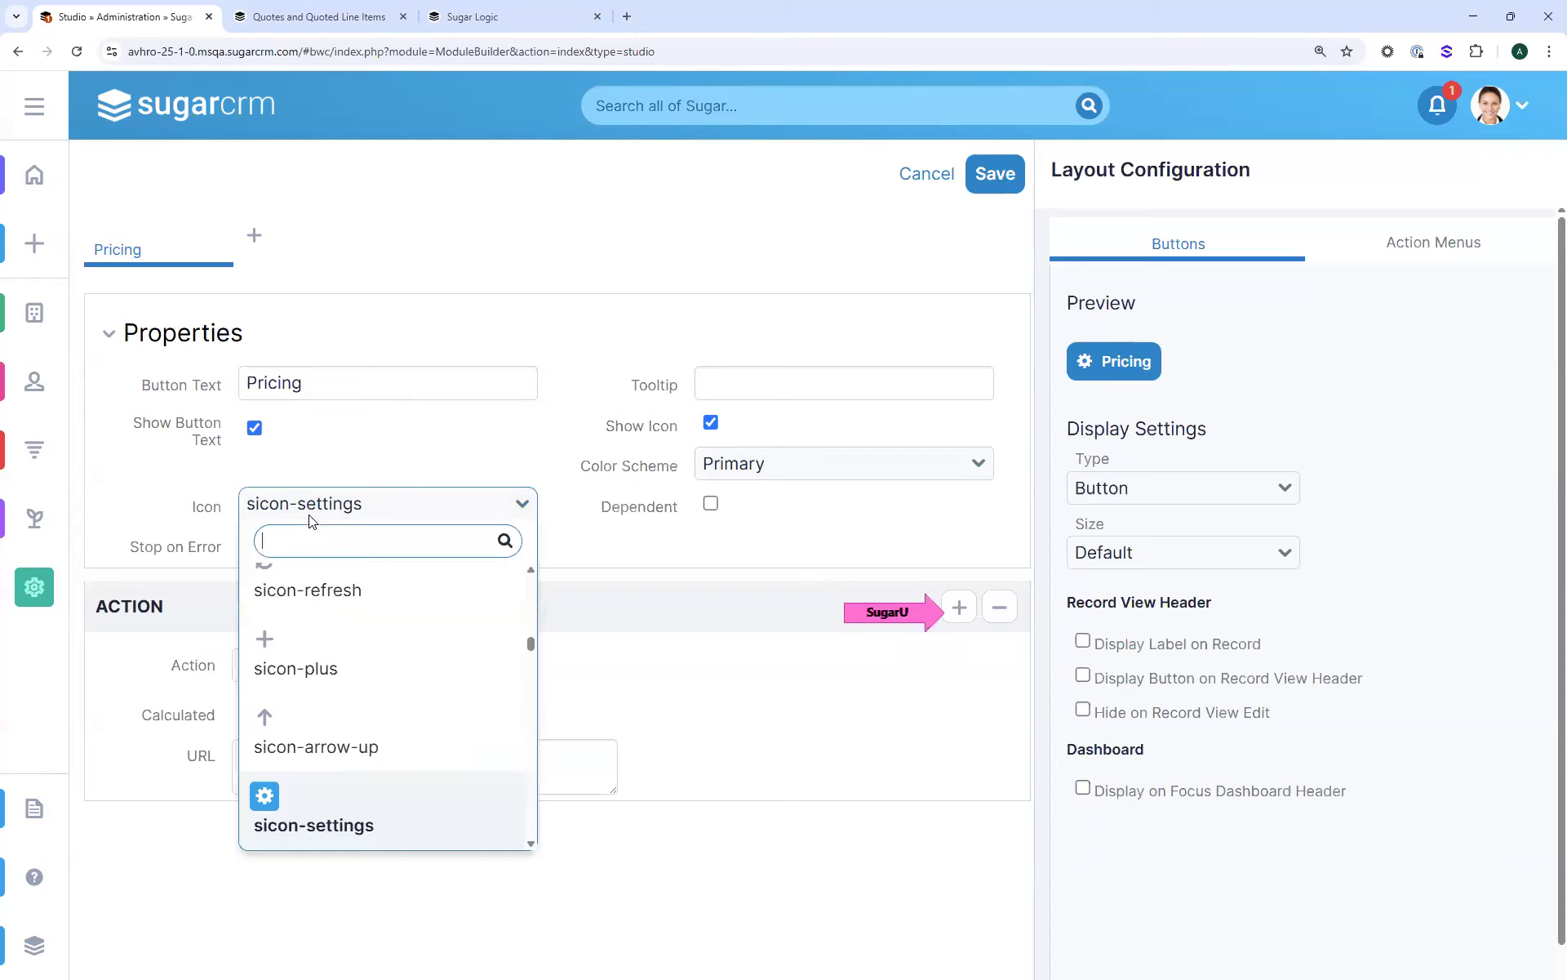
text(calc)
key(BackSpace)
key(BackSpace)
key(BackSpace)
key(BackSpace)
text(pri)
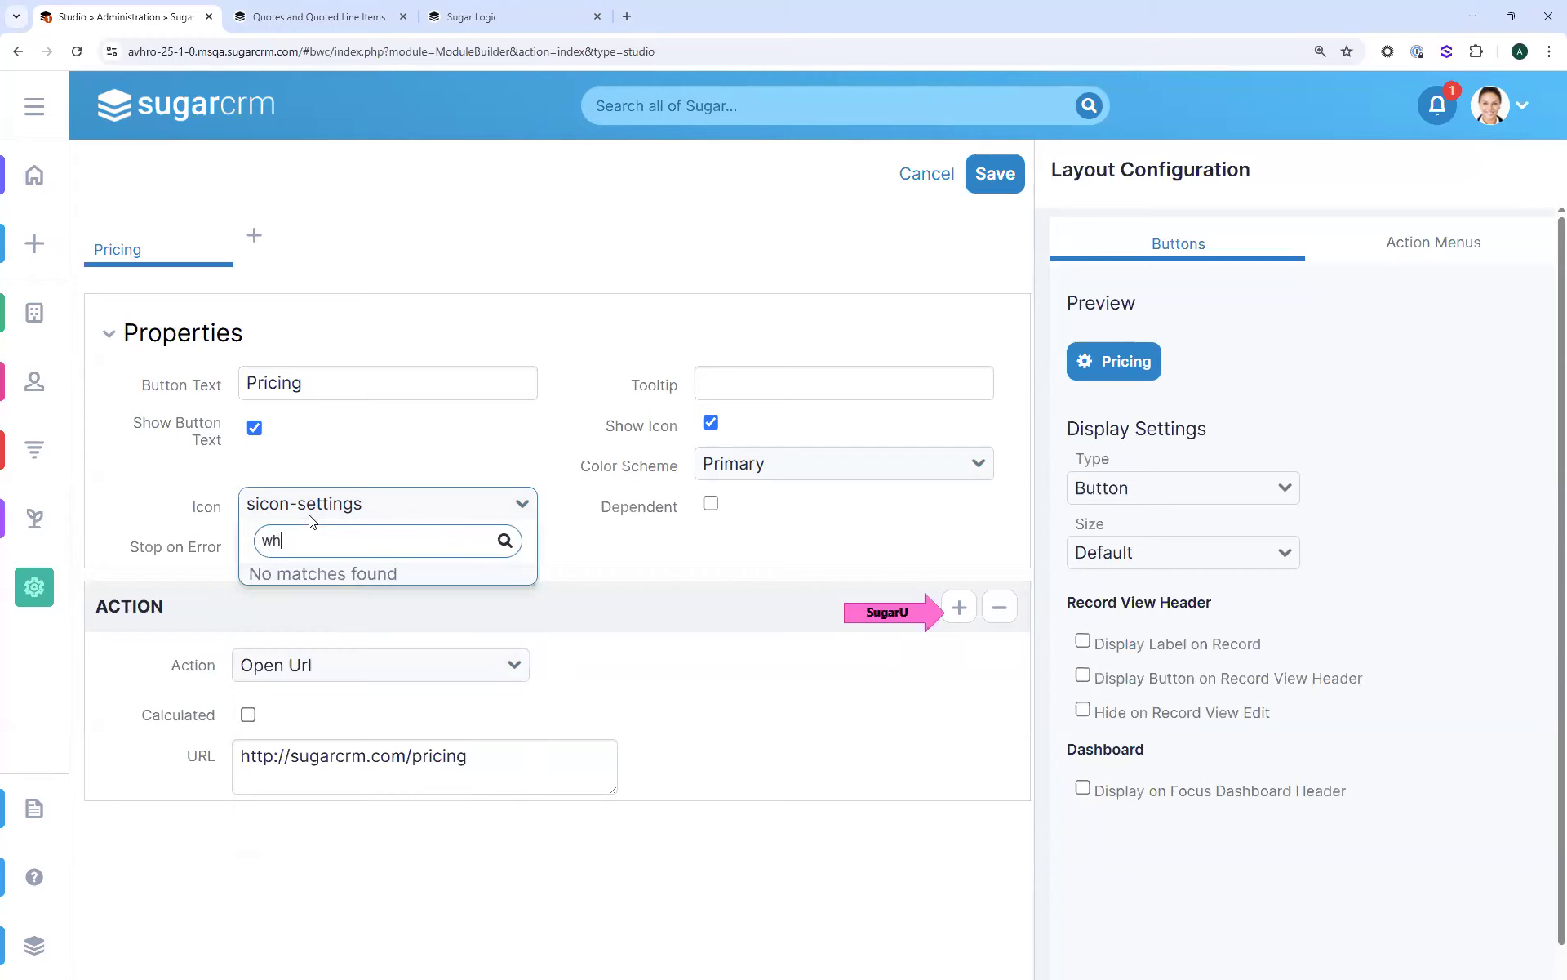
key(BackSpace)
key(BackSpace)
key(BackSpace)
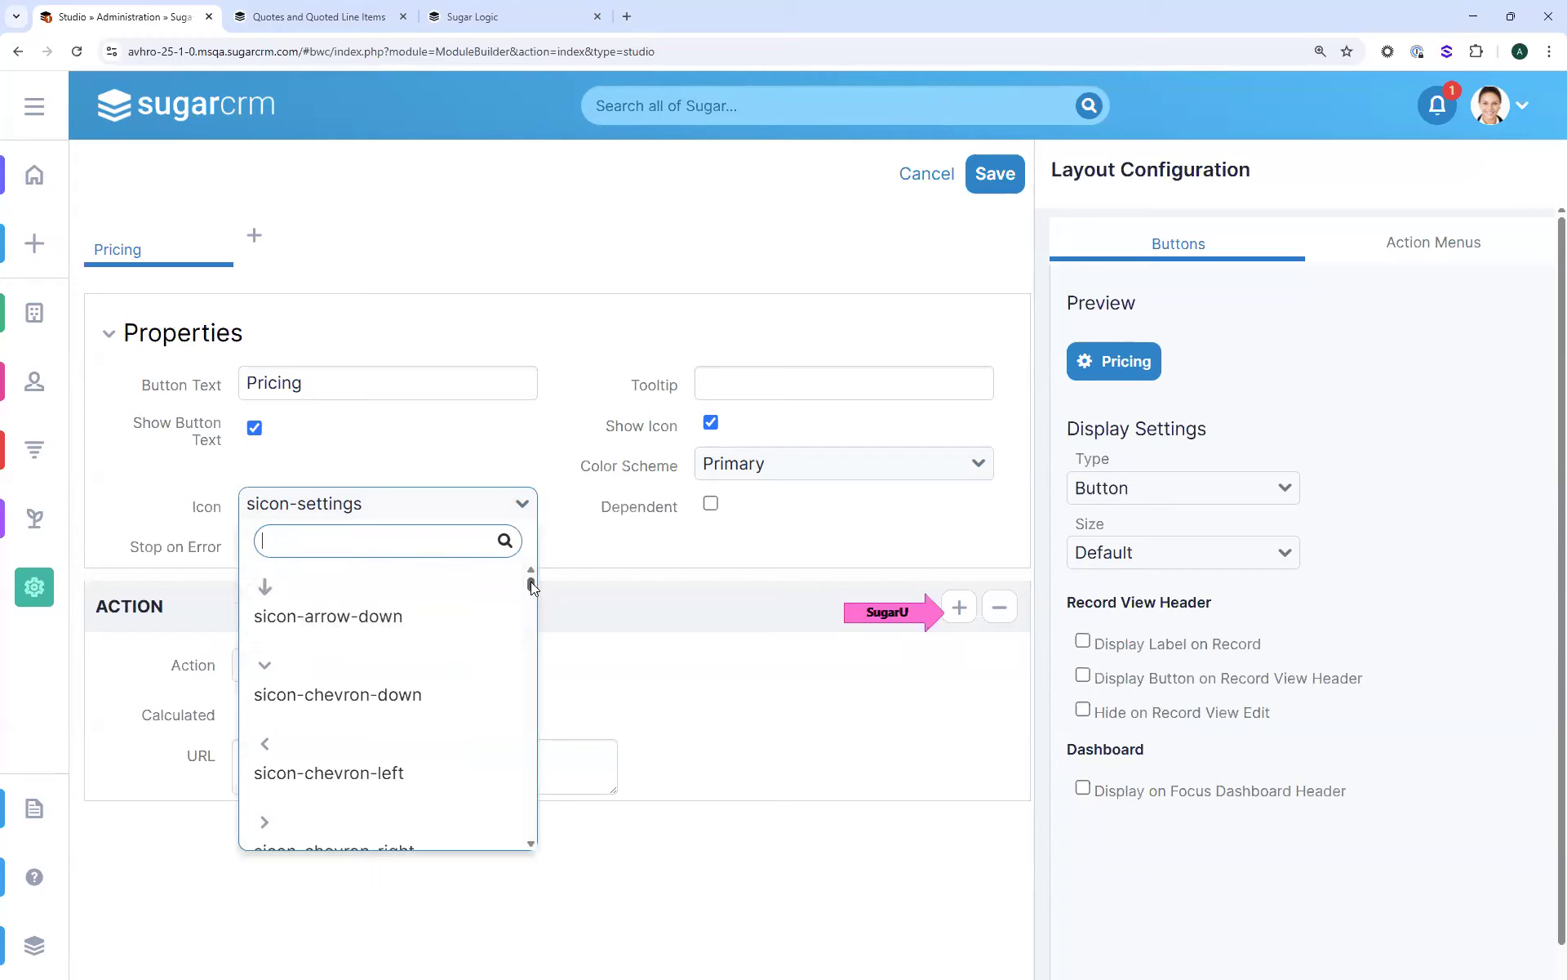
drag(531, 587, 531, 613)
scroll(502, 800, down, 15)
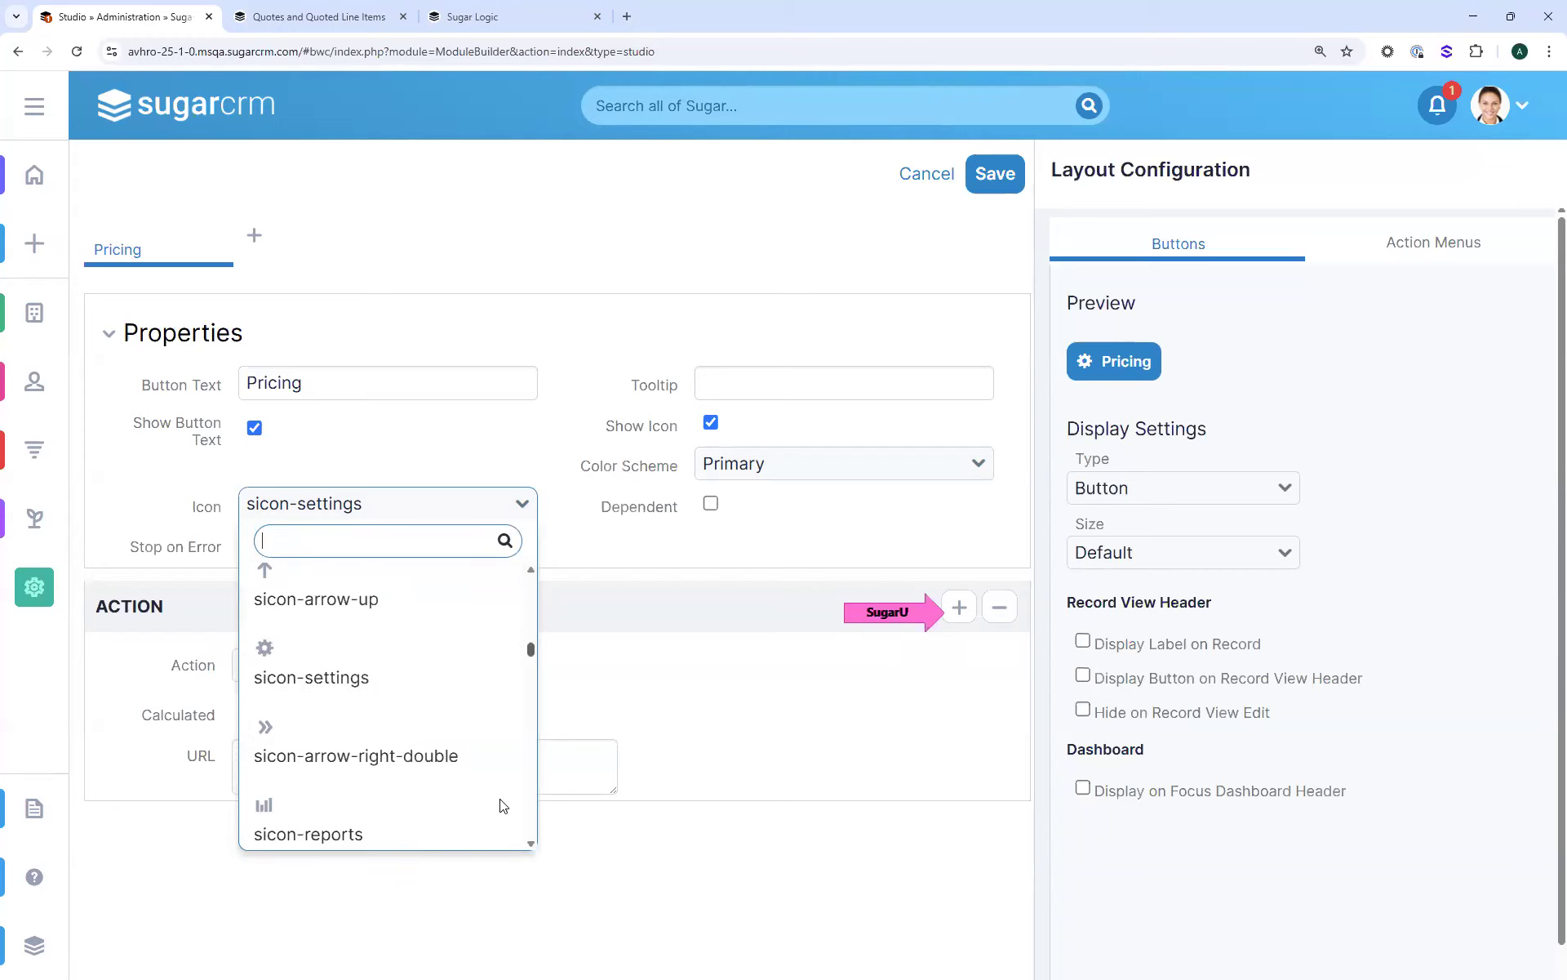
scroll(503, 829, down, 4)
scroll(500, 808, up, 7)
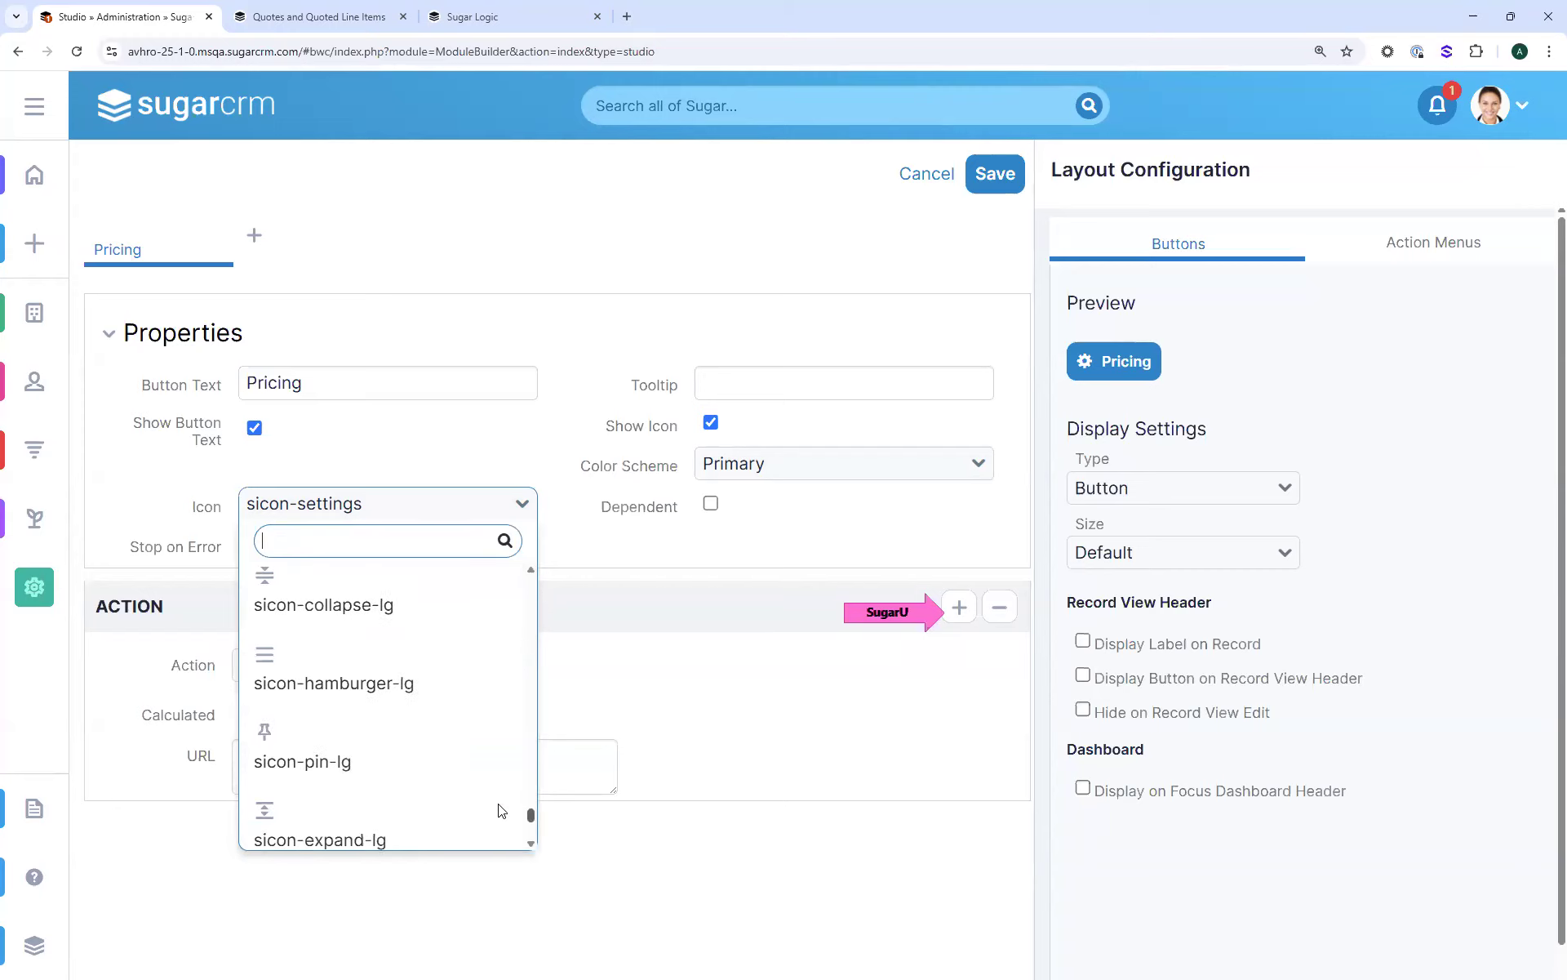
scroll(495, 779, up, 5)
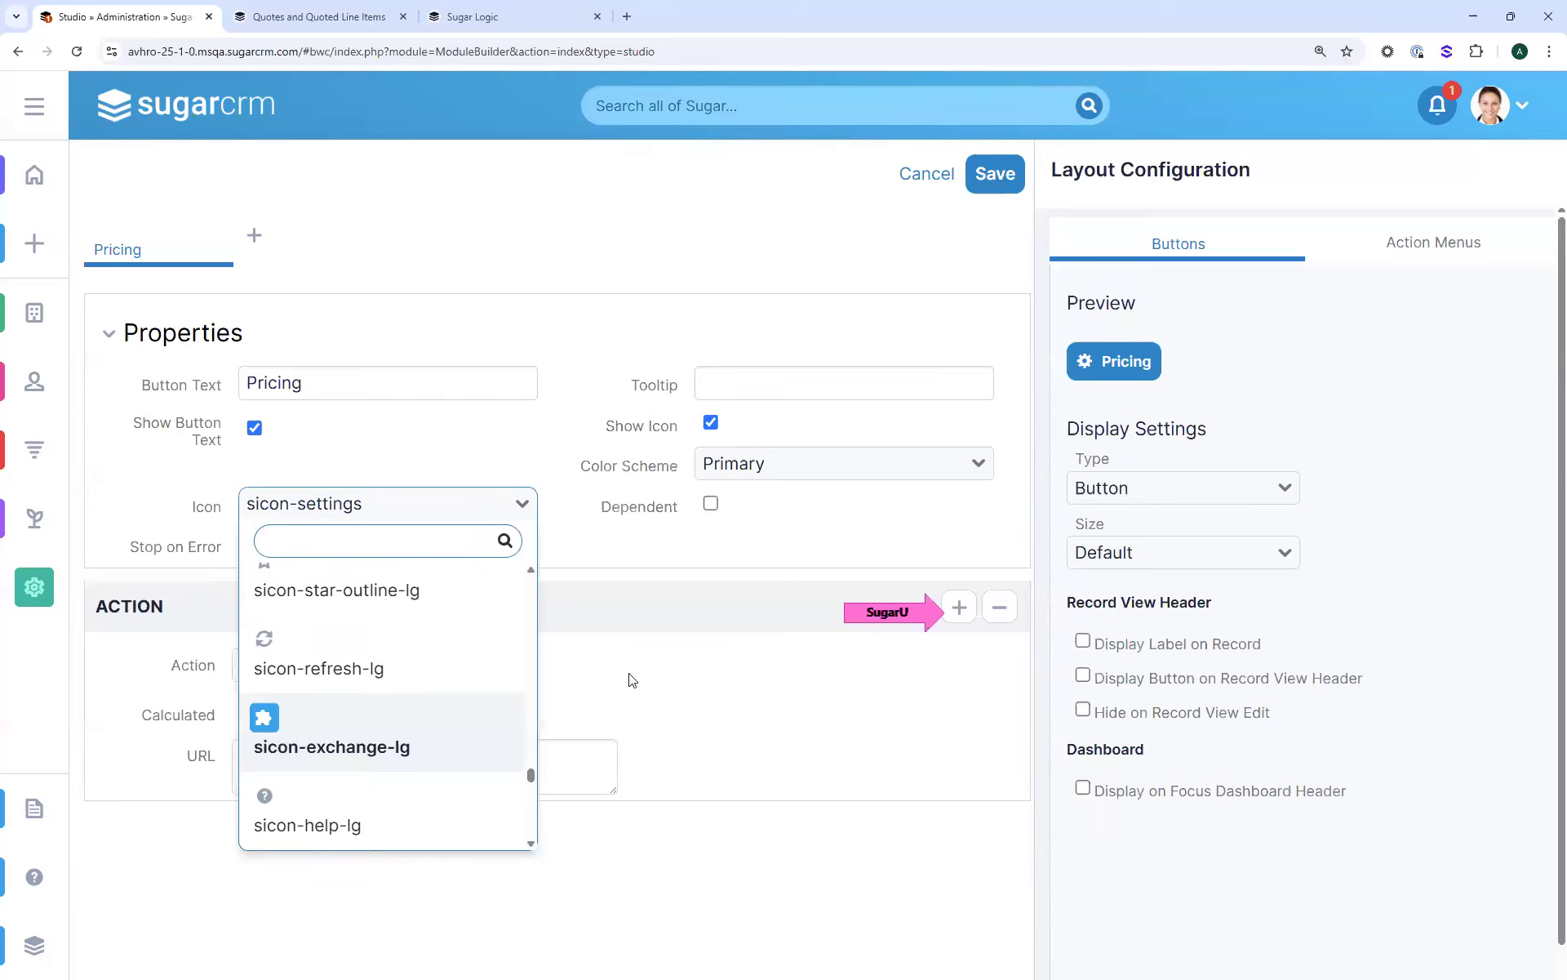
click(281, 729)
Set the Pricing button's color scheme to Purple
click(777, 474)
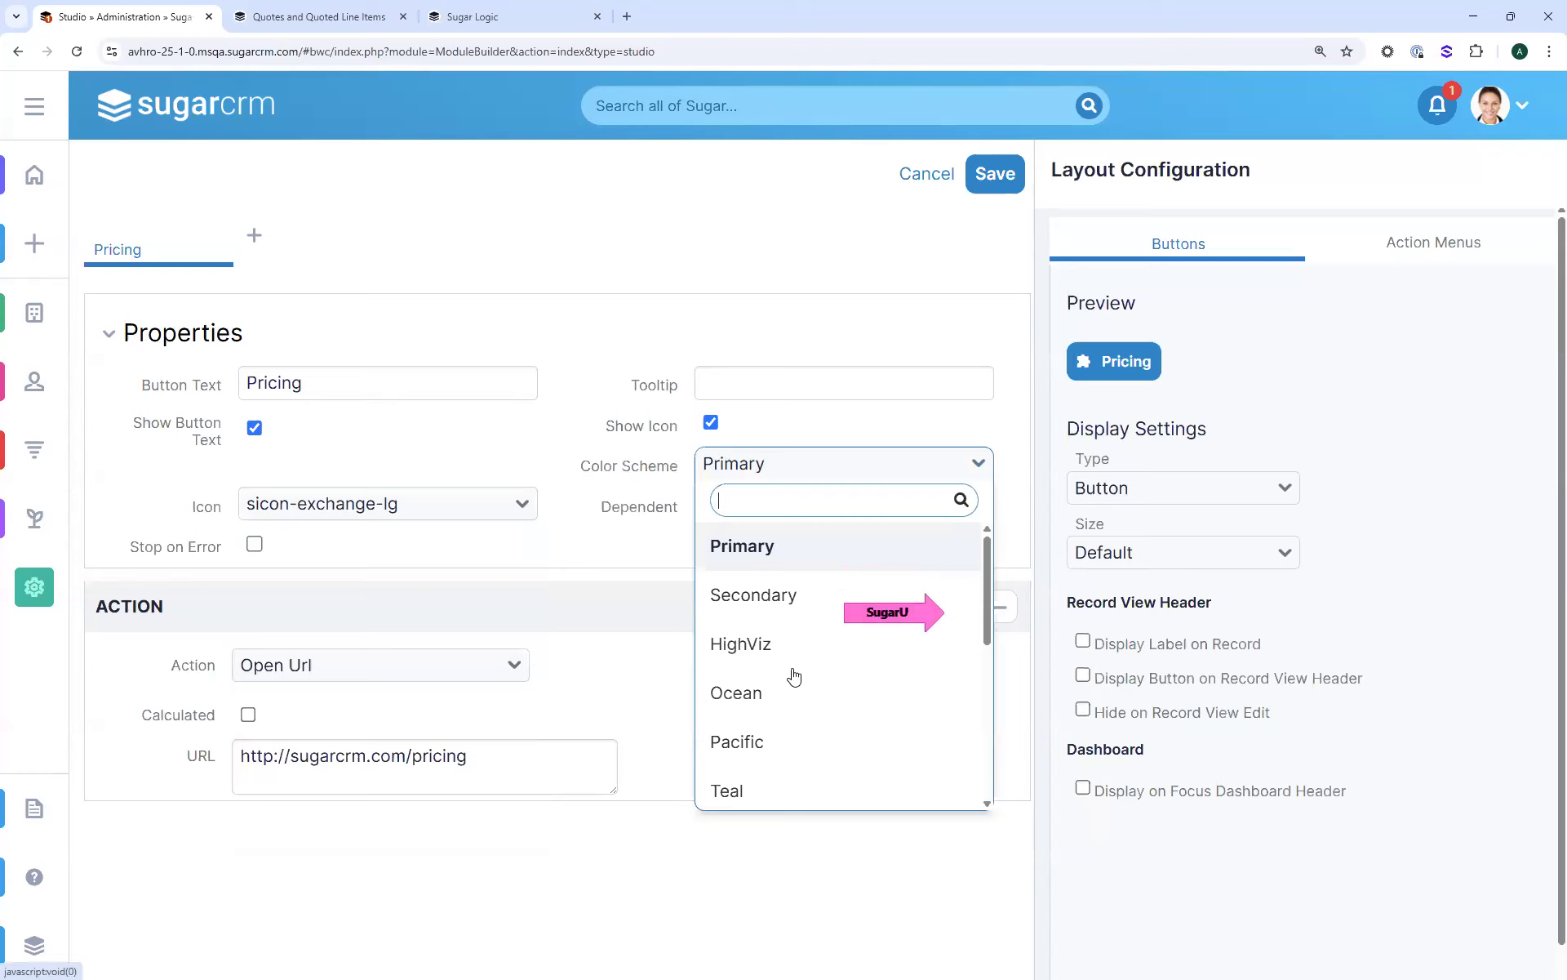
scroll(783, 719, down, 5)
click(749, 786)
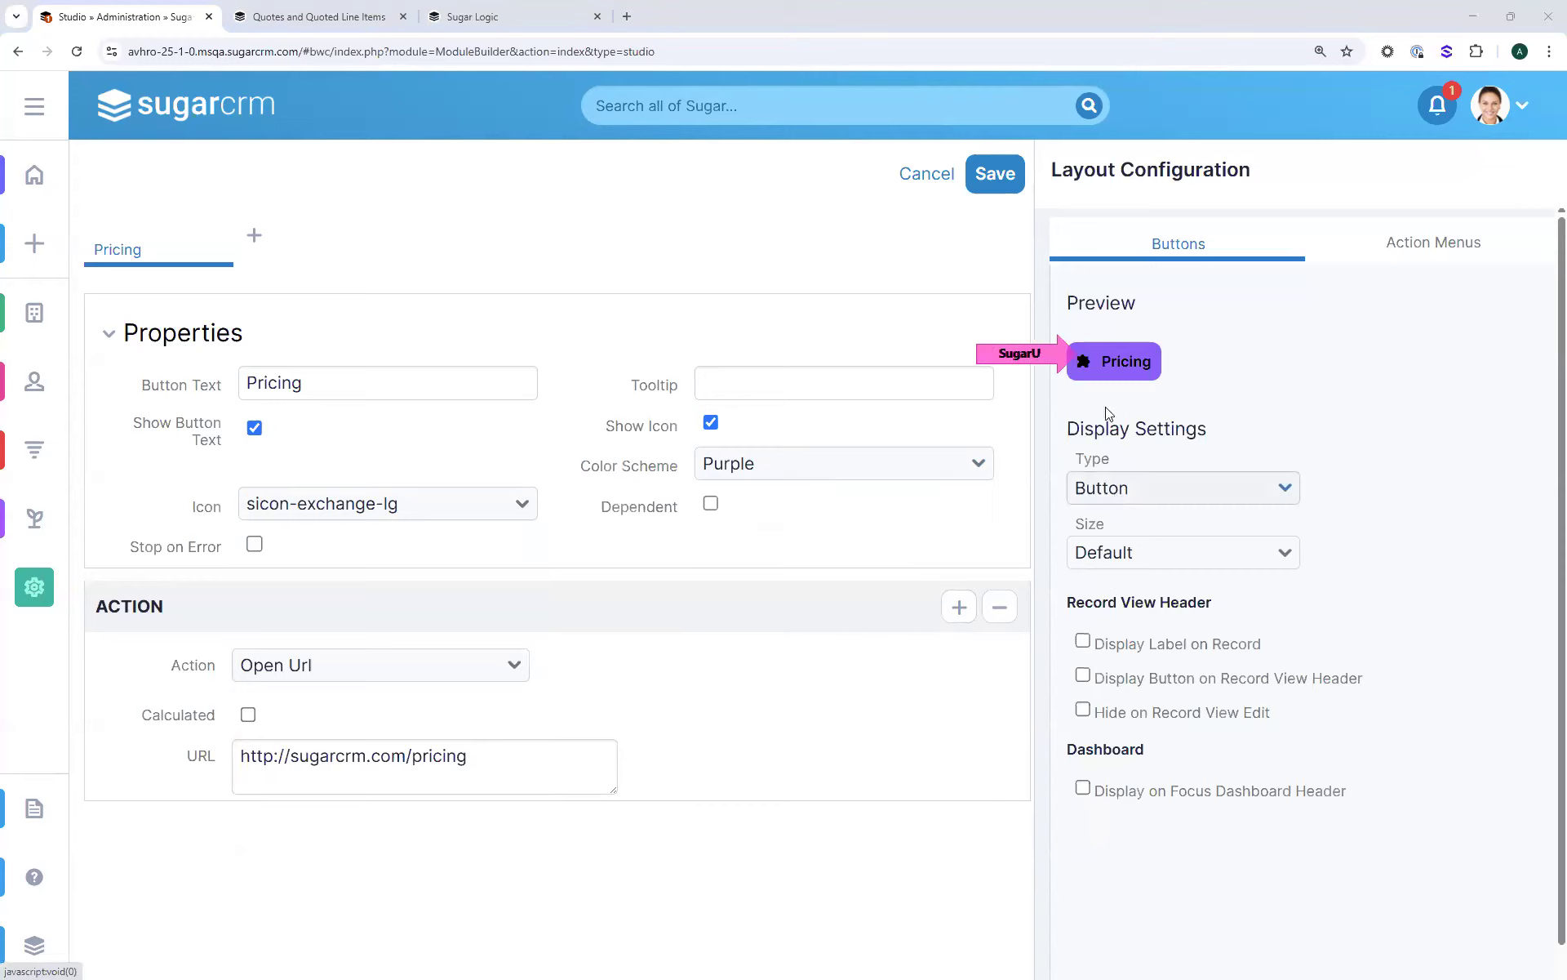
Enable displaying the label on the record, the button on the record view header, and the button on the focus dashboard header
mouse_move(1054, 365)
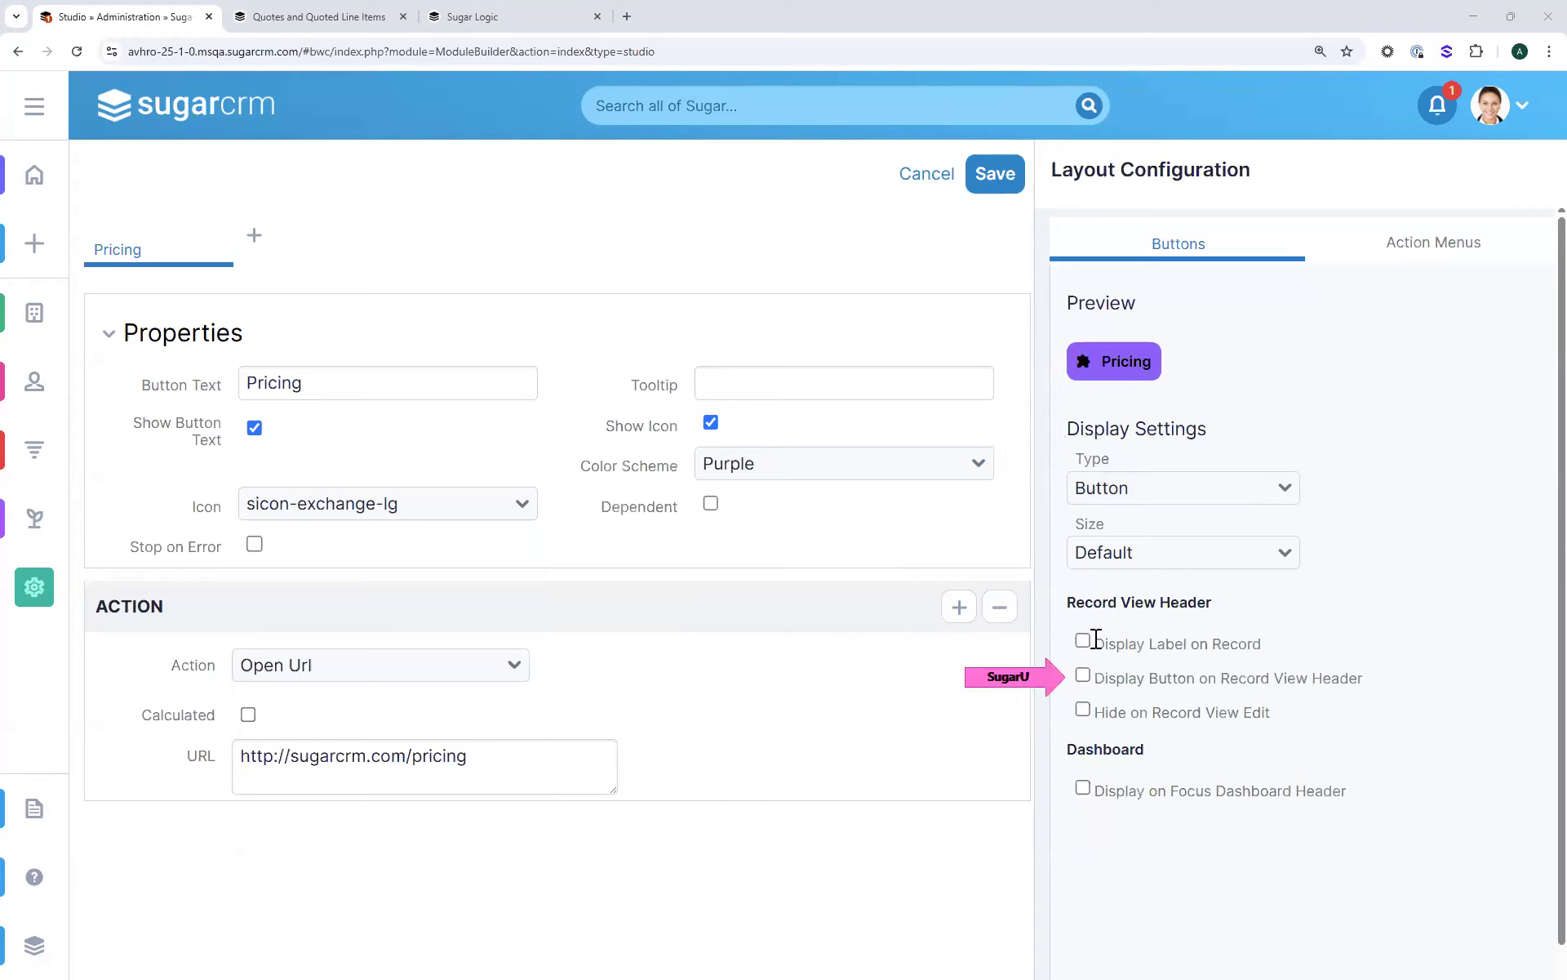
click(1086, 674)
click(1085, 678)
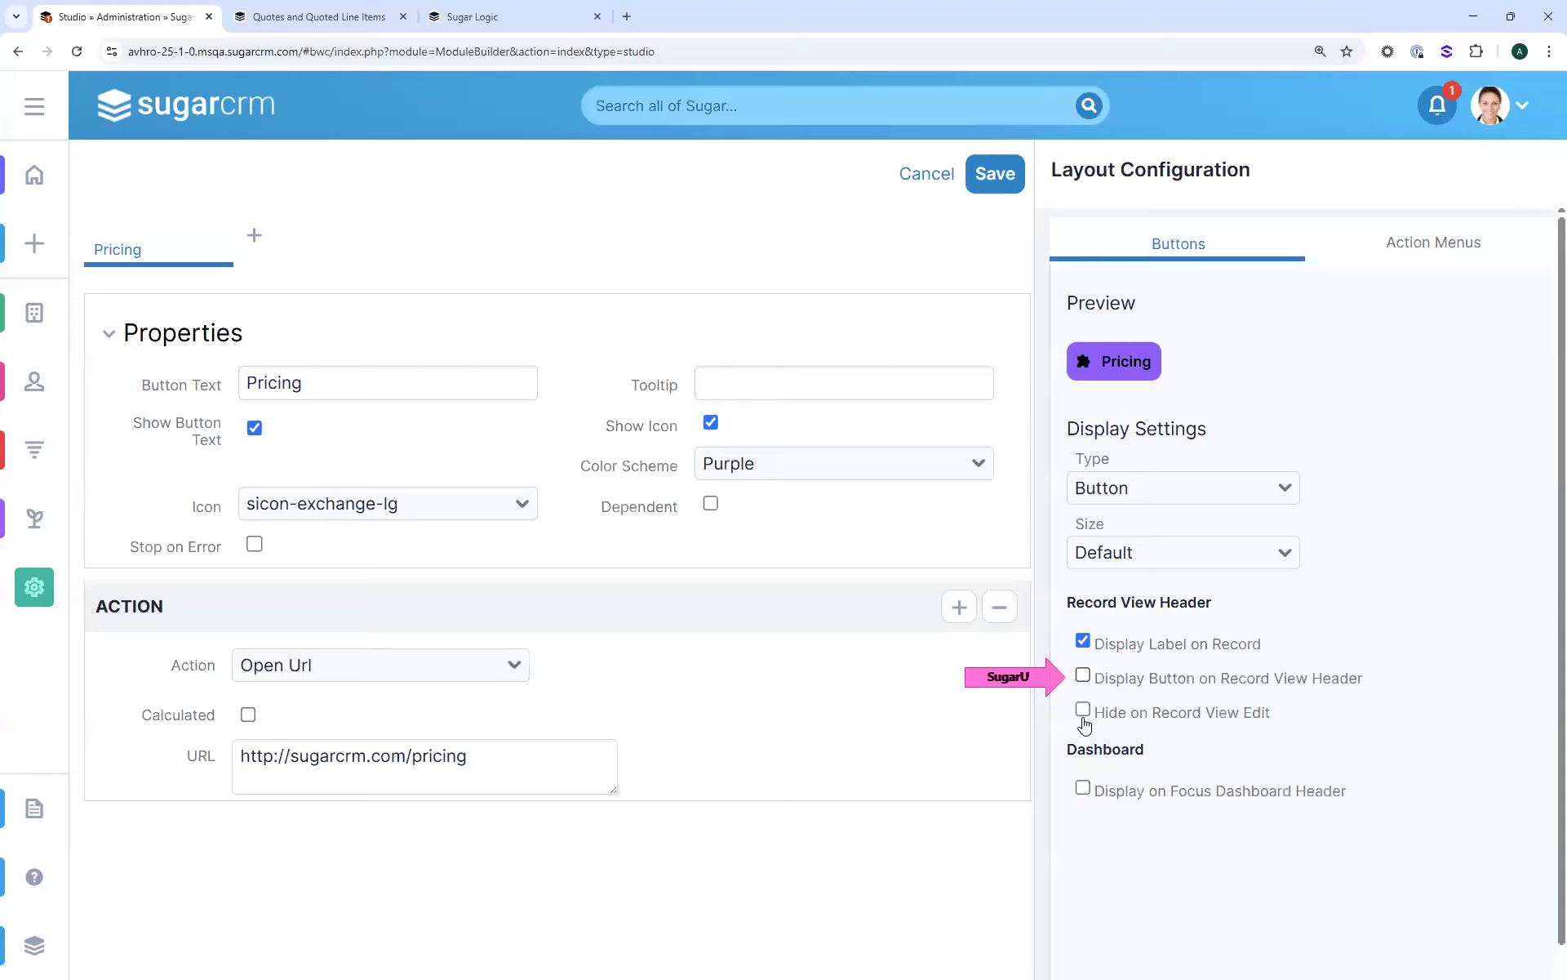
click(1084, 788)
Enable the action menu display for the record view header, record view dashlet header and focus dashboard header
click(1387, 251)
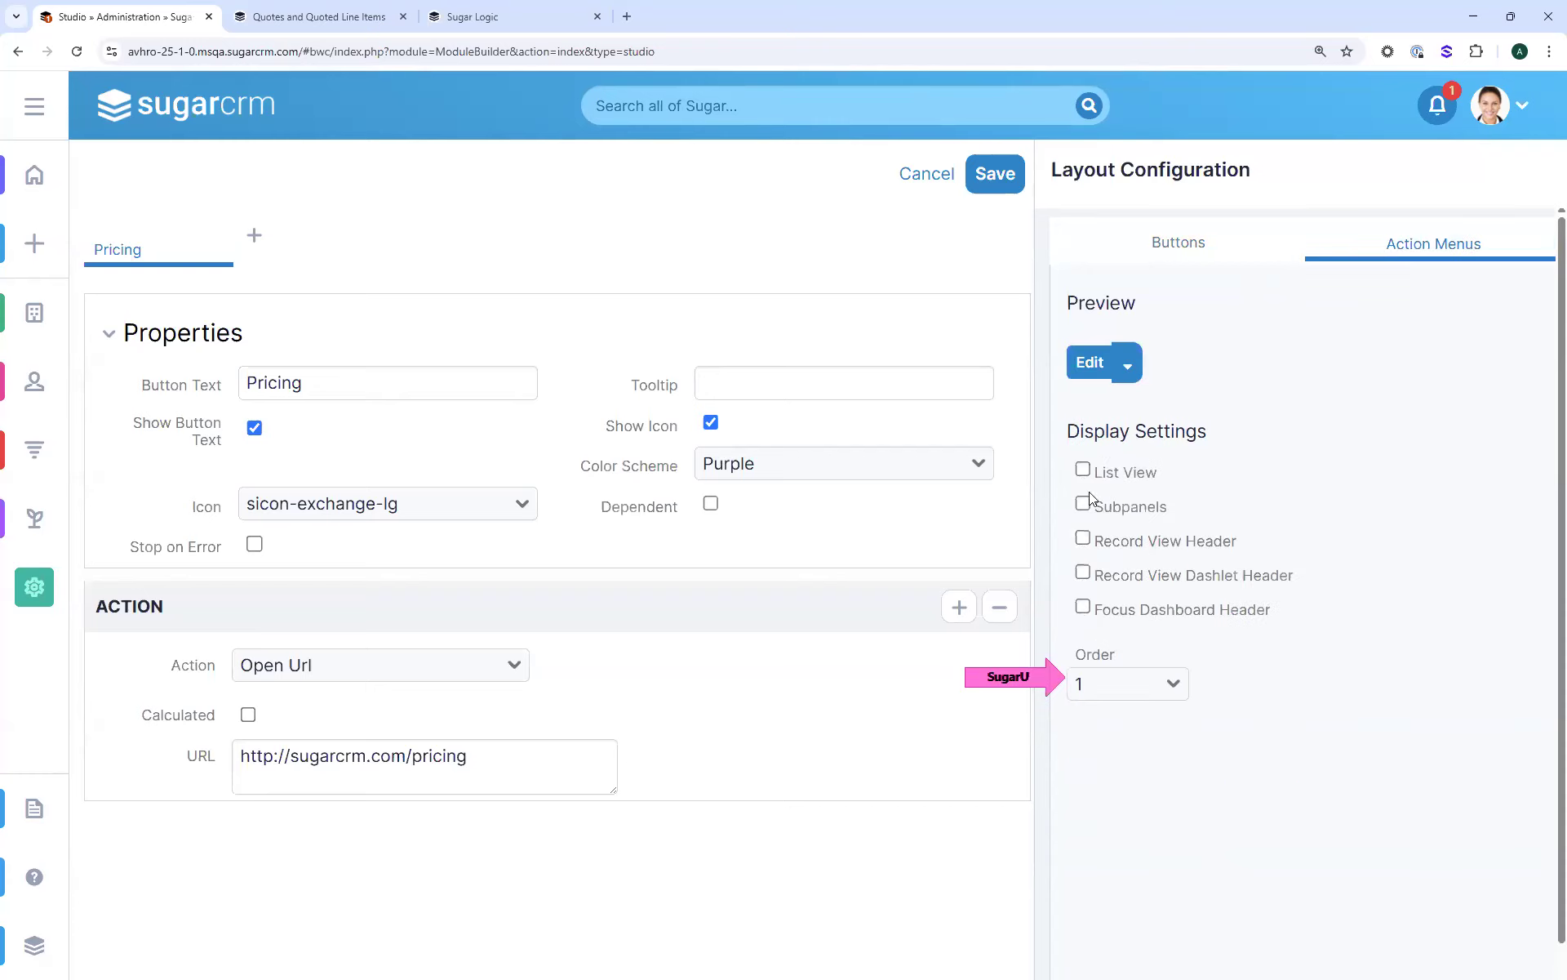
click(1083, 538)
click(1083, 572)
click(1083, 606)
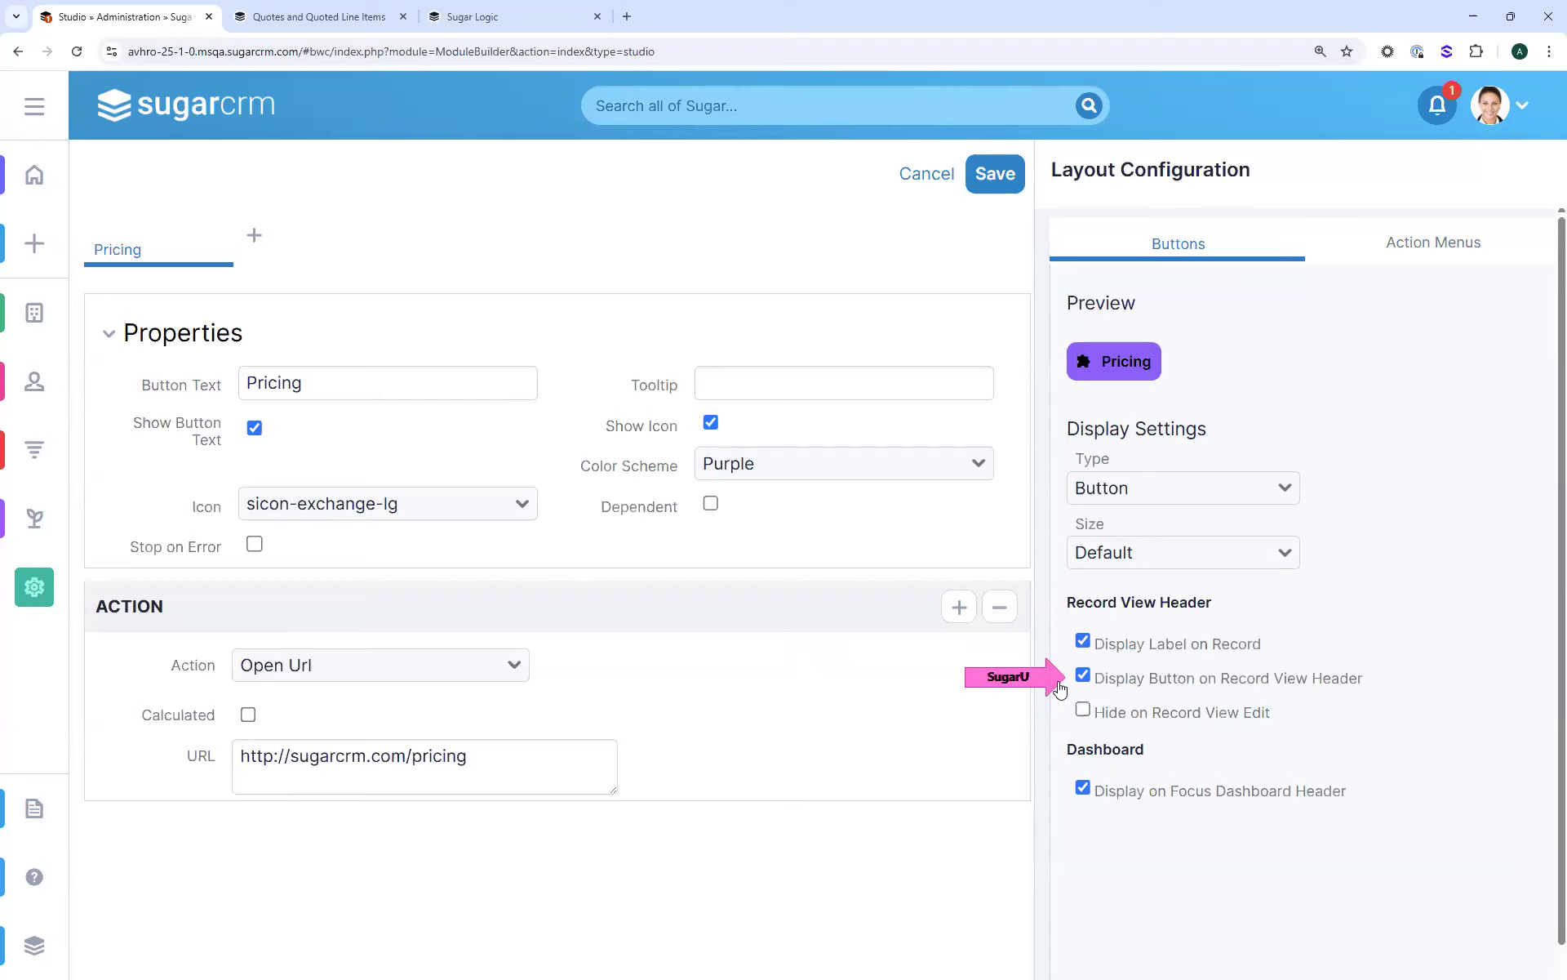
Add a second button whose Create Record action targets the Calls module
click(250, 240)
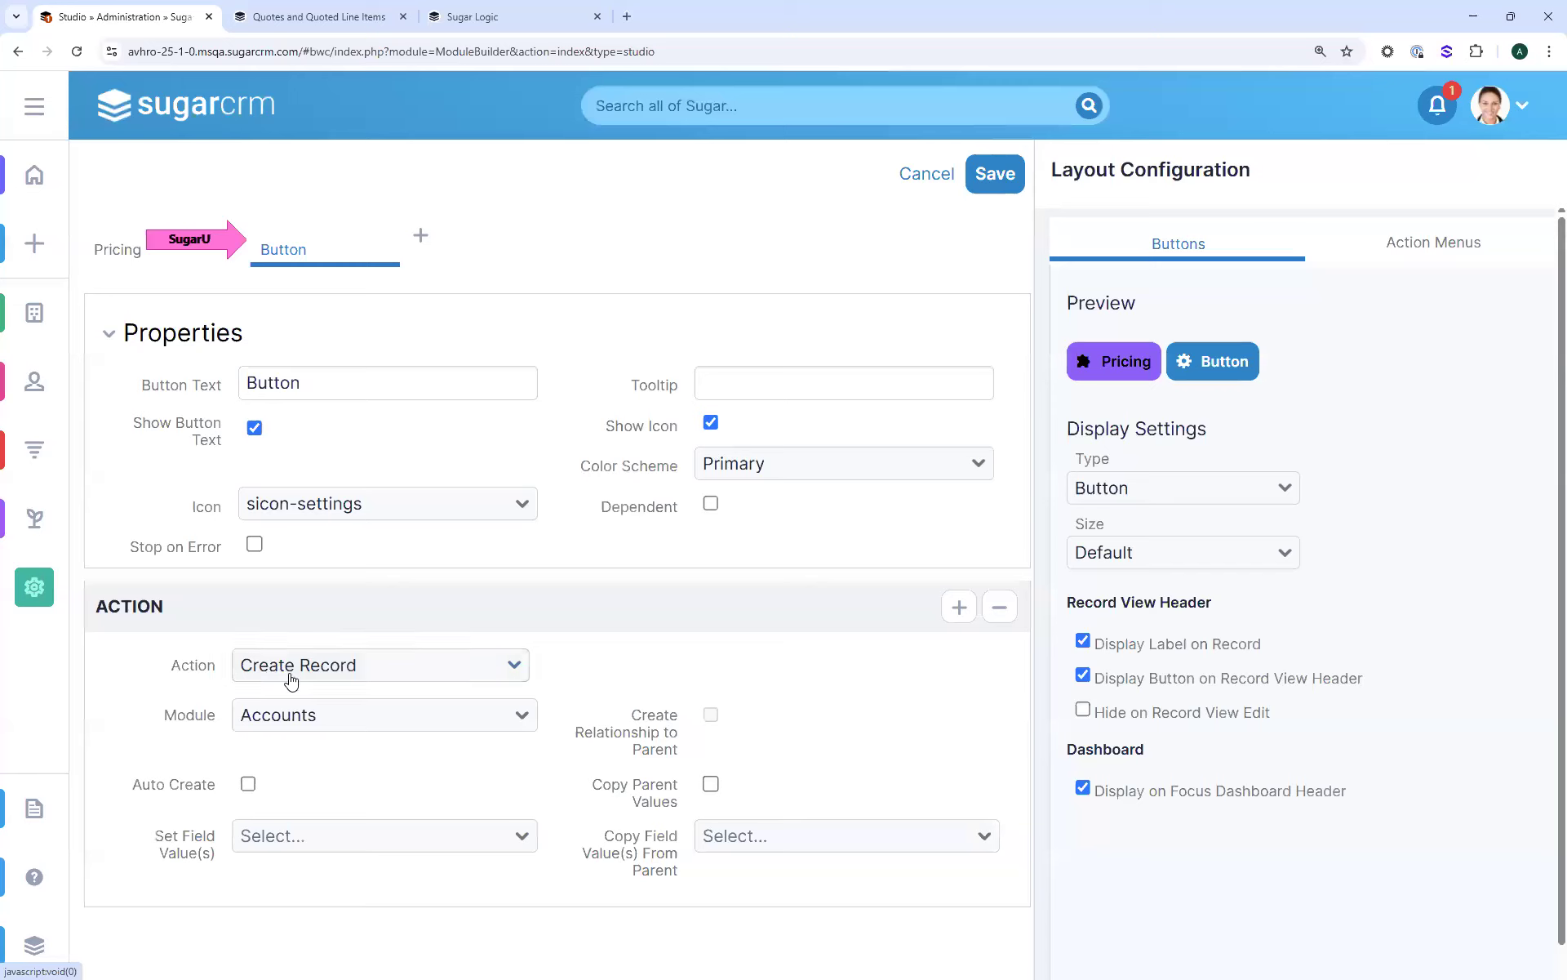
click(297, 723)
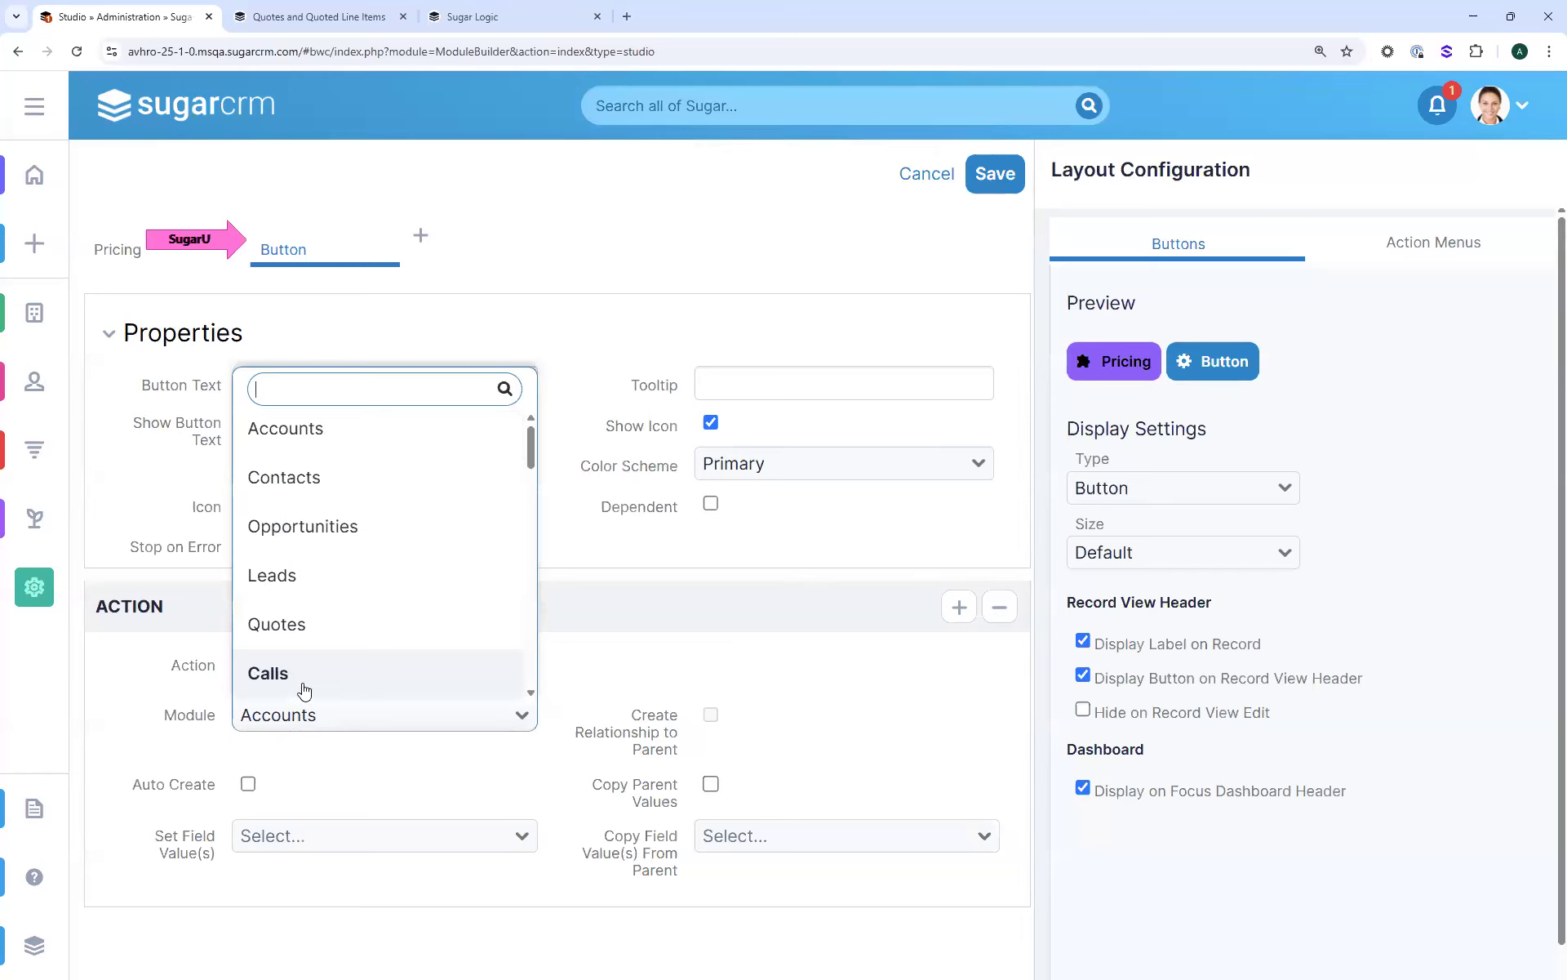
click(304, 690)
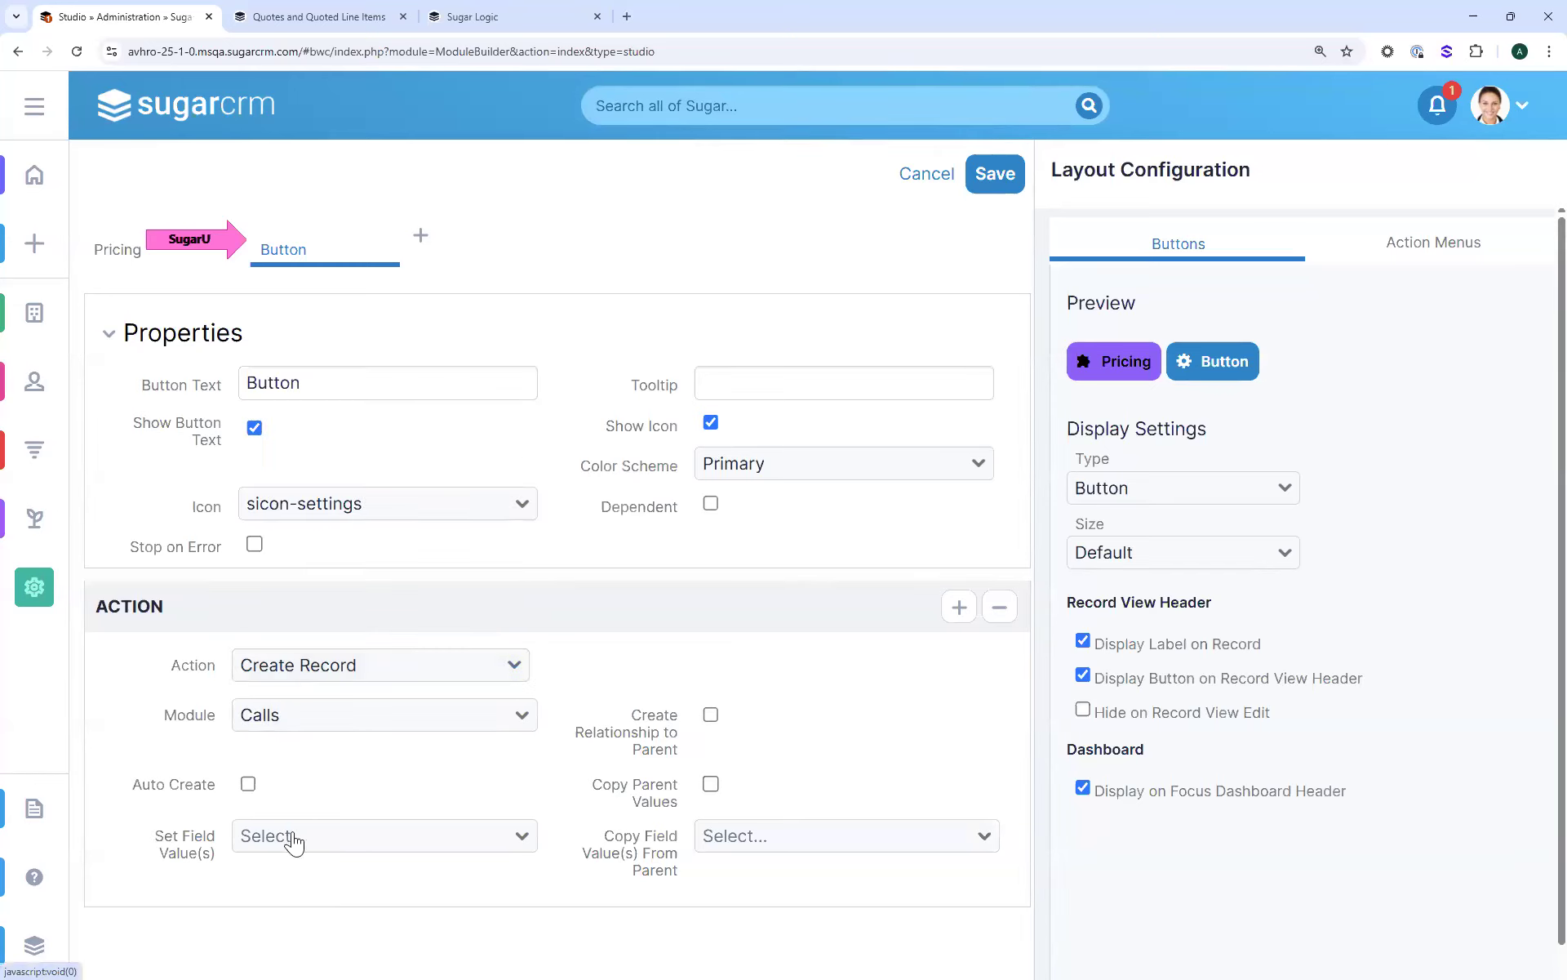
Add the Subject field to the second button's preset field values and set it to "Initial Call Record for Lead"
click(320, 835)
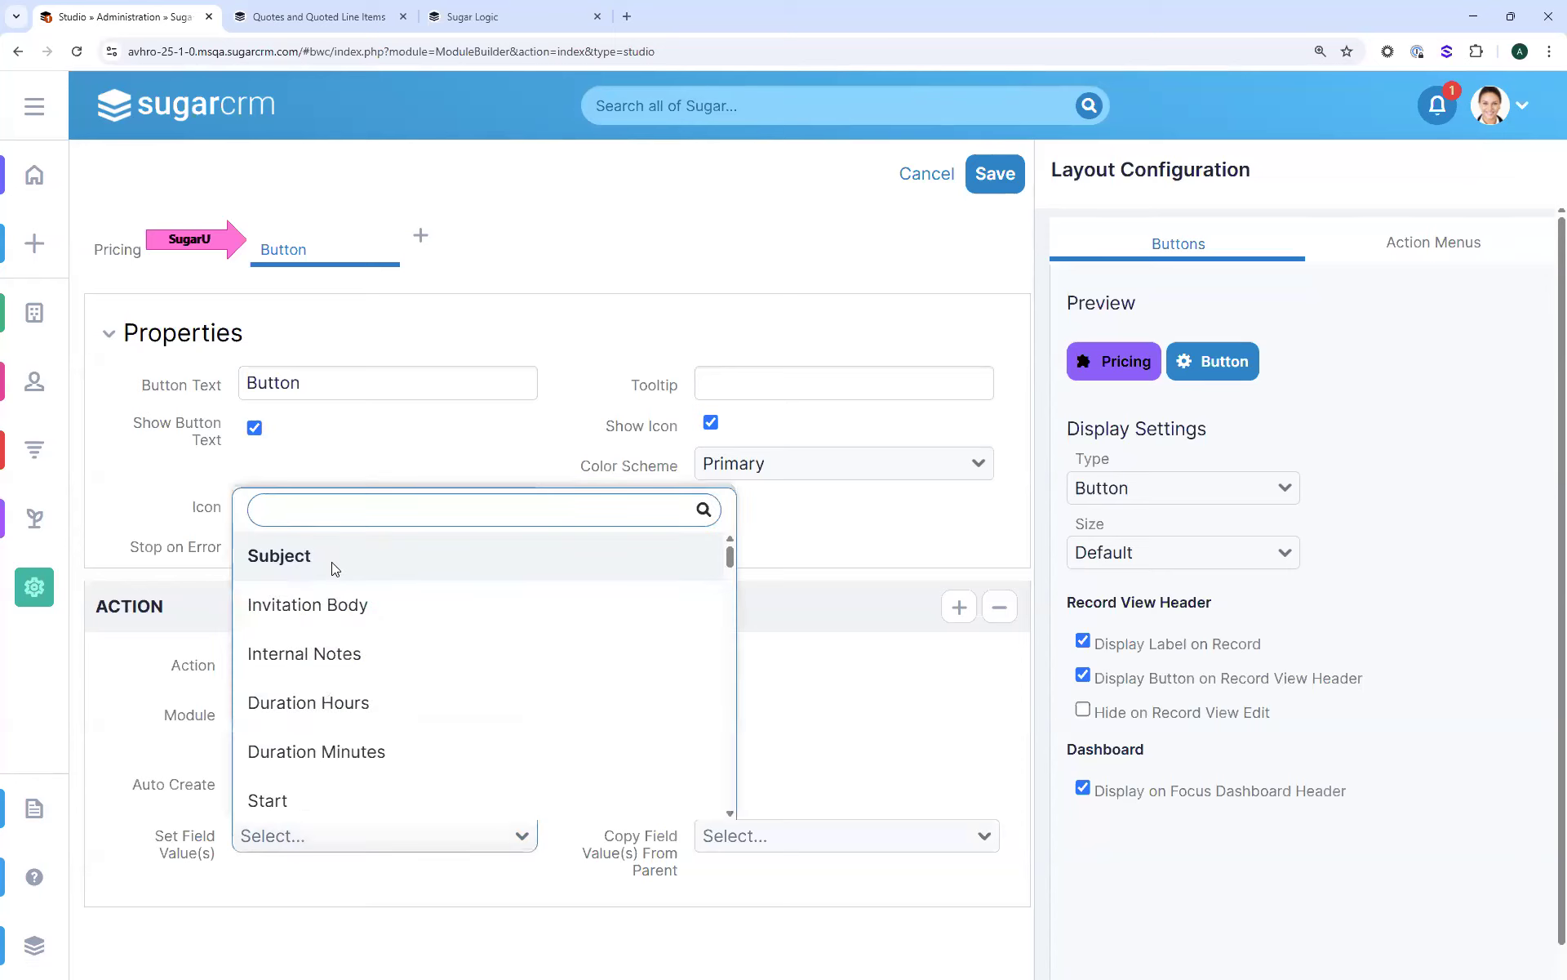
click(333, 567)
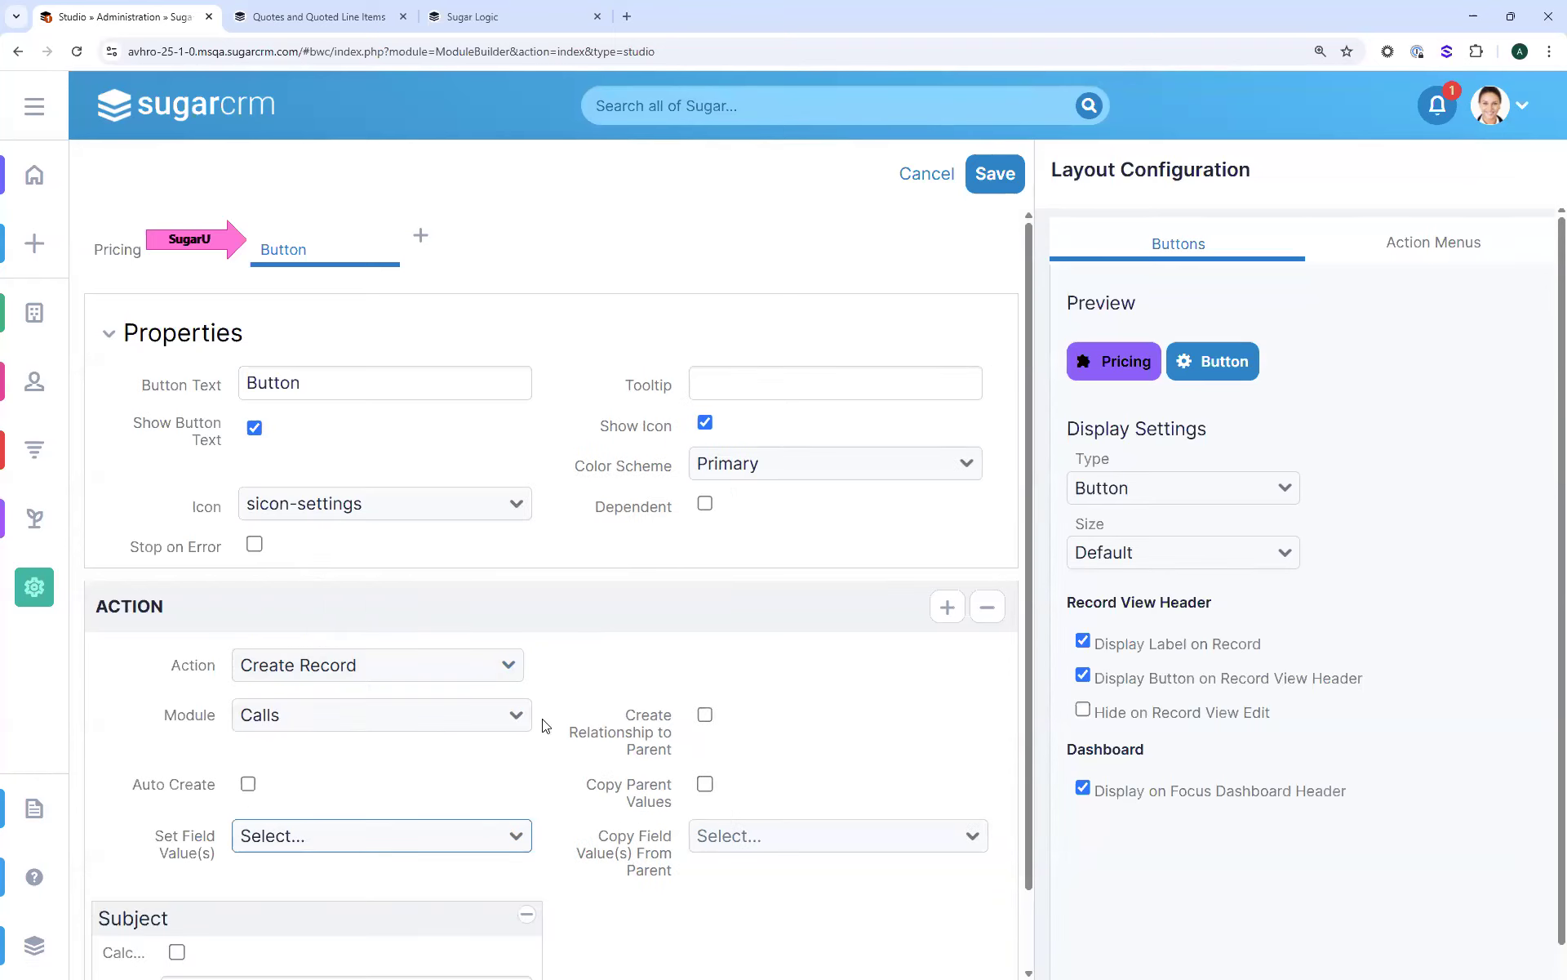
scroll(307, 939, down, 1)
click(278, 926)
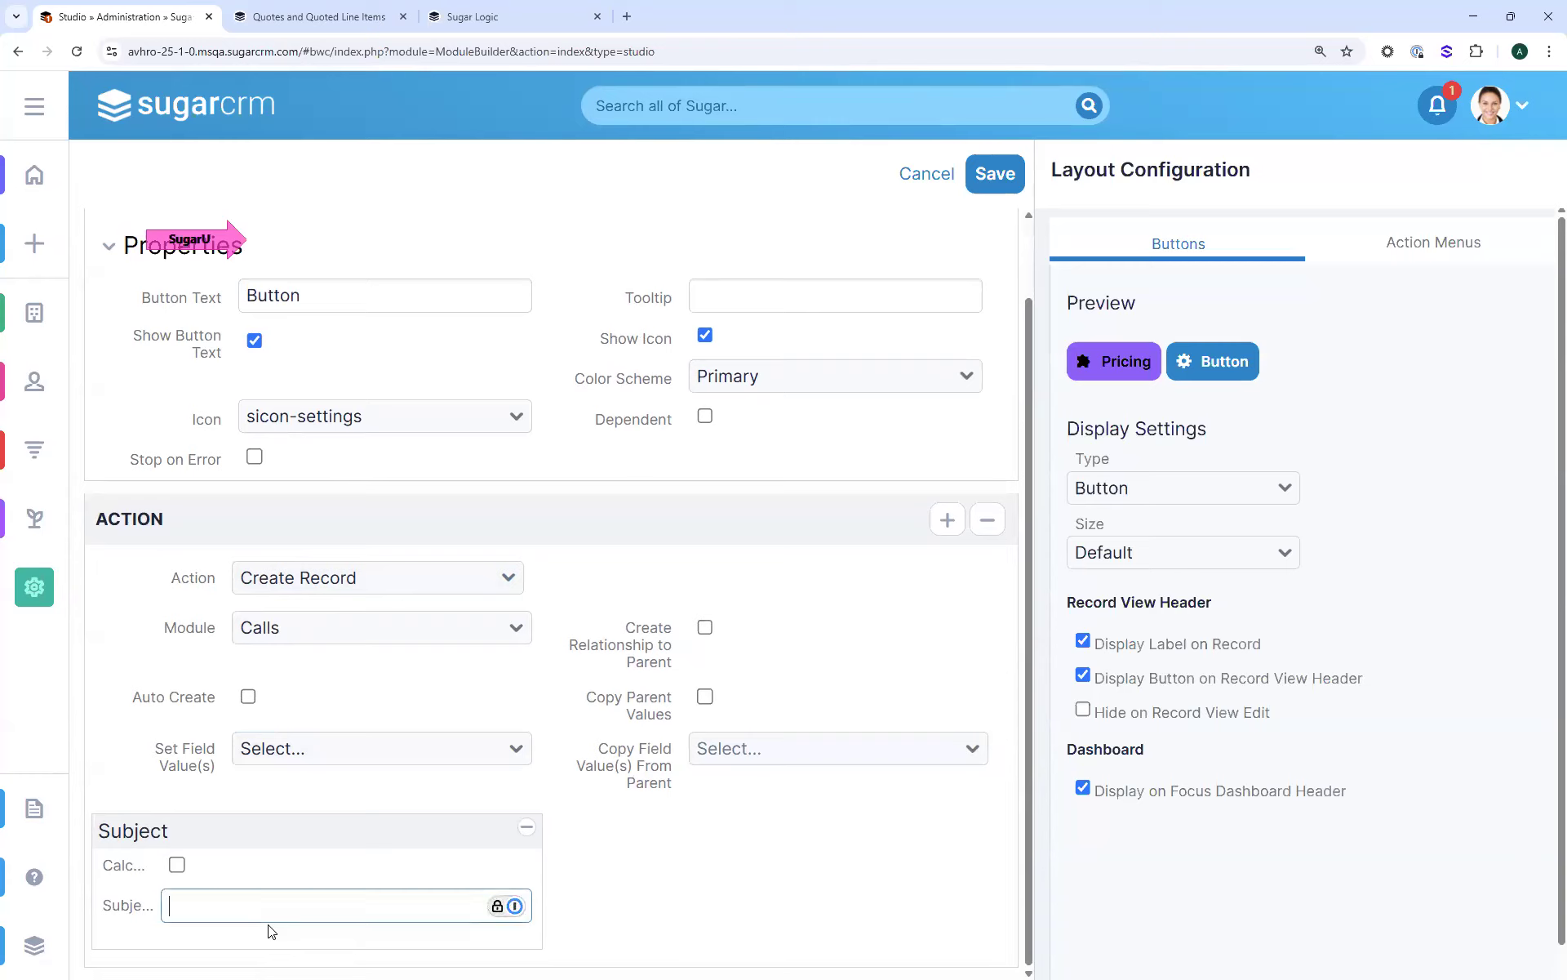
text(Initial Call Record for Lead)
Change the second button's text to Initial Call
drag(313, 294, 194, 300)
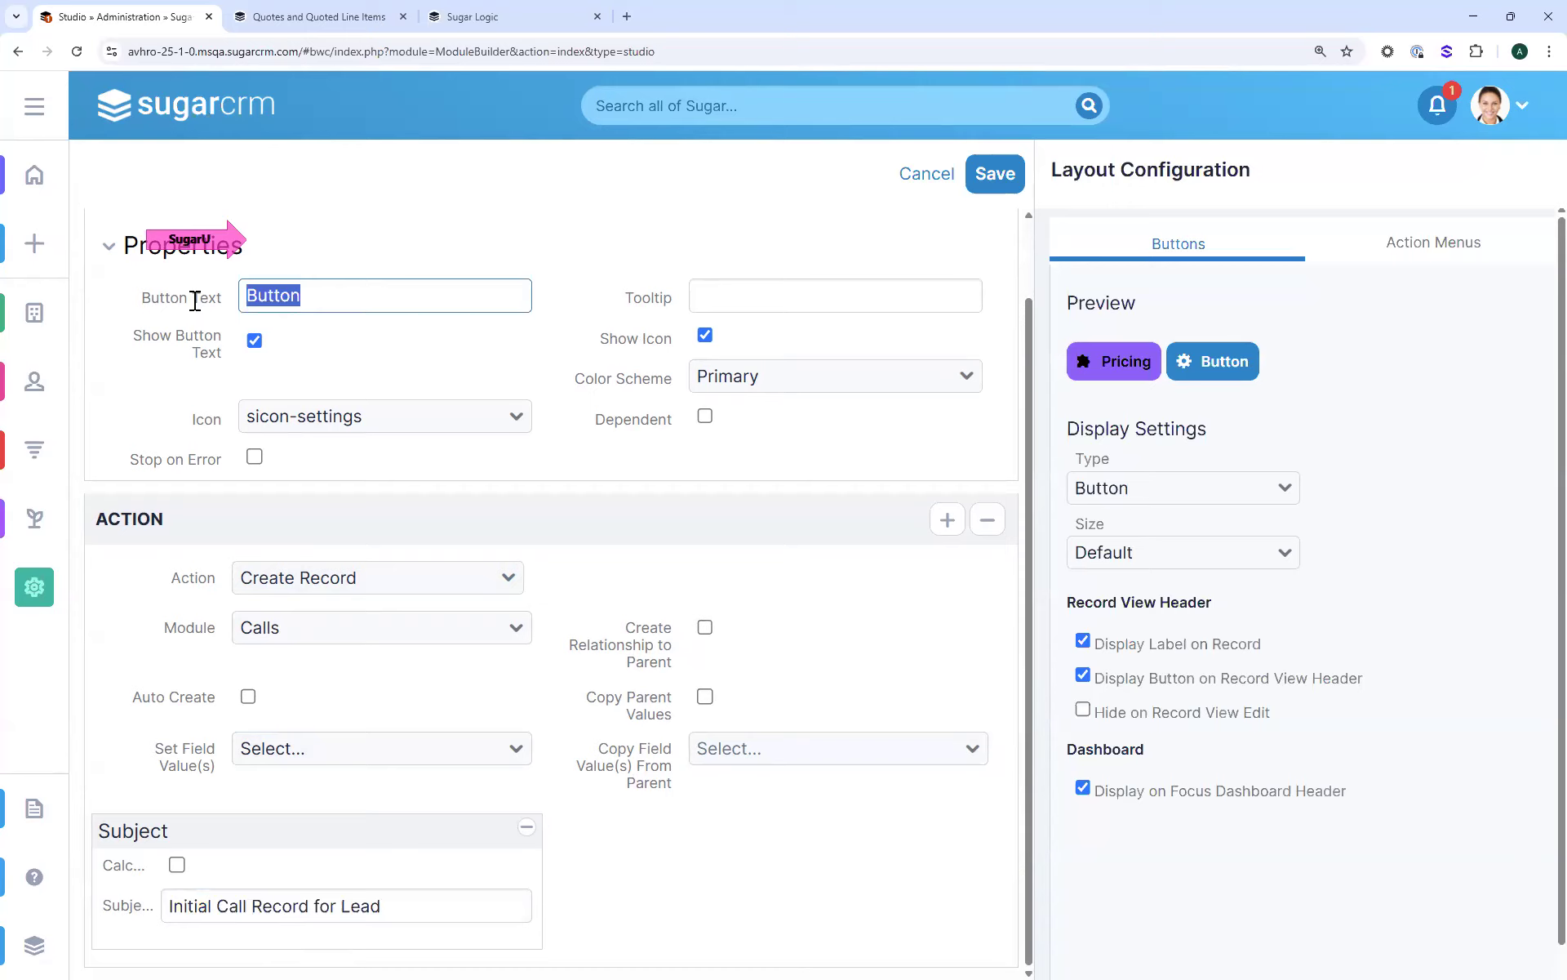
text(Ubu)
key(BackSpace)
key(BackSpace)
key(BackSpace)
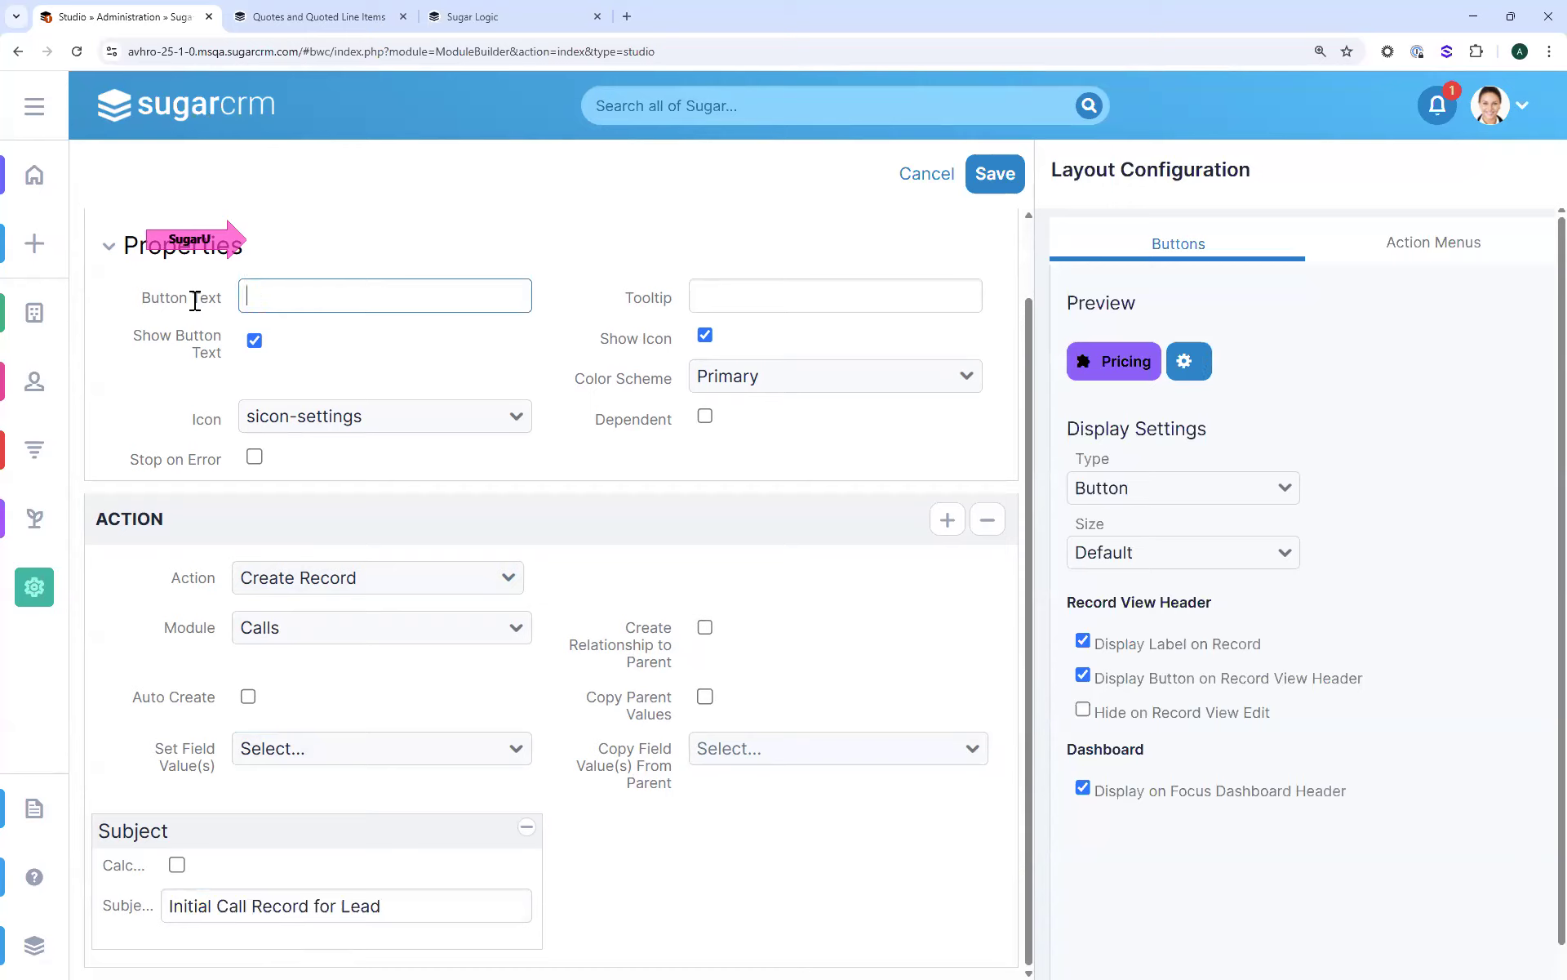
text(Initial Call)
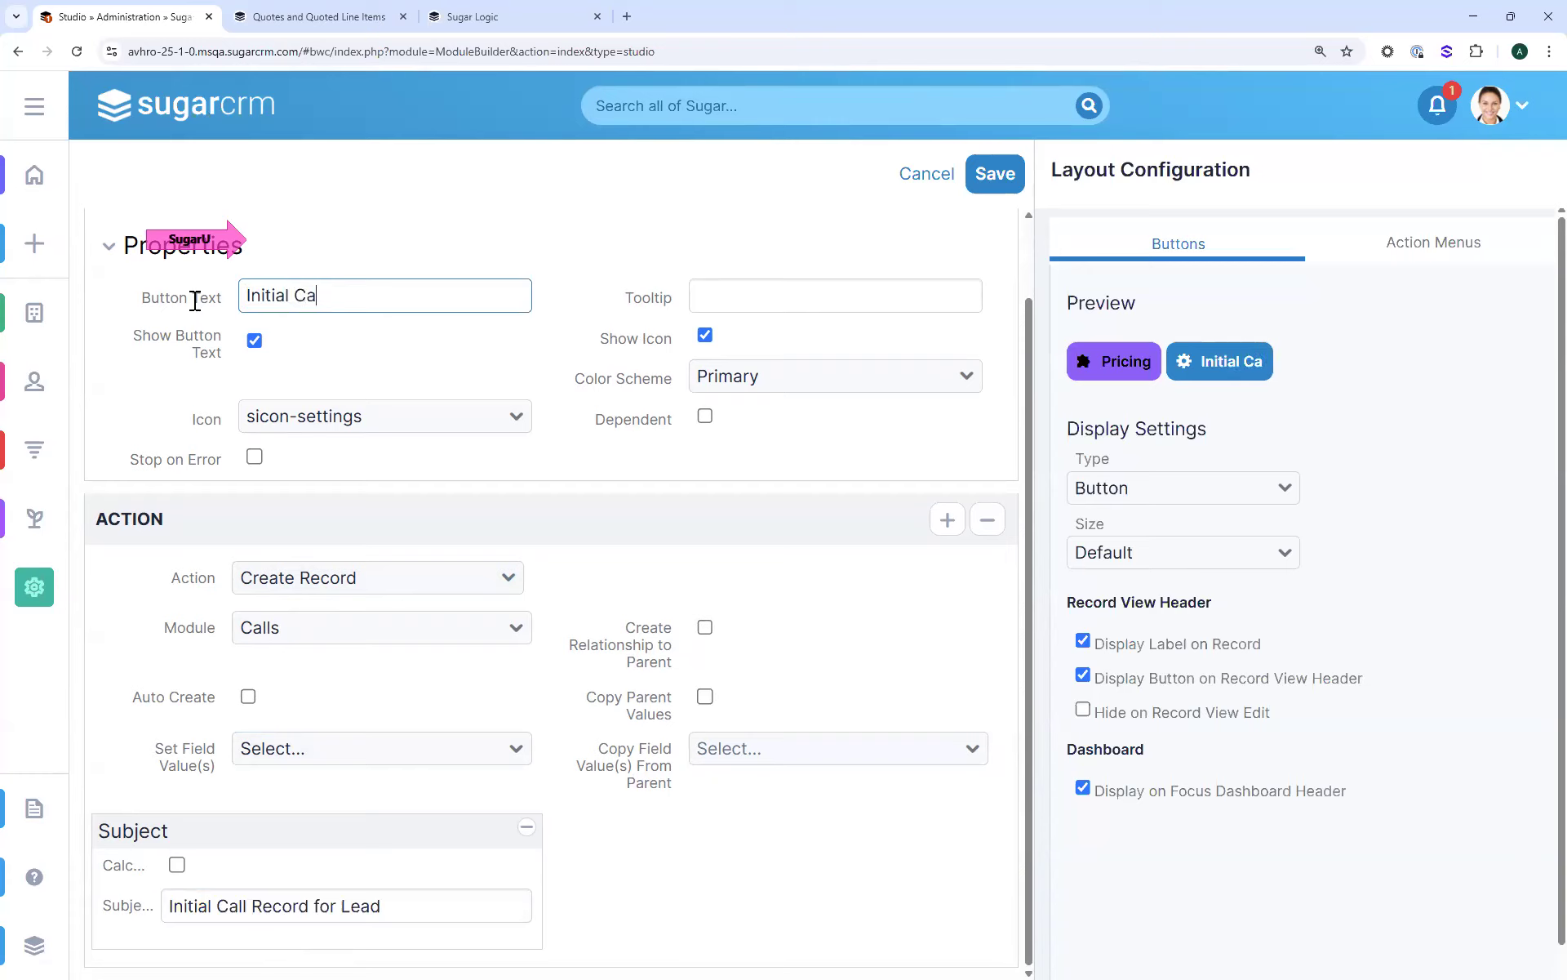
Set the Initial Call button's icon to sicon-phone
click(262, 426)
text(o)
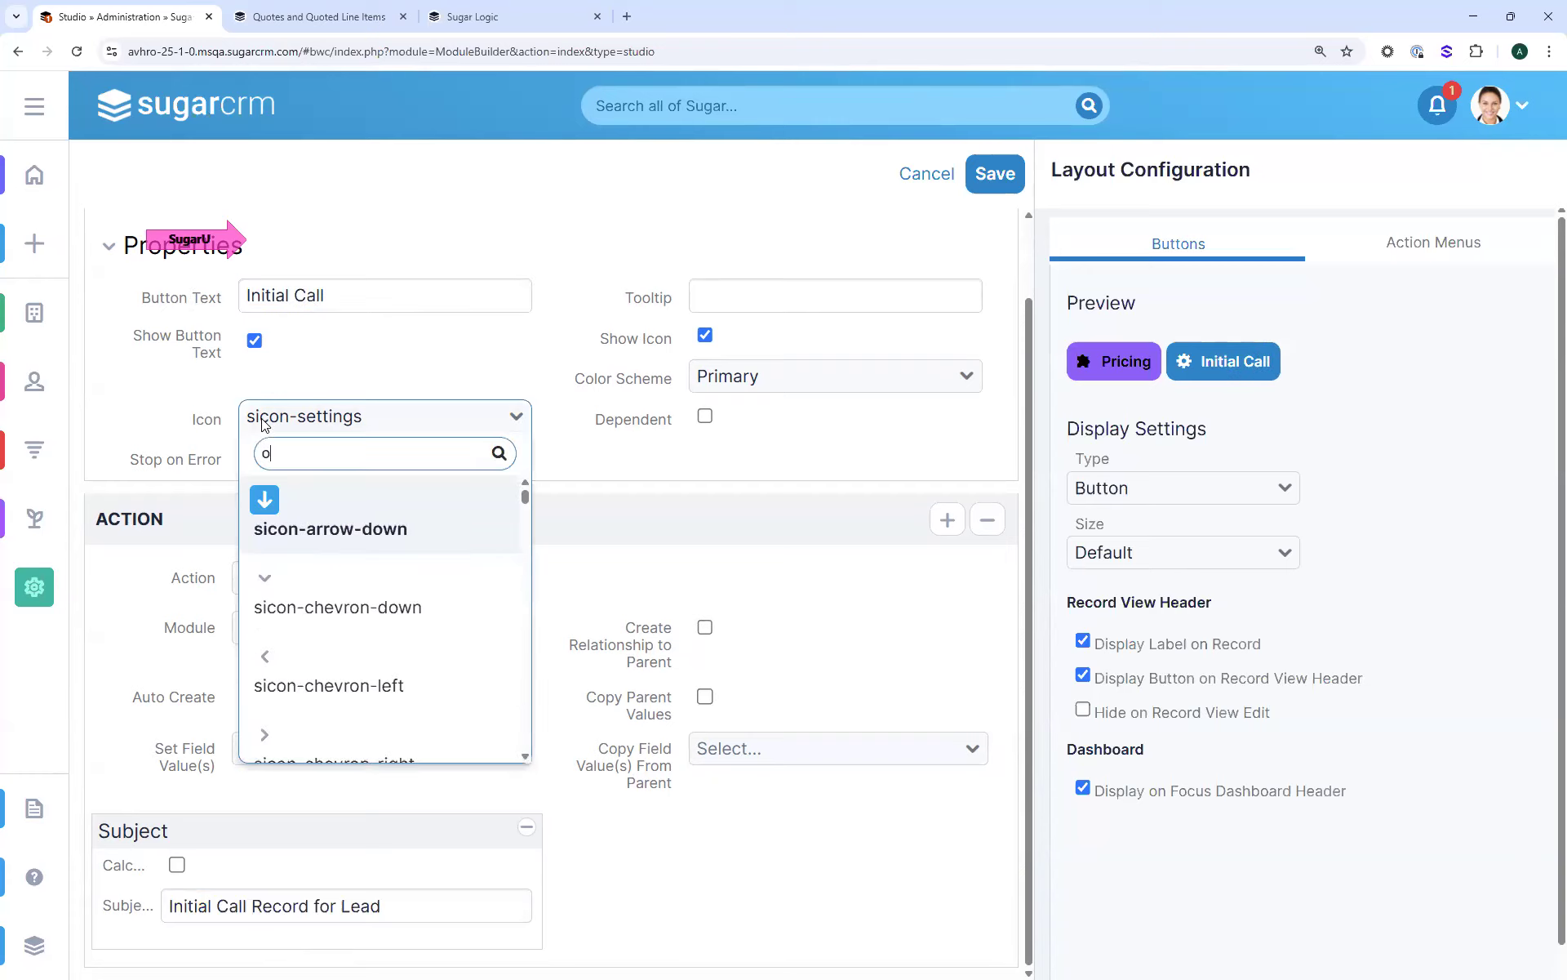
text(ph)
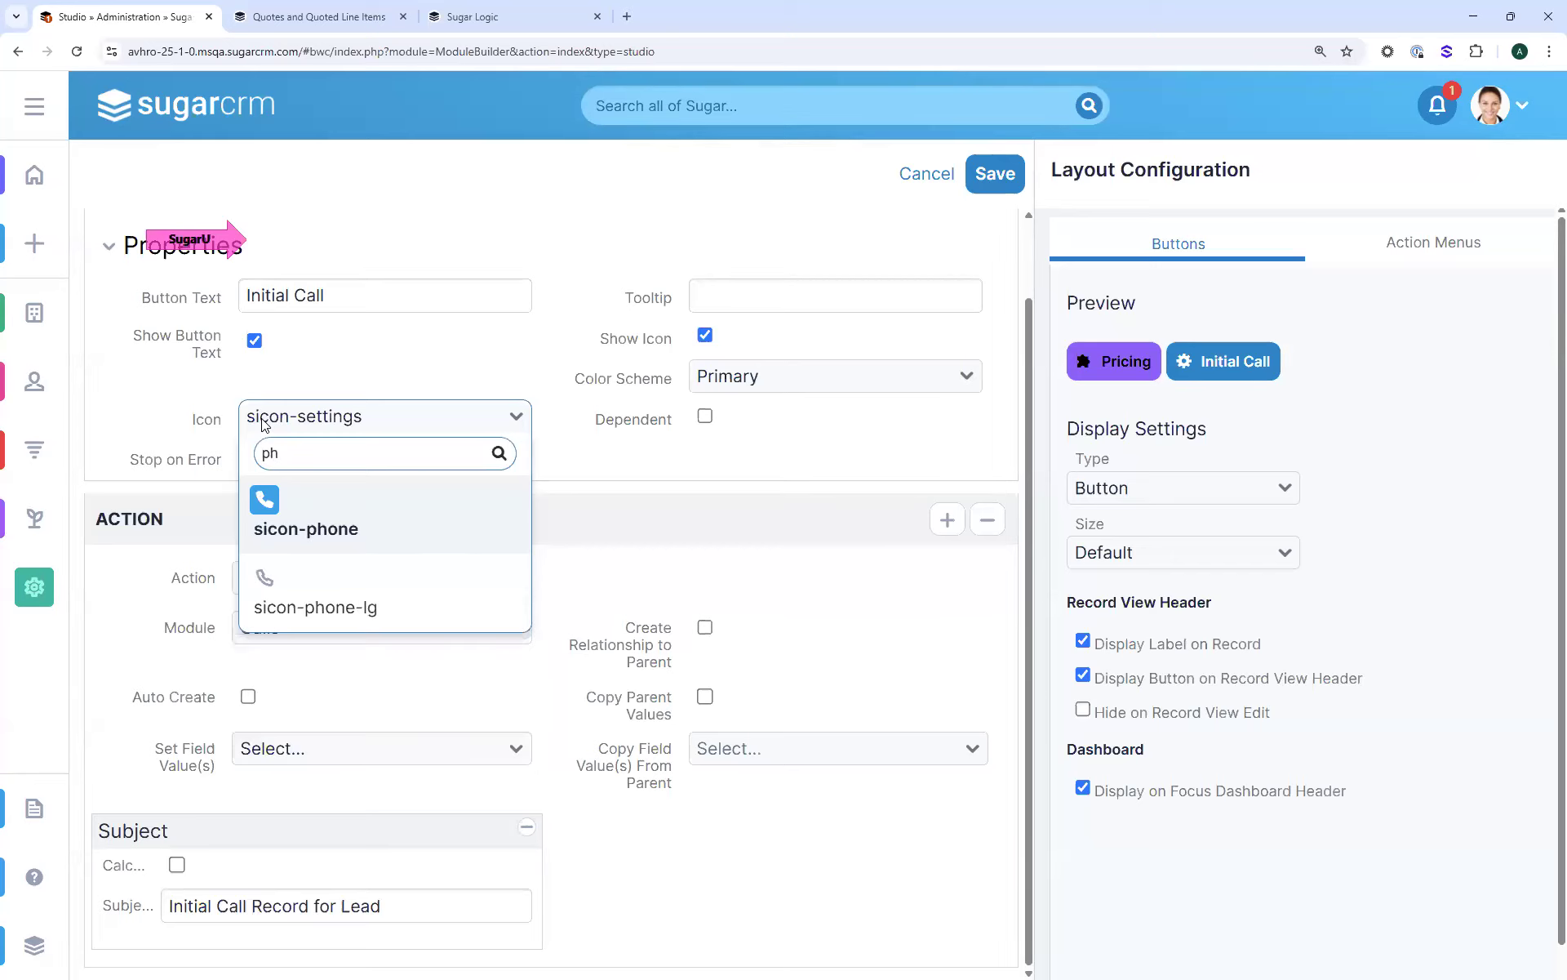
text(one)
click(409, 513)
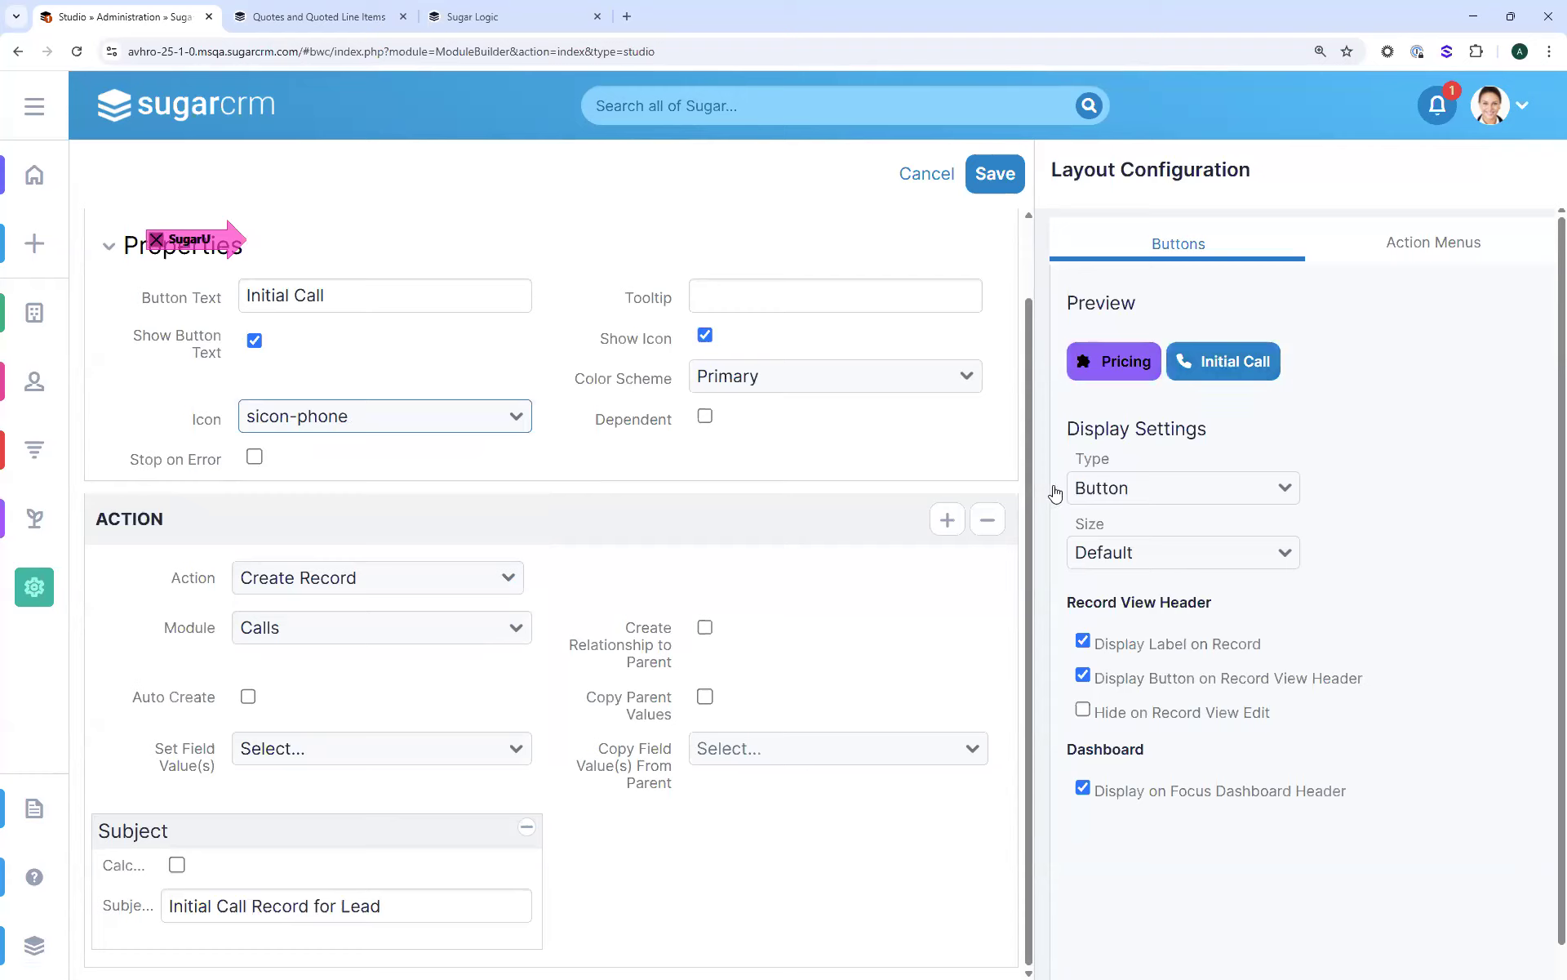
Preview the two buttons with the Button Group display type, and return the type to Button
click(1096, 499)
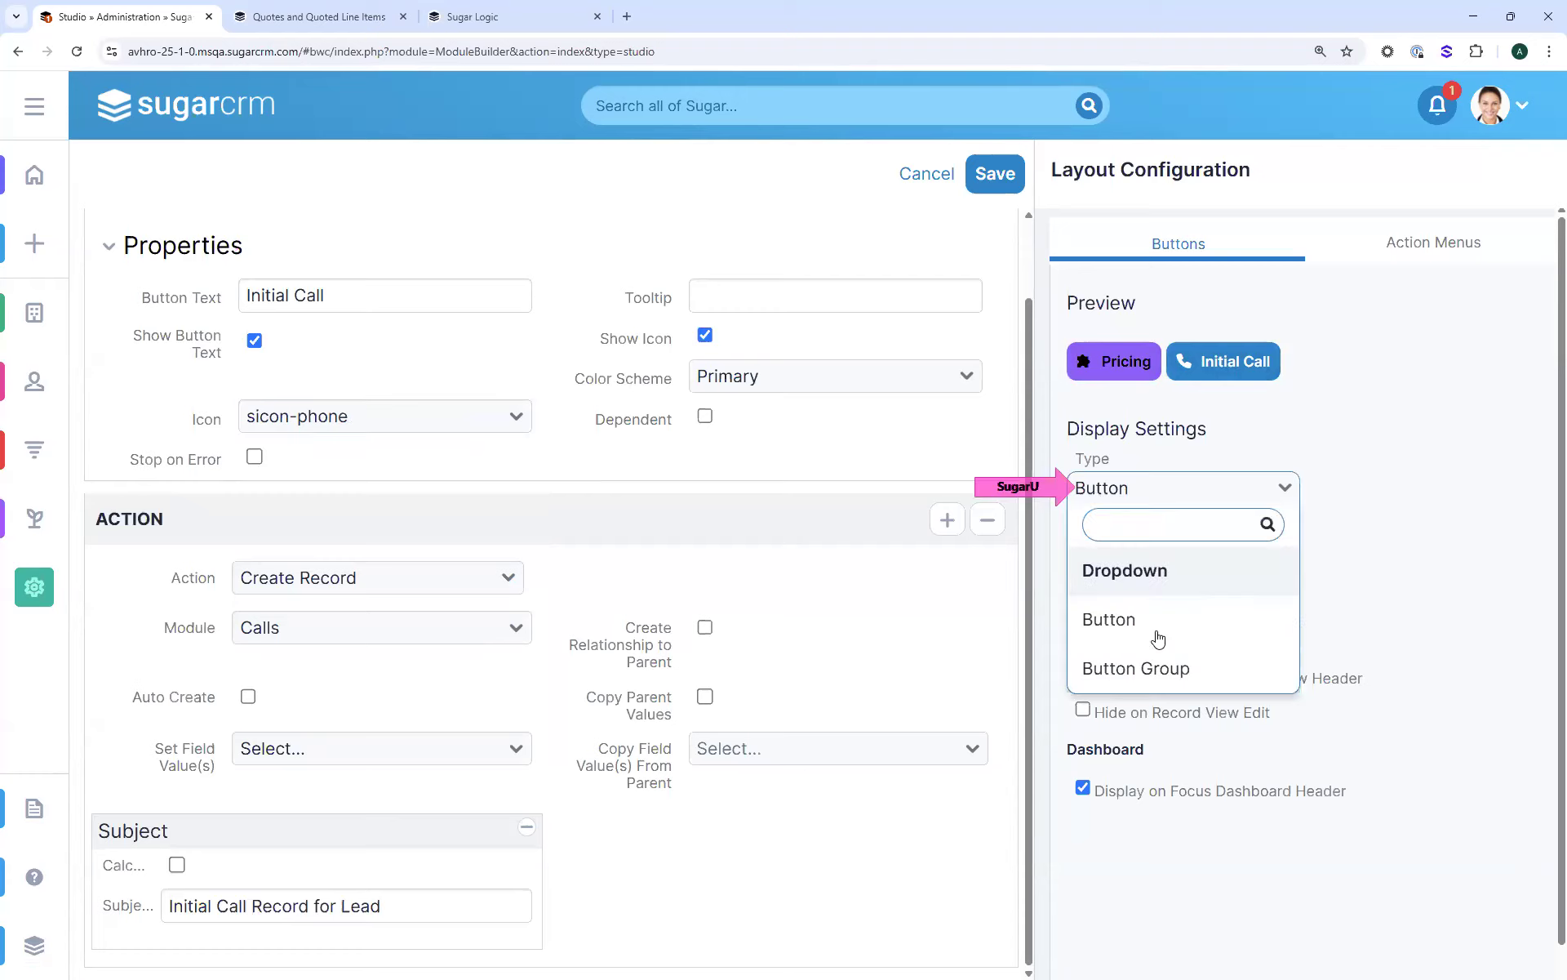
click(1159, 676)
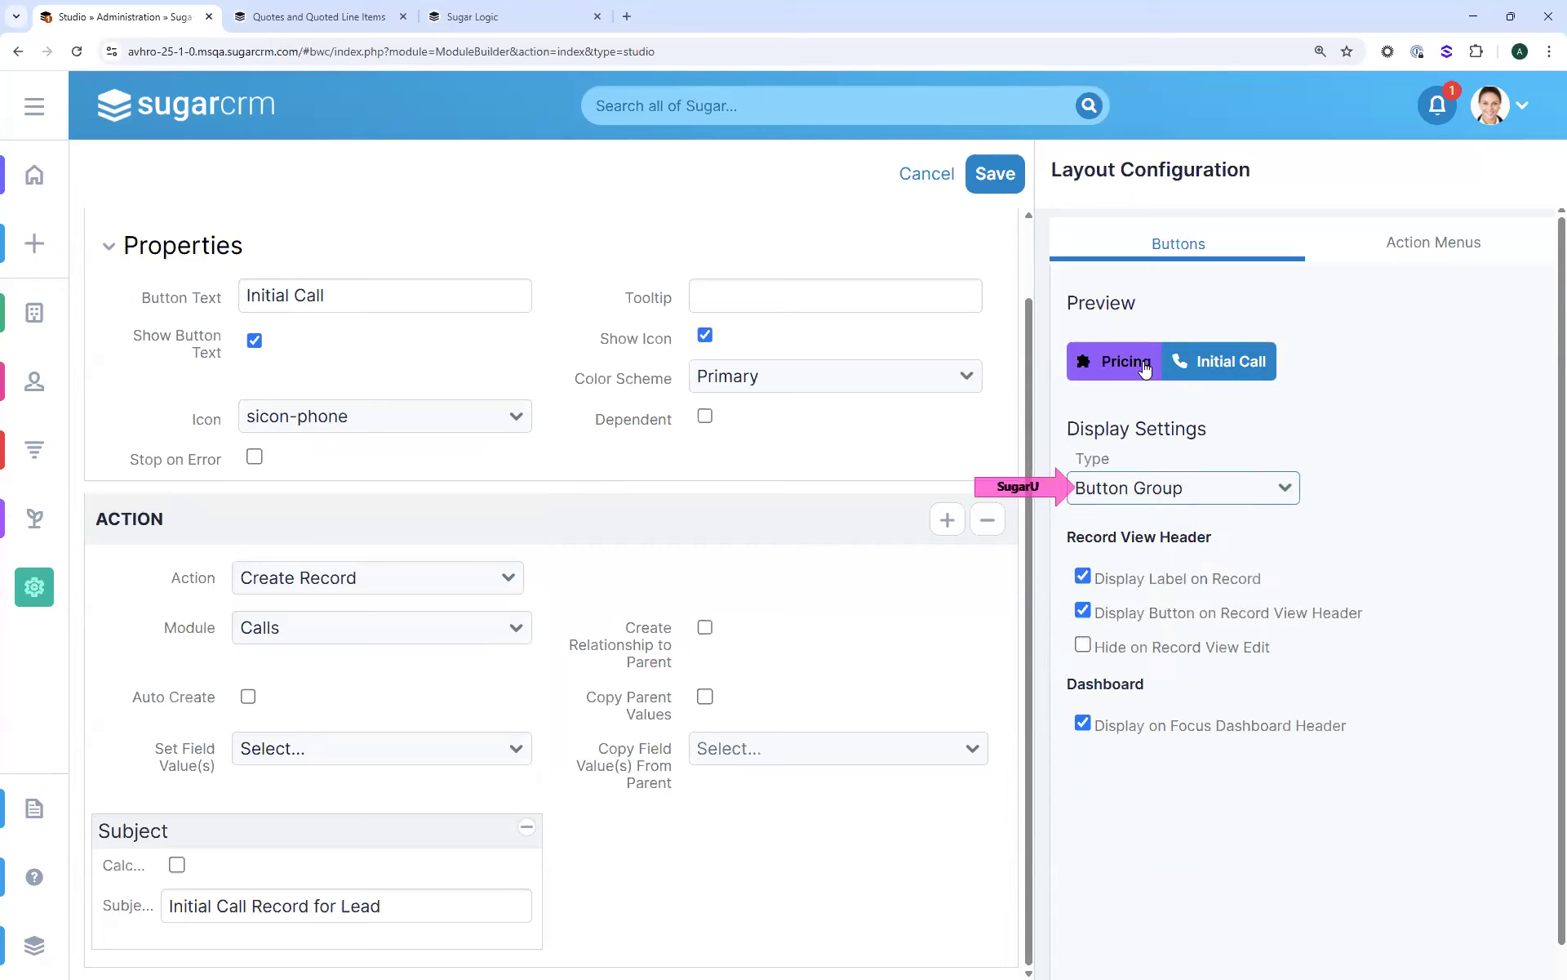
click(1184, 487)
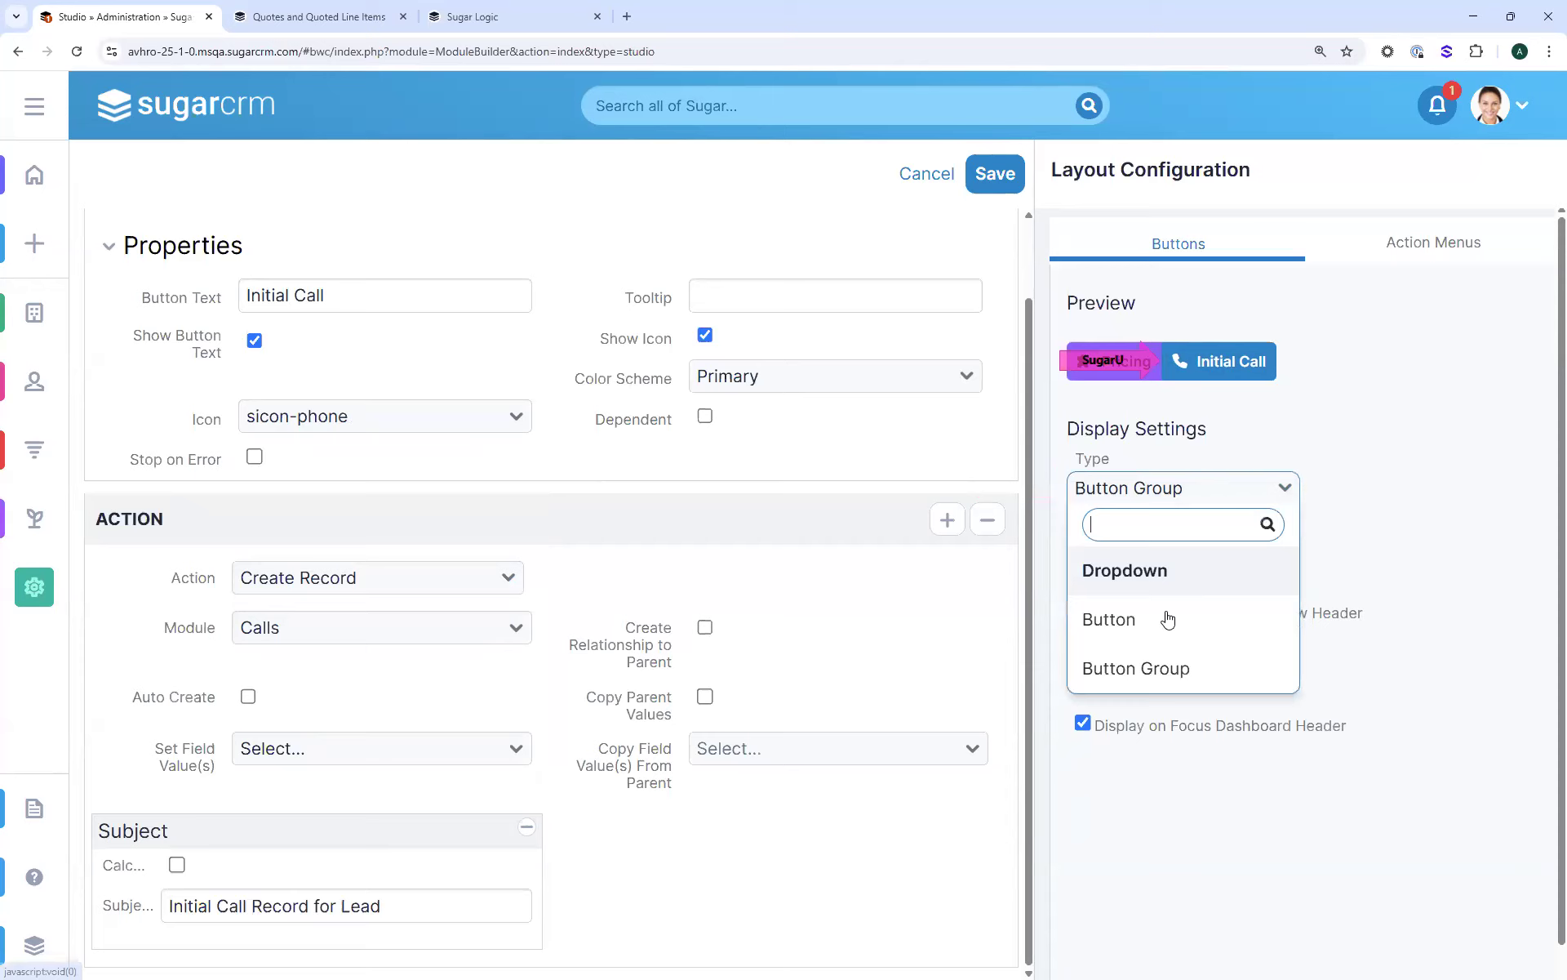
click(1168, 615)
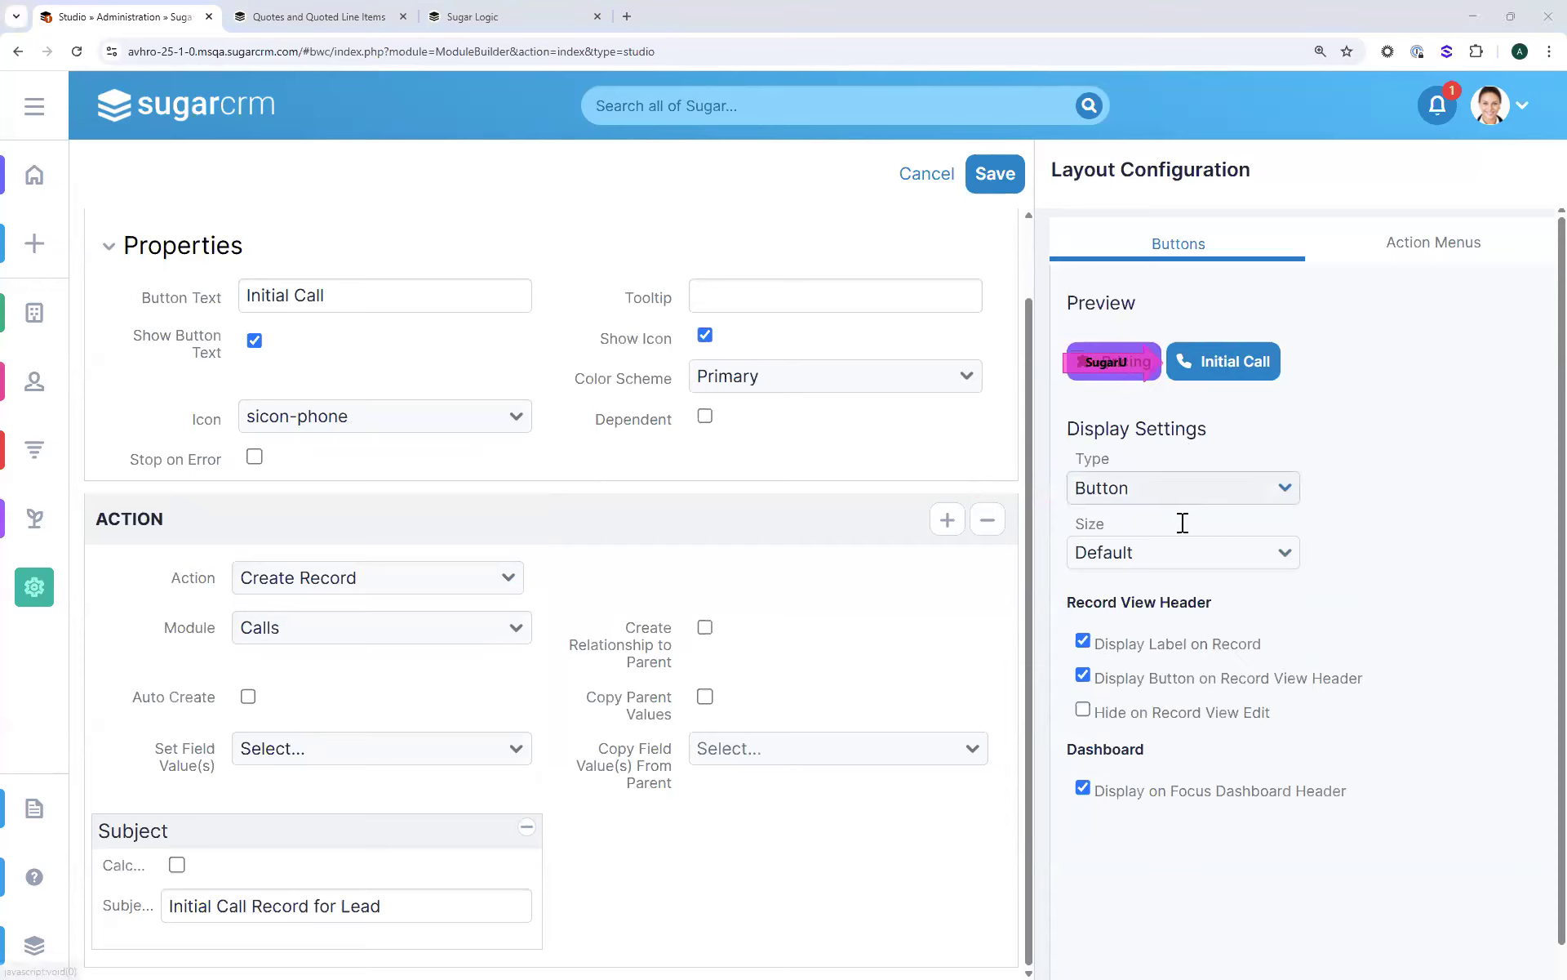
Set the buttons' display type to Dropdown and preview the expanded button list
click(1175, 498)
click(1166, 569)
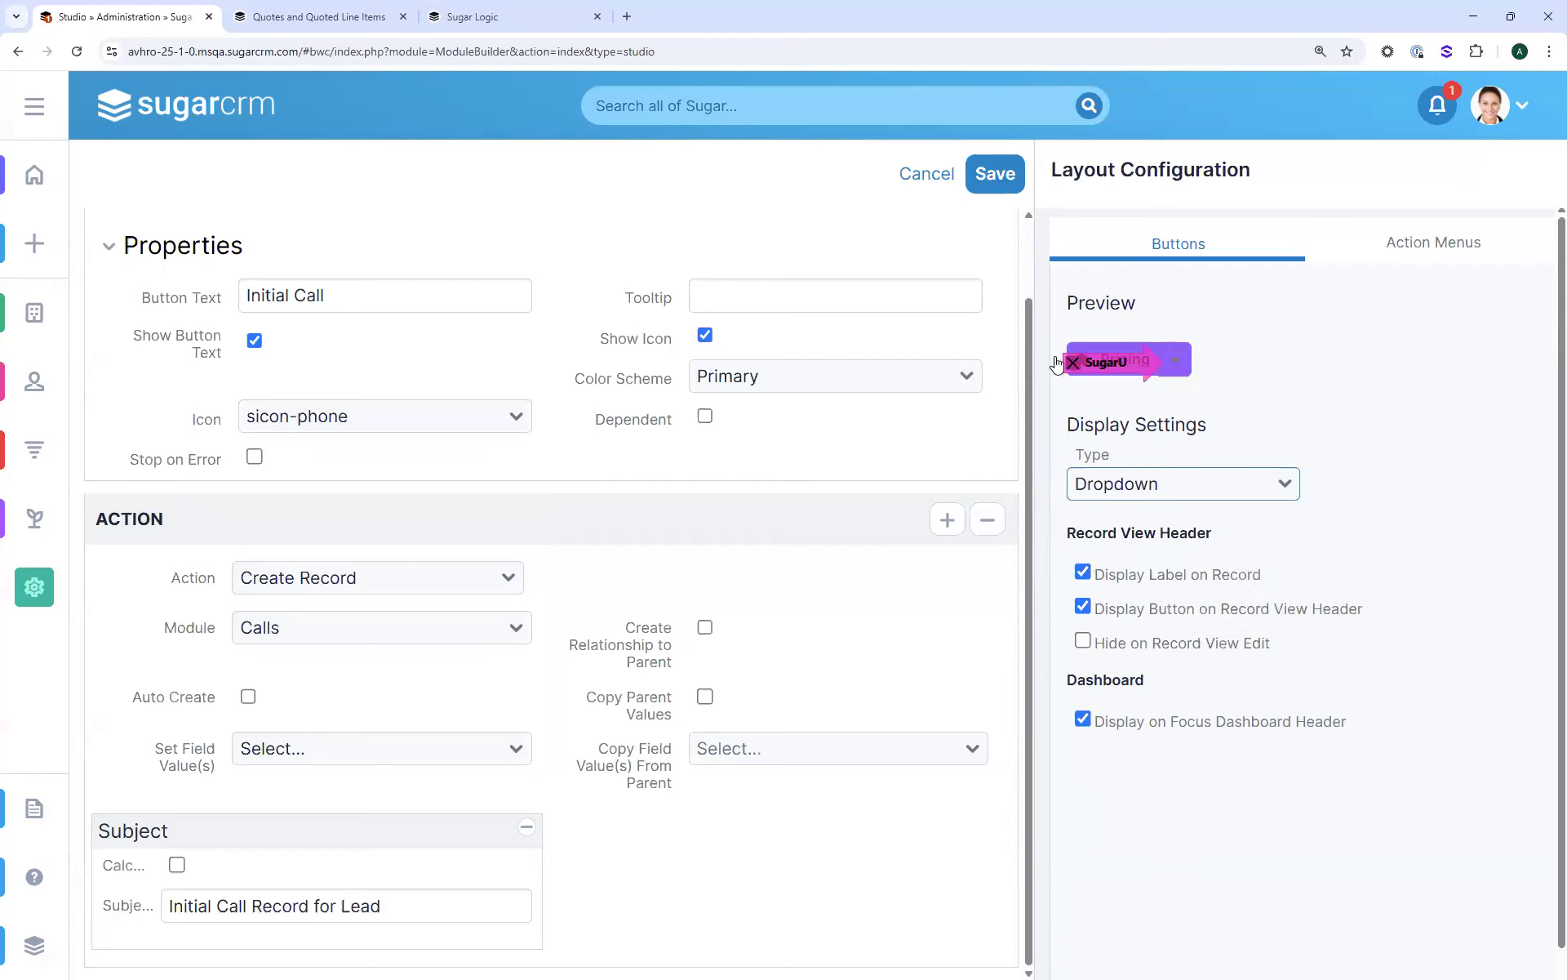
click(1175, 360)
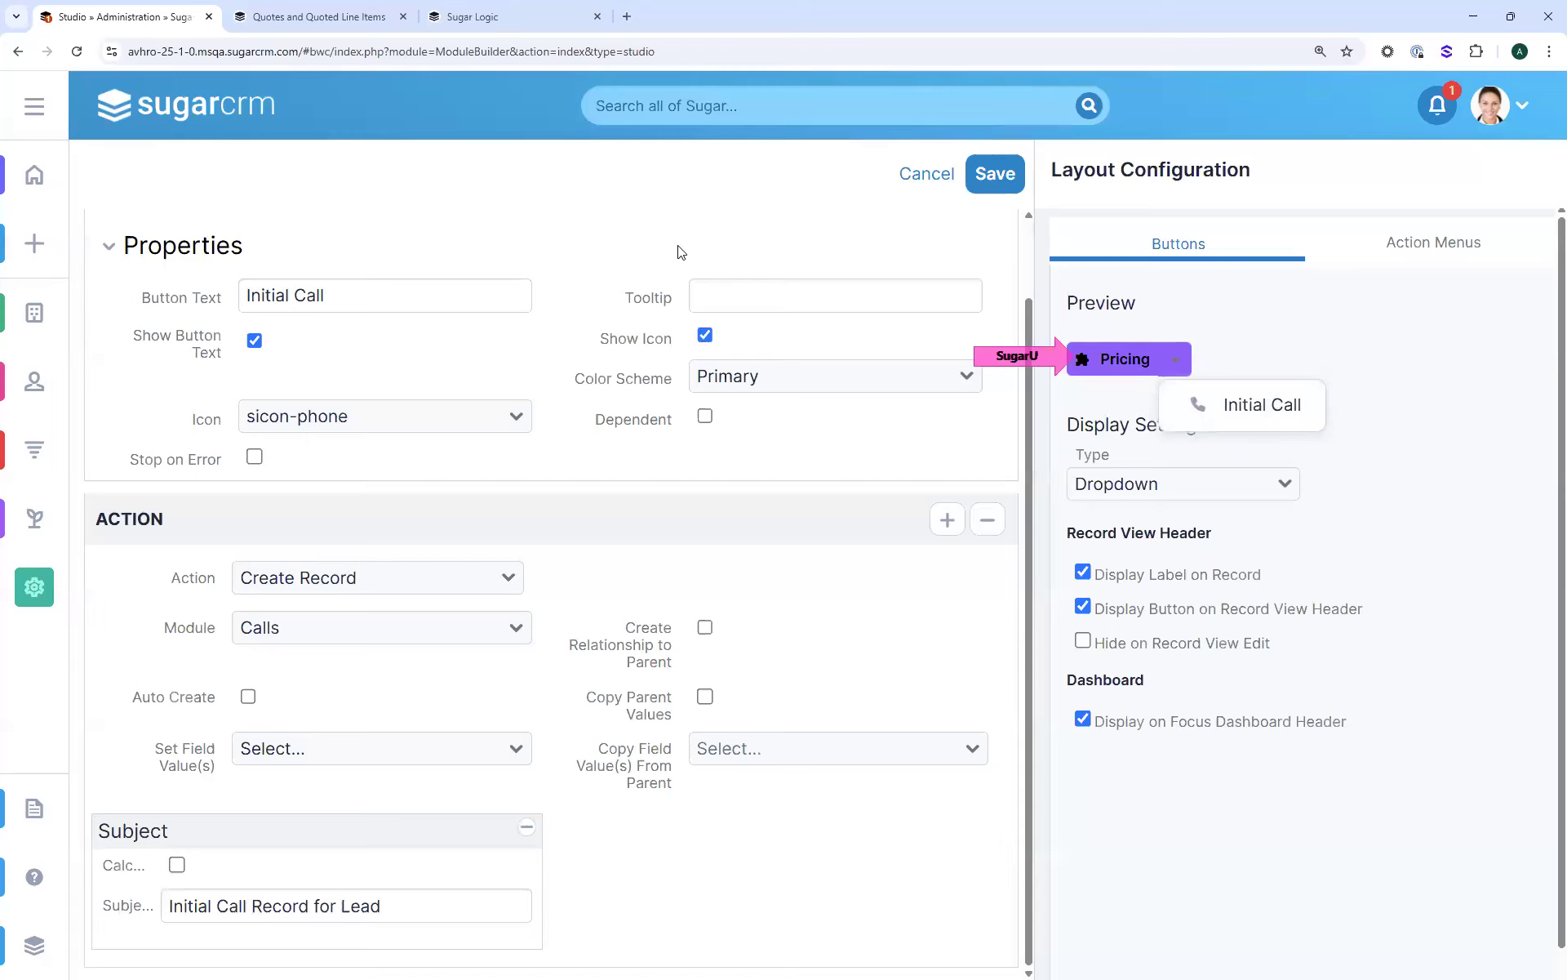
click(1343, 341)
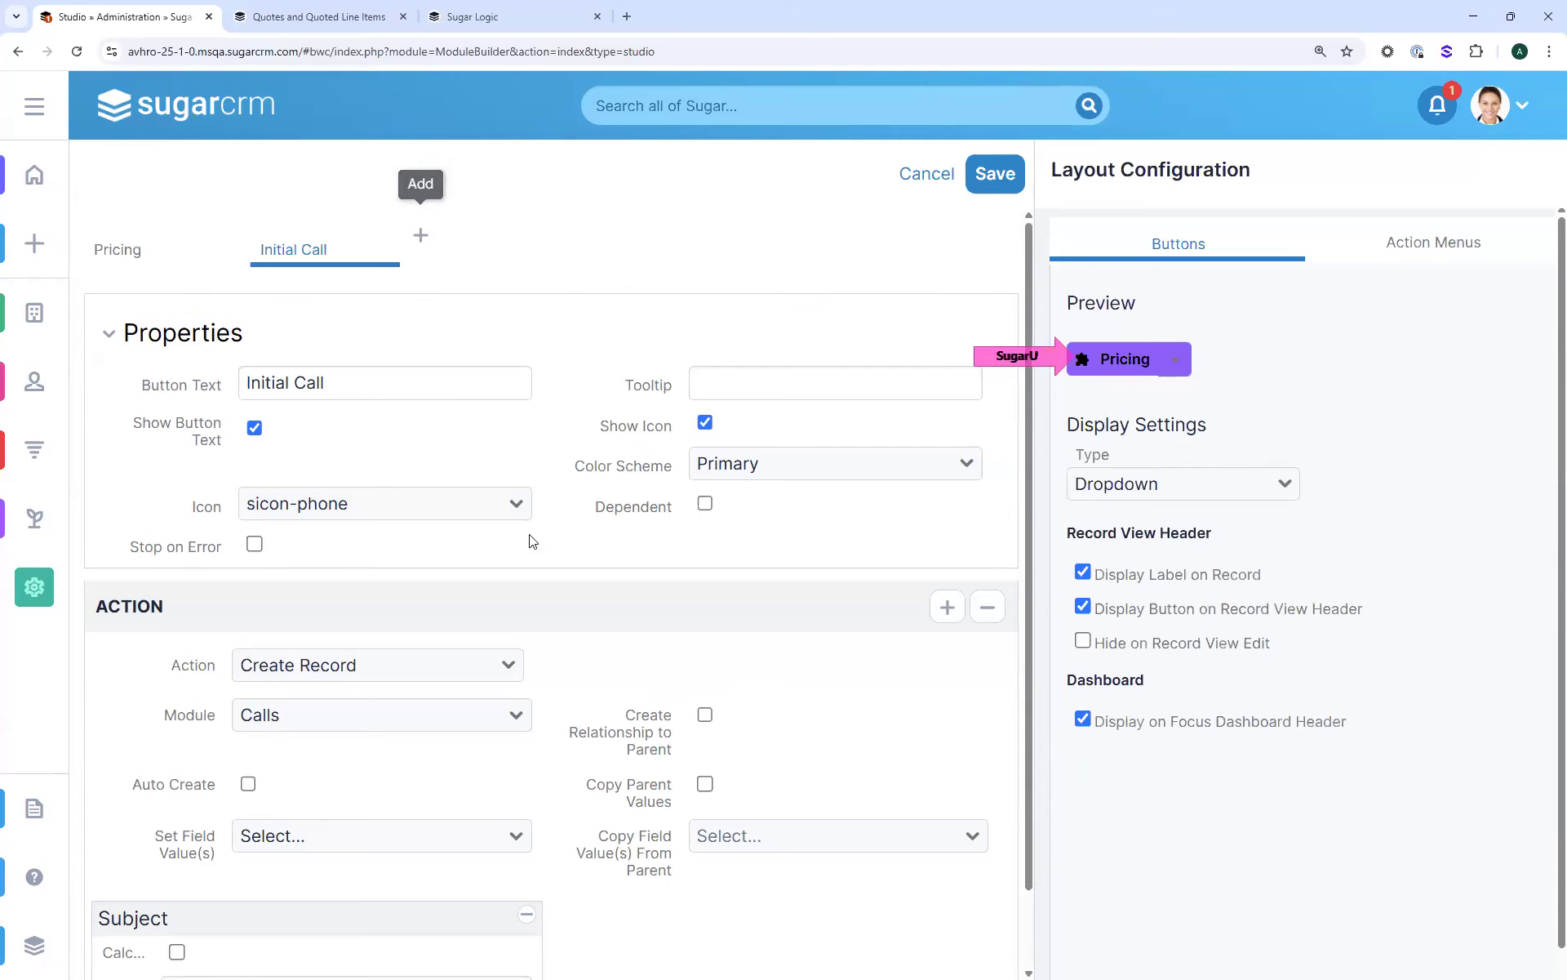
Add a third button with a Compose Email action that uses the New Product Template email template
scroll(531, 547, down, 1)
scroll(531, 547, up, 1)
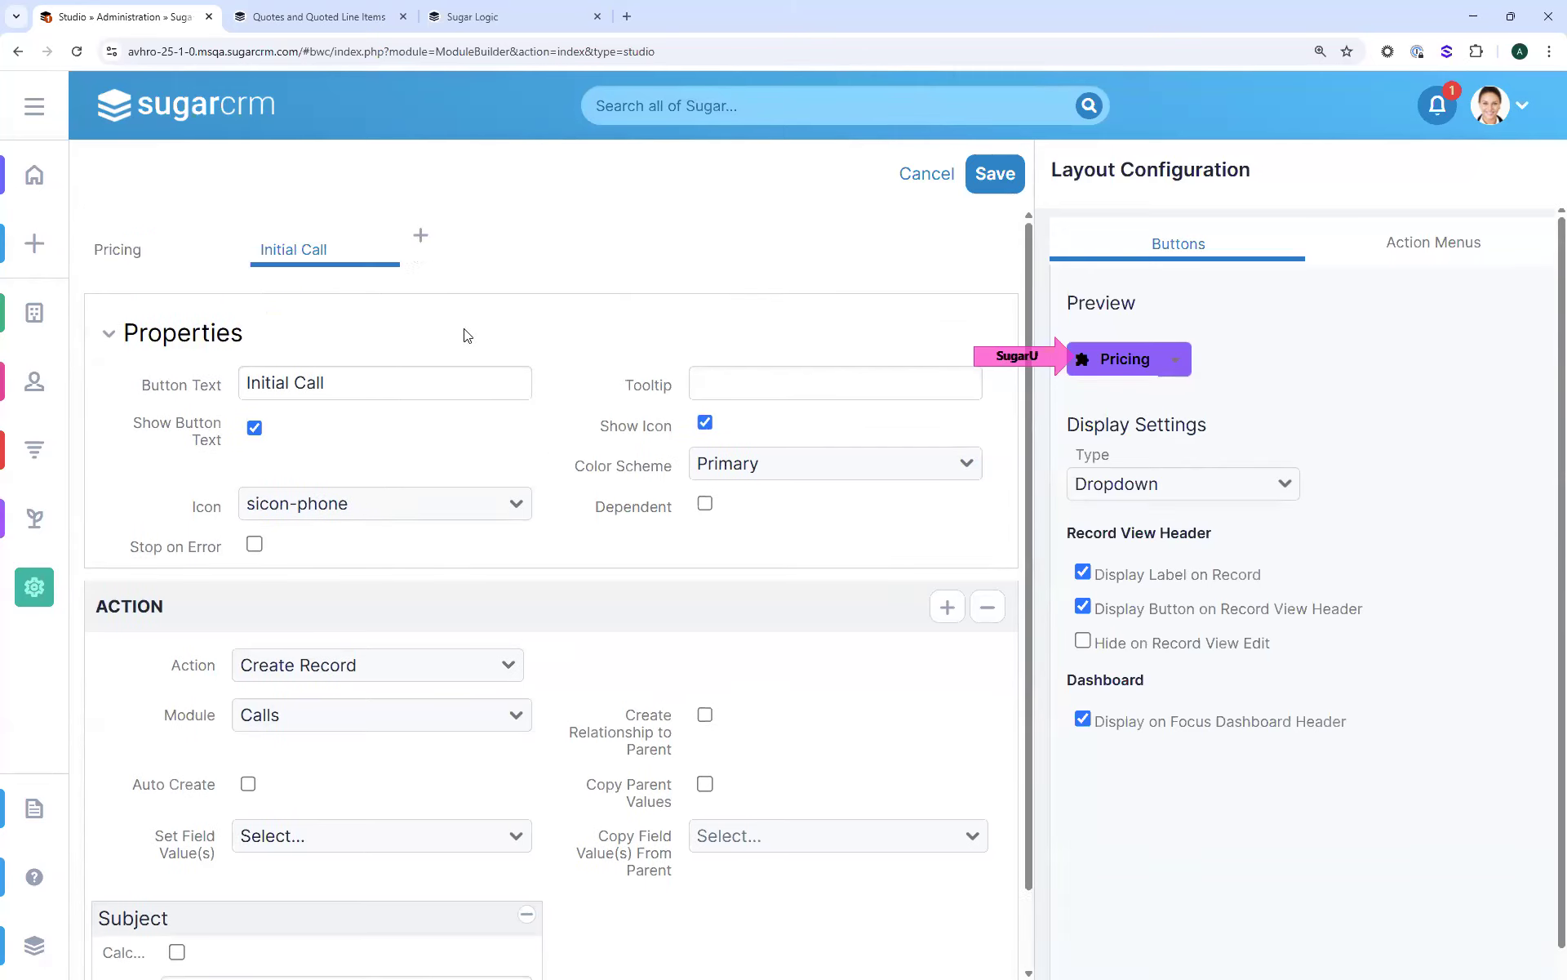
click(418, 236)
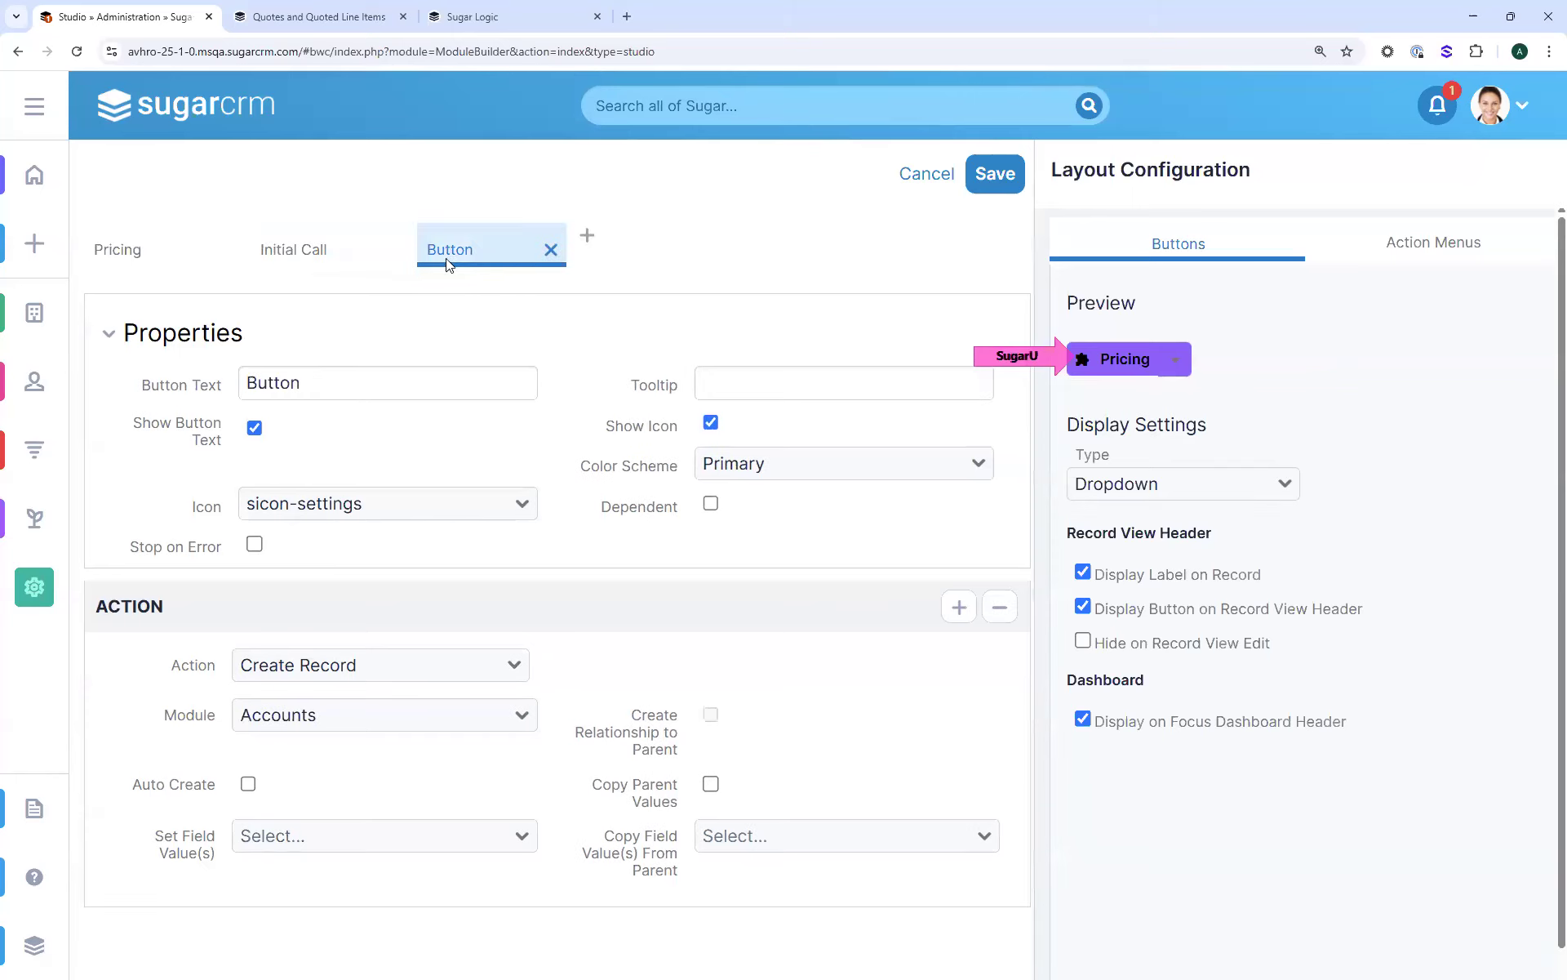
click(324, 677)
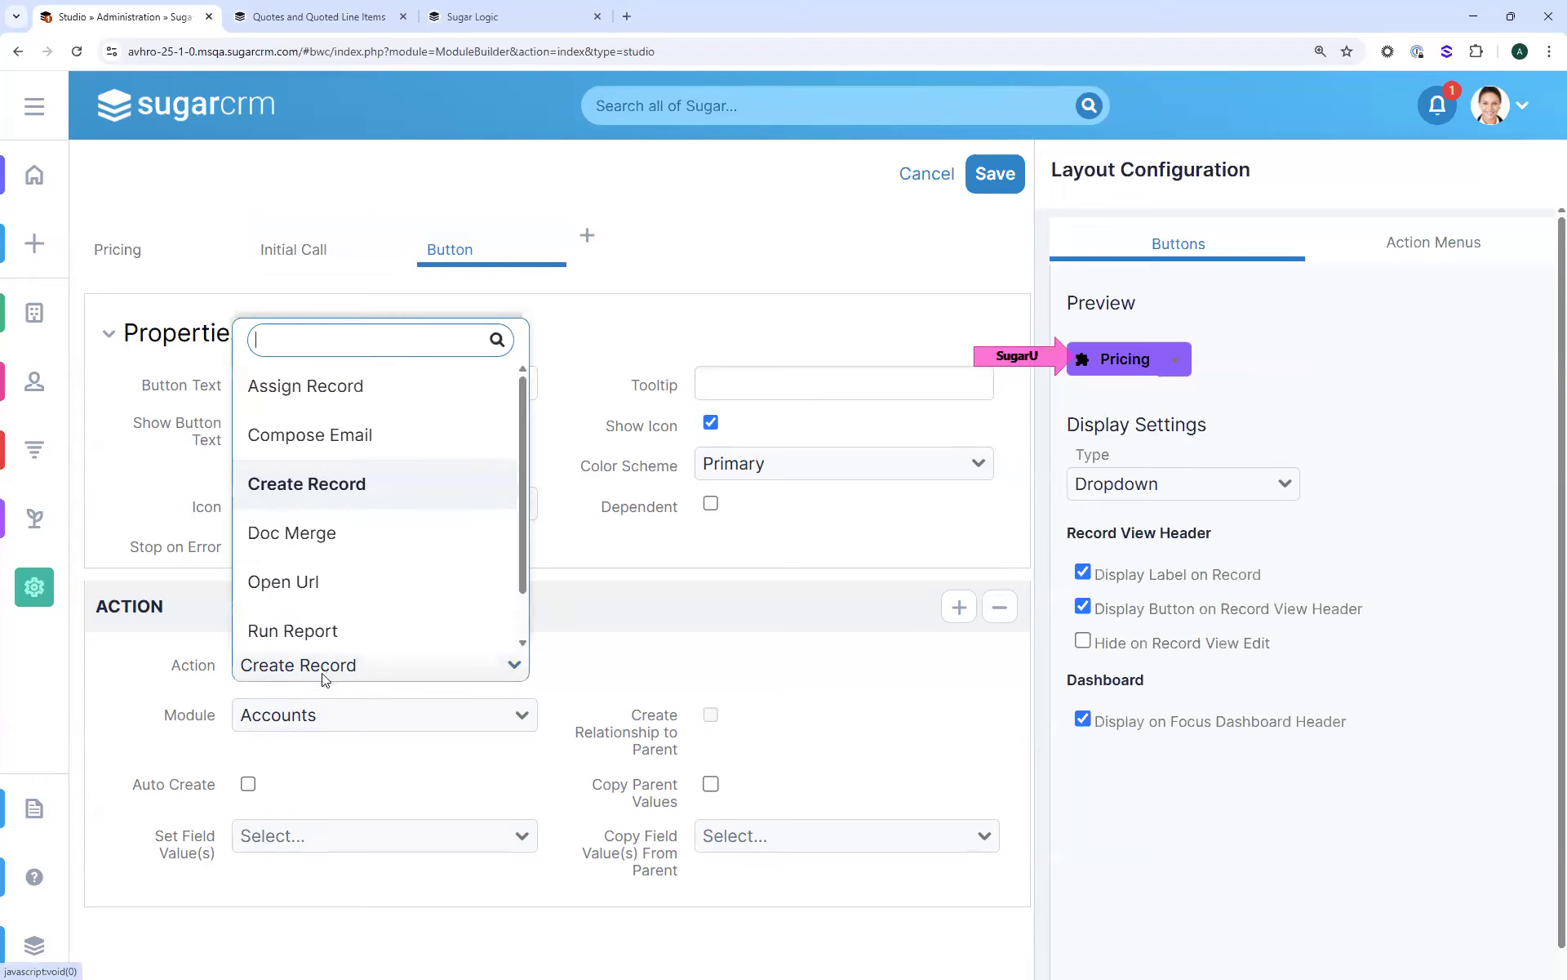
click(370, 434)
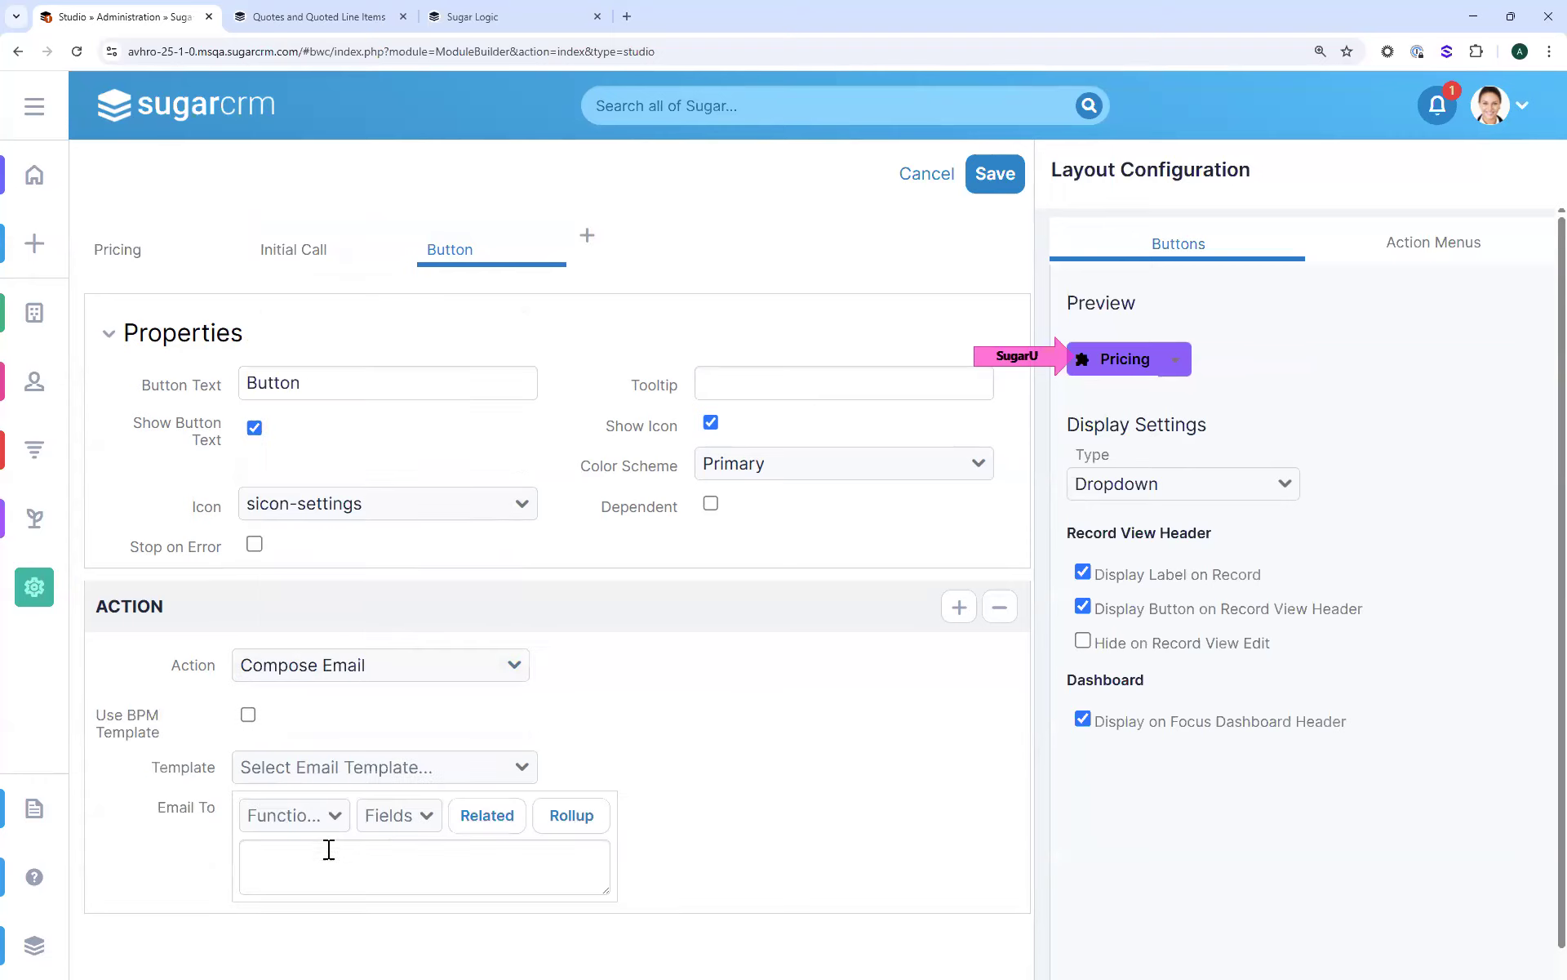
click(338, 773)
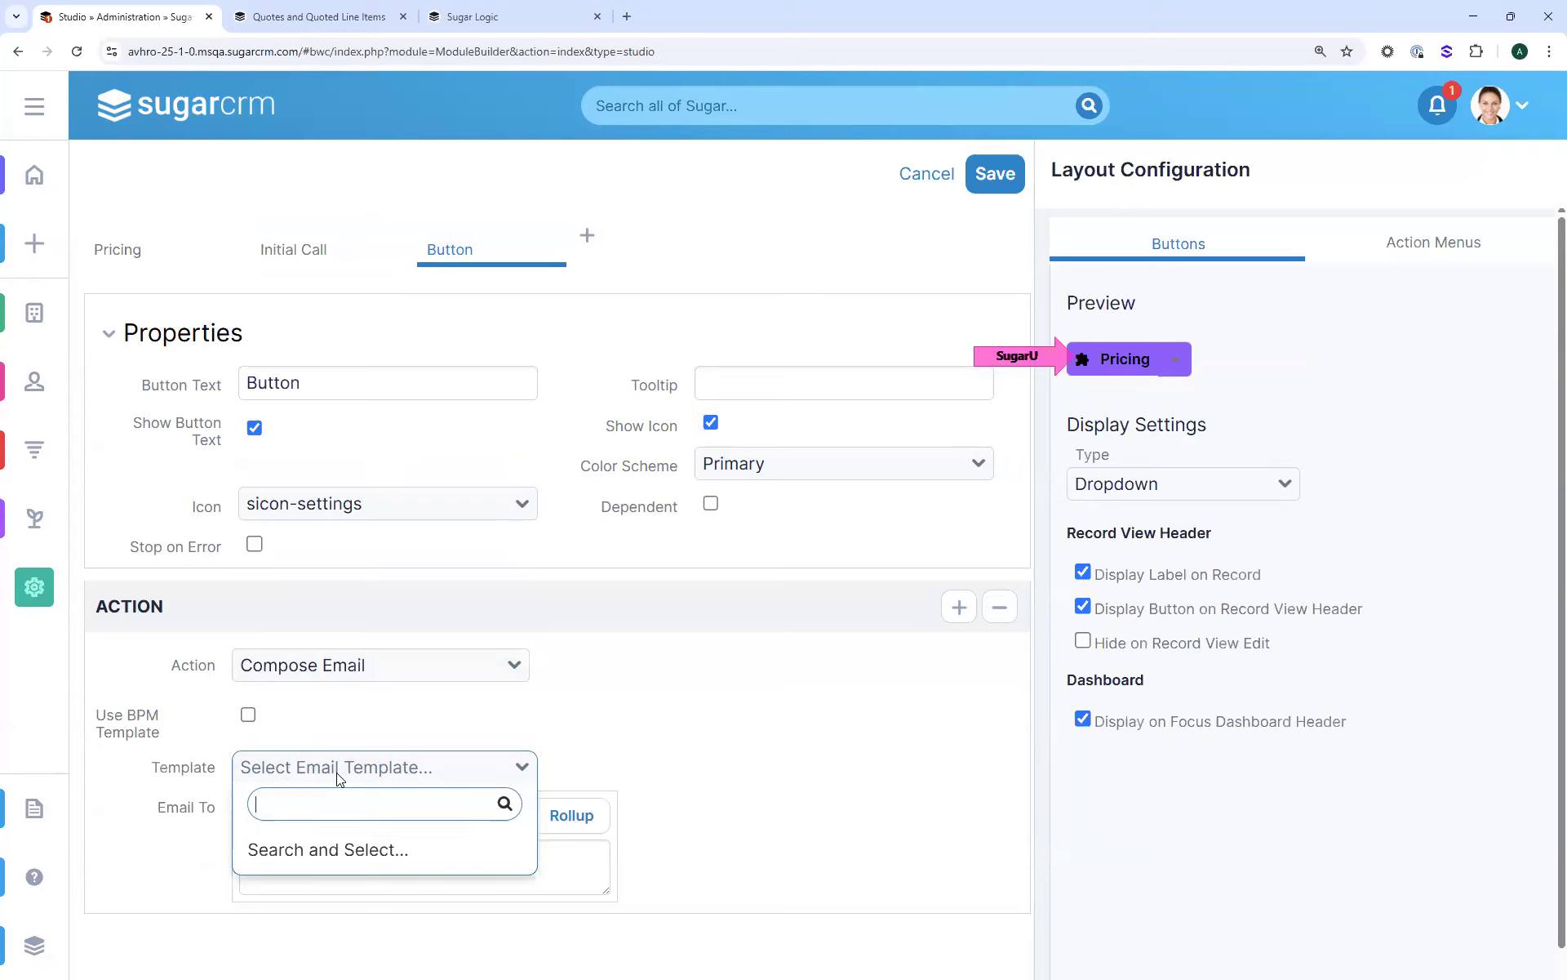
text(pro)
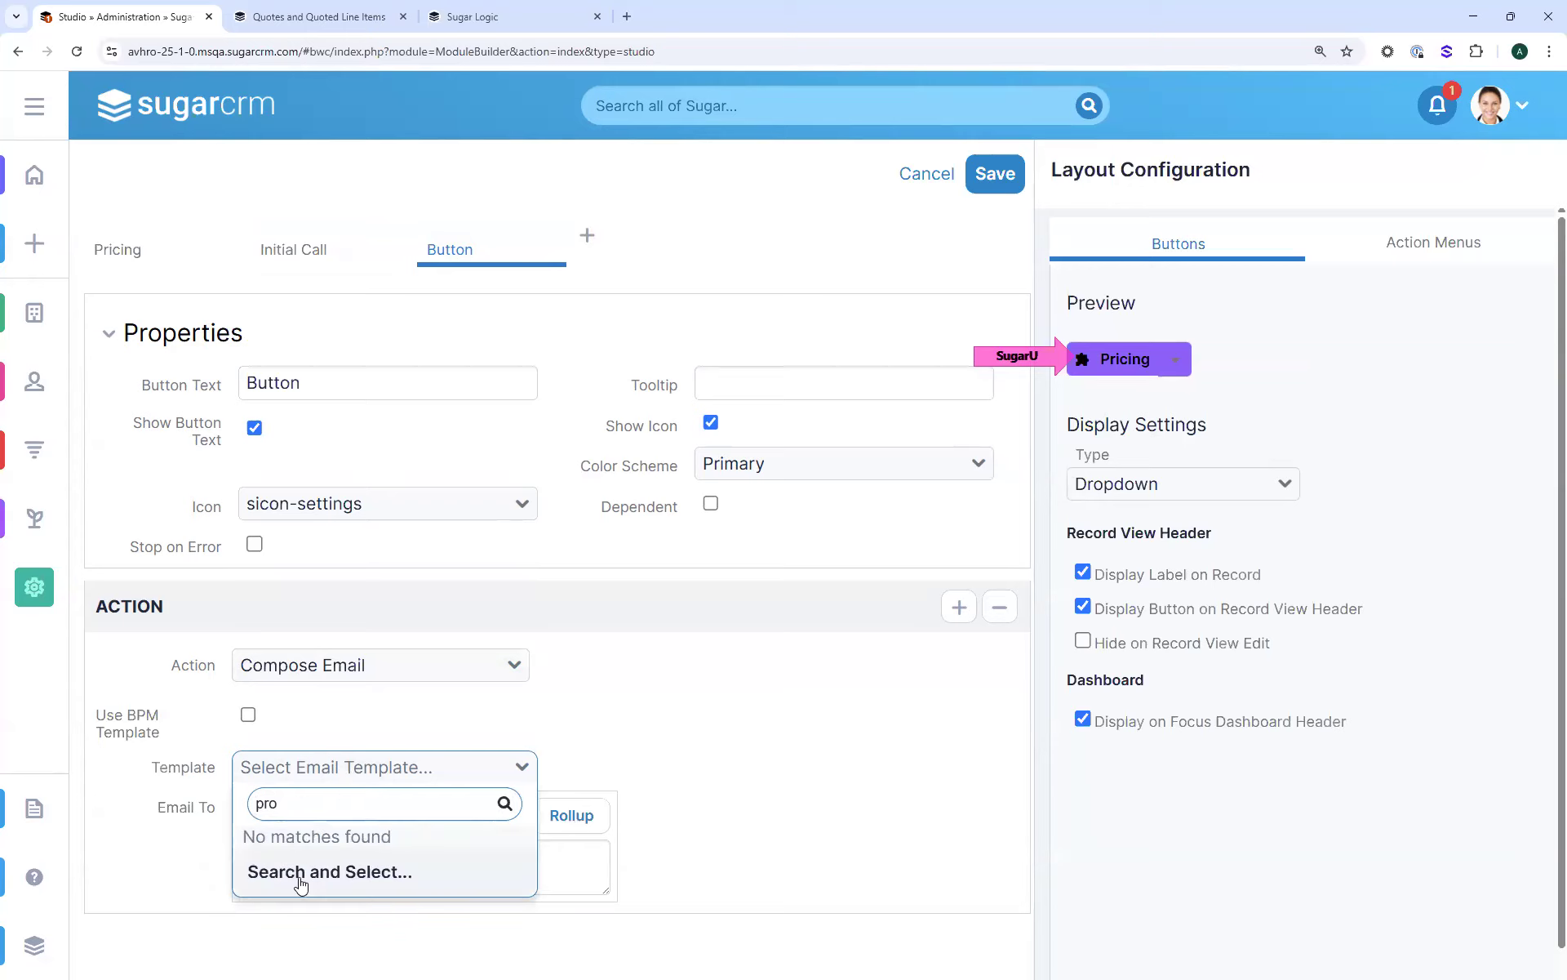
click(325, 866)
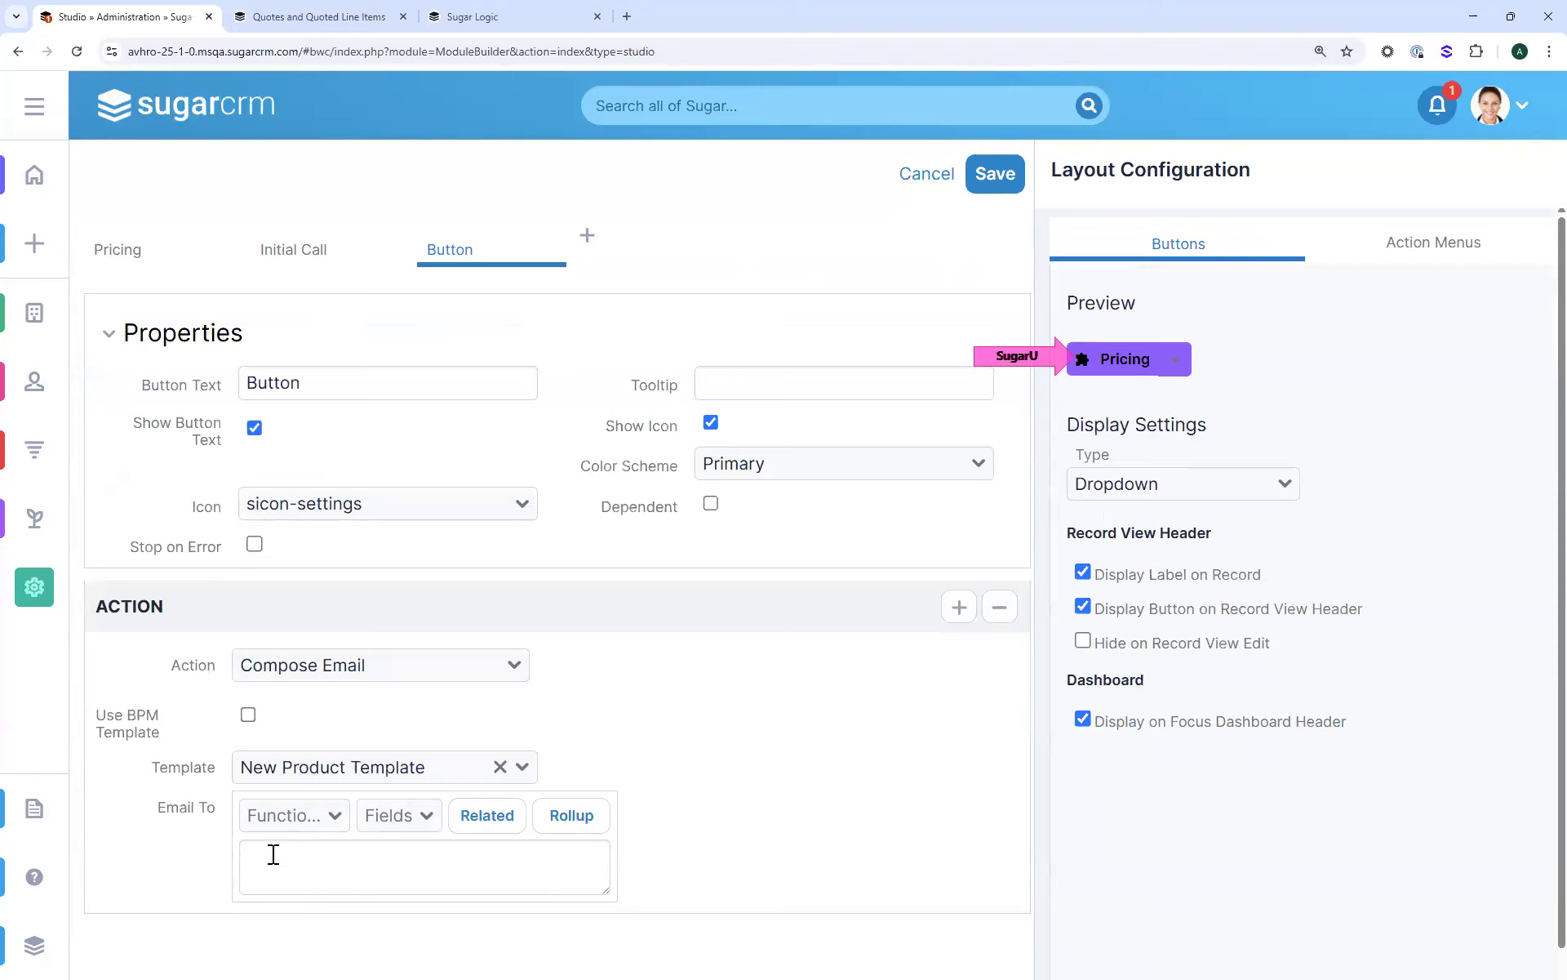
Set the third button's text to "New Product Emial"
drag(302, 381, 199, 380)
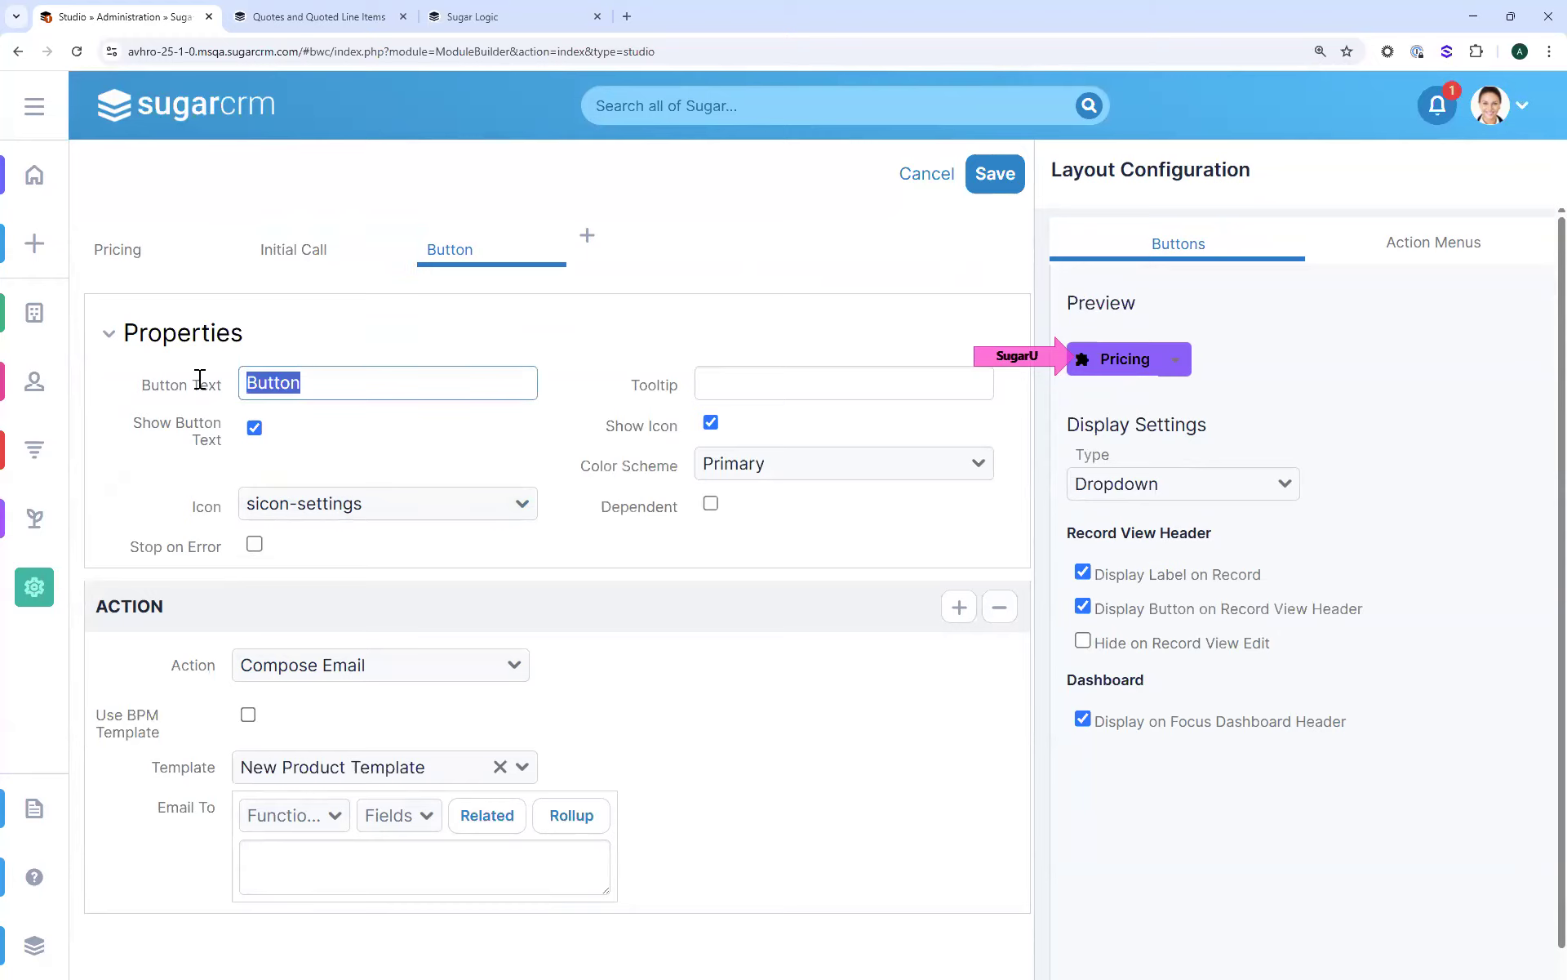
text(New Product email)
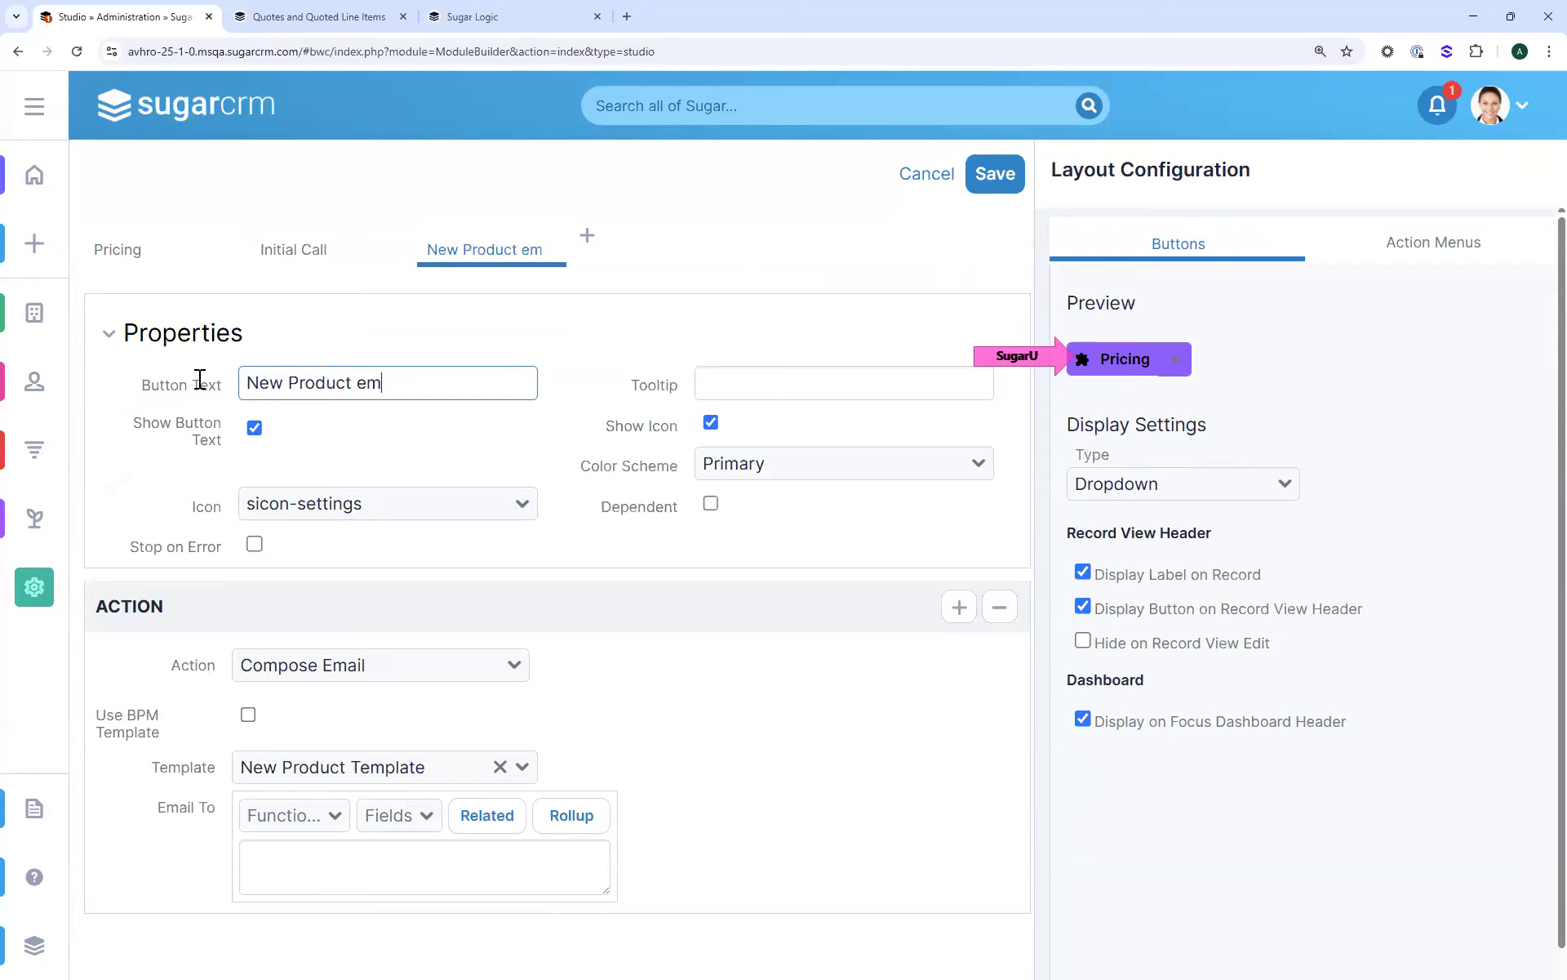
key(BackSpace)
key(BackSpace)
key(BackSpace)
key(BackSpace)
text(Emia)
Set the third button's icon to sicon-email-lg
click(295, 502)
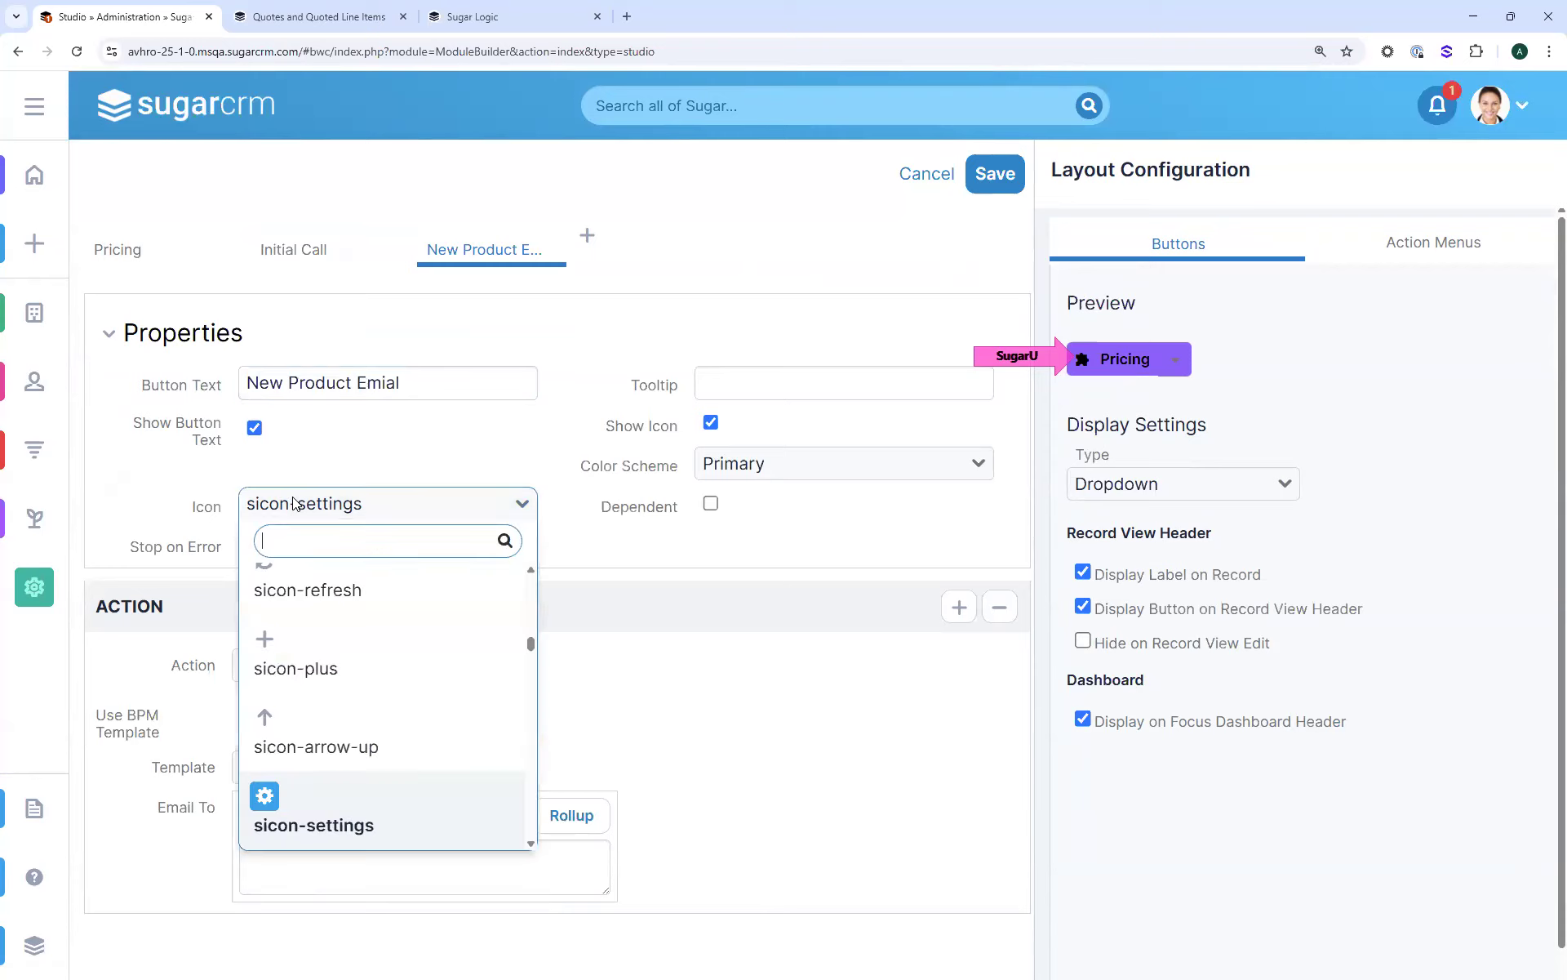
text(me)
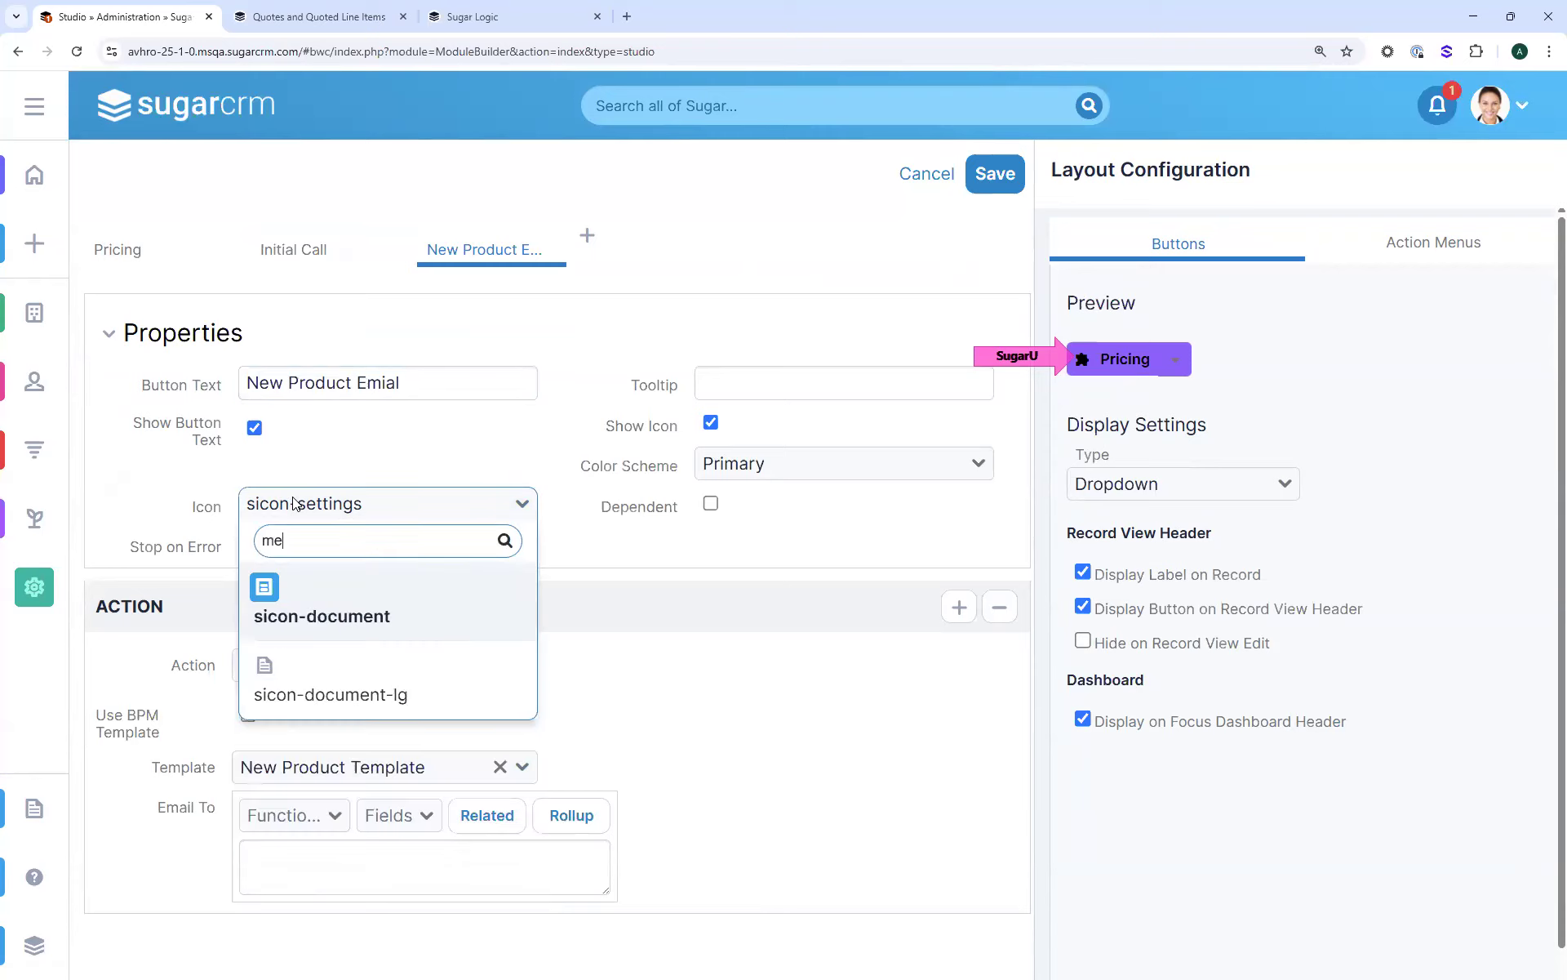
key(BackSpace)
text(a)
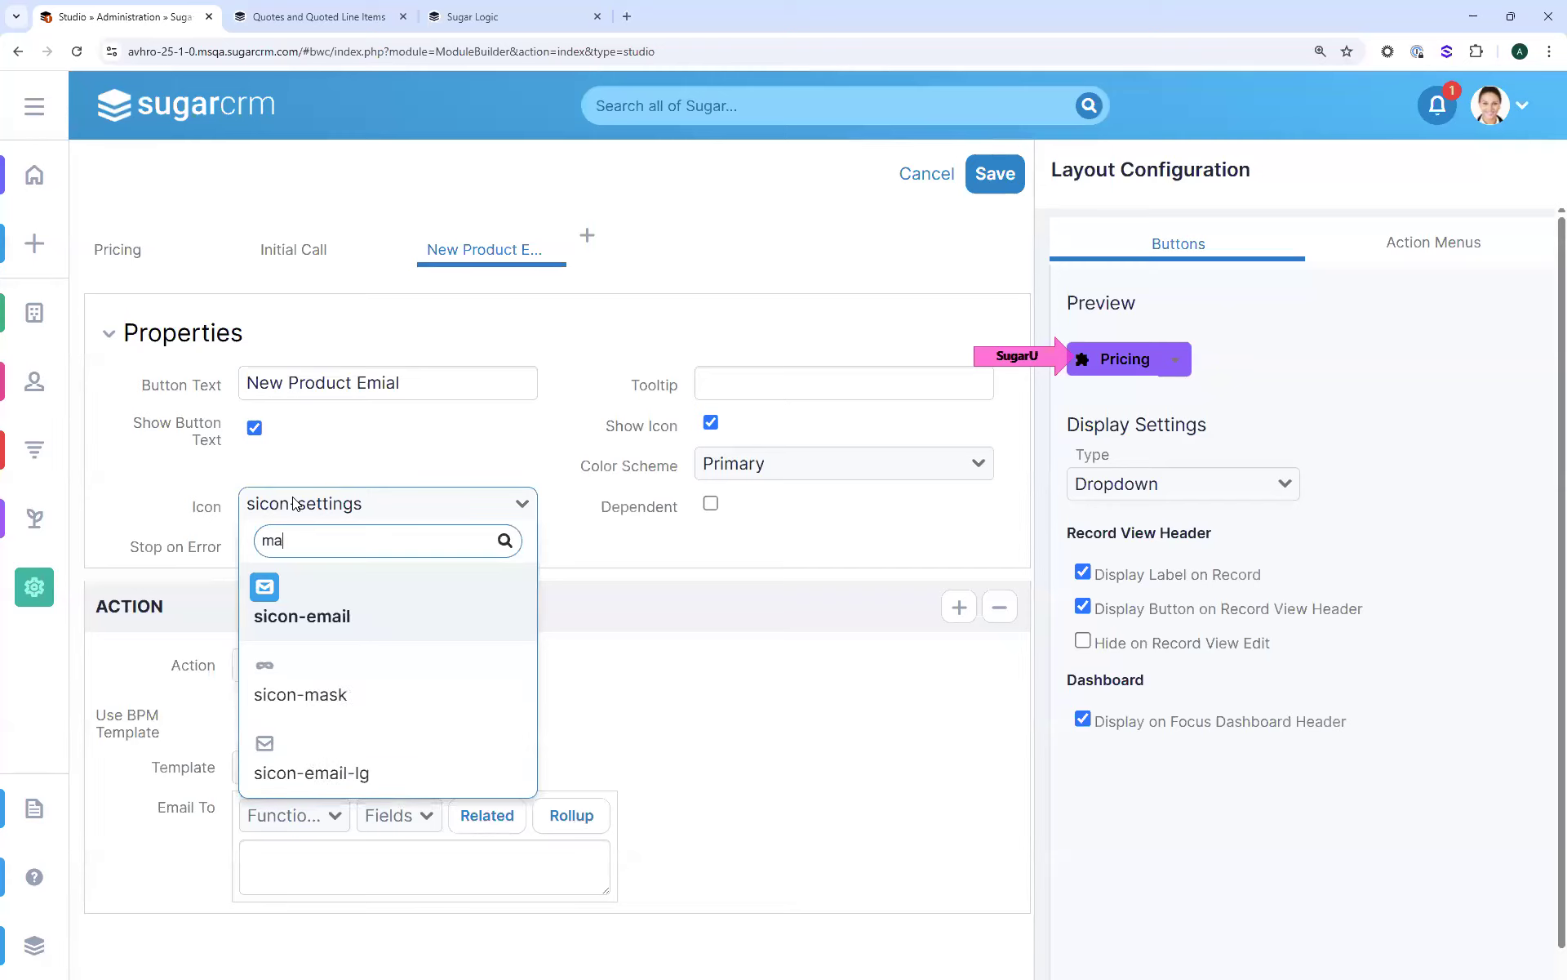
click(360, 765)
Set the third button's color scheme to Pink and preview the dropdown's button list
click(762, 478)
scroll(790, 745, down, 5)
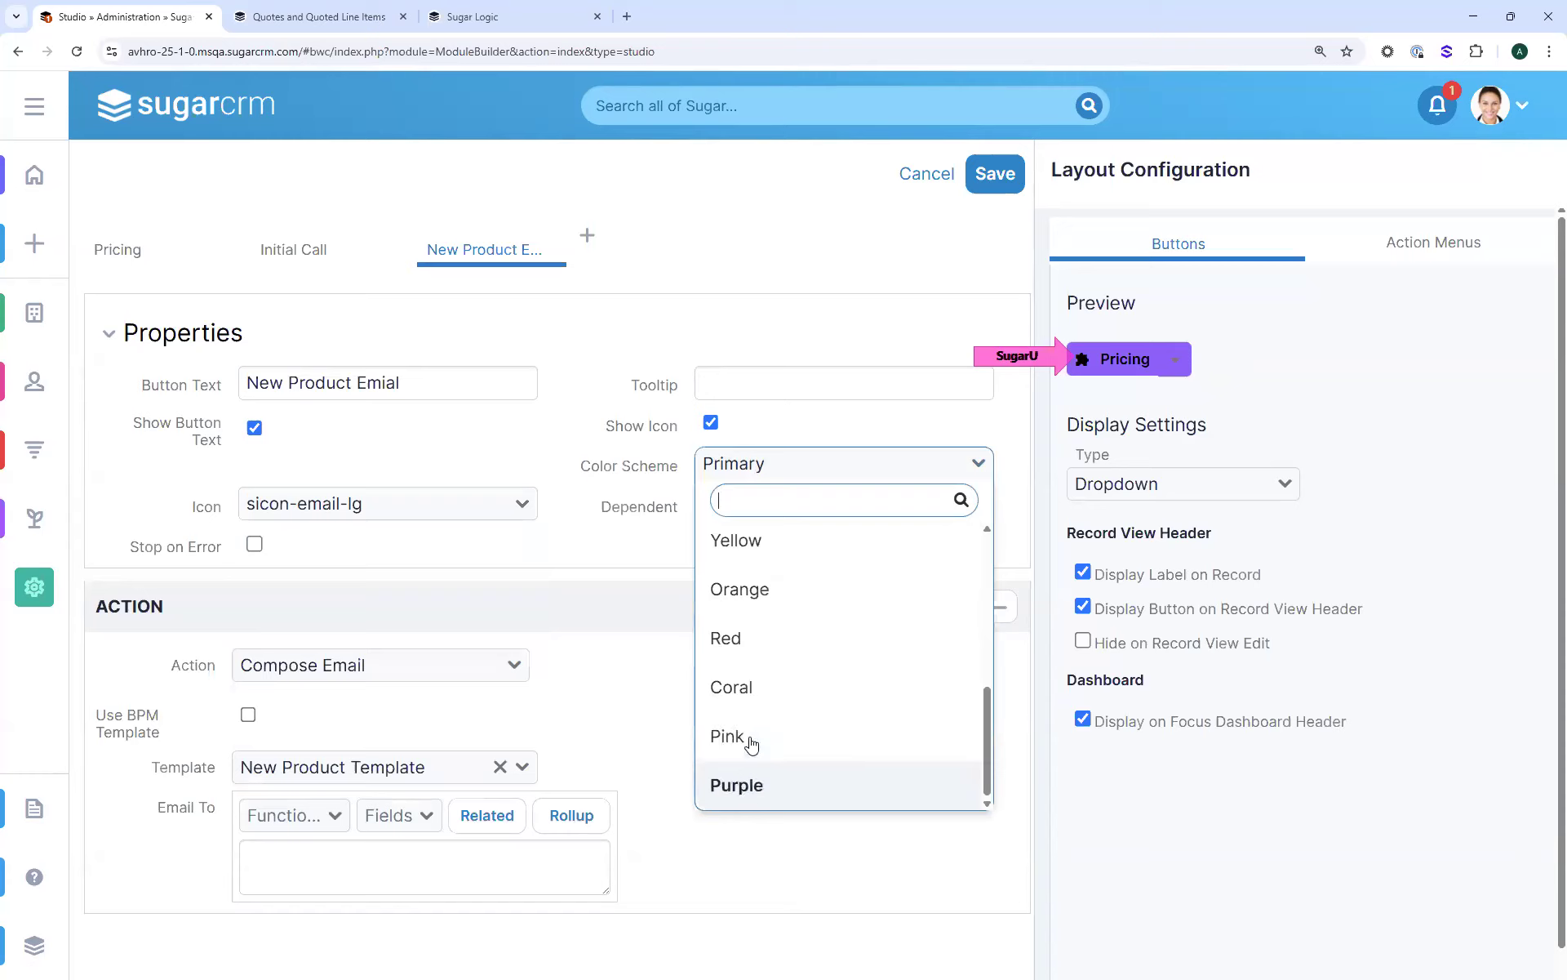
click(727, 737)
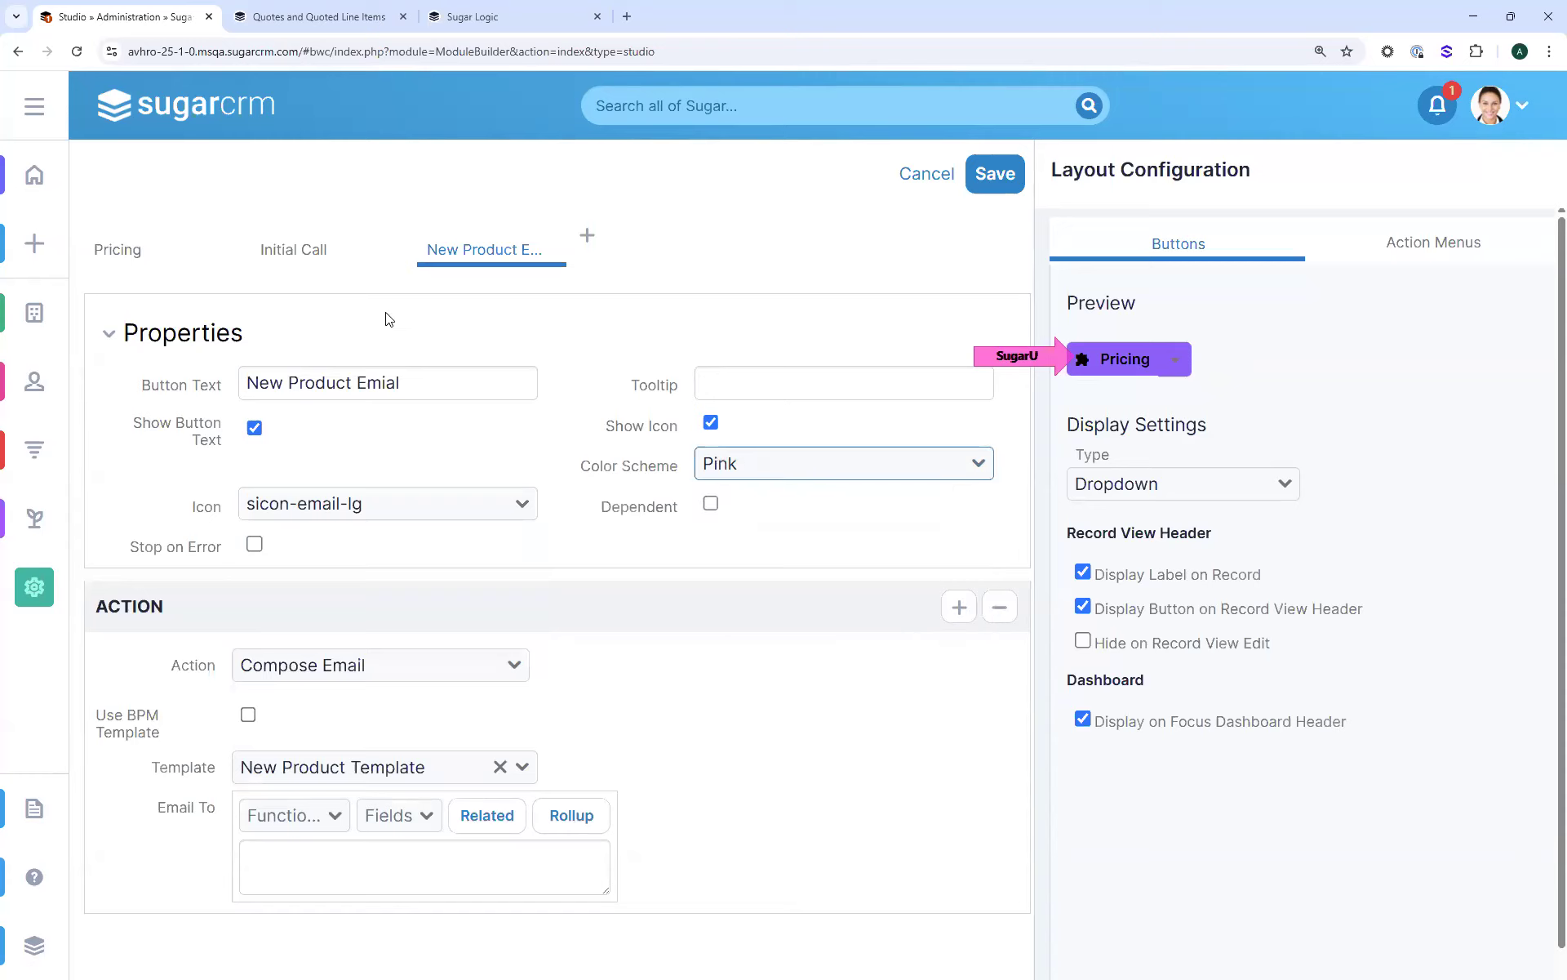
click(1177, 365)
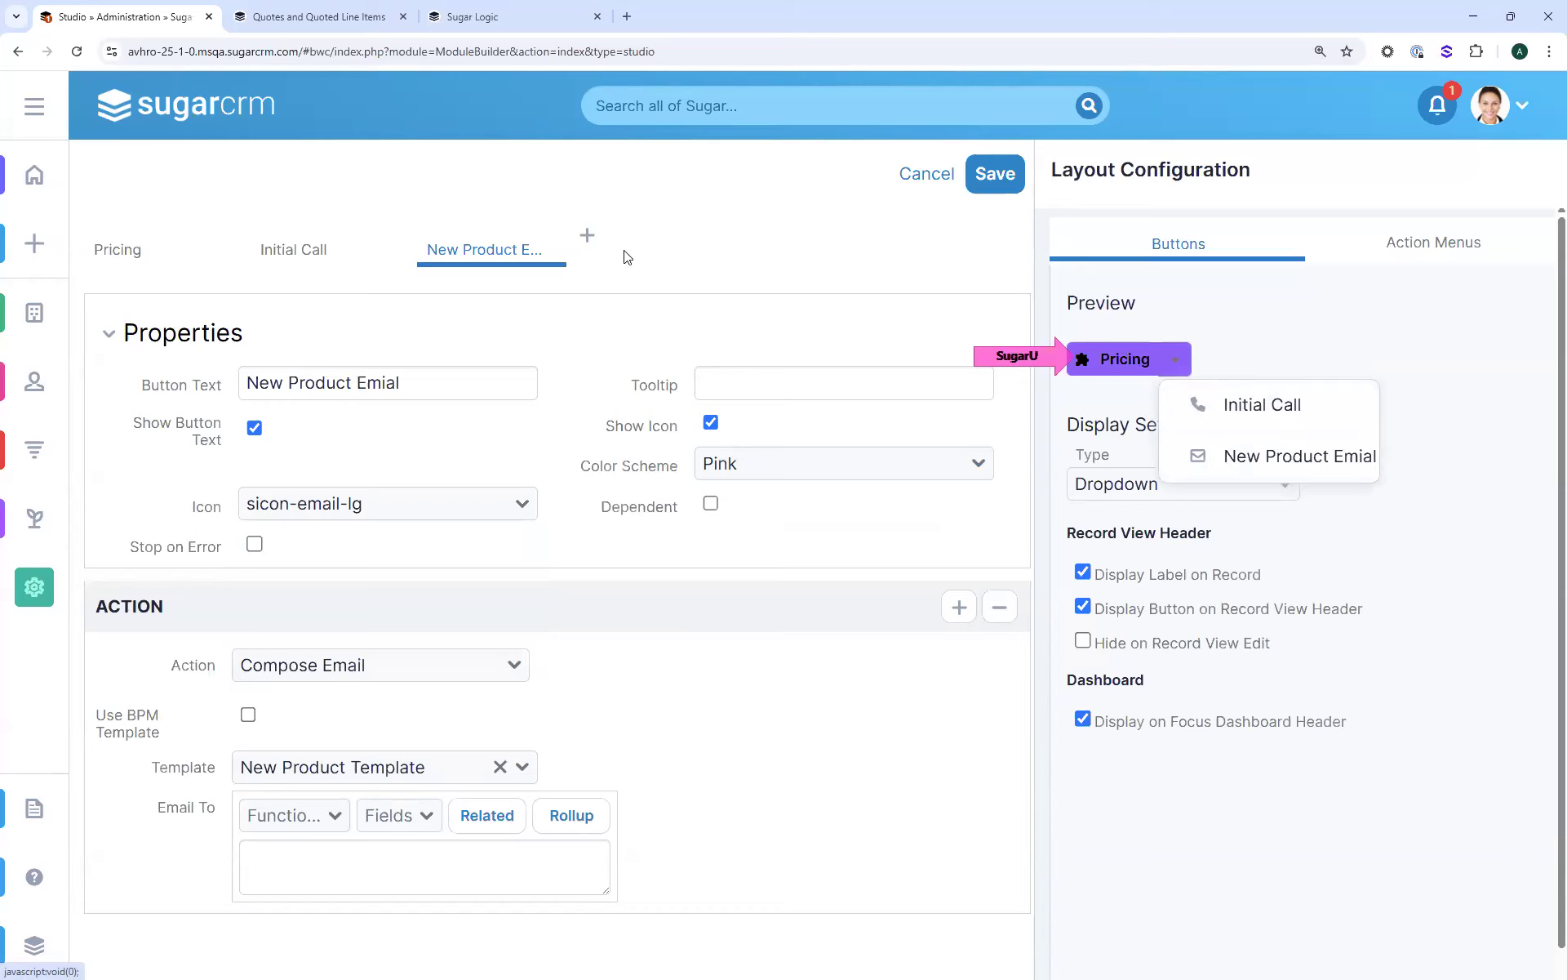
Add a fourth button with an Assign Record action that assigns the record to the current user
click(588, 237)
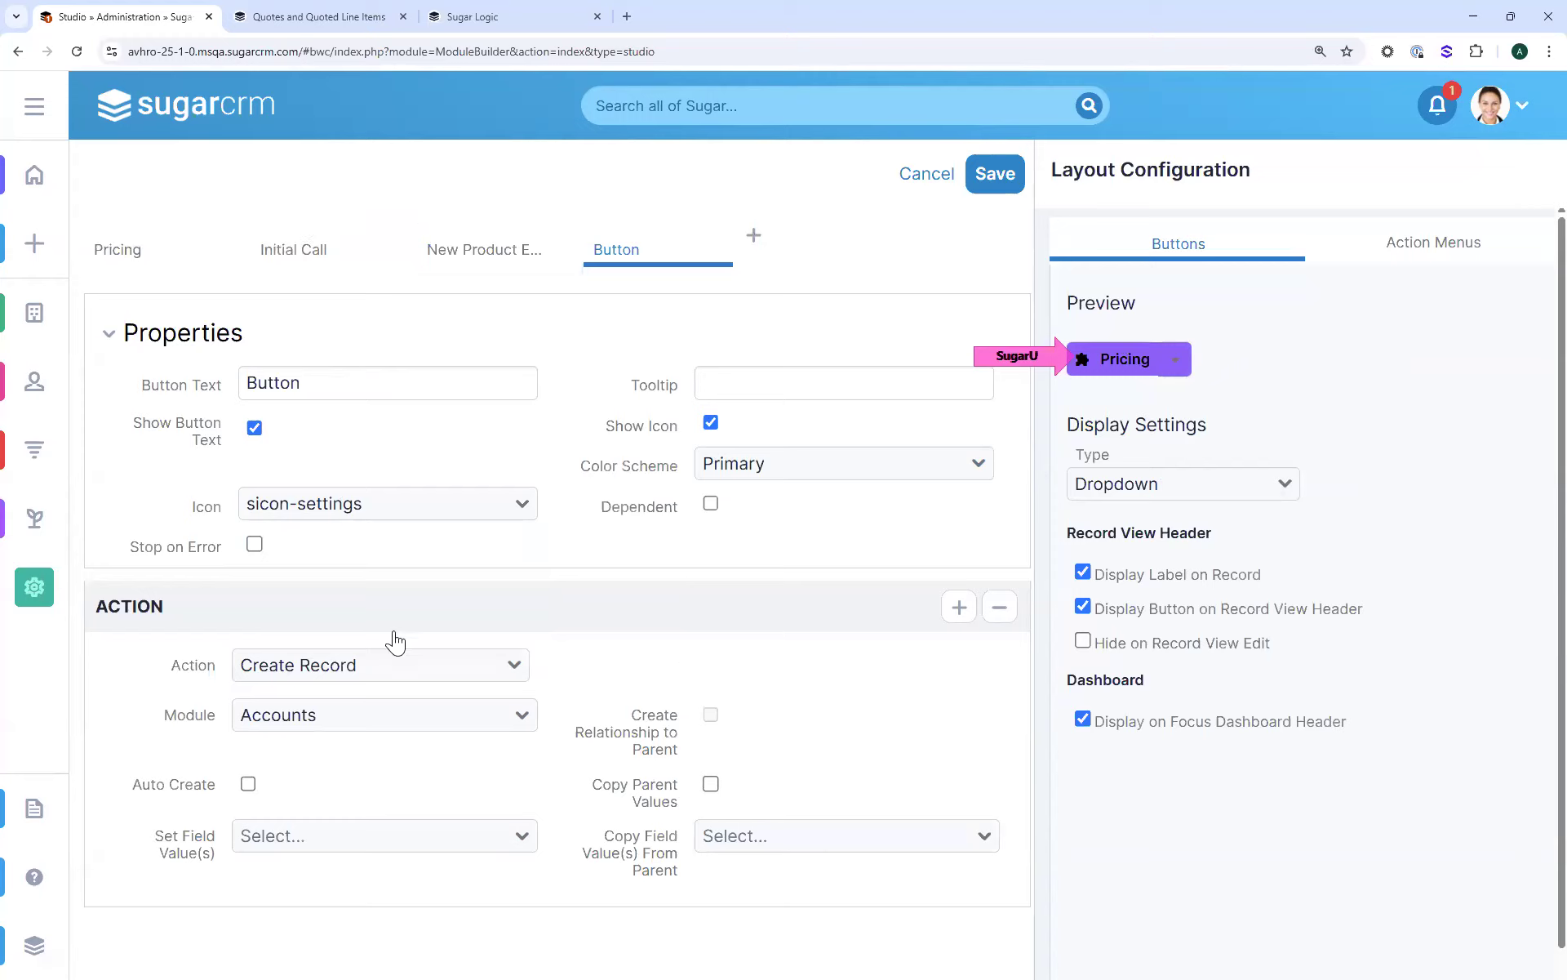
click(394, 675)
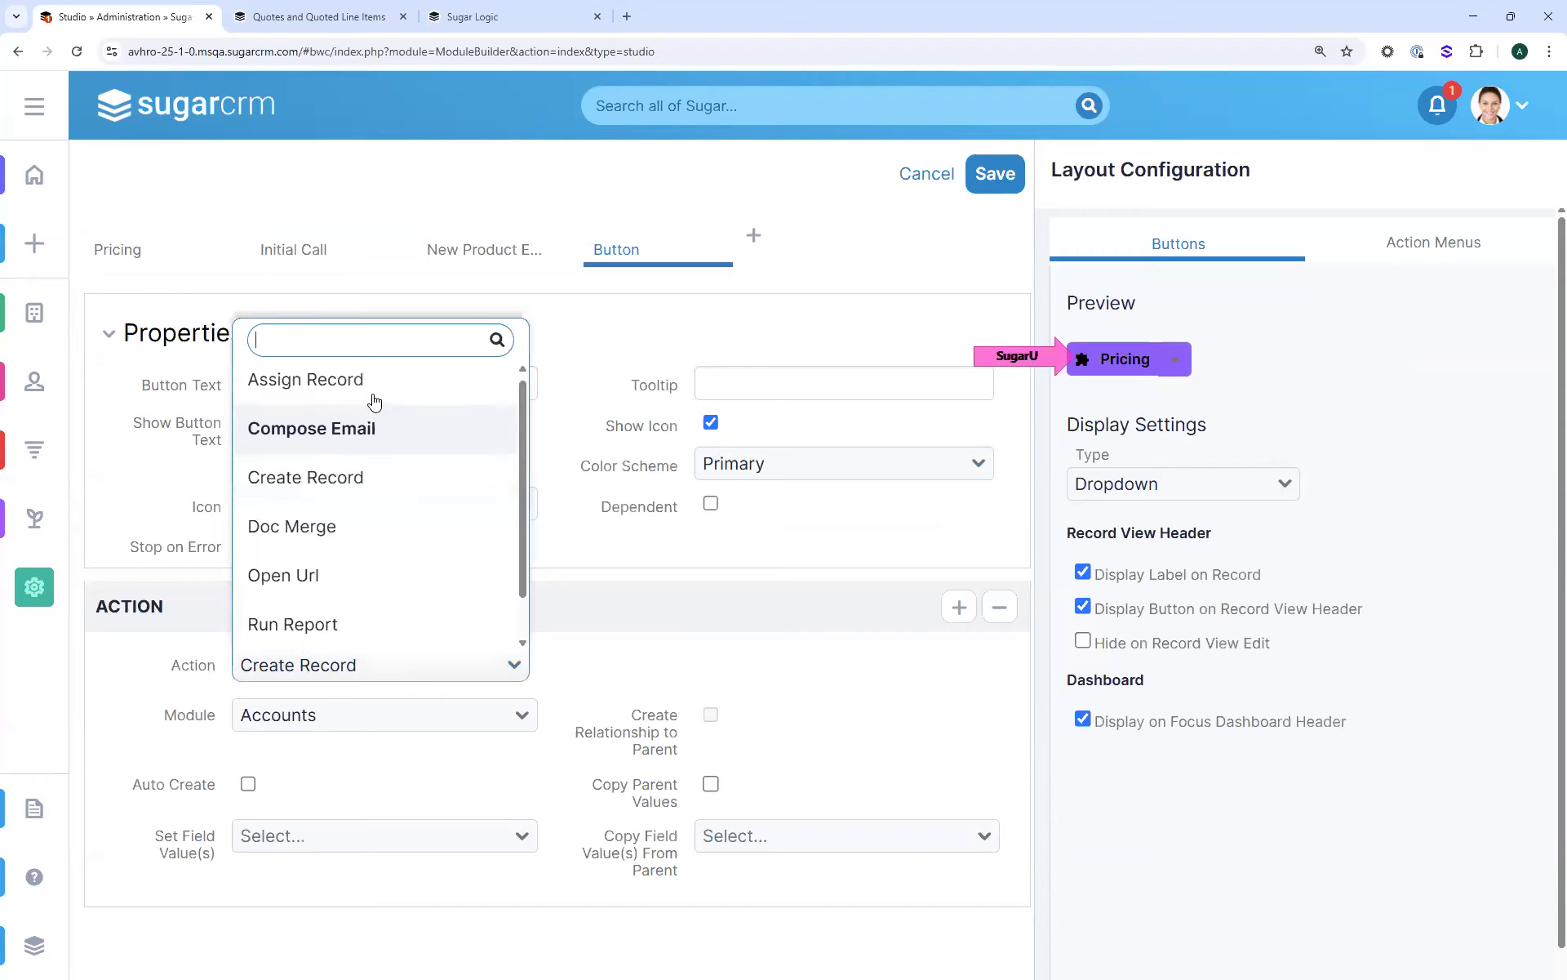
key(Return)
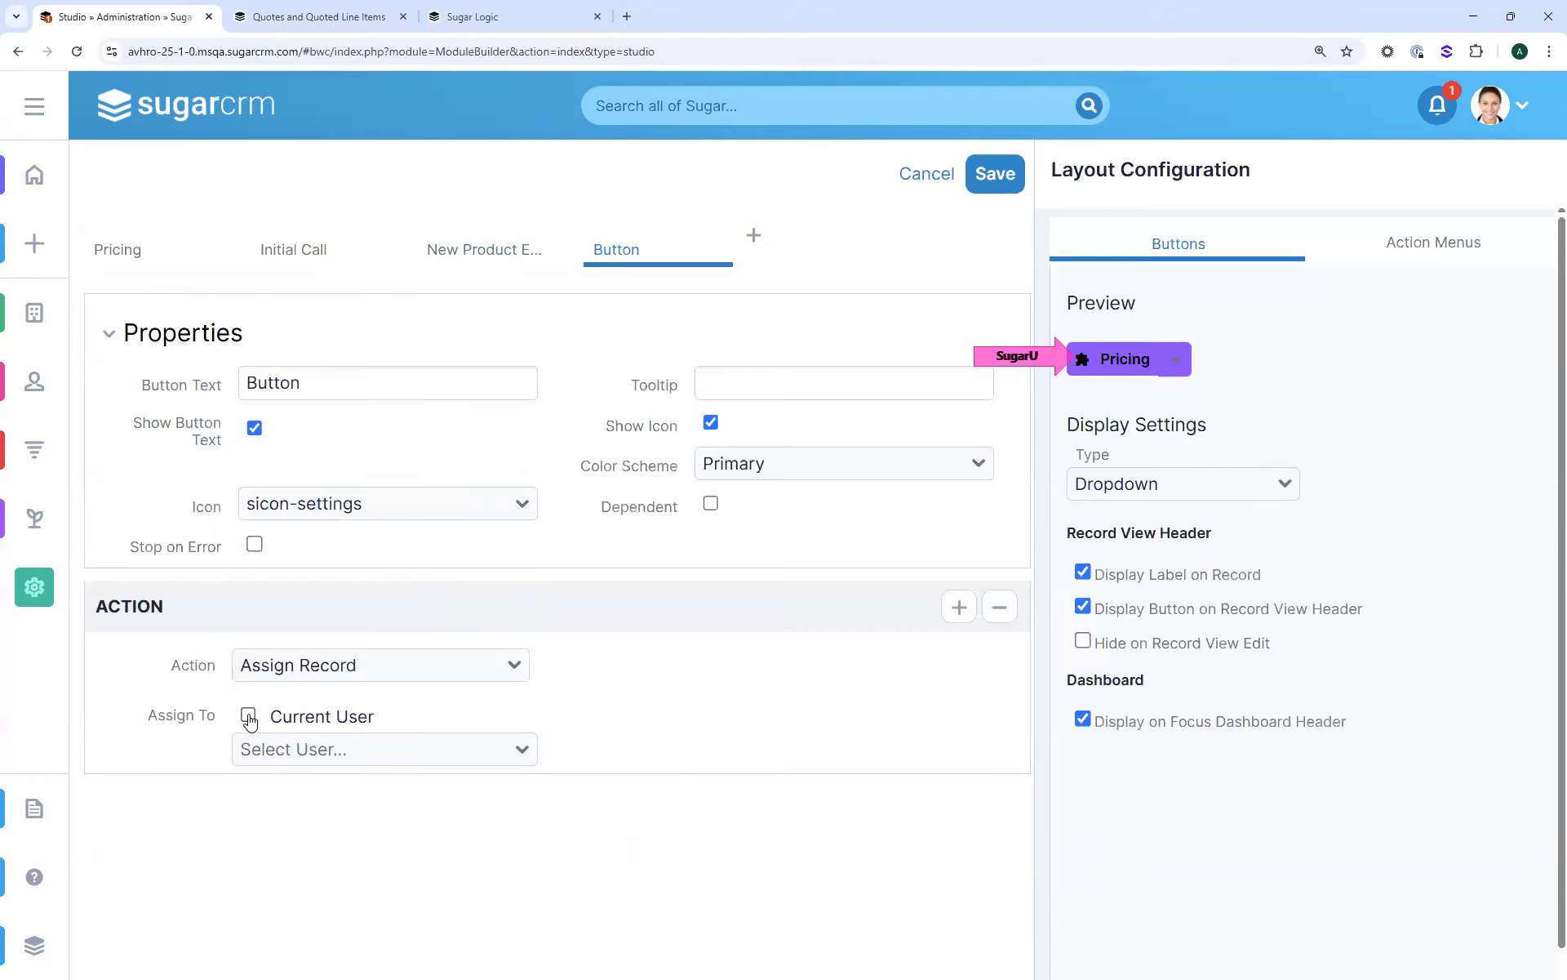
click(248, 715)
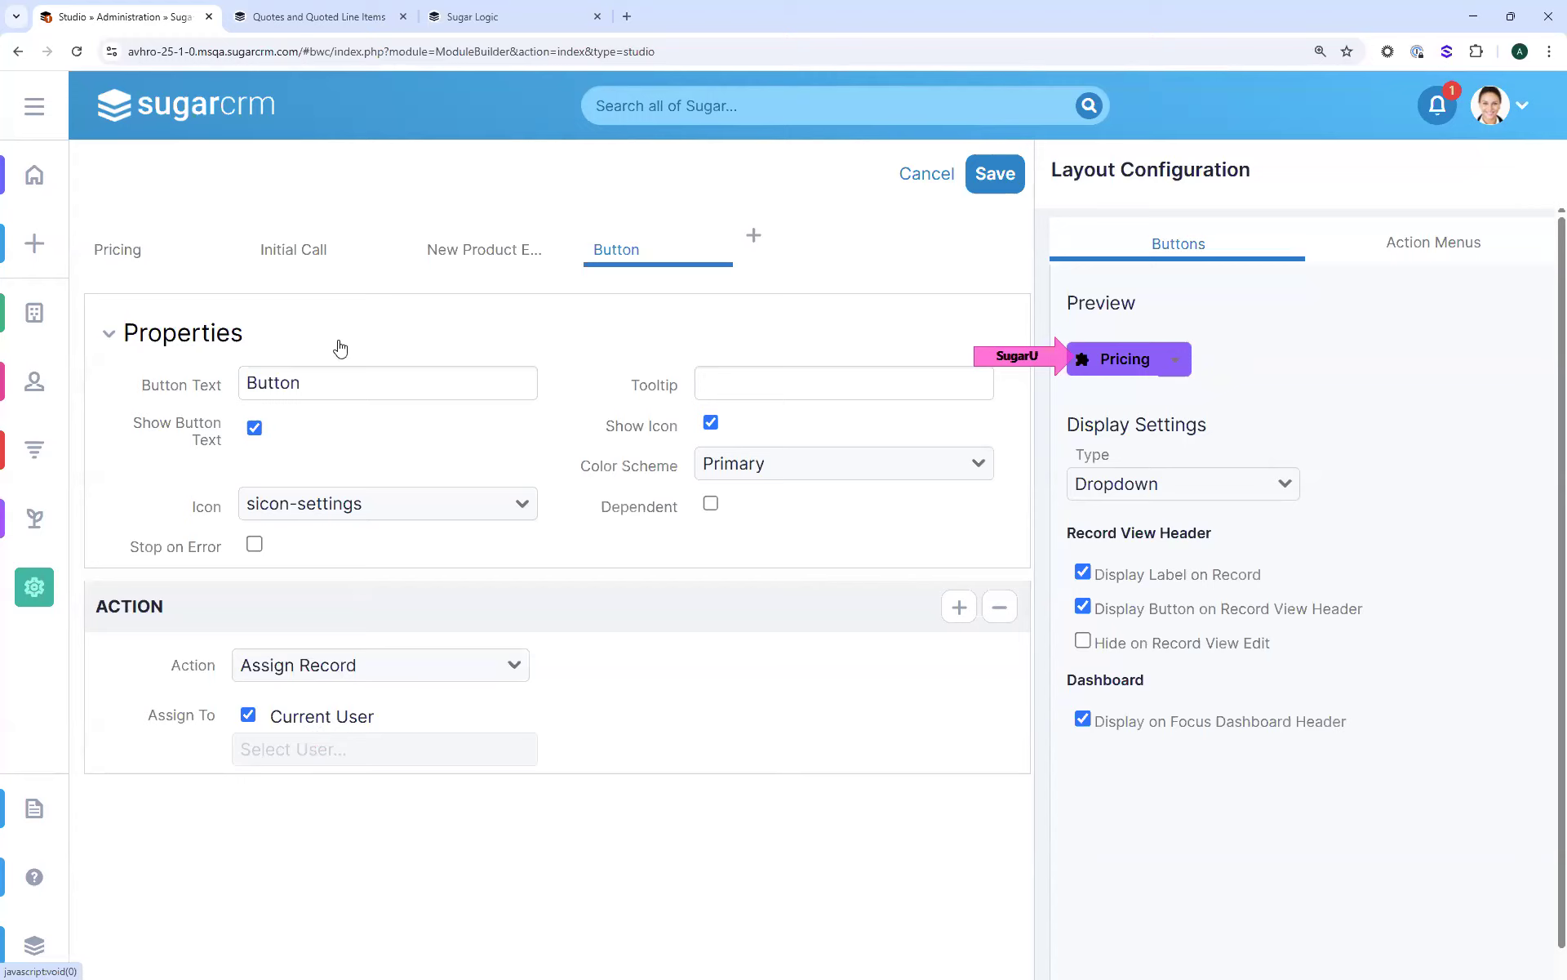
Set the fourth button's text to "Assign to You" and its color scheme to Teal
drag(310, 383, 143, 422)
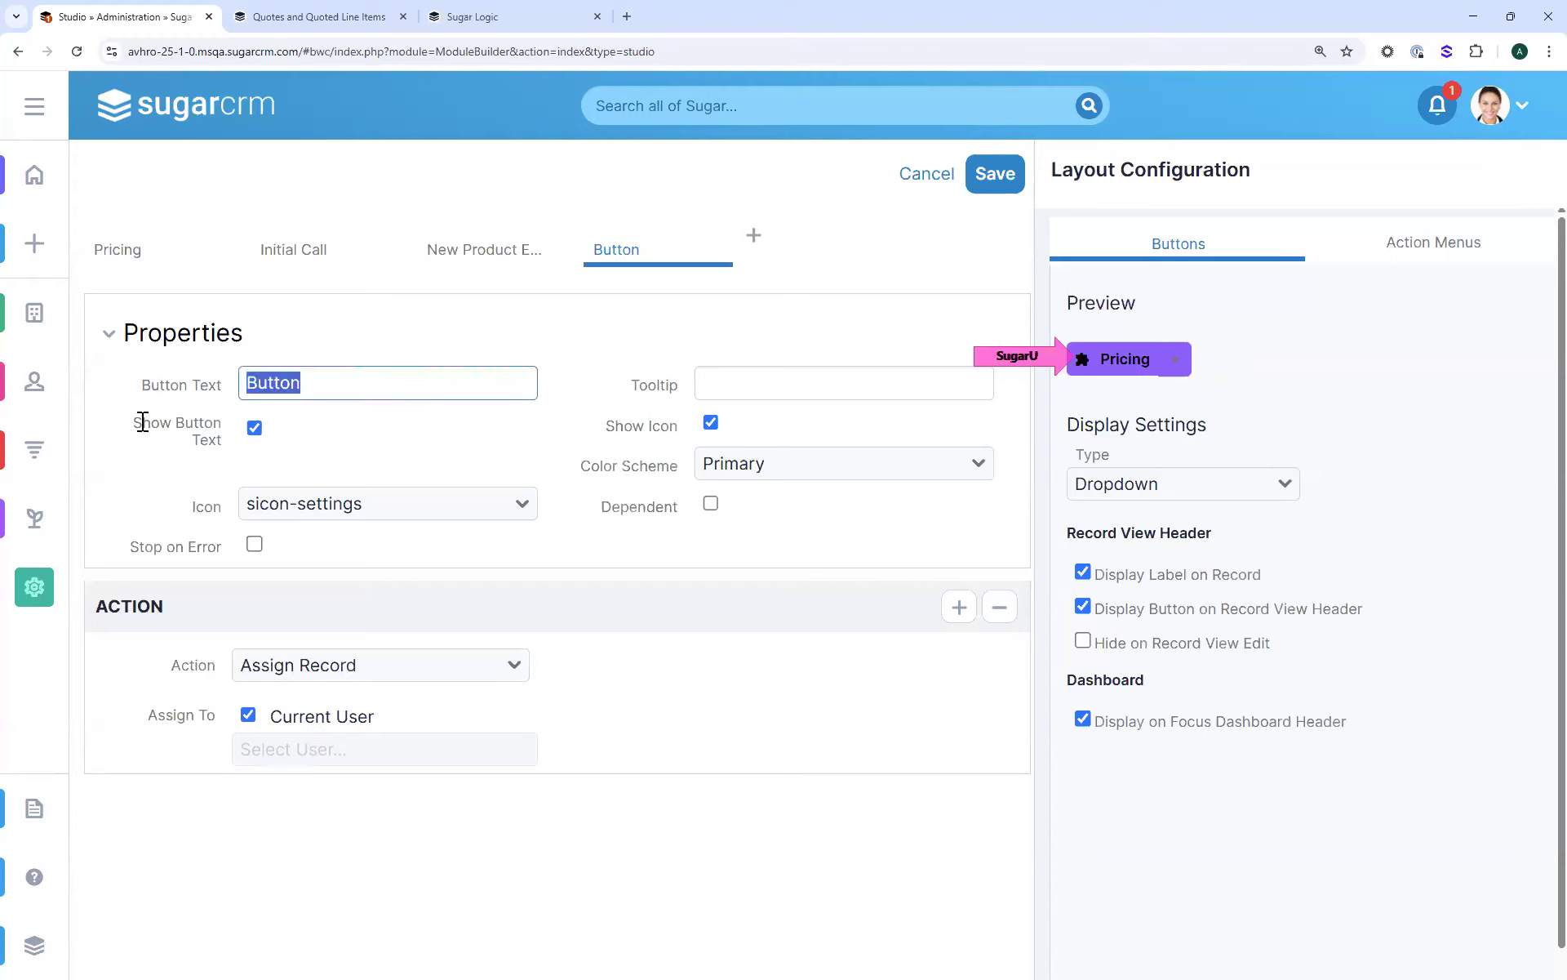
text(Assign to You)
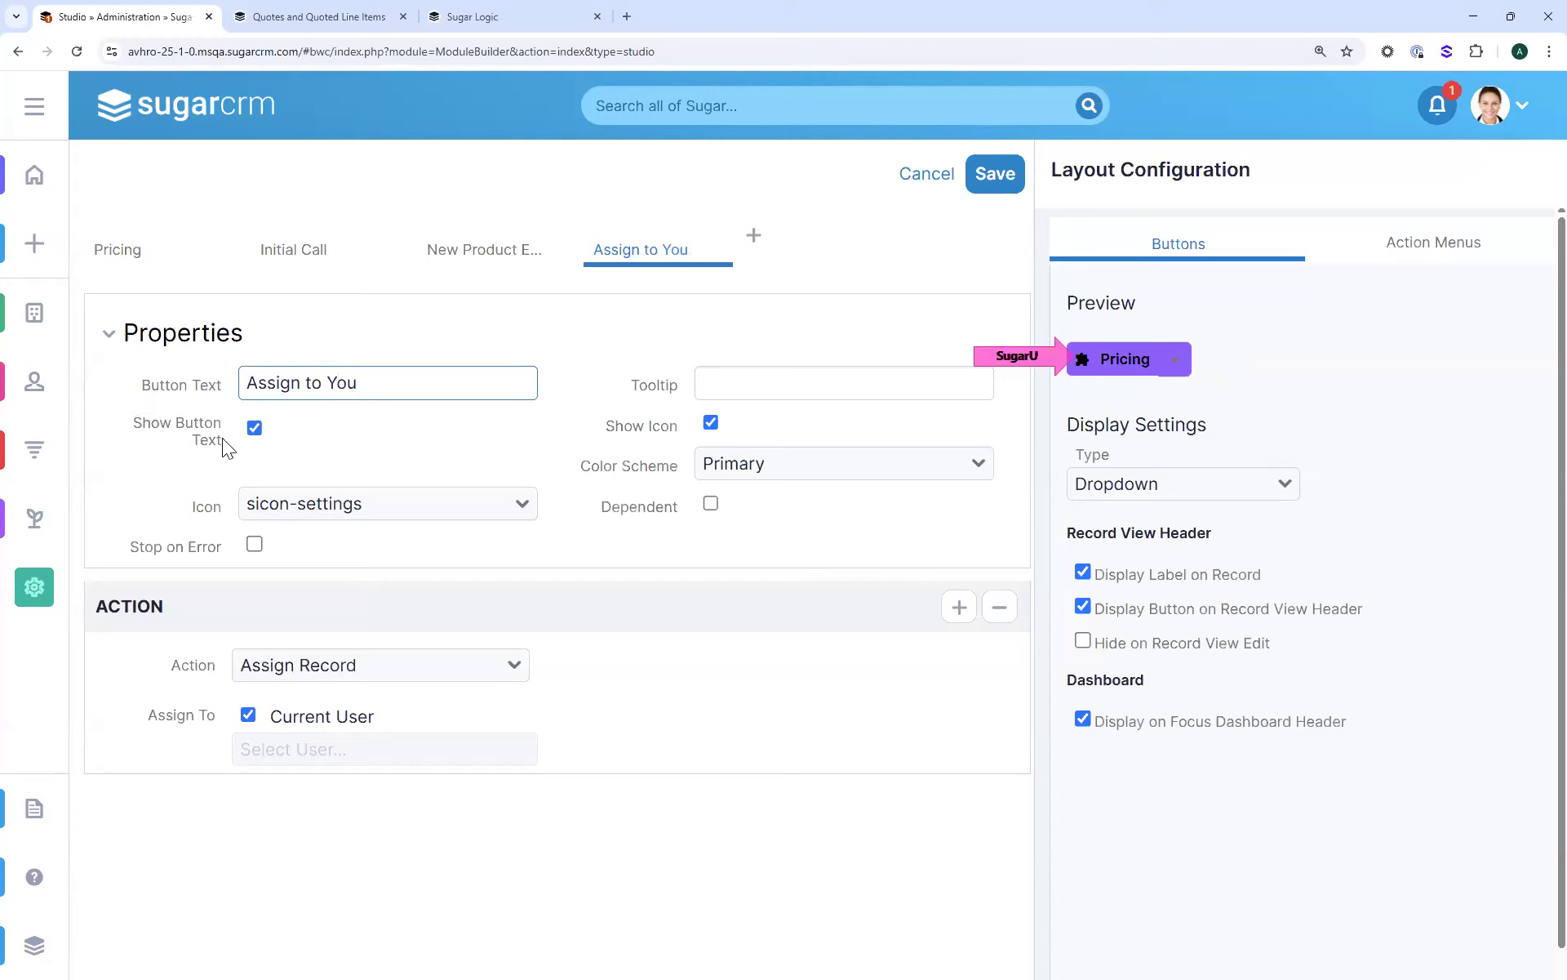
click(815, 467)
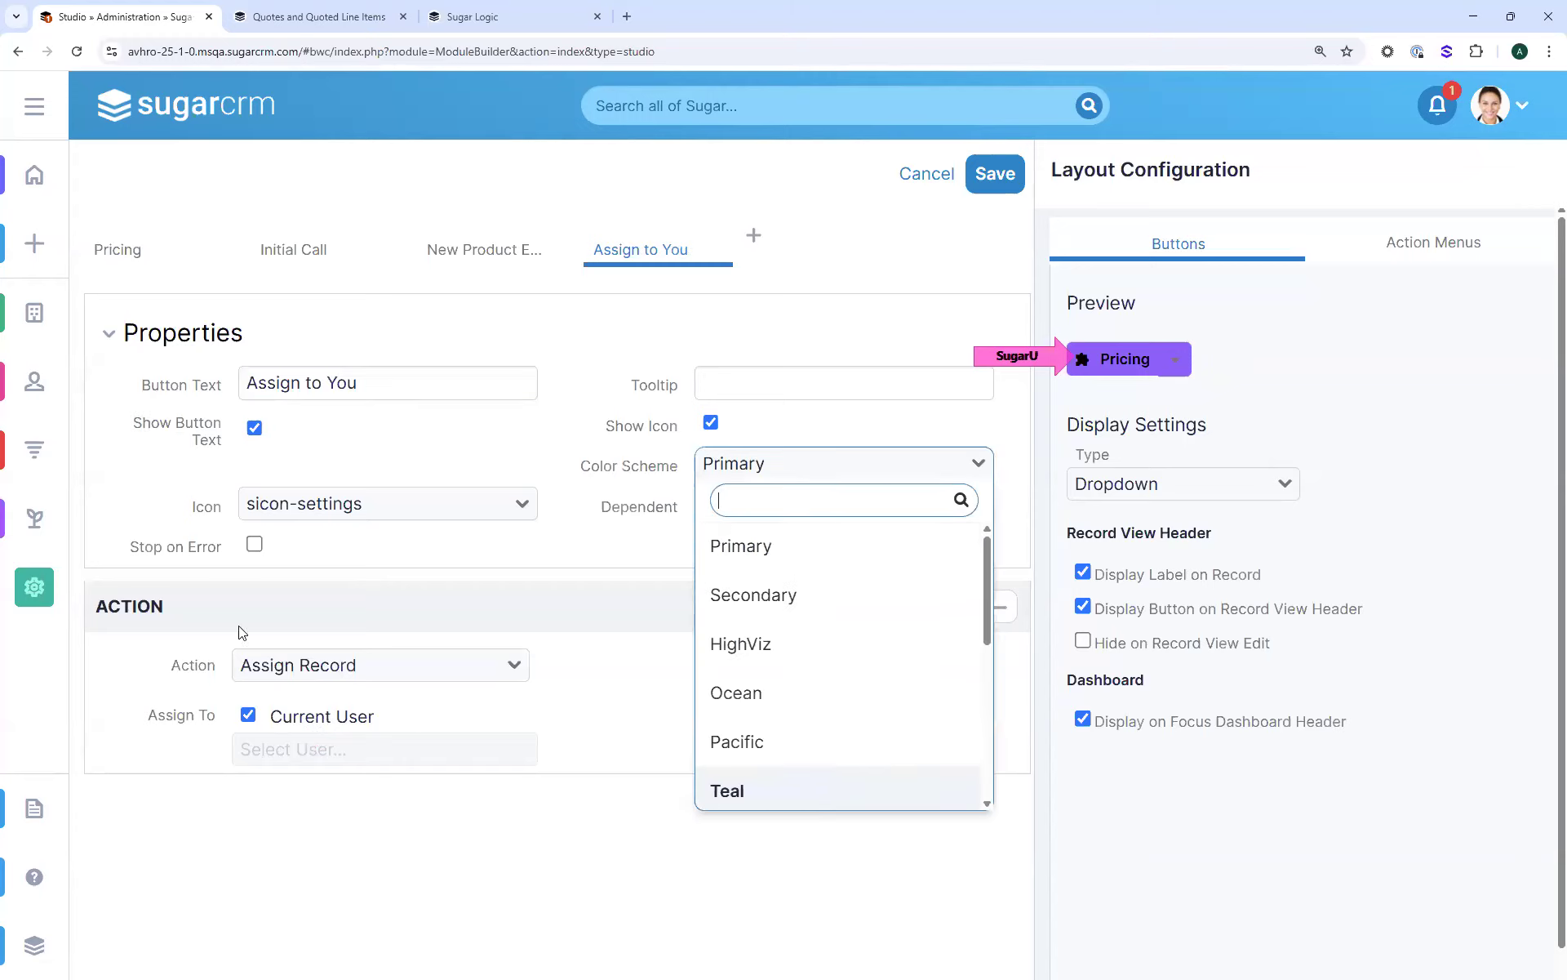
click(812, 790)
Set the Assign to You button's icon to sicon-plus
click(296, 512)
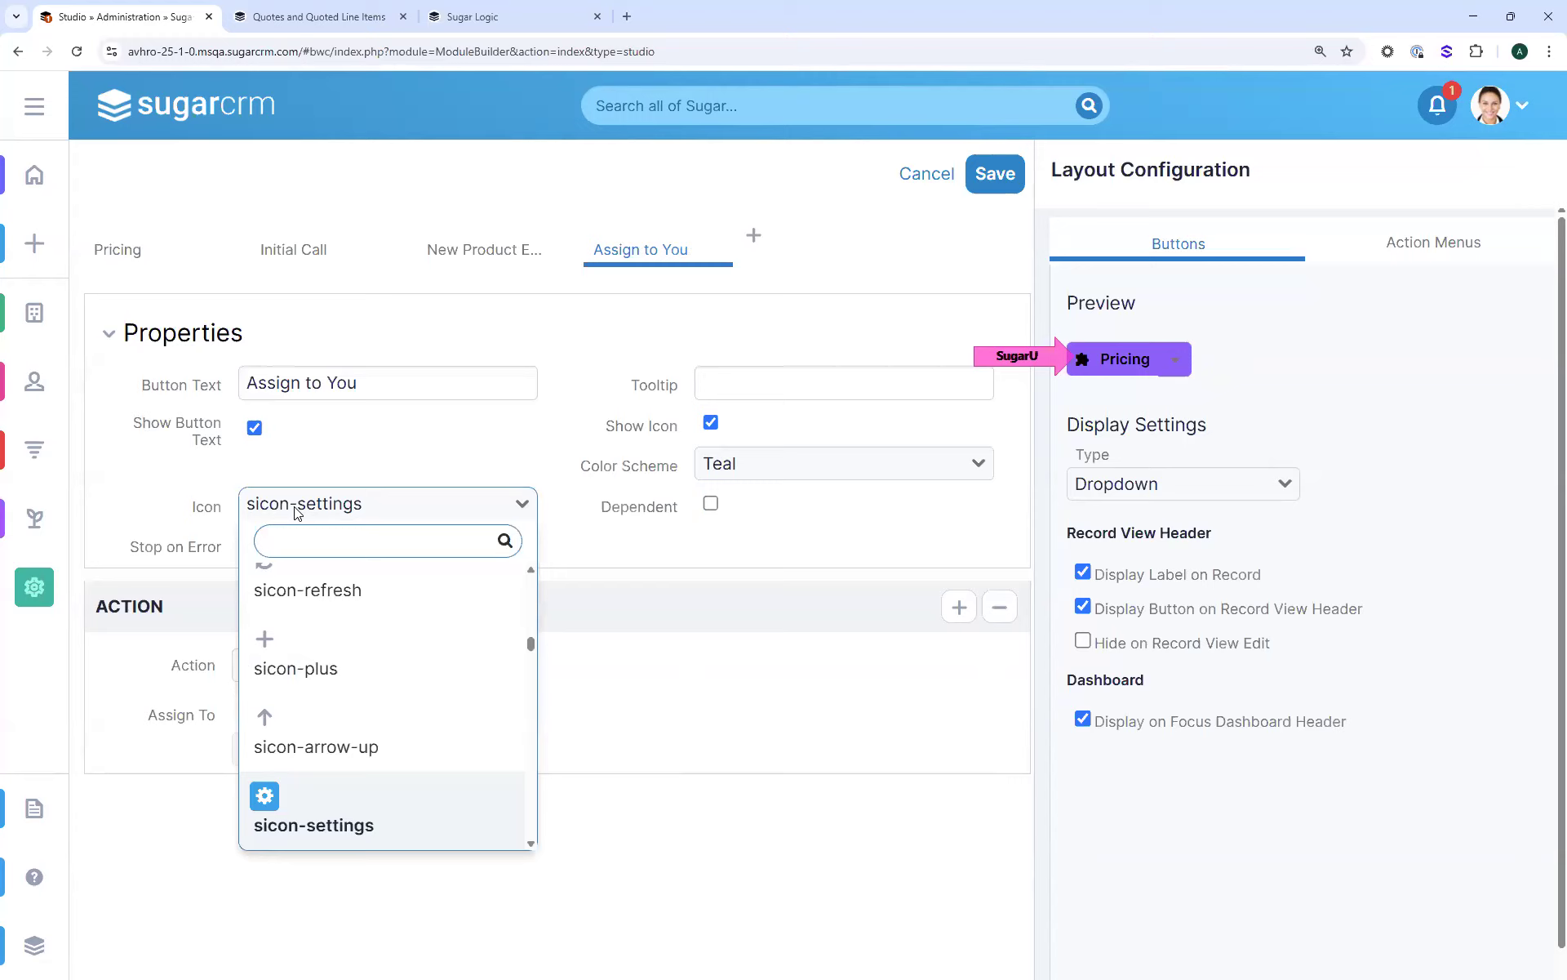
text(plus)
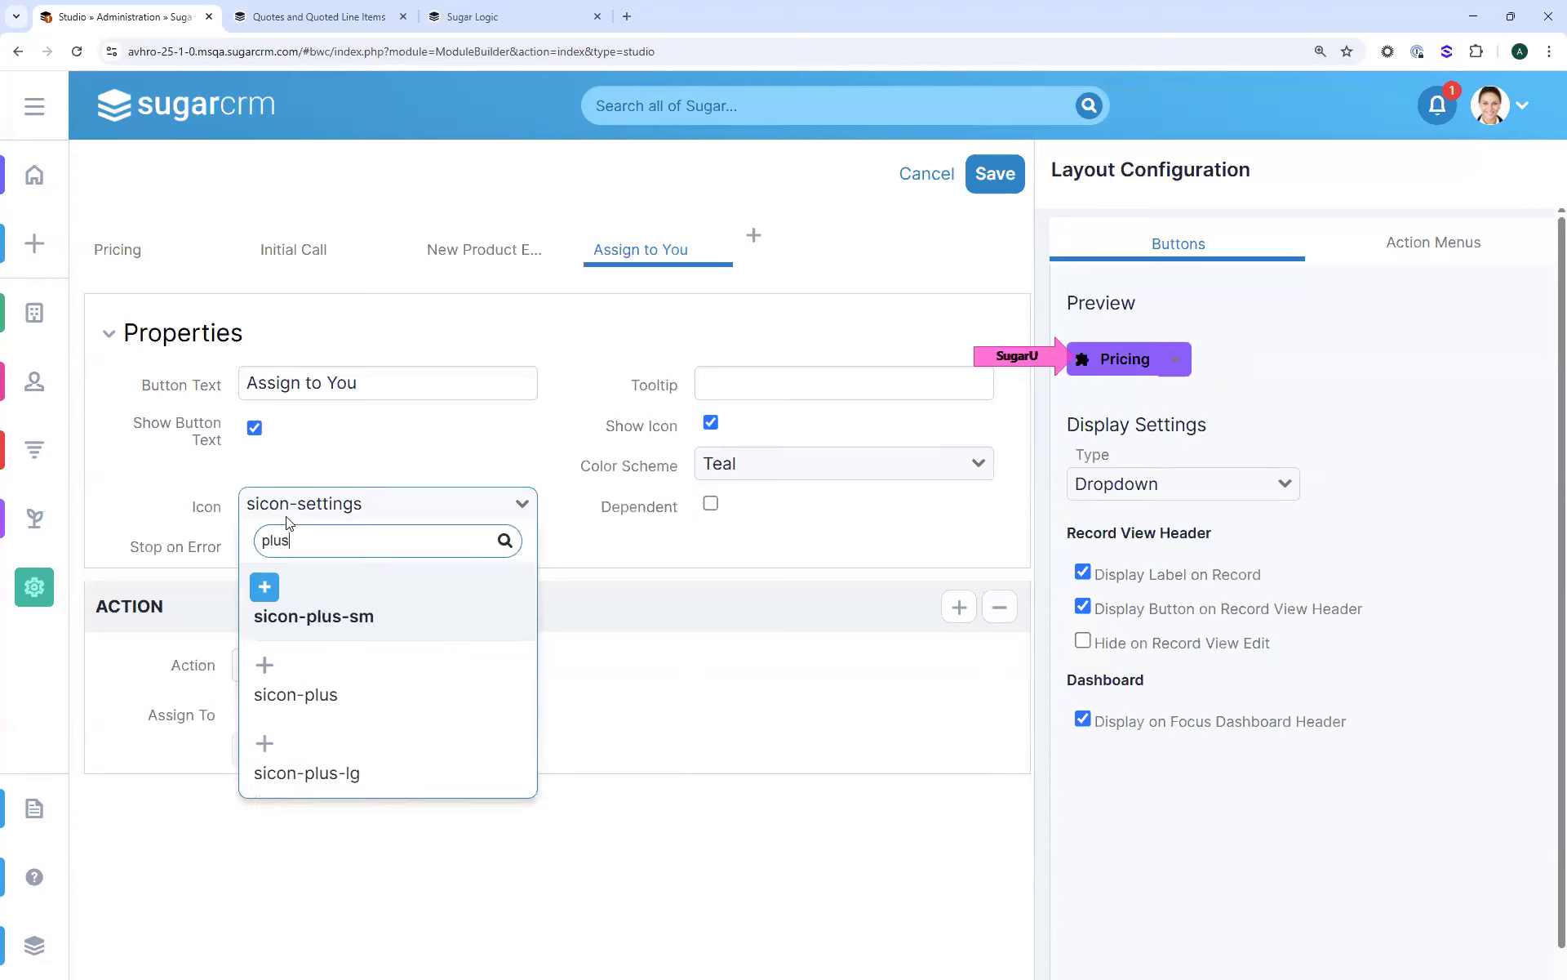
click(284, 677)
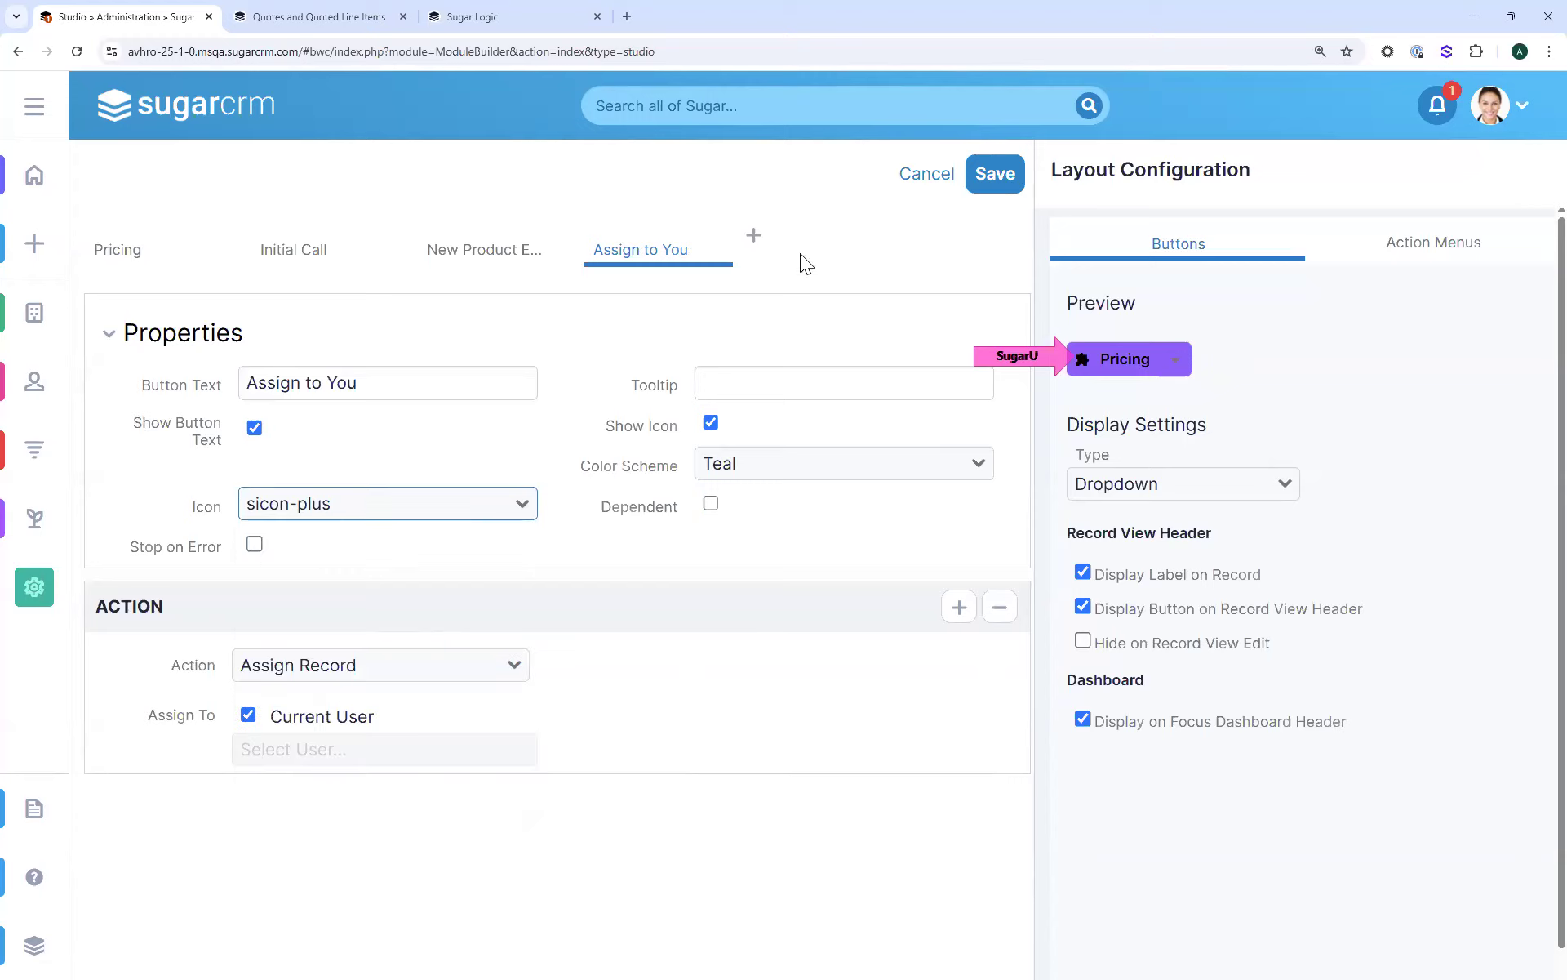
Add a fifth button with a Run Report action that runs the Pipeline By Type By Team report
click(753, 236)
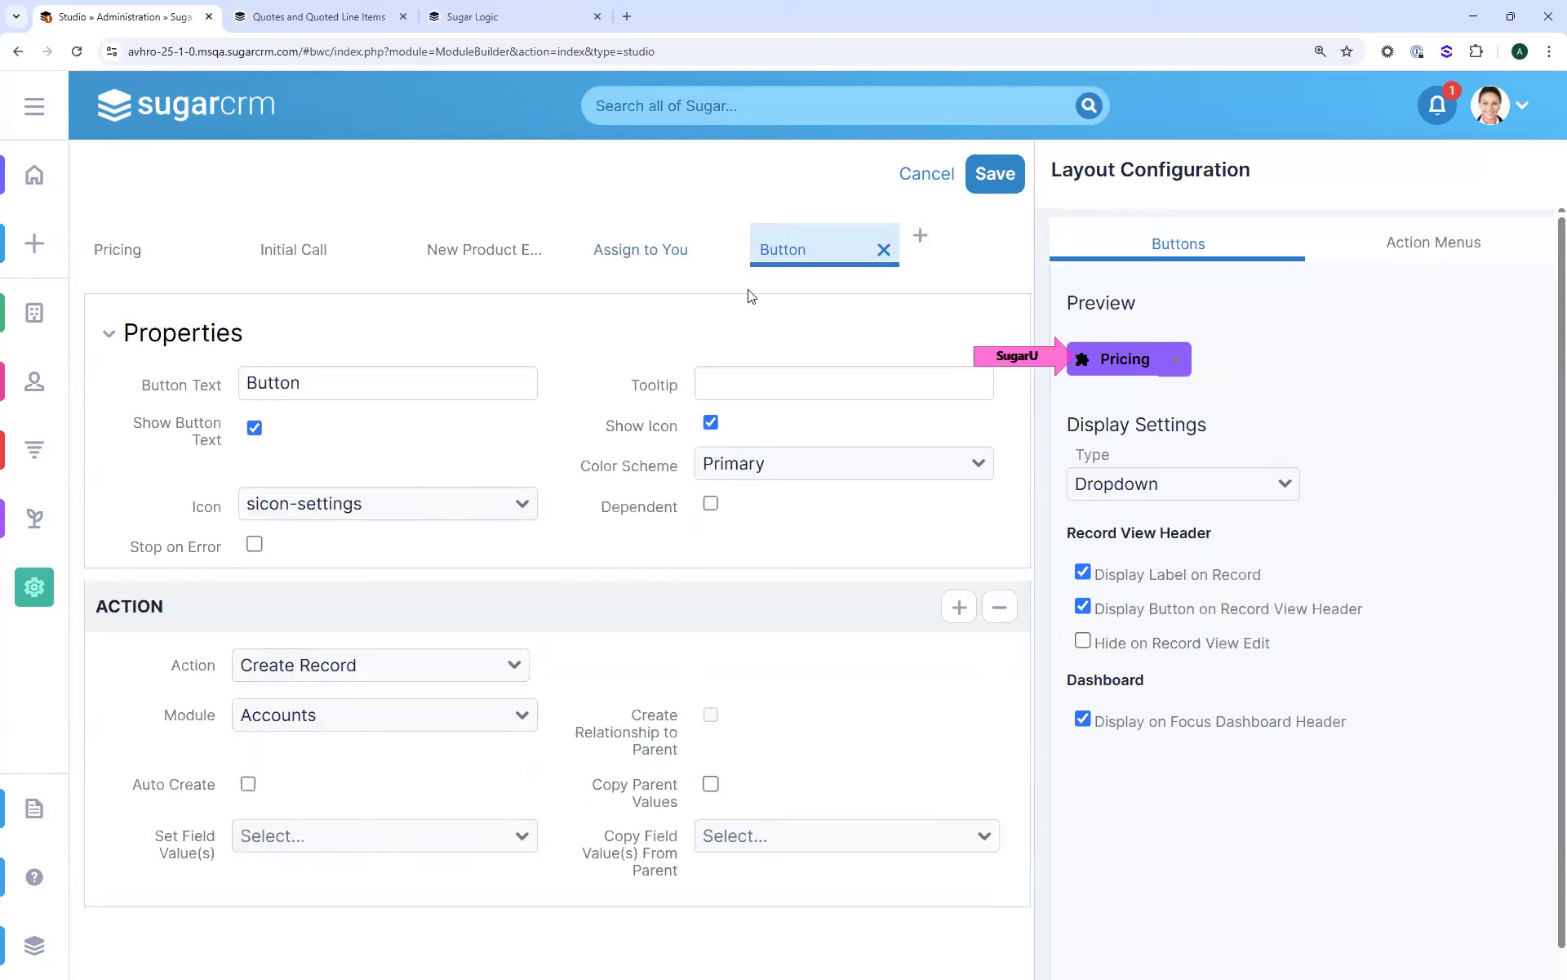
click(364, 678)
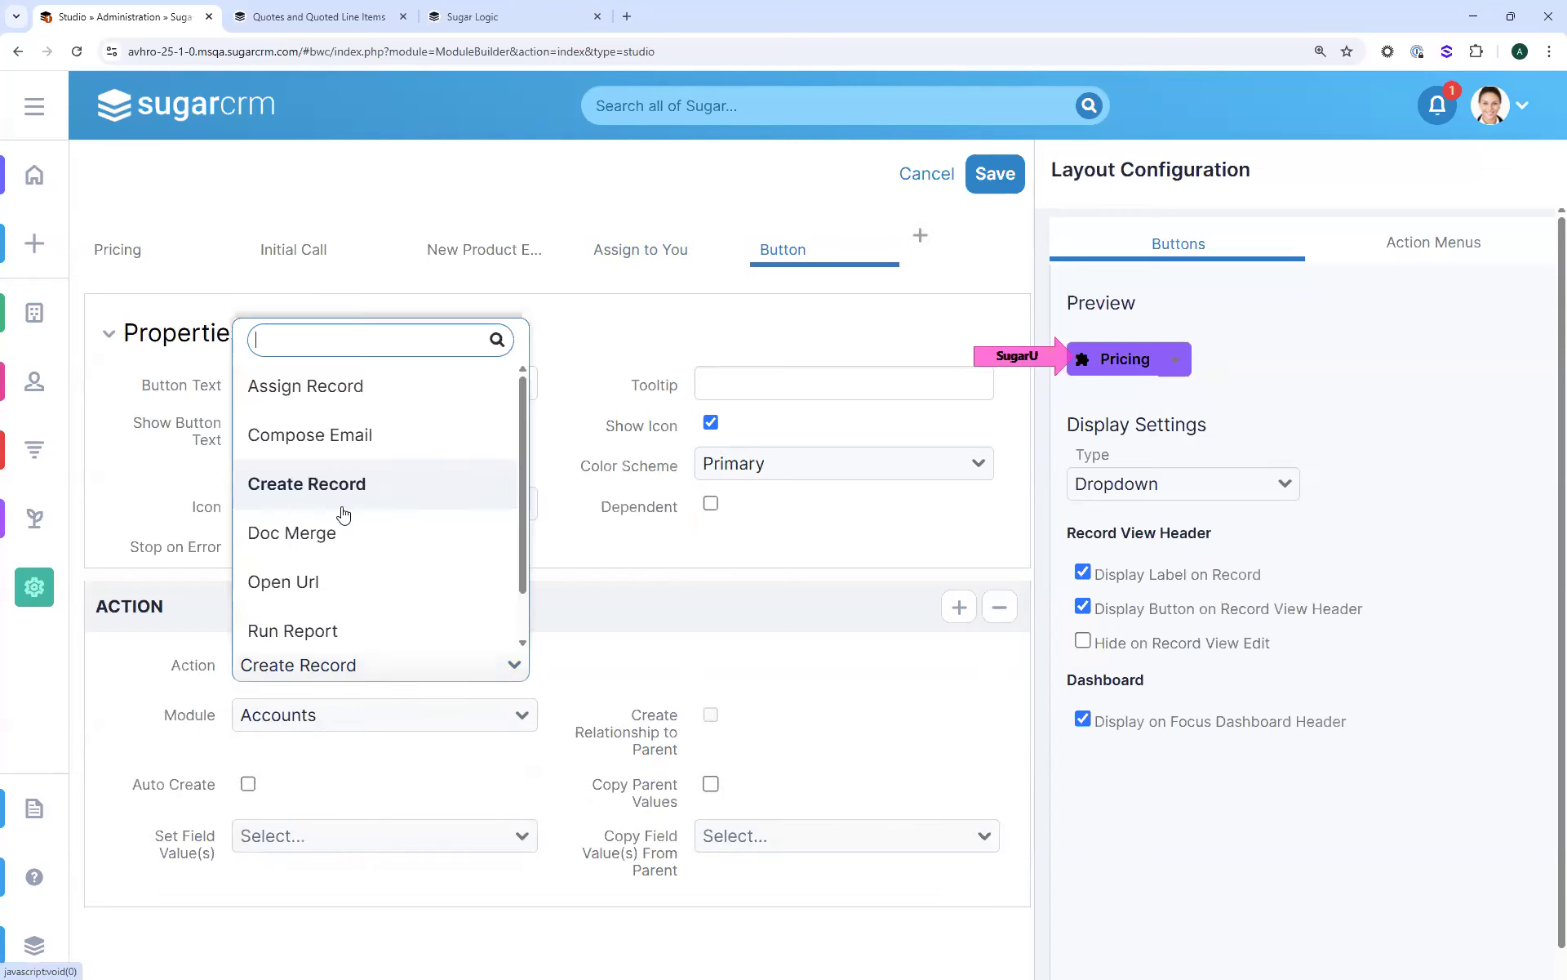
click(299, 629)
click(285, 719)
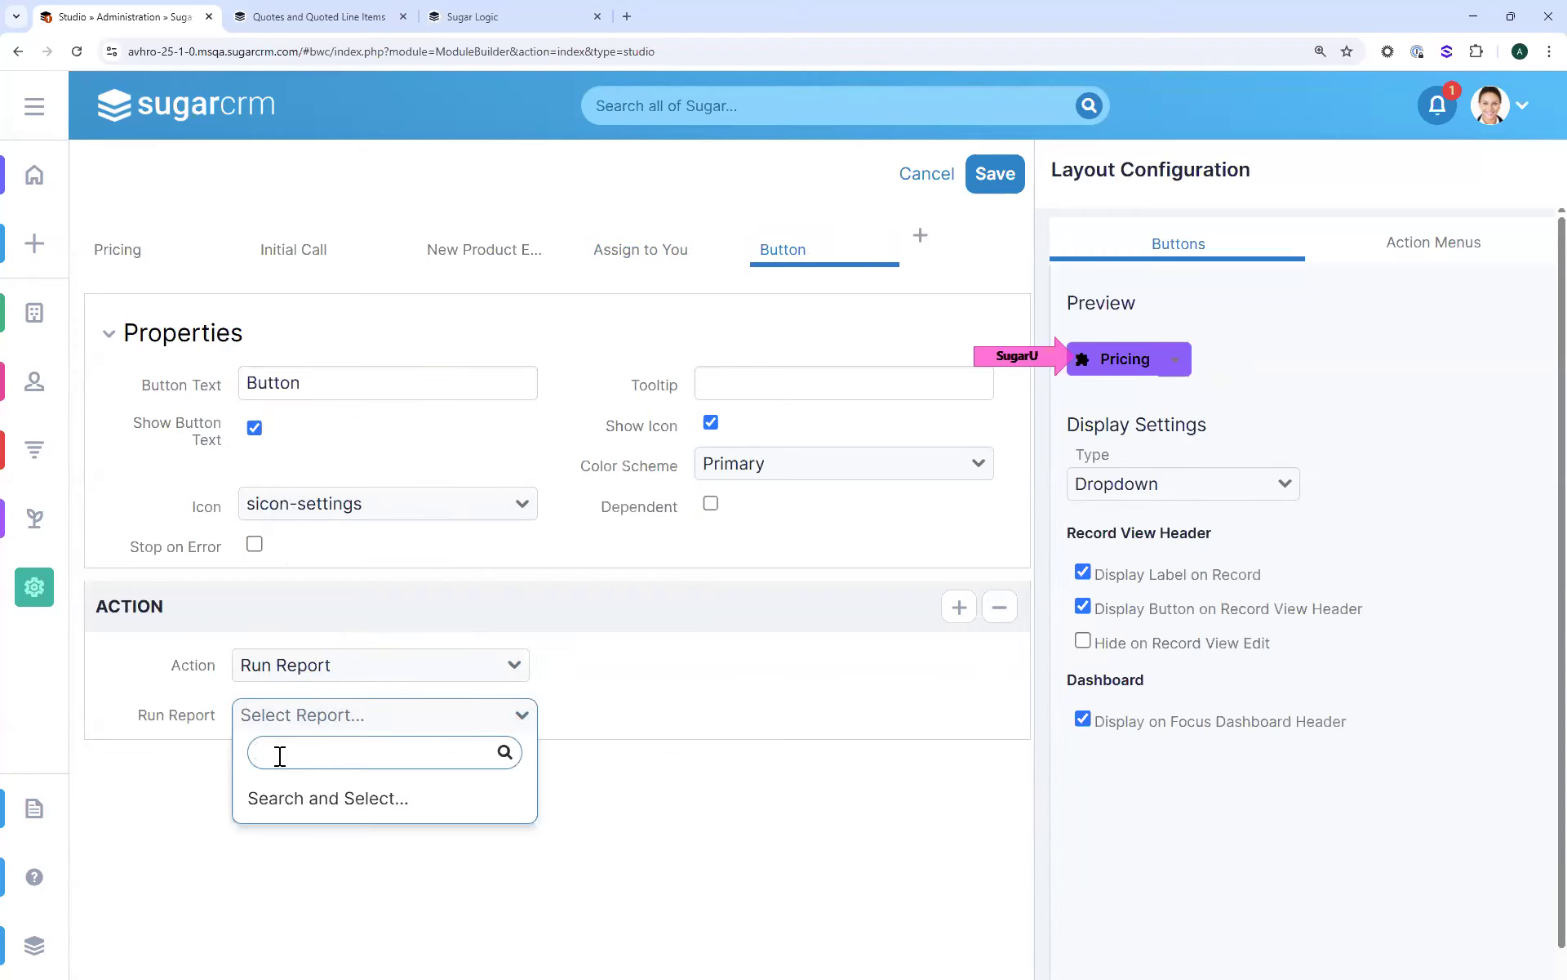
text(pip)
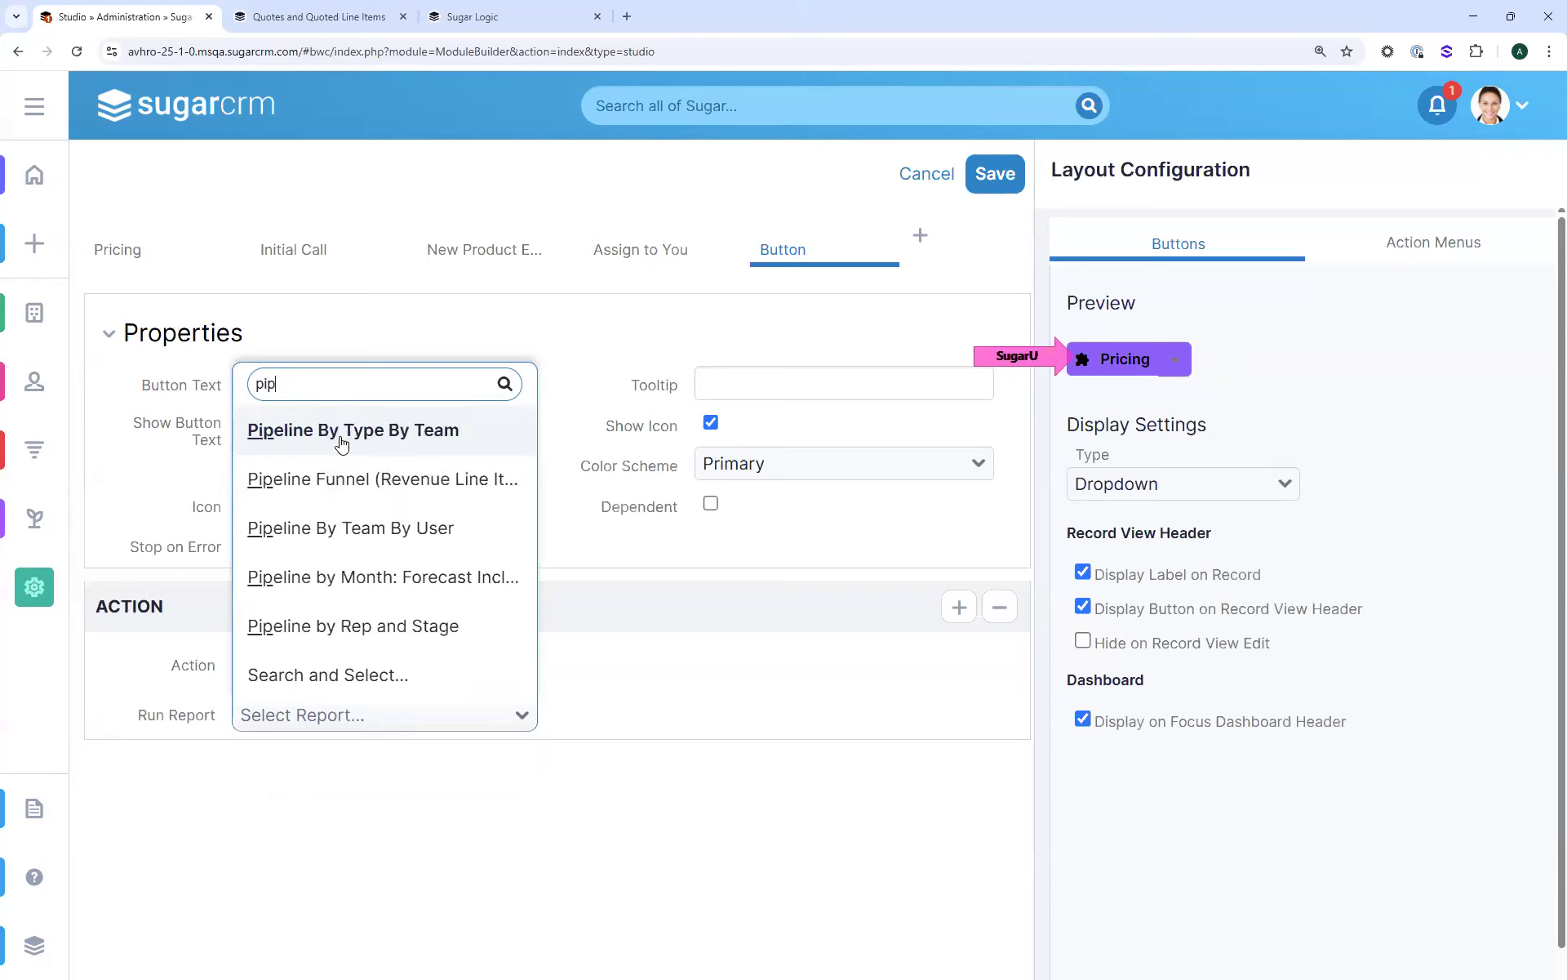
click(341, 435)
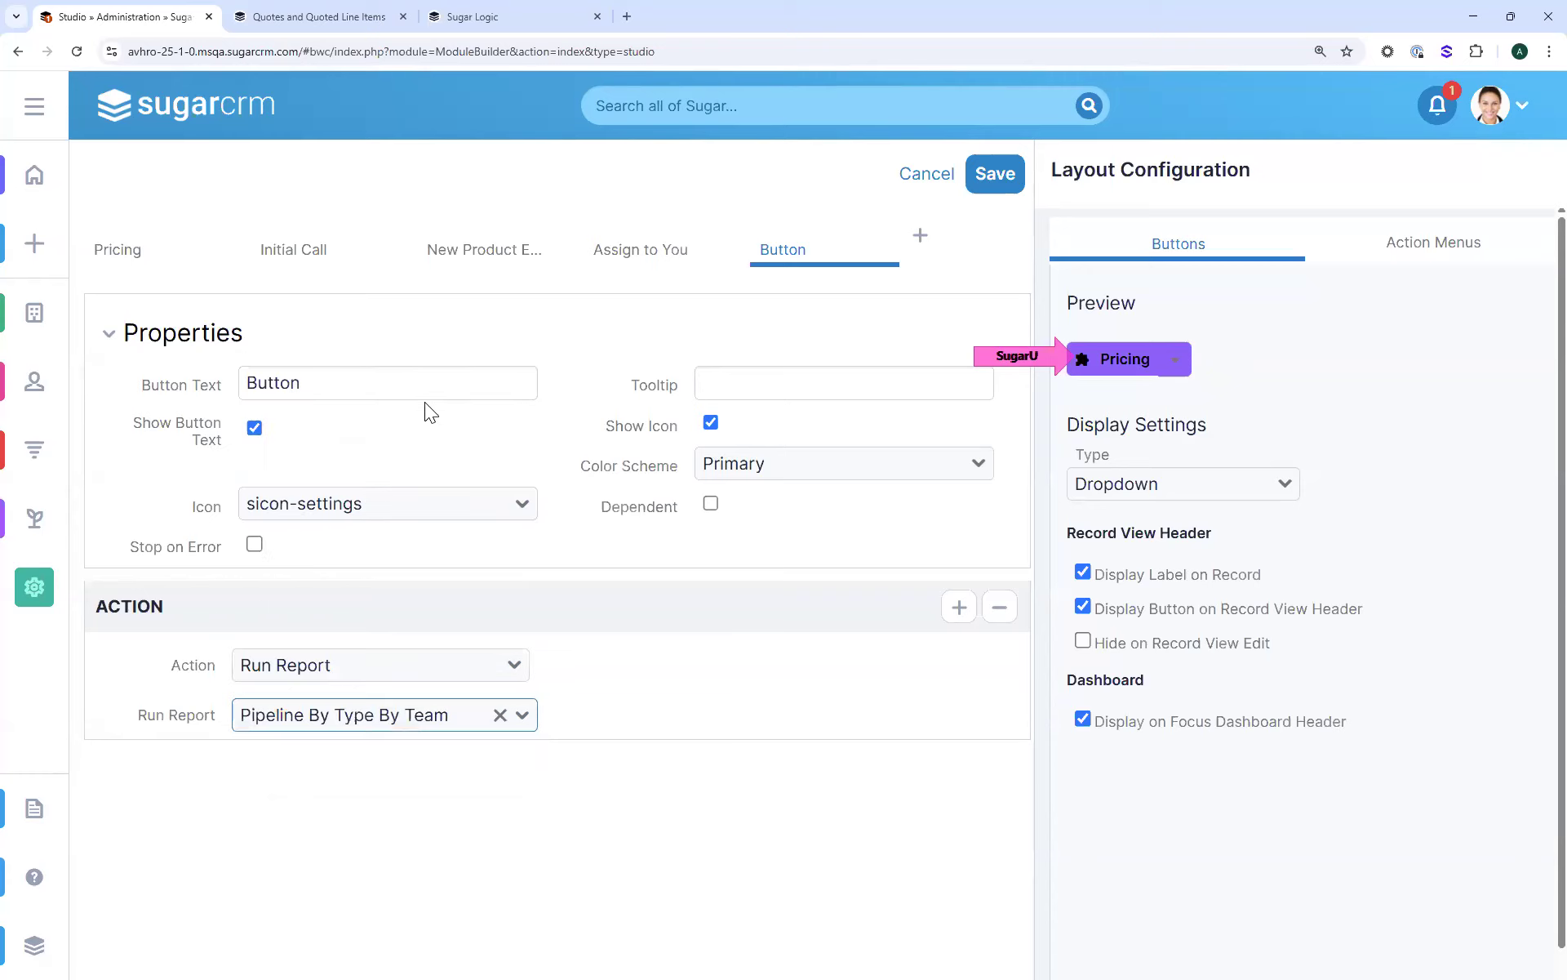
Set the fifth button's text to "Pipeline" and its color scheme to HighViz
double_click(326, 384)
mouse_move(64, 395)
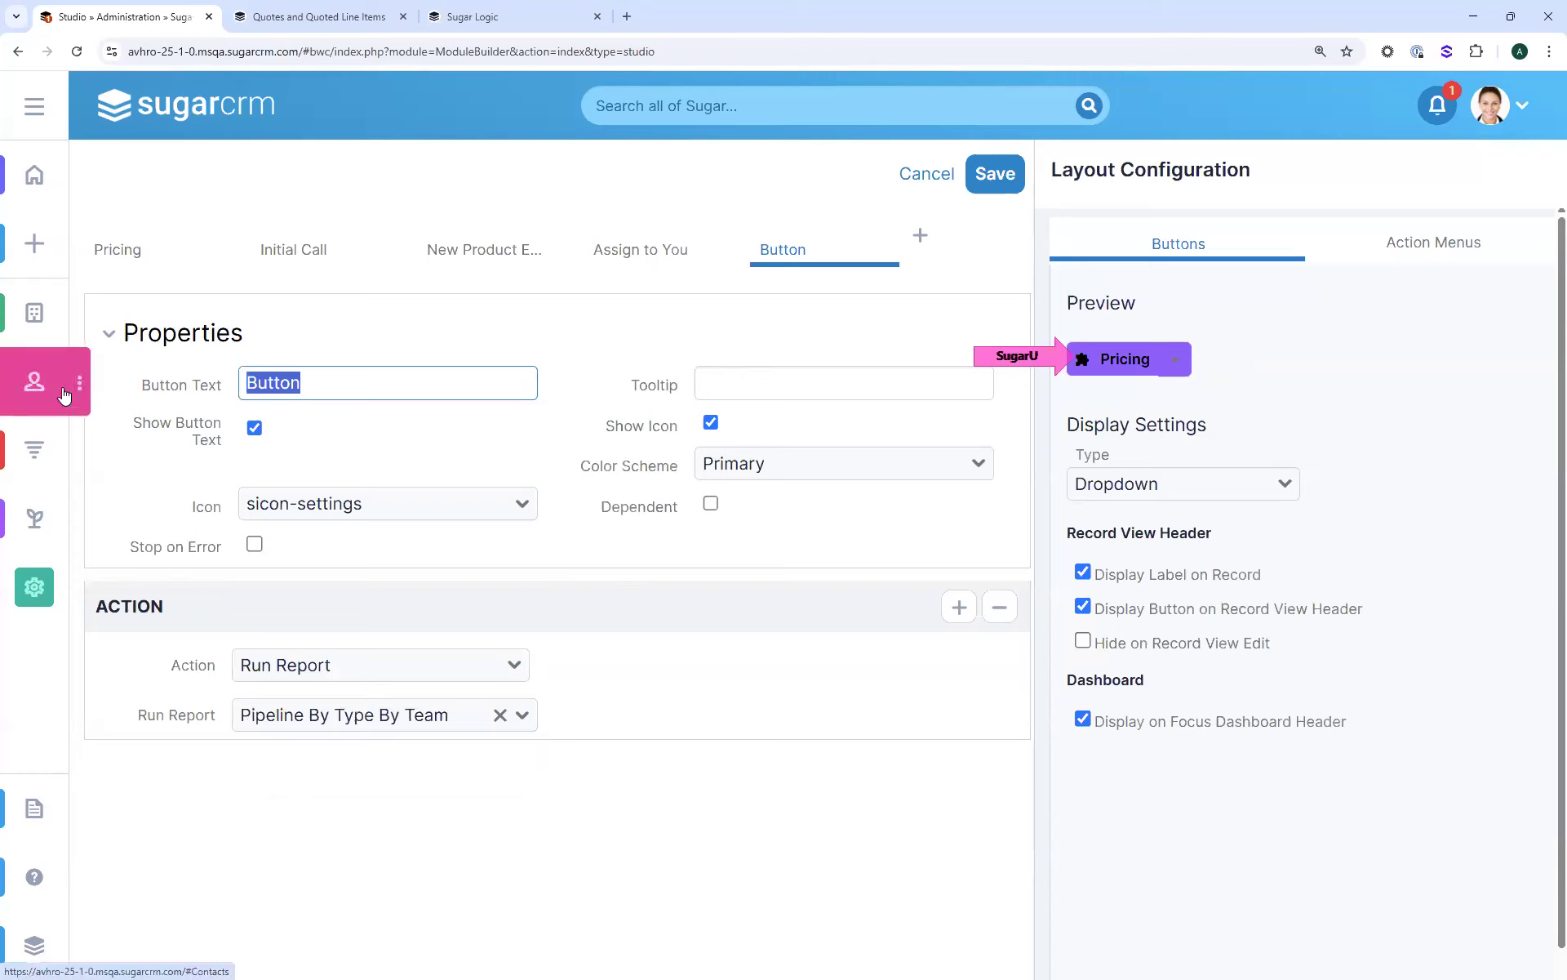
text(Piped)
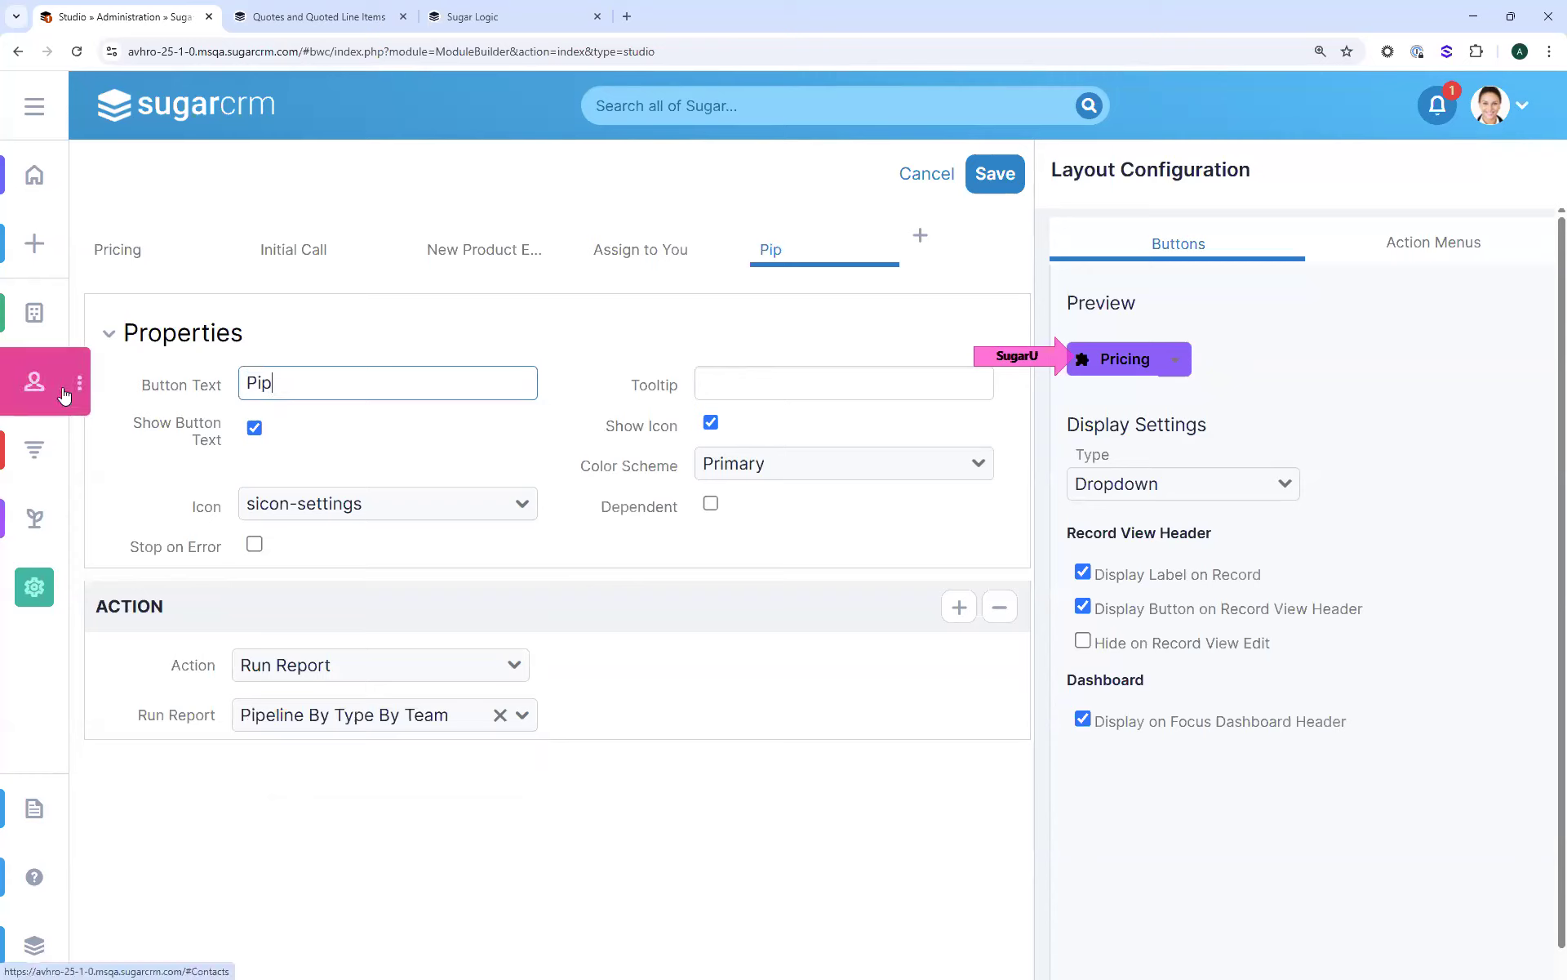
key(BackSpace)
text(kl)
key(BackSpace)
key(BackSpace)
text(line)
click(826, 482)
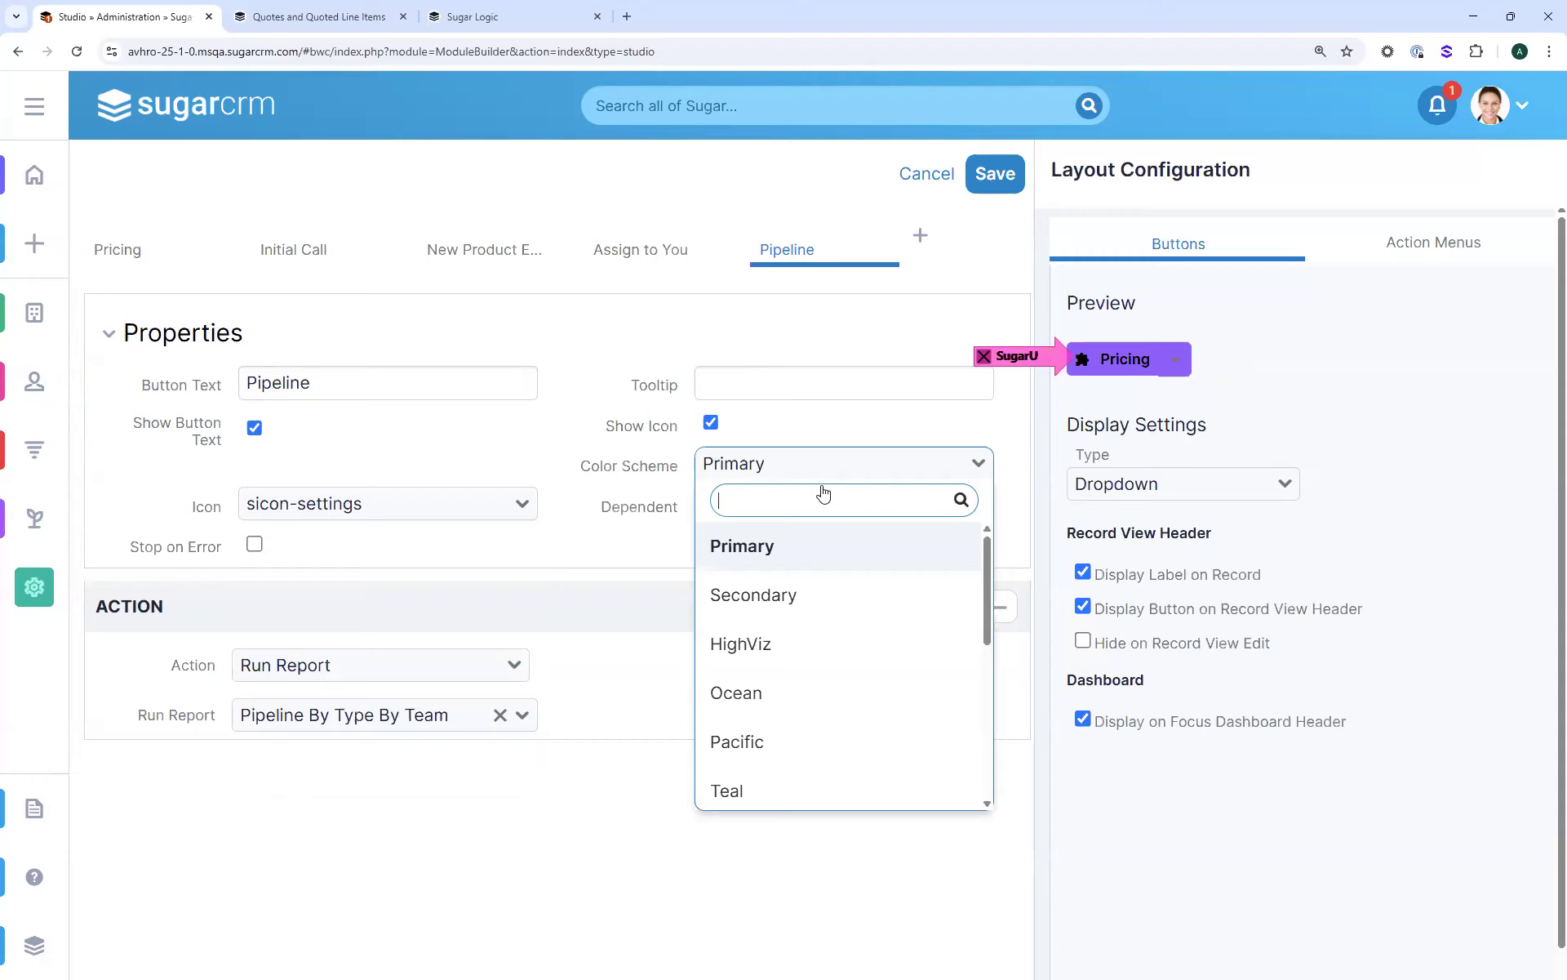
click(762, 642)
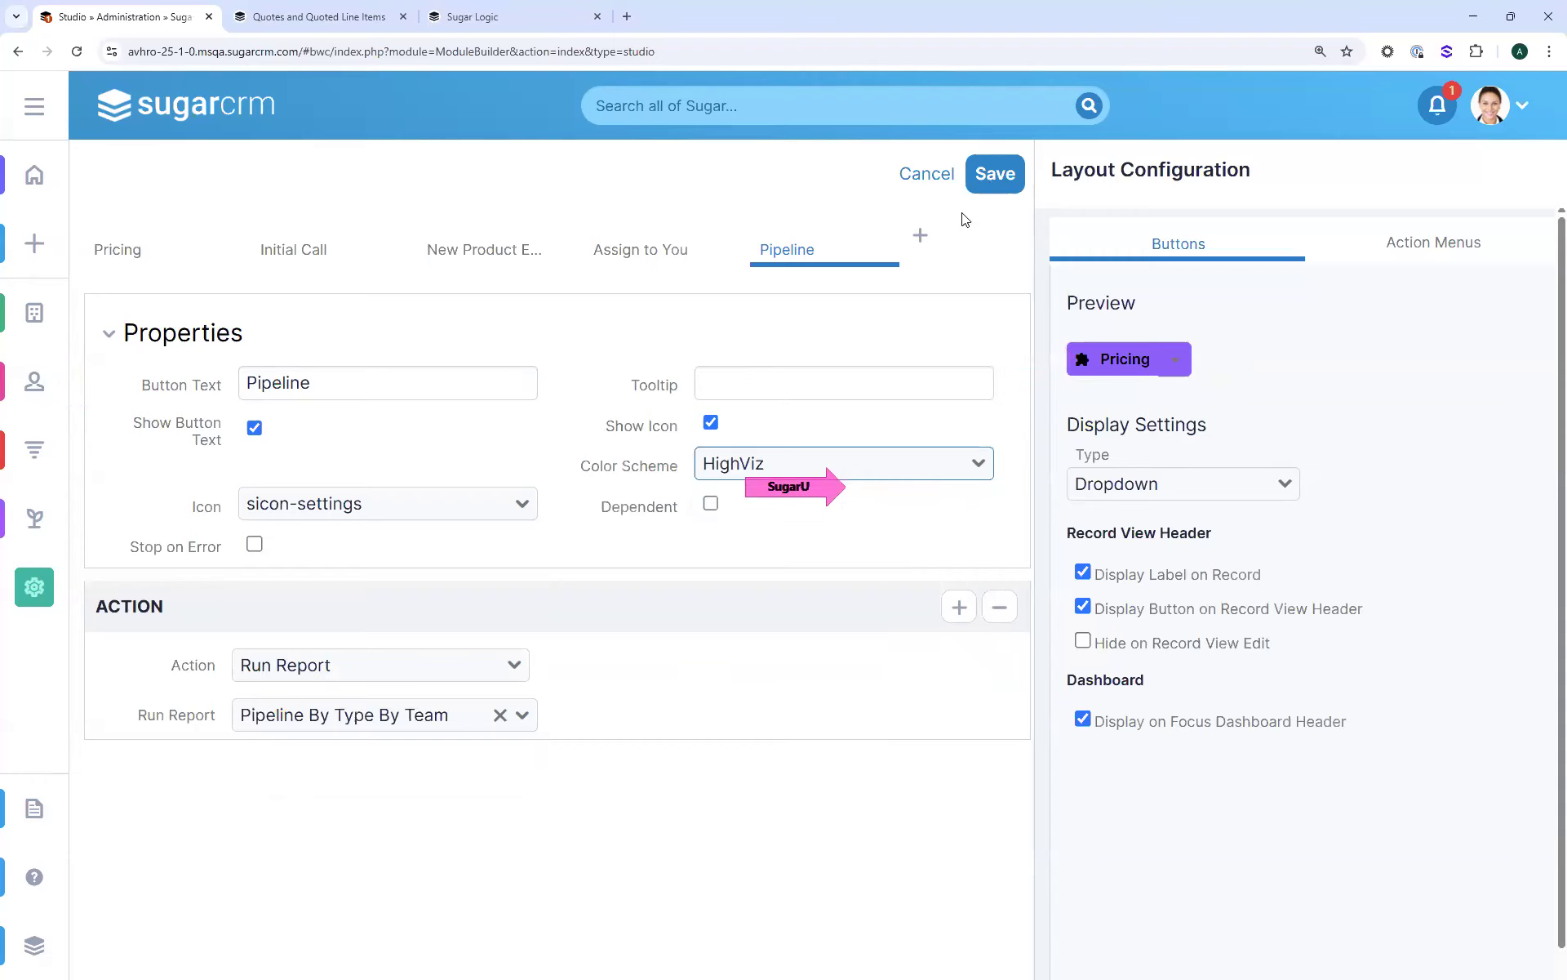
Add a sixth button with an Update Record action
click(920, 237)
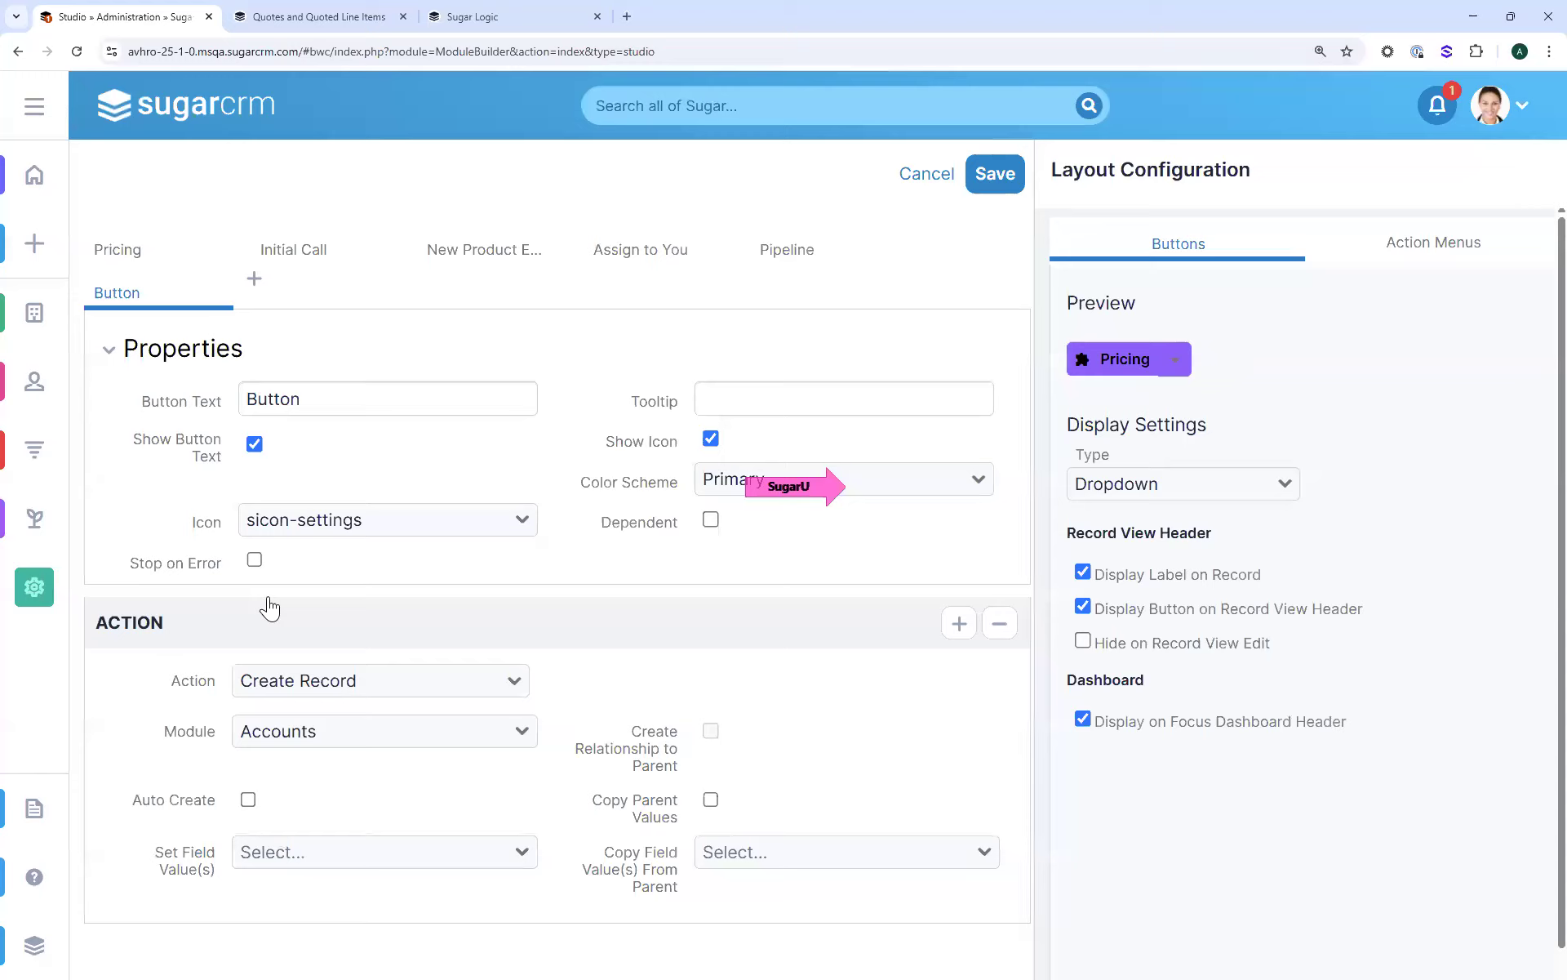
click(266, 686)
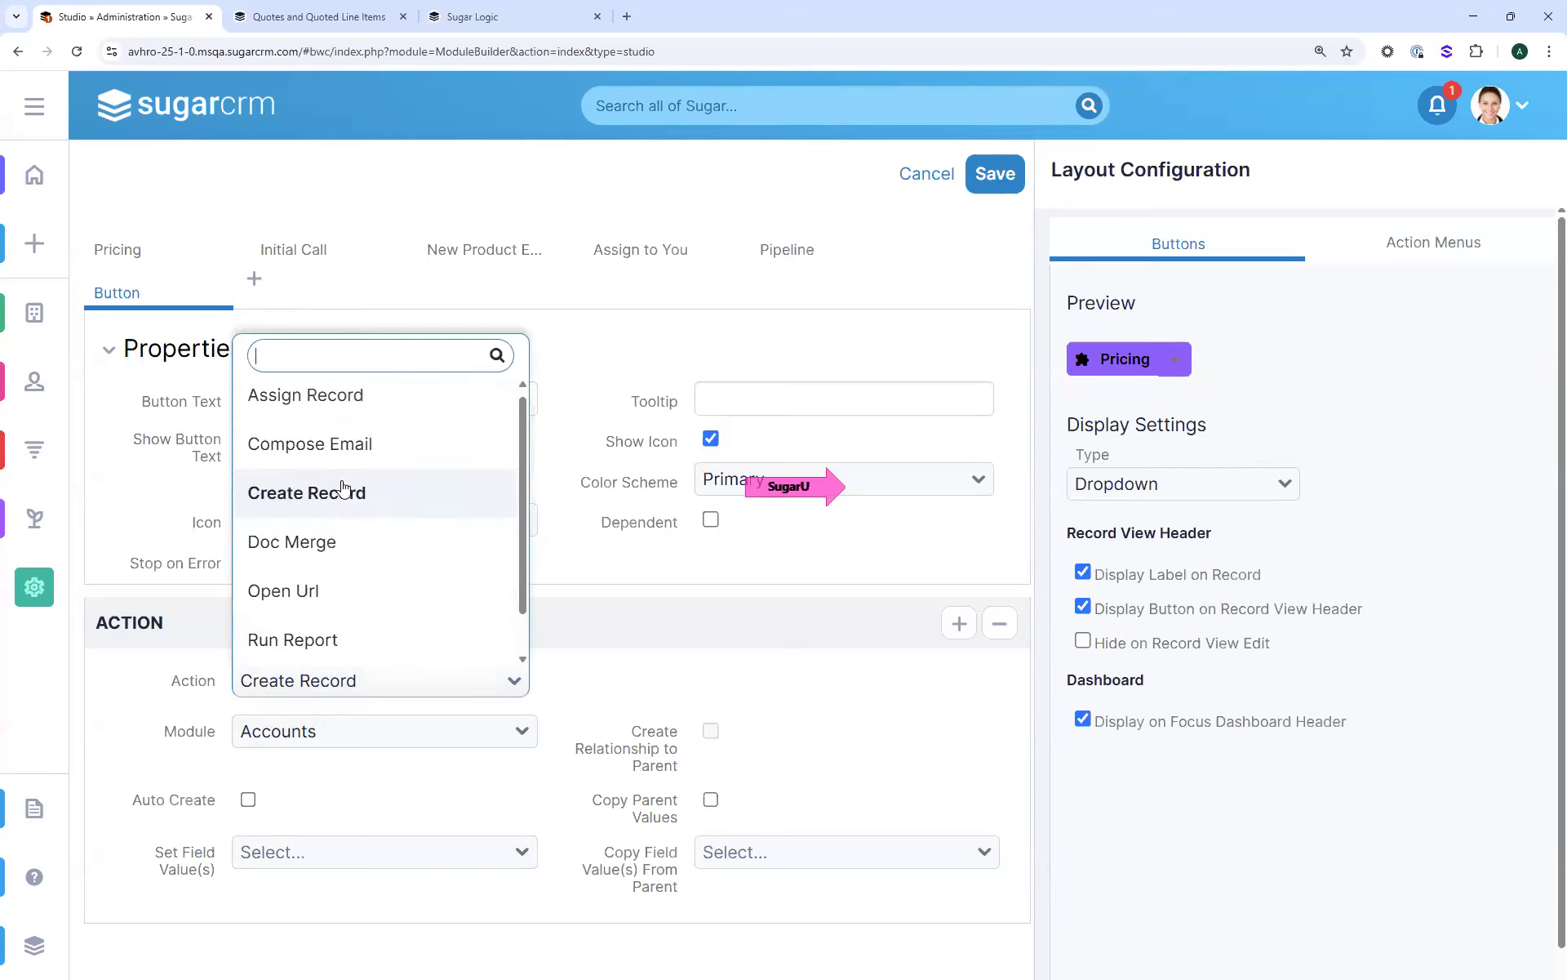
scroll(317, 635, down, 1)
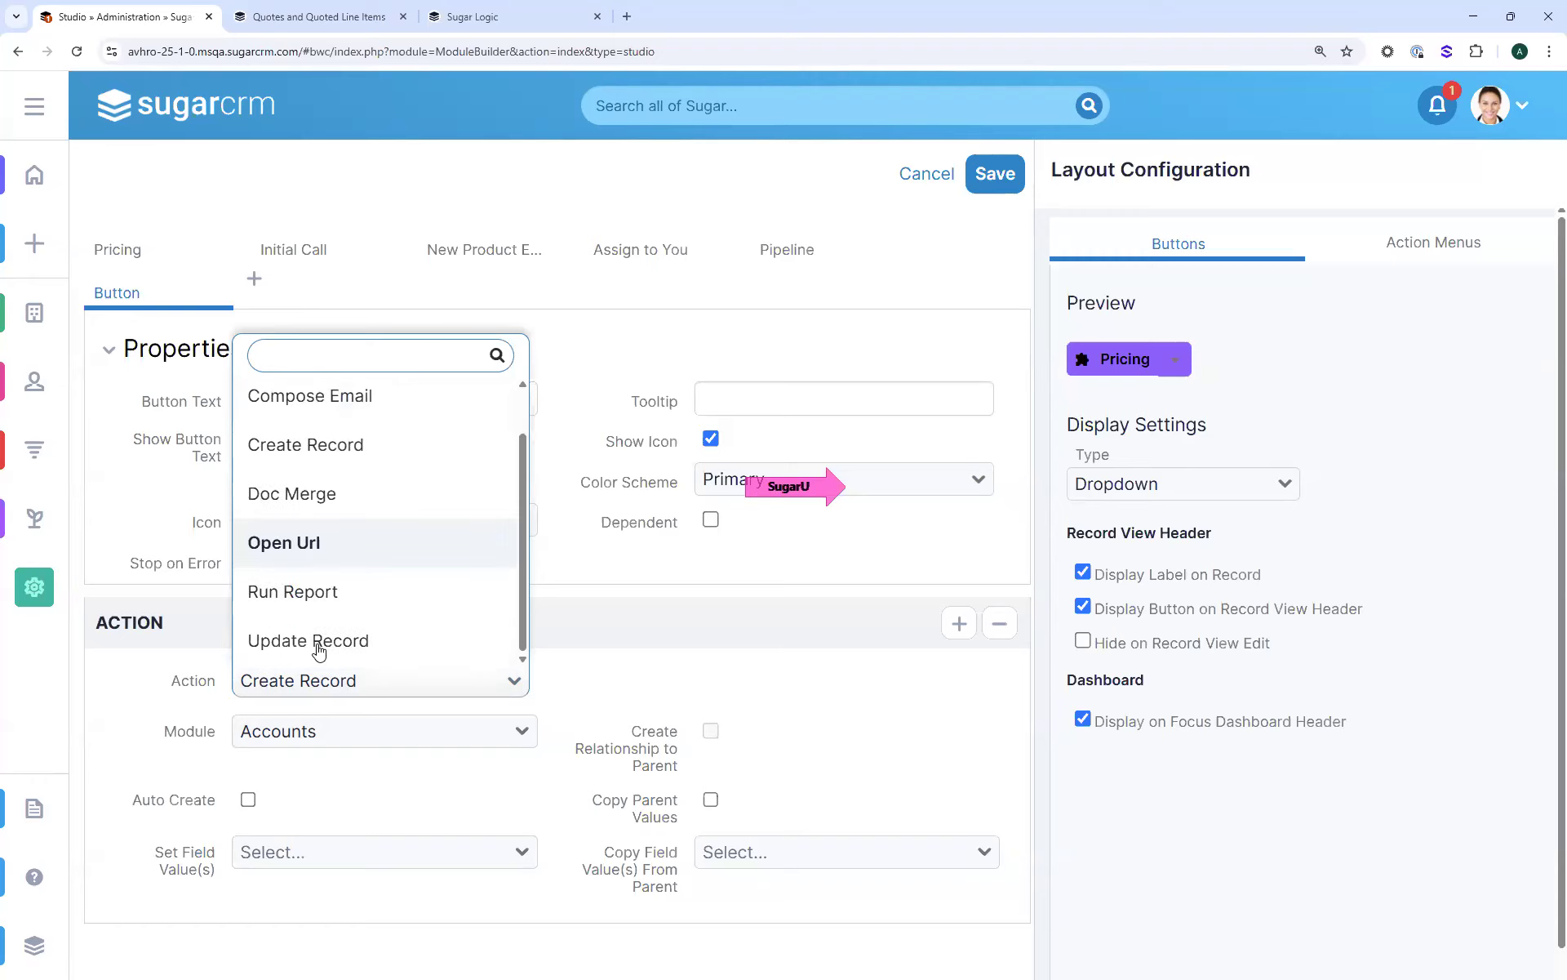
click(317, 640)
Add the Status field to the sixth button's Update Record action and set its value to Dead
click(338, 738)
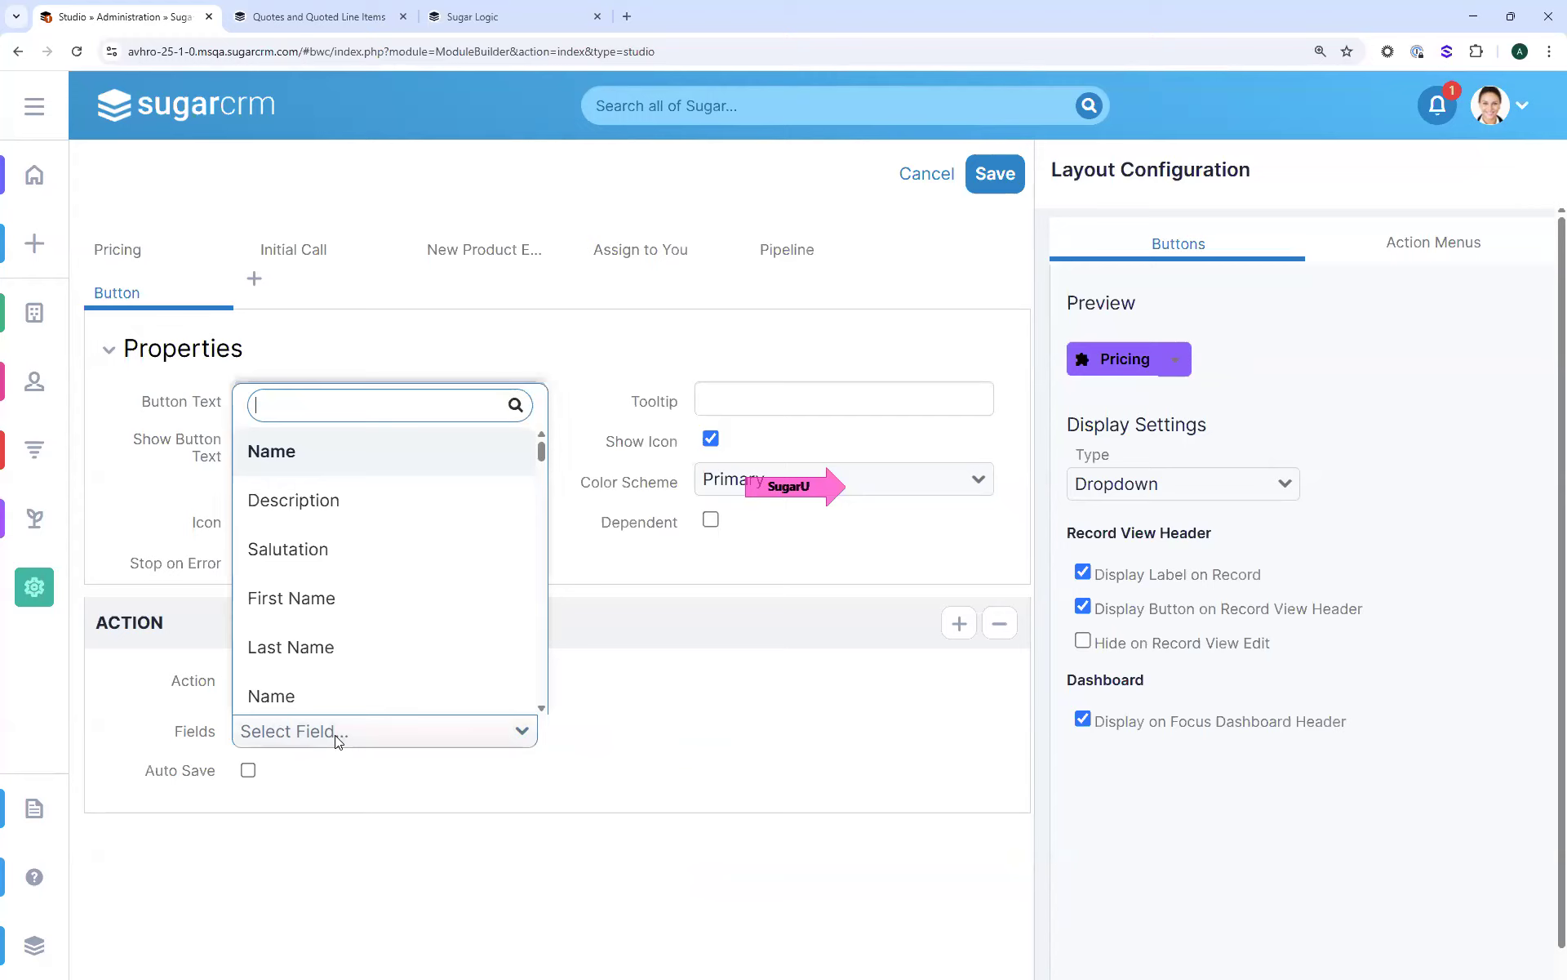
text(statu)
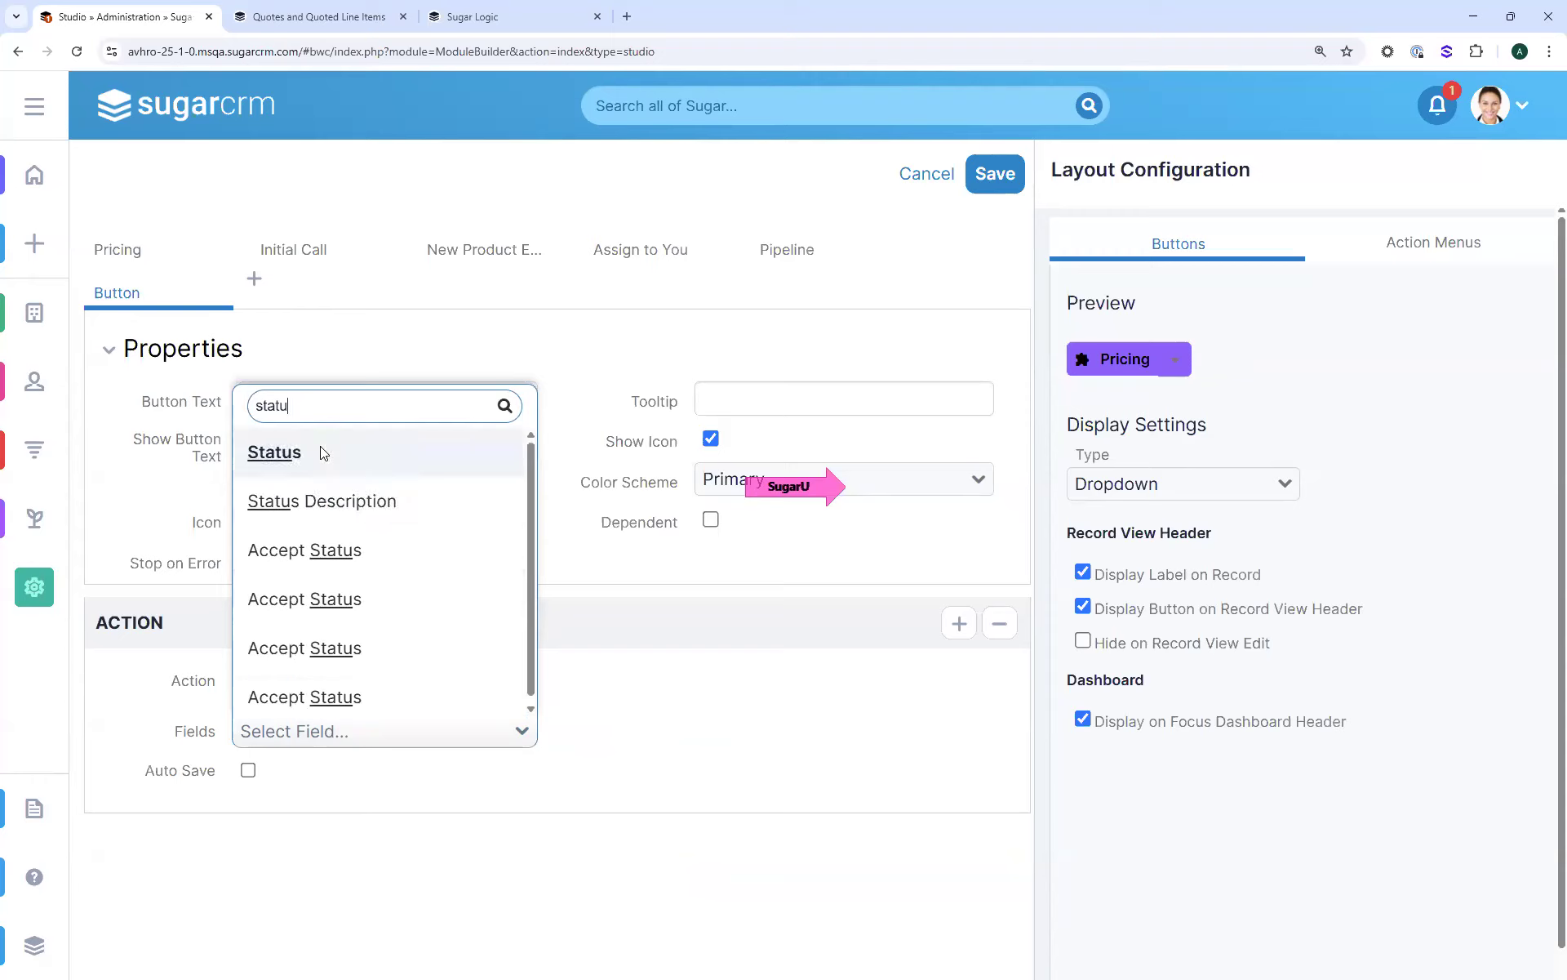
click(324, 453)
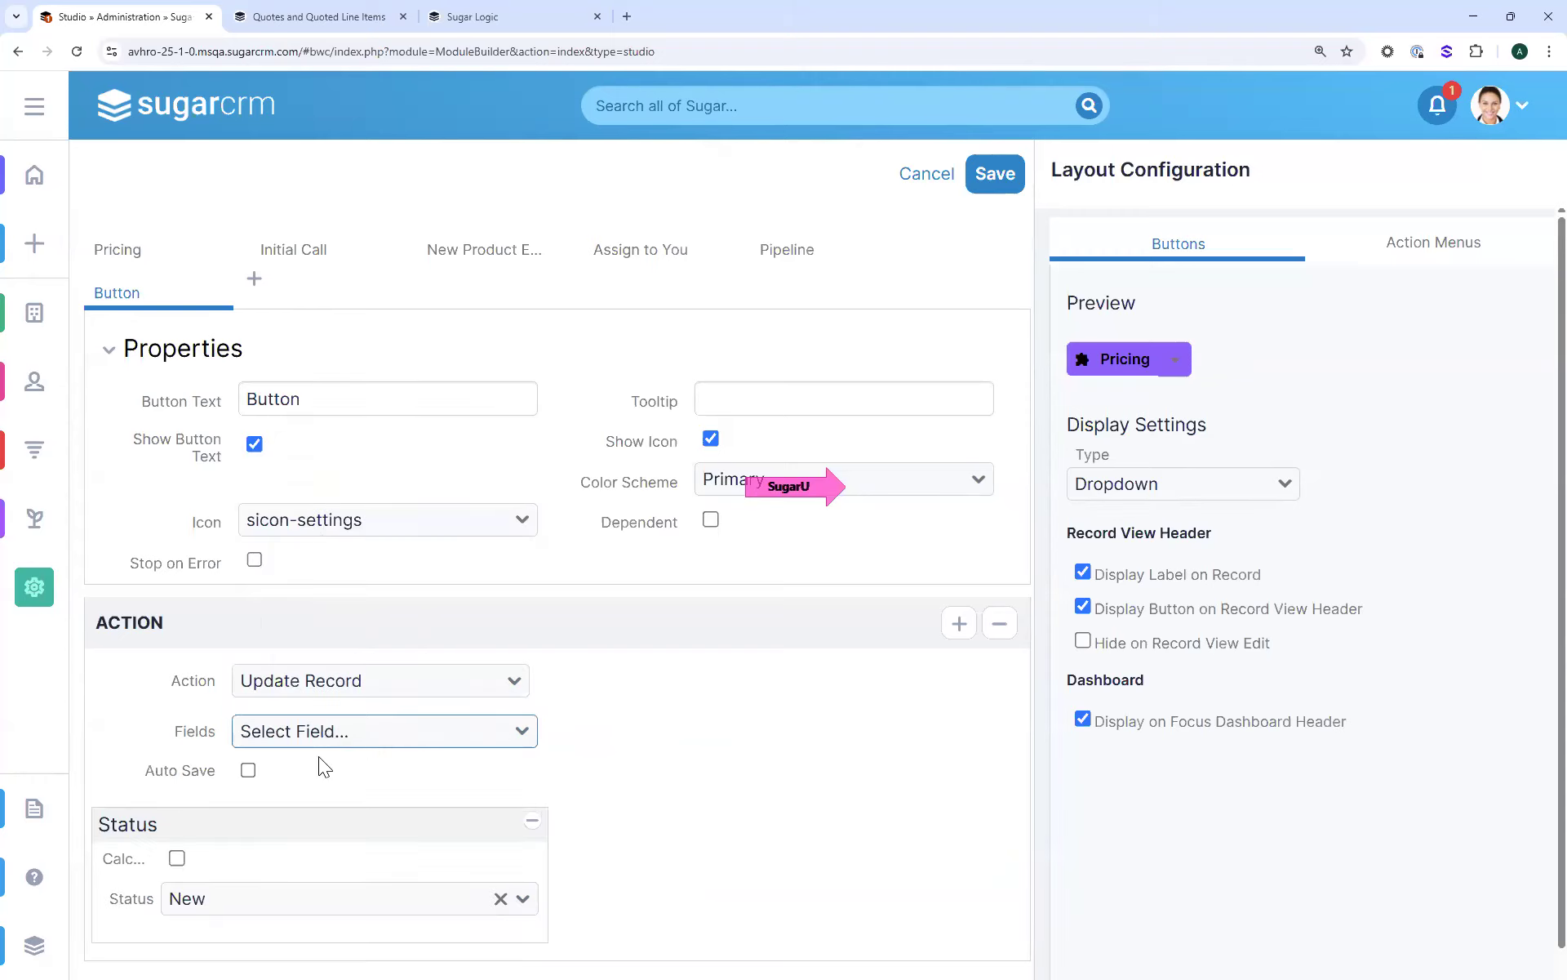
click(227, 923)
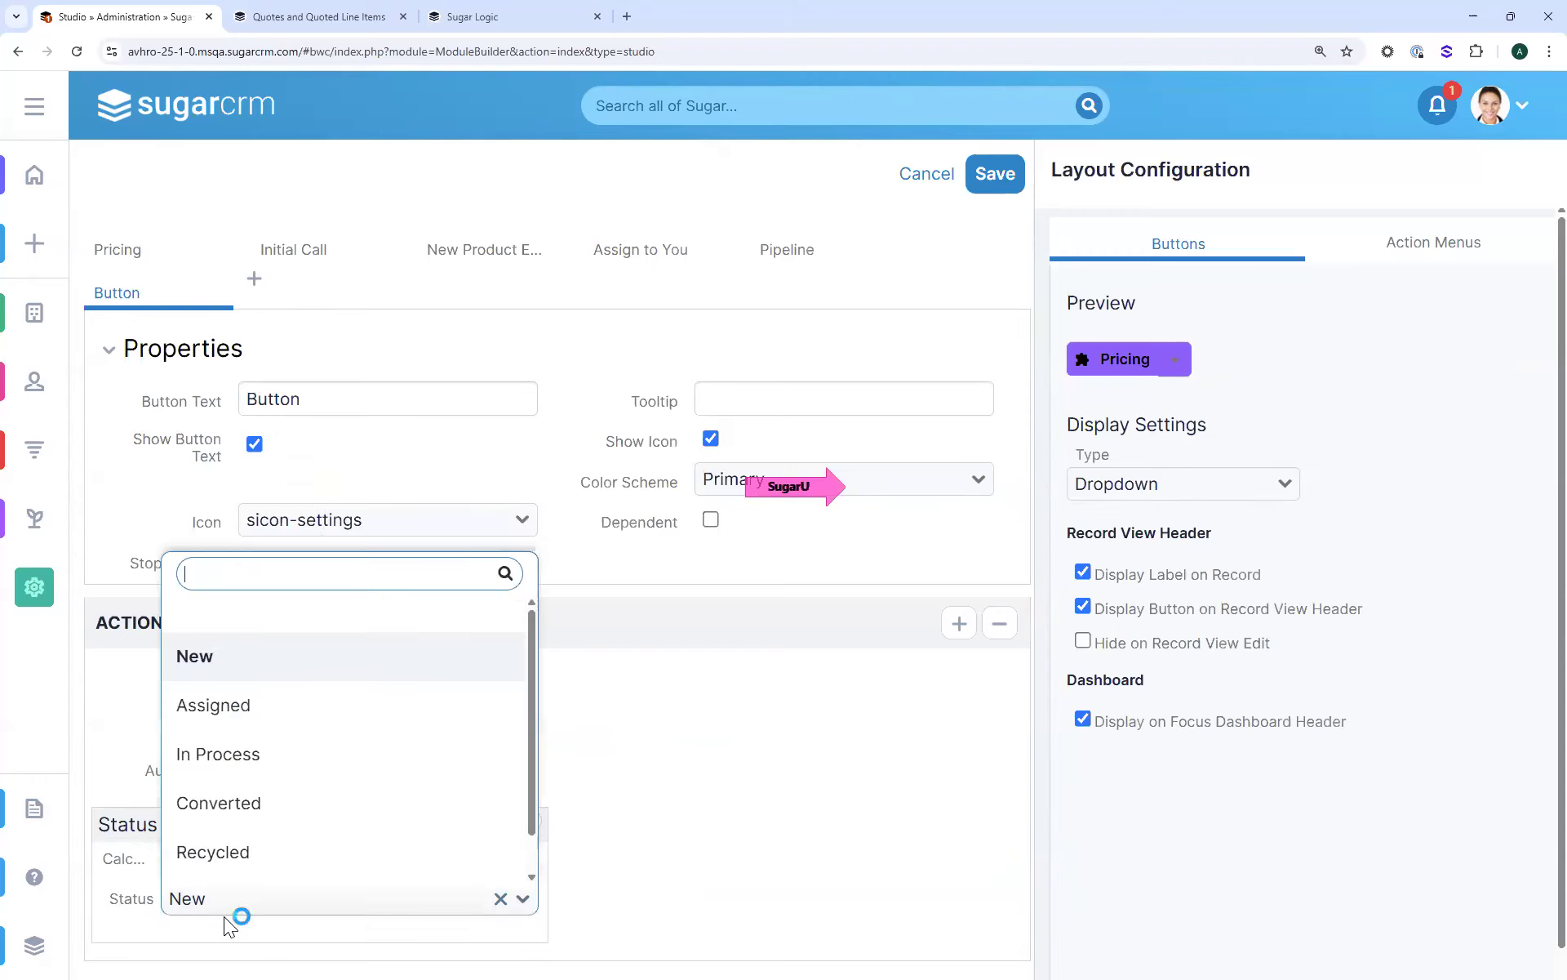
scroll(433, 745, down, 1)
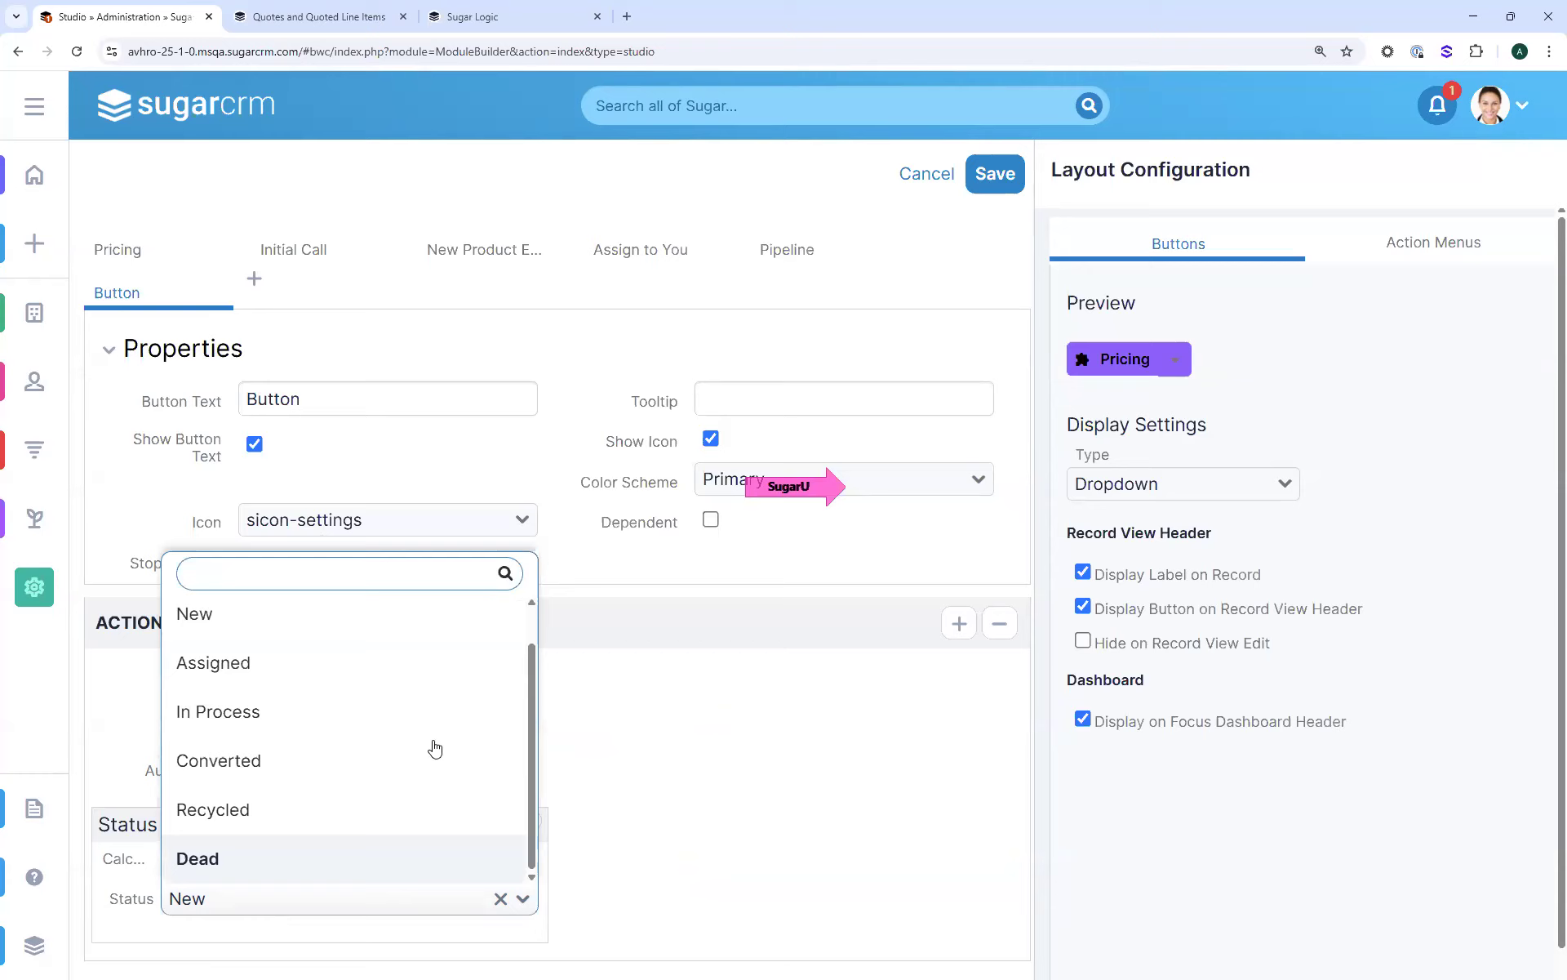
click(362, 863)
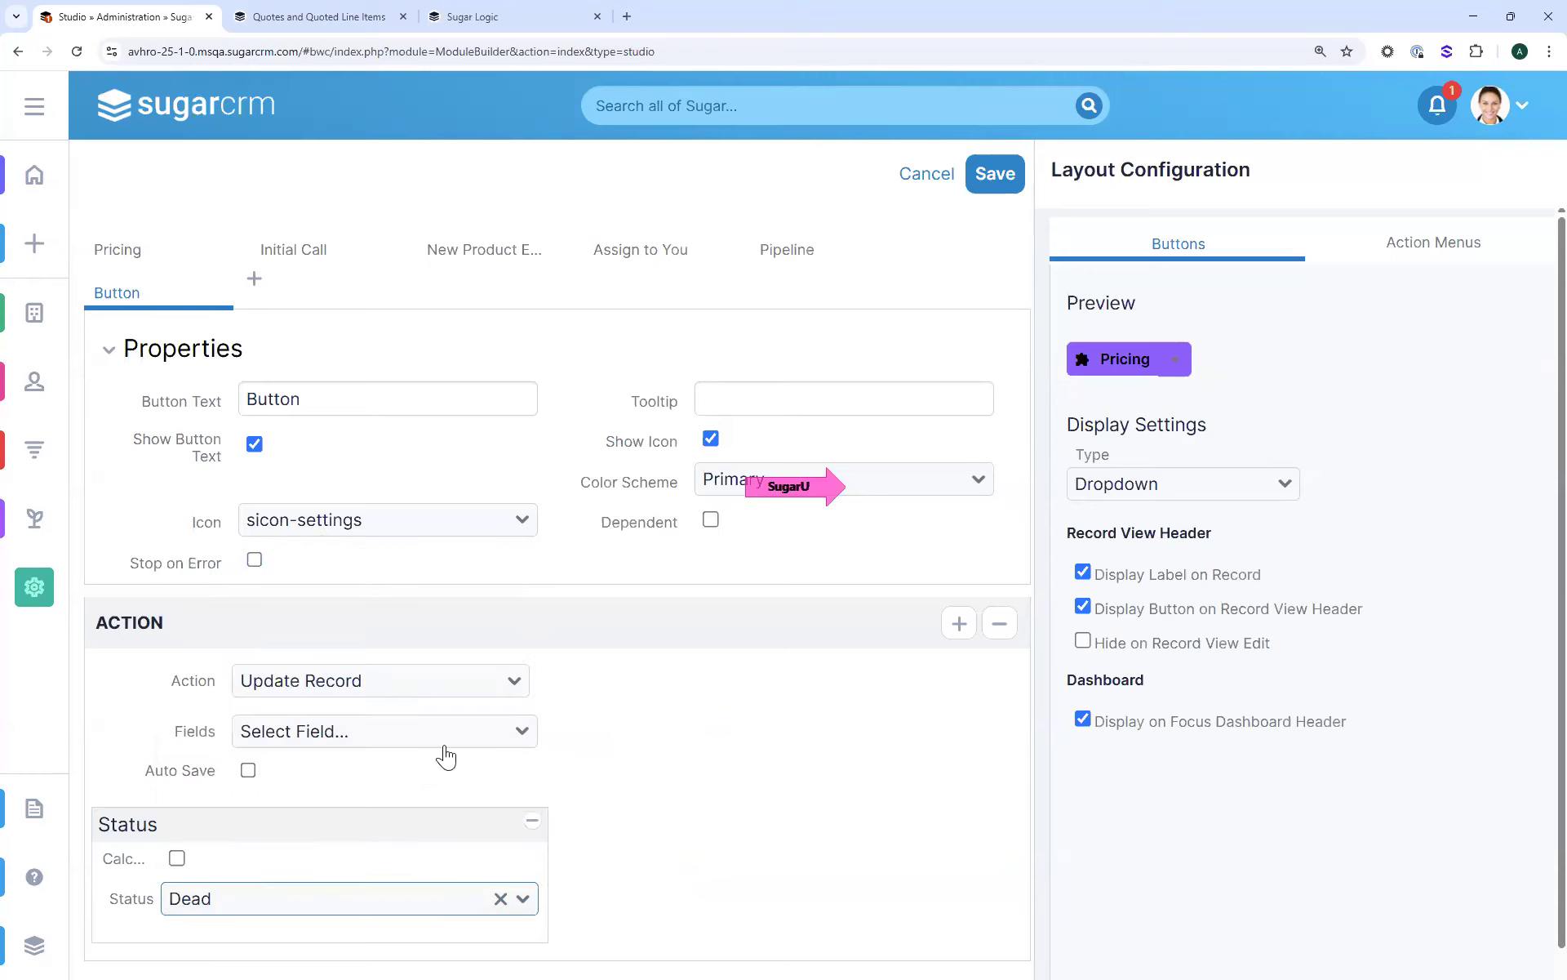
Set the sixth button's text to "Dead Status"
click(165, 401)
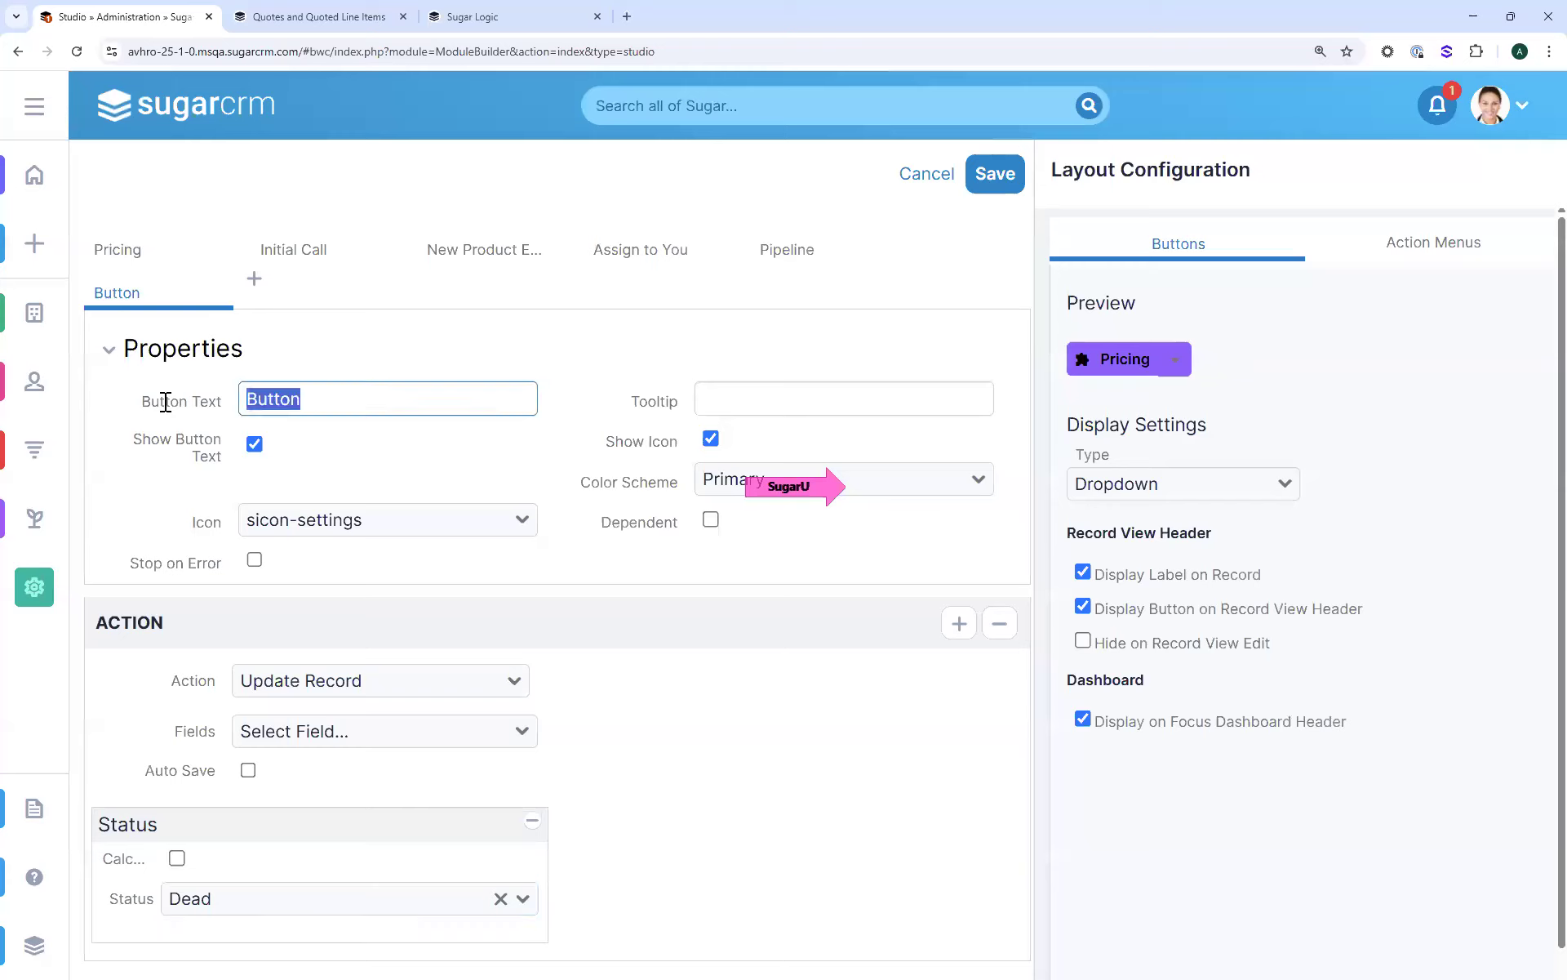
text(Dead)
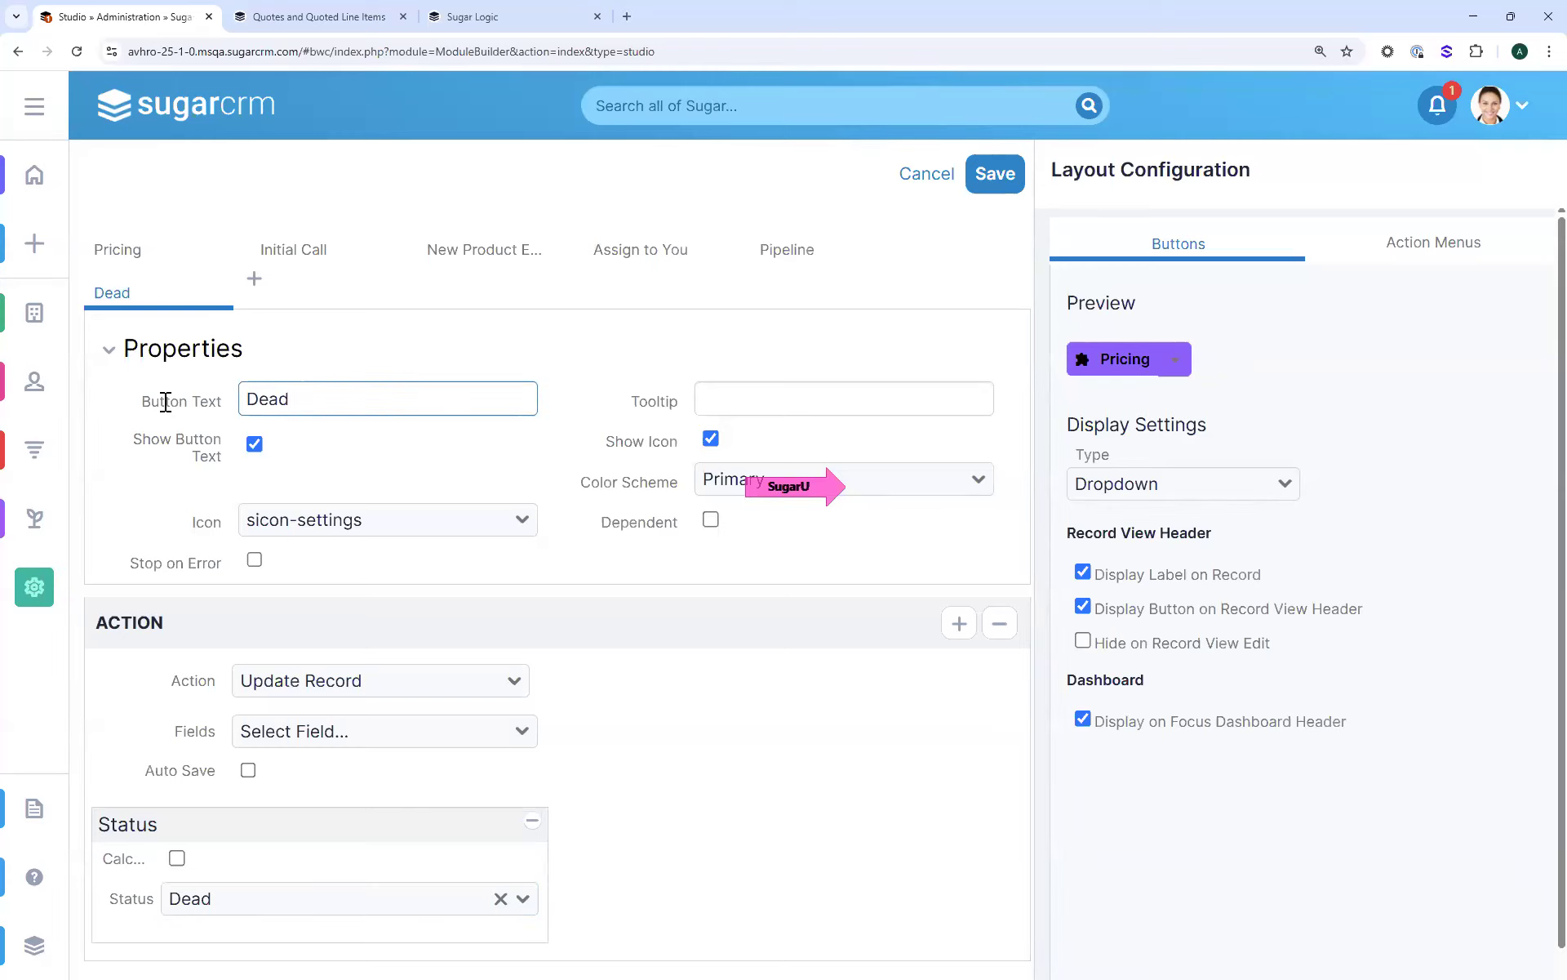
key(BackSpace)
key(BackSpace)
key(BackSpace)
key(BackSpace)
text(Stat)
key(BackSpace)
key(BackSpace)
key(BackSpace)
key(BackSpace)
text(Dead Status)
Set the Dead Status button's icon to sicon-refresh and its color scheme to Ocean
click(373, 537)
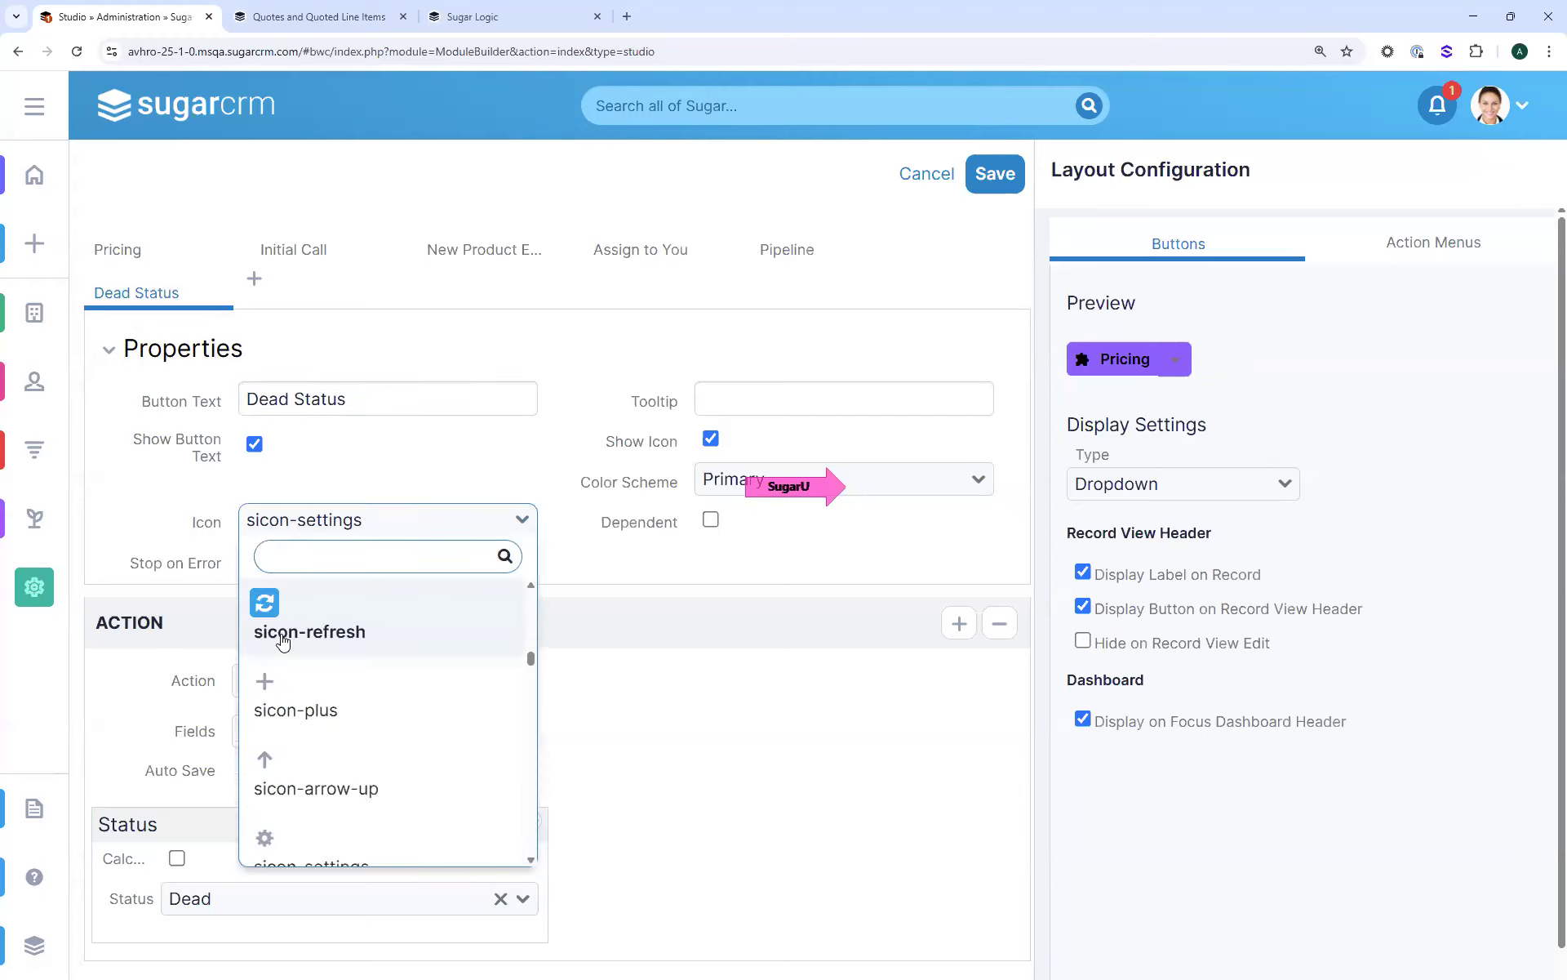
key(Return)
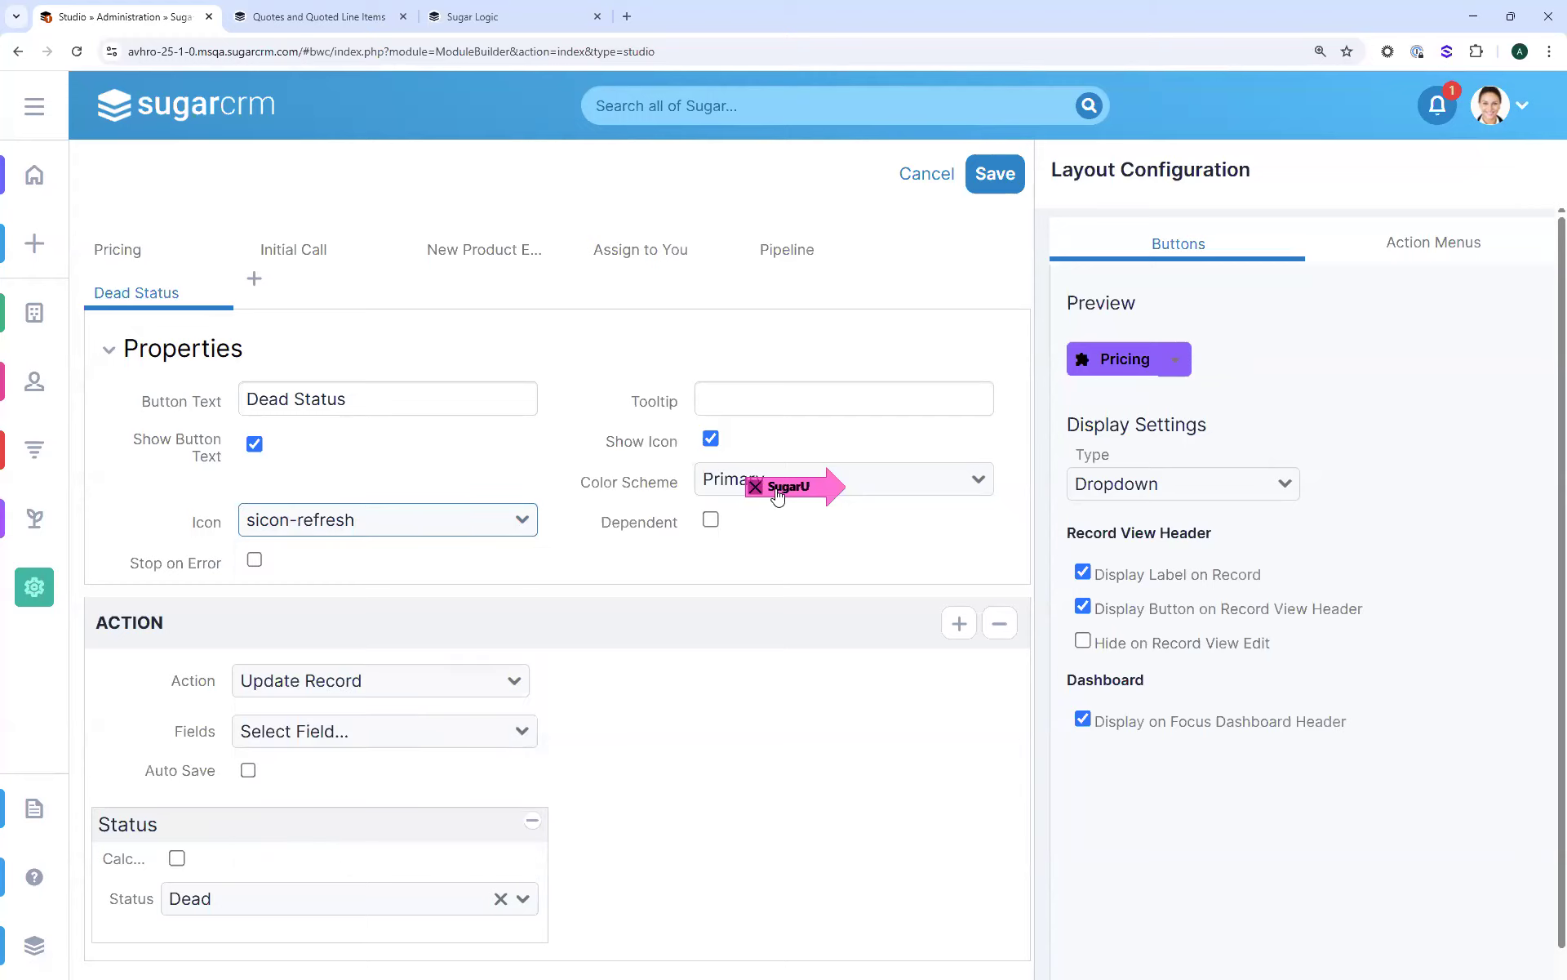
click(874, 487)
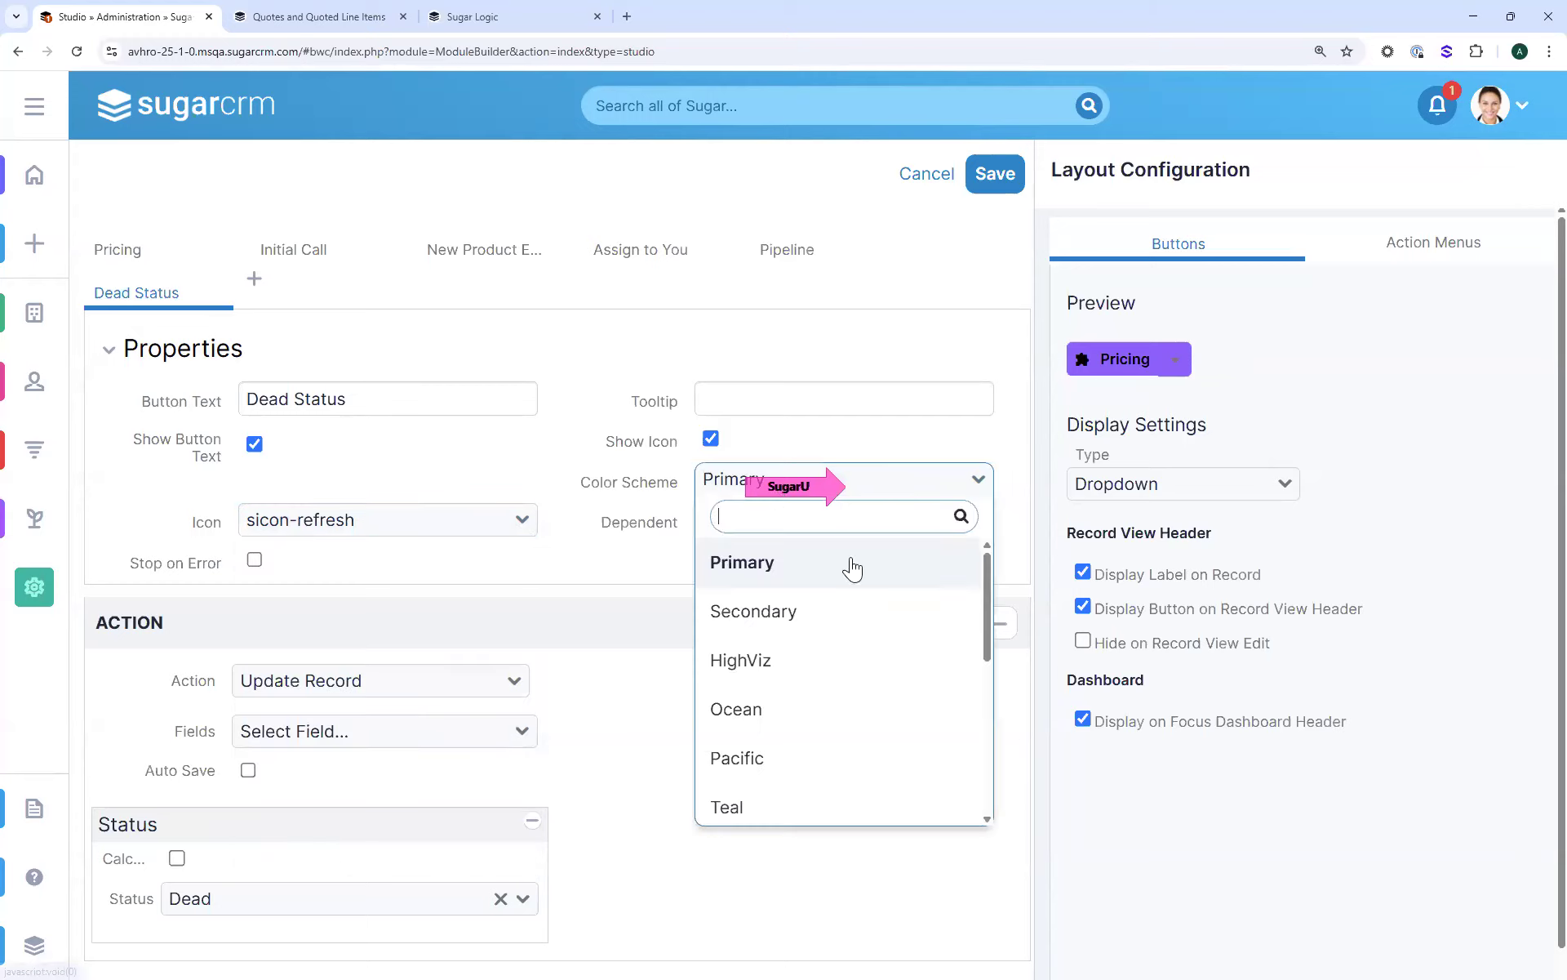
click(781, 712)
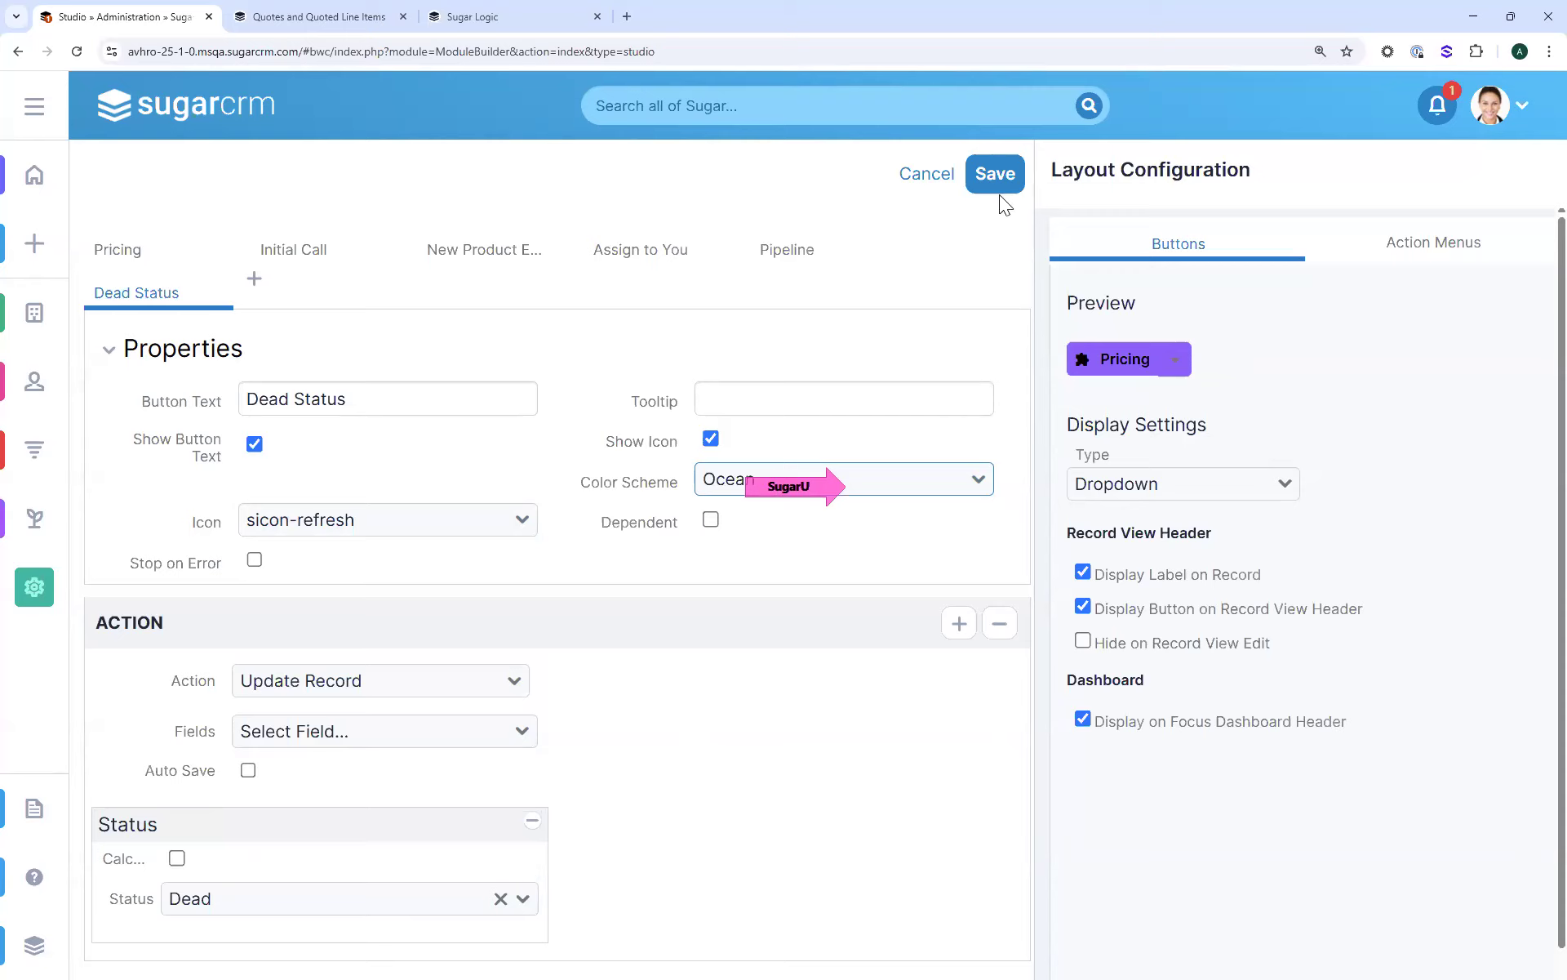
Preview the button dropdown, then save the button configuration and the lead_buttons field
click(1173, 369)
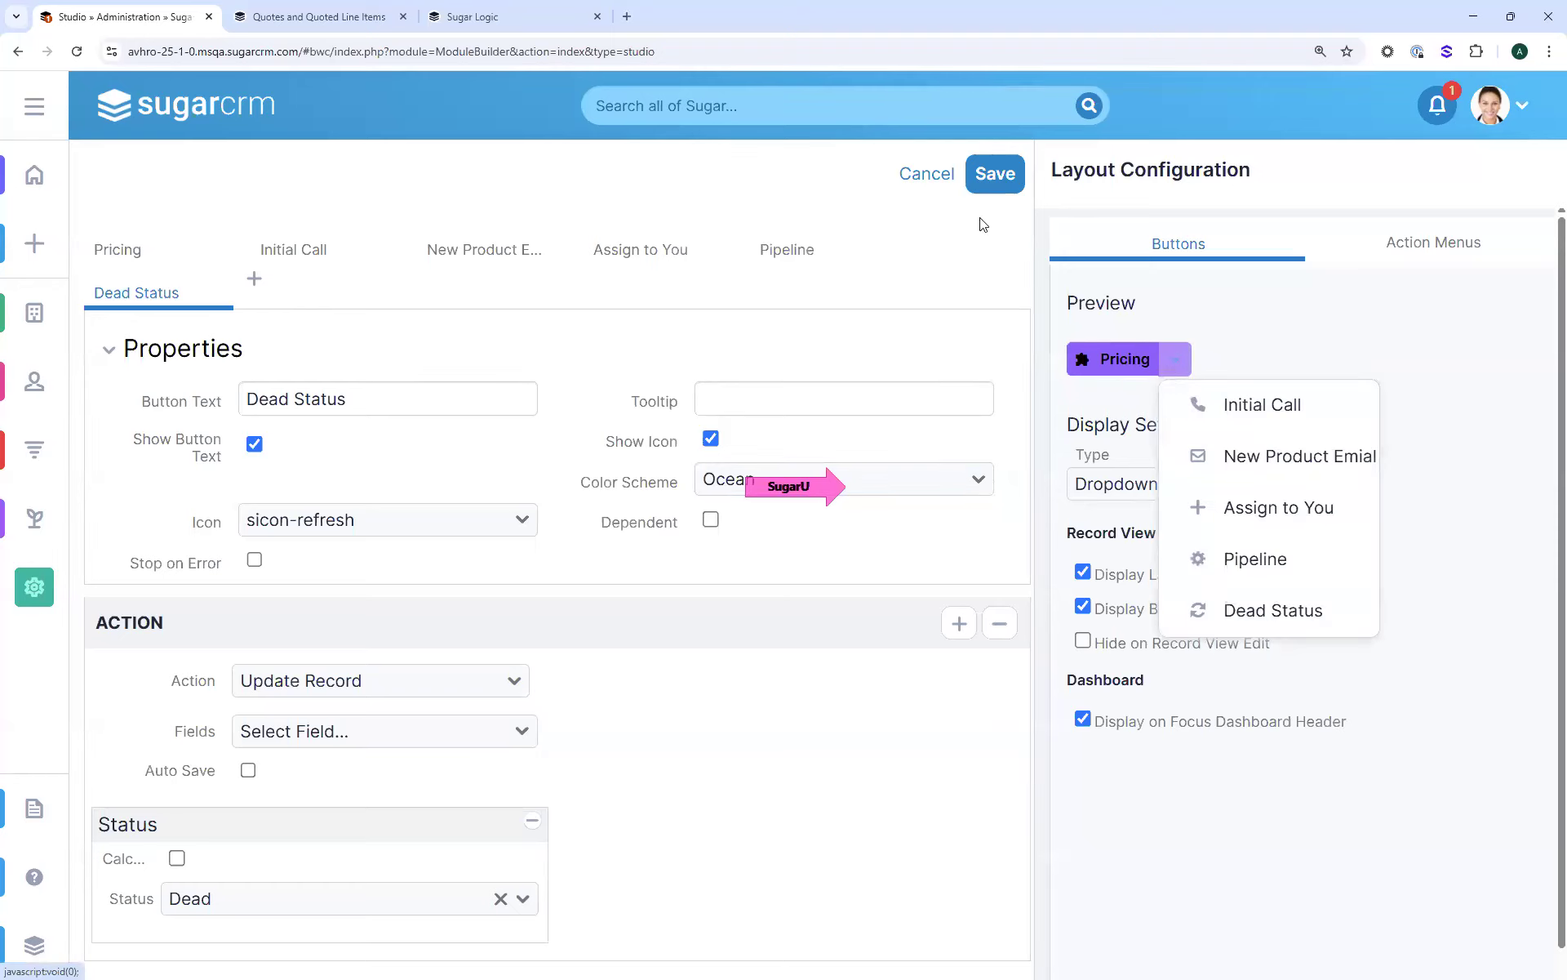
click(998, 189)
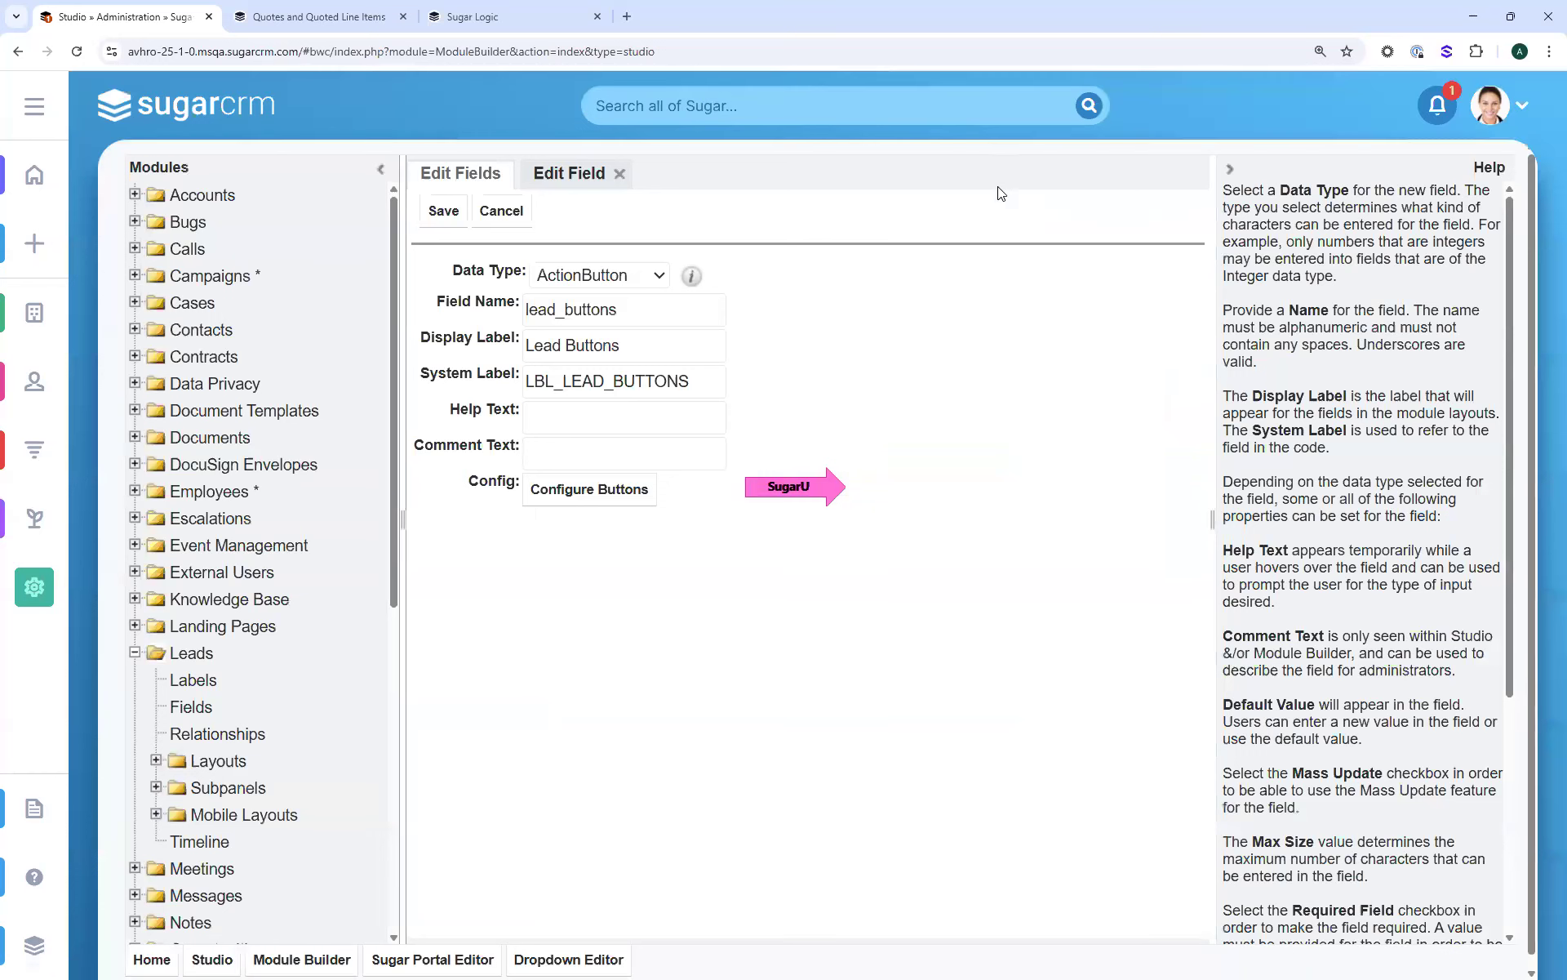
click(449, 217)
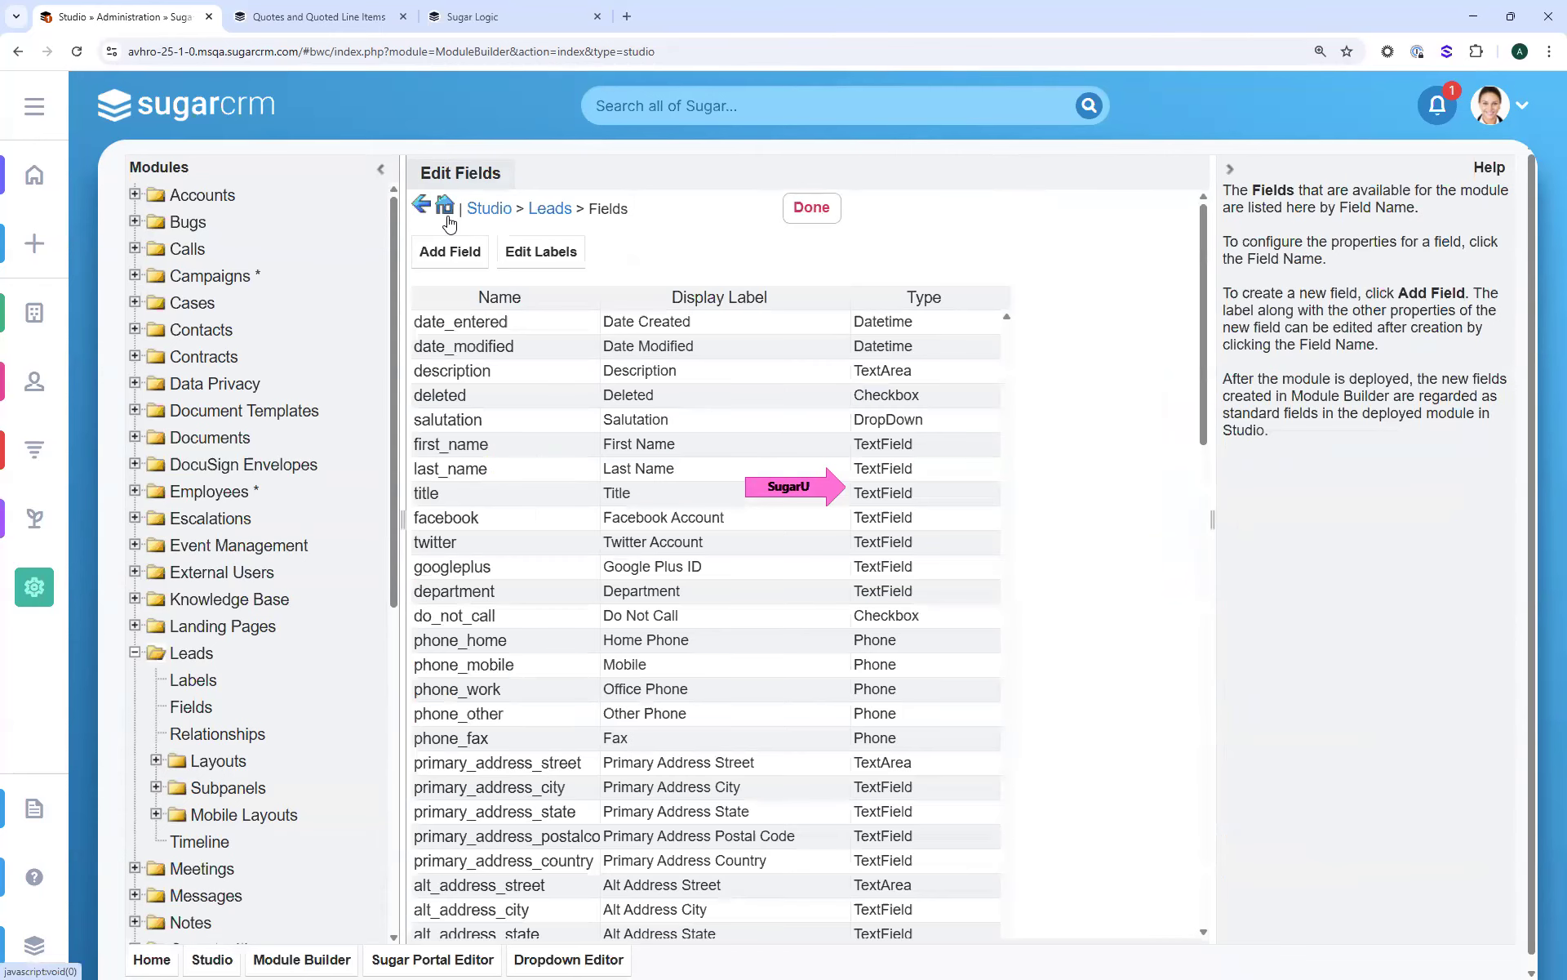
Open the Leads Record View layout and add a new row below Website in the Business Card panel
click(156, 760)
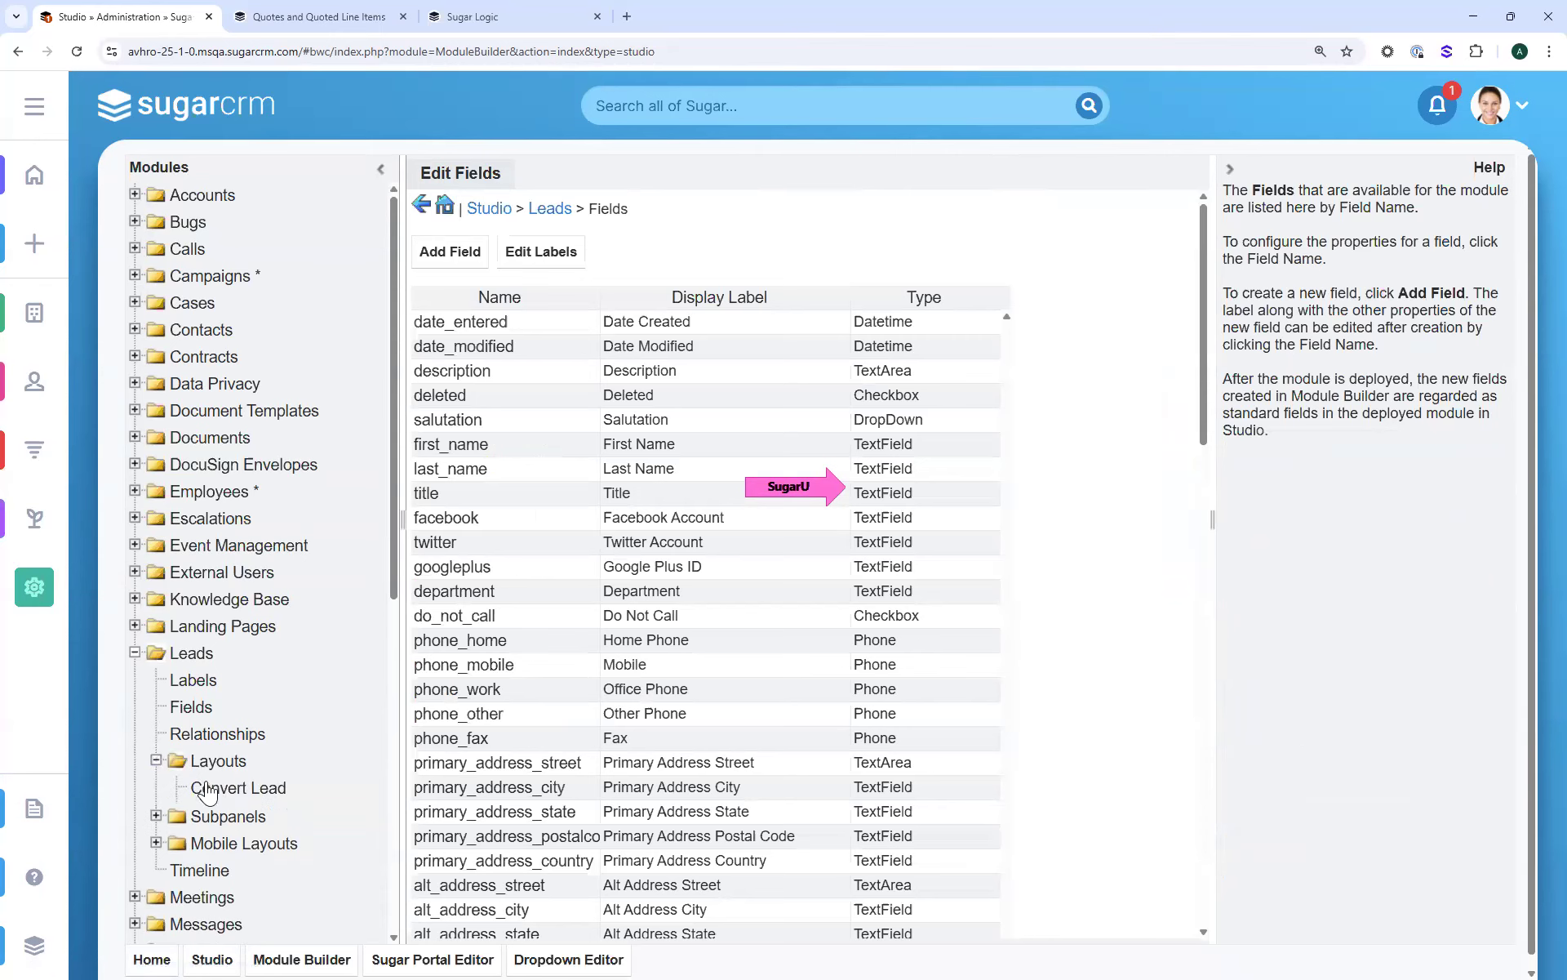
click(235, 814)
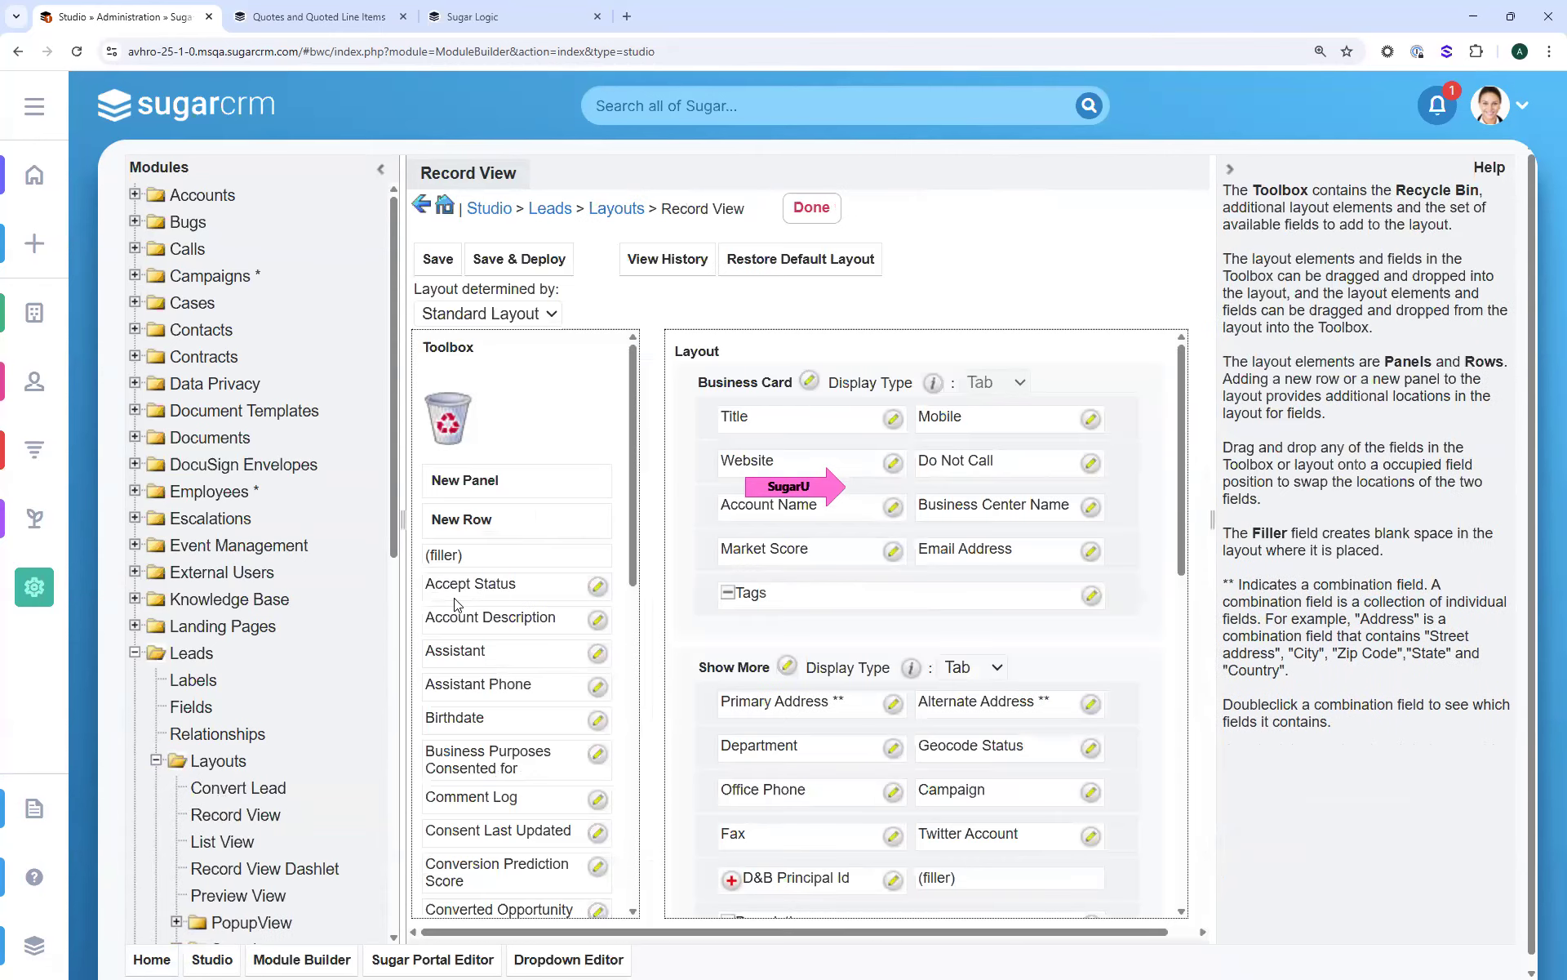
drag(473, 519, 841, 502)
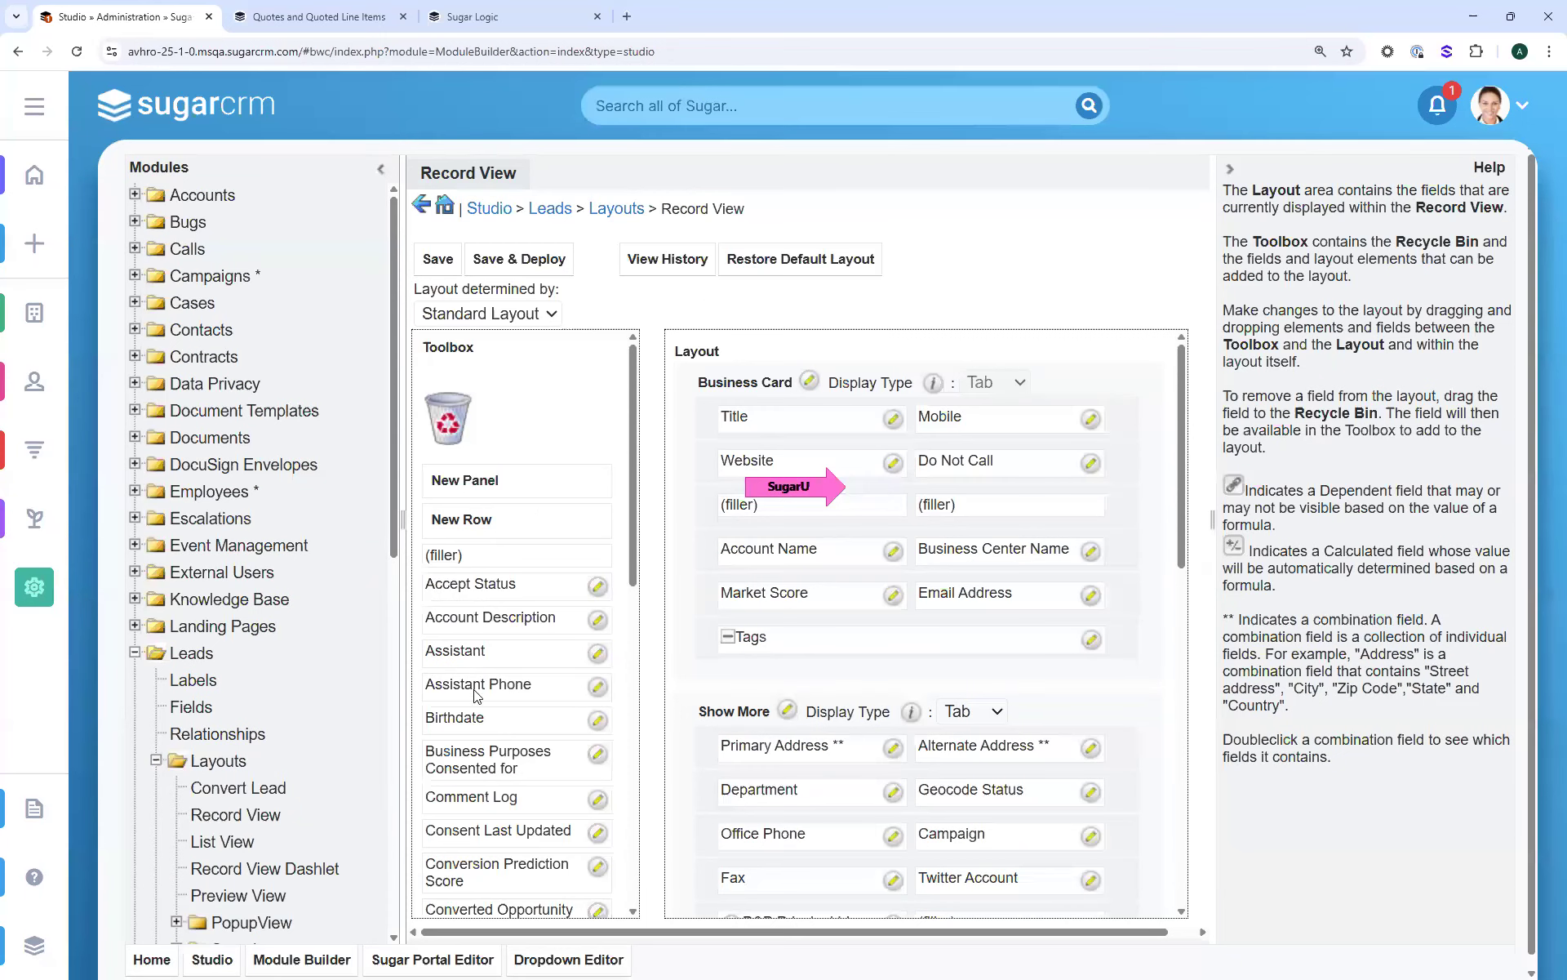
Place the Lead Buttons field in the new Business Card row's first slot, then save and deploy the layout
scroll(477, 700, down, 10)
scroll(479, 705, up, 8)
scroll(479, 706, up, 3)
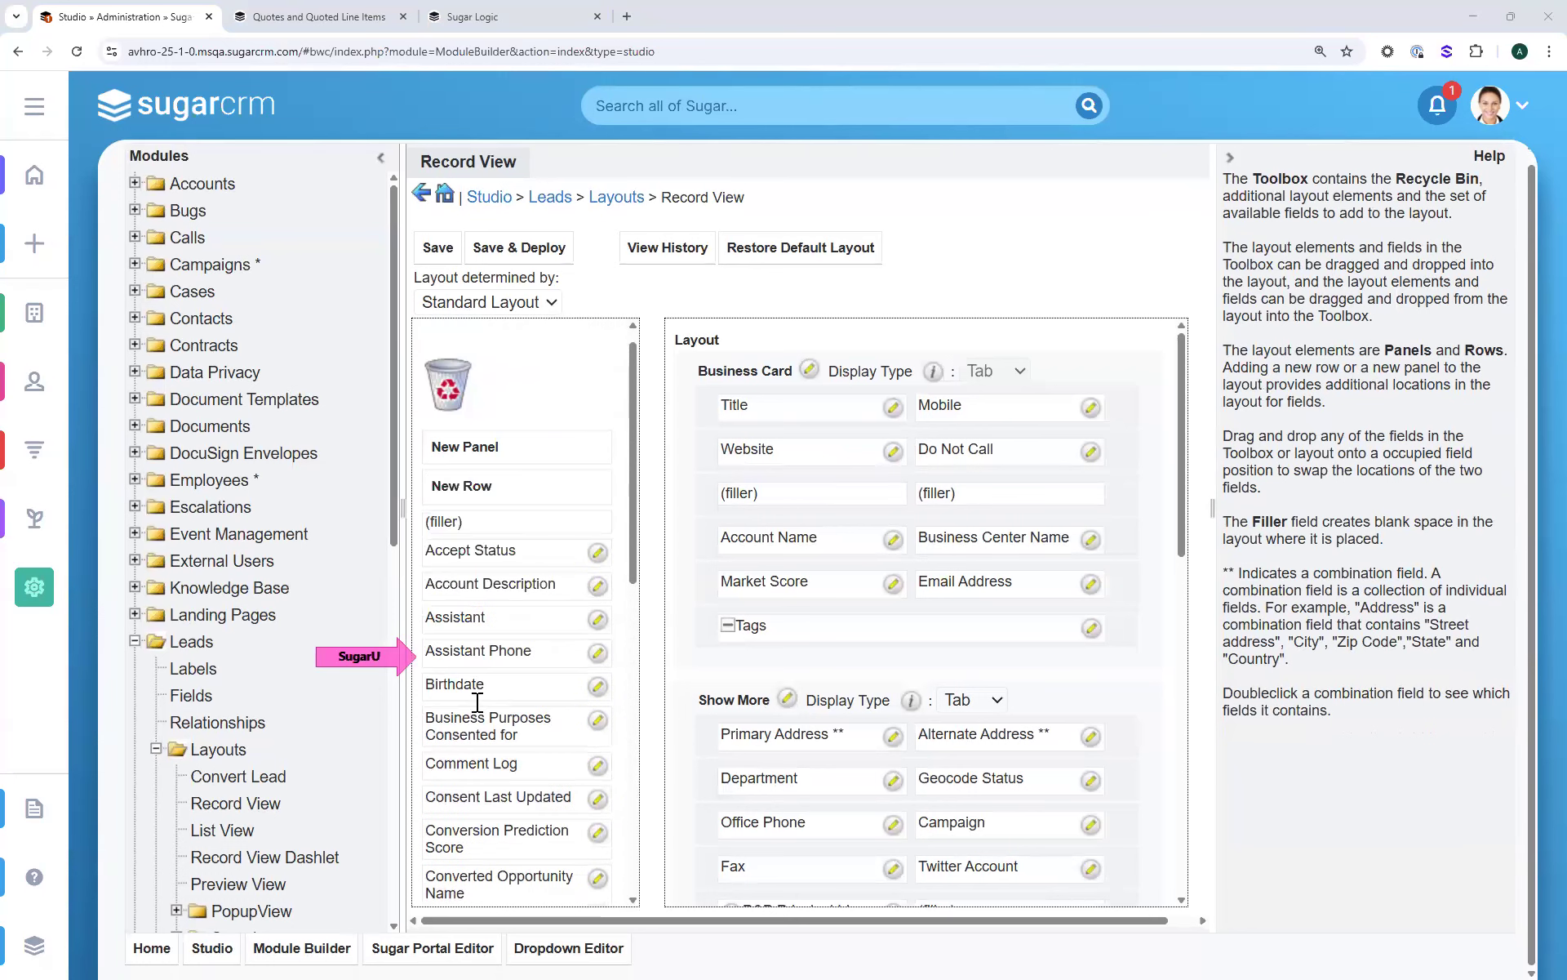
scroll(477, 702, down, 3)
drag(494, 817, 782, 491)
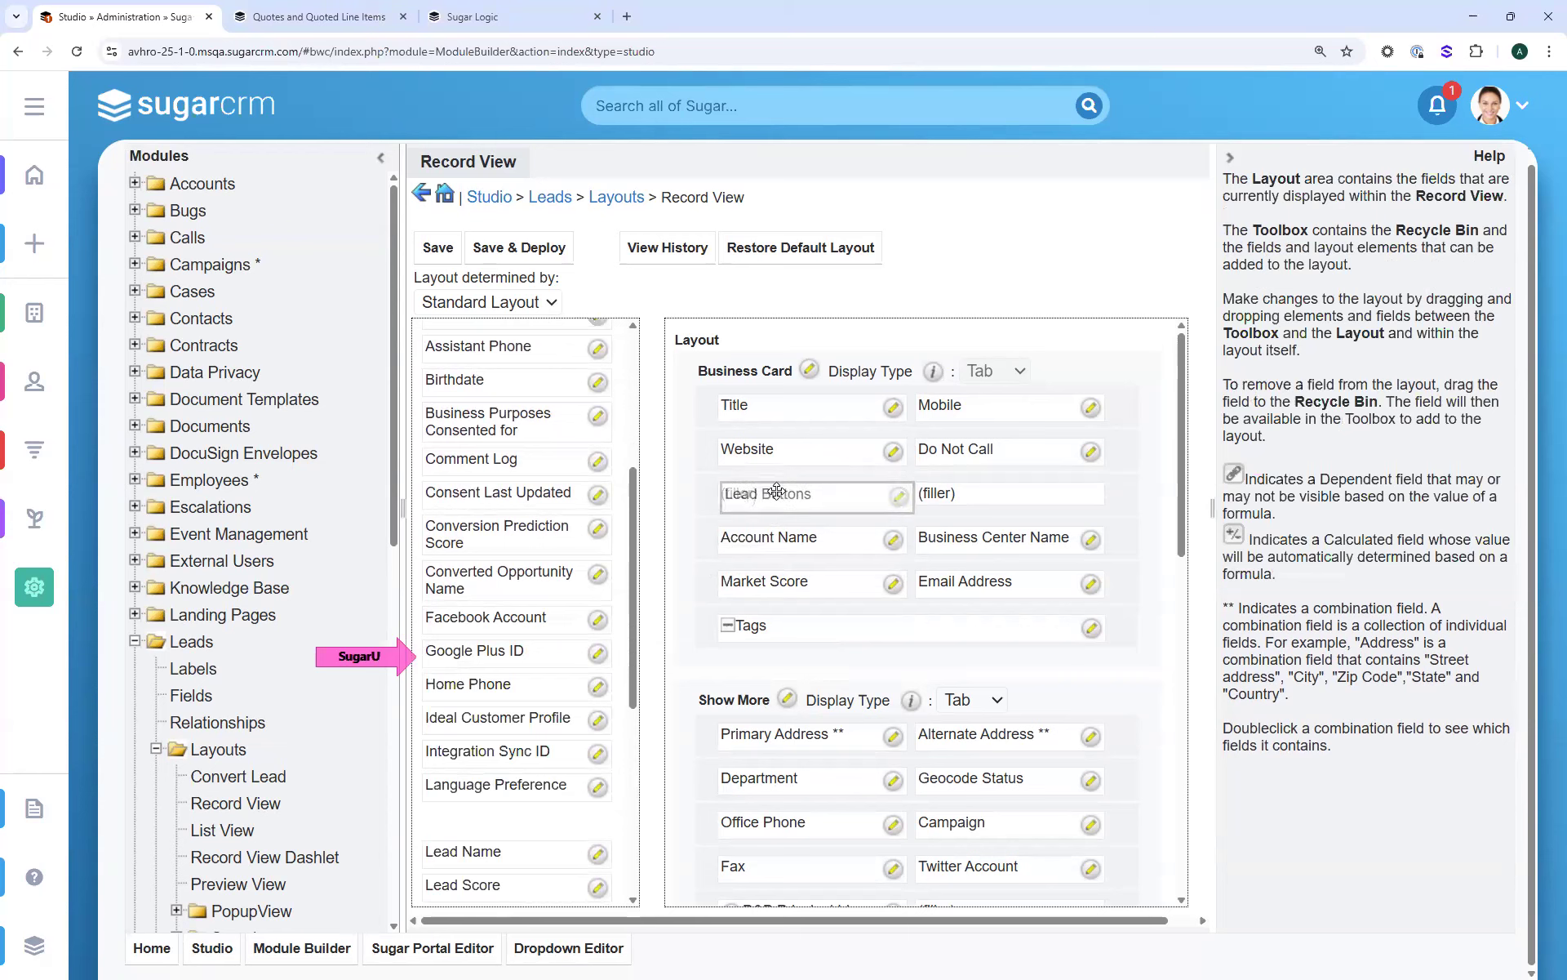
click(516, 240)
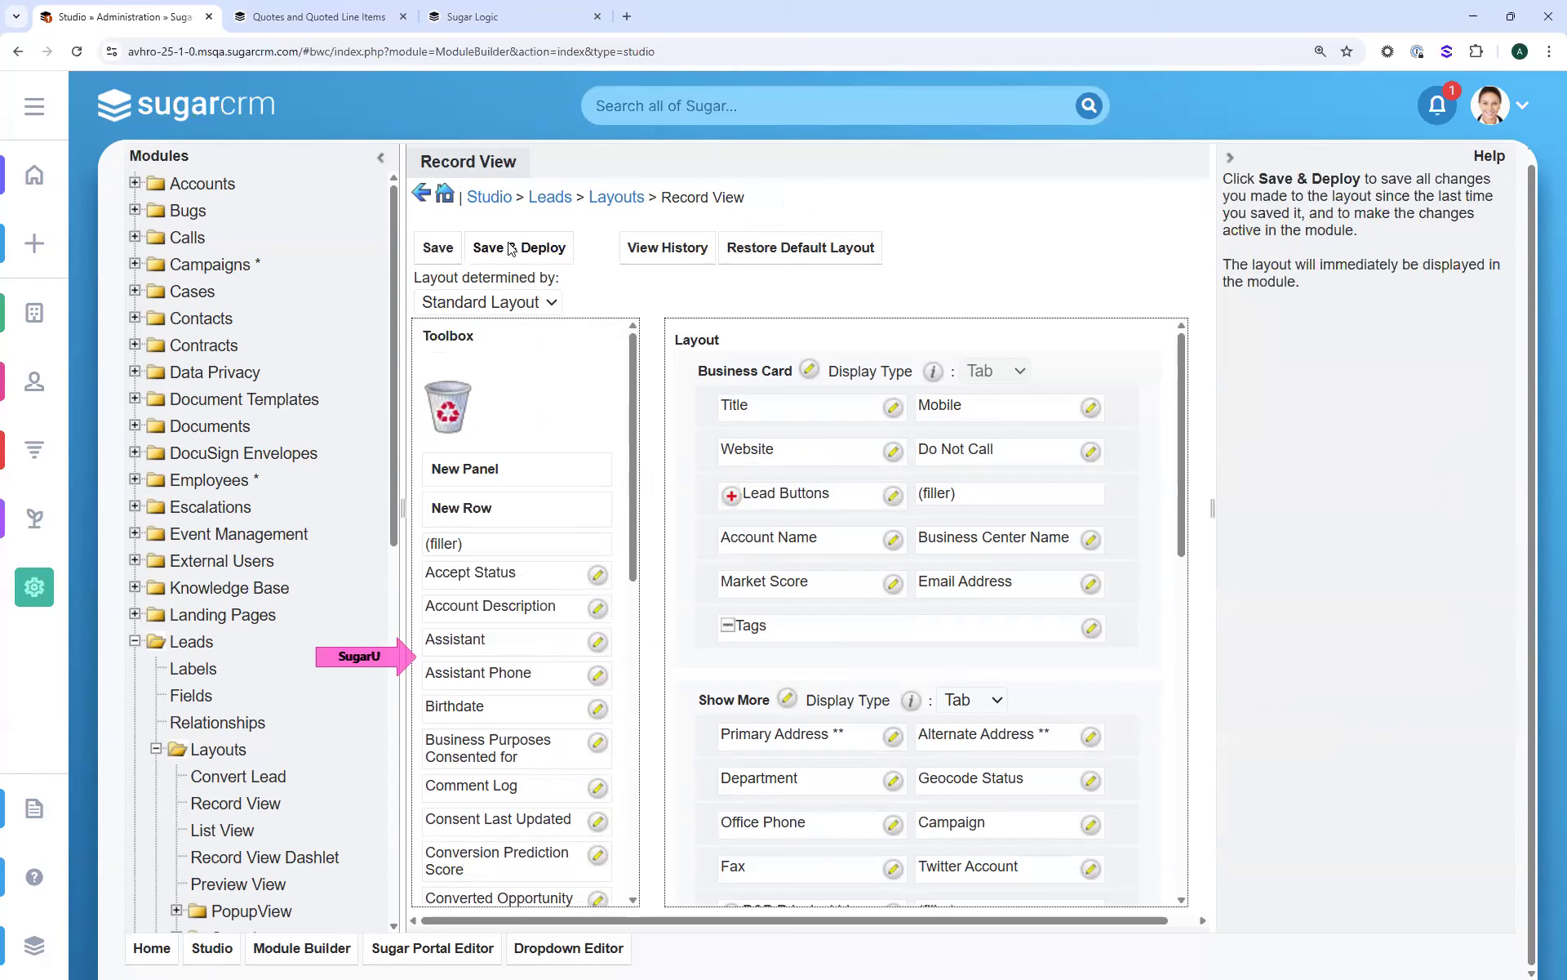
Open Accounts in a new browser tab and switch there to the Leads list
right_click(31, 318)
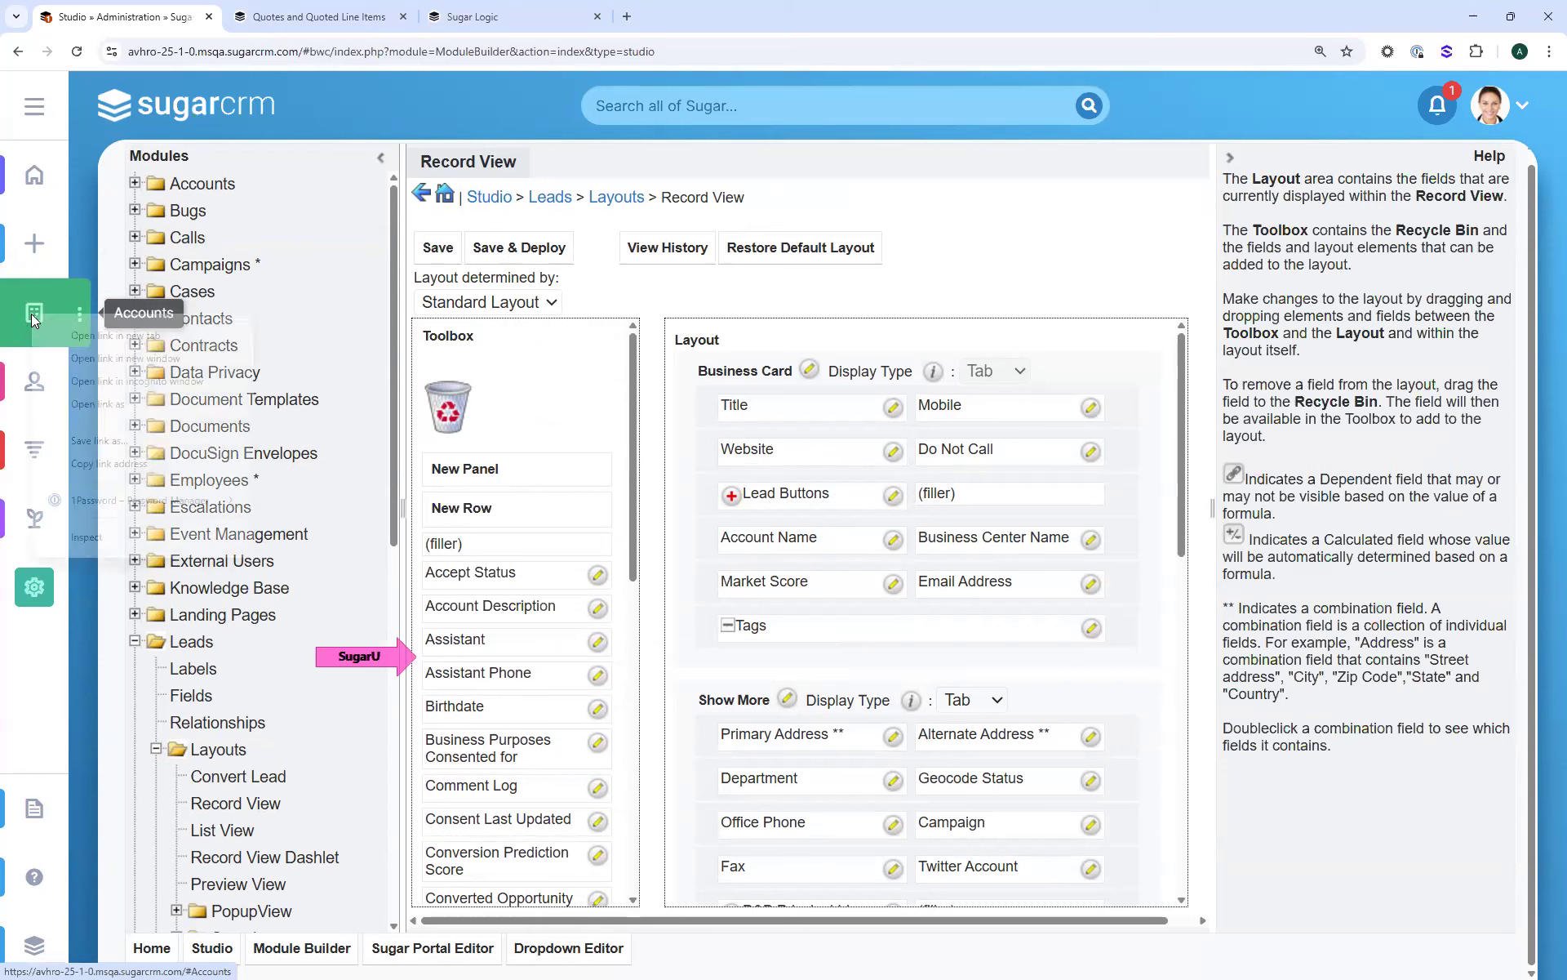
click(45, 333)
right_click(30, 311)
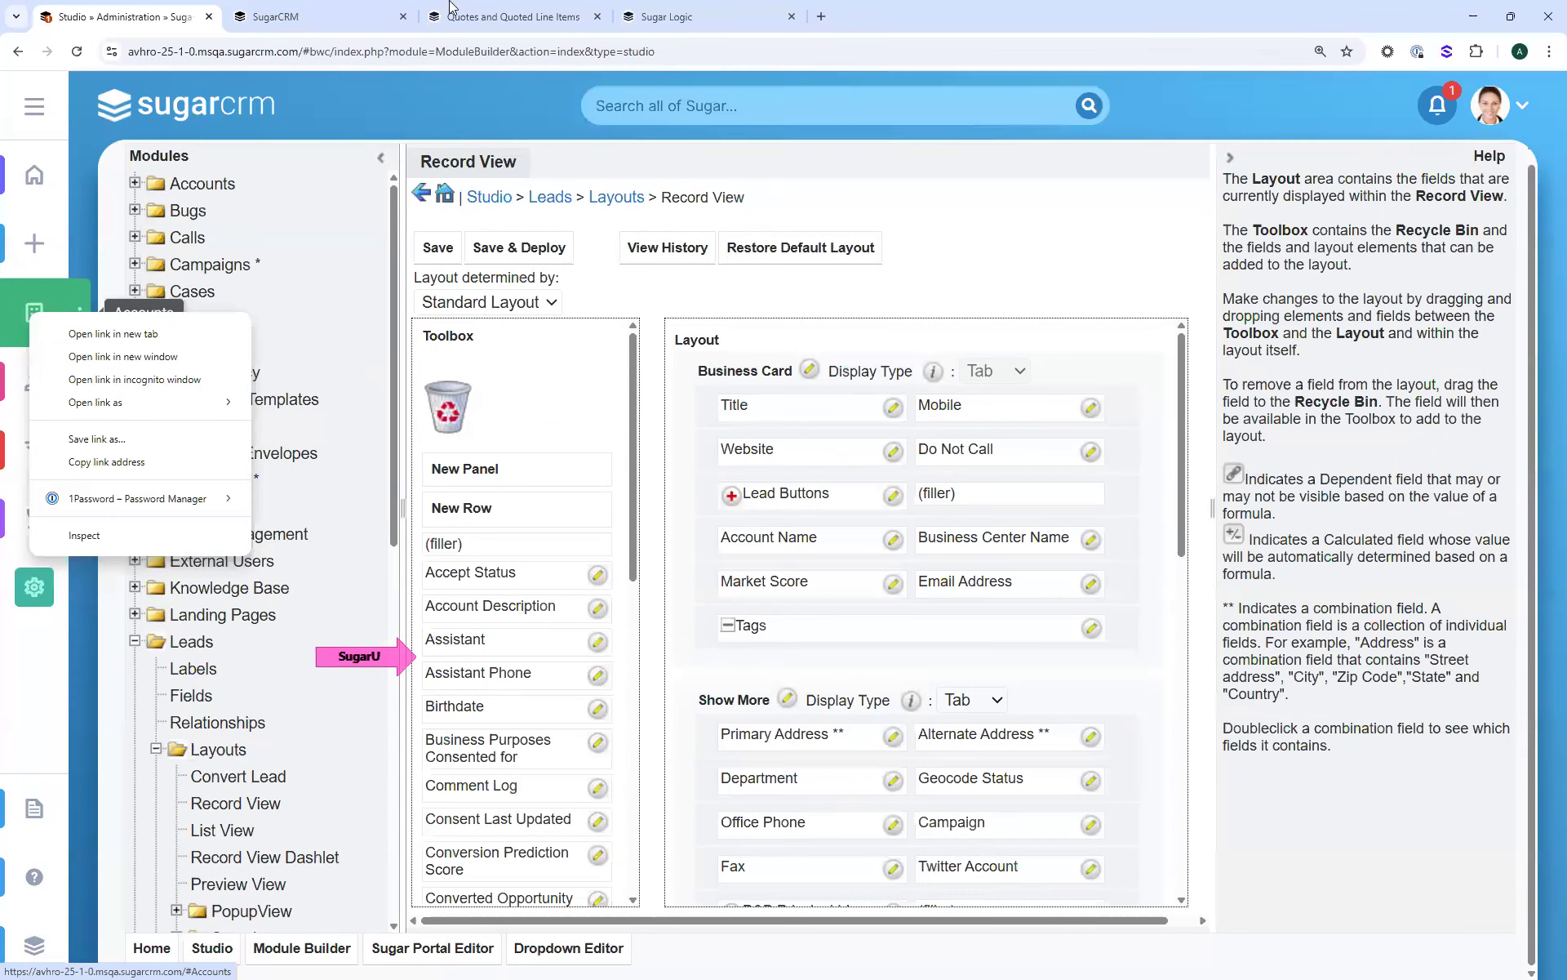
click(308, 15)
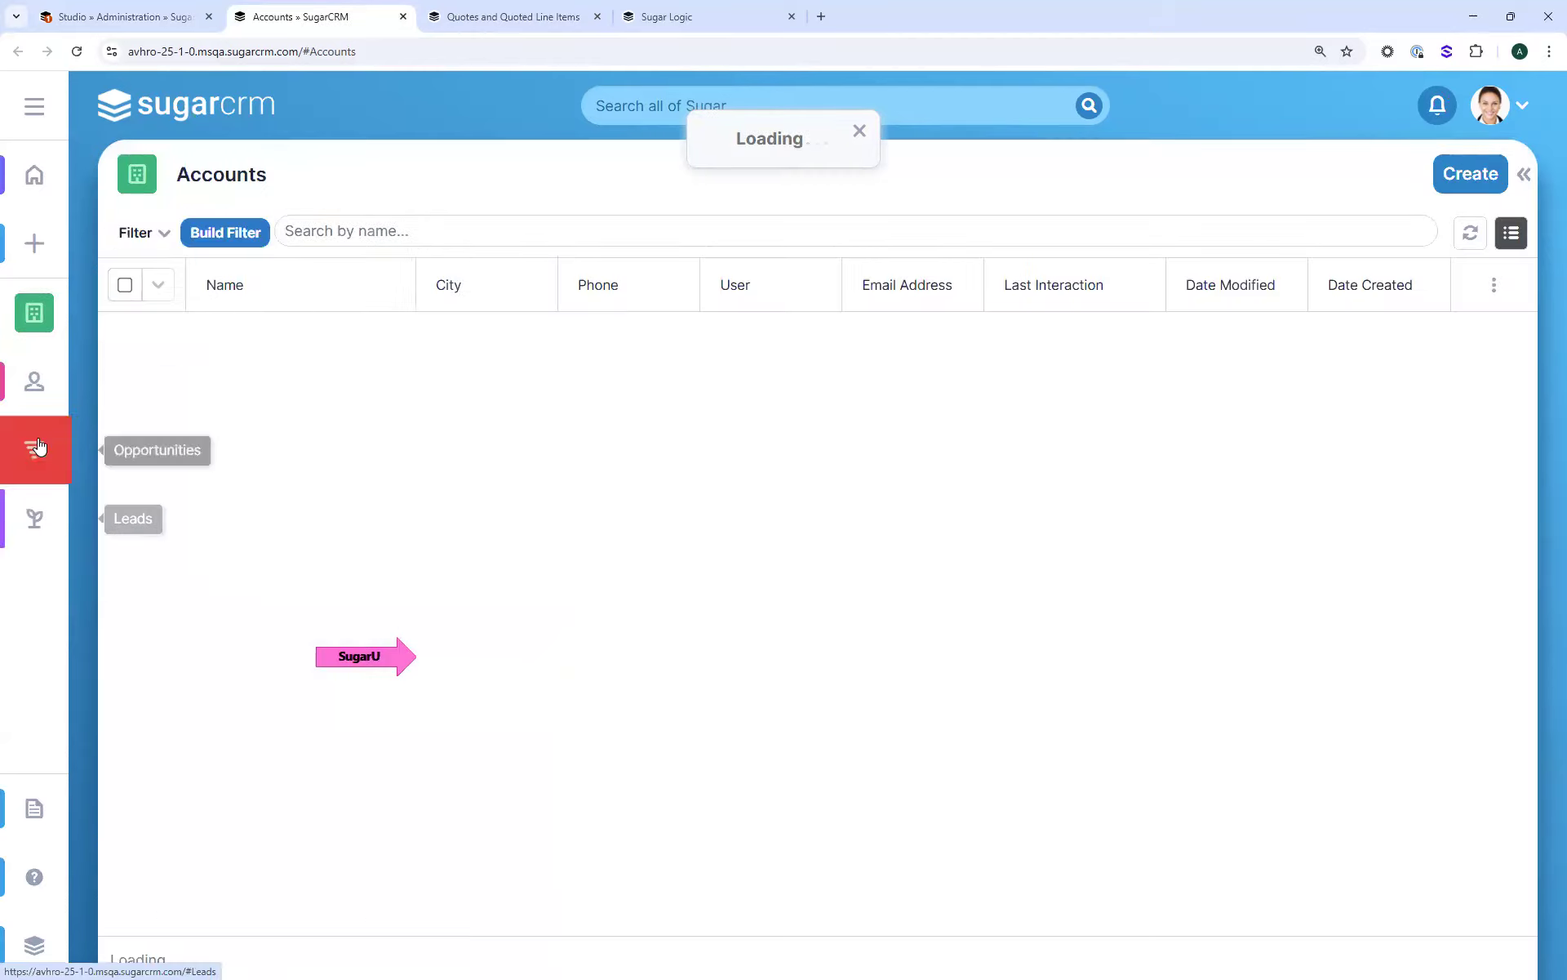
click(35, 518)
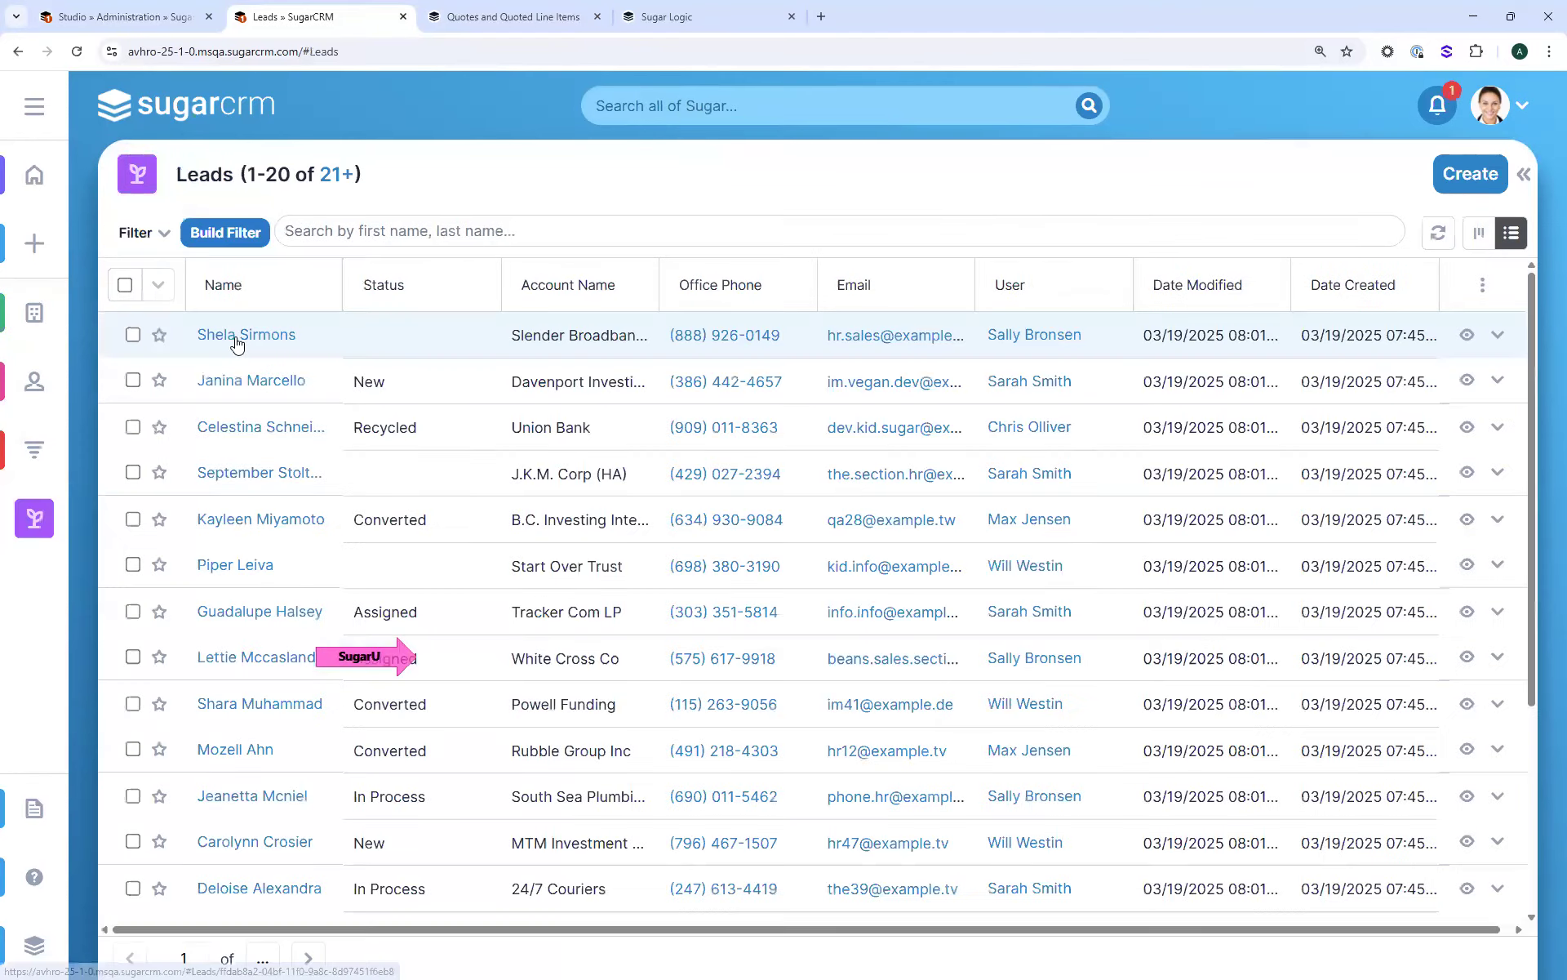
Open the first lead's Business Card and expand the button dropdowns in the Lead Buttons field and record header
click(236, 341)
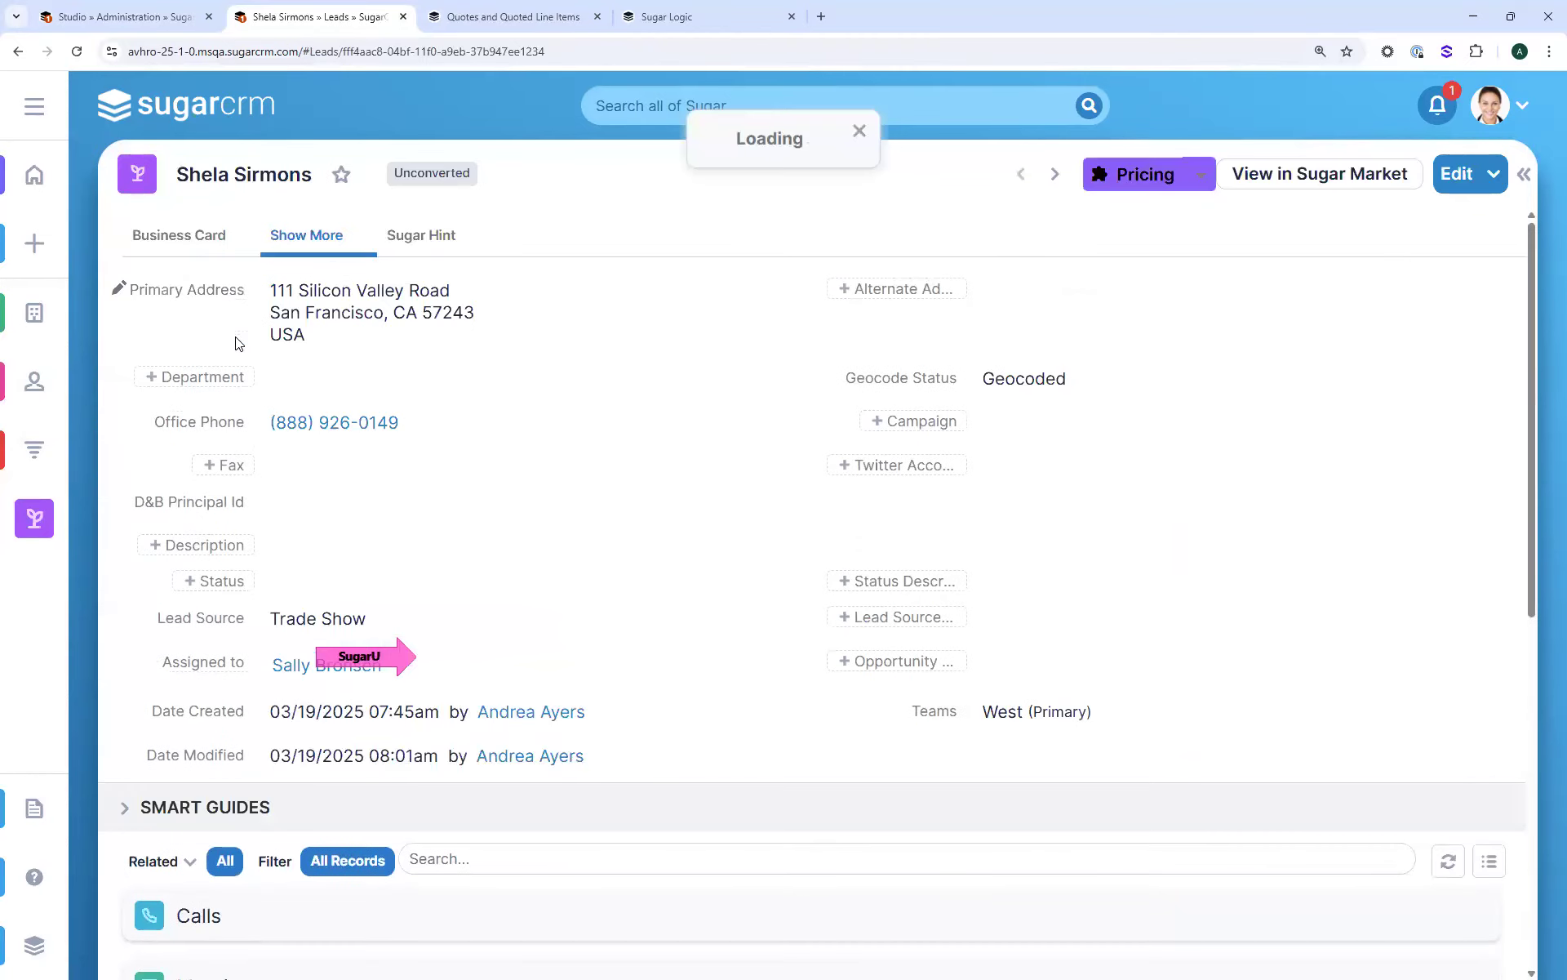
click(197, 243)
click(385, 377)
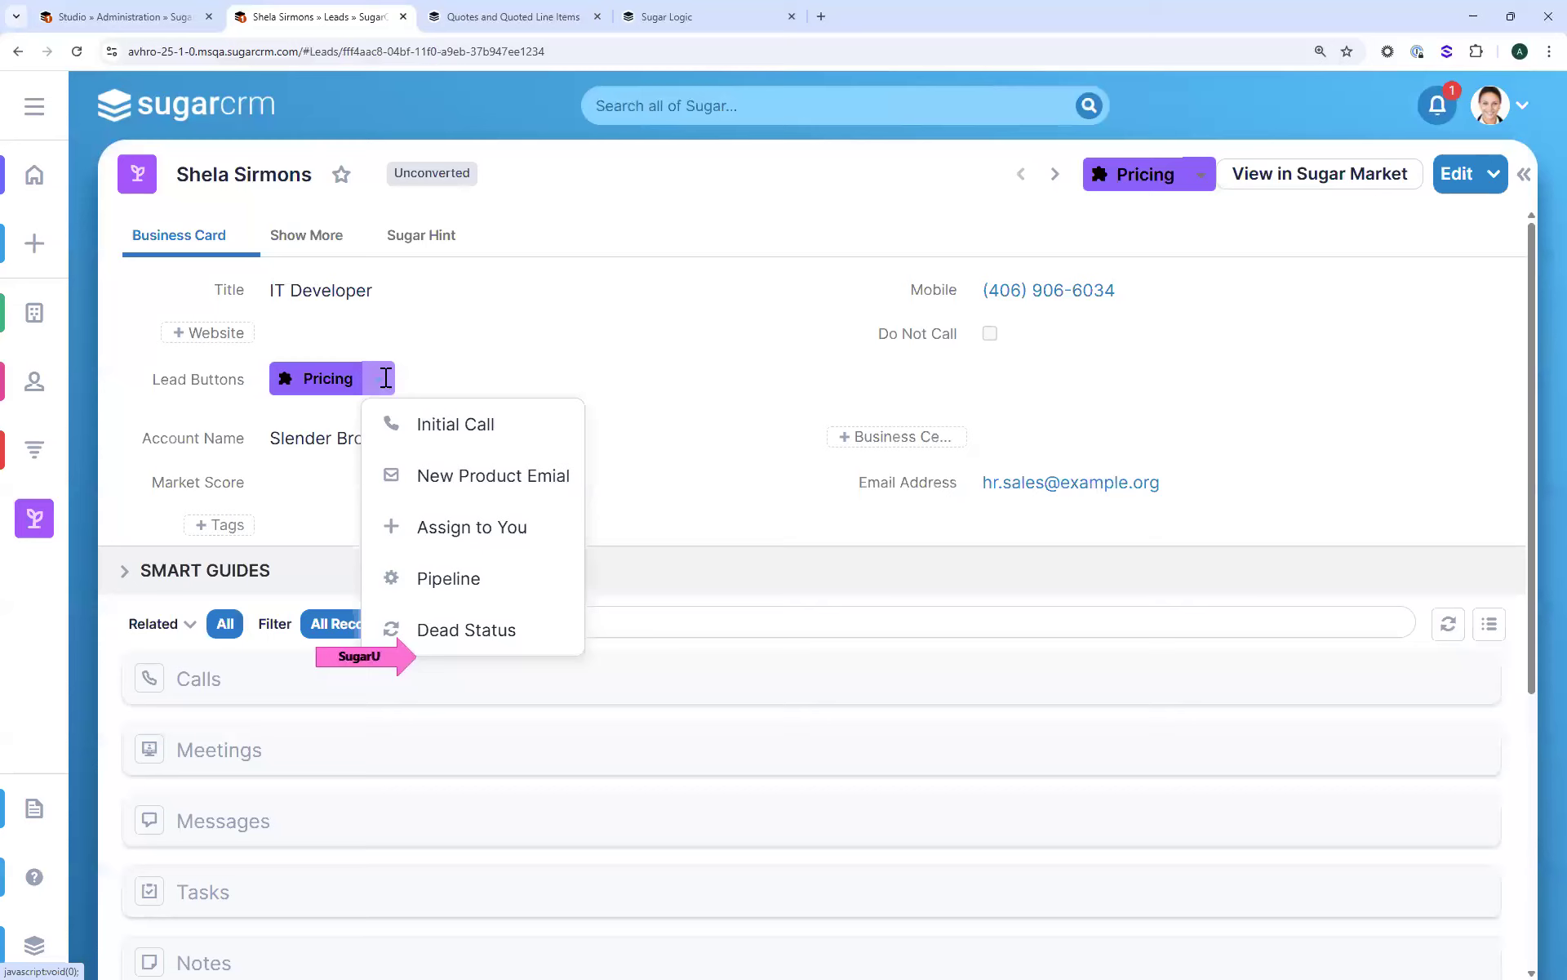
click(1200, 179)
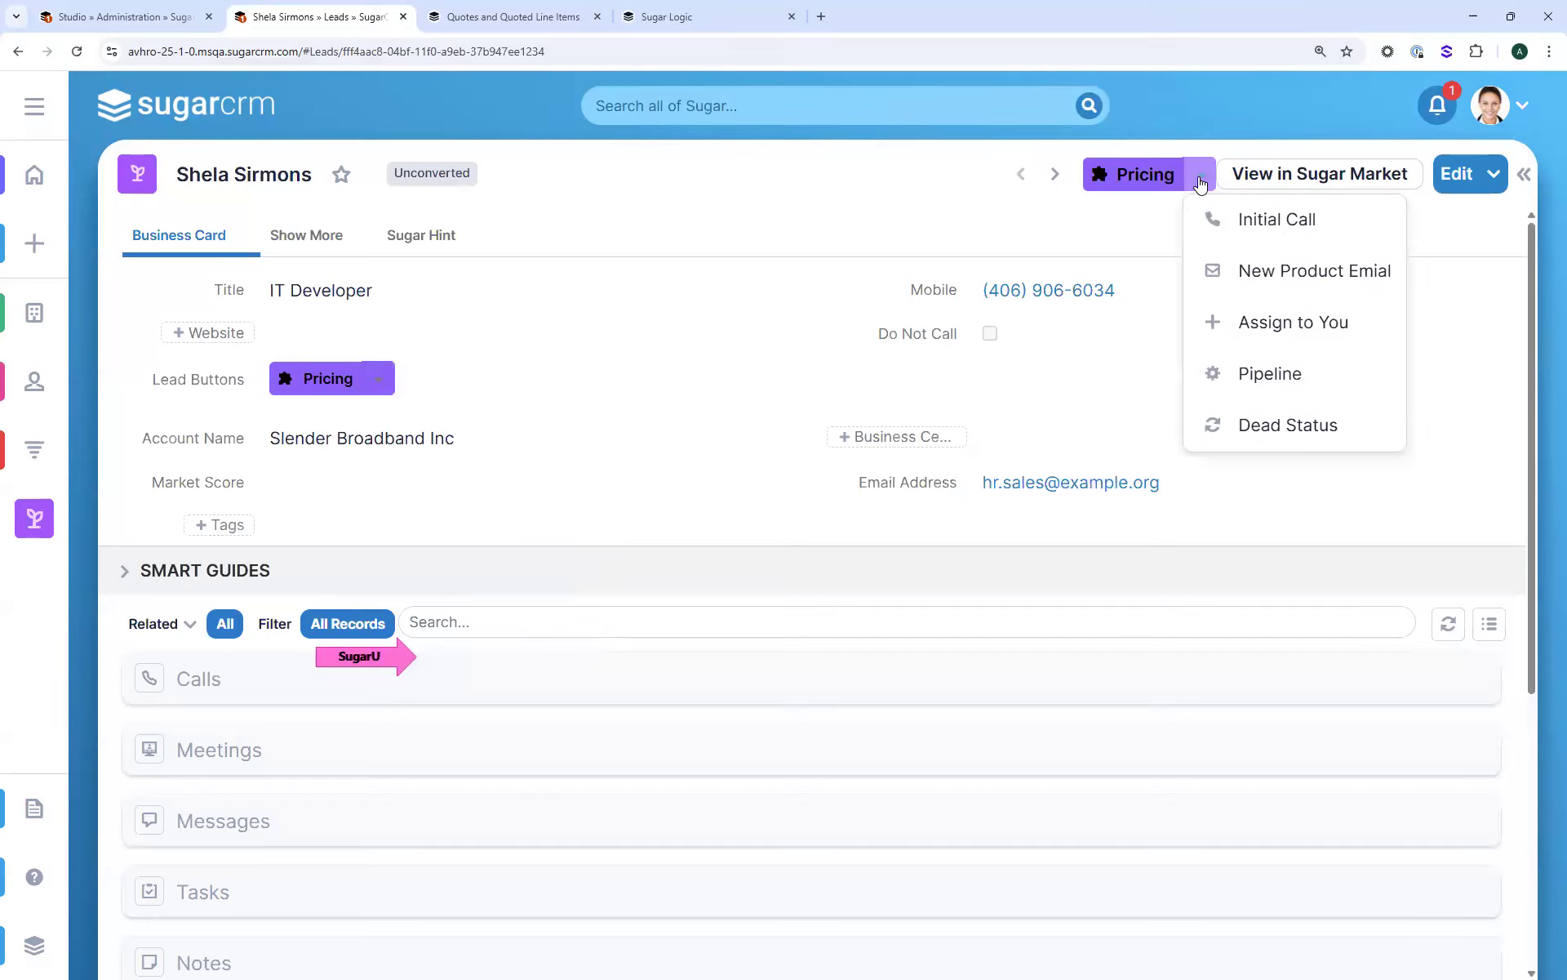
Return to the Leads list, open the first lead's focus dashboard, and expand the Pricing button dropdown there
click(37, 523)
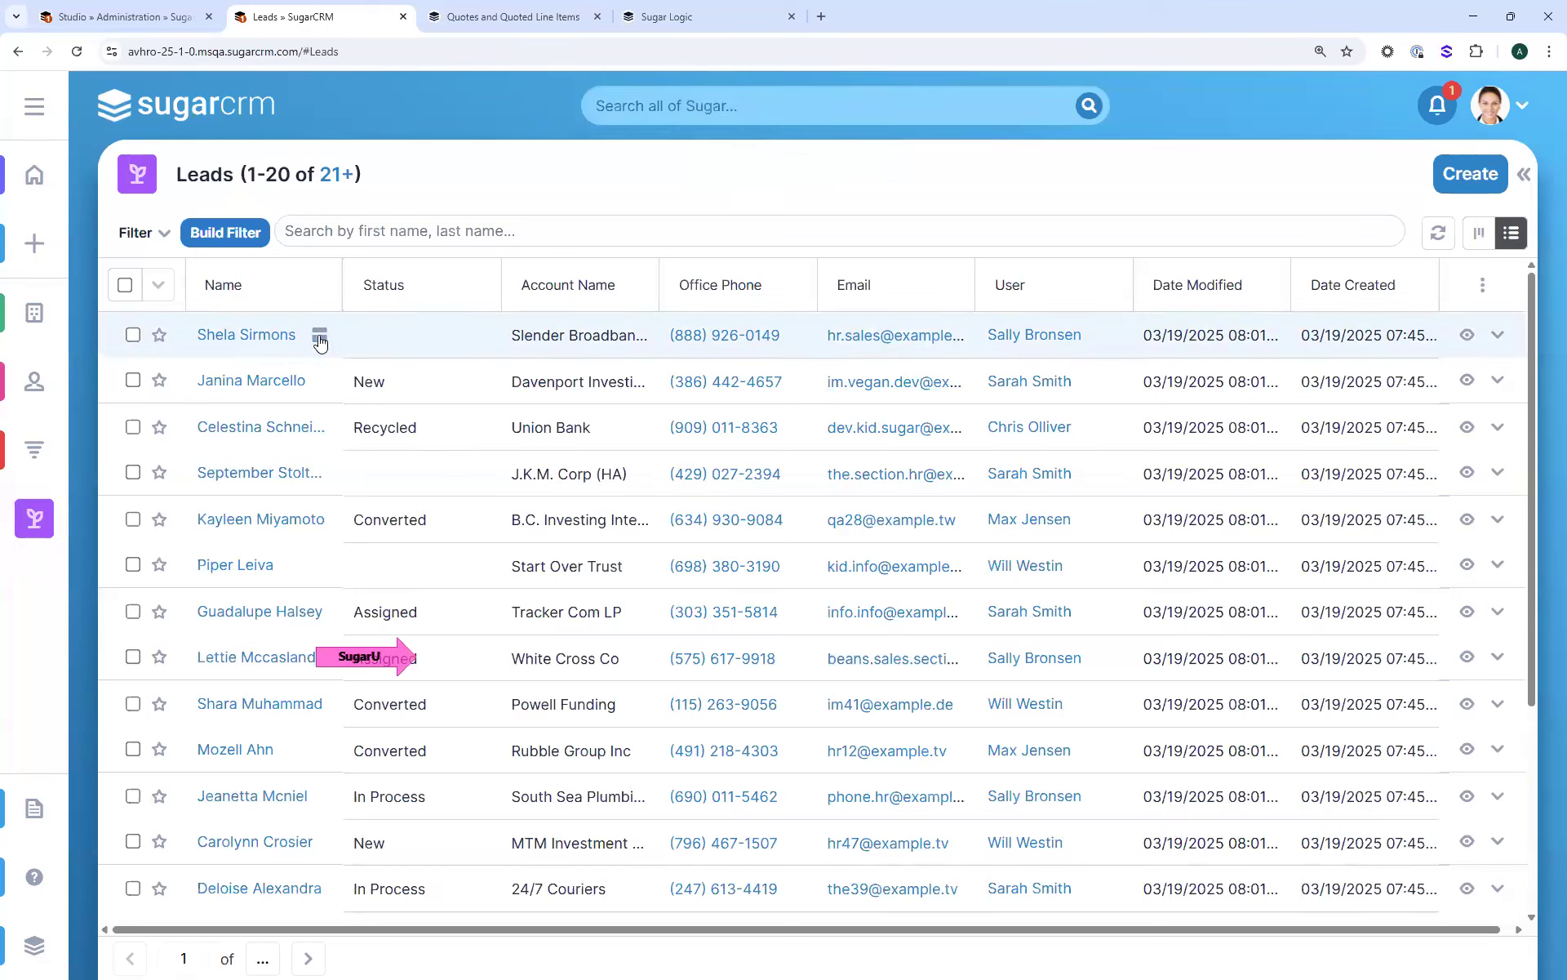
click(319, 336)
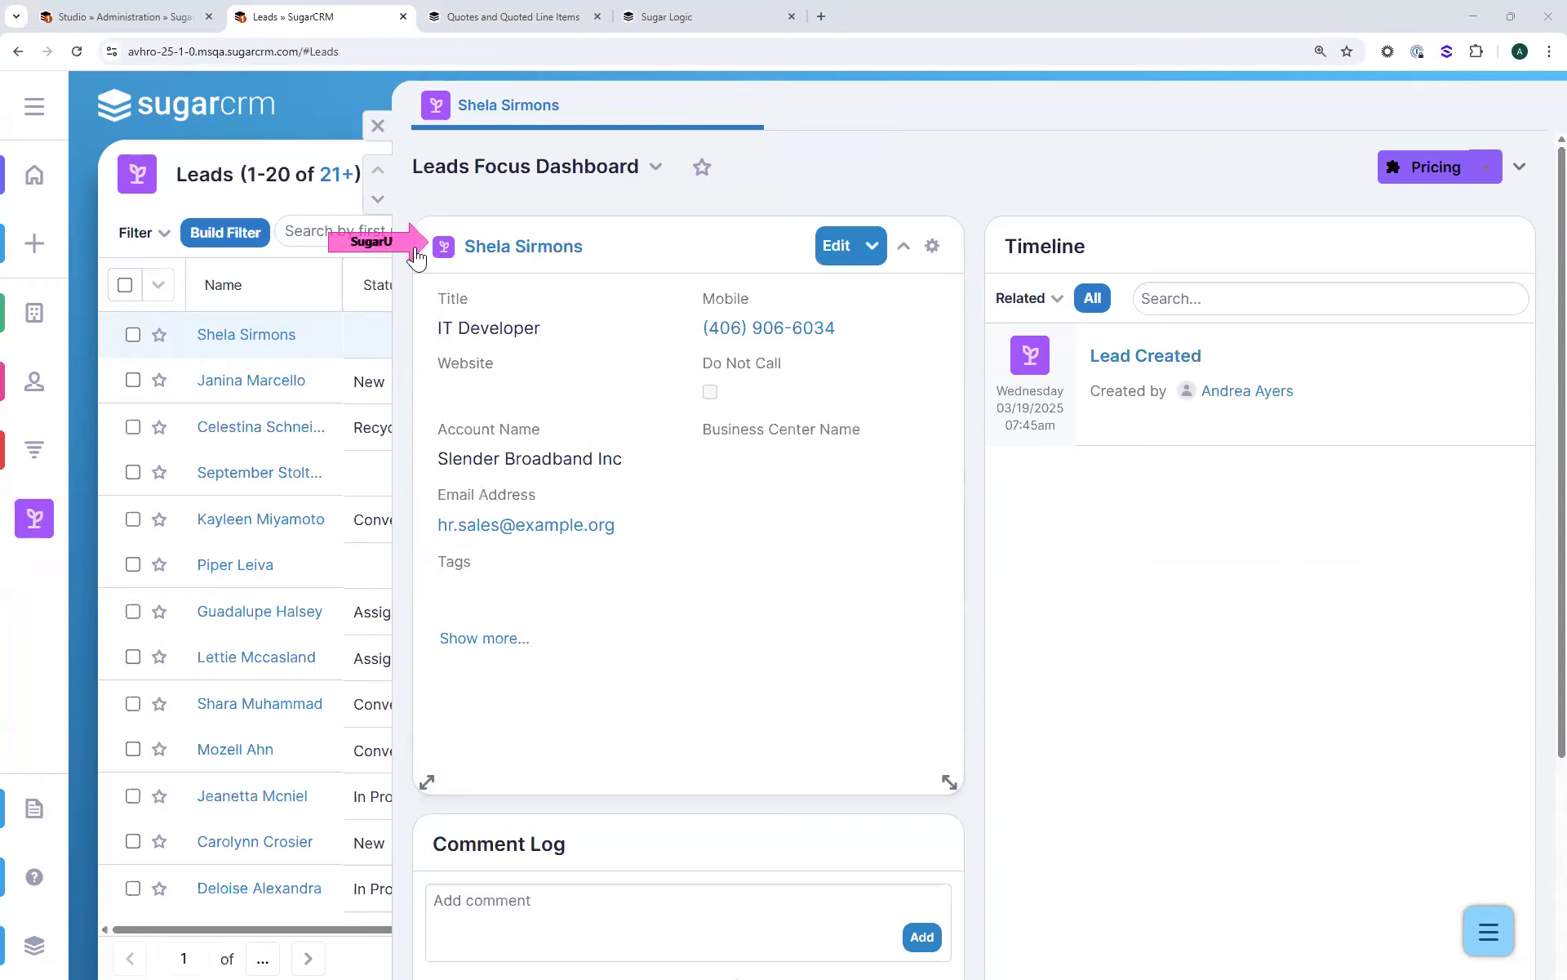
click(1492, 173)
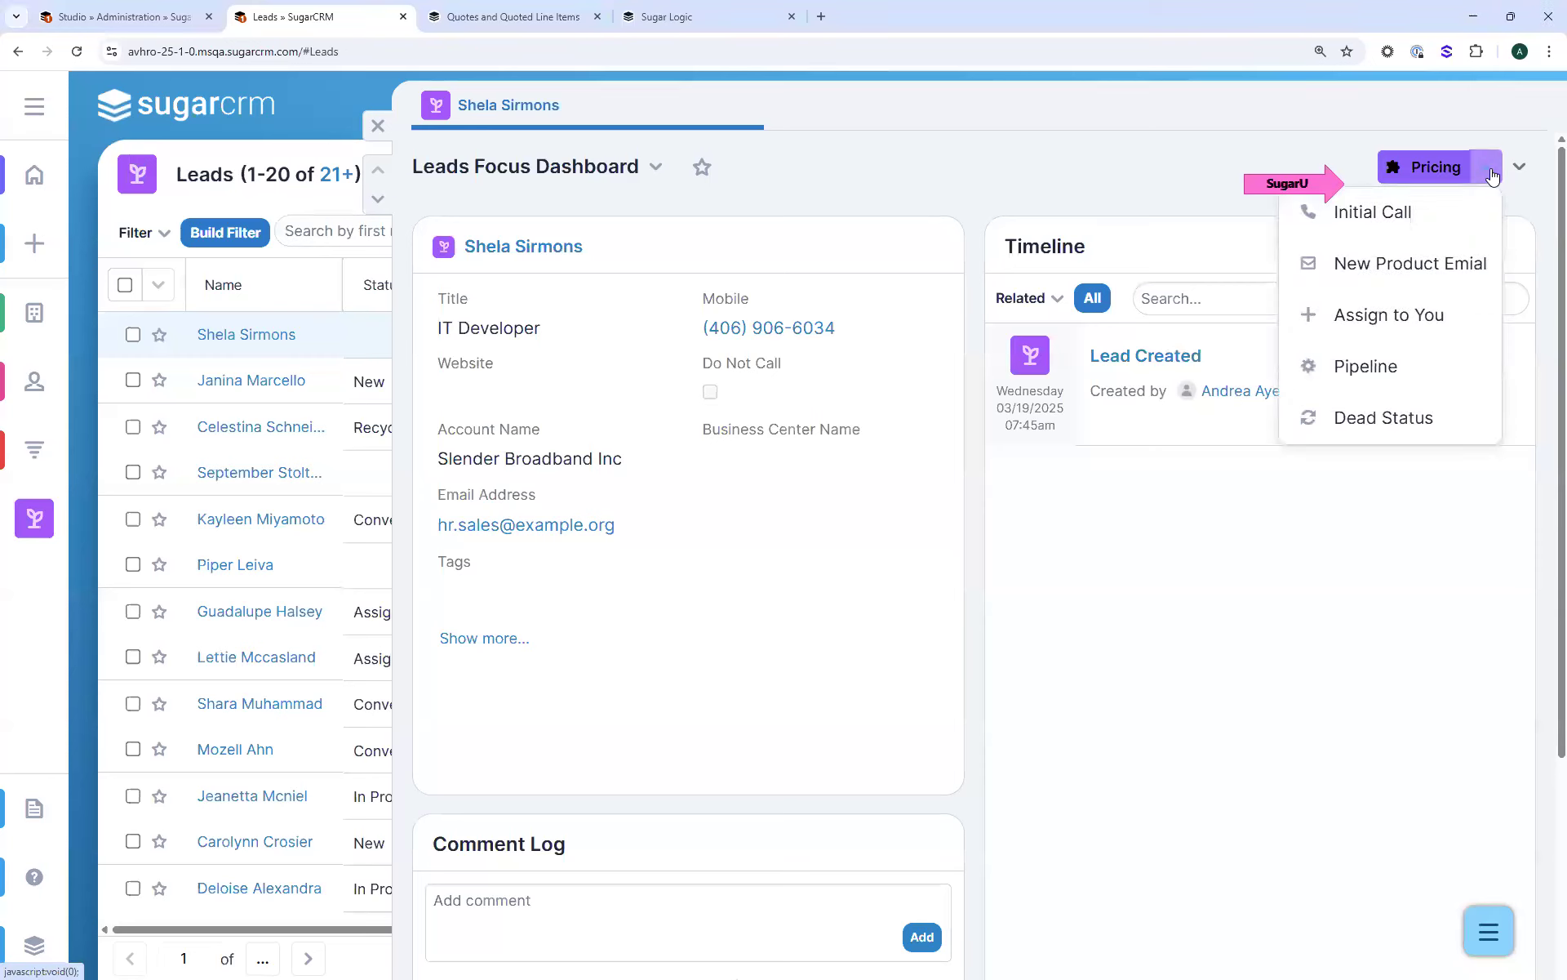
Open the first lead's full record, test its Pricing button, and close the SugarCRM pricing page it opens
click(253, 338)
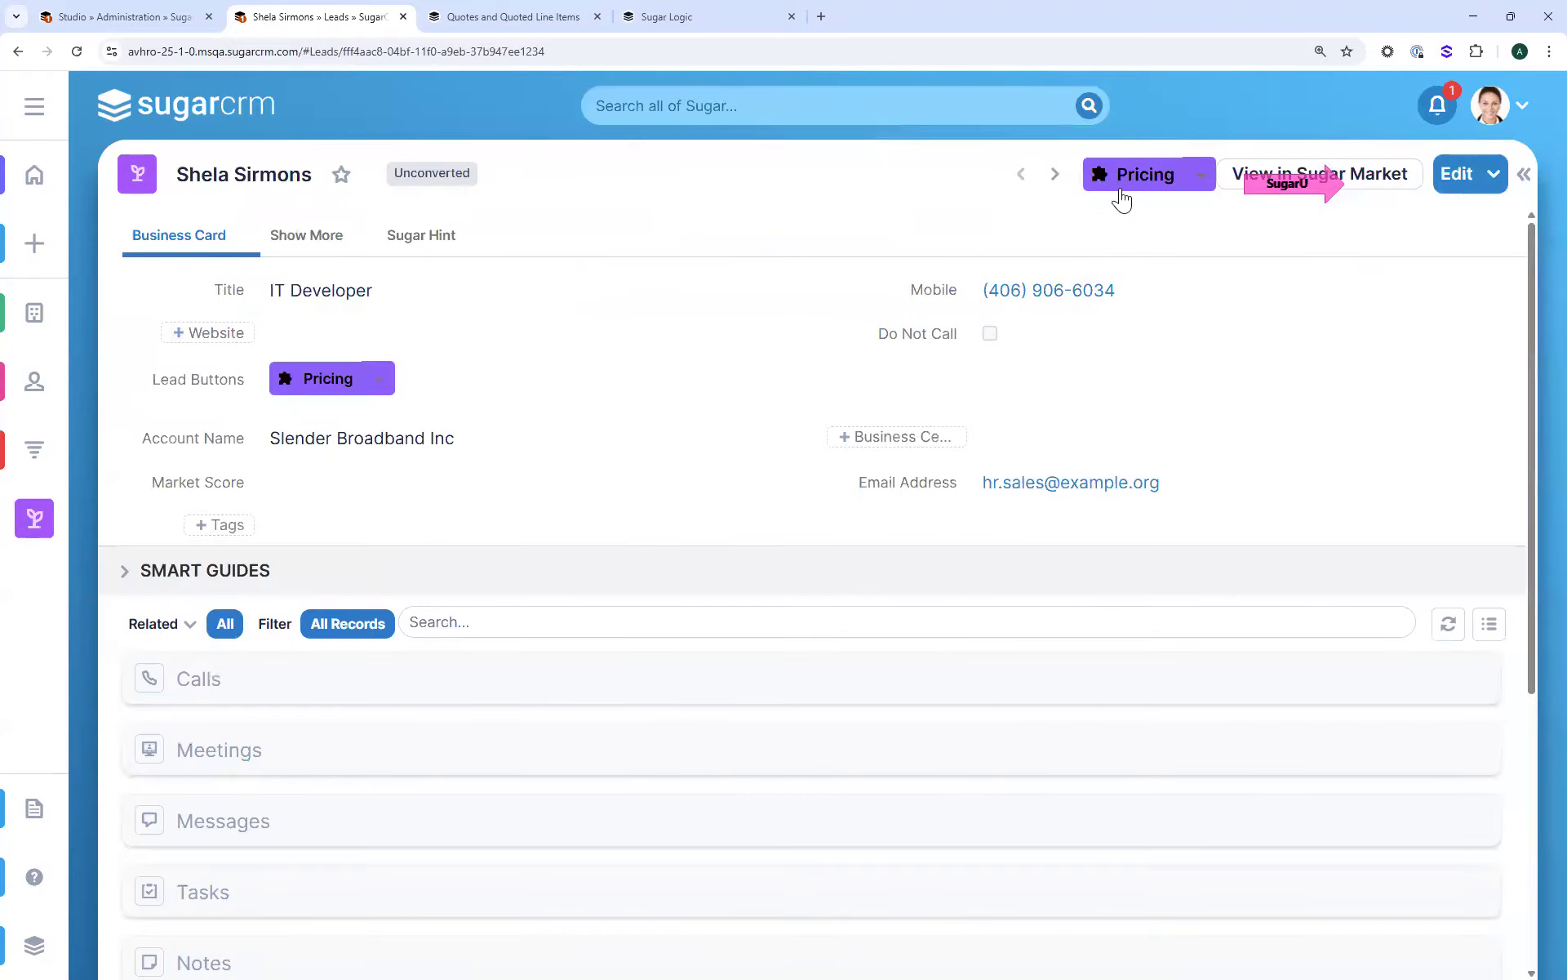
click(1141, 177)
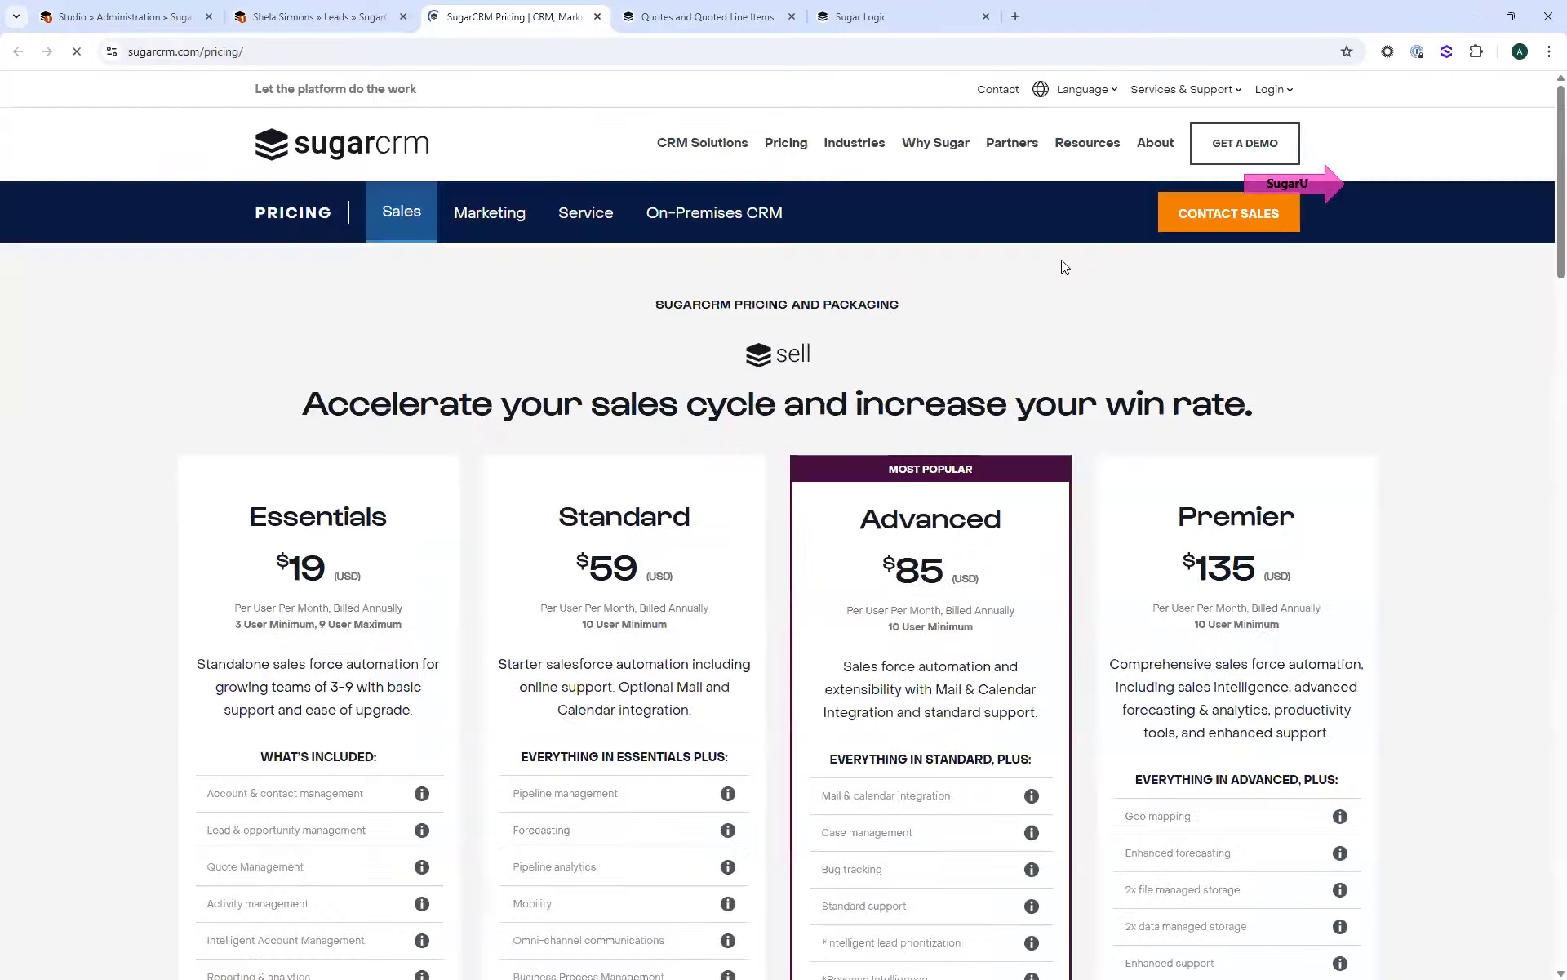
key(ctrl+w)
Test the New Product Emial action on the lead, check the template text in the email body, and cancel the email
click(1200, 176)
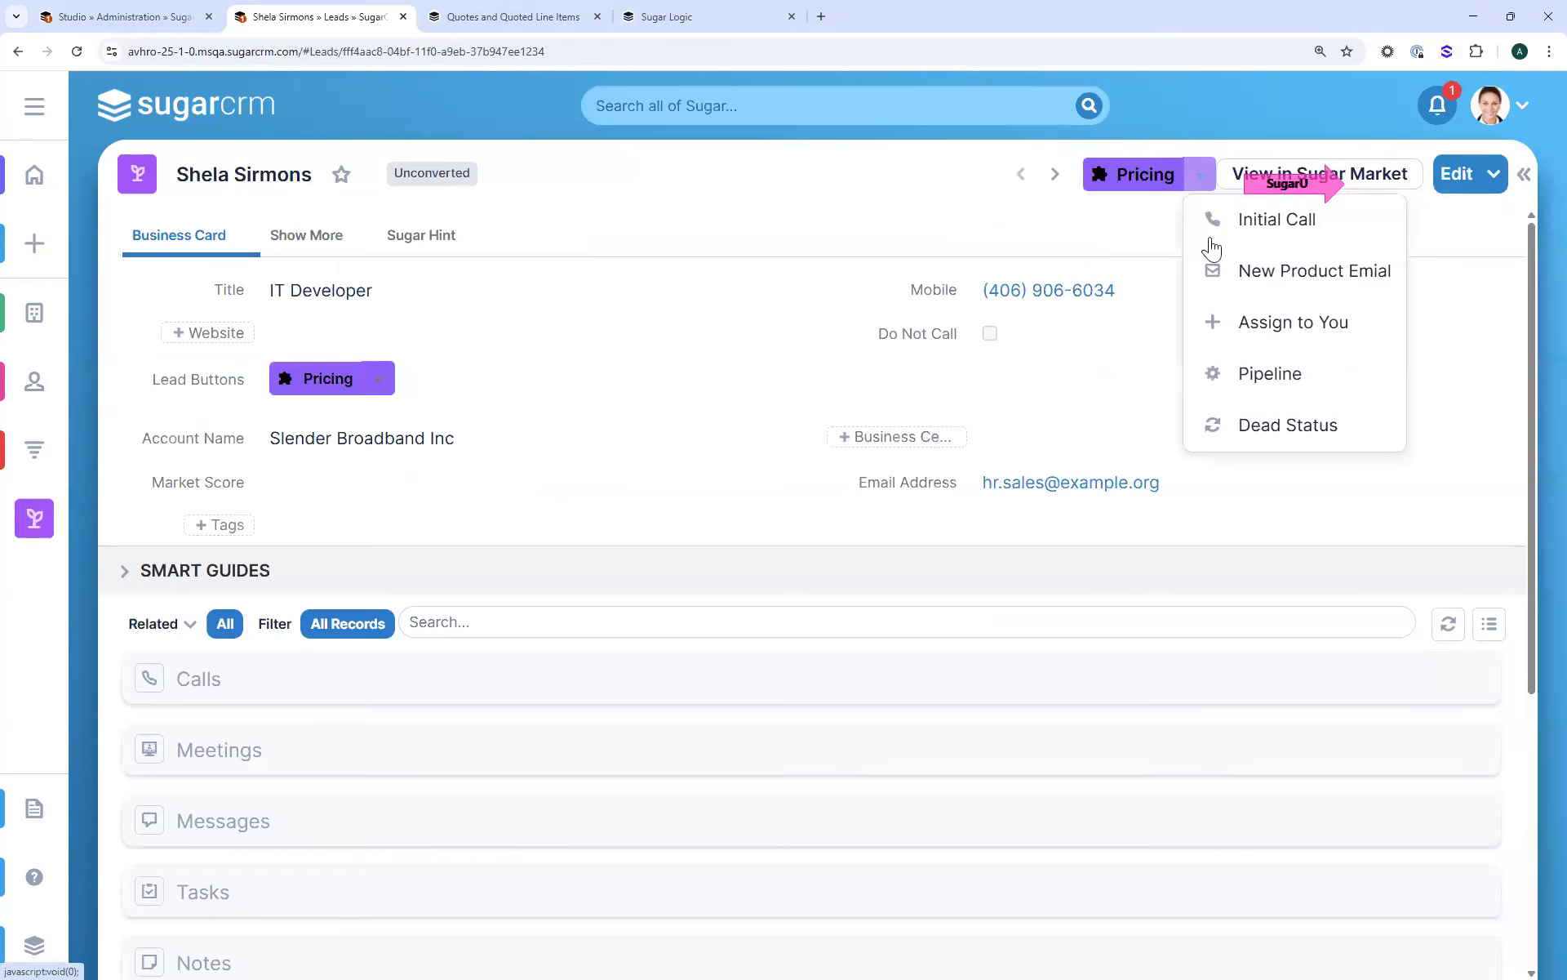
click(1266, 273)
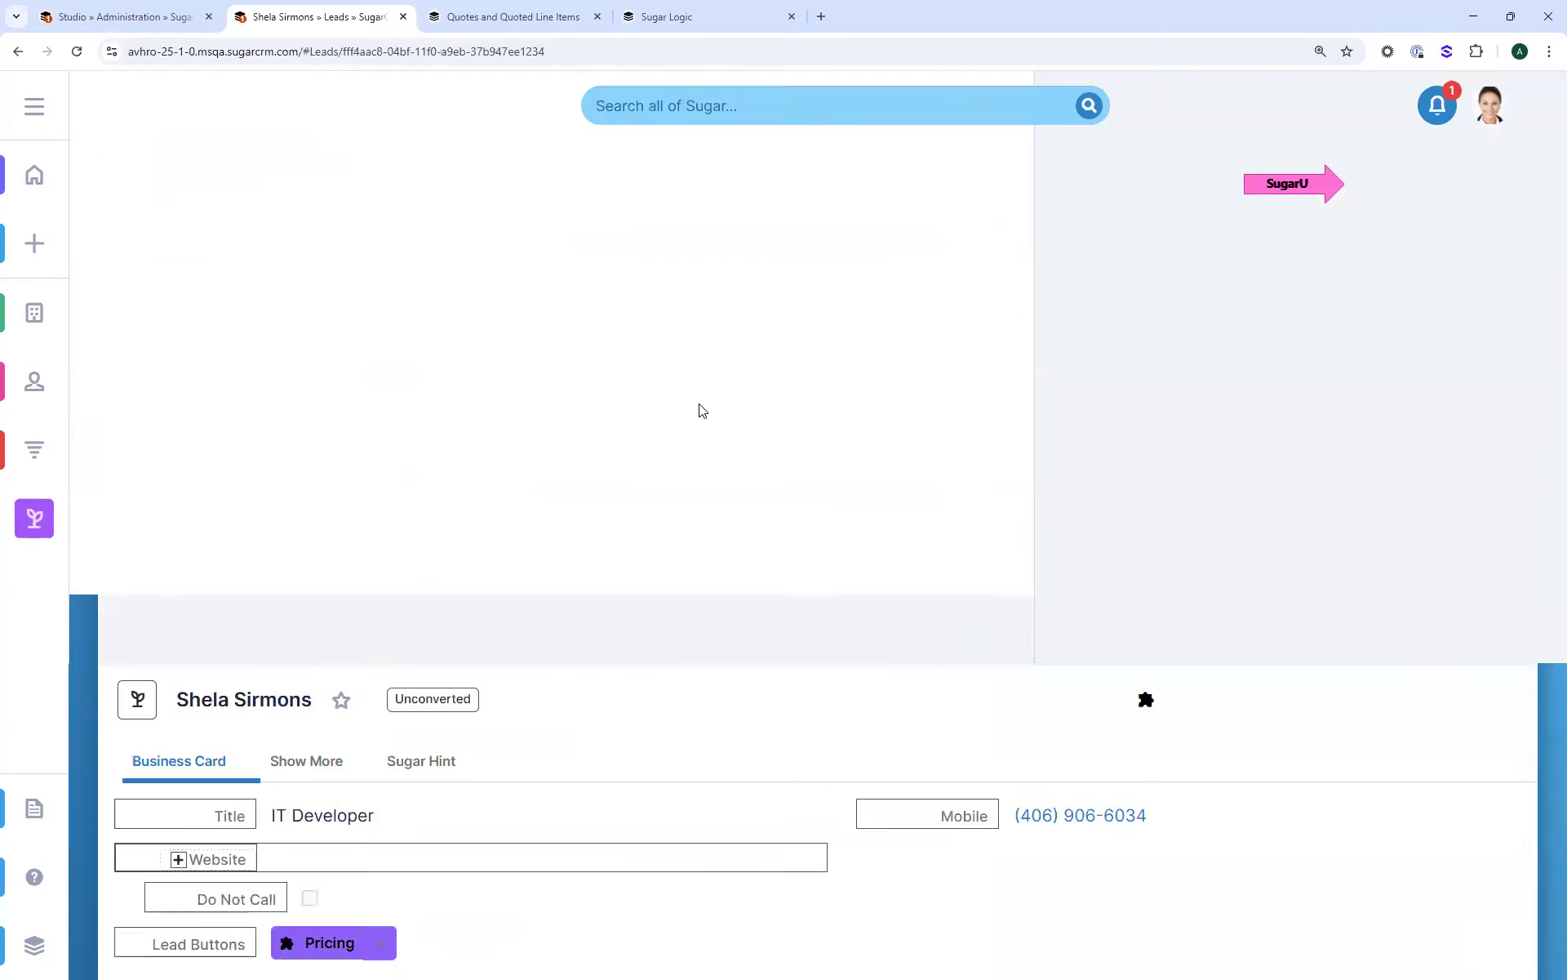
drag(342, 583, 106, 604)
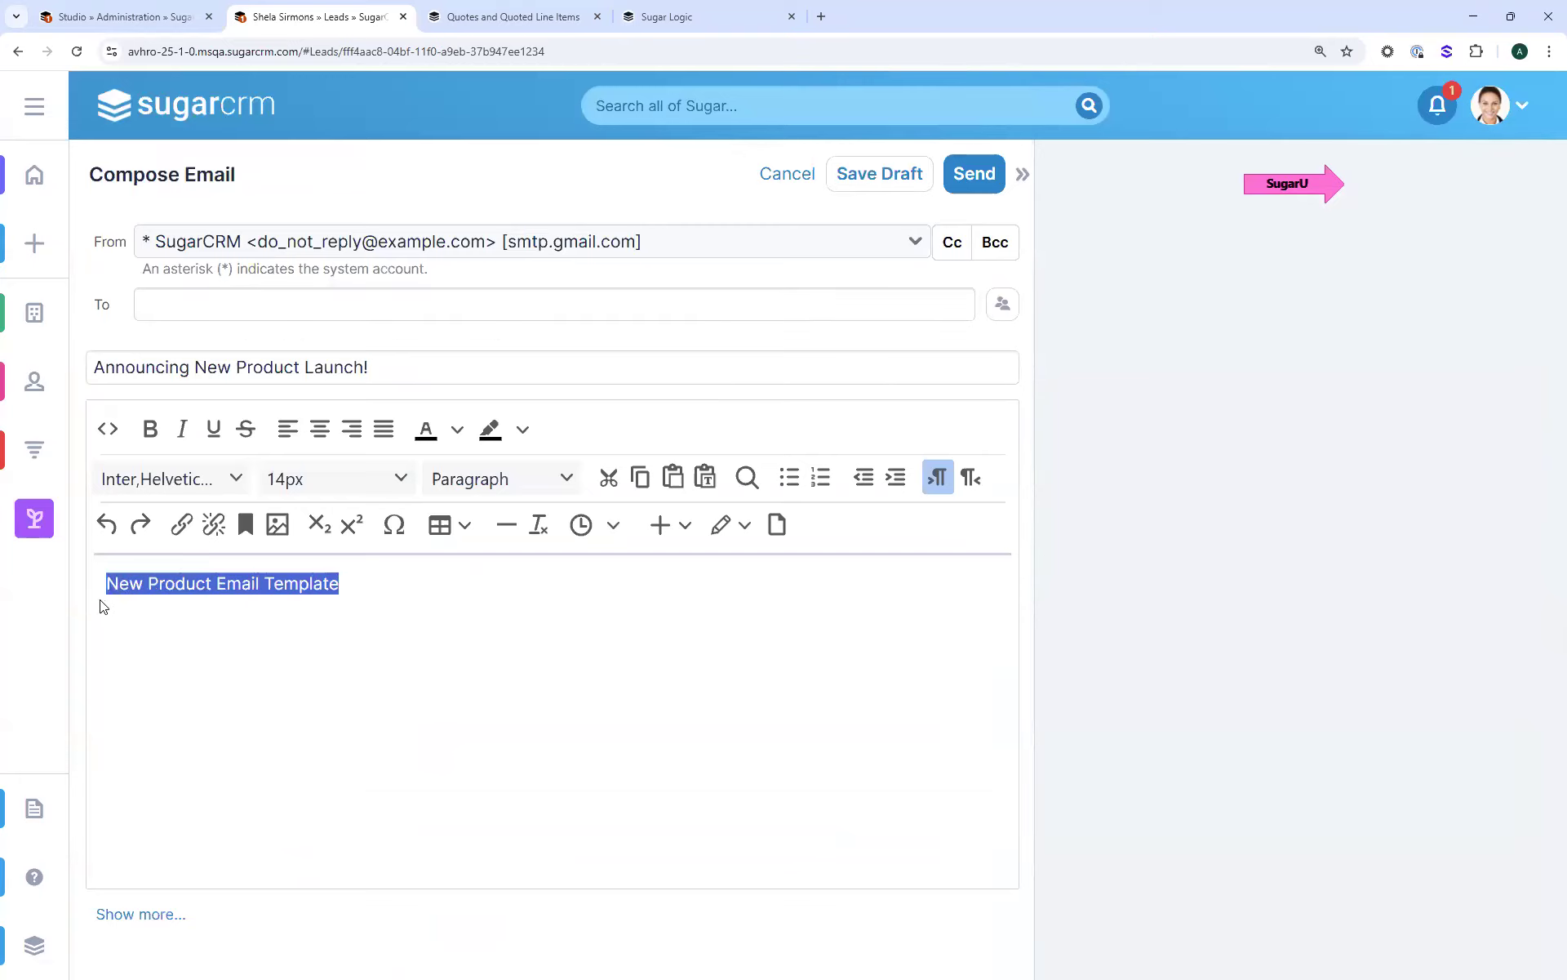
click(256, 663)
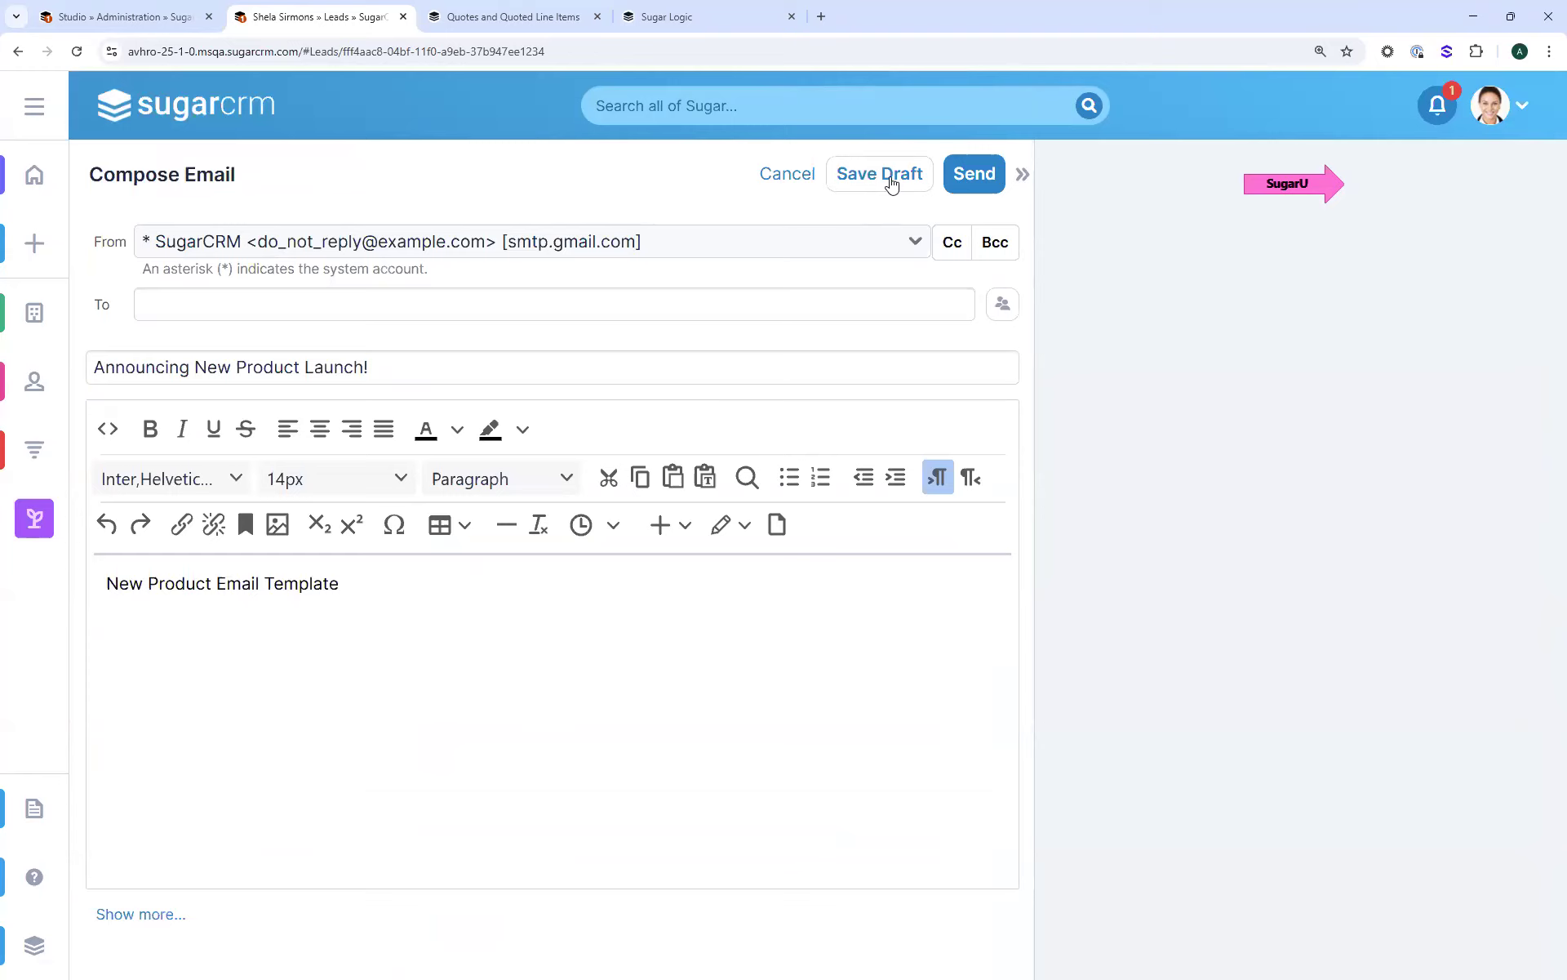
click(788, 173)
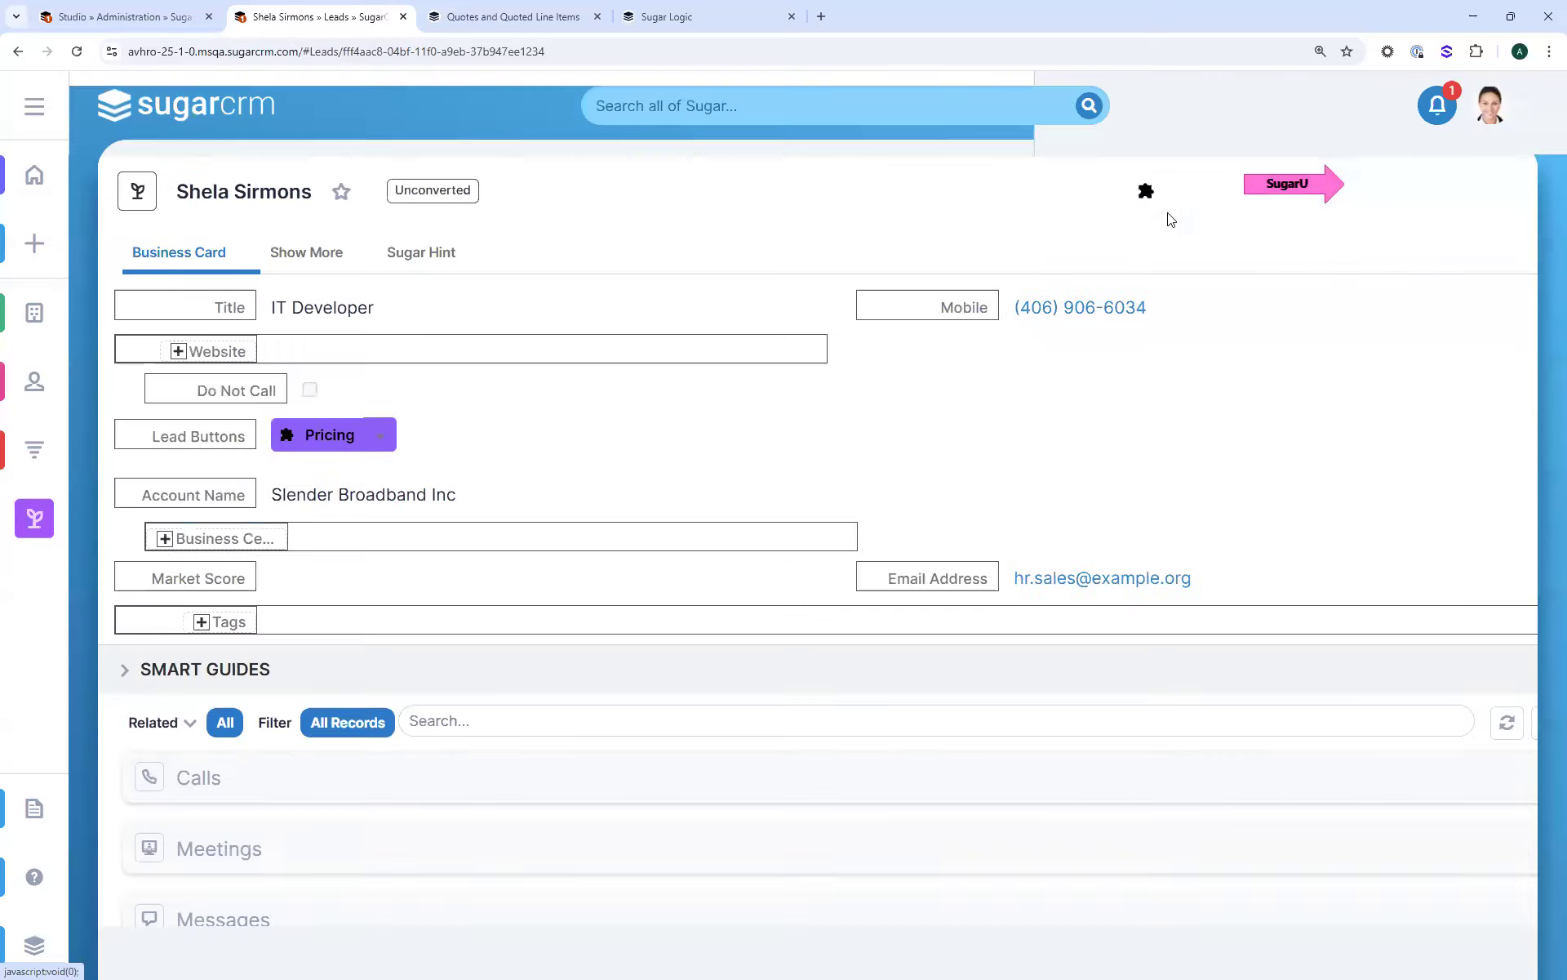
Run the Assign to You action on the lead and show its Assigned to field in the Show More section
click(1196, 178)
click(1227, 320)
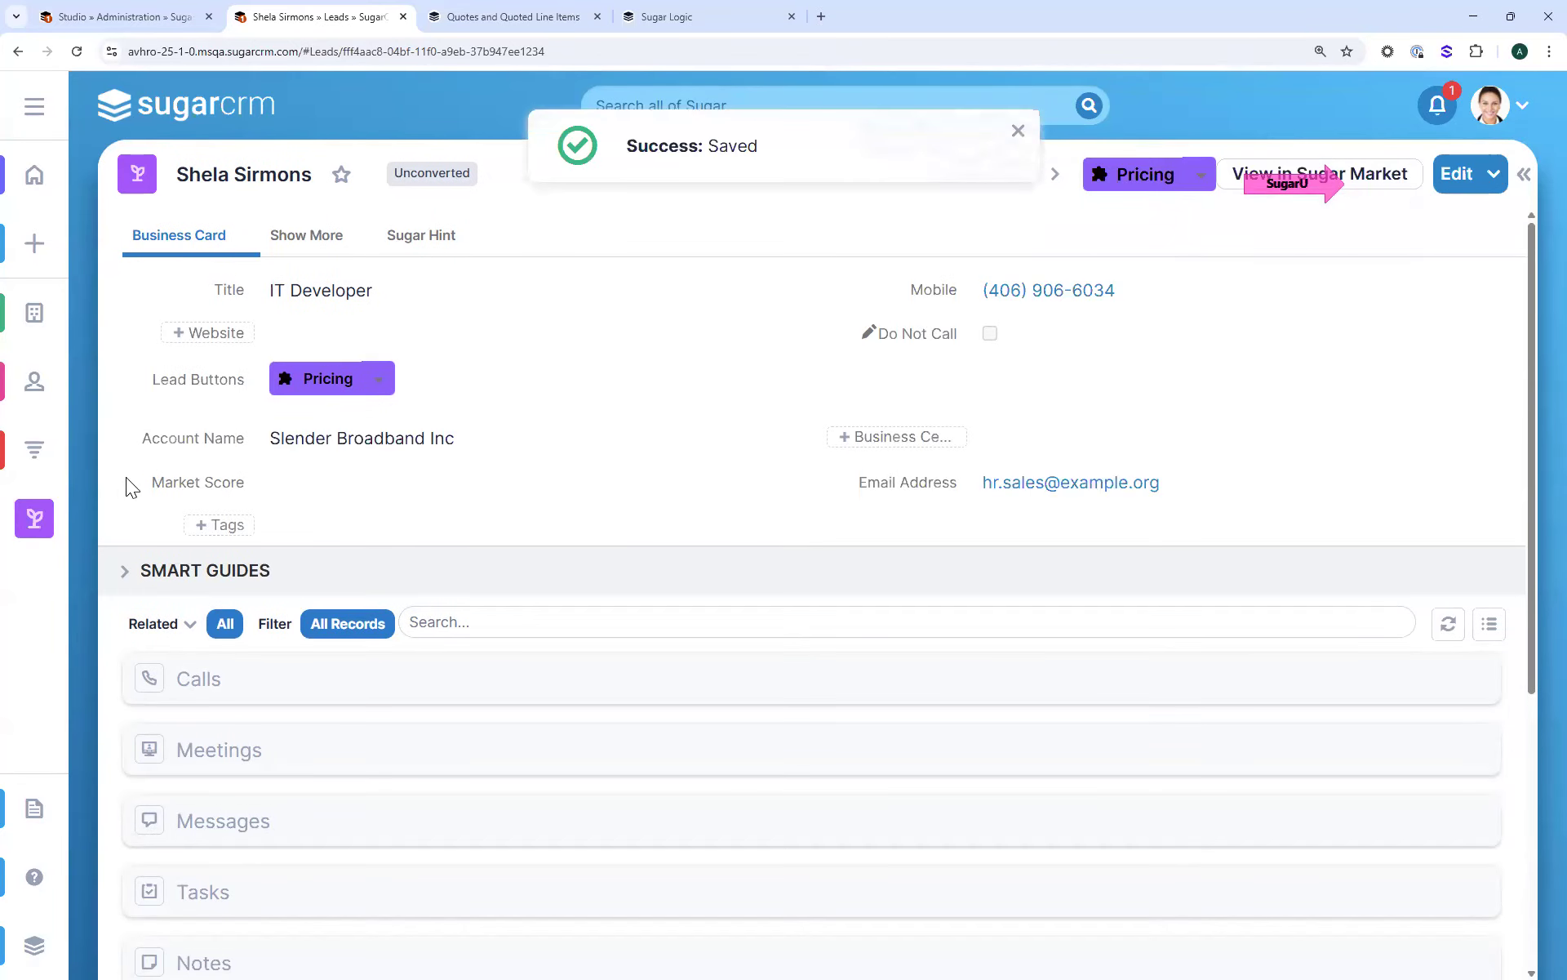
click(299, 239)
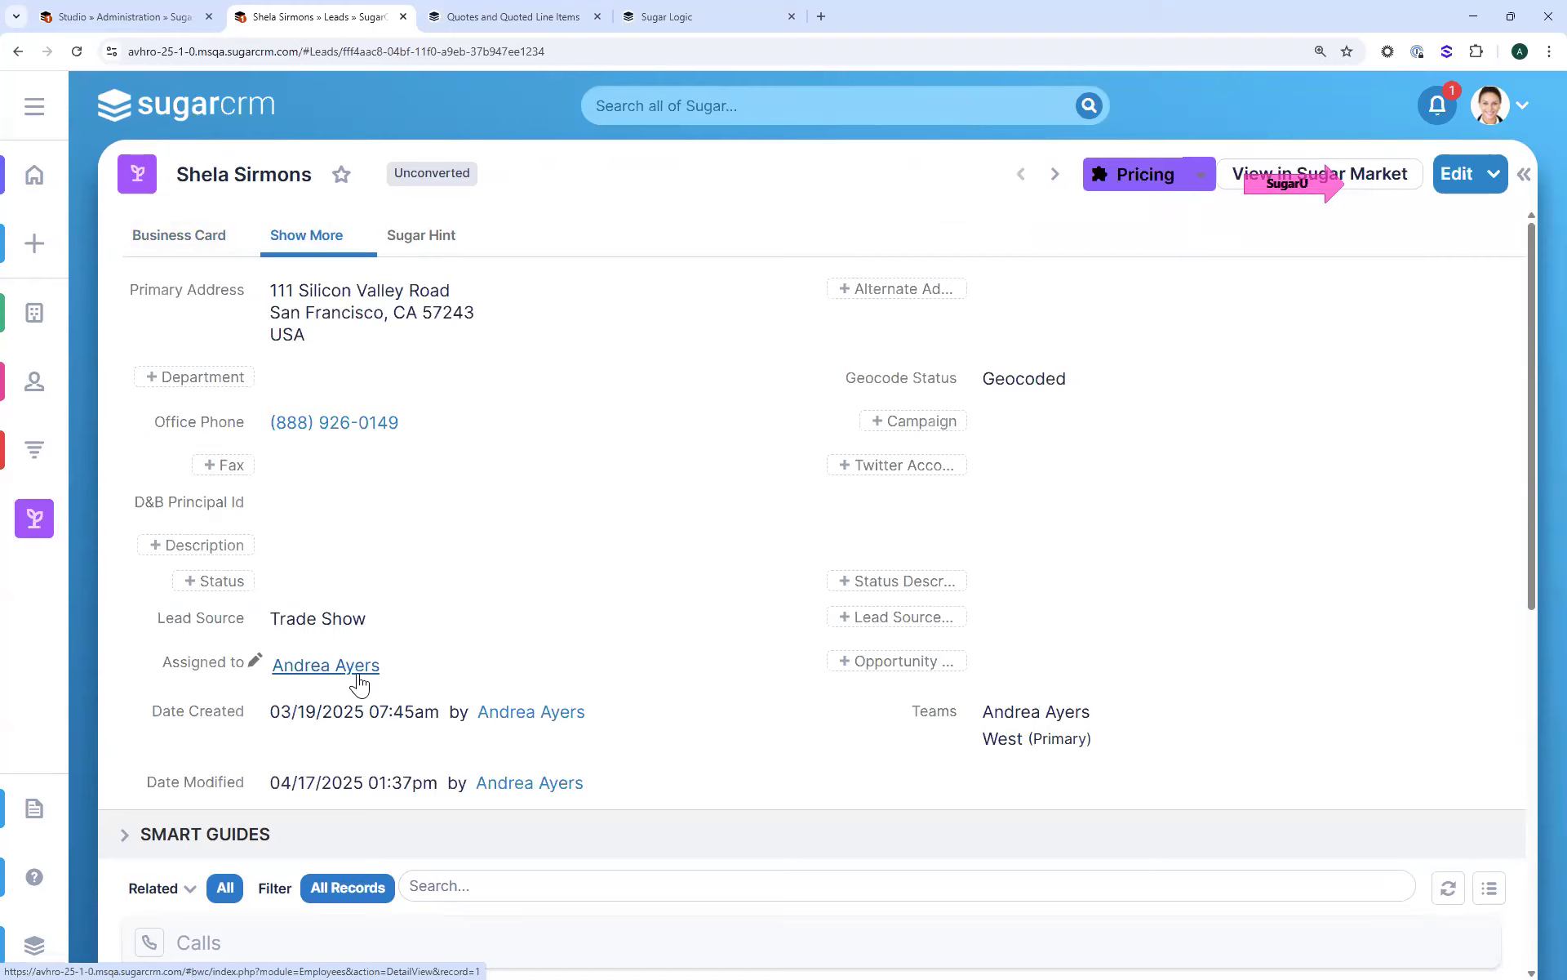
Run the lead's Pipeline action to view the Pipeline By Type By Team report, and return to the lead record
click(1201, 174)
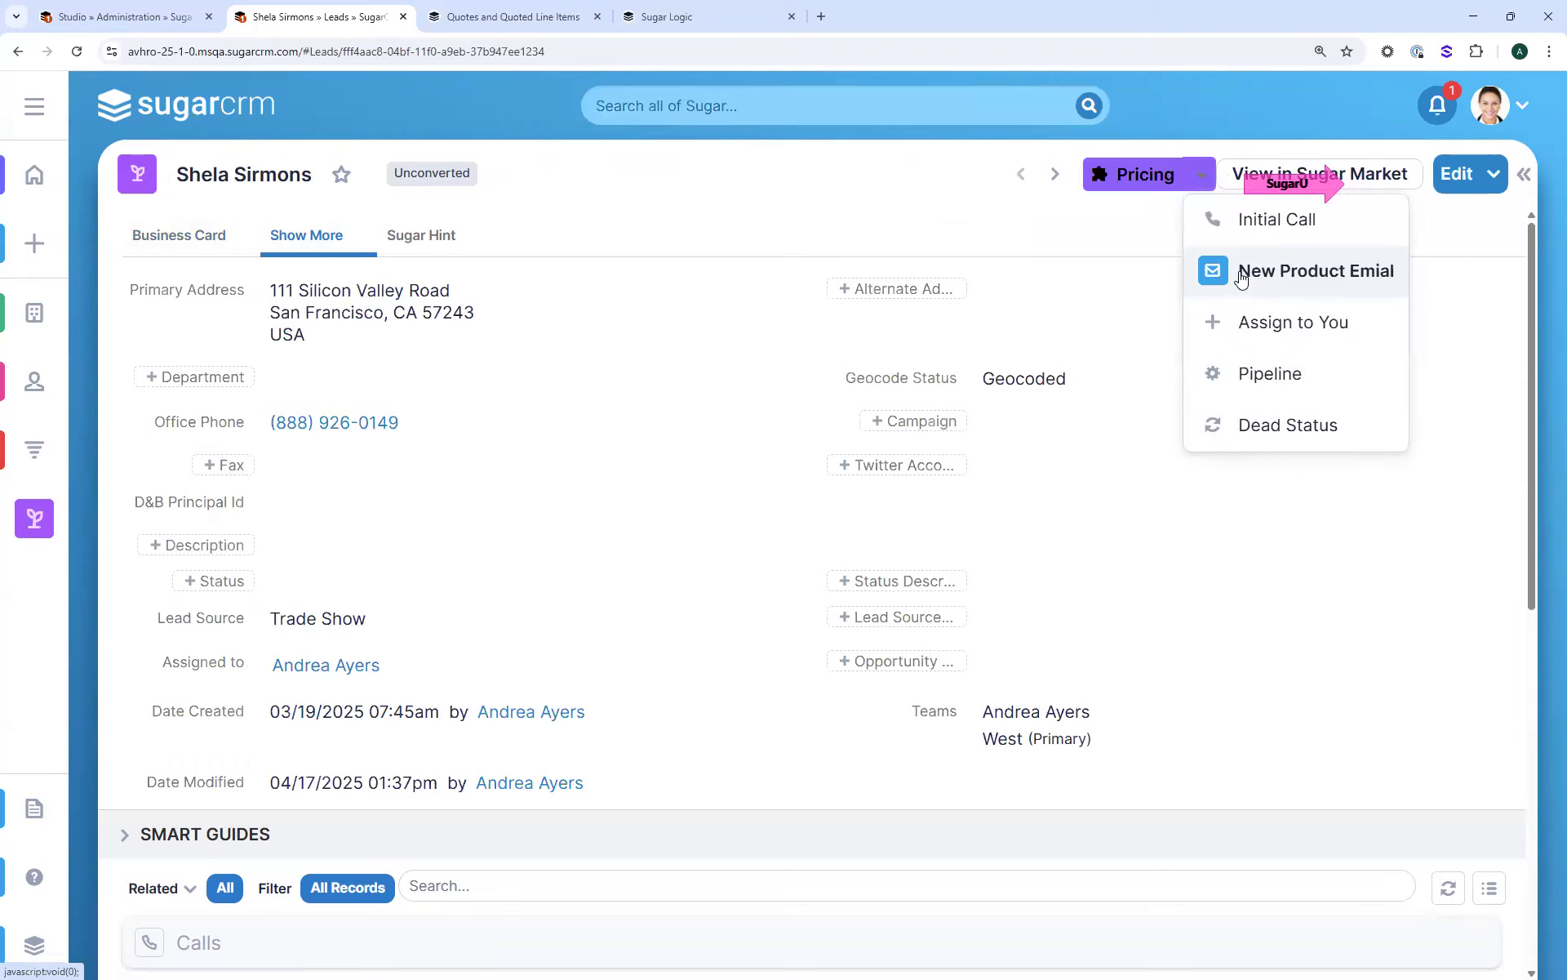
click(1290, 388)
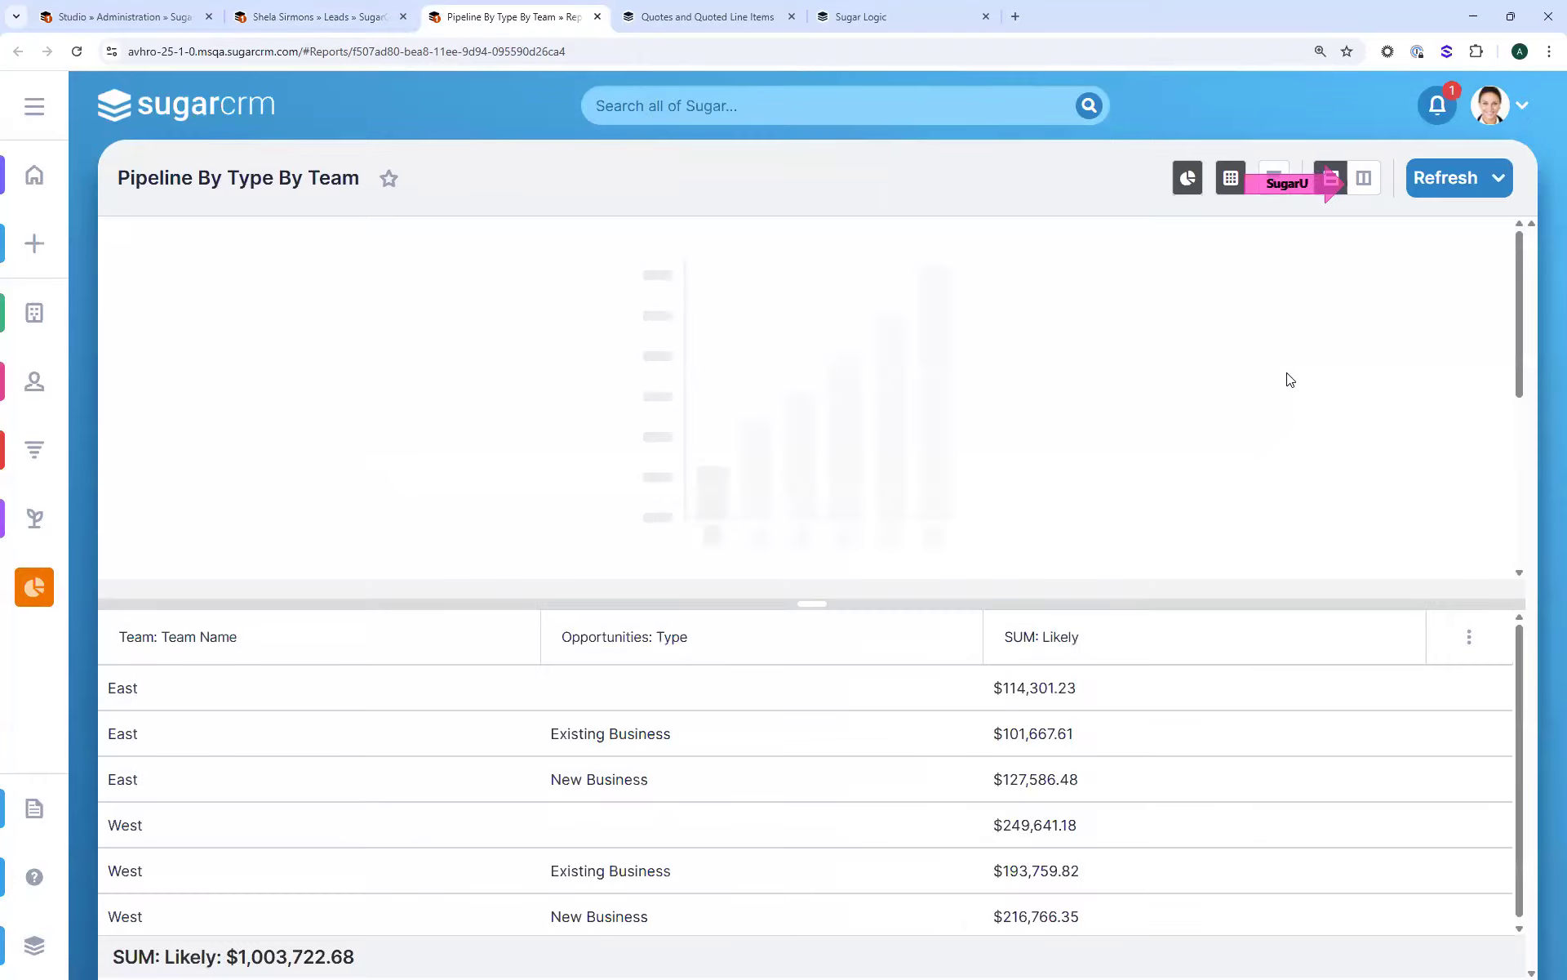
click(287, 20)
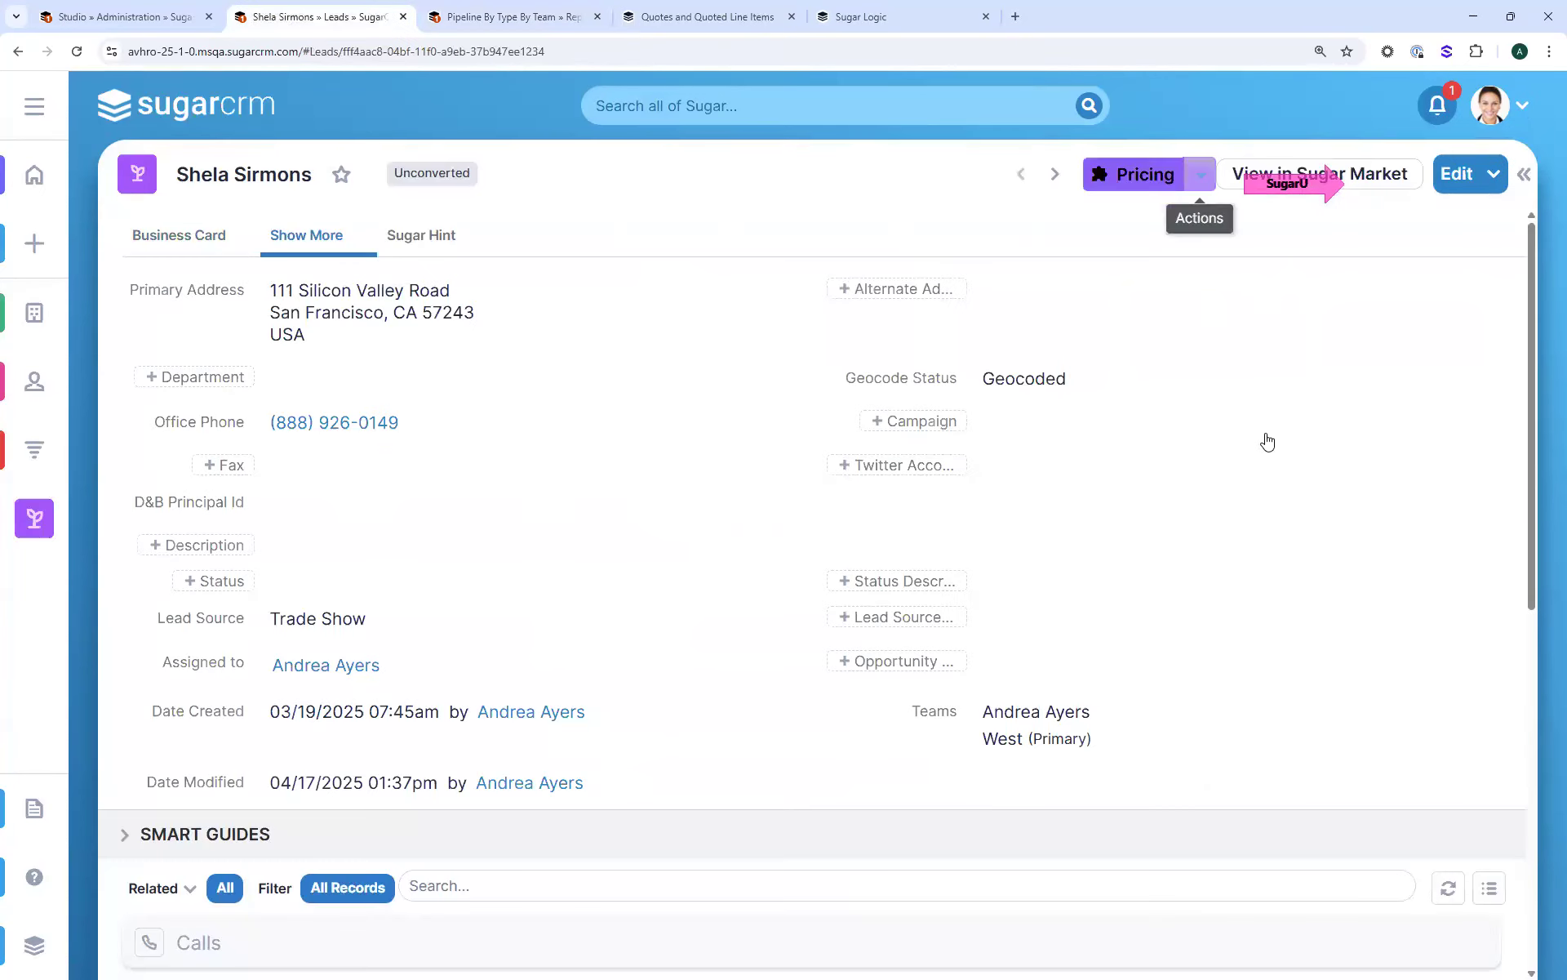
Set the lead's status to Dead with the Dead Status action, save the record, and check the Status field
click(1201, 174)
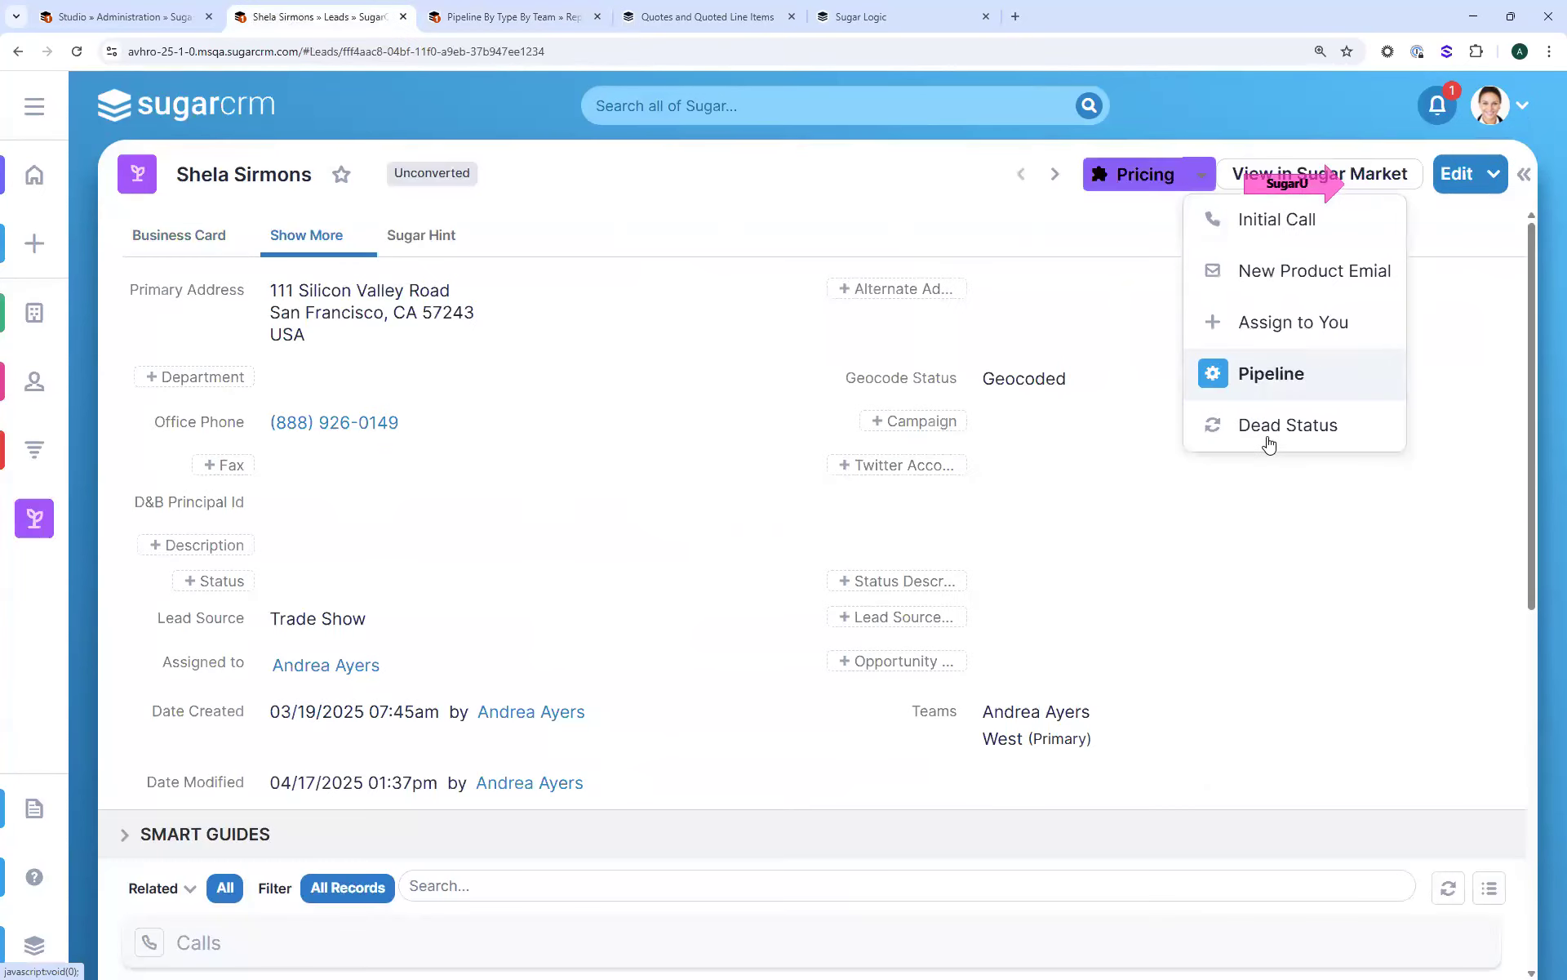
click(187, 235)
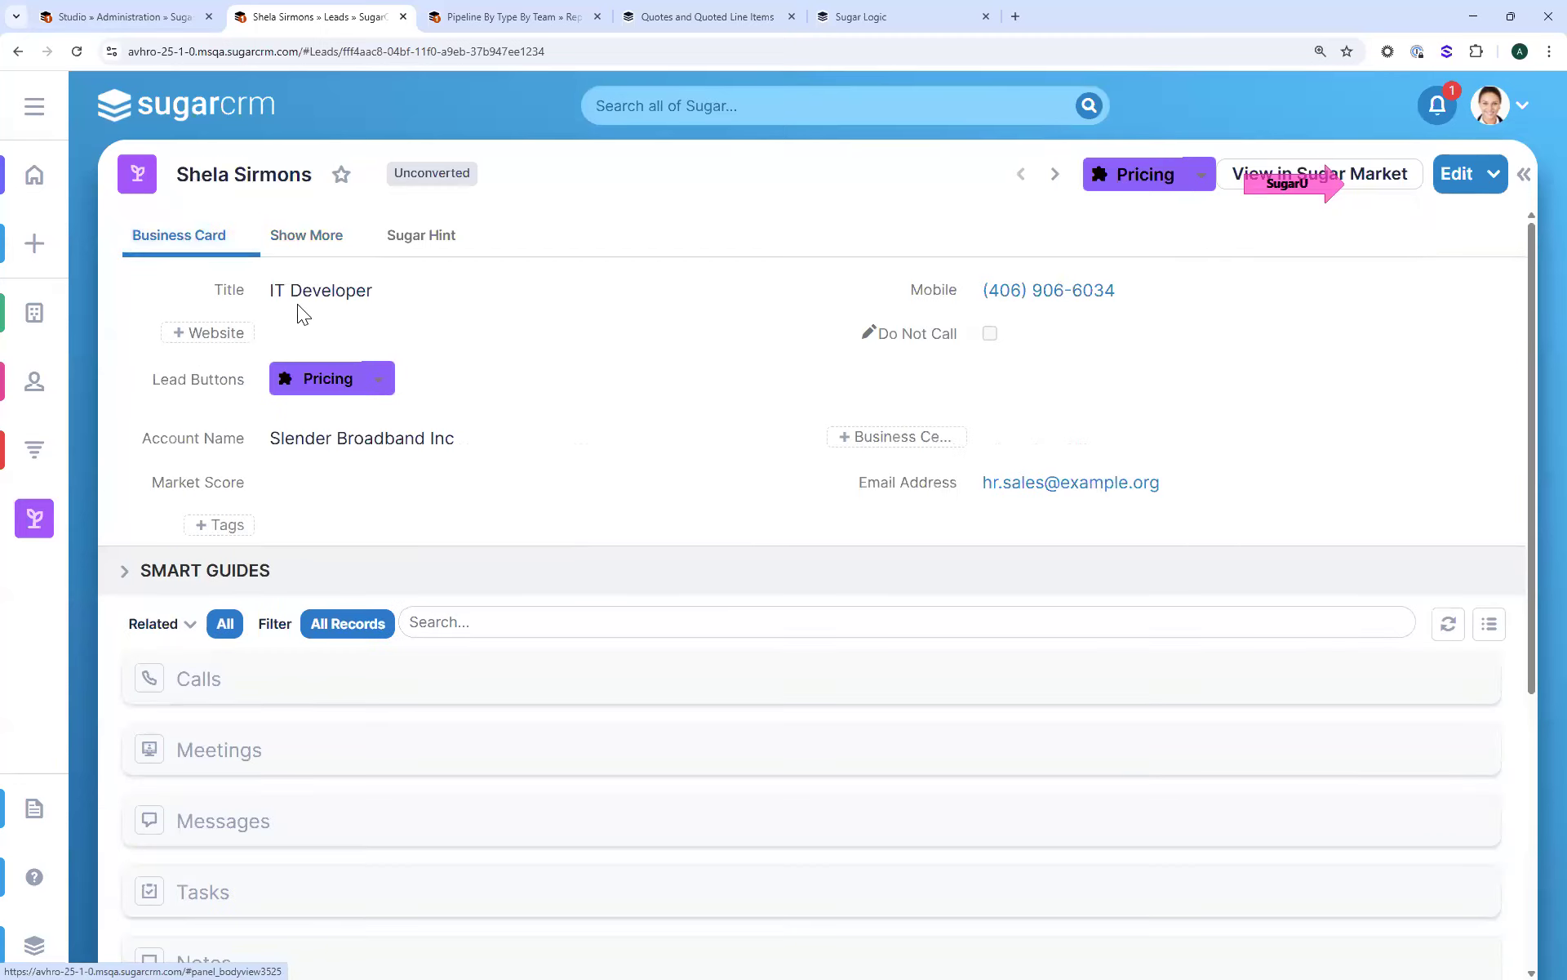
click(334, 249)
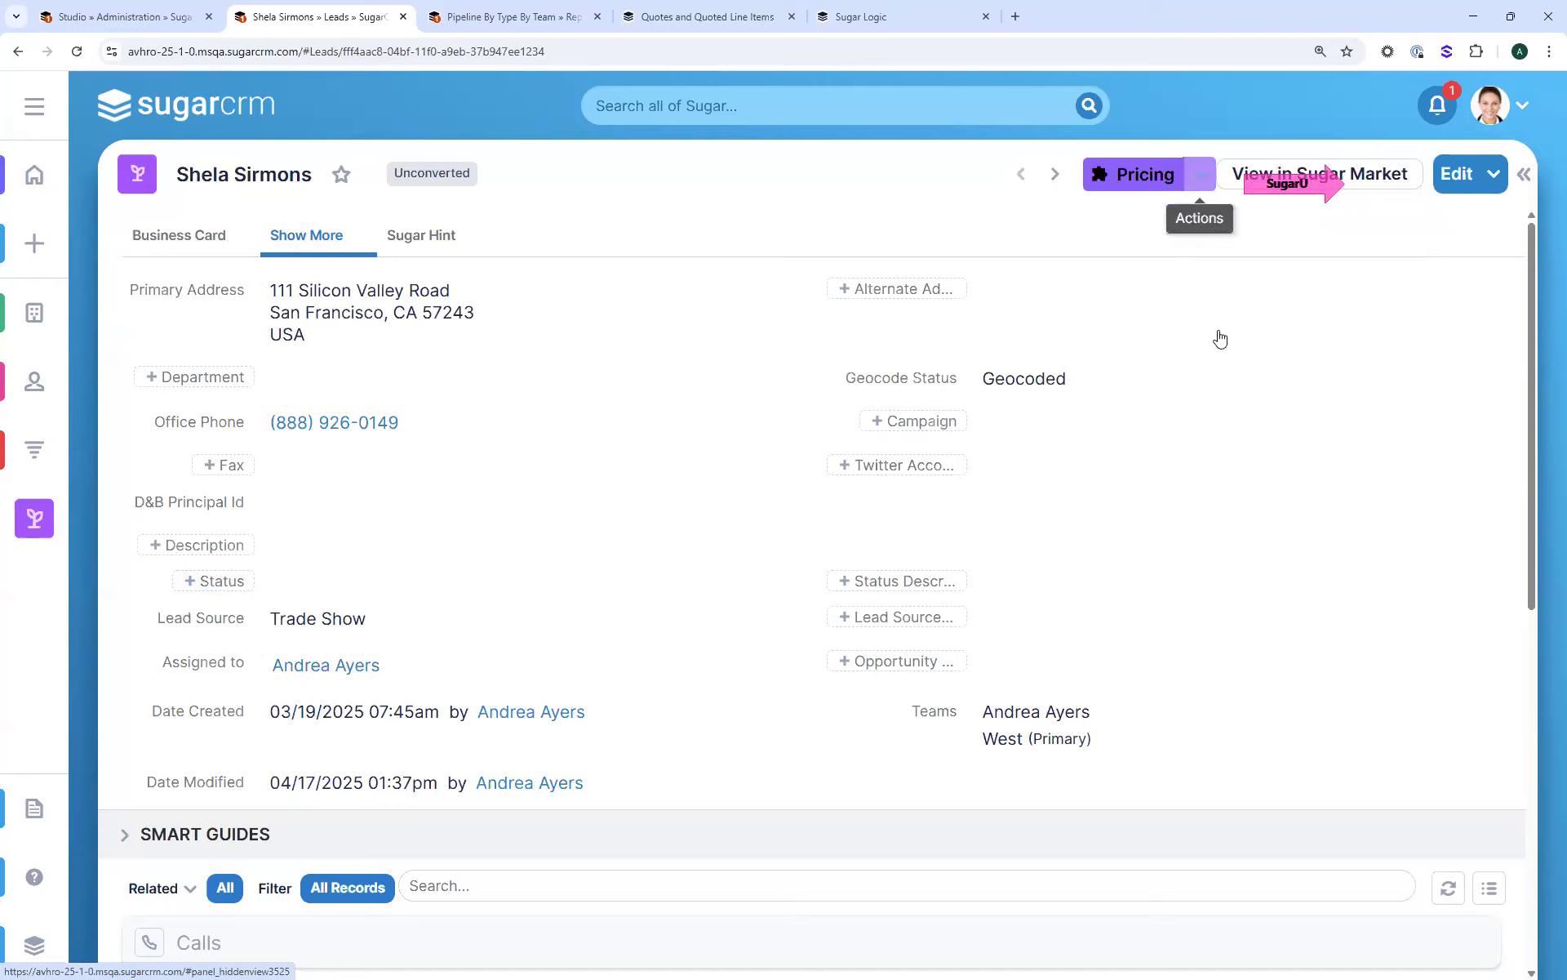
click(1248, 429)
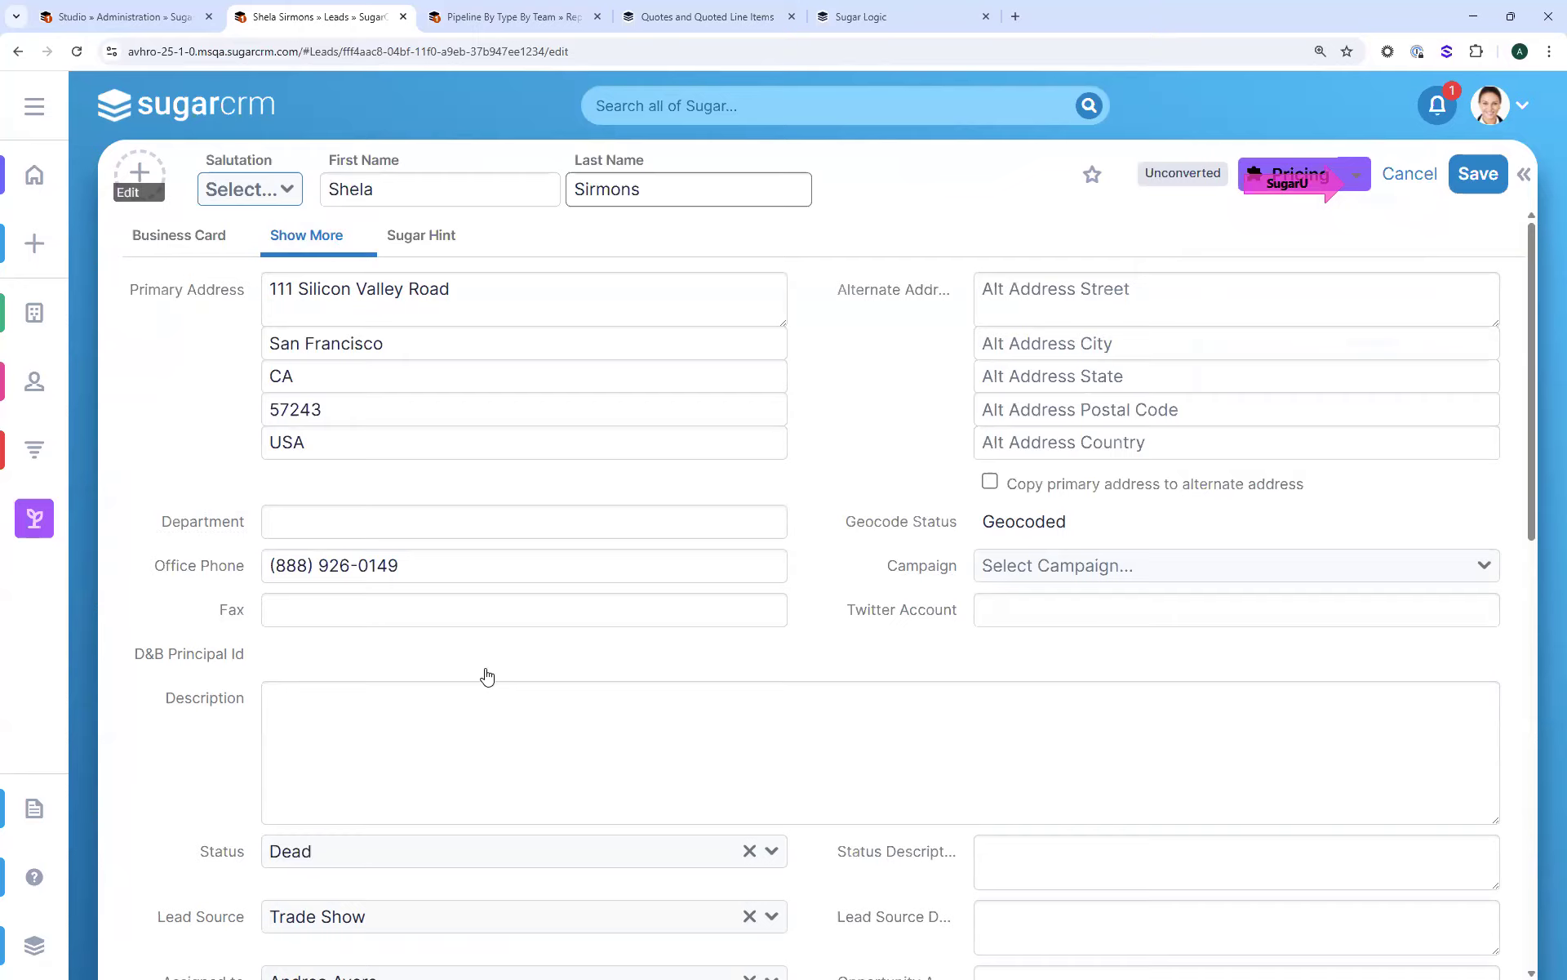
scroll(489, 675, down, 5)
scroll(485, 667, up, 5)
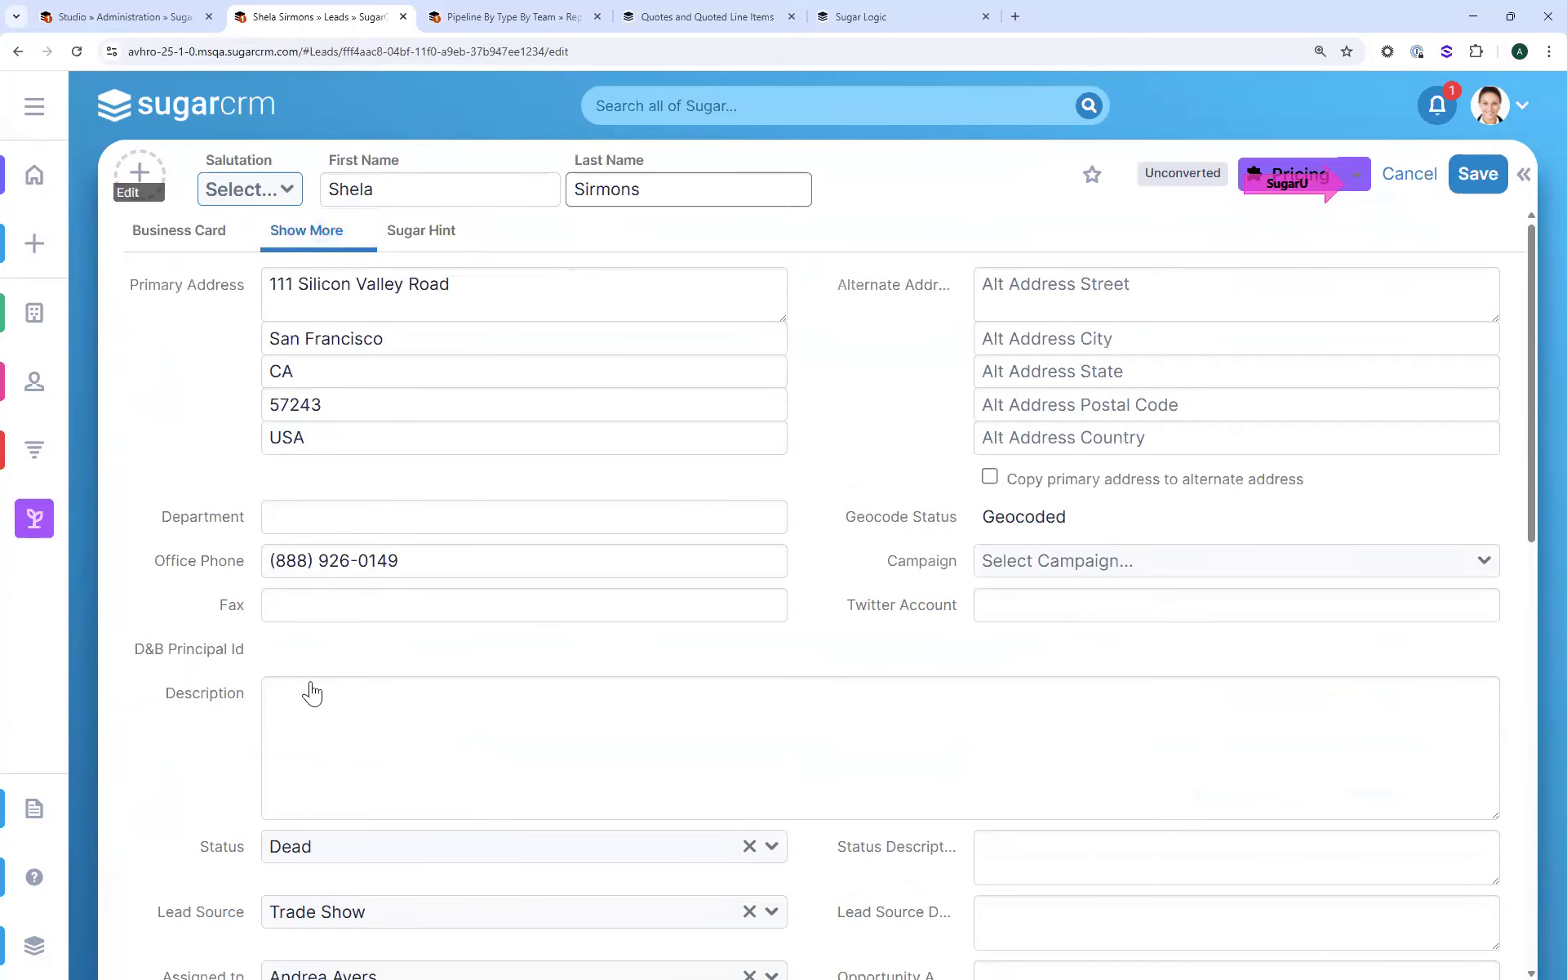
scroll(298, 694, down, 2)
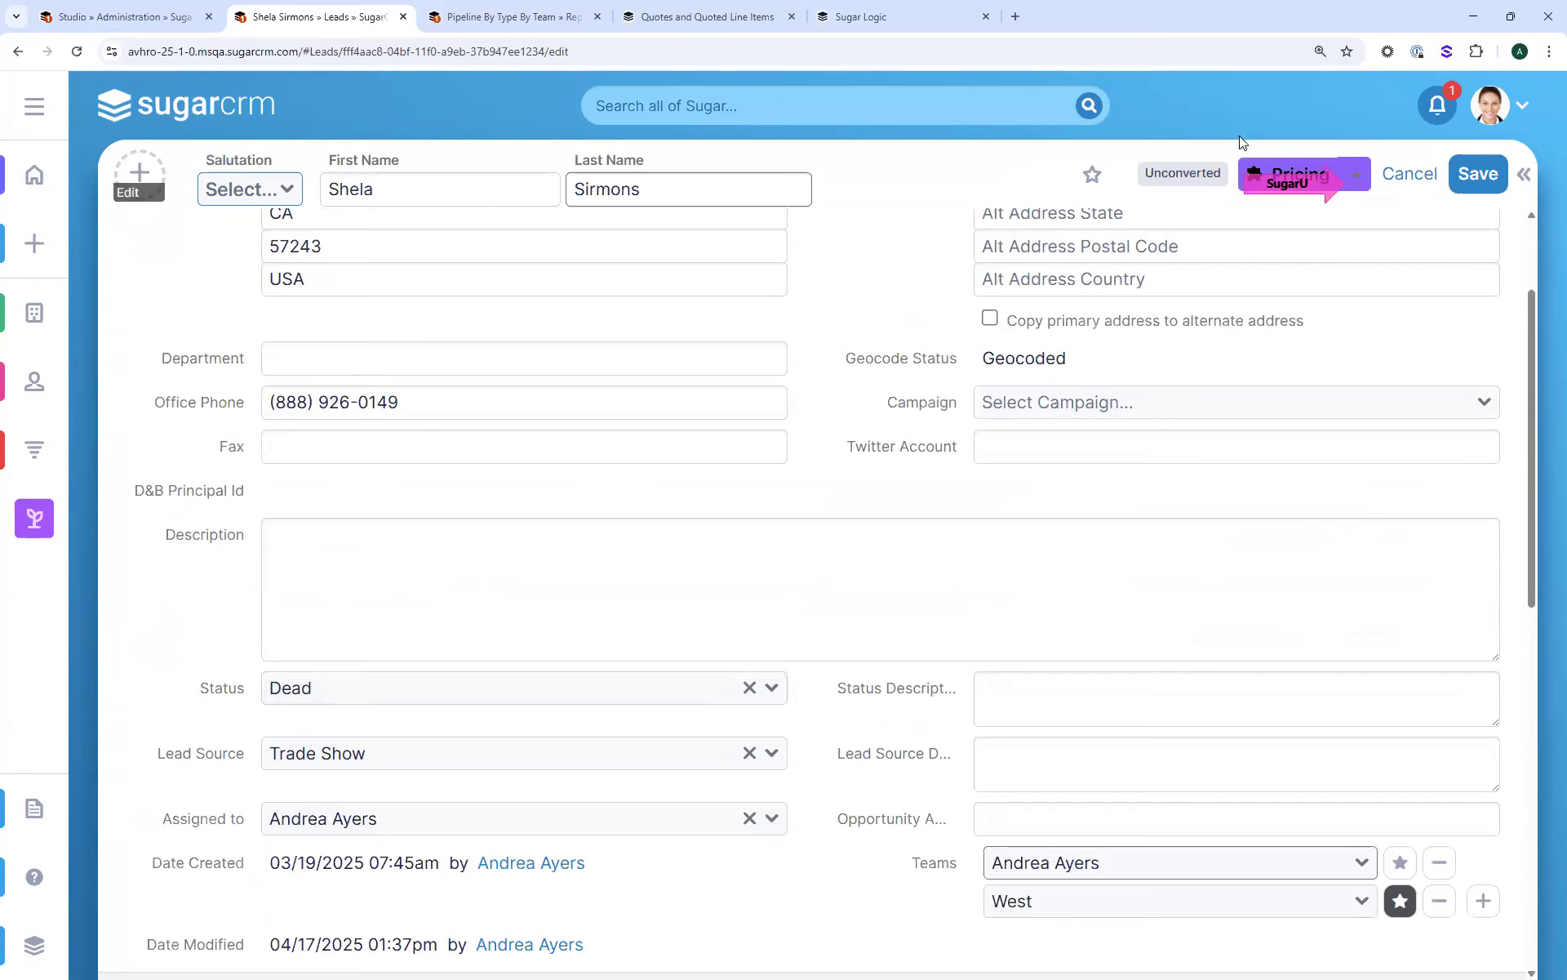
click(1471, 180)
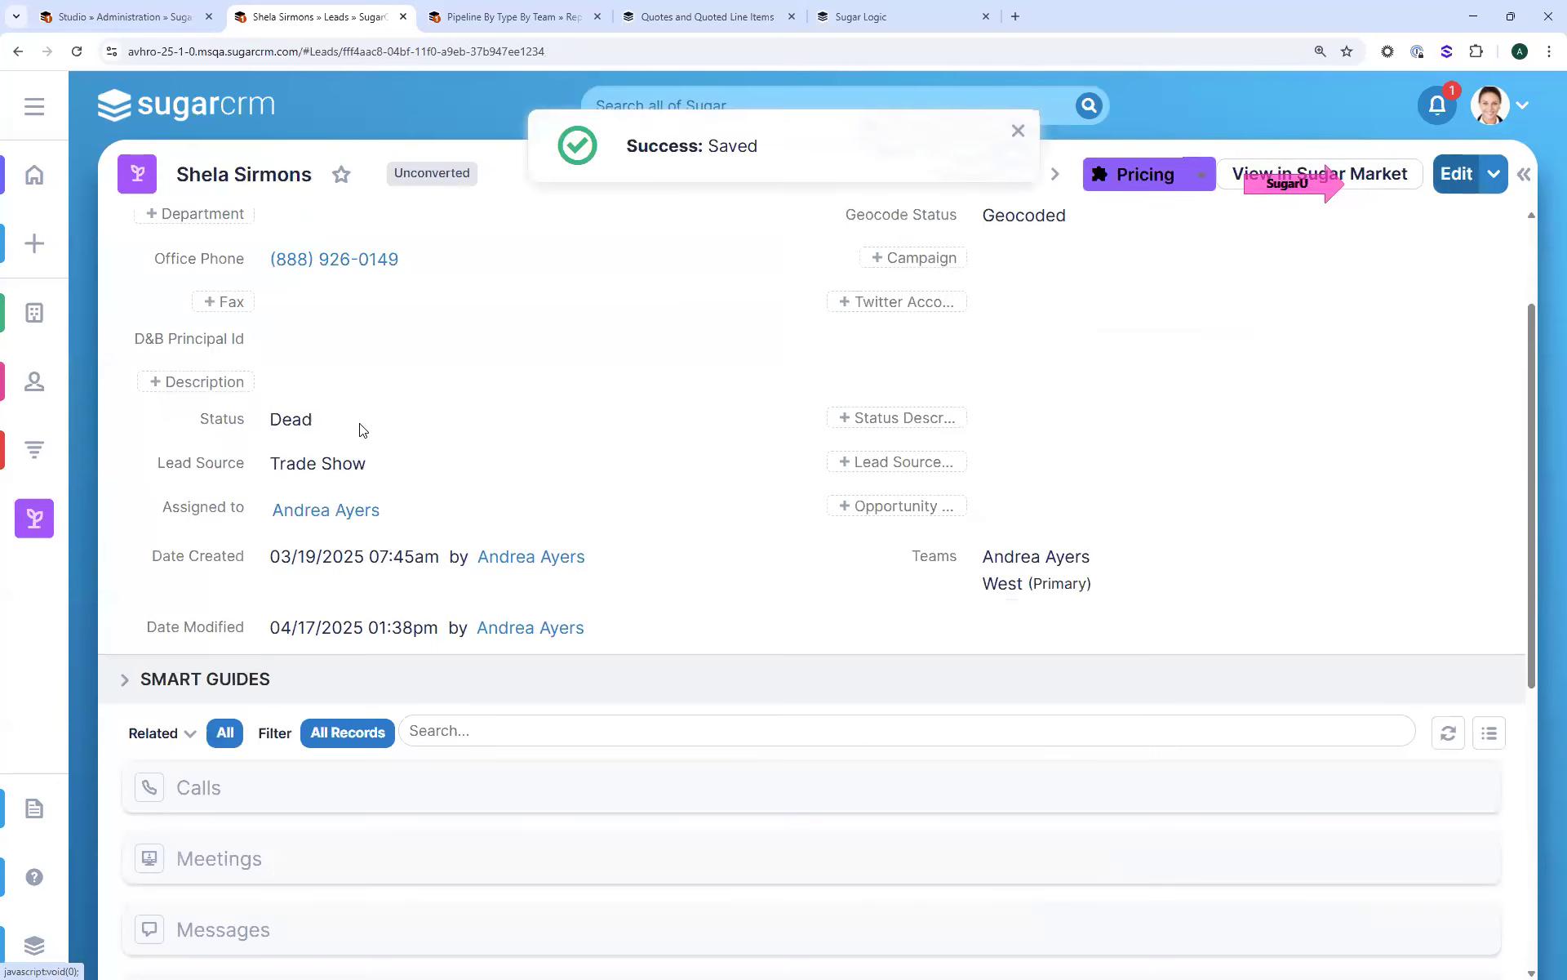
triple_click(295, 435)
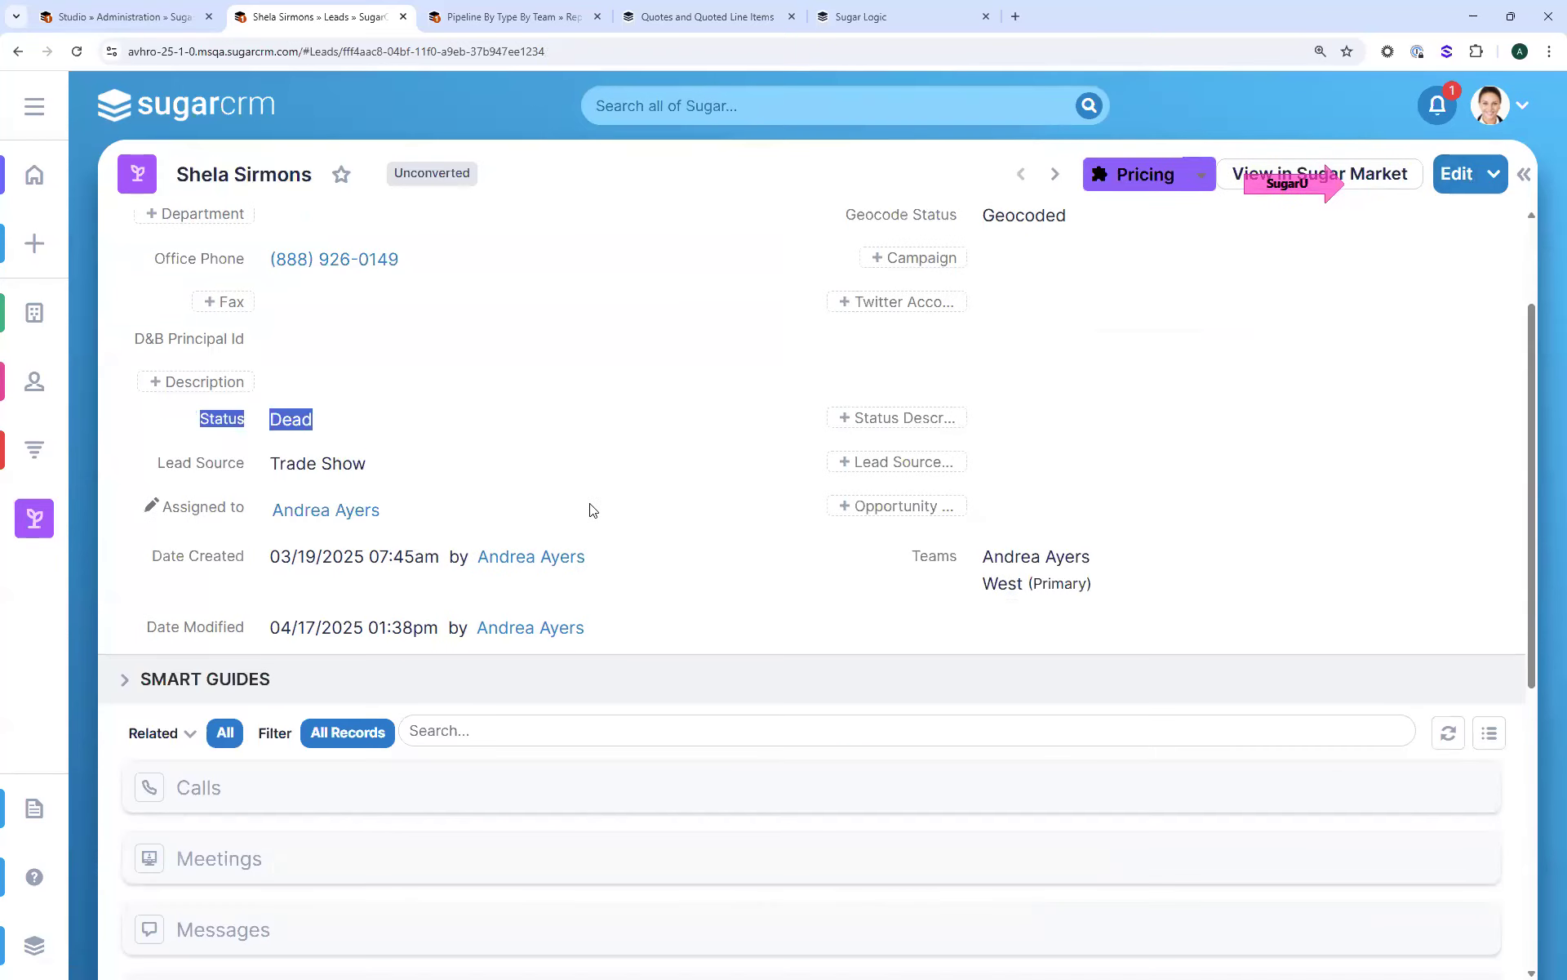
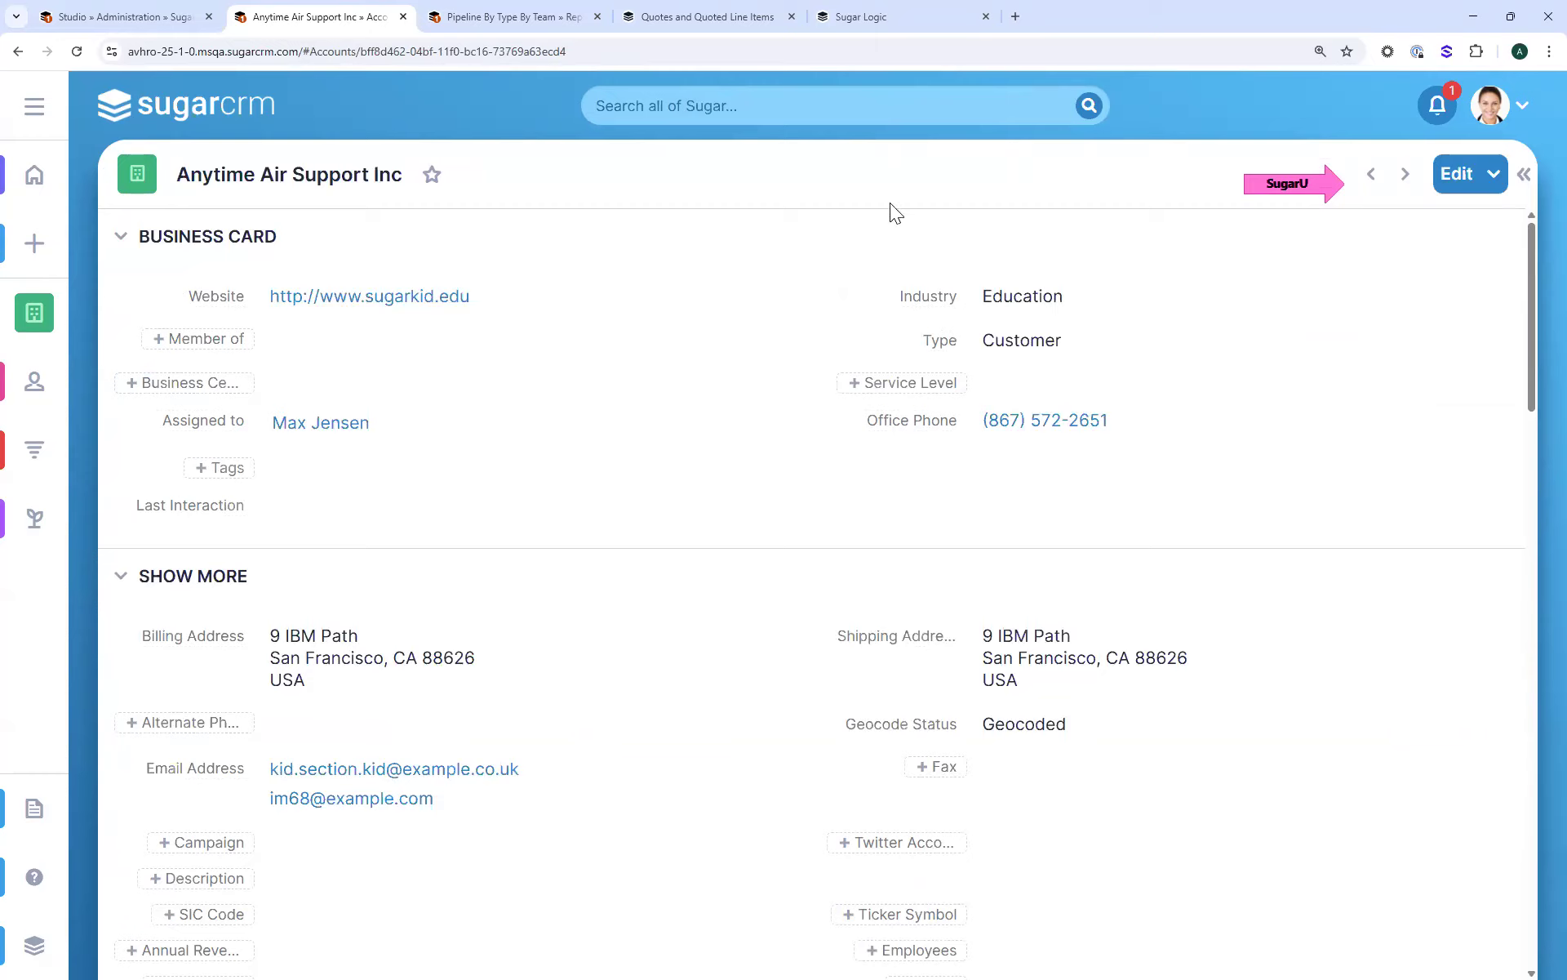
scroll(349, 527, down, 5)
scroll(351, 527, up, 5)
click(1523, 112)
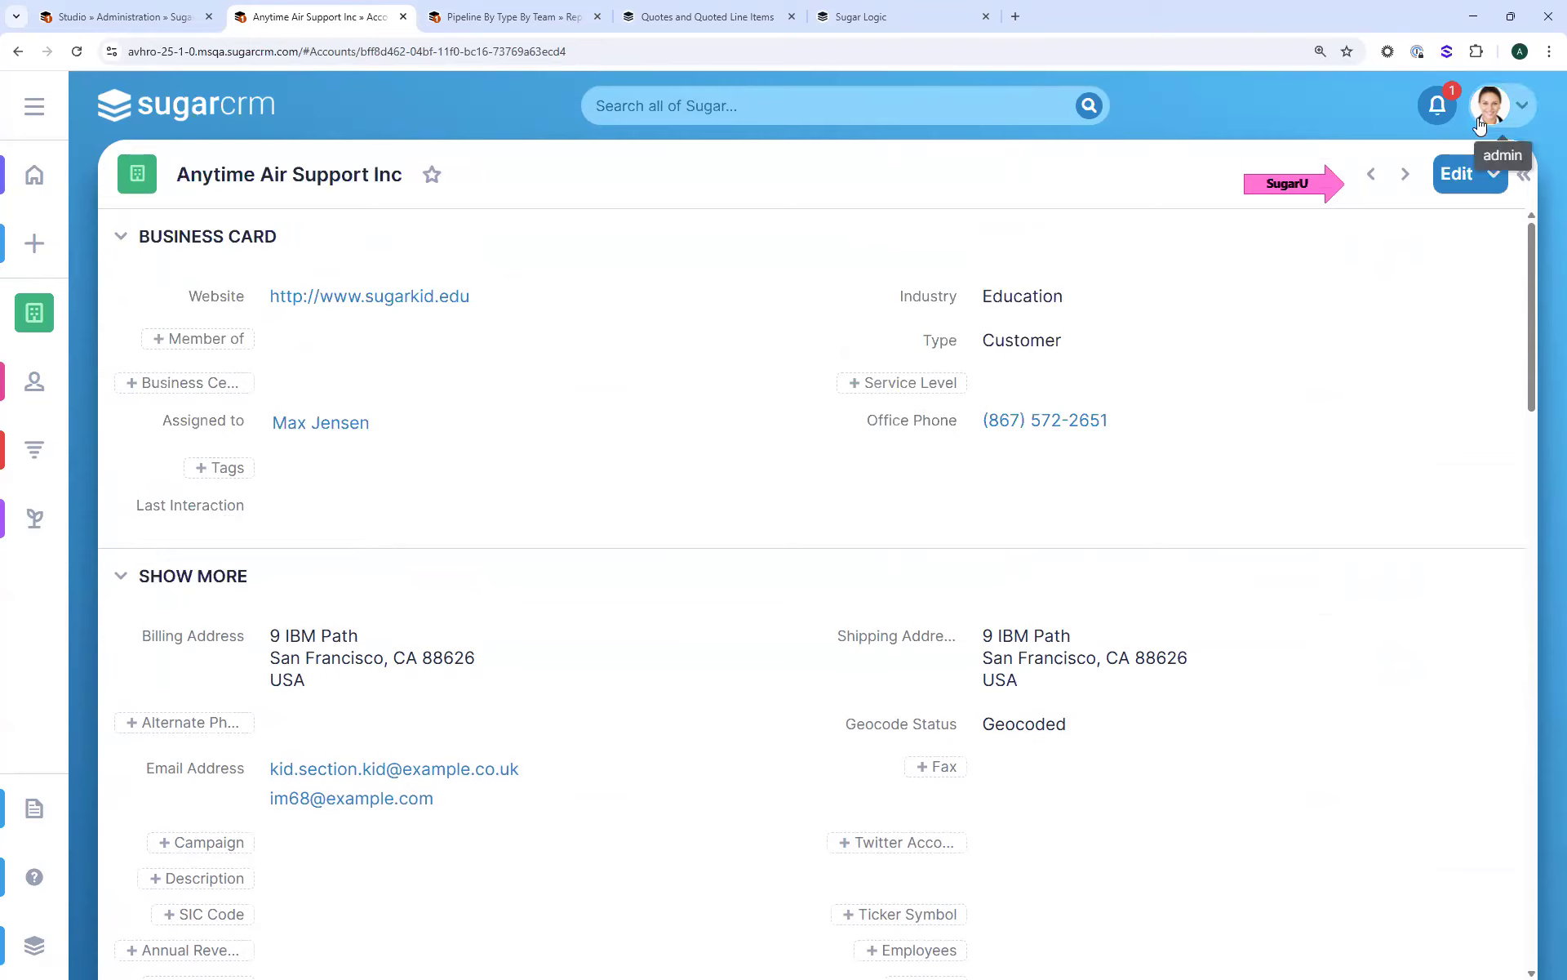
Open the first contact in the Contacts list and expand the dropdown of its Log Activities field
click(142, 387)
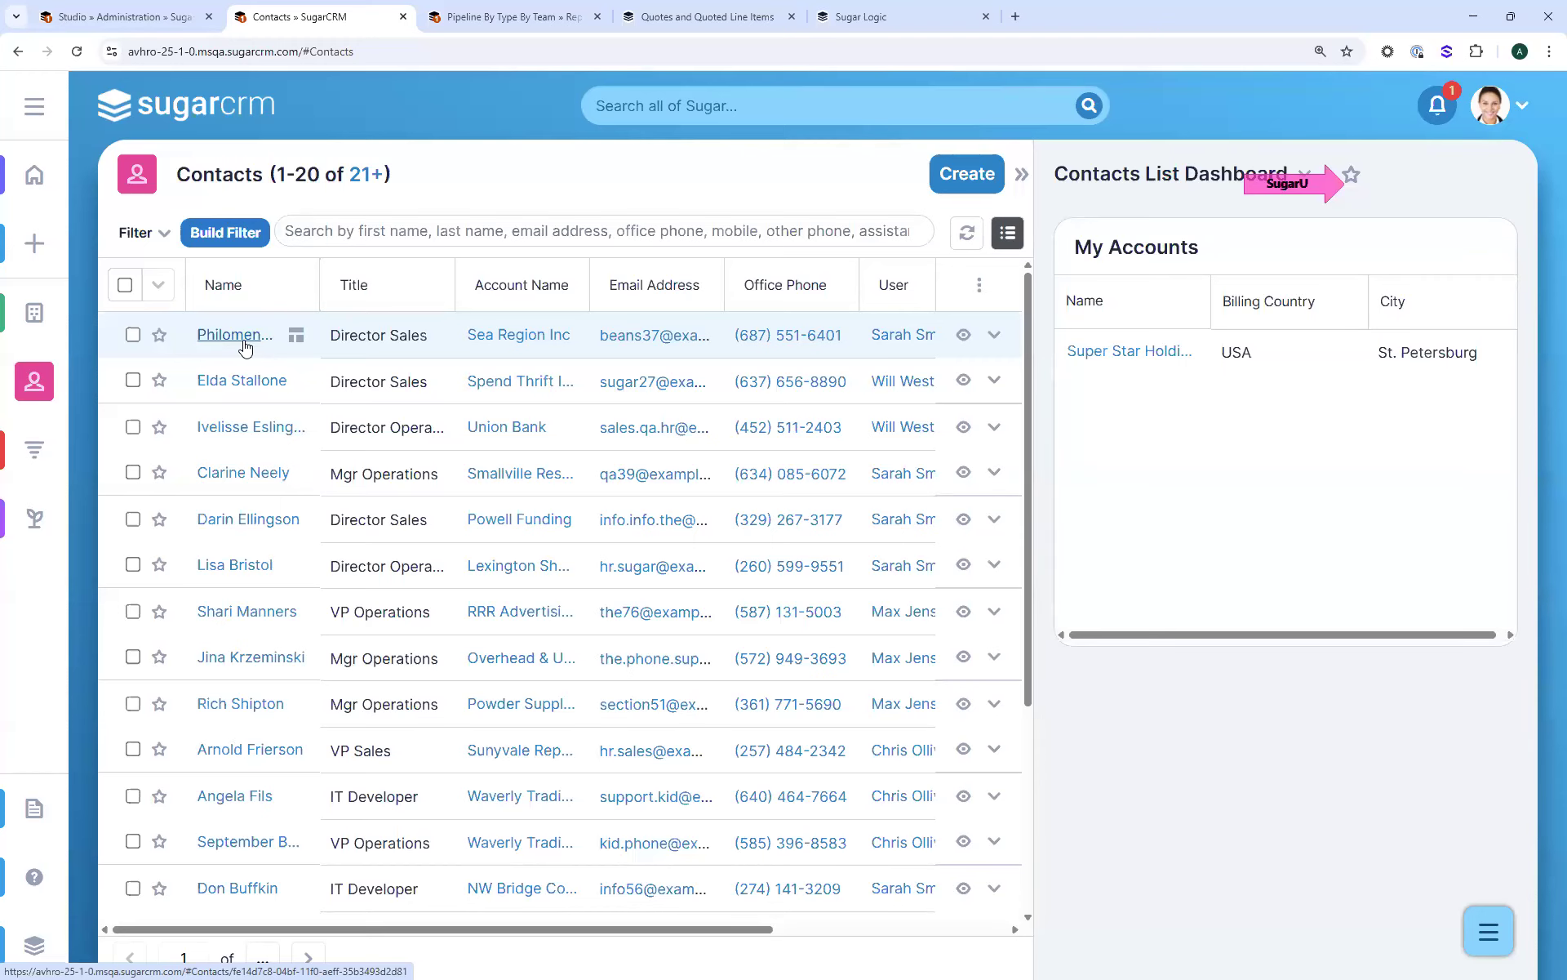
click(244, 345)
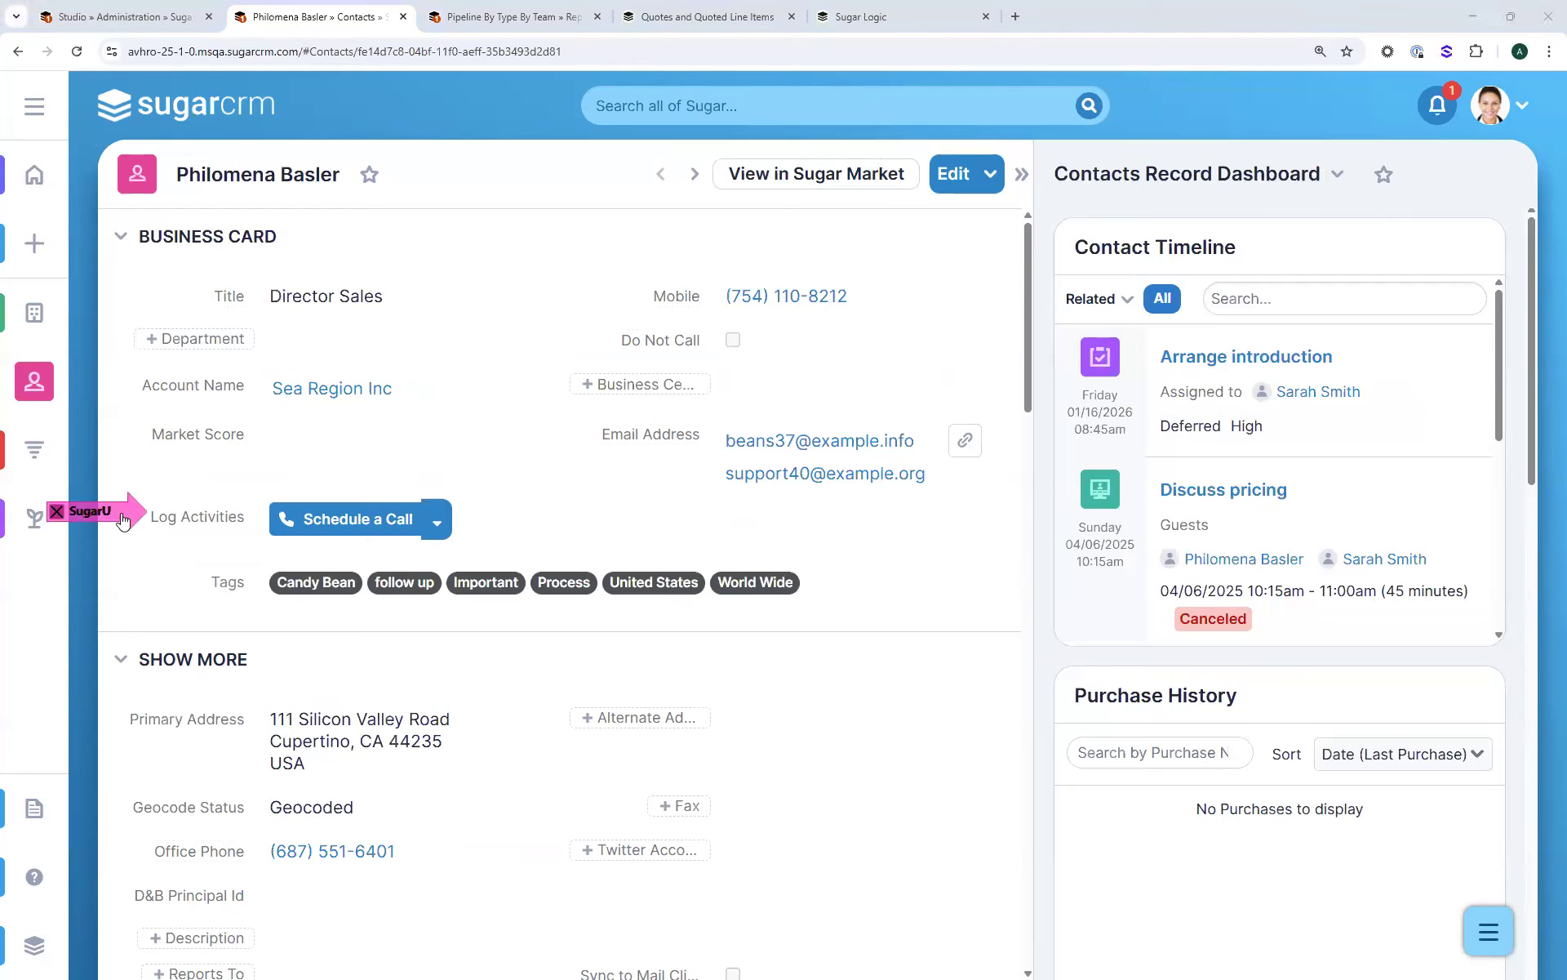
click(437, 526)
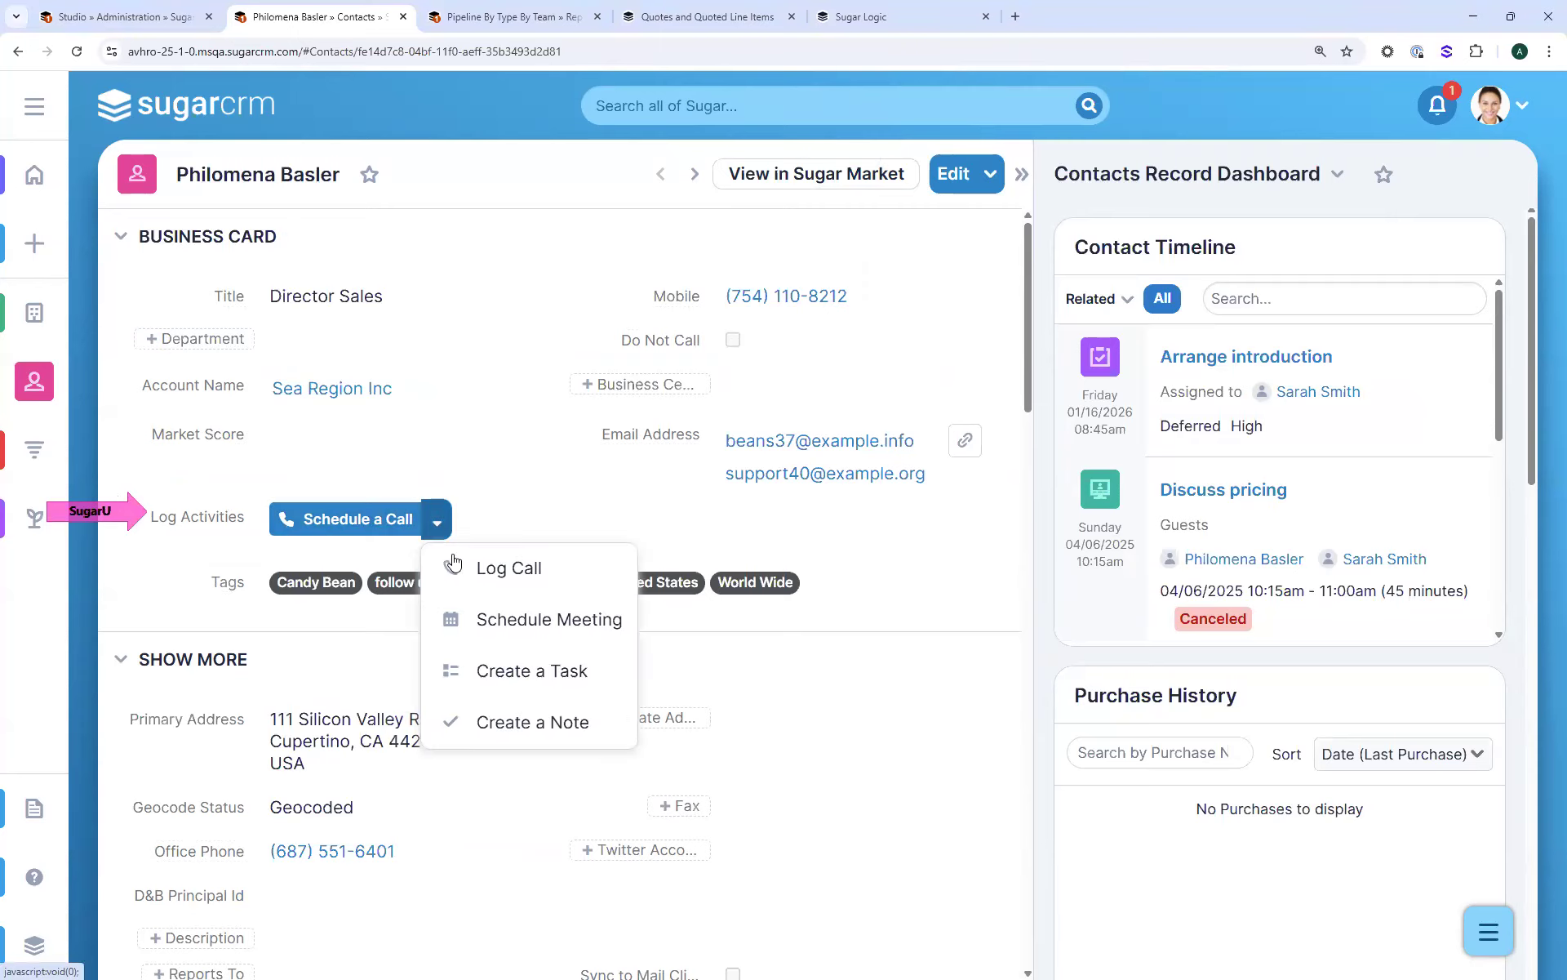
Examine the contact's activity subpanels further down the record and return to the Log Activities button dropdown
scroll(449, 770, down, 6)
scroll(457, 772, down, 15)
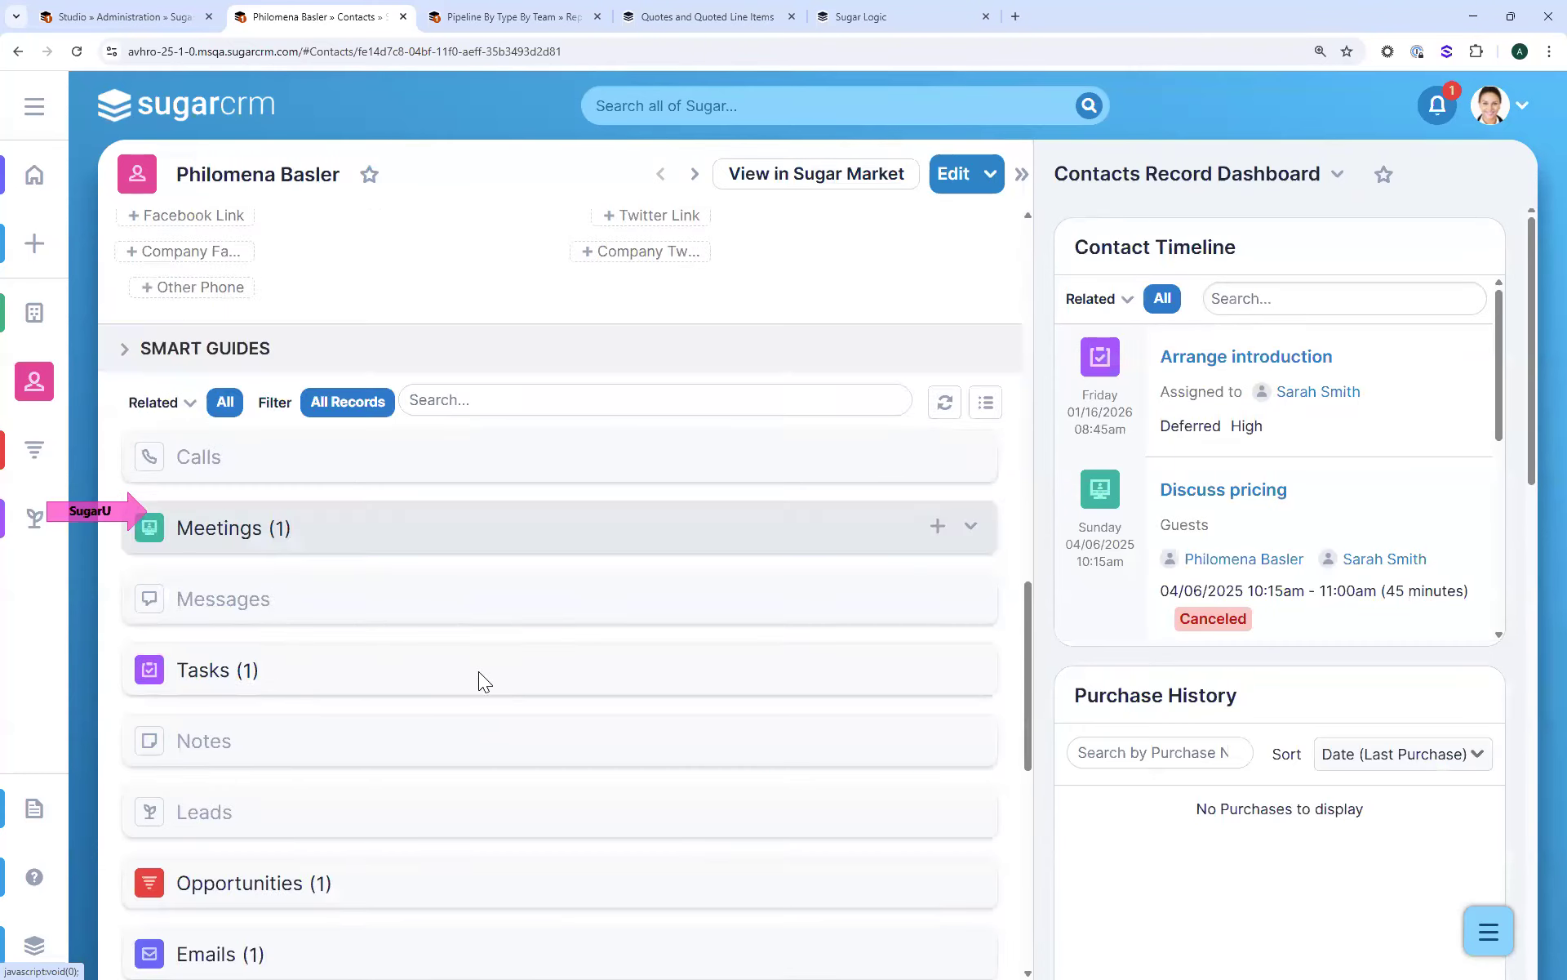
scroll(253, 410, up, 8)
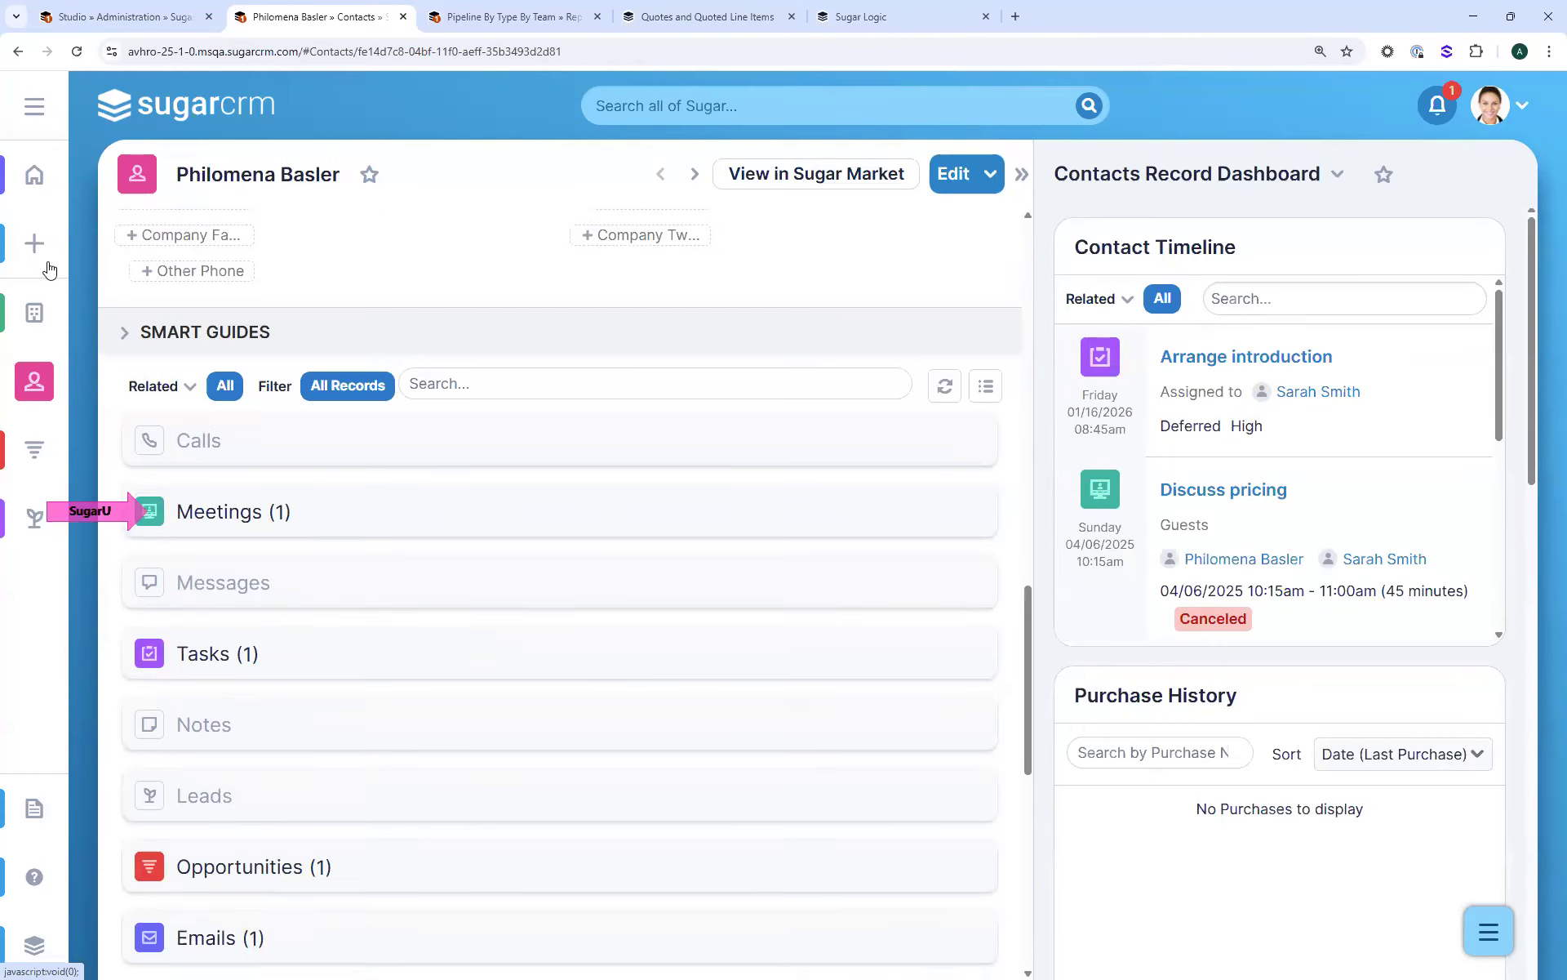
scroll(441, 403, up, 14)
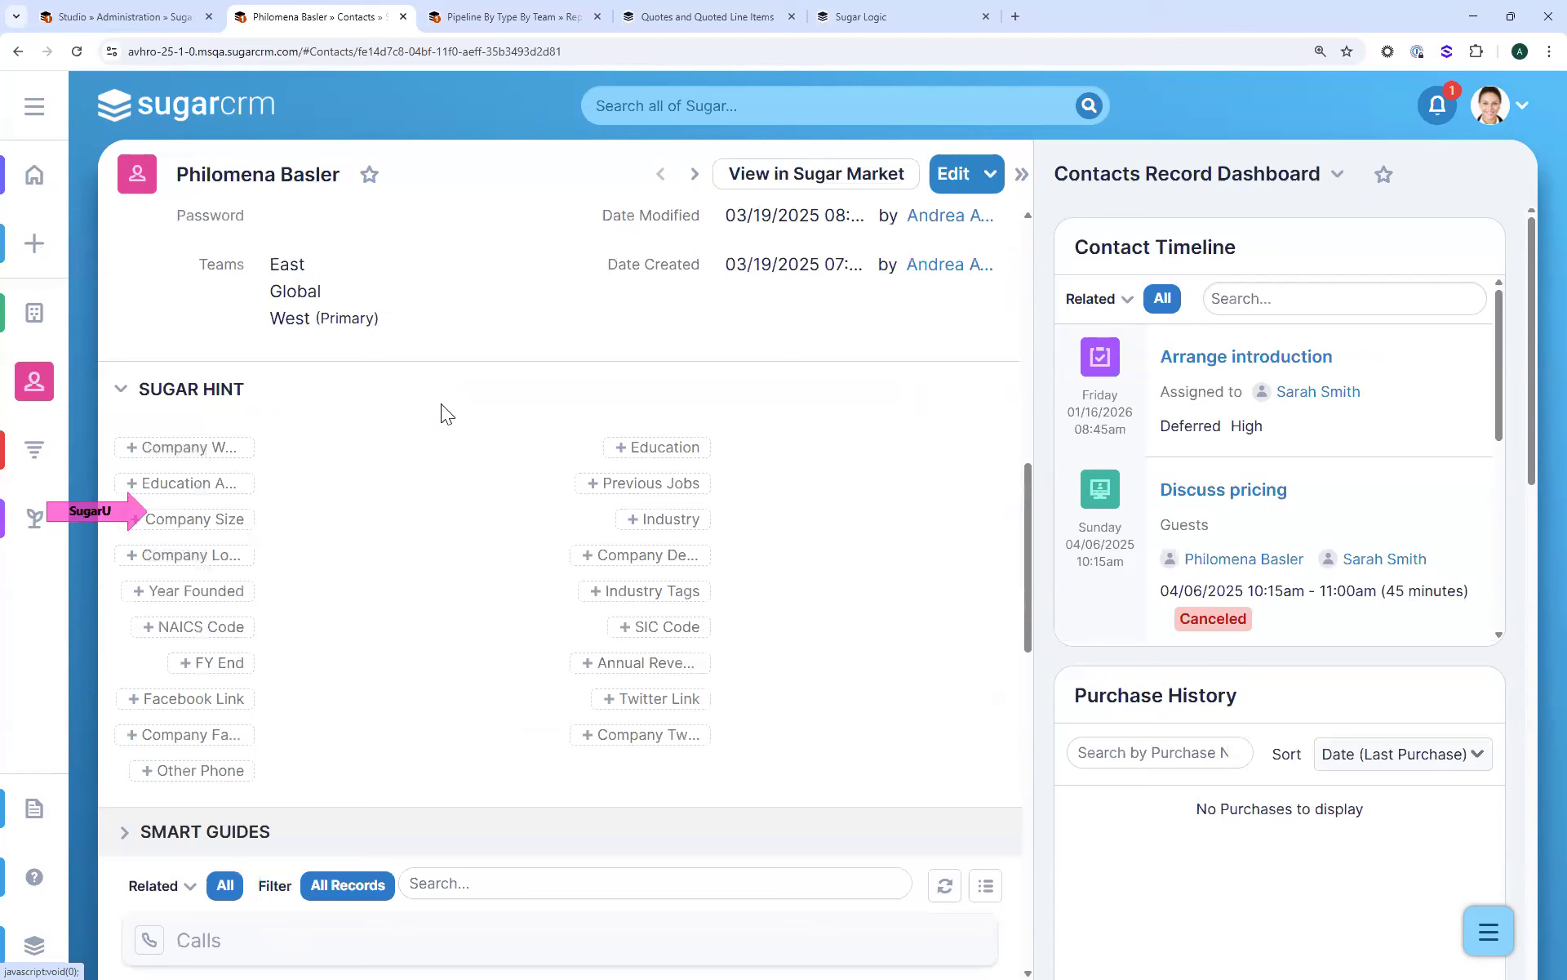
click(437, 274)
scroll(184, 387, up, 3)
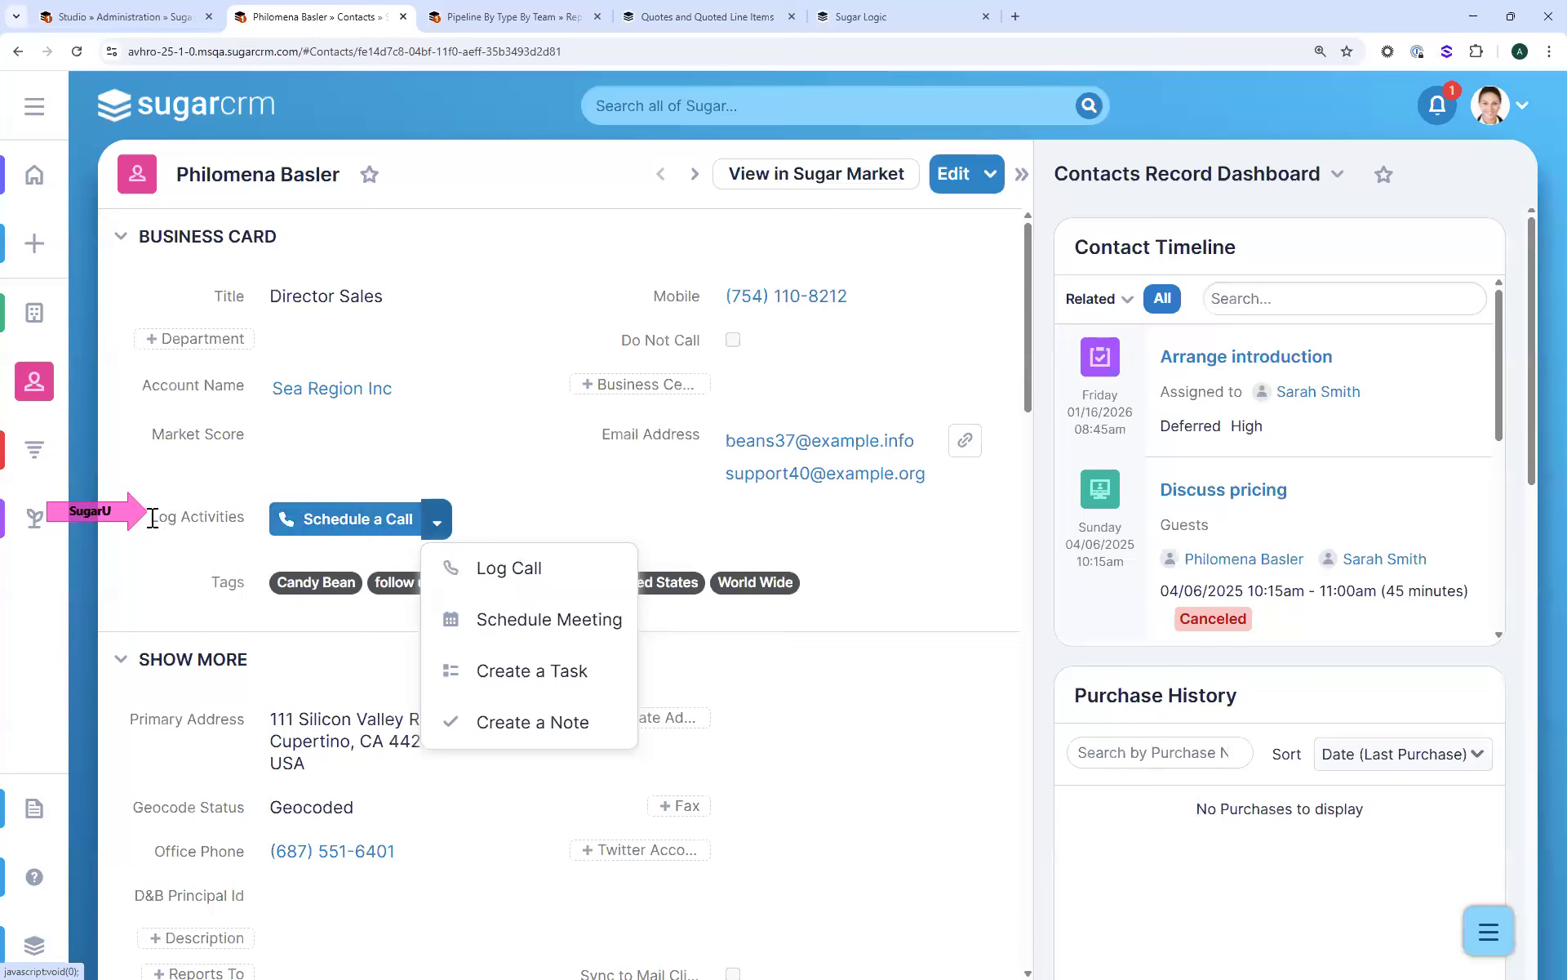
Highlight the Log Activities label, review its dropdown actions, and open a new call form with Schedule a Call
triple_click(244, 515)
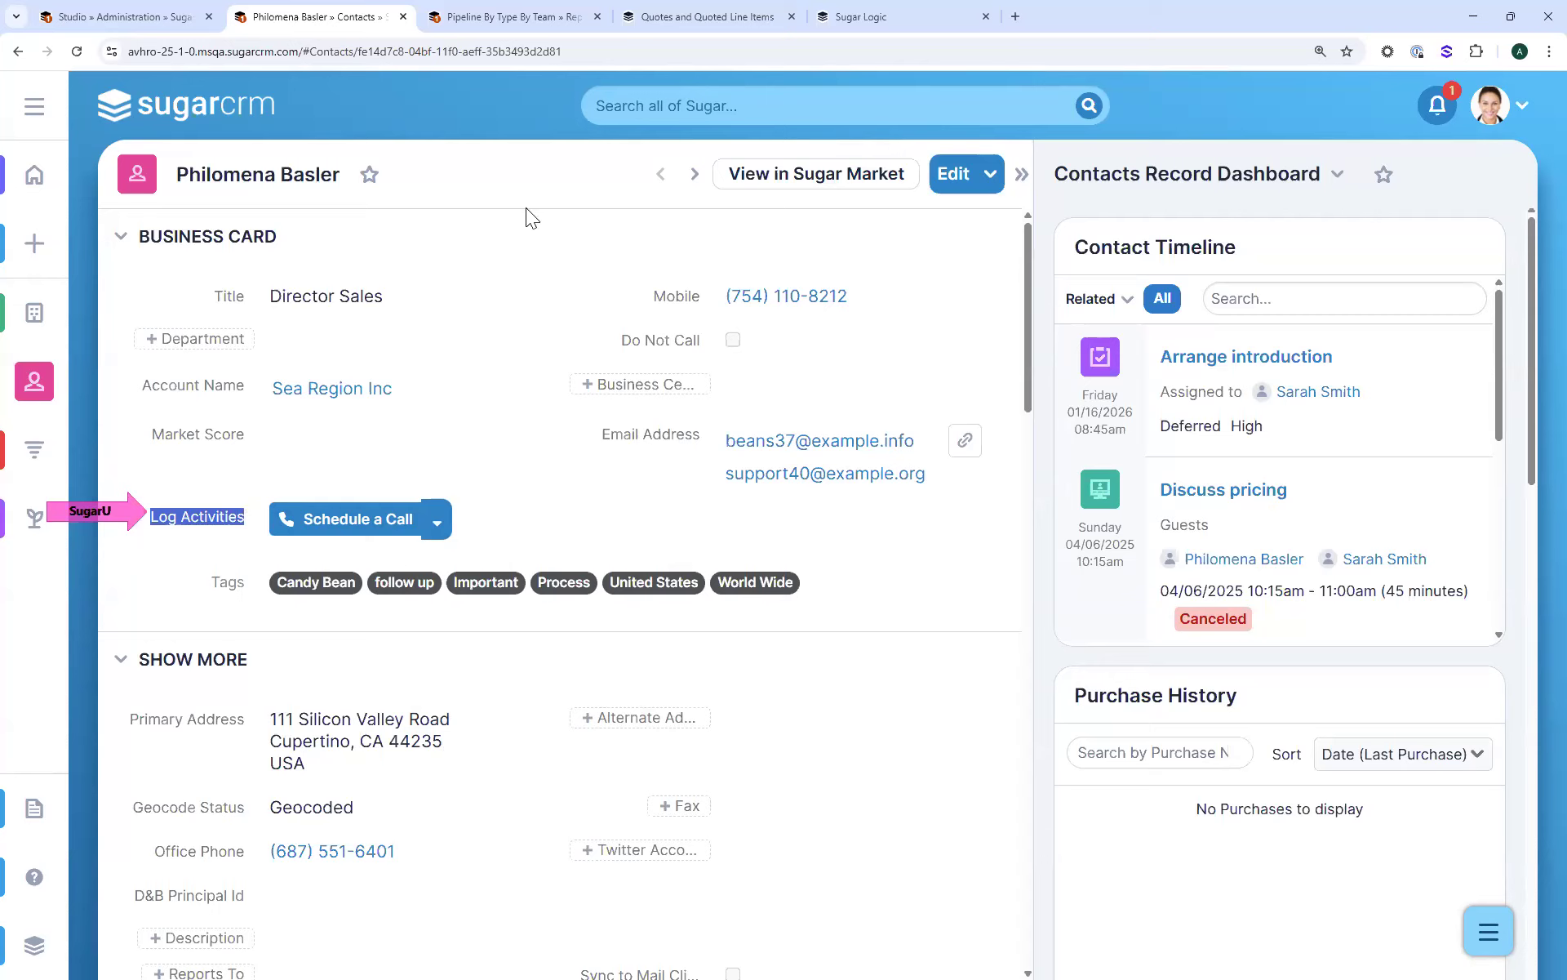
click(437, 522)
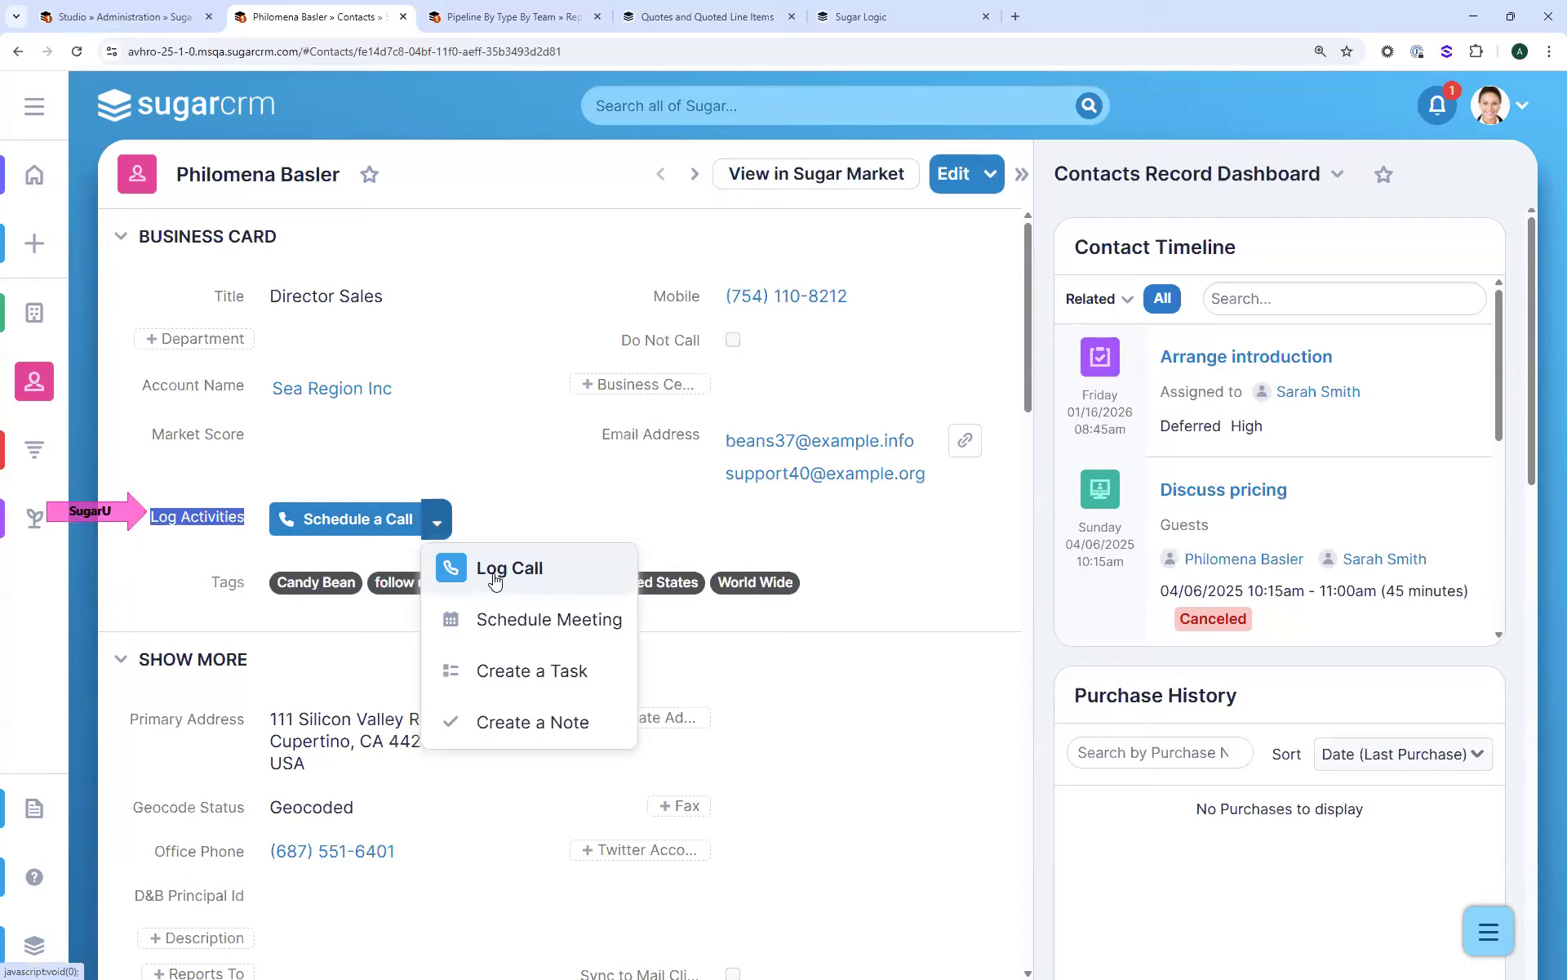
click(325, 516)
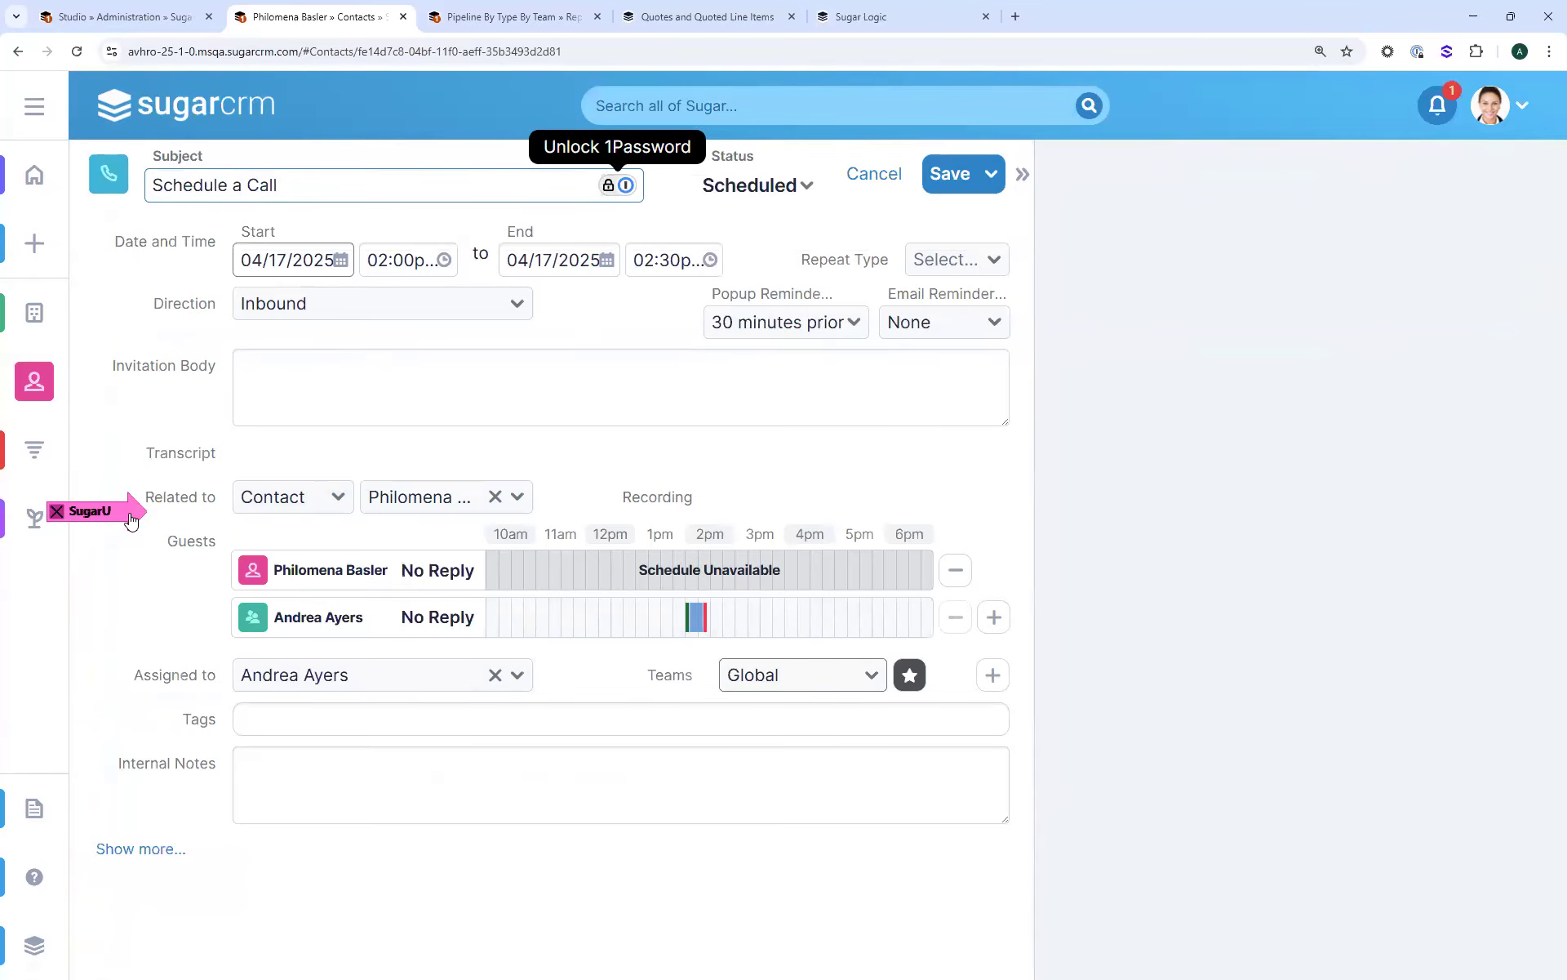
Cancel the Schedule a Call form, open the Log Call form from Log Activities to review it, and cancel it
click(855, 181)
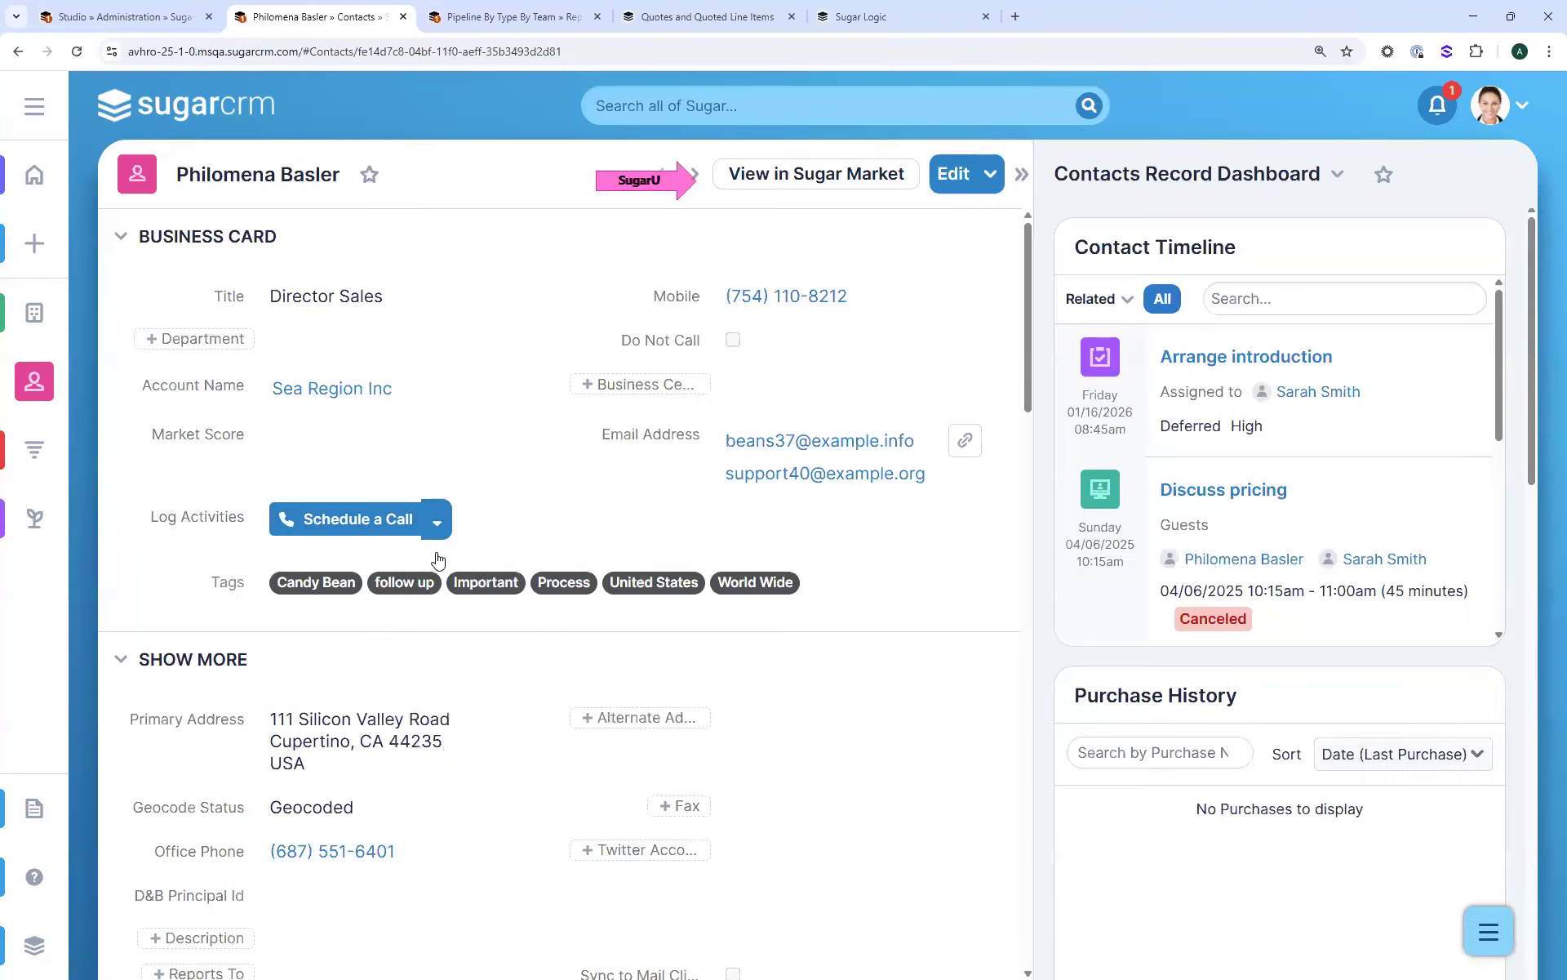
click(437, 522)
click(494, 569)
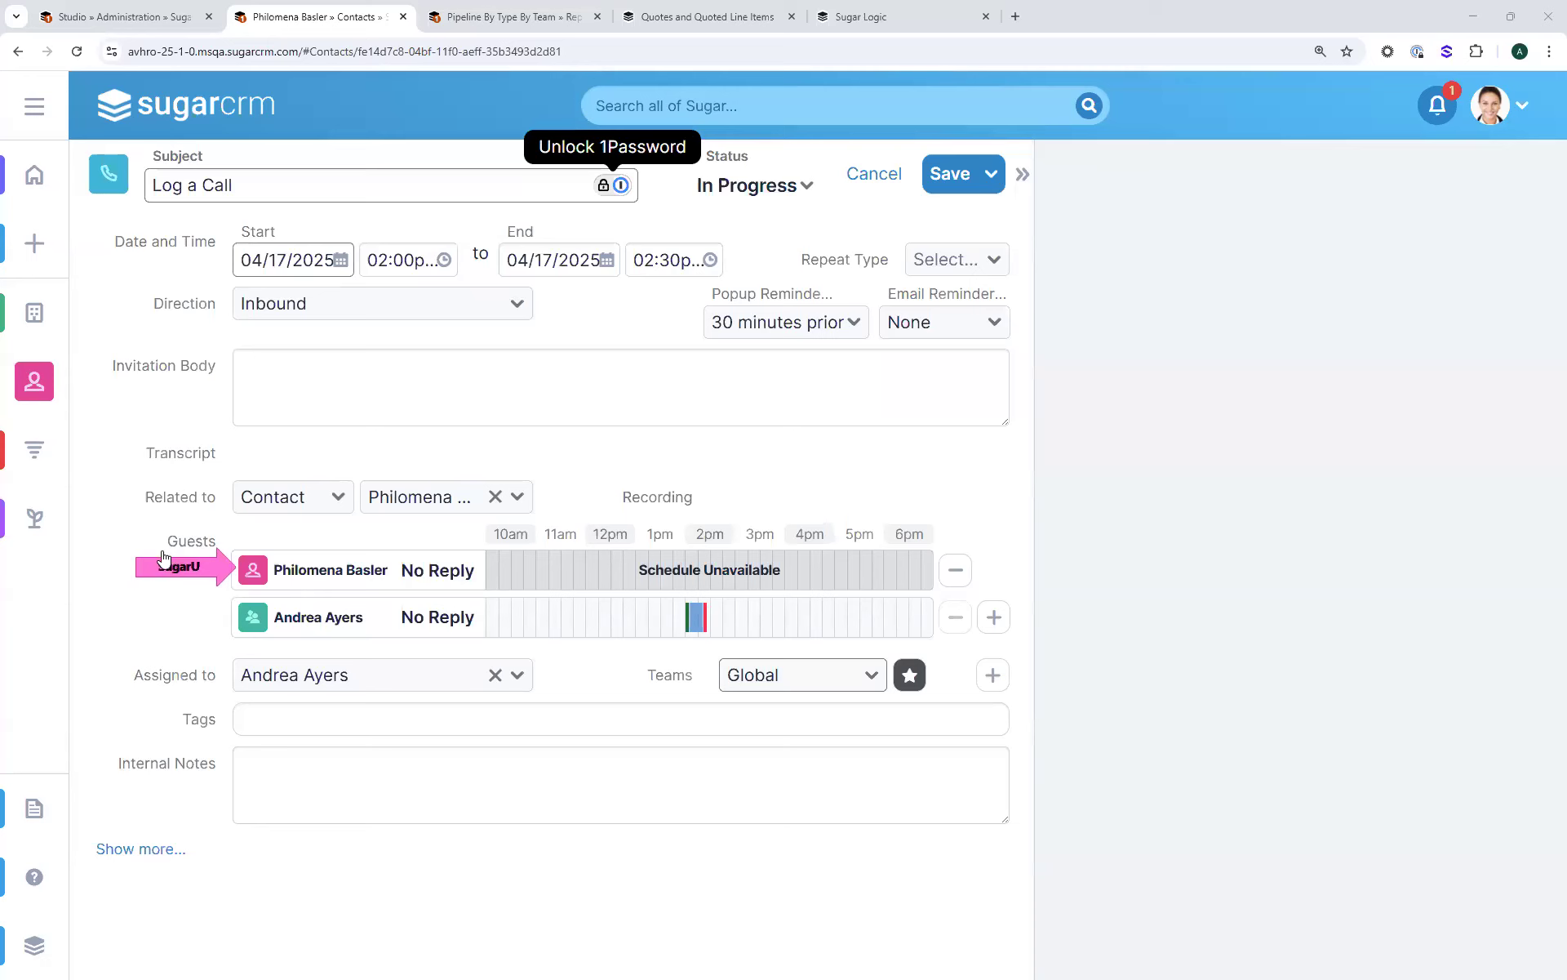
click(873, 173)
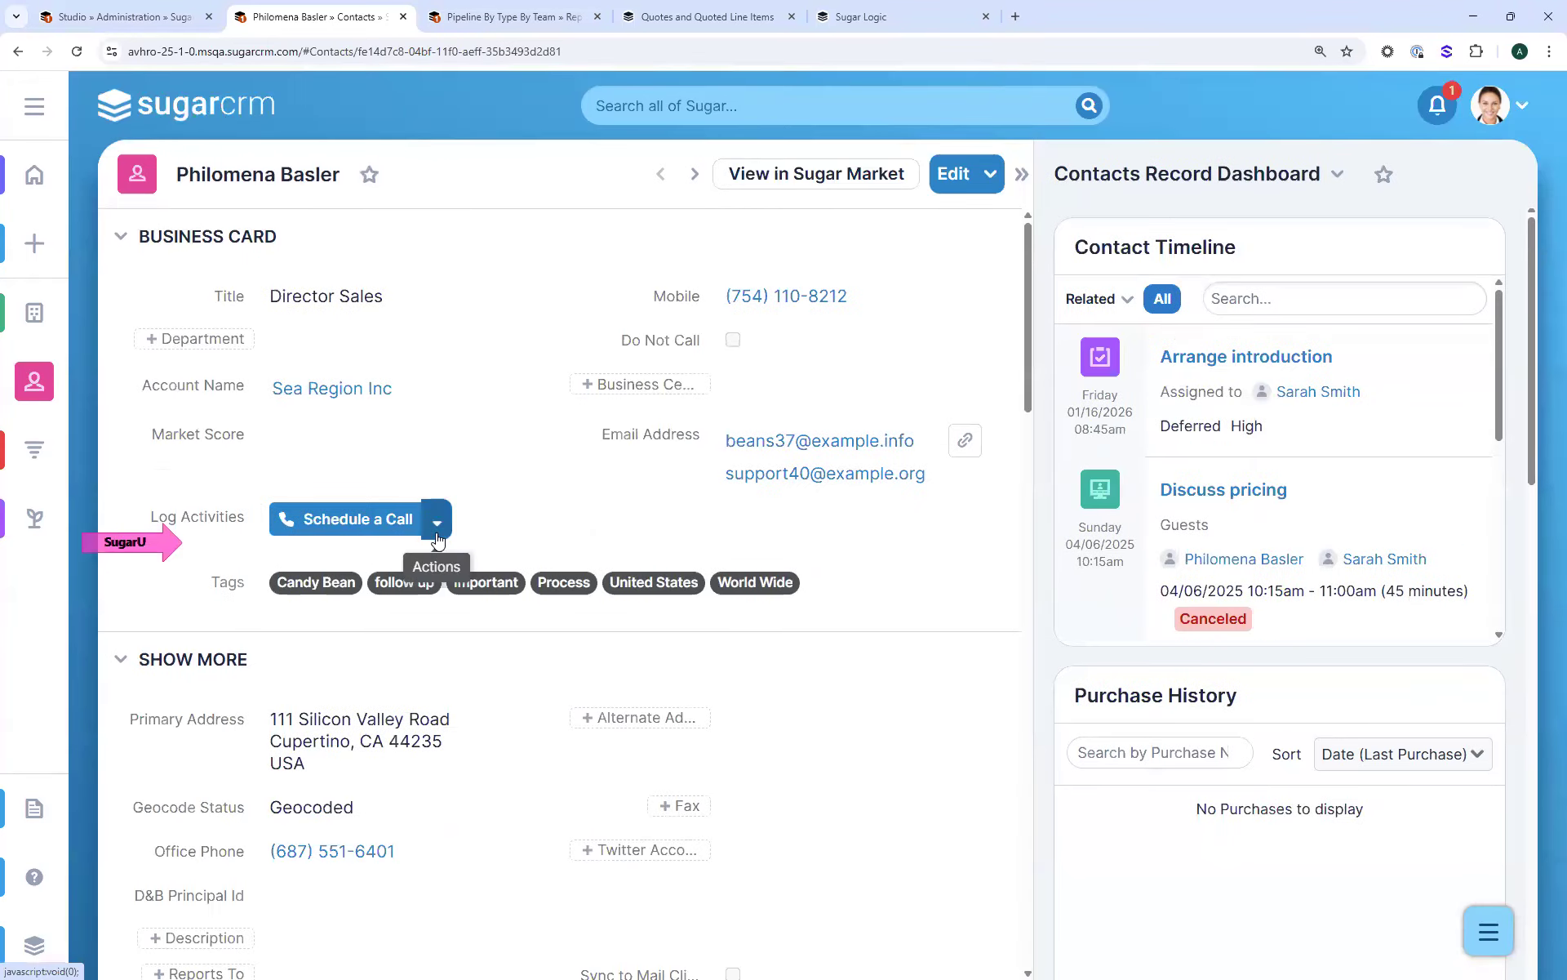
Expand the Log Activities dropdown and look through the rest of the contact record
click(437, 524)
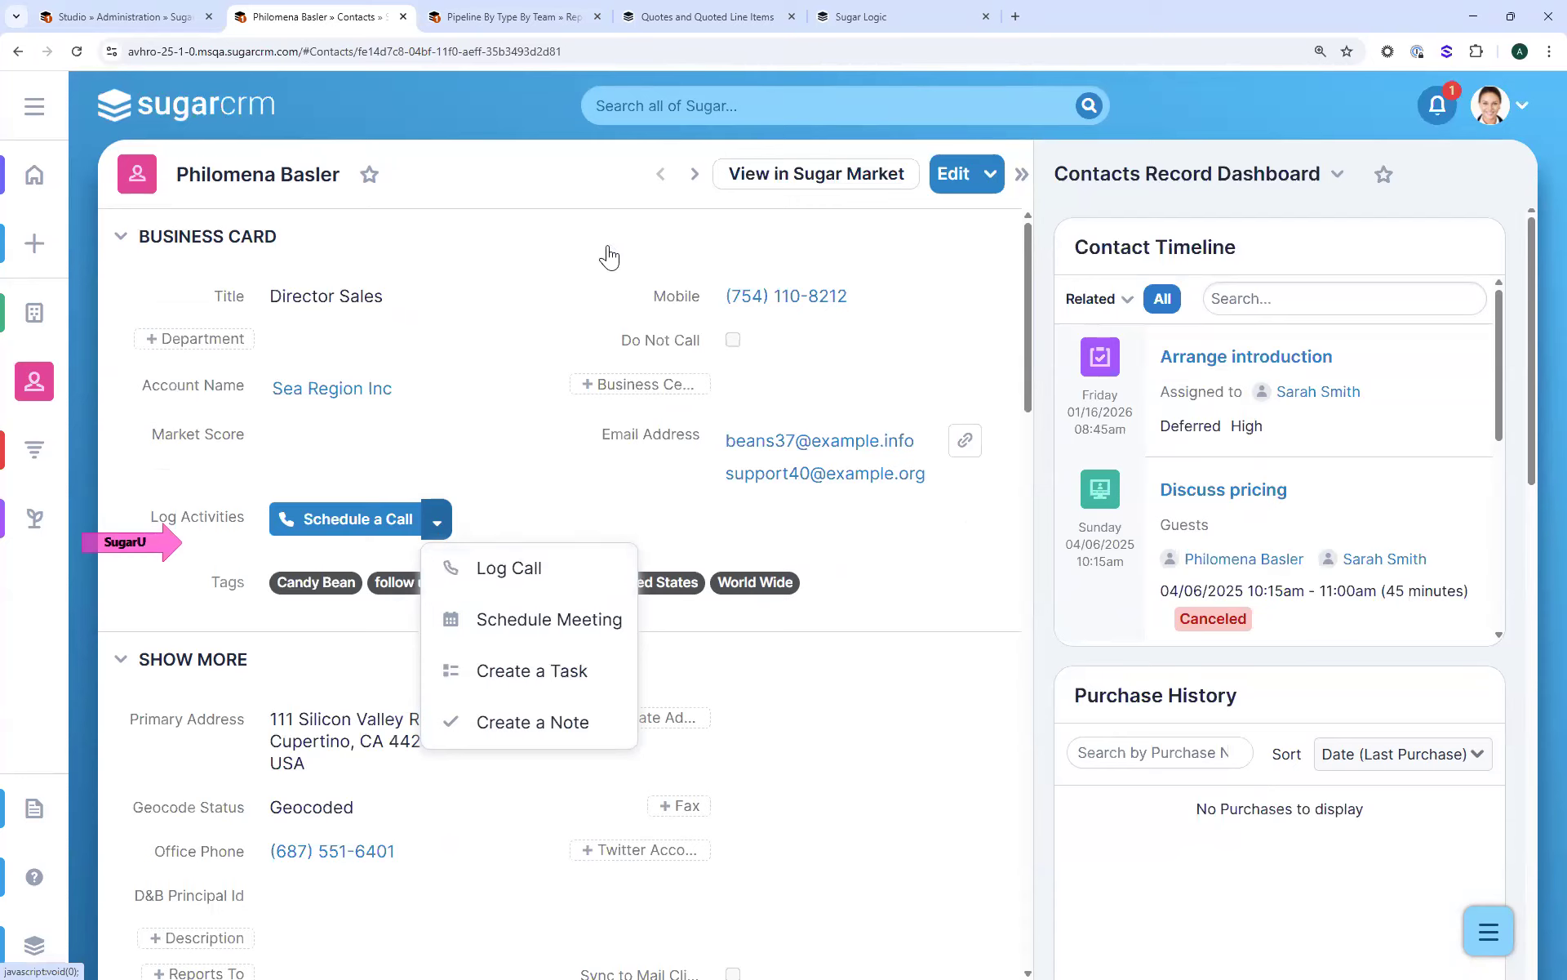
scroll(609, 258, down, 5)
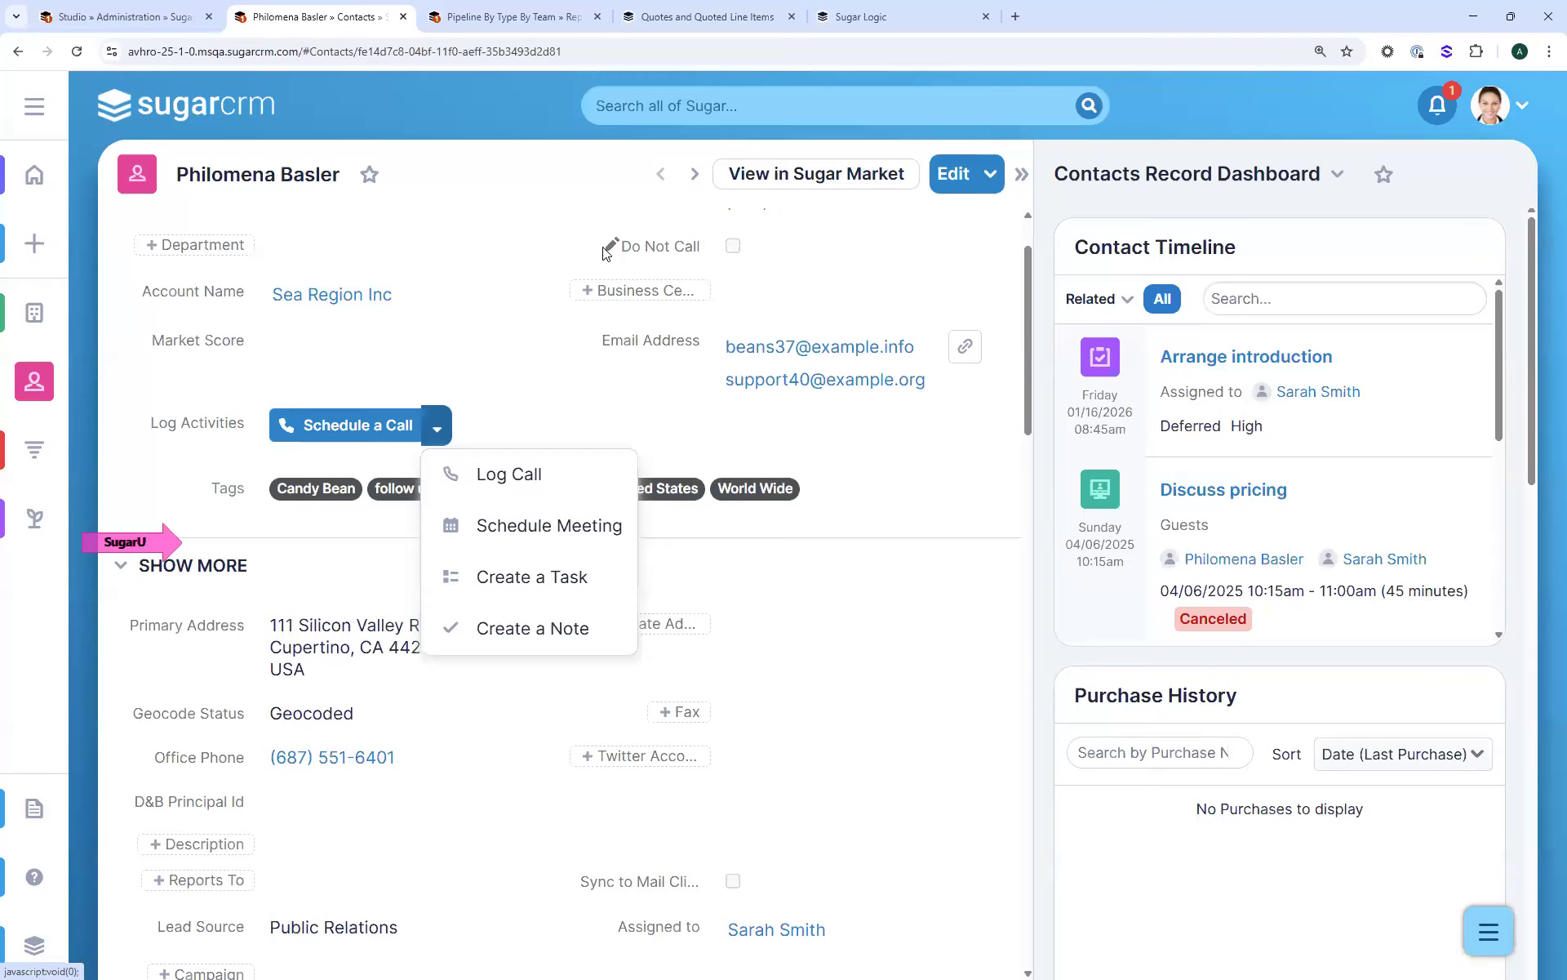
scroll(606, 259, down, 5)
scroll(600, 270, up, 3)
scroll(600, 269, down, 5)
scroll(608, 278, up, 1)
scroll(608, 270, up, 10)
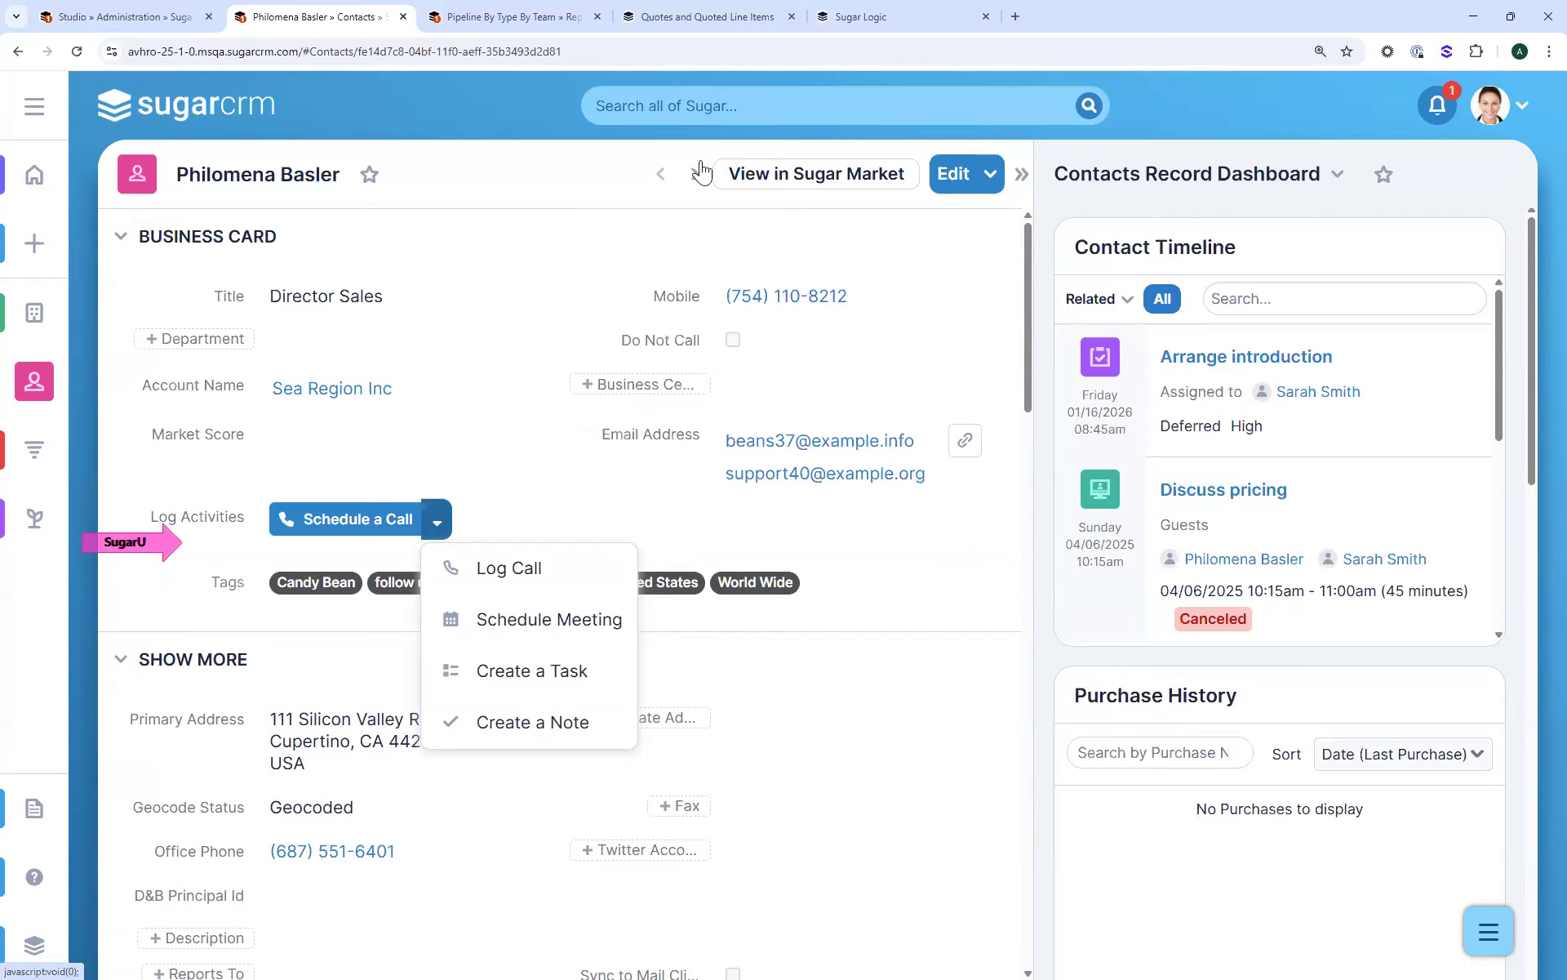
Open the Anytime Air Support Inc account record and collapse its Show More section
click(26, 326)
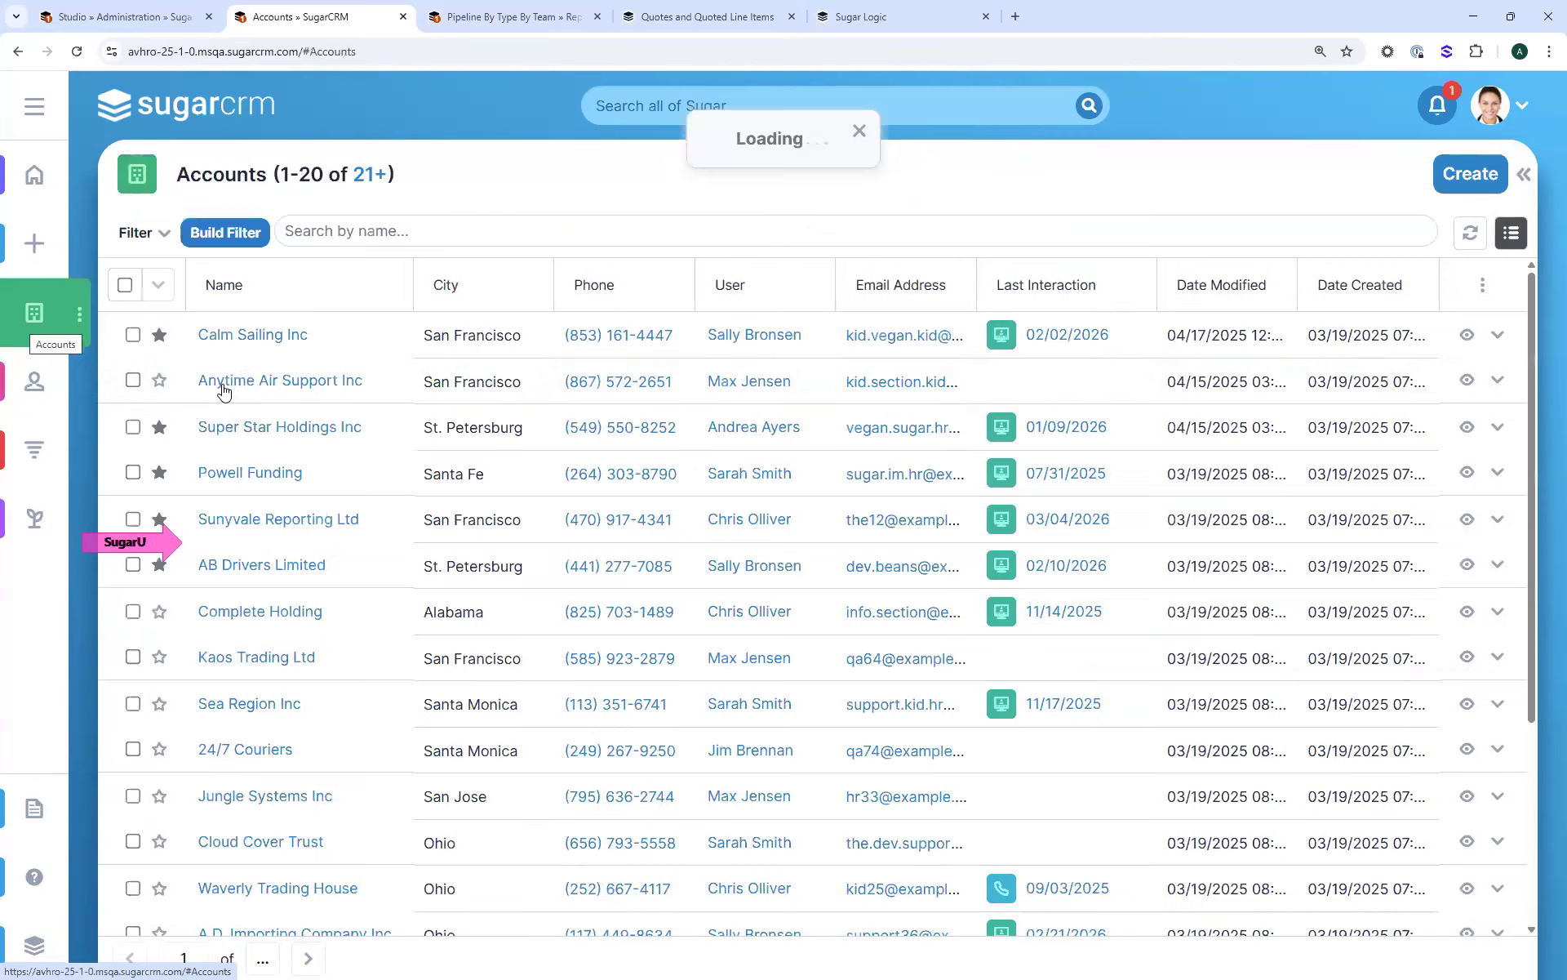
click(223, 384)
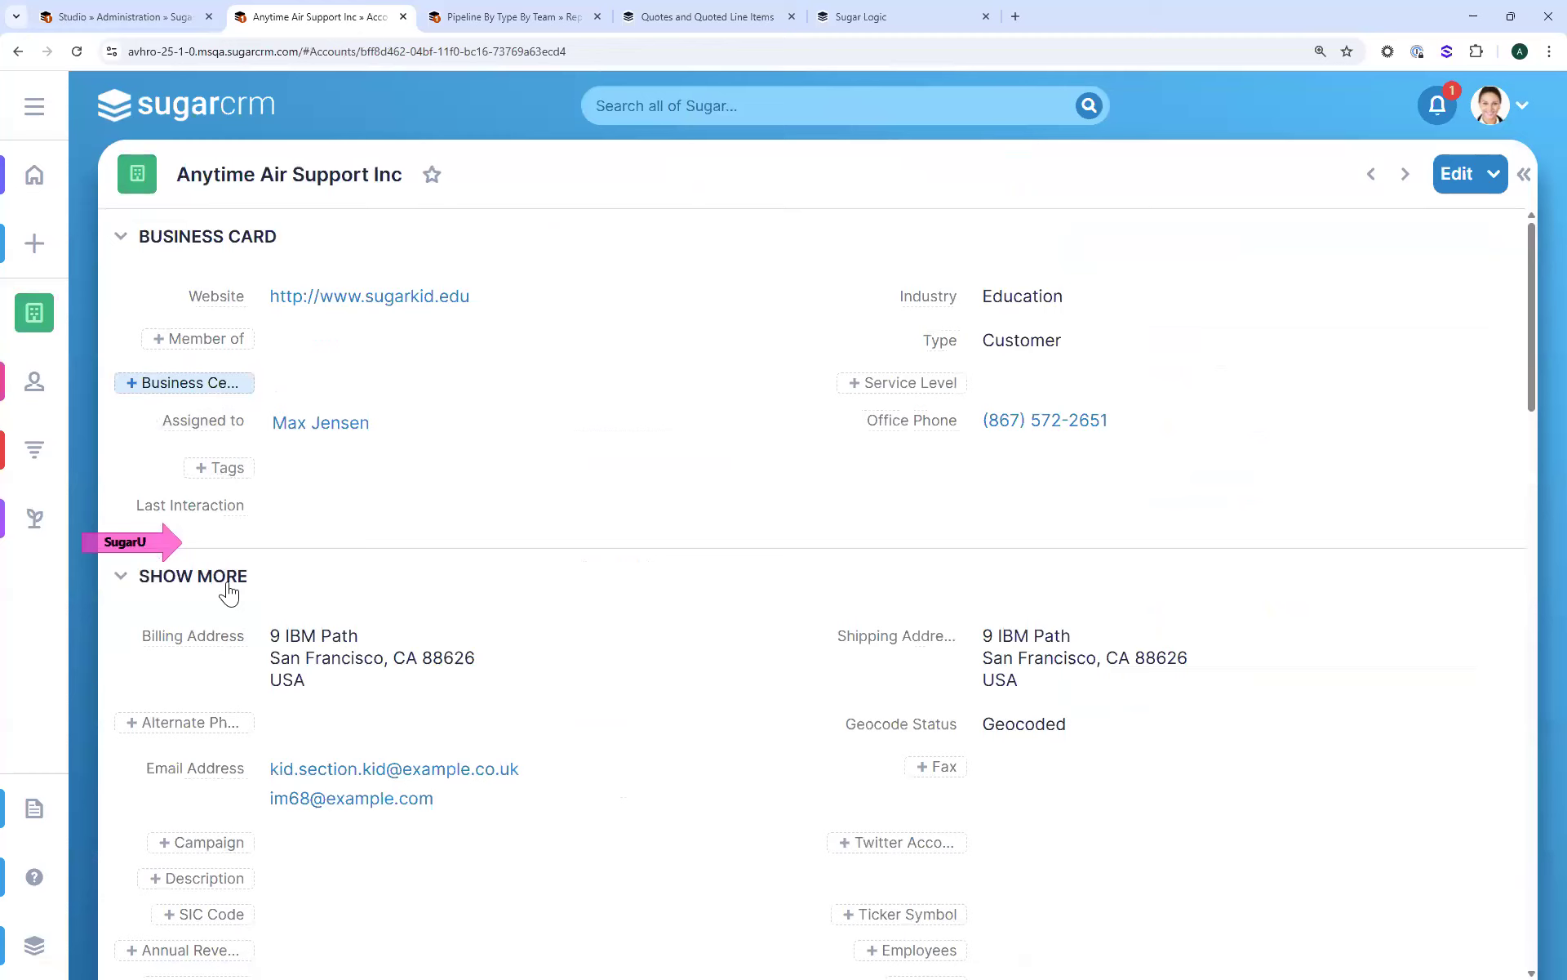
click(228, 584)
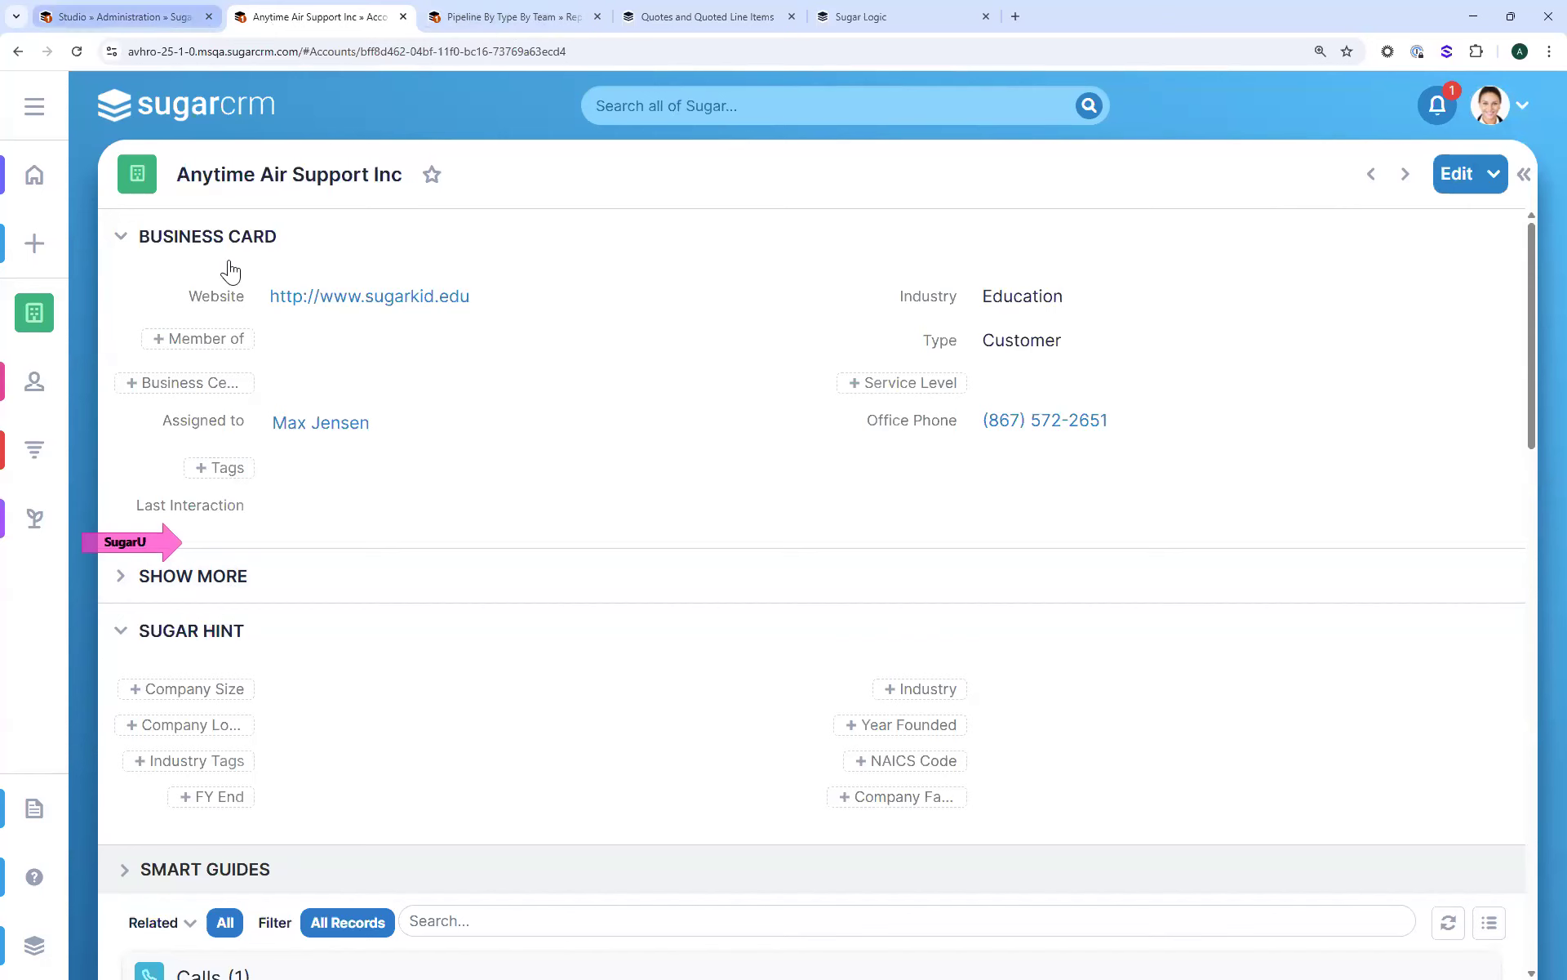
In Studio, add a new field to the Accounts module with the data type ActionButton
key(ctrl+shift+Tab)
click(134, 183)
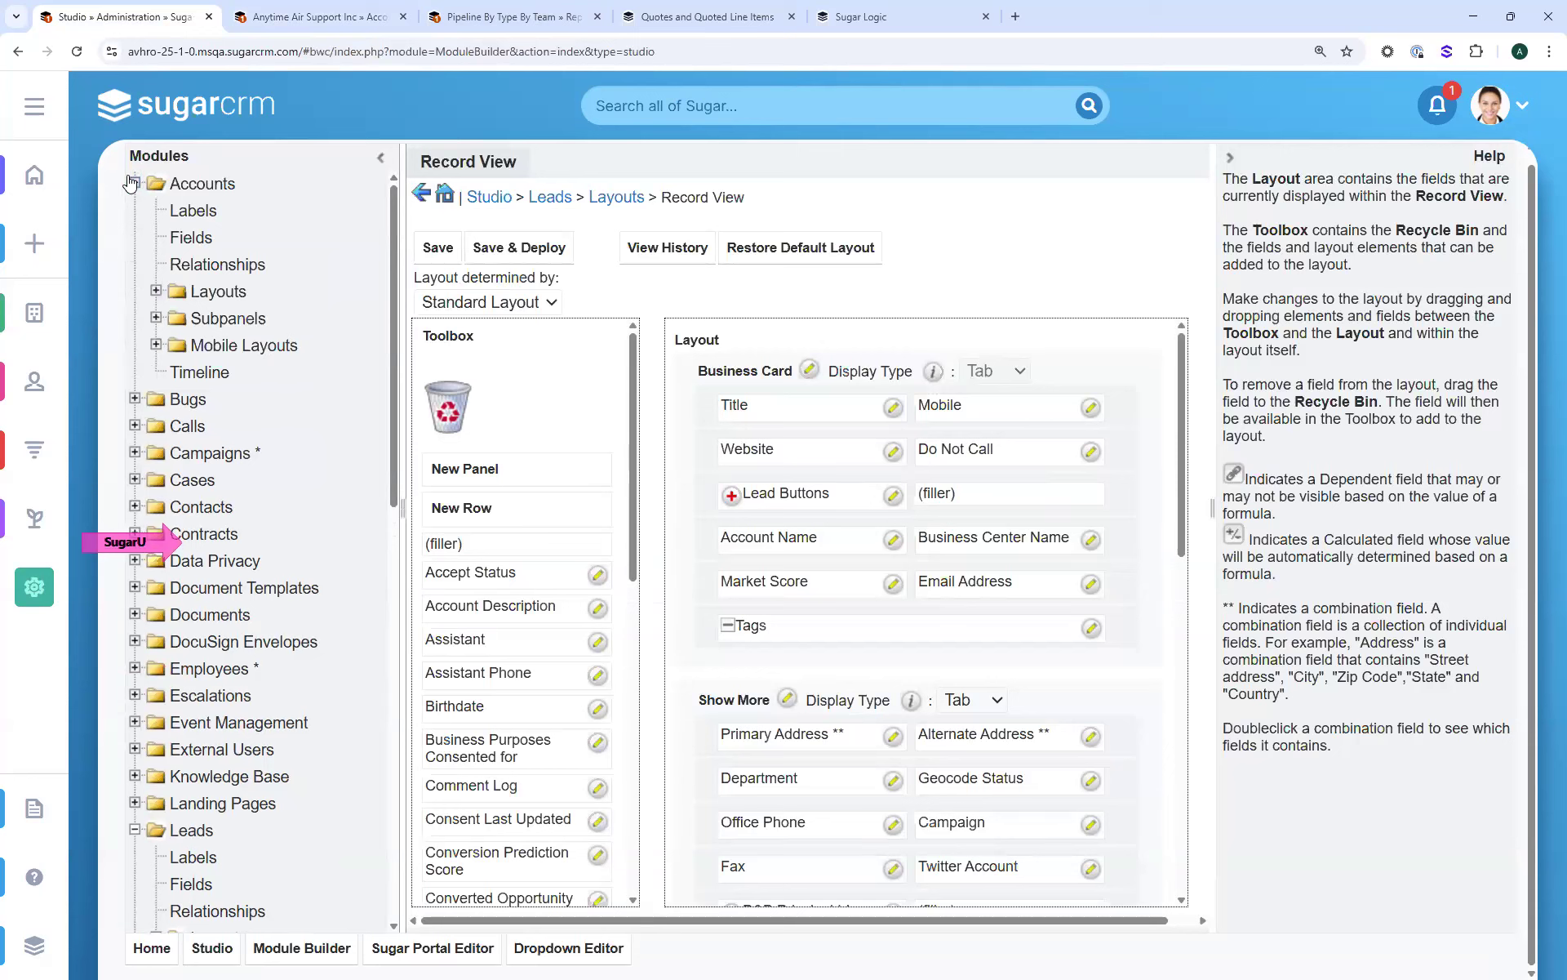
click(193, 238)
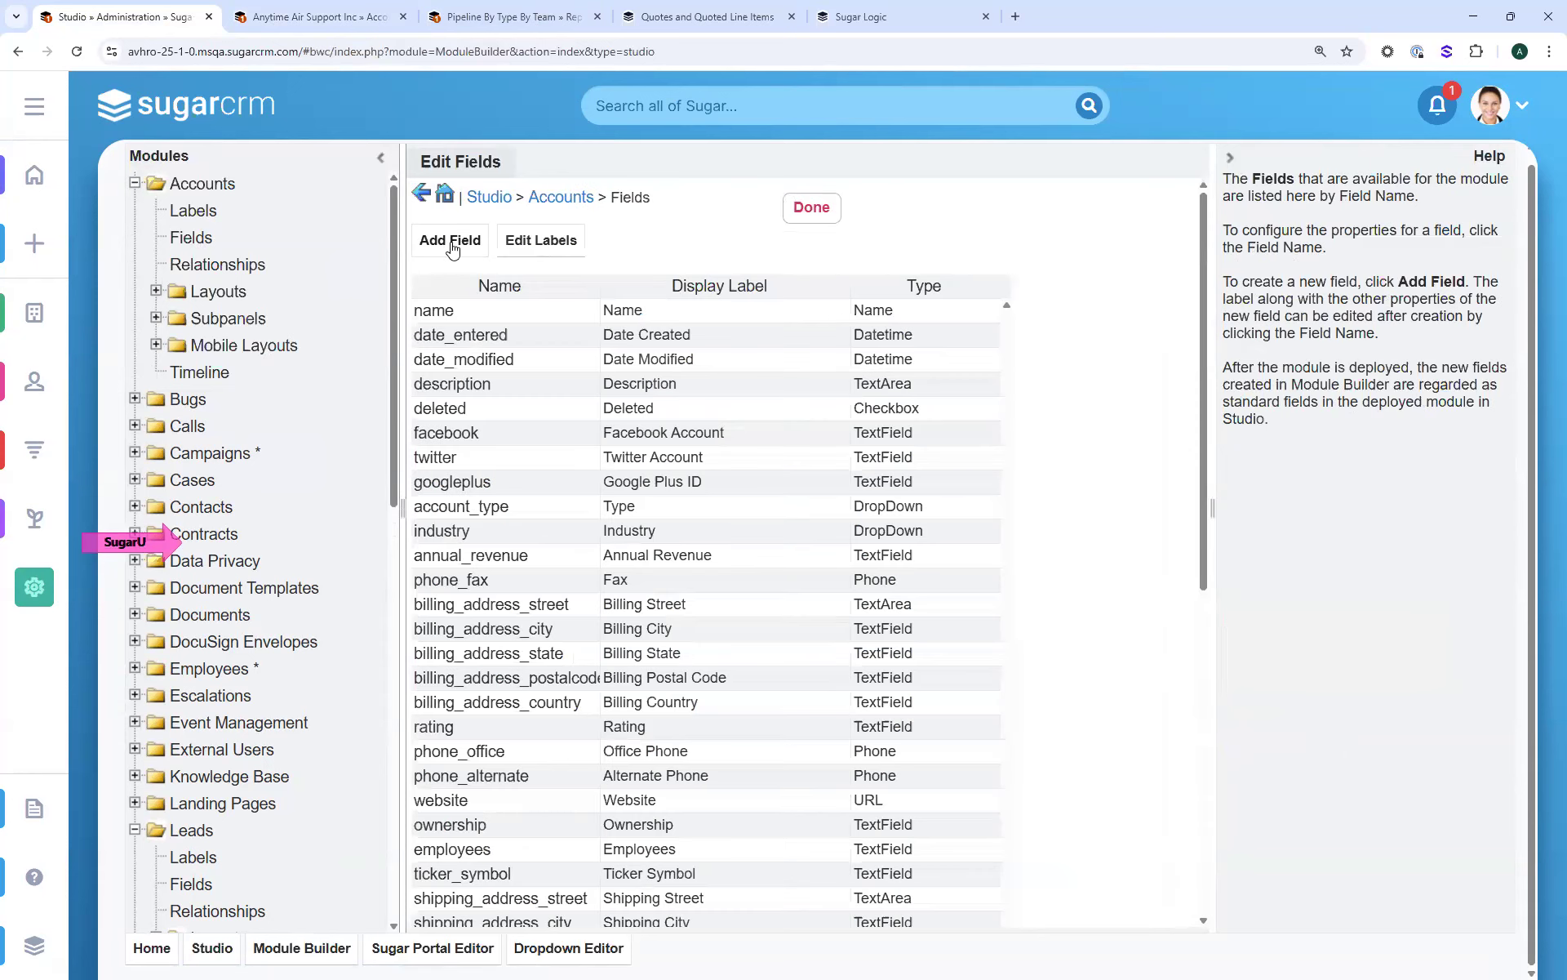
click(451, 244)
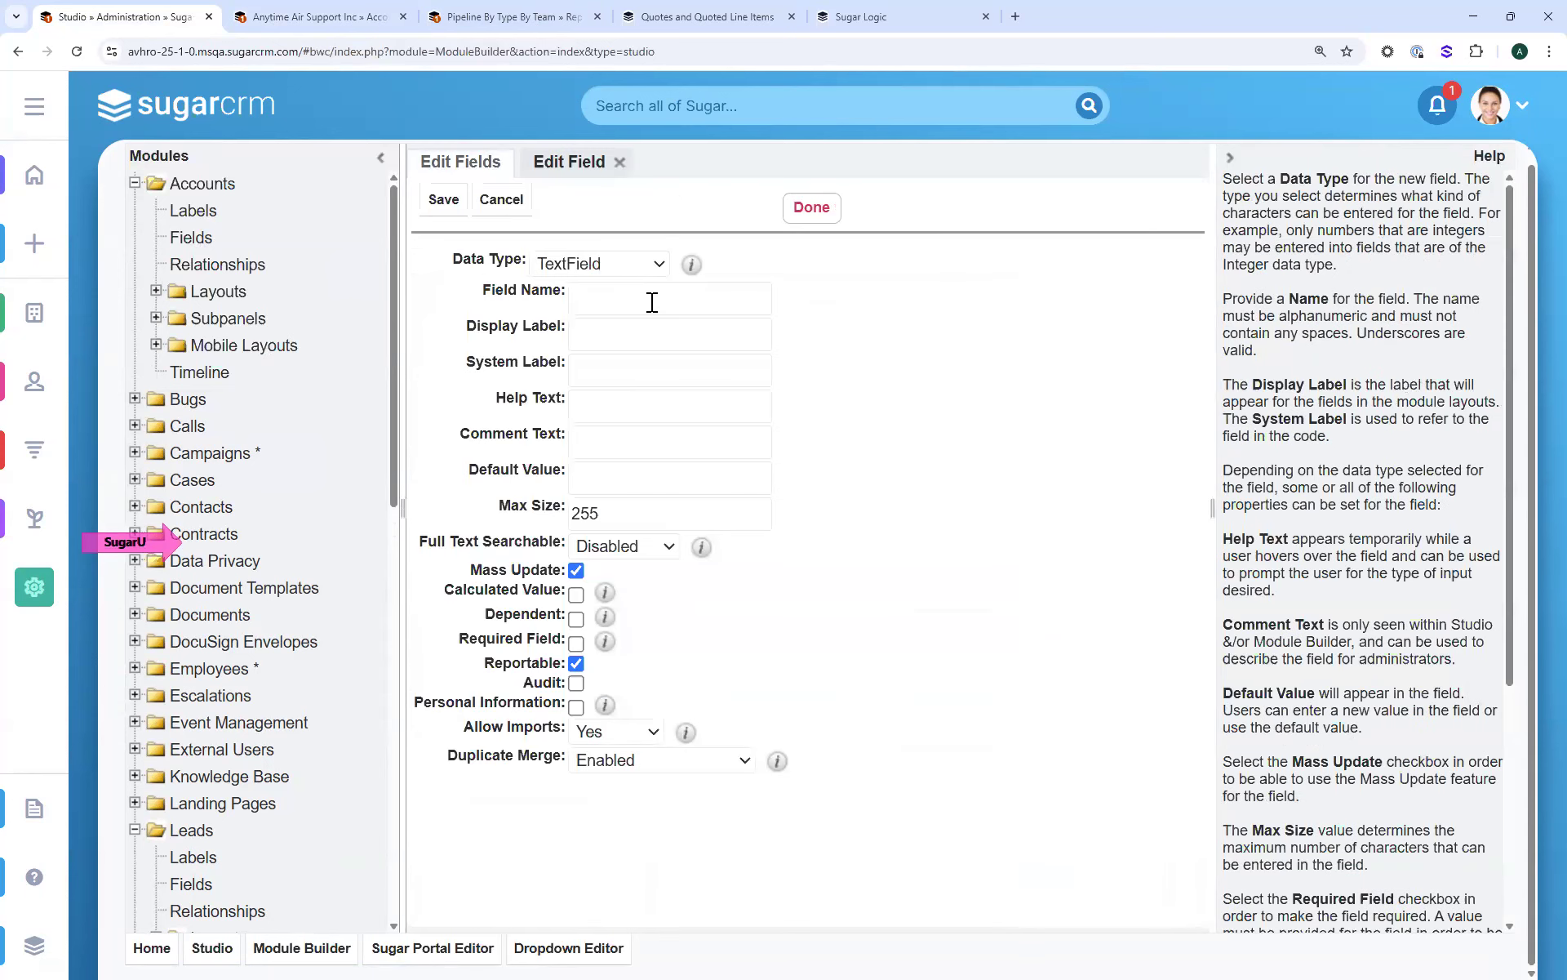
click(618, 268)
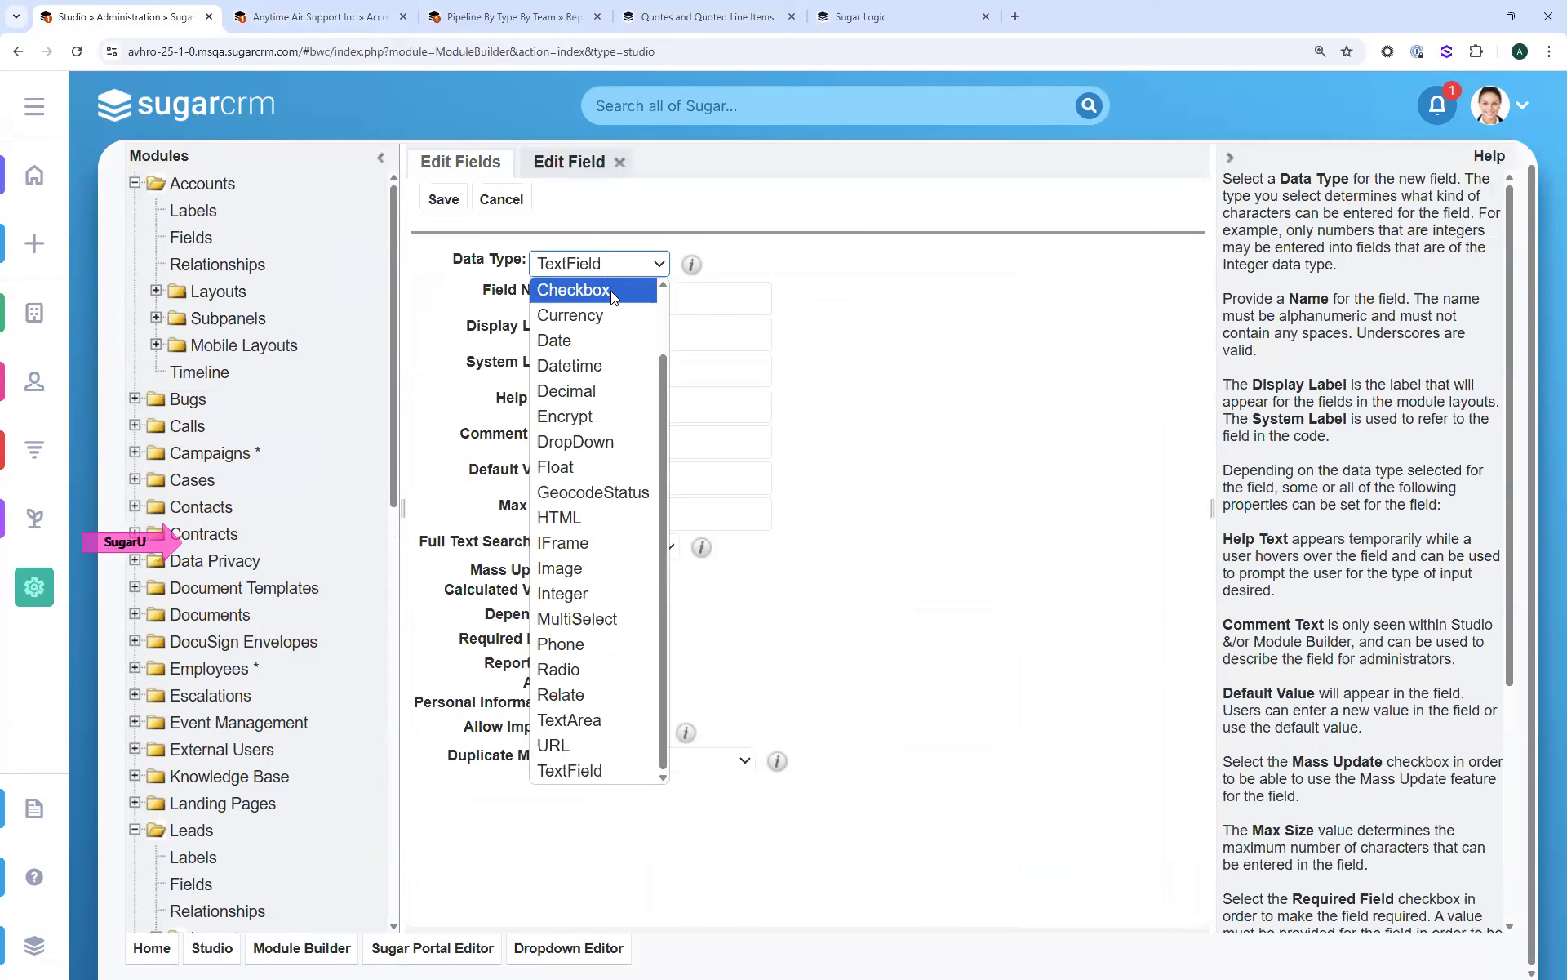
scroll(611, 291, up, 1)
click(612, 291)
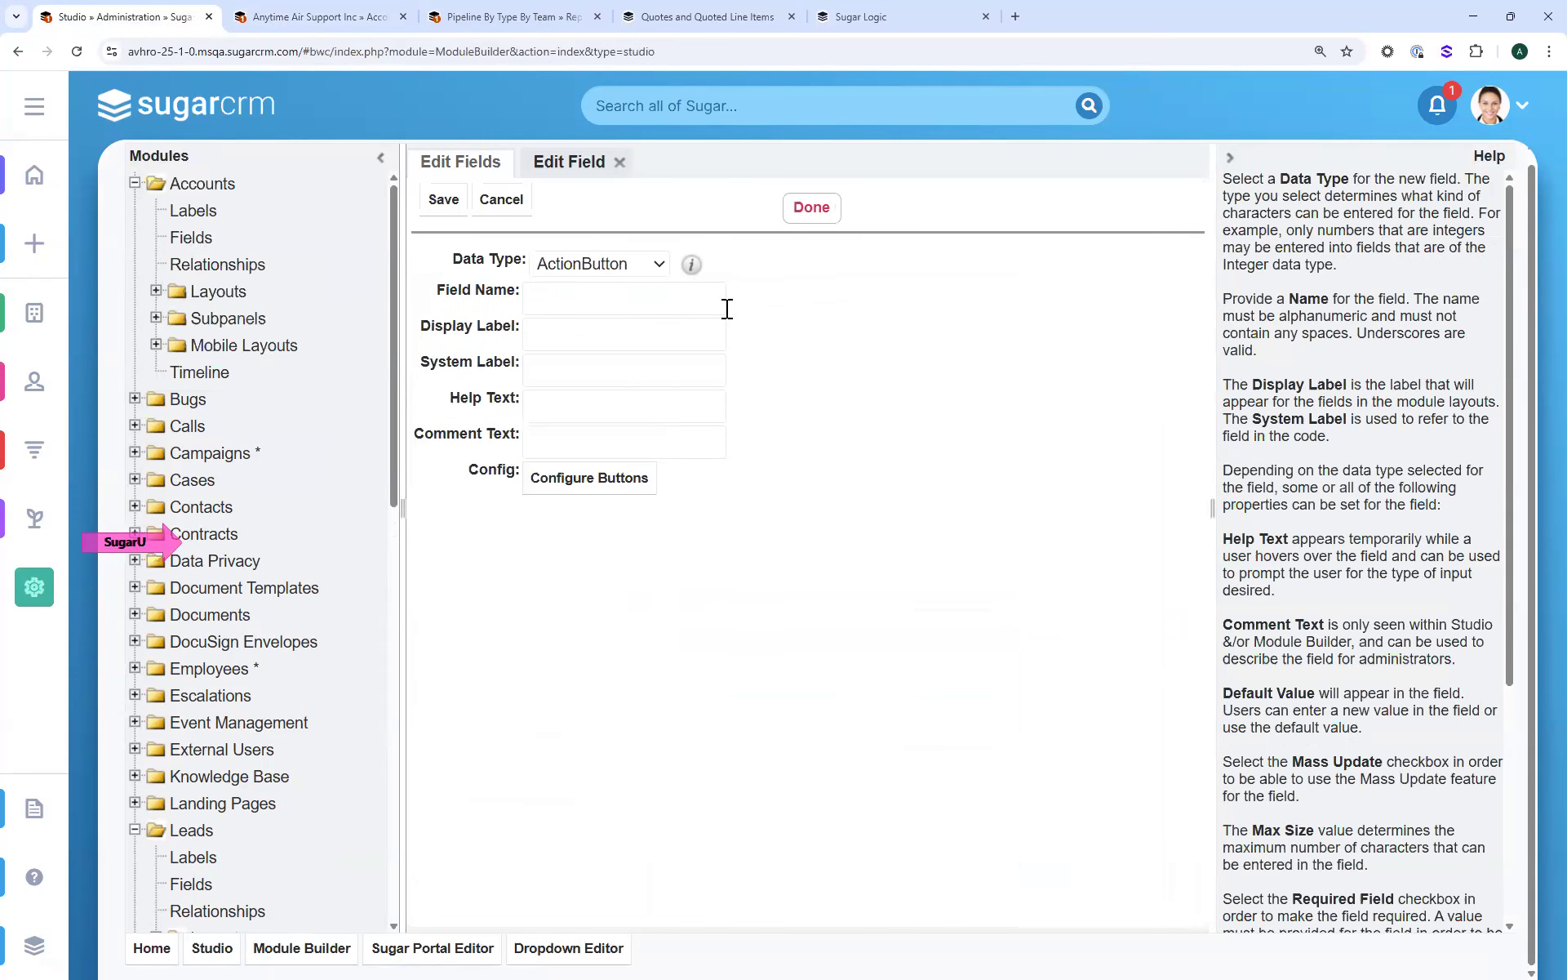
Name the new Accounts field new_opp and open its button configuration
click(621, 301)
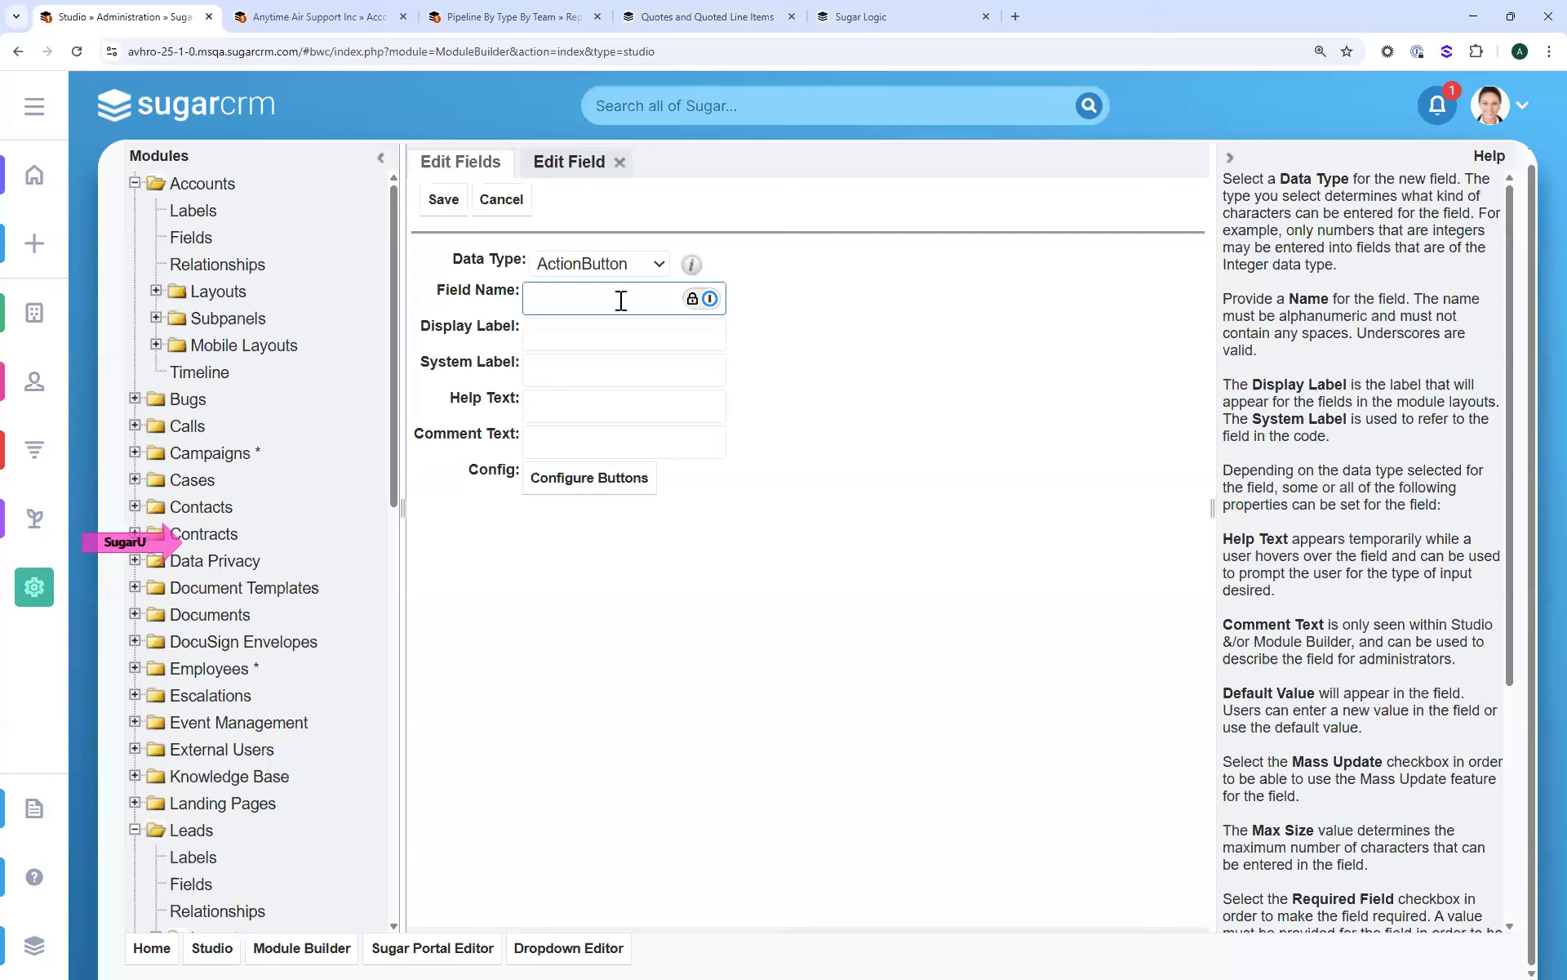
text(New_Opp)
click(624, 350)
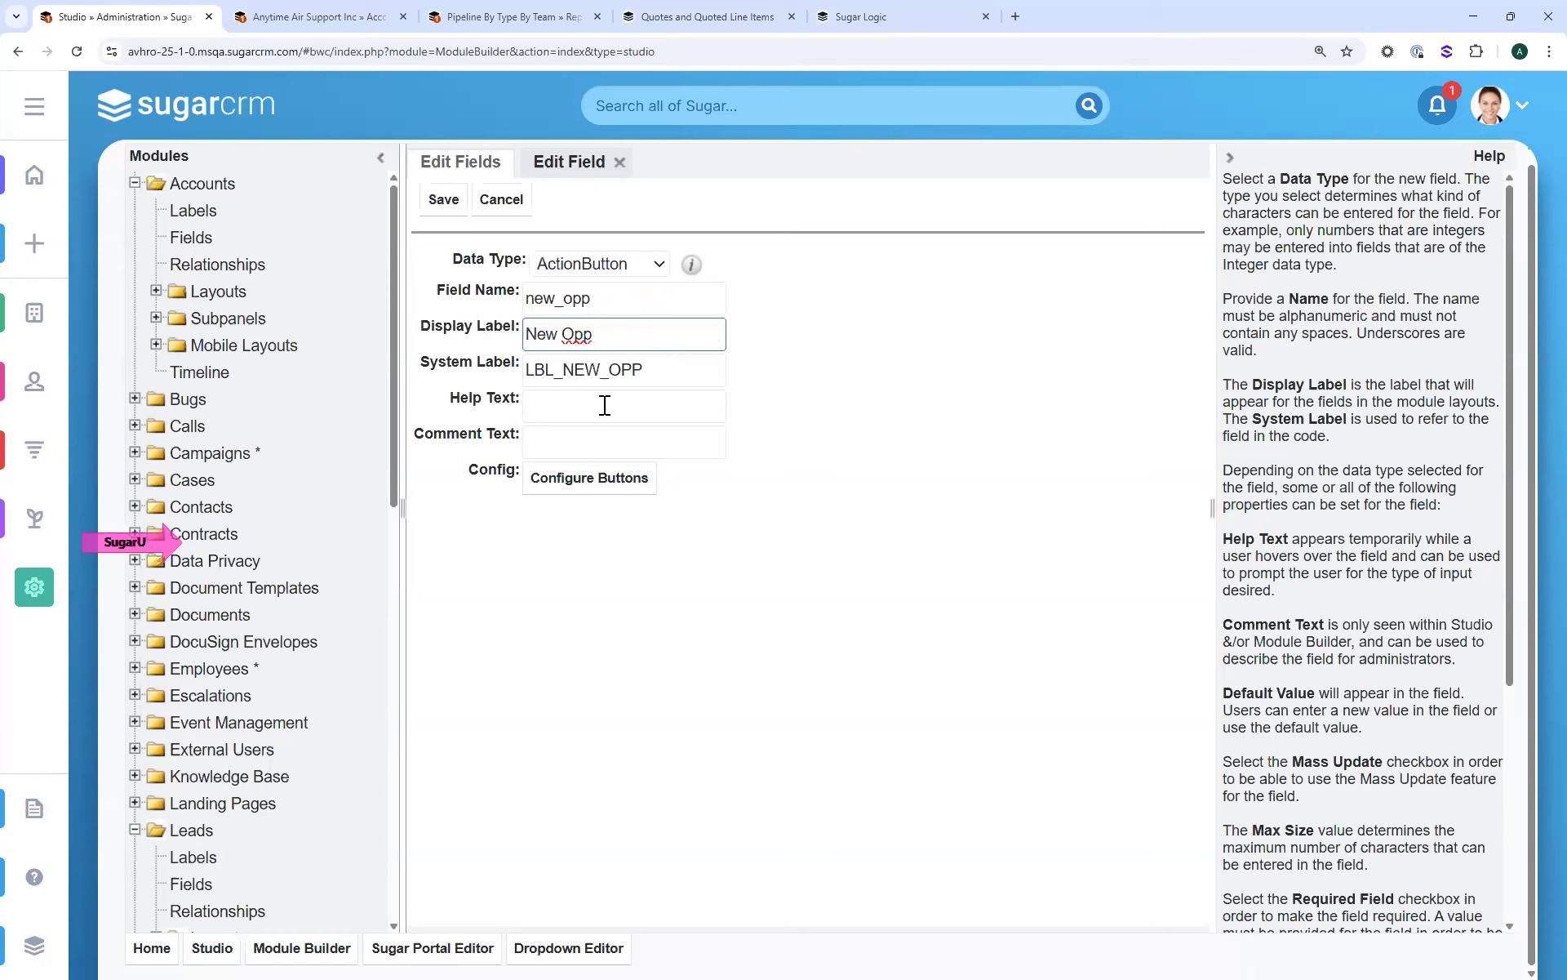
click(571, 488)
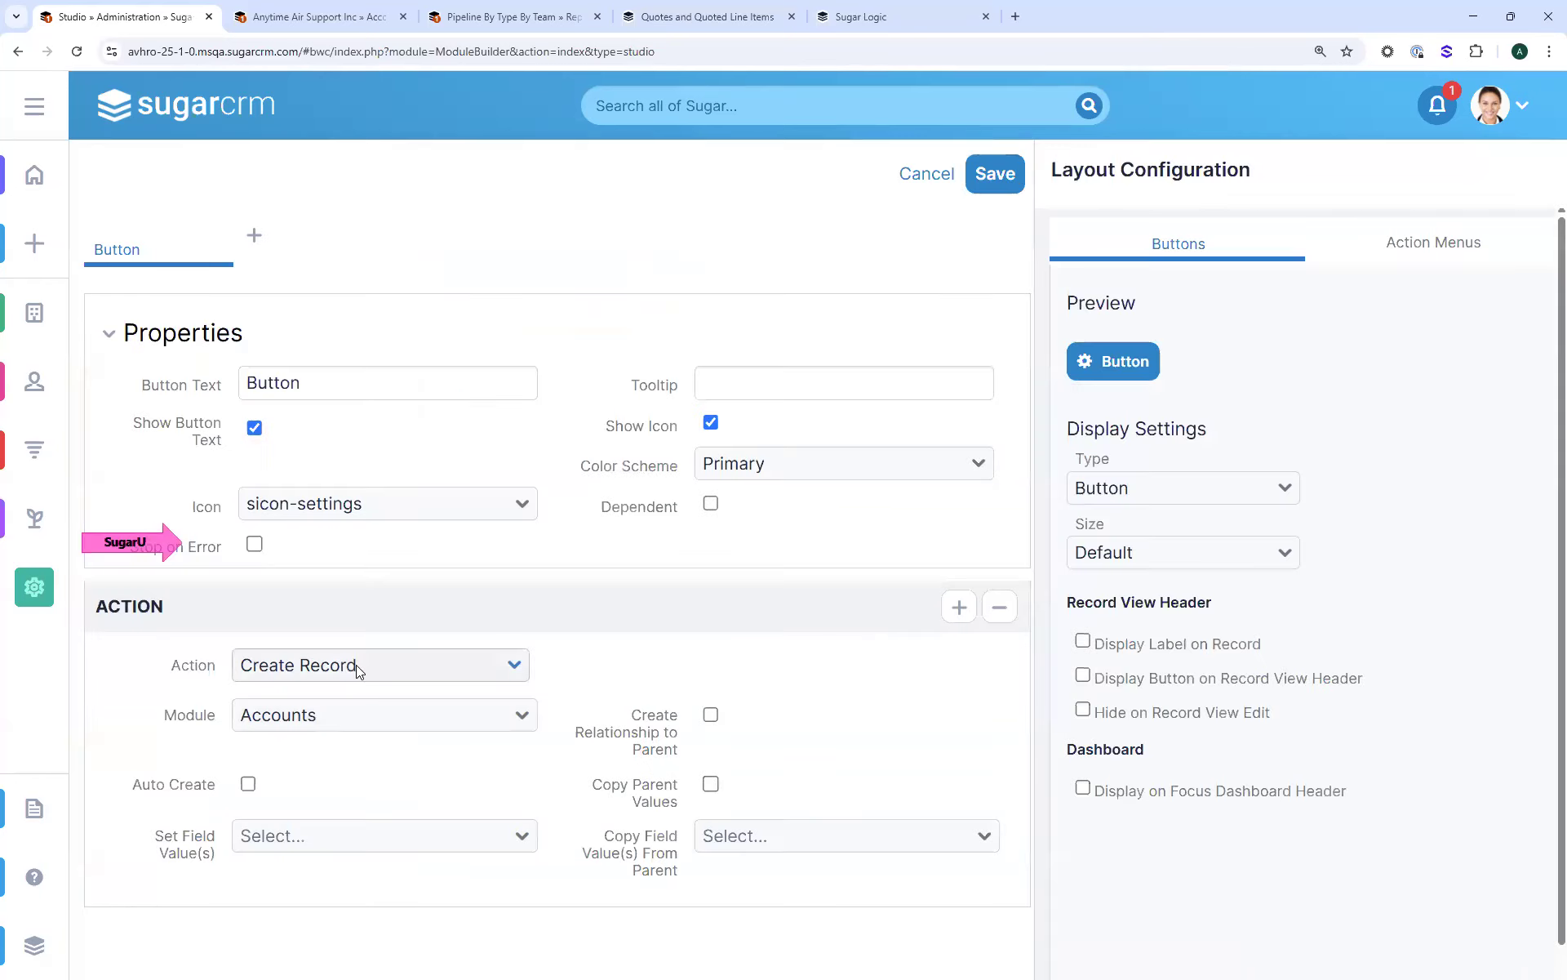
Keep Create Record as the button's action and set its module to Opportunities
click(356, 666)
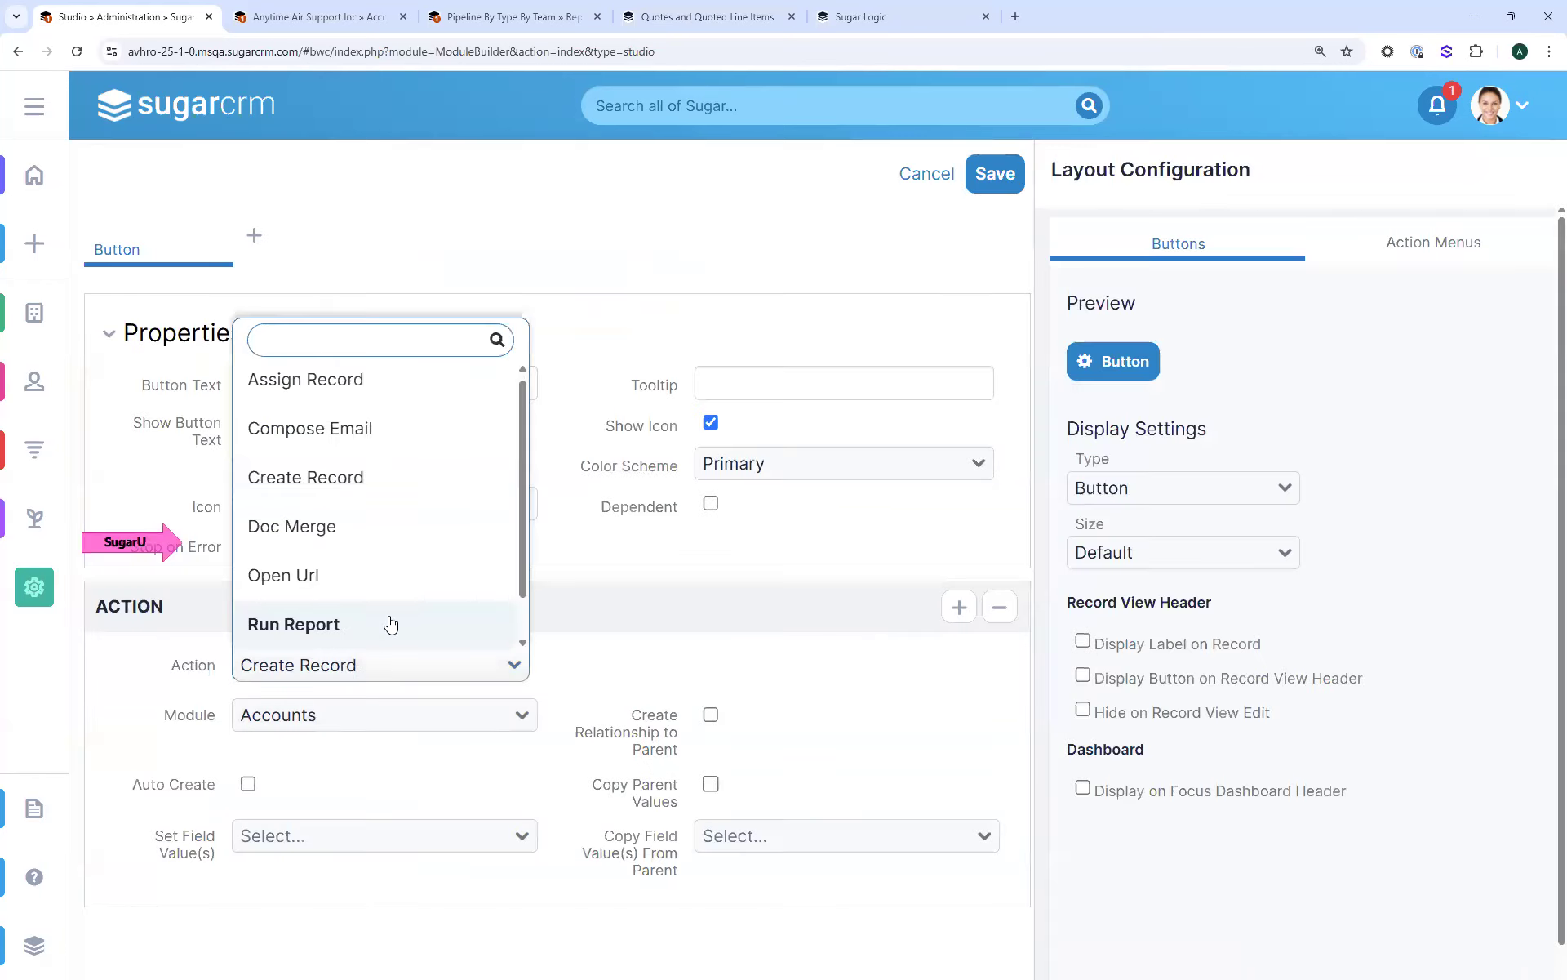
click(364, 672)
click(341, 719)
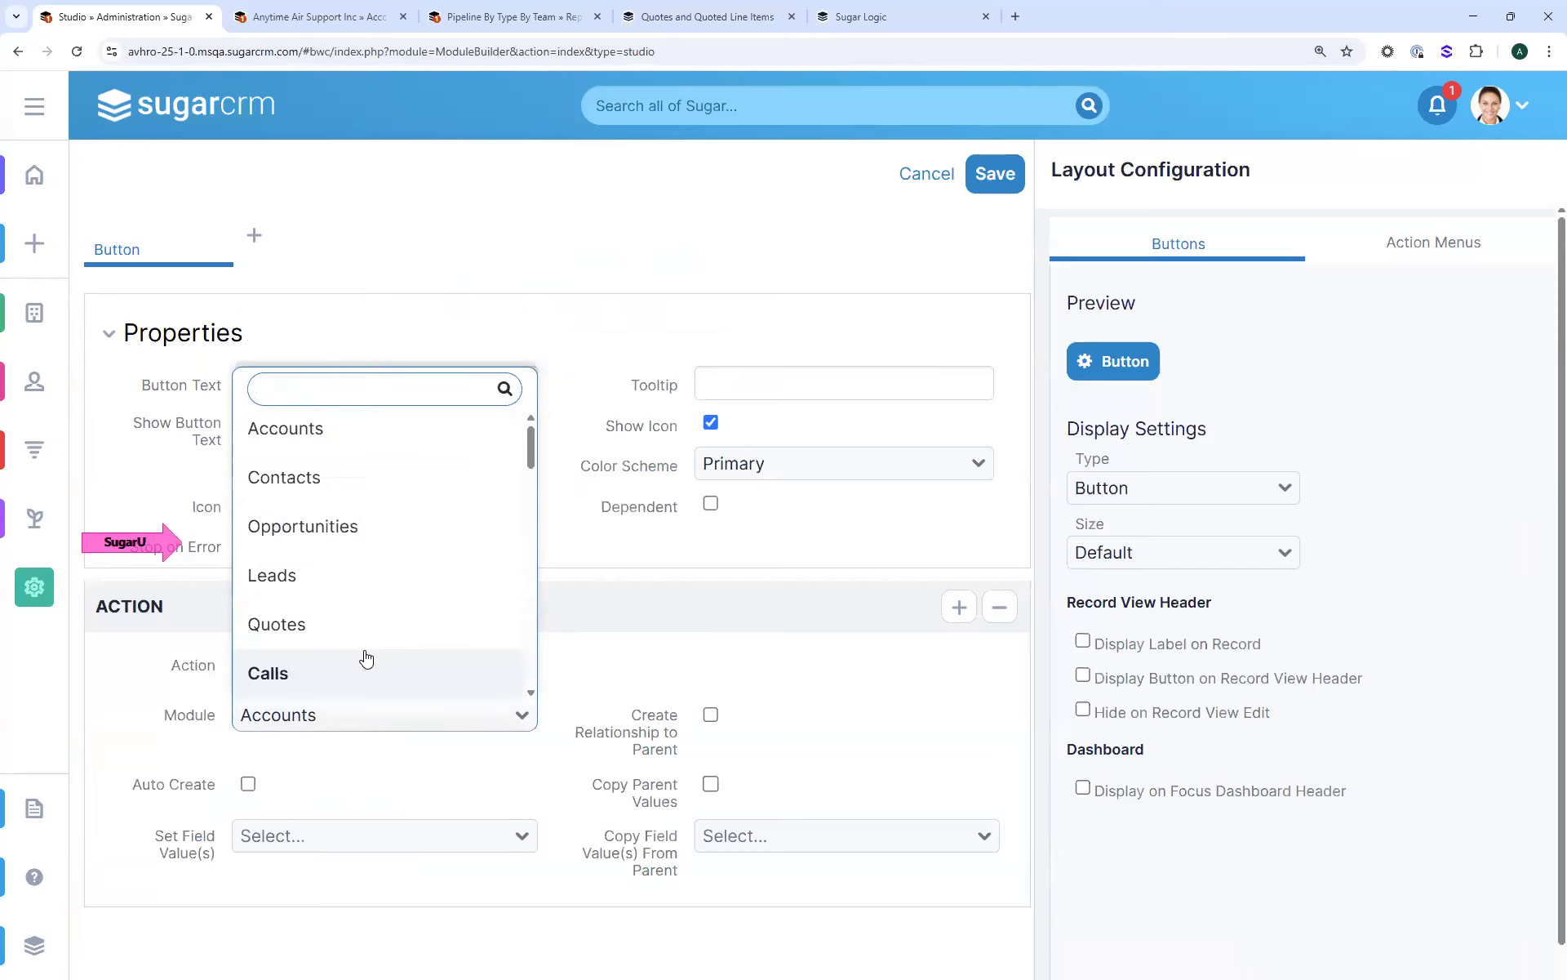
text(ioo)
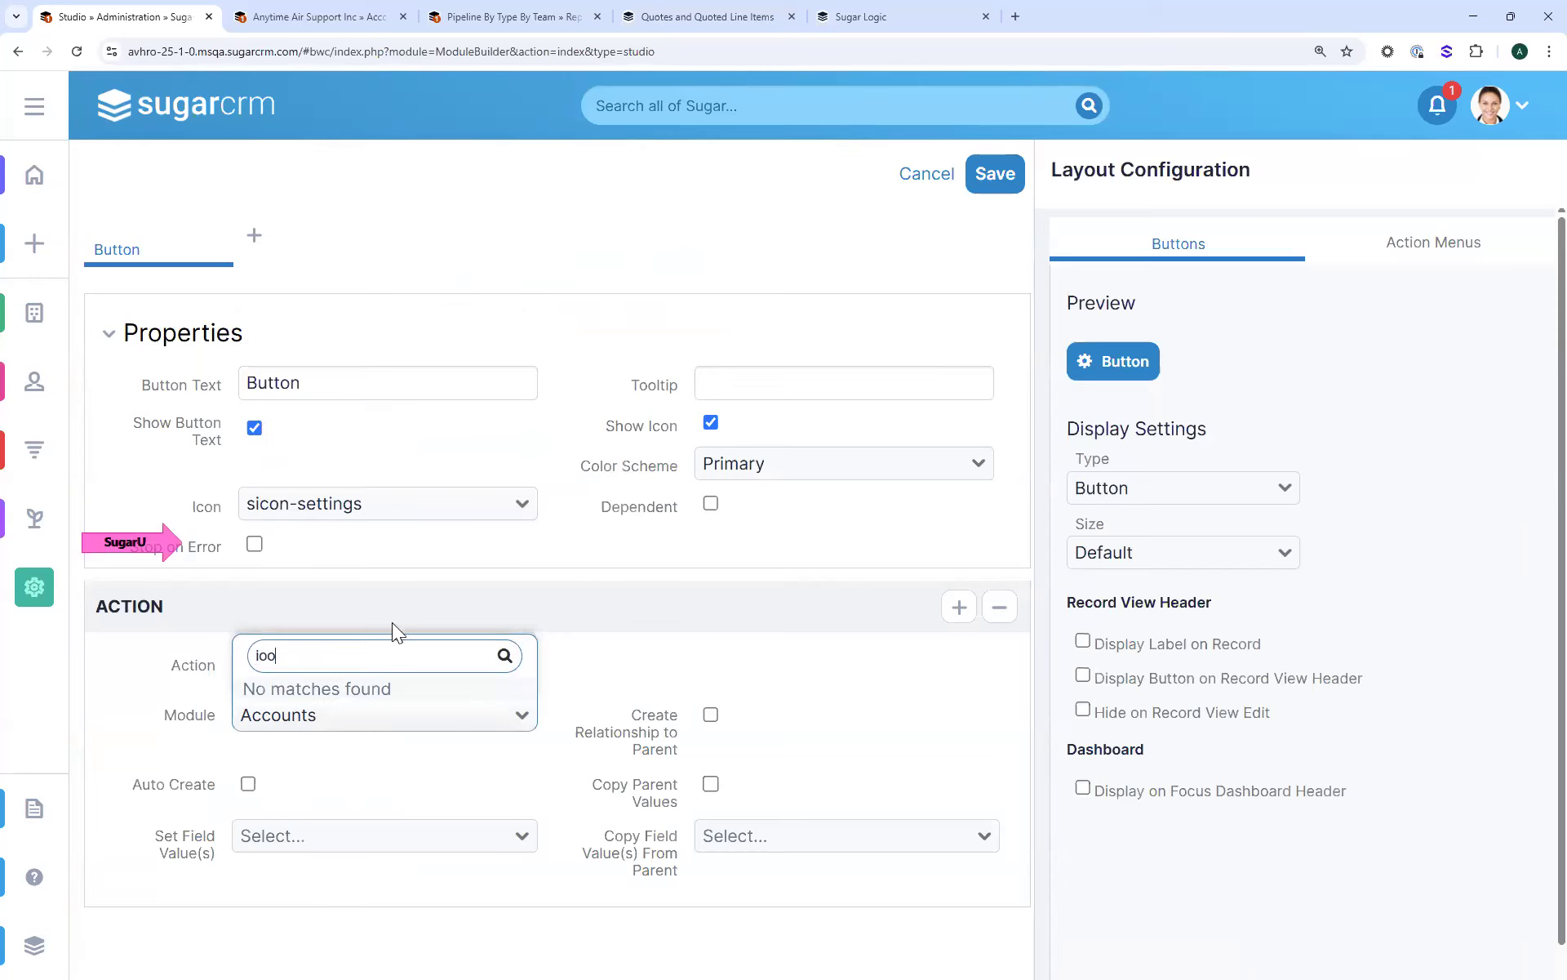
text(====)
key(BackSpace)
key(BackSpace)
key(BackSpace)
key(BackSpace)
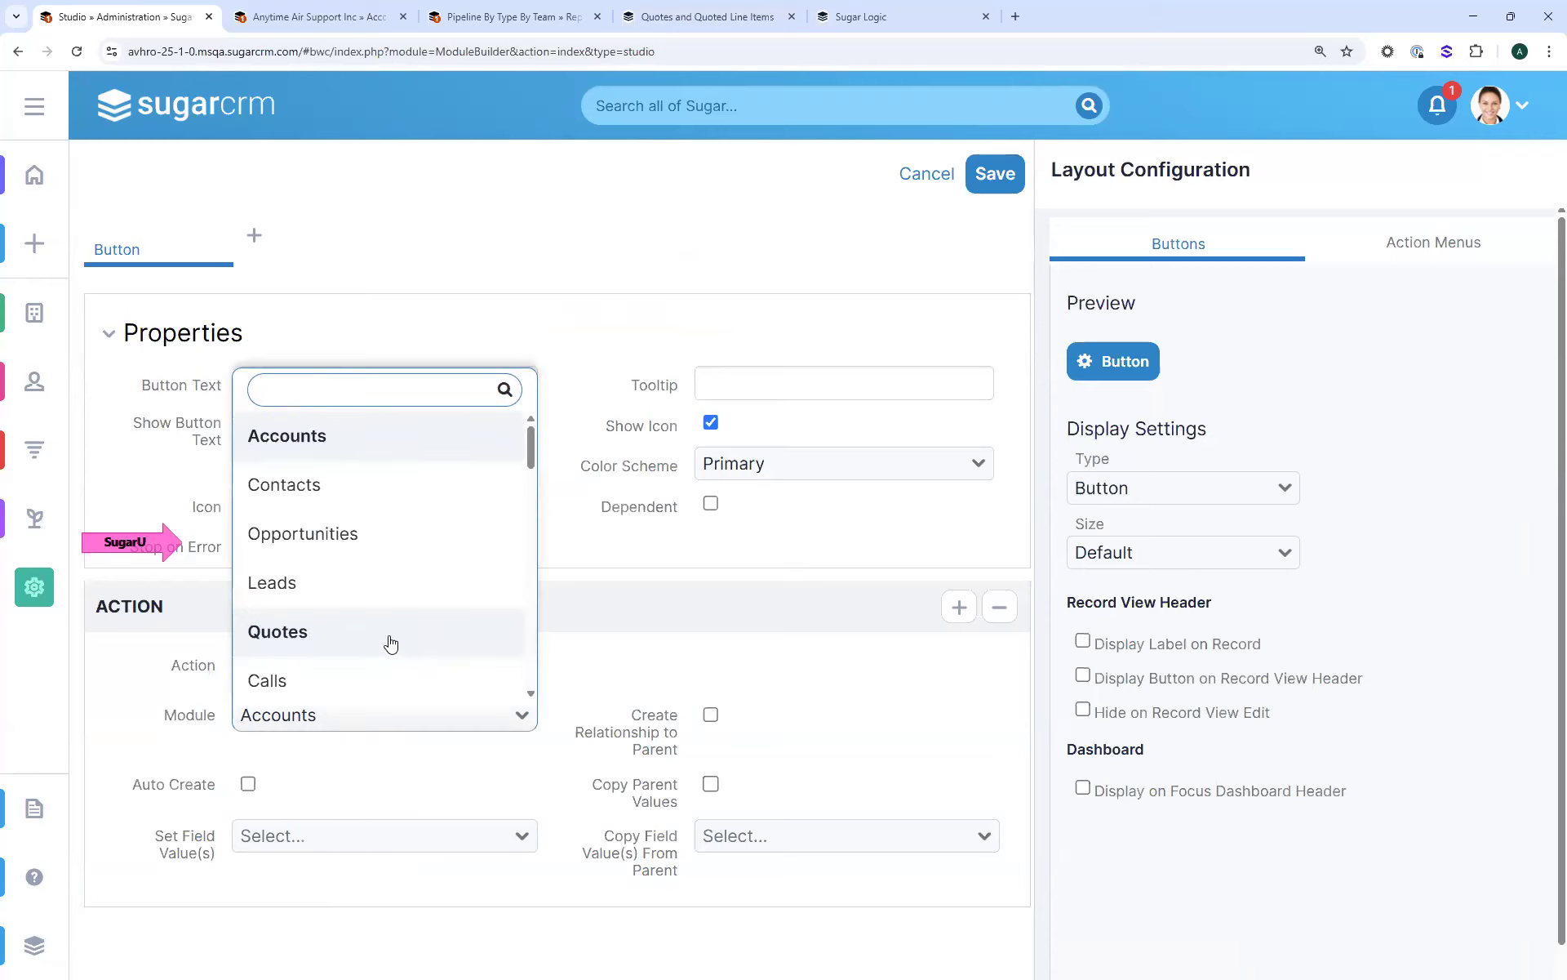
text(o)
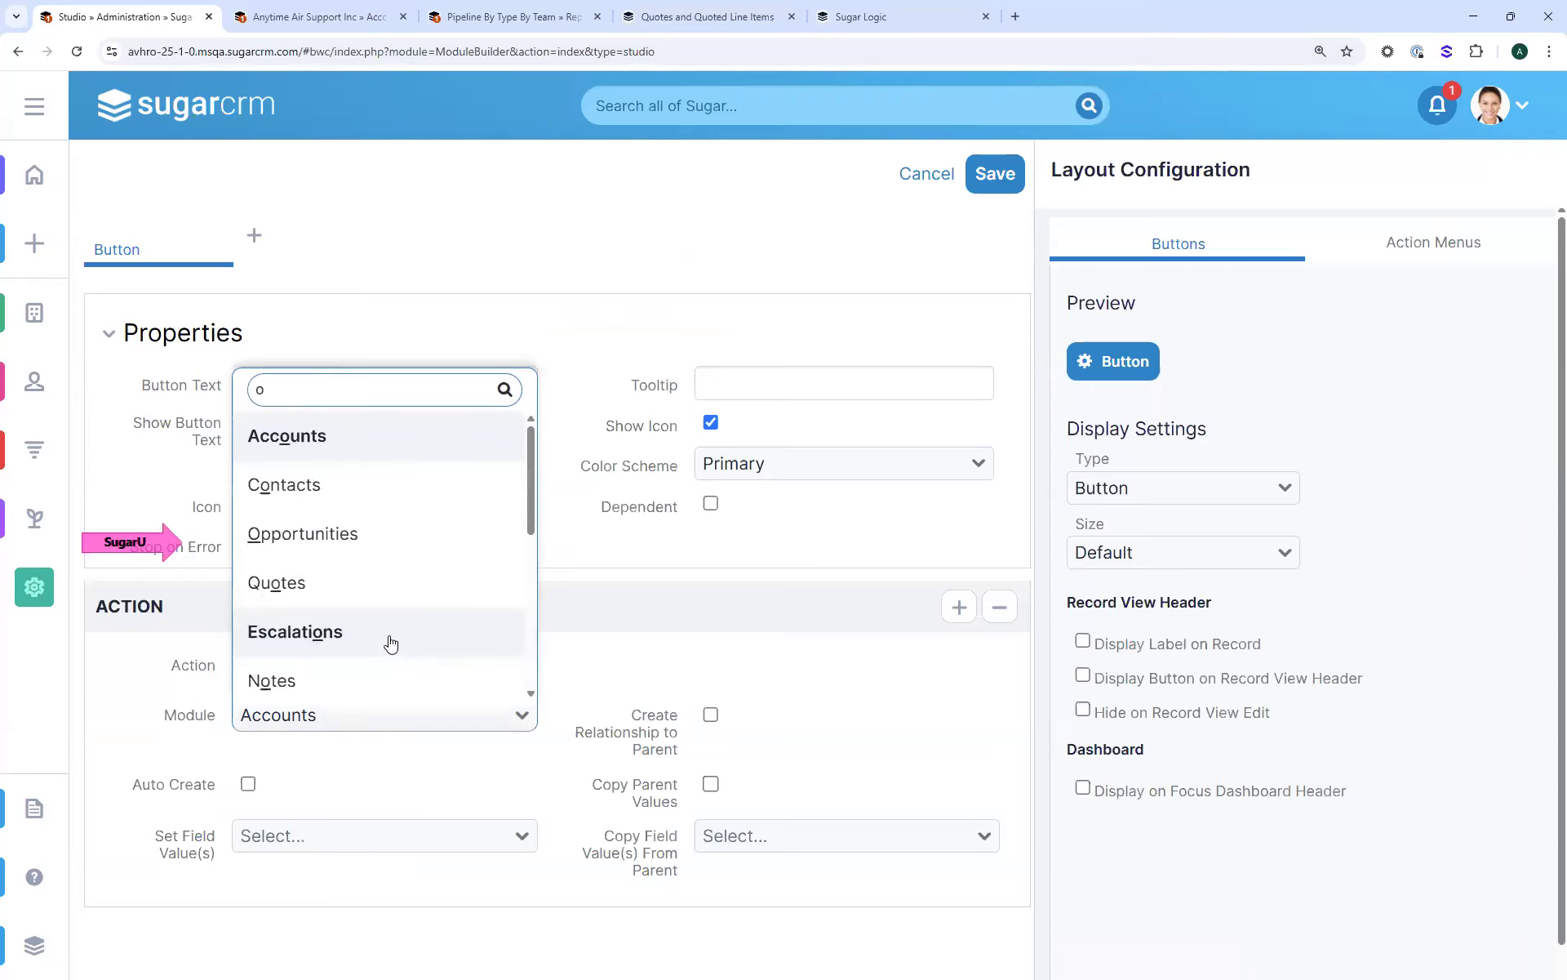
text(oo)
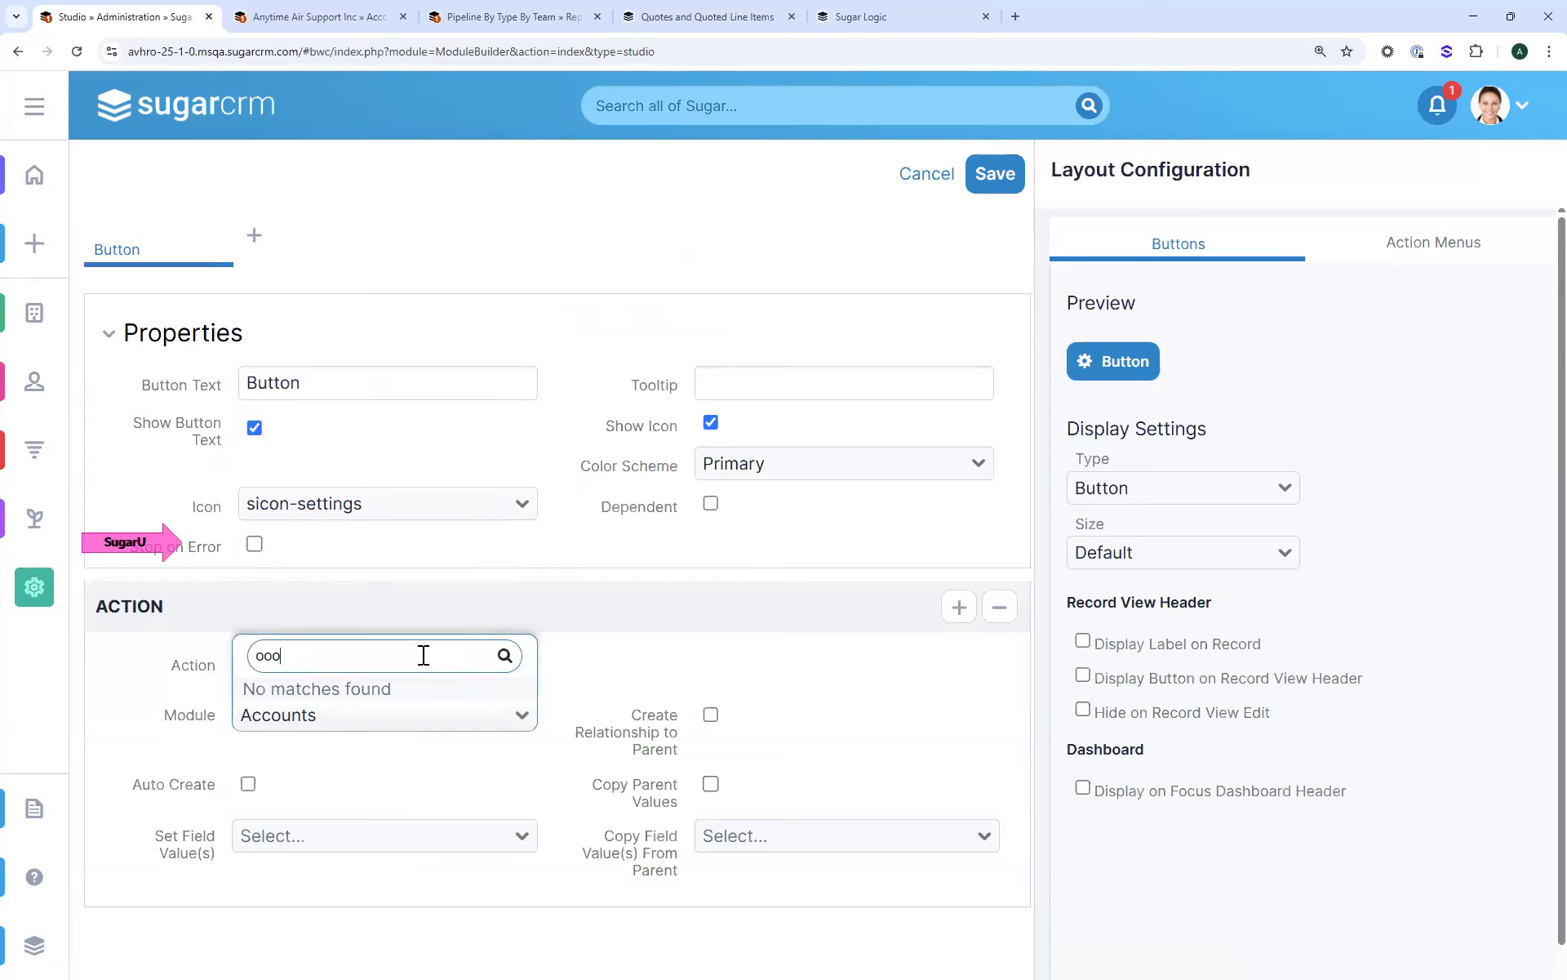
key(BackSpace)
key(BackSpace)
text(pp)
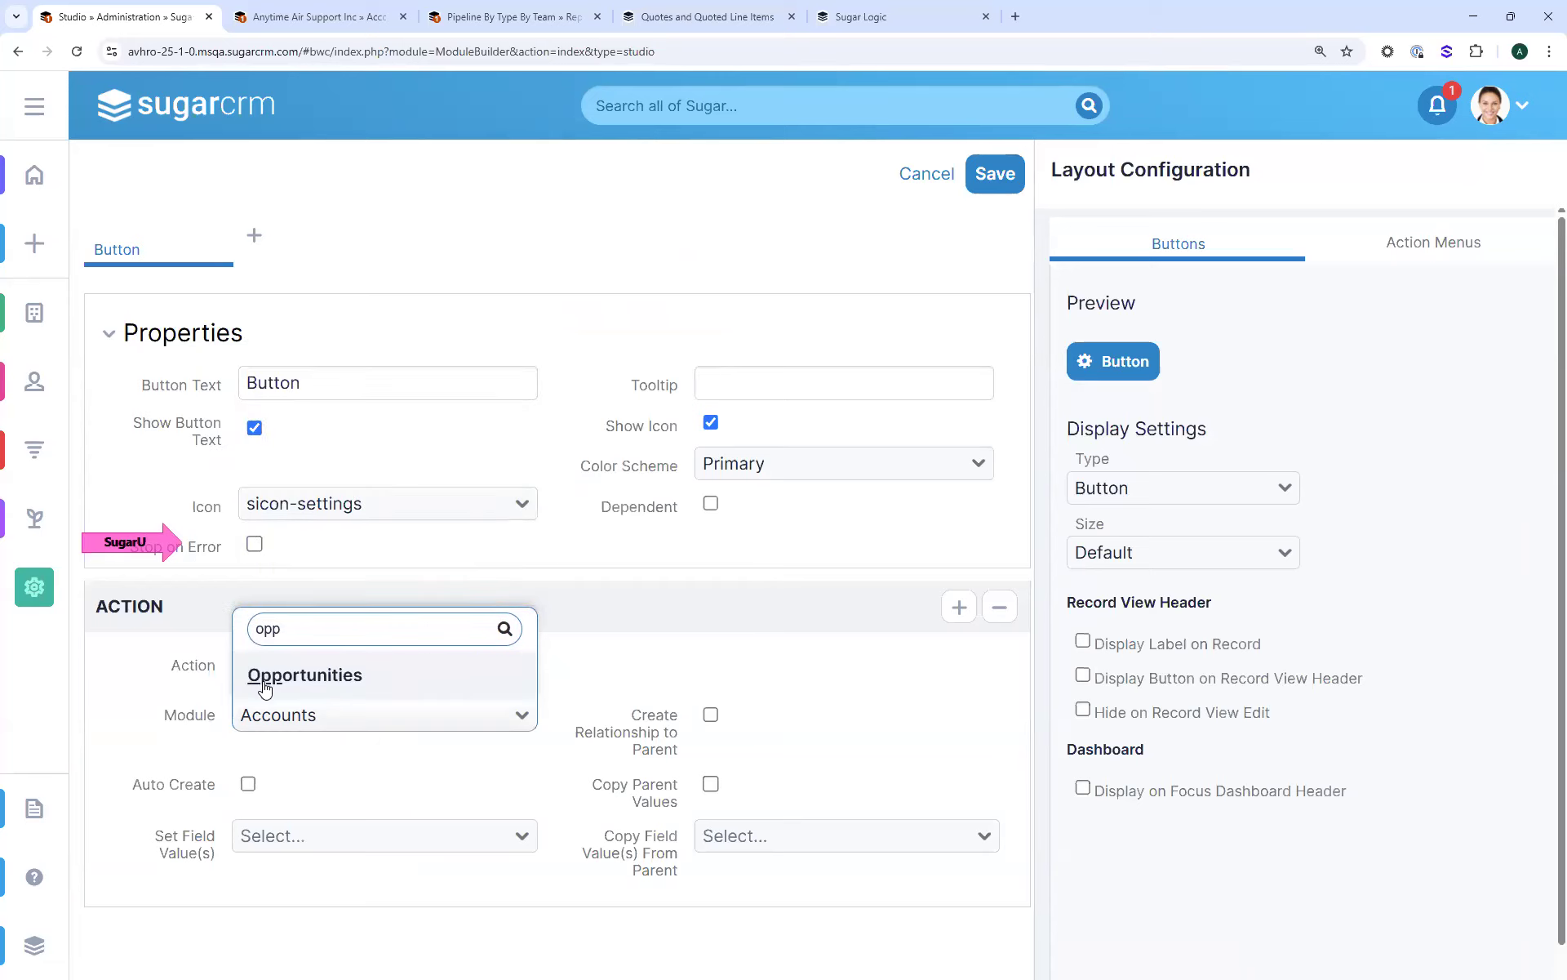
key(Return)
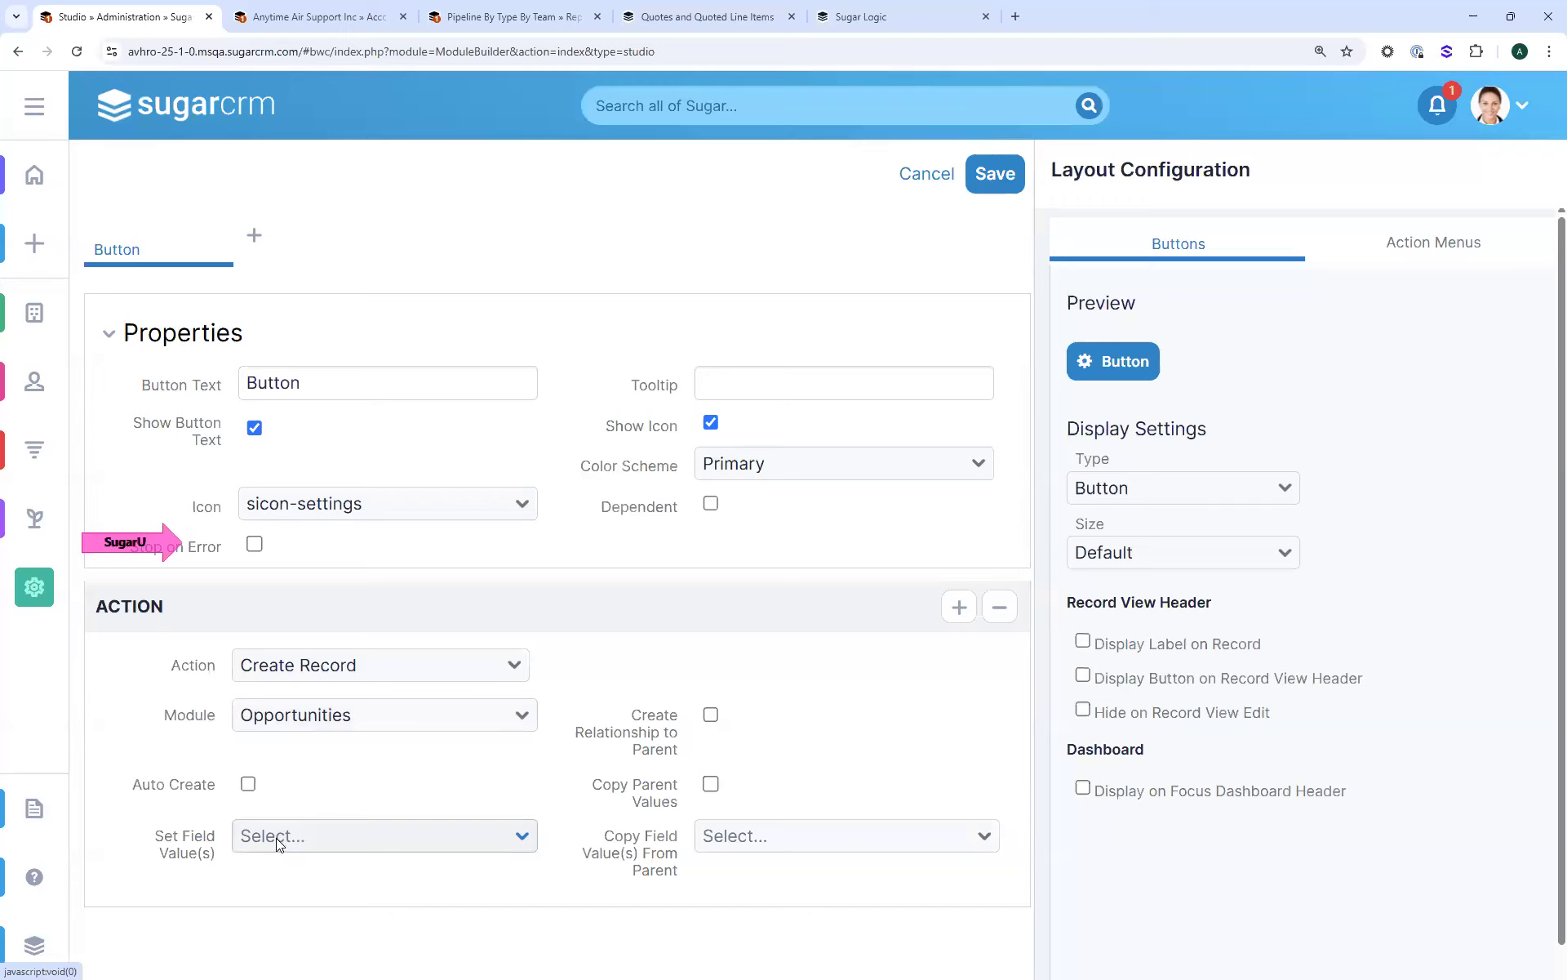
Preset Opportunity Name to "New Opportunity" and enable Copy Parent Values and Create Relationship to Parent for the action
click(276, 836)
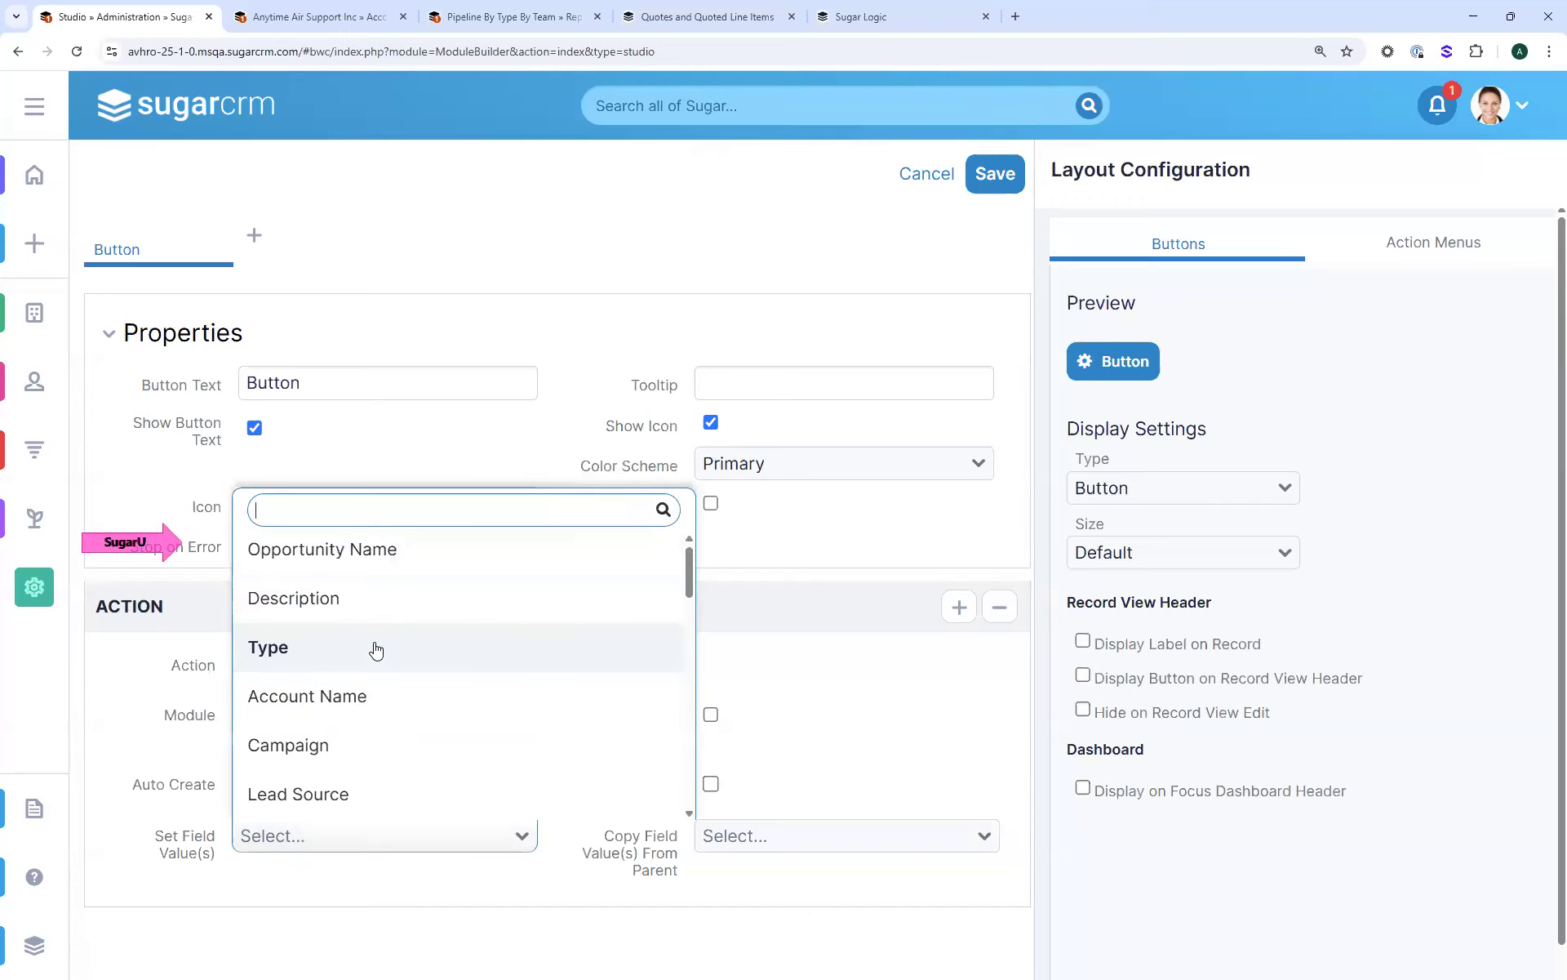
click(404, 550)
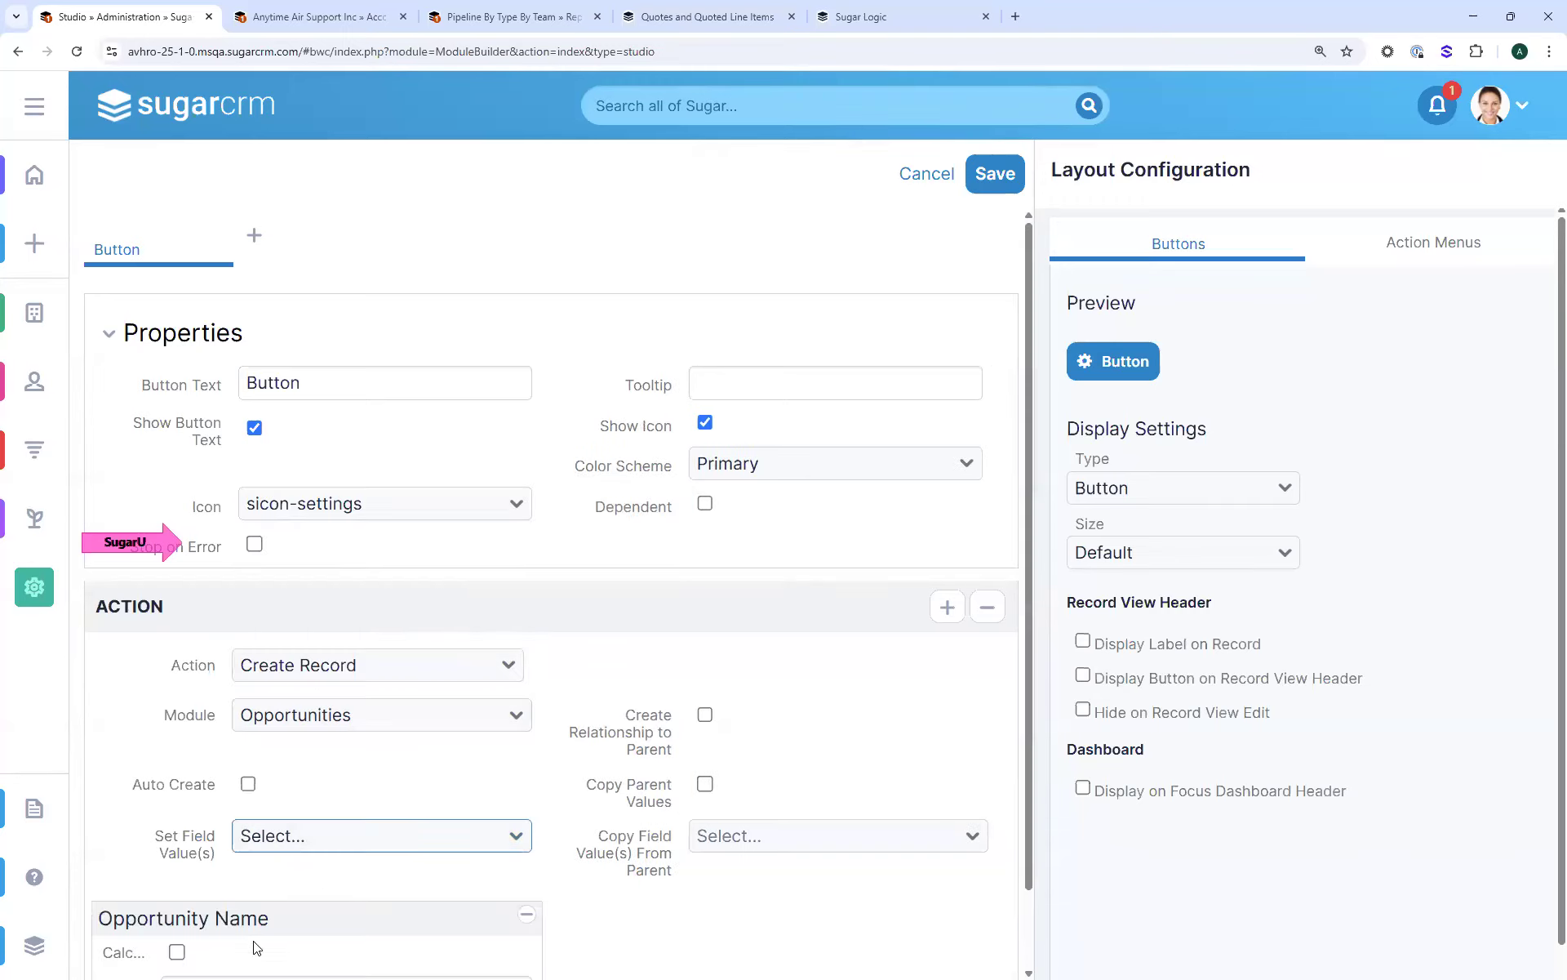
scroll(261, 922, down, 1)
click(259, 913)
text(New Opportunity)
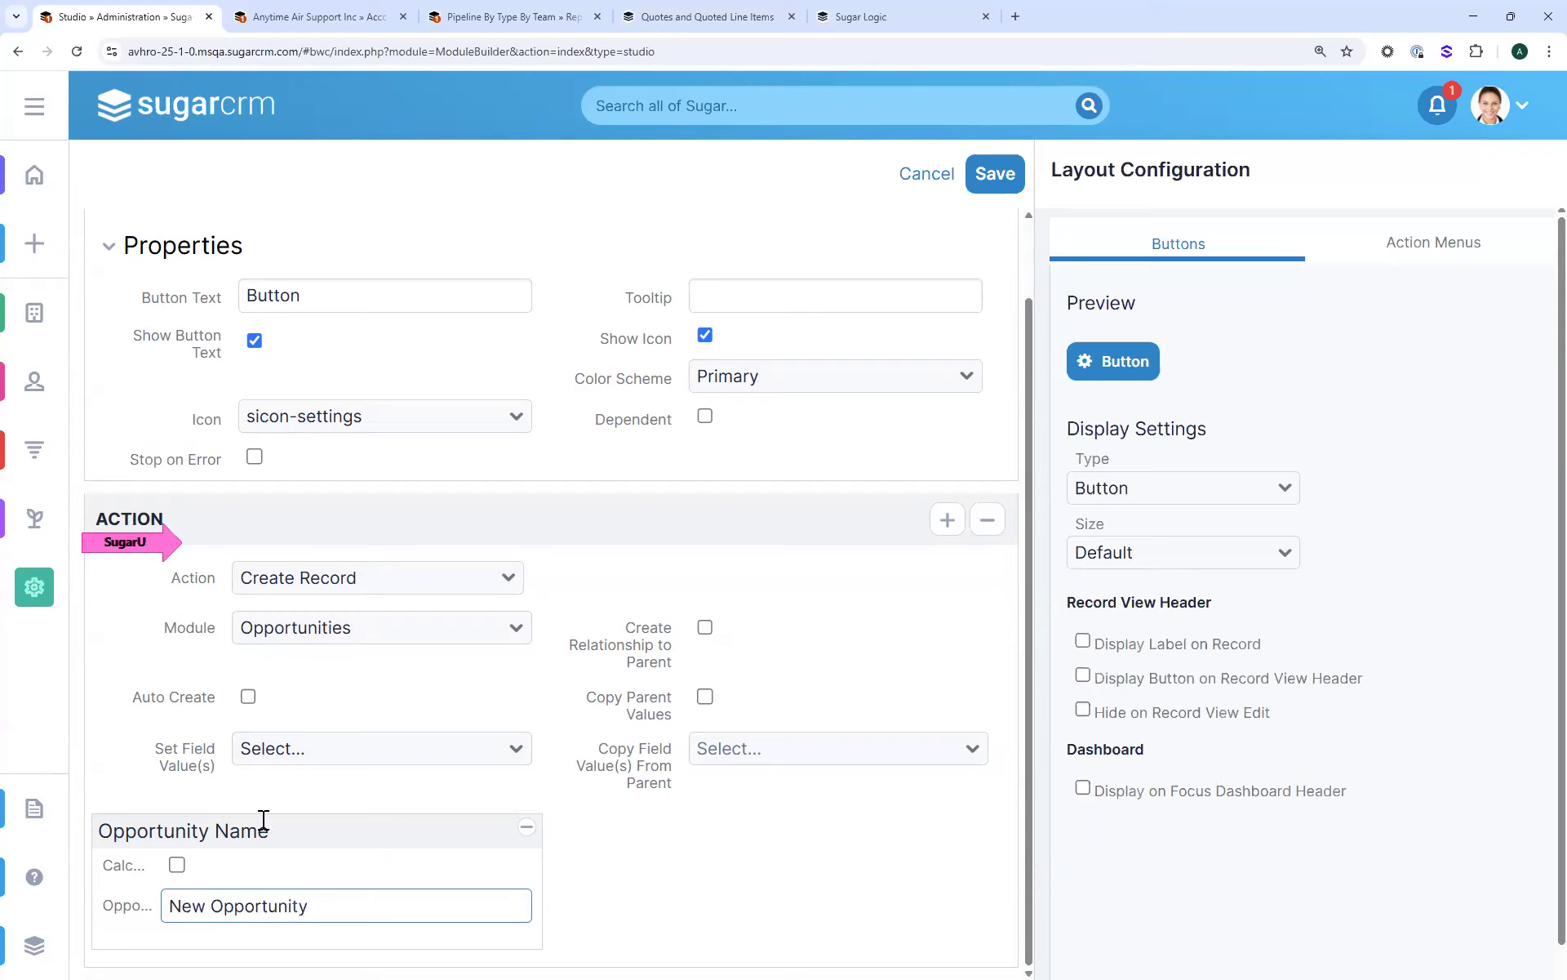
click(703, 703)
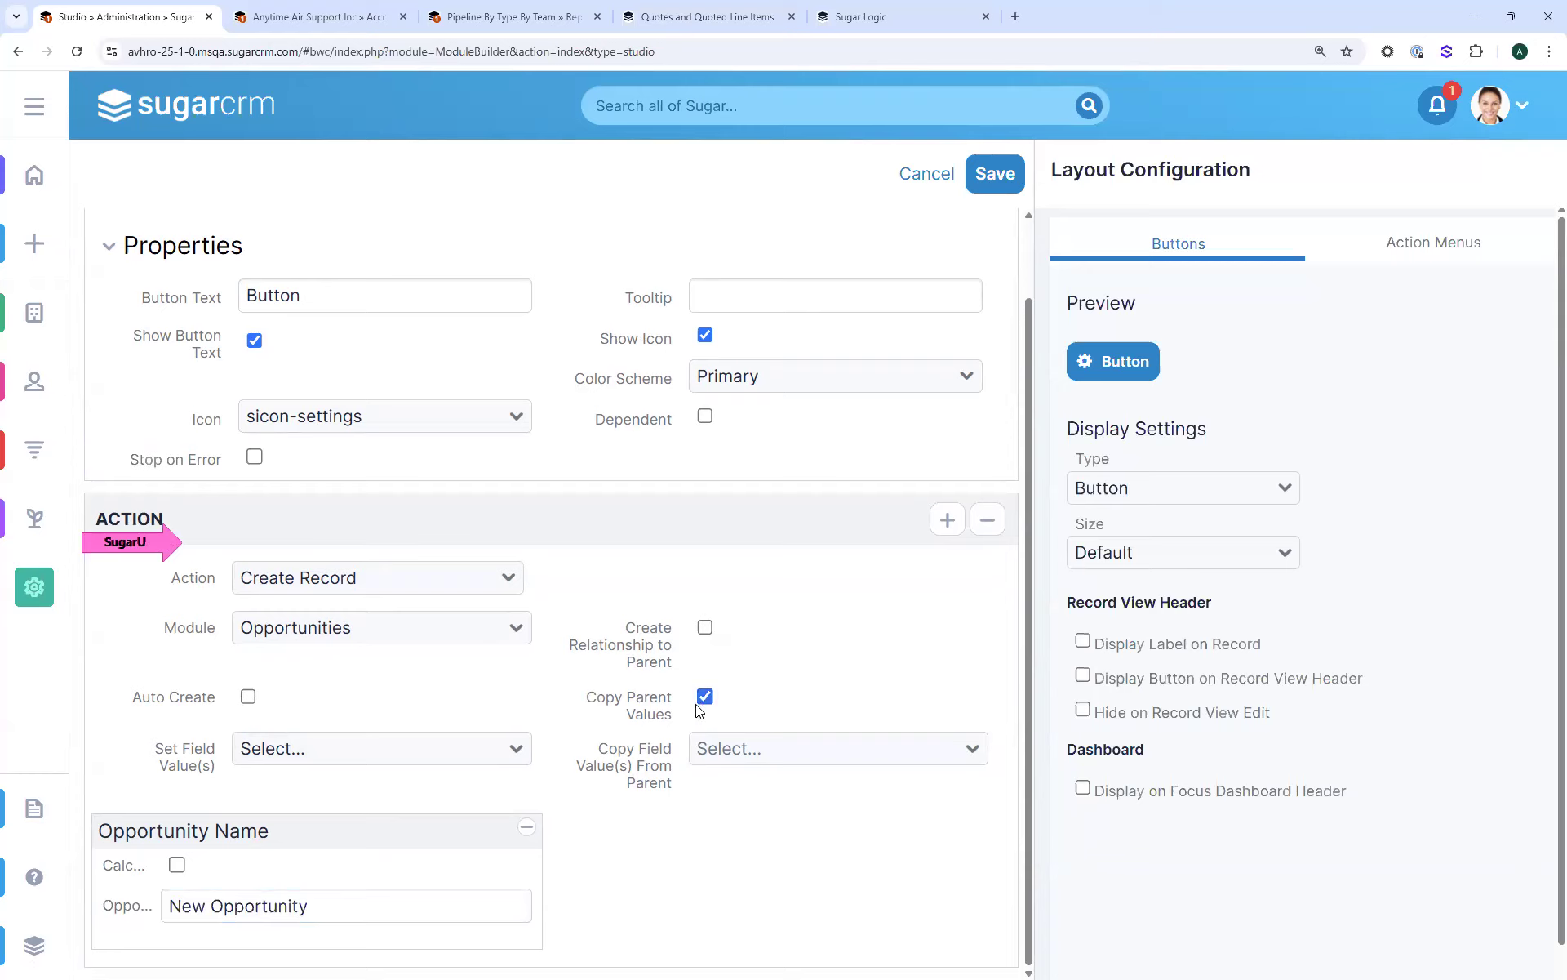
click(705, 630)
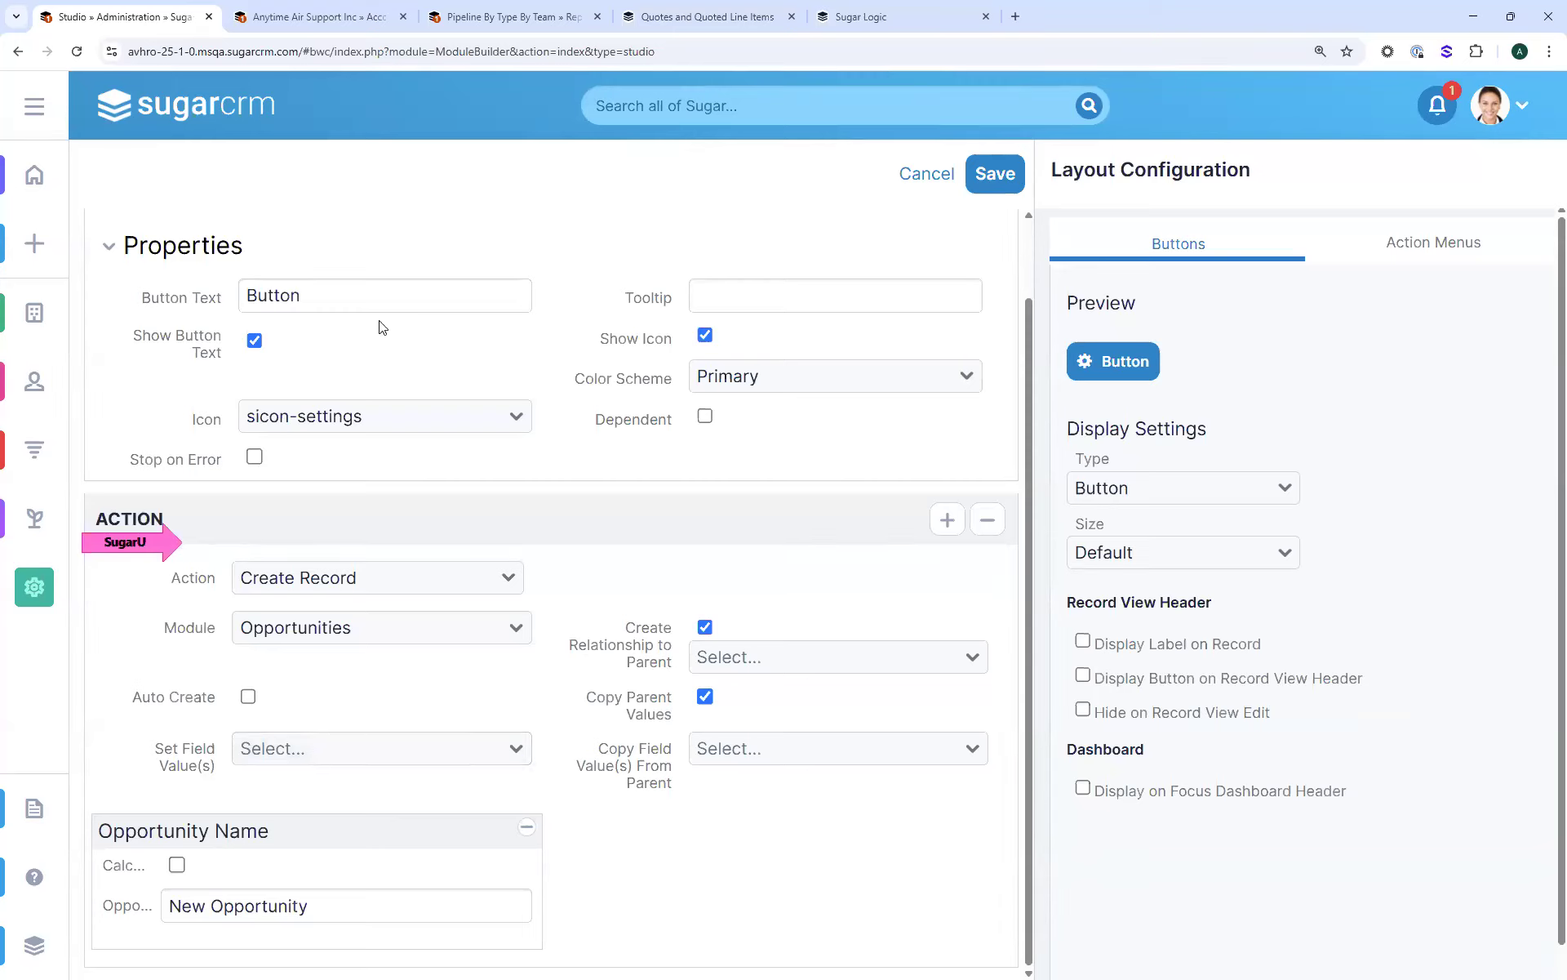
Set the button text to "New Opportunity" and its icon to sicon-plus
click(186, 303)
text(New Opportunity)
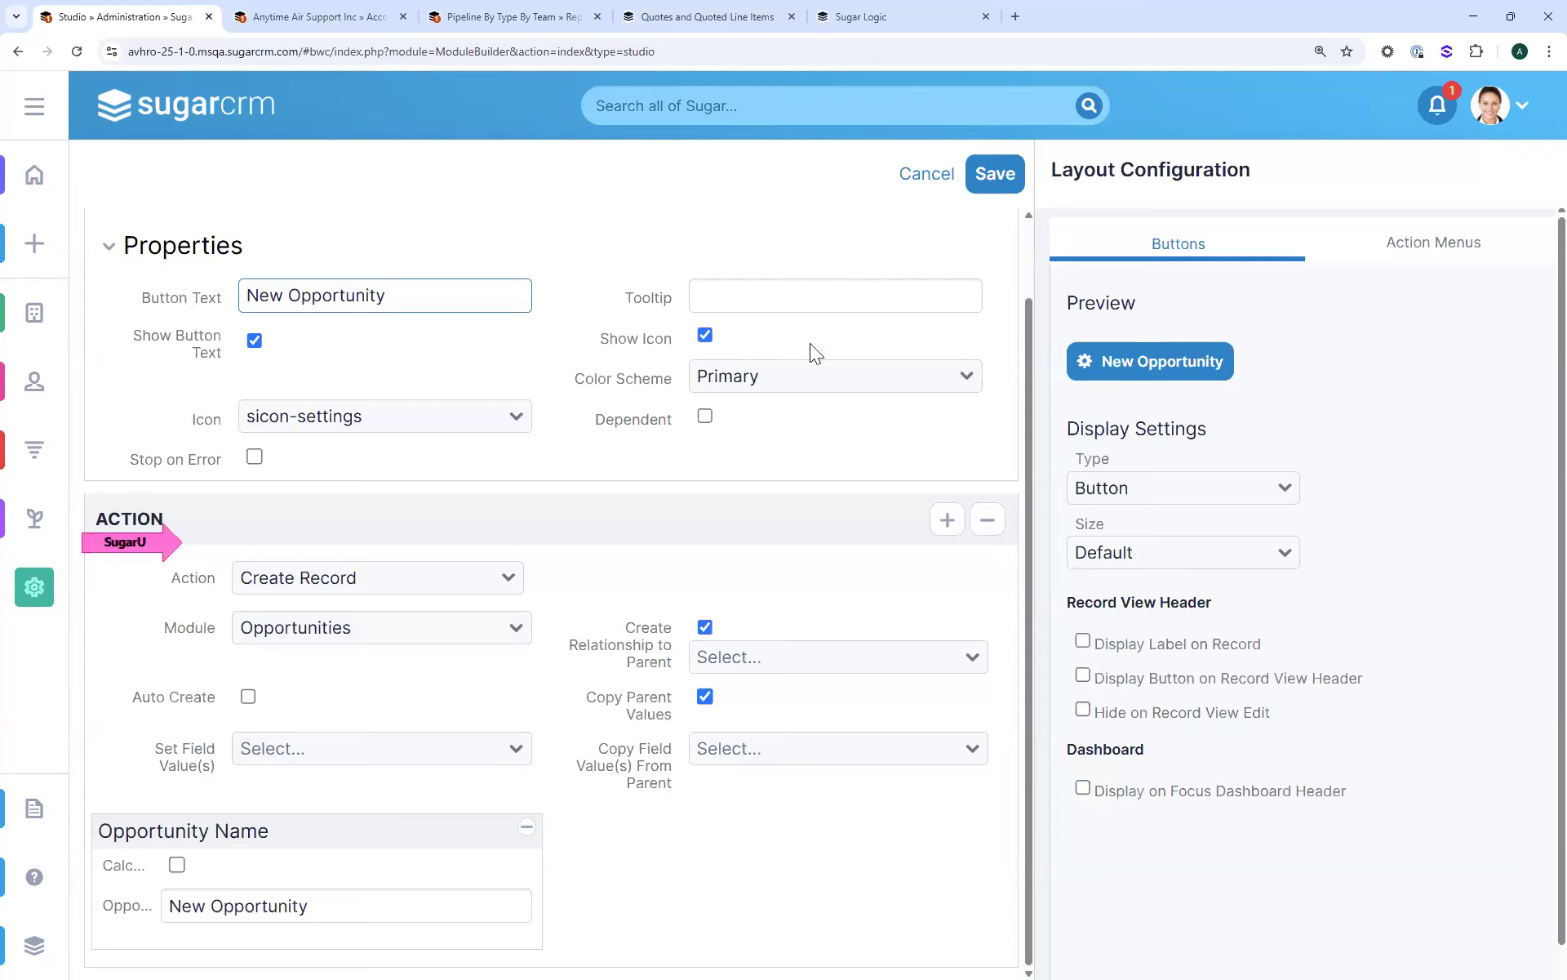
click(378, 414)
click(307, 604)
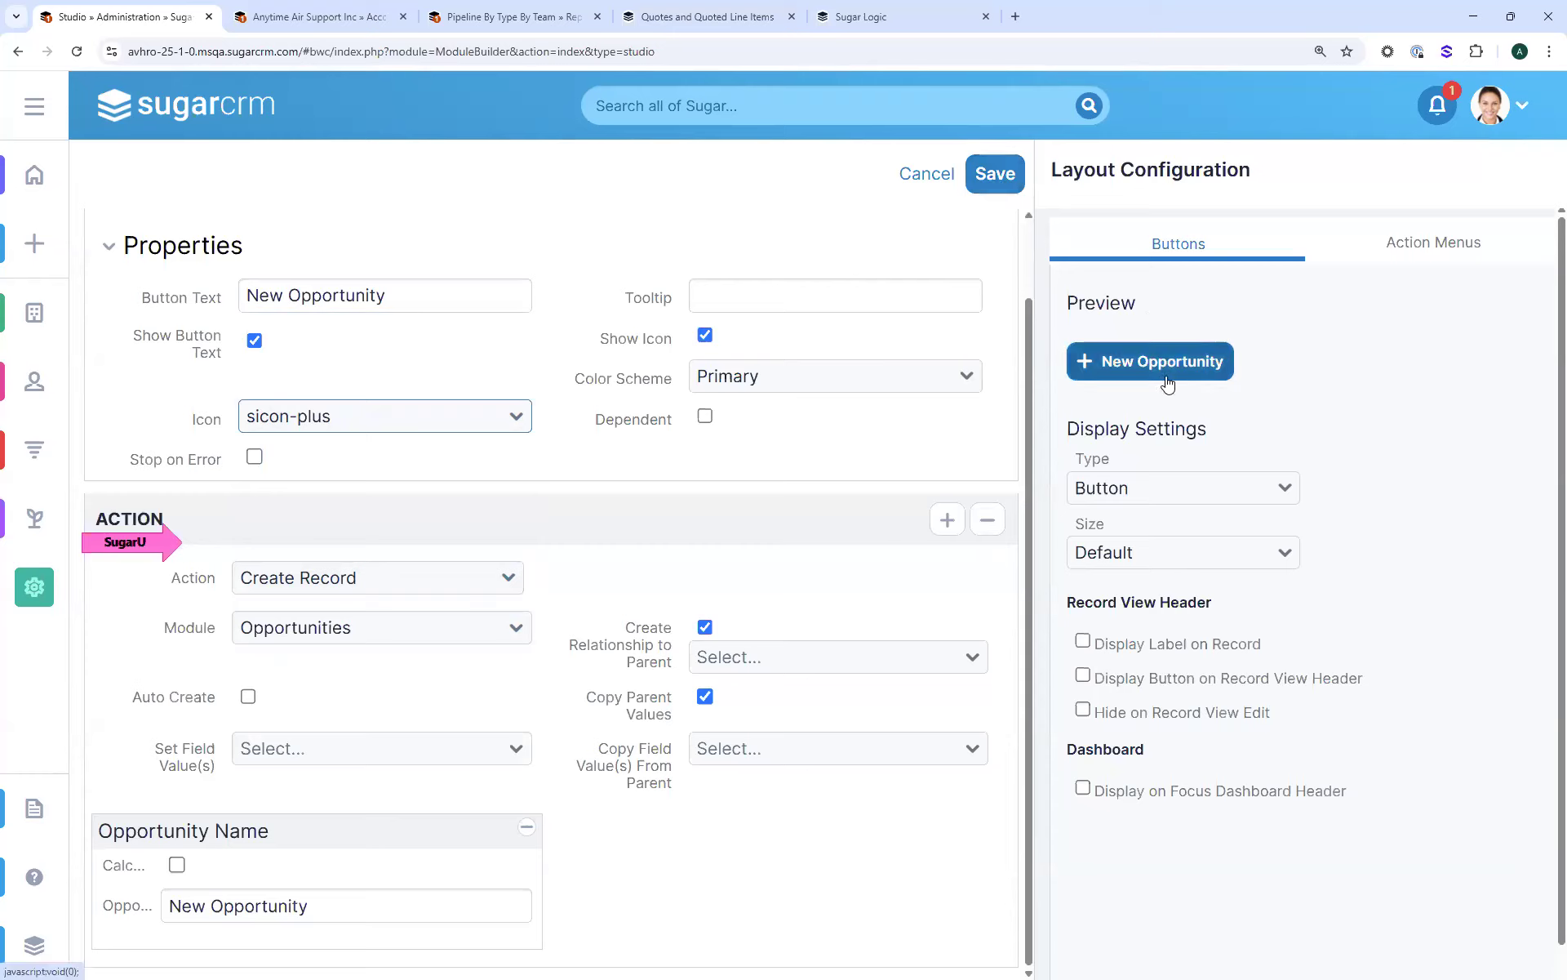
Enable the button display on the record view header, add it to the Record View Header action menu, and try to save the configuration
click(1084, 676)
click(1406, 260)
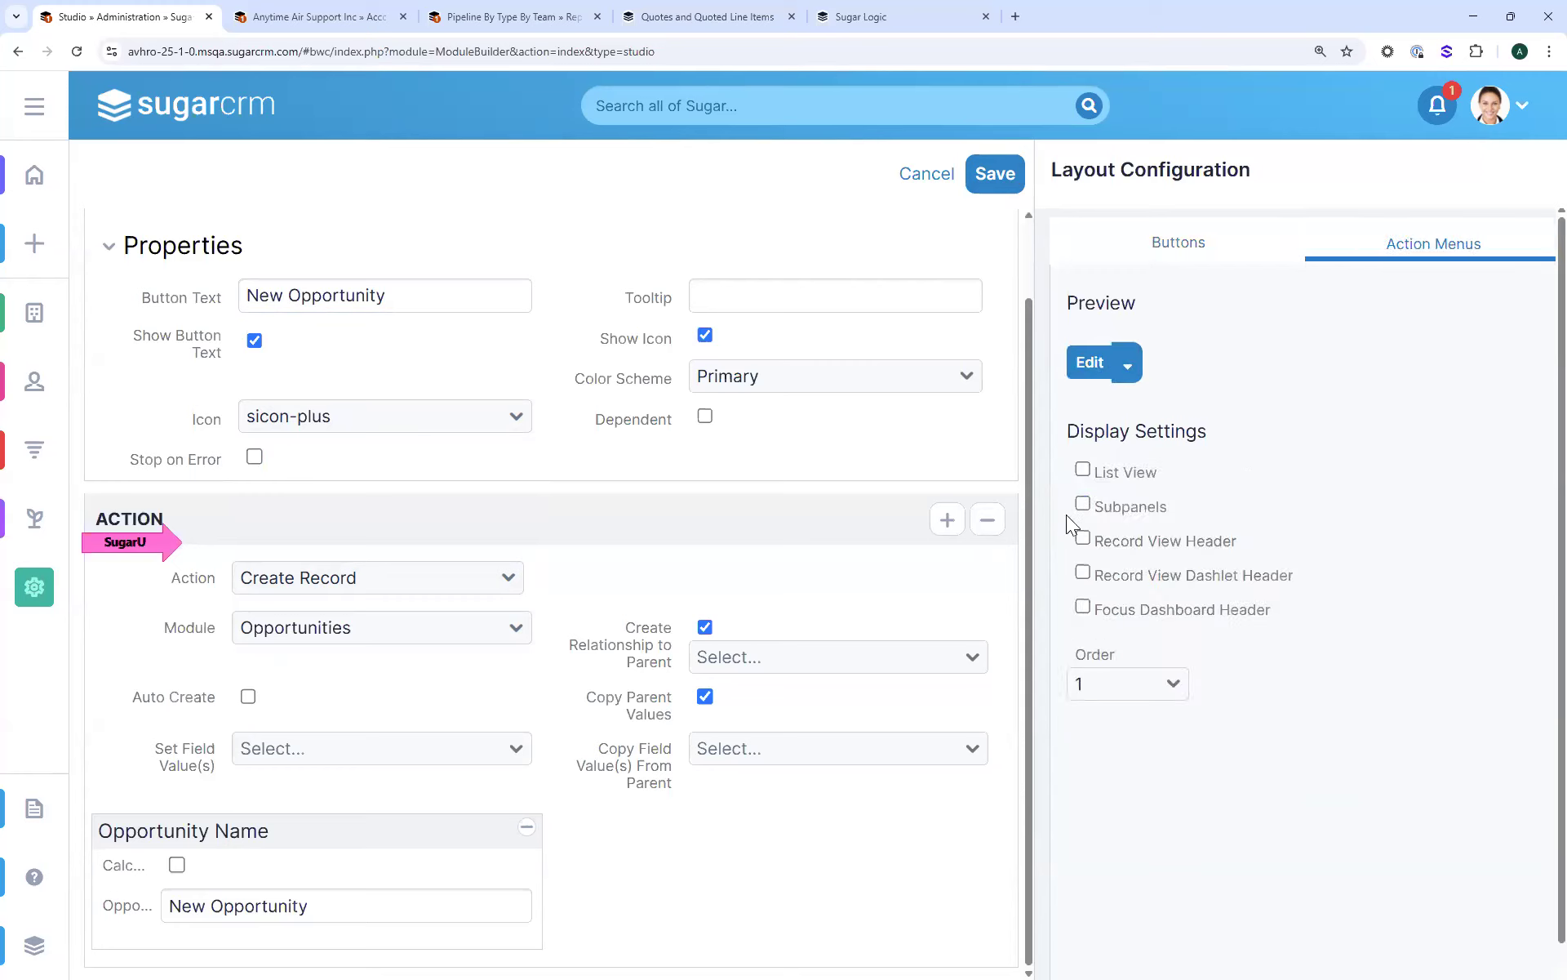
click(1082, 541)
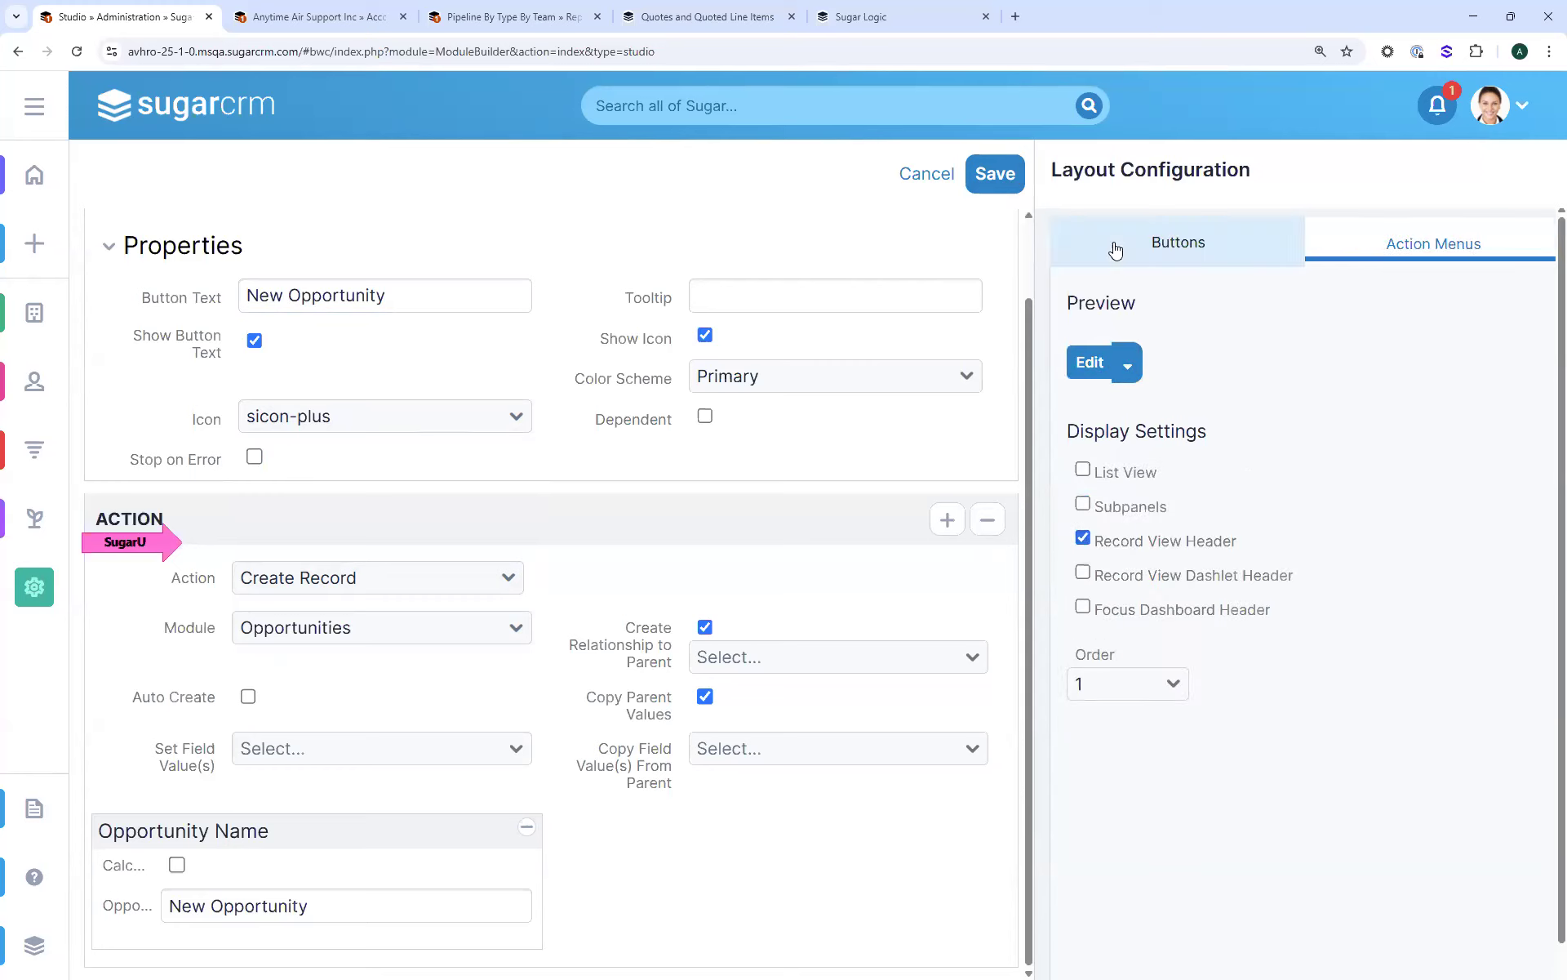
click(996, 175)
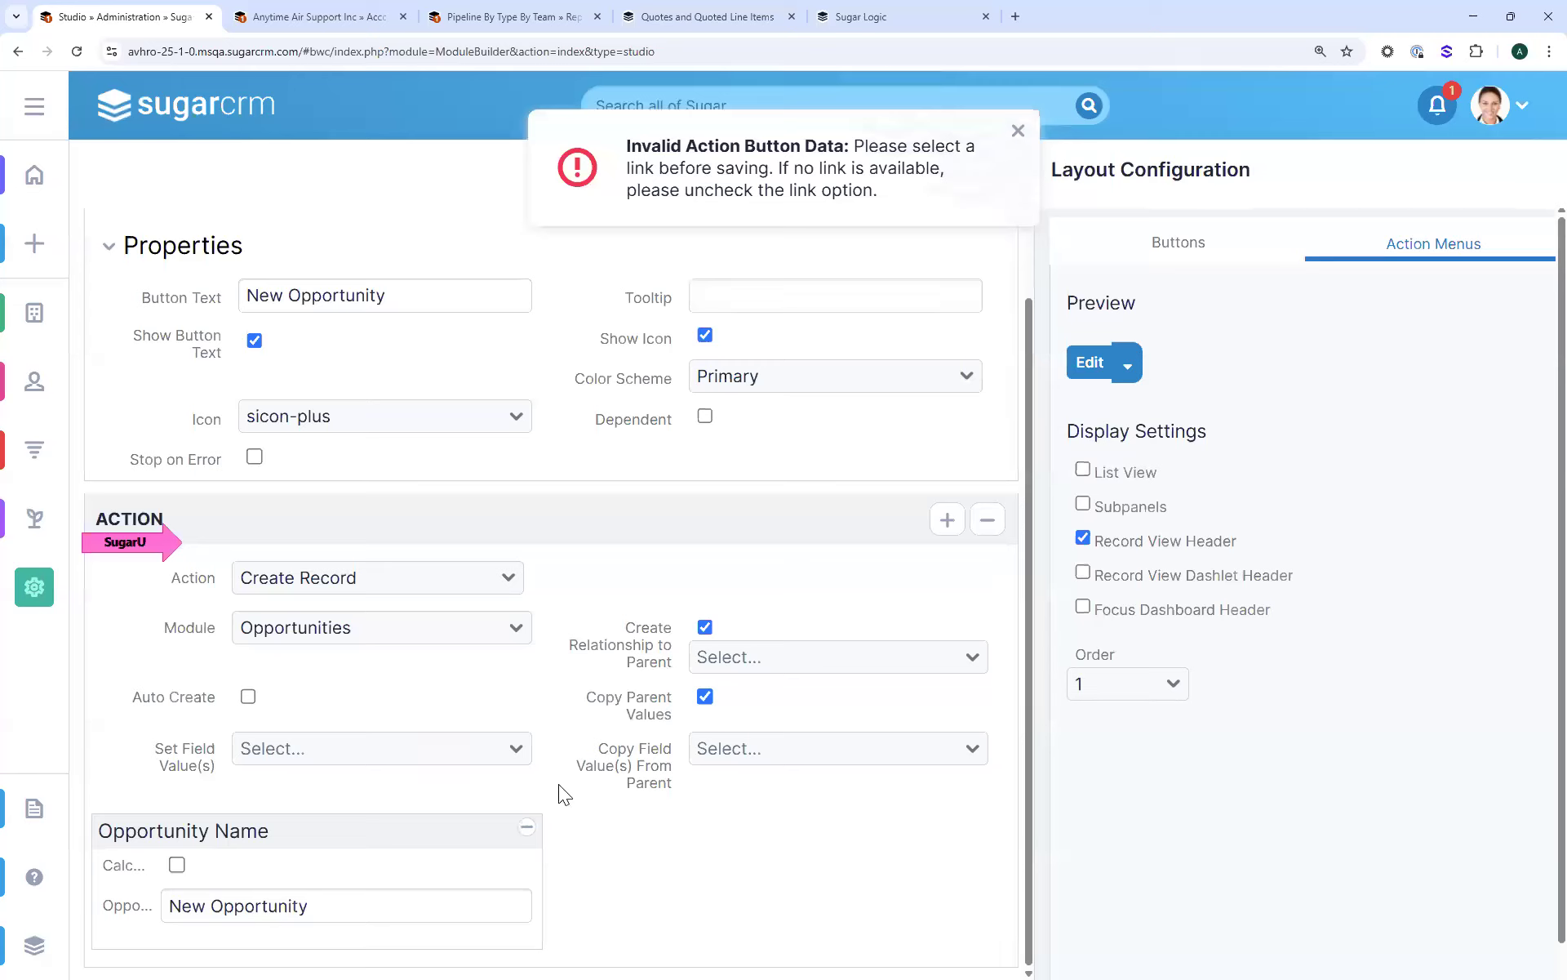
Turn off Copy Parent Values and Create Relationship to Parent for the action, then save the button configuration and the field
click(705, 696)
click(705, 627)
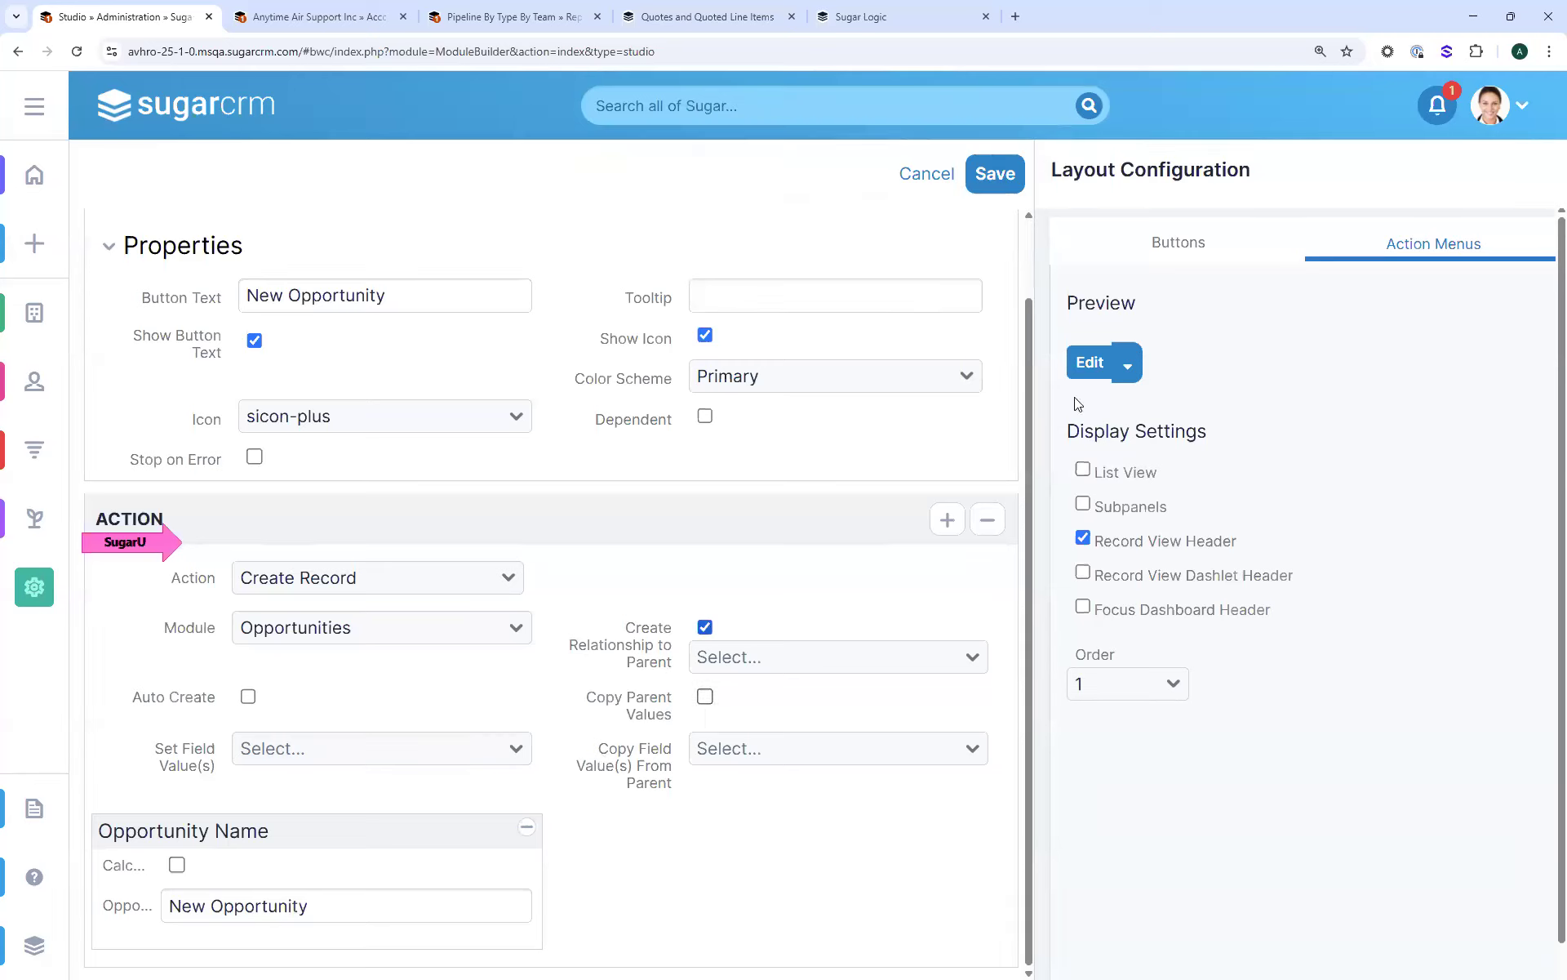
click(979, 185)
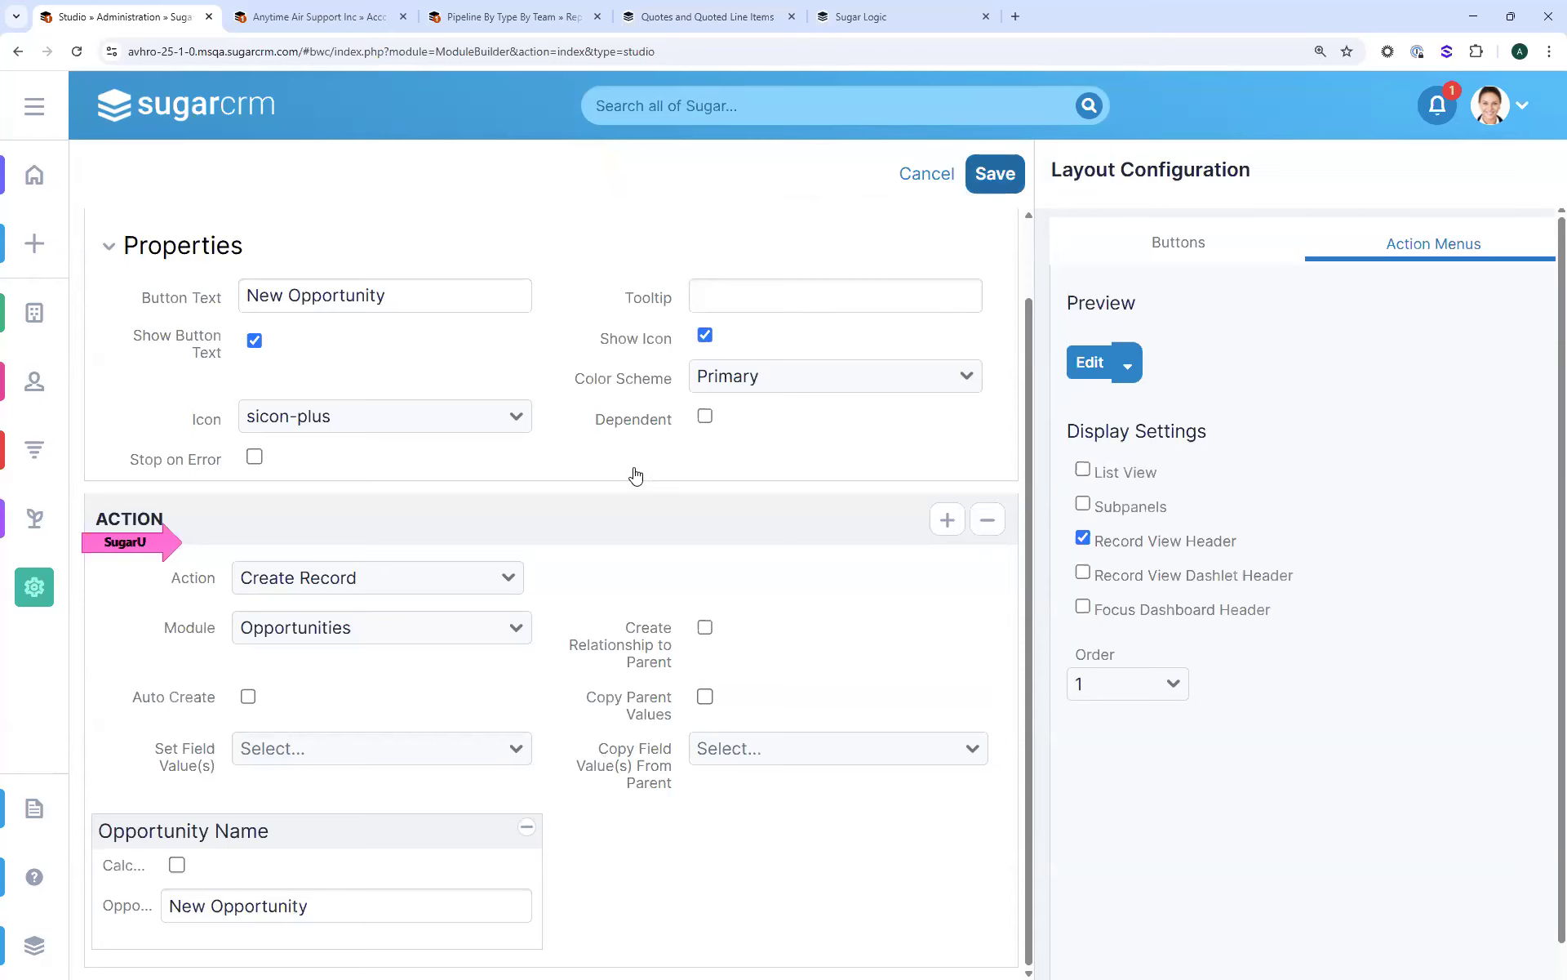
click(441, 200)
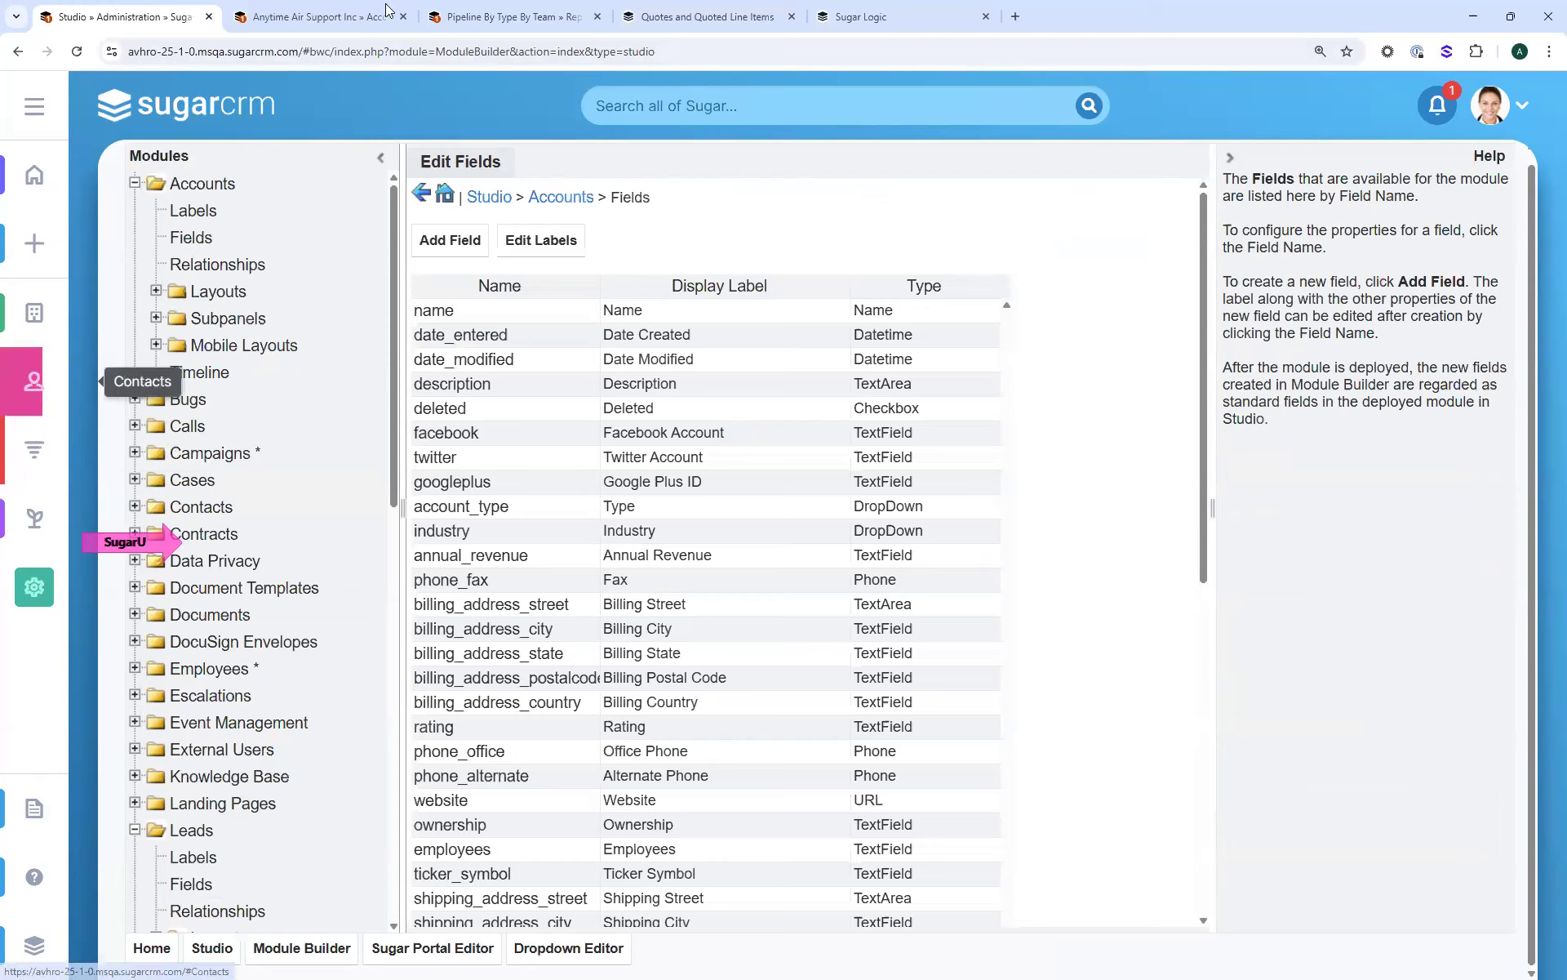
Reload the Anytime Air Support Inc account record and test its New Opportunity button, checking the prefilled opportunity name
click(335, 14)
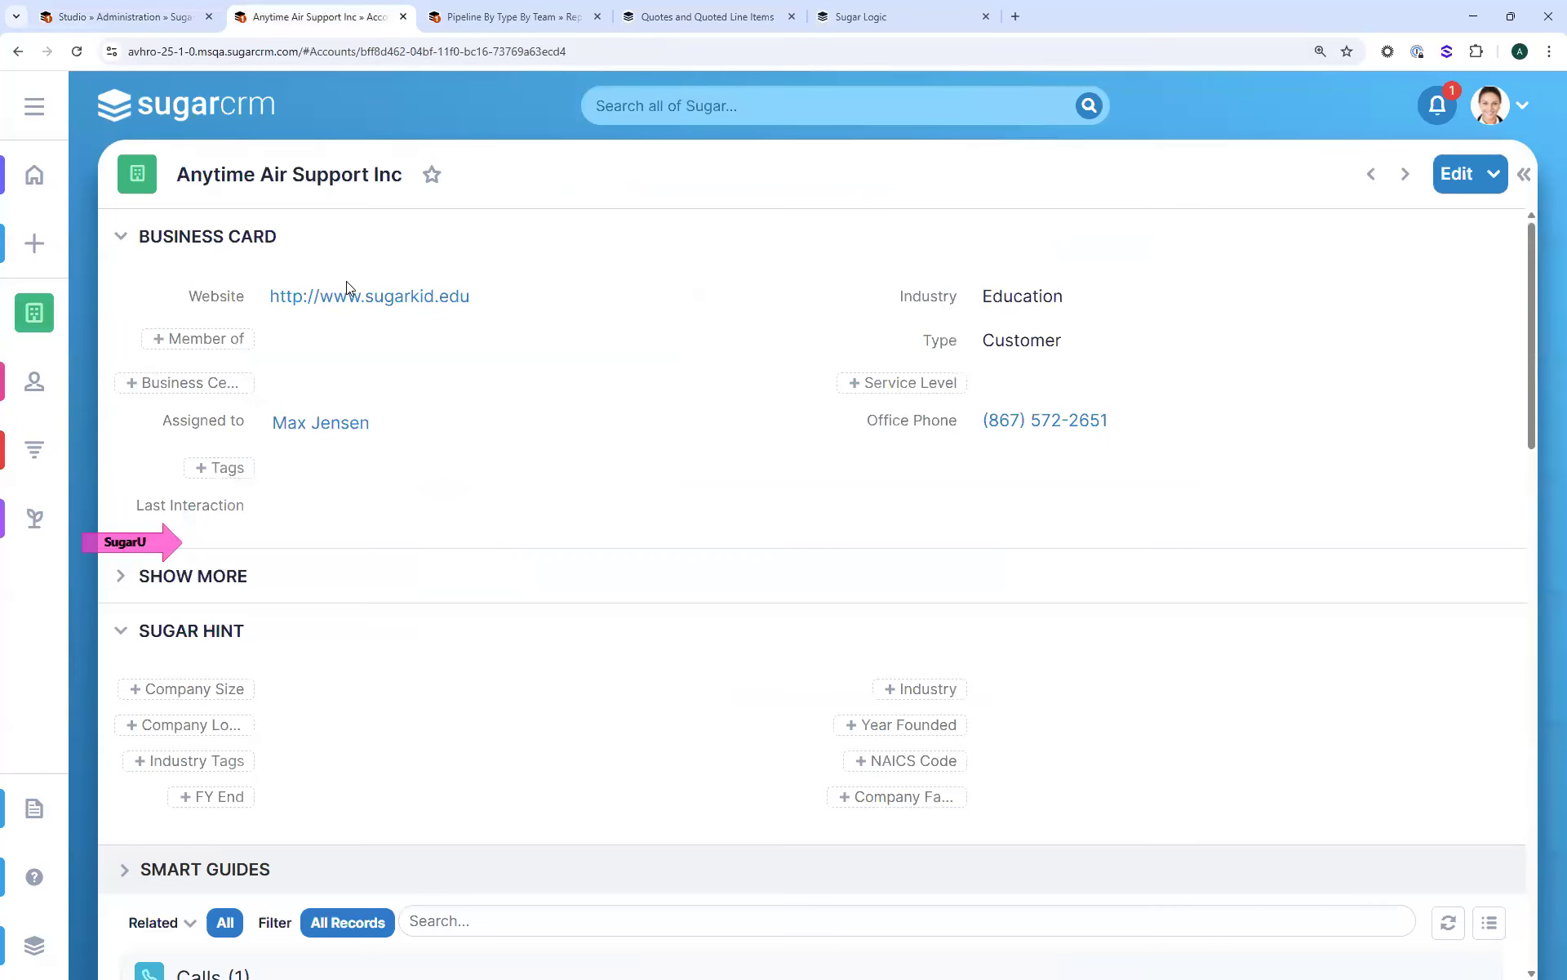
click(77, 51)
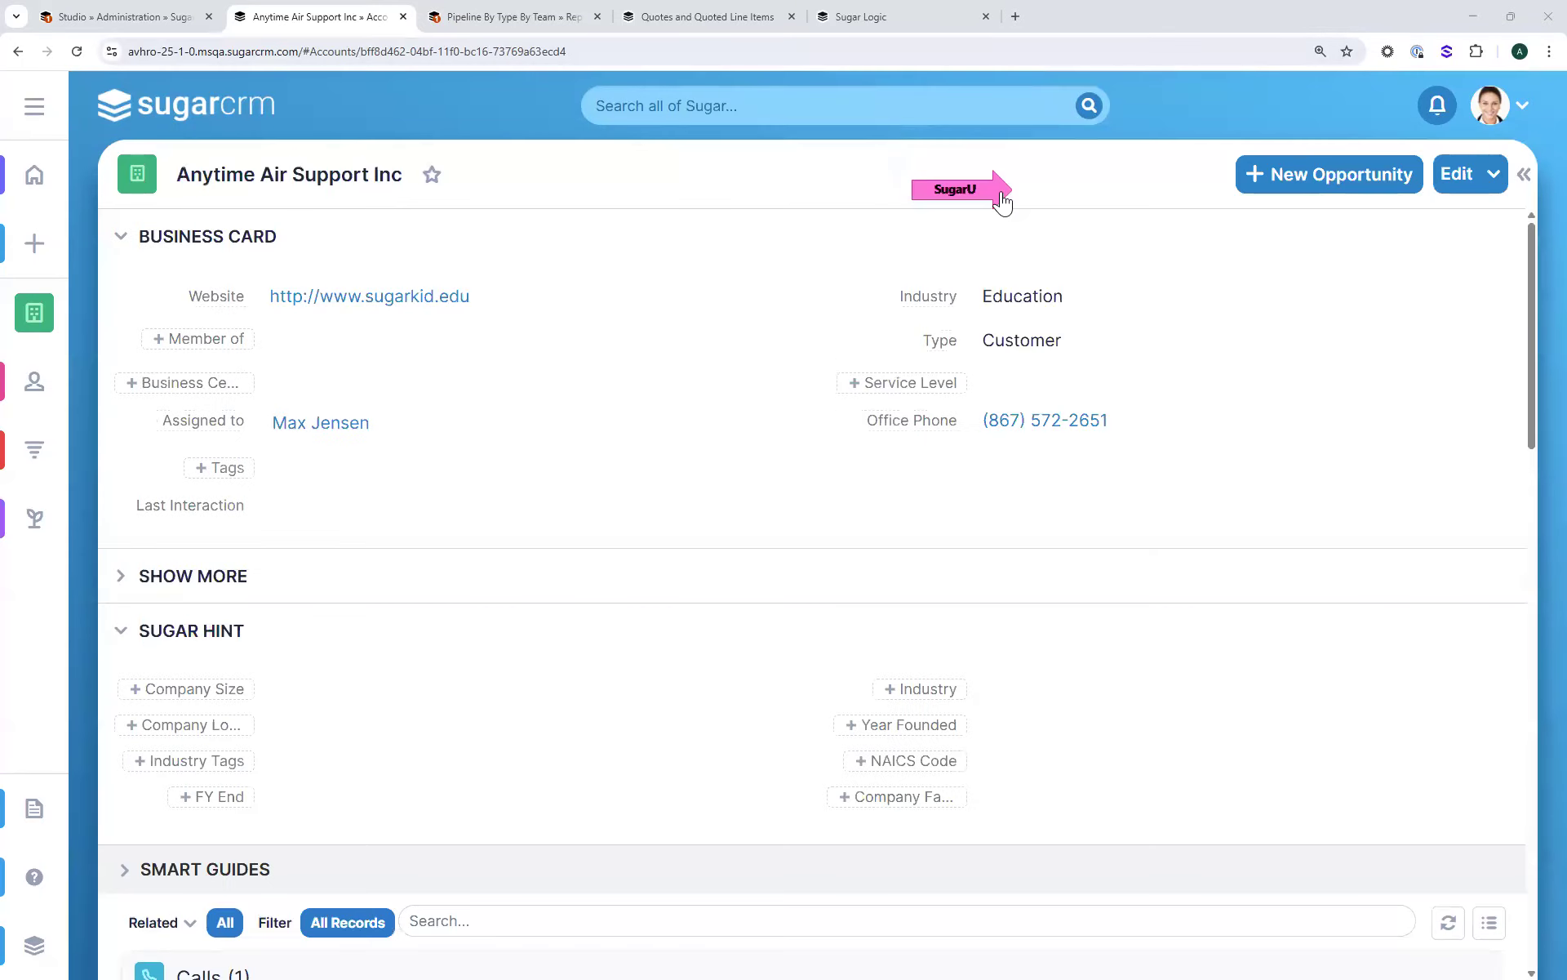
click(1300, 173)
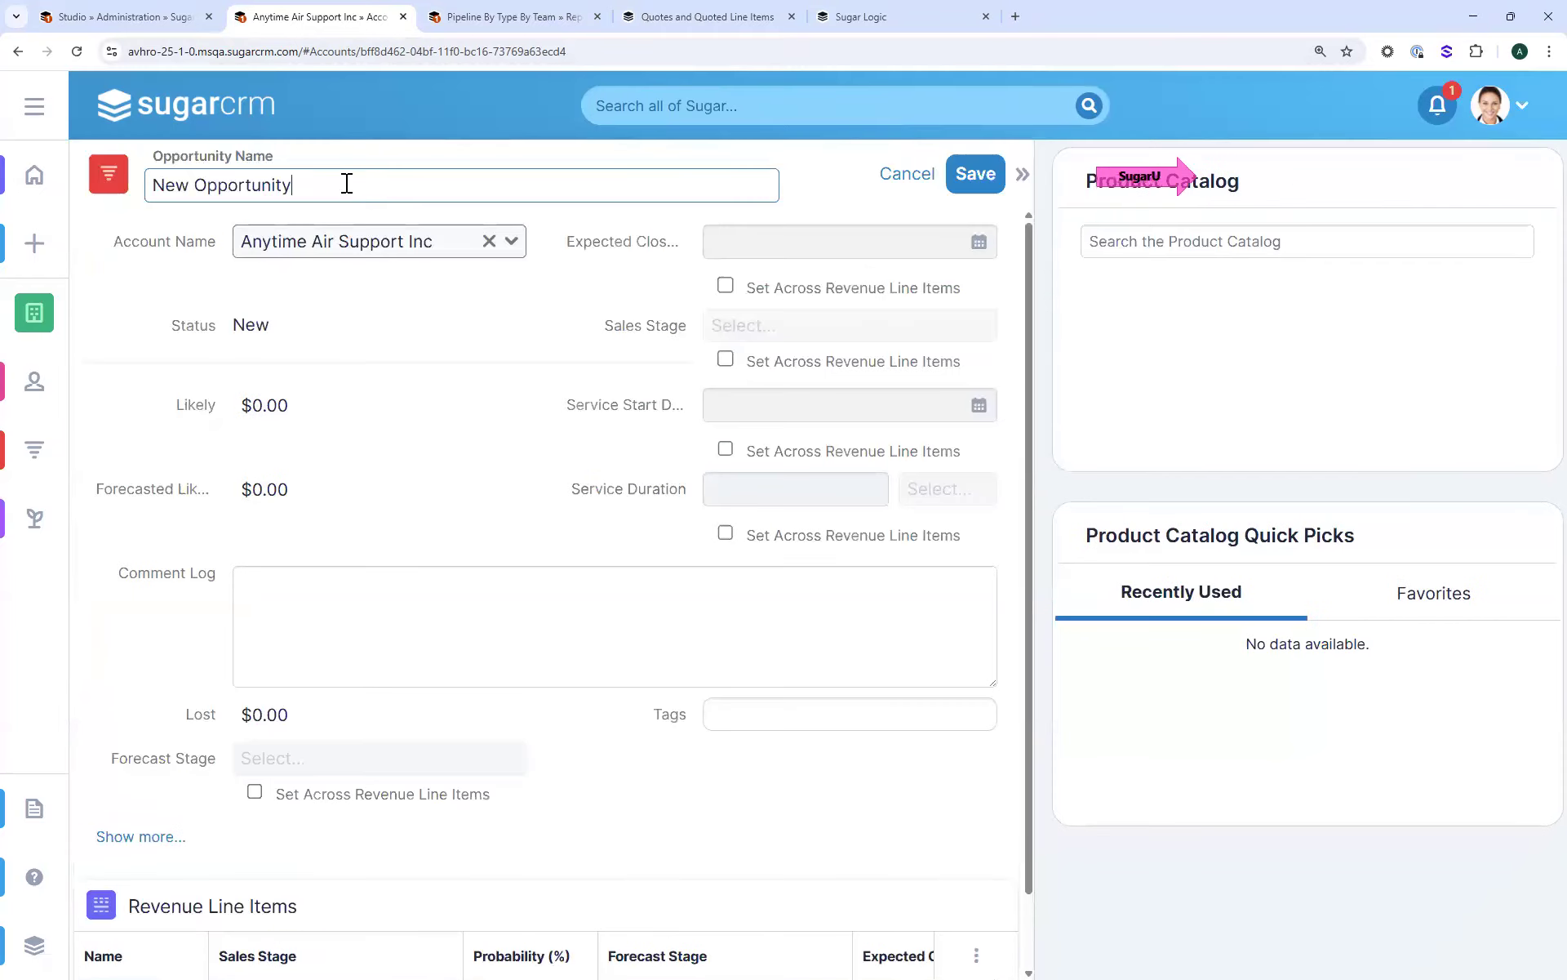
drag(347, 183, 65, 186)
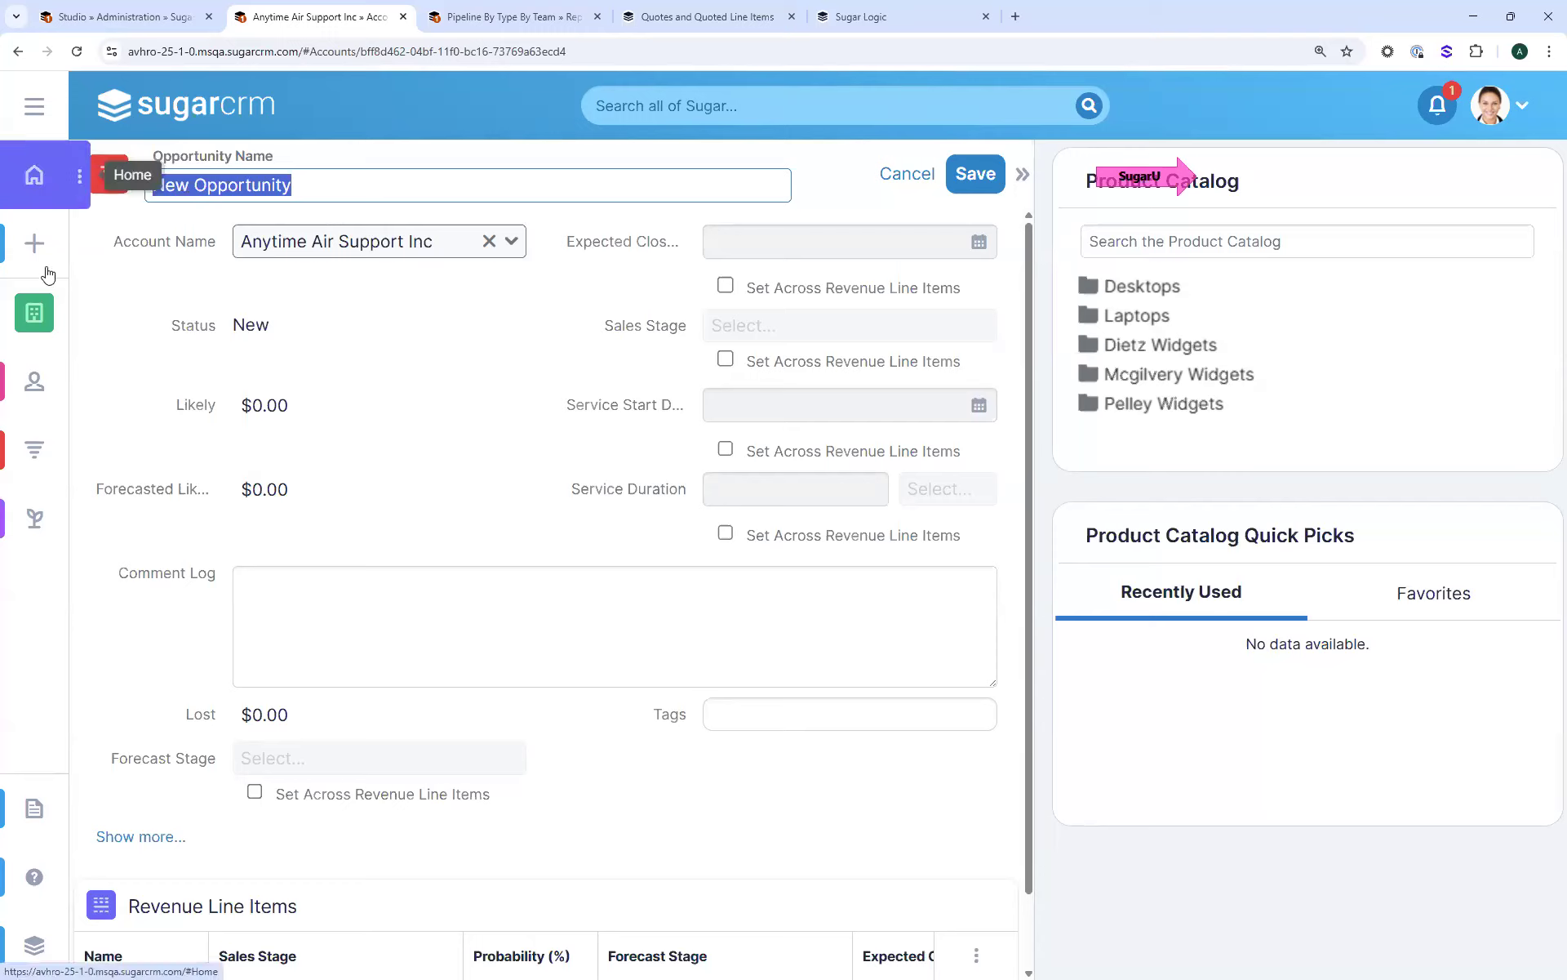
Open the "3 Year Service for Airline Maintenance Co" record in the Quotes module
click(27, 116)
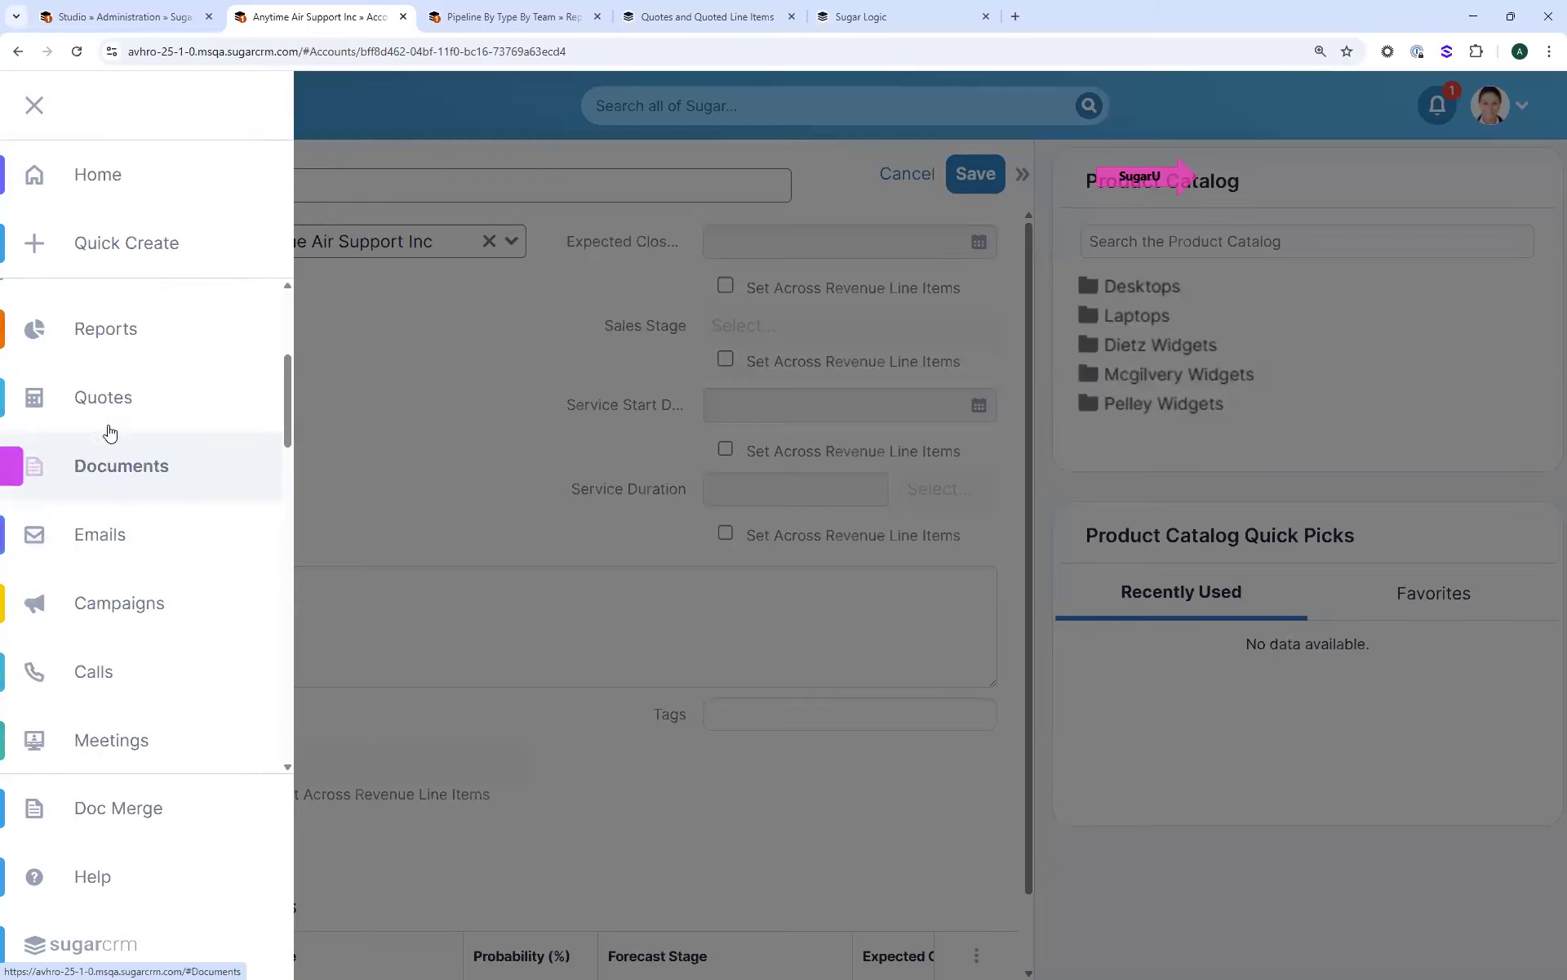
click(106, 408)
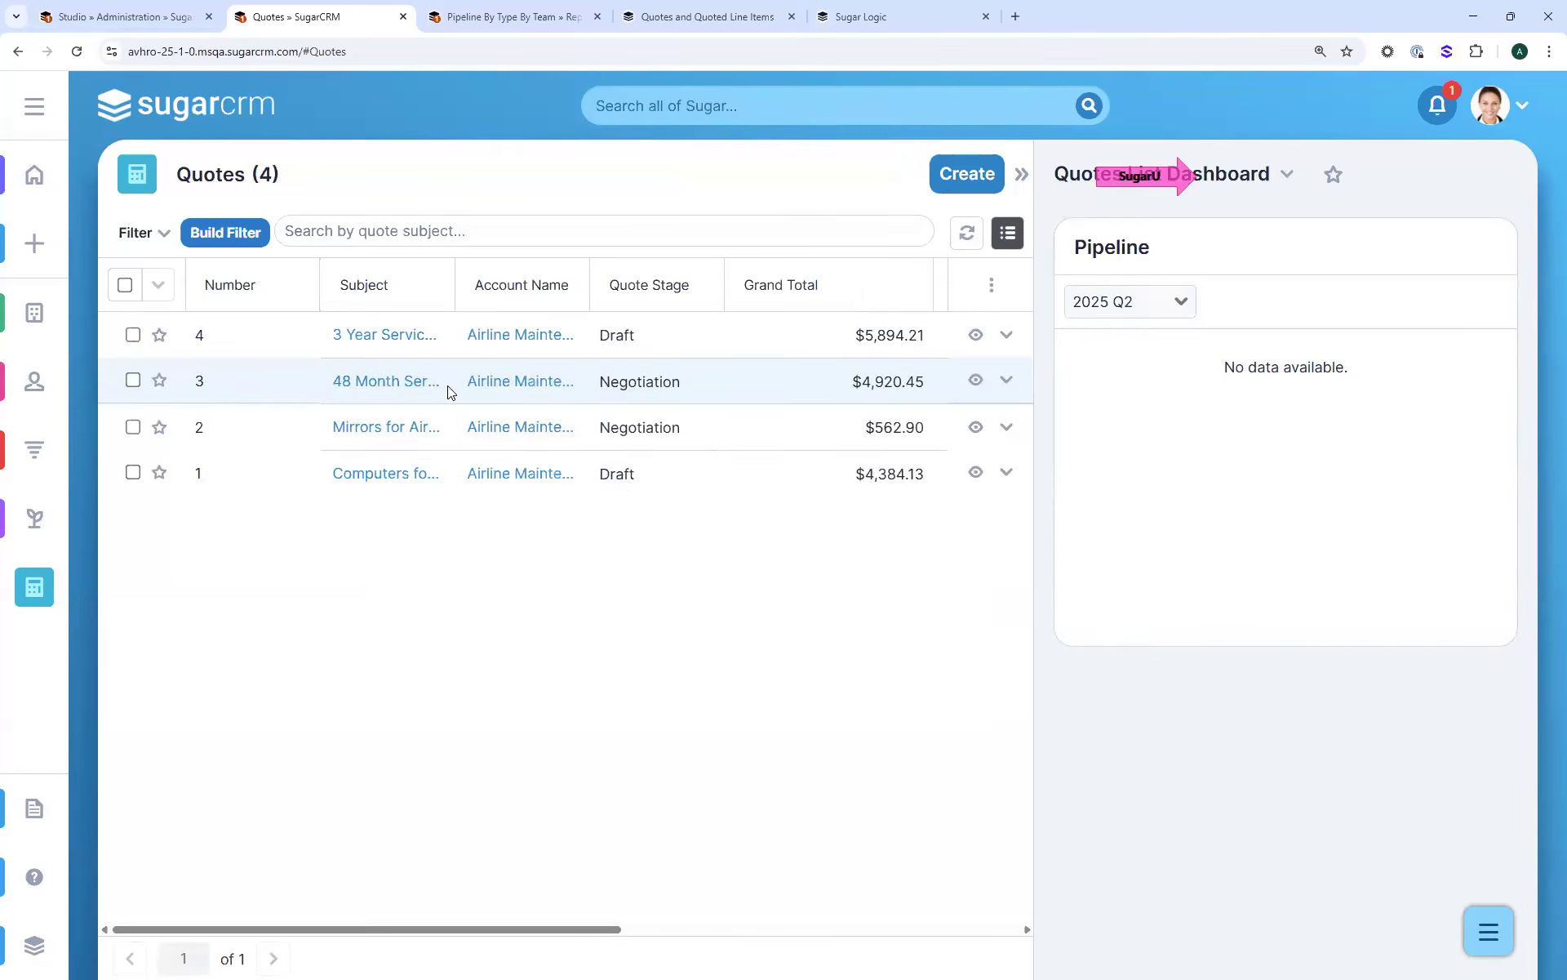
click(367, 334)
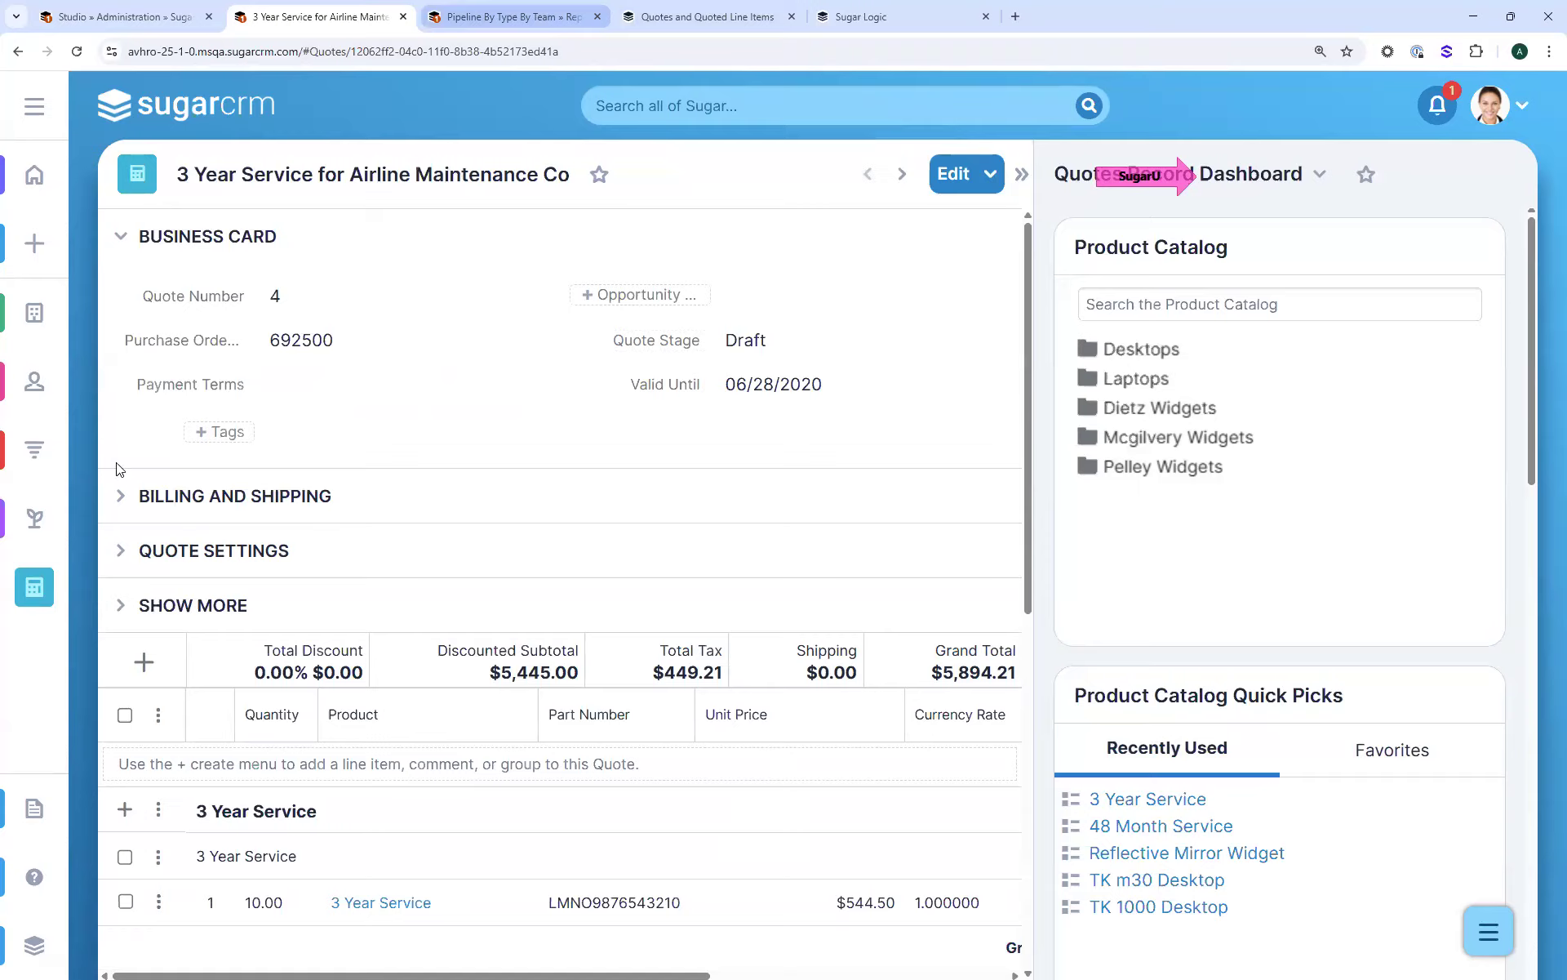
In the browser tab holding the pipeline report, open Studio from Administration and bring up the Quotes module's fields
click(489, 17)
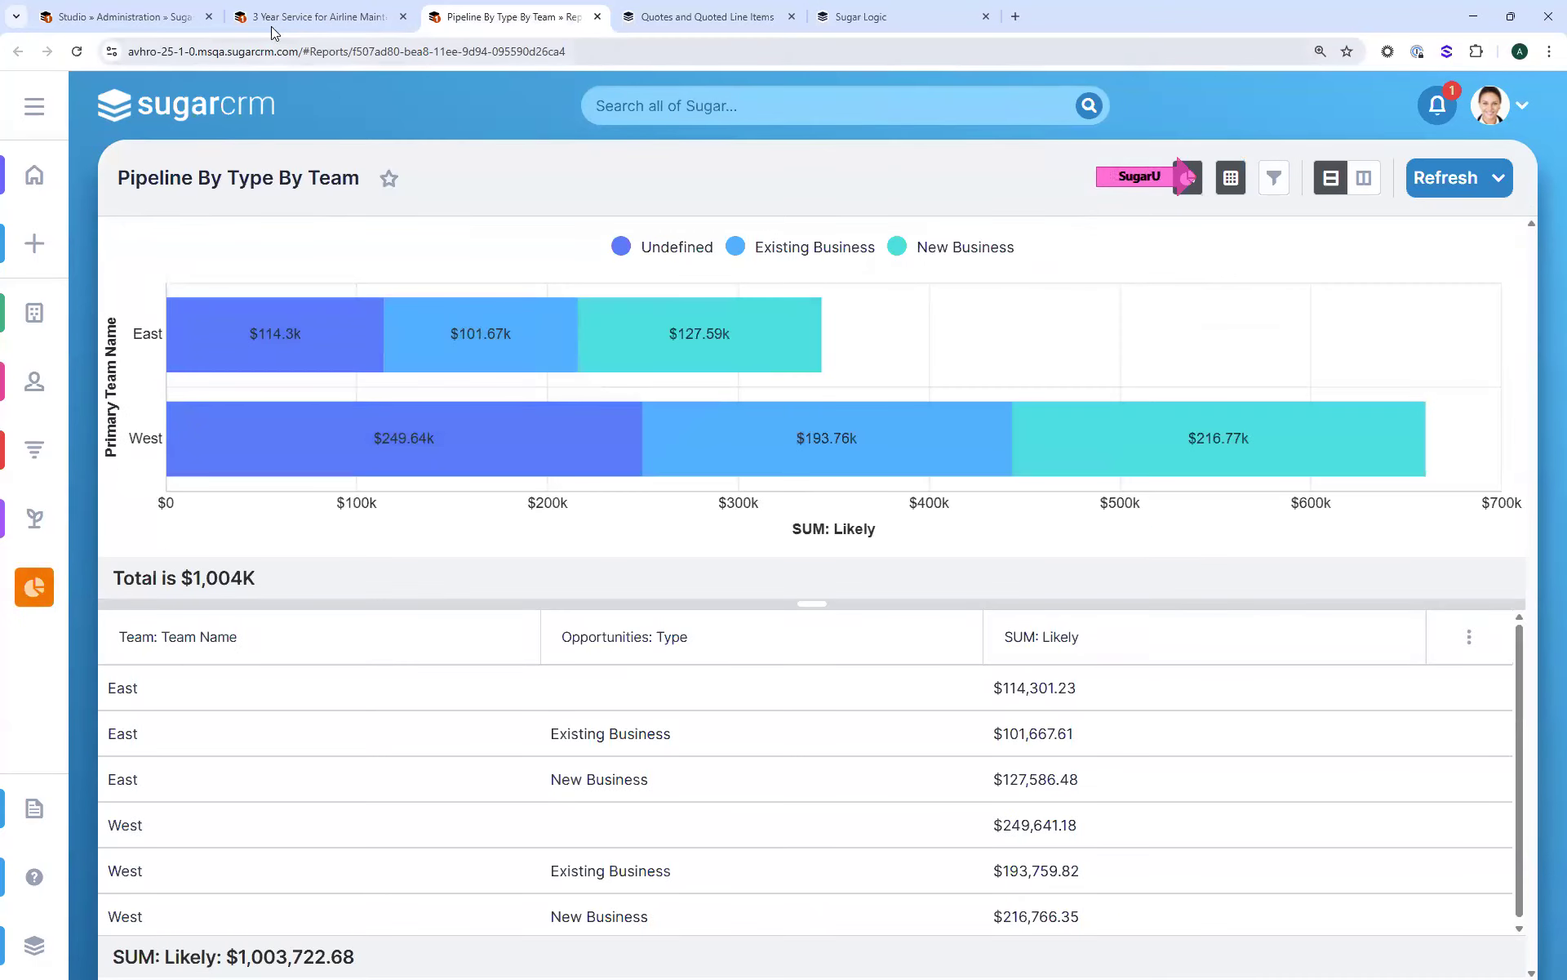
click(318, 16)
click(502, 17)
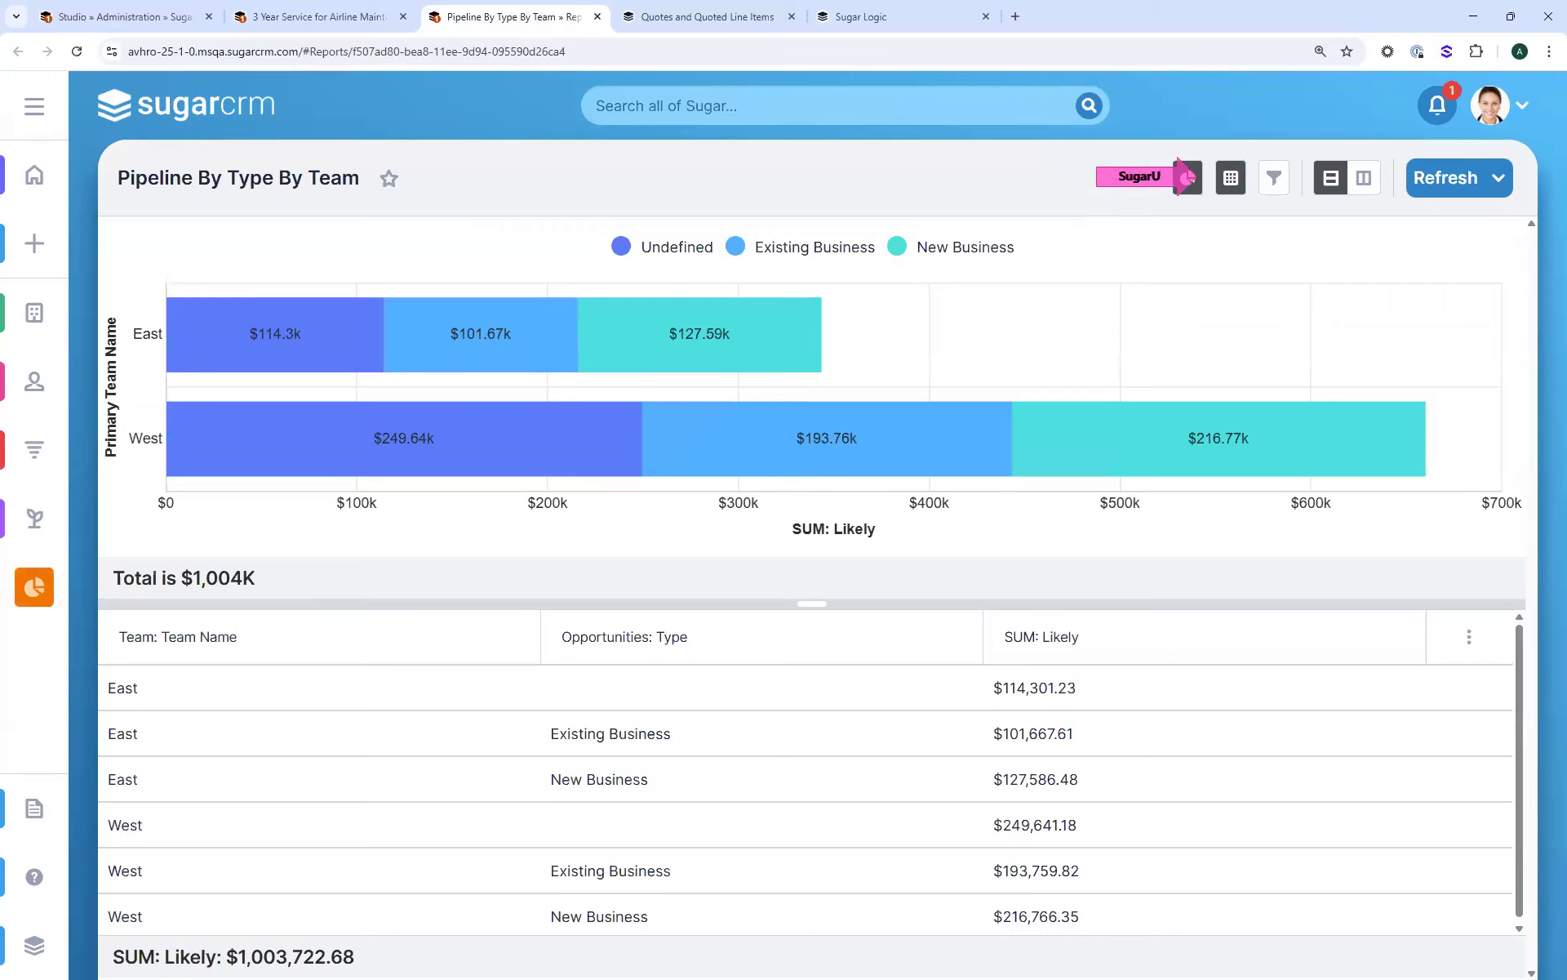
click(1502, 104)
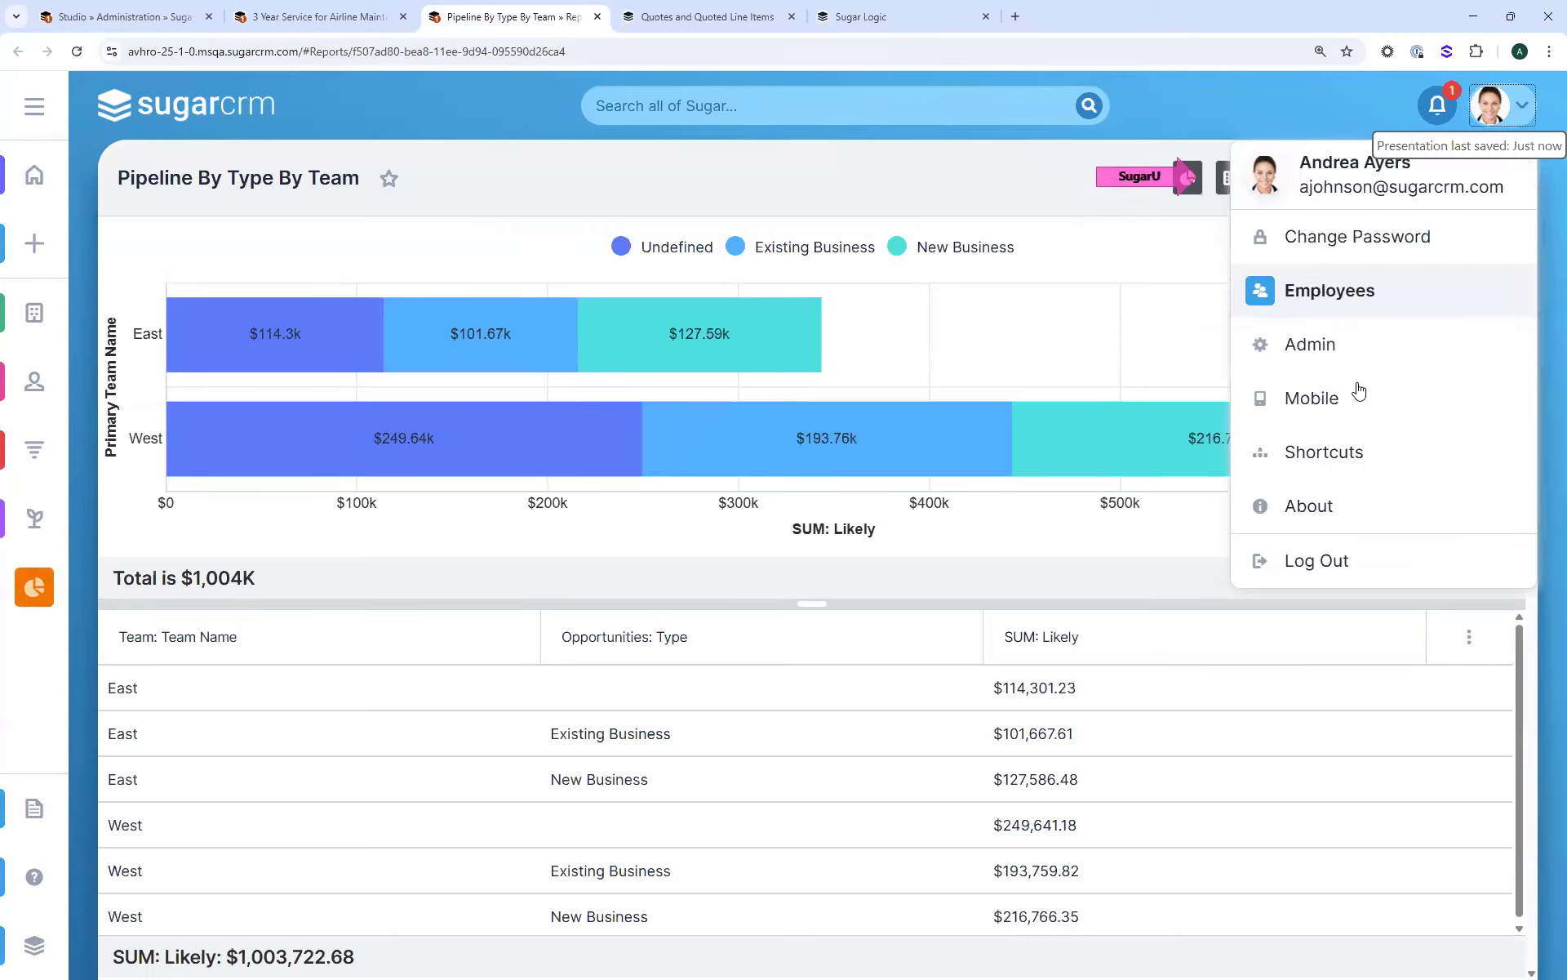
click(1314, 343)
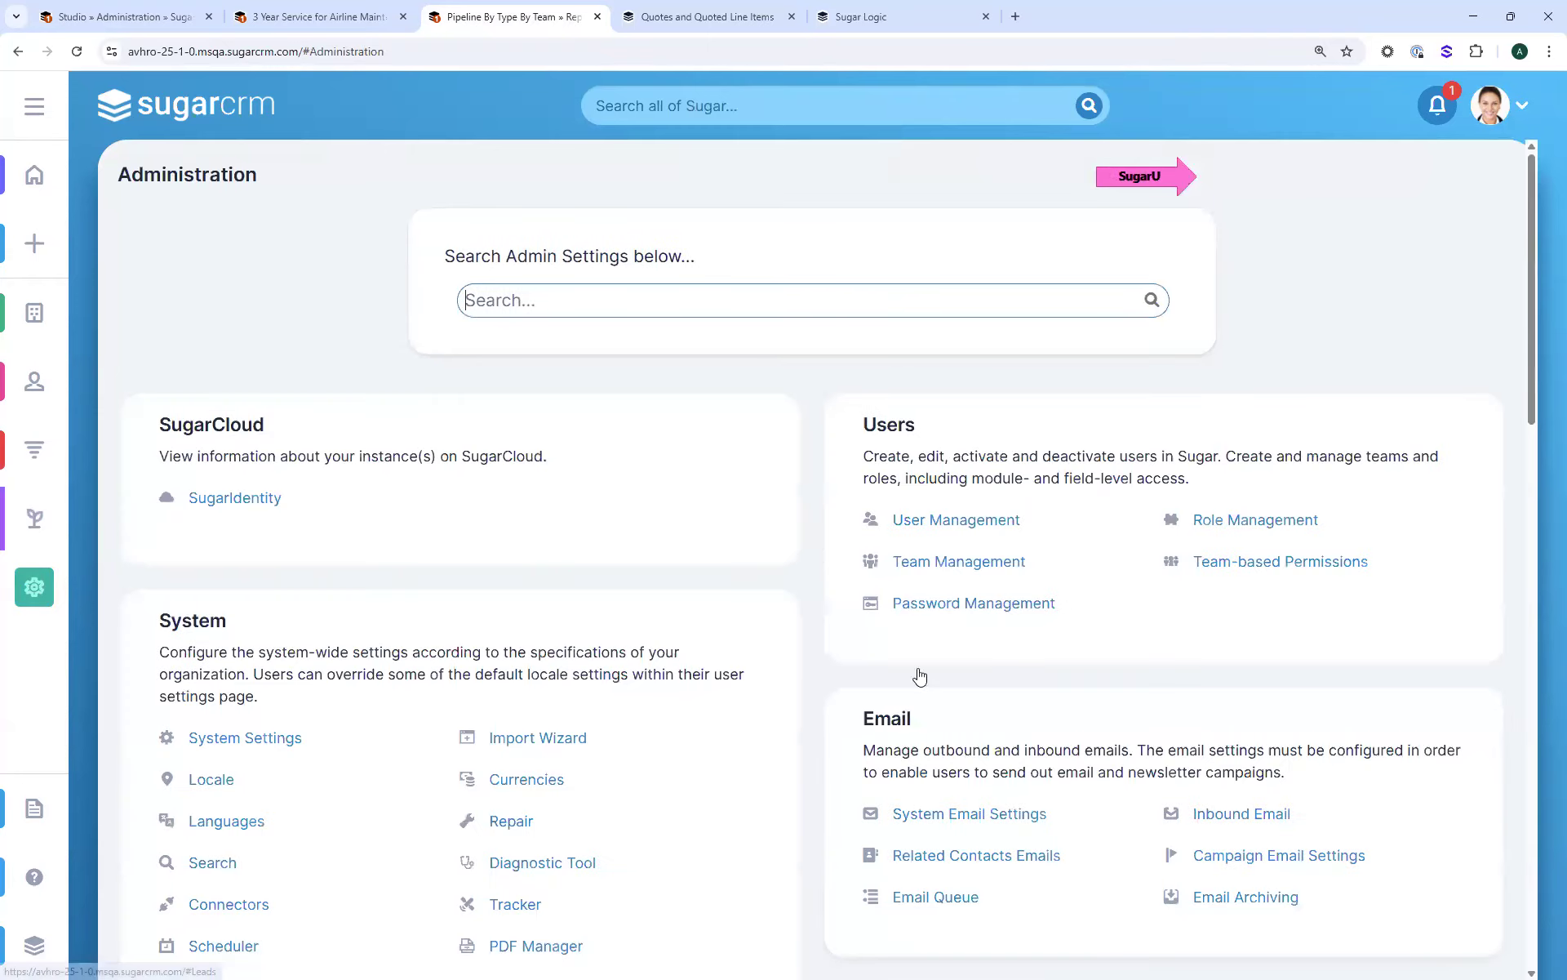
scroll(917, 677, down, 5)
click(914, 676)
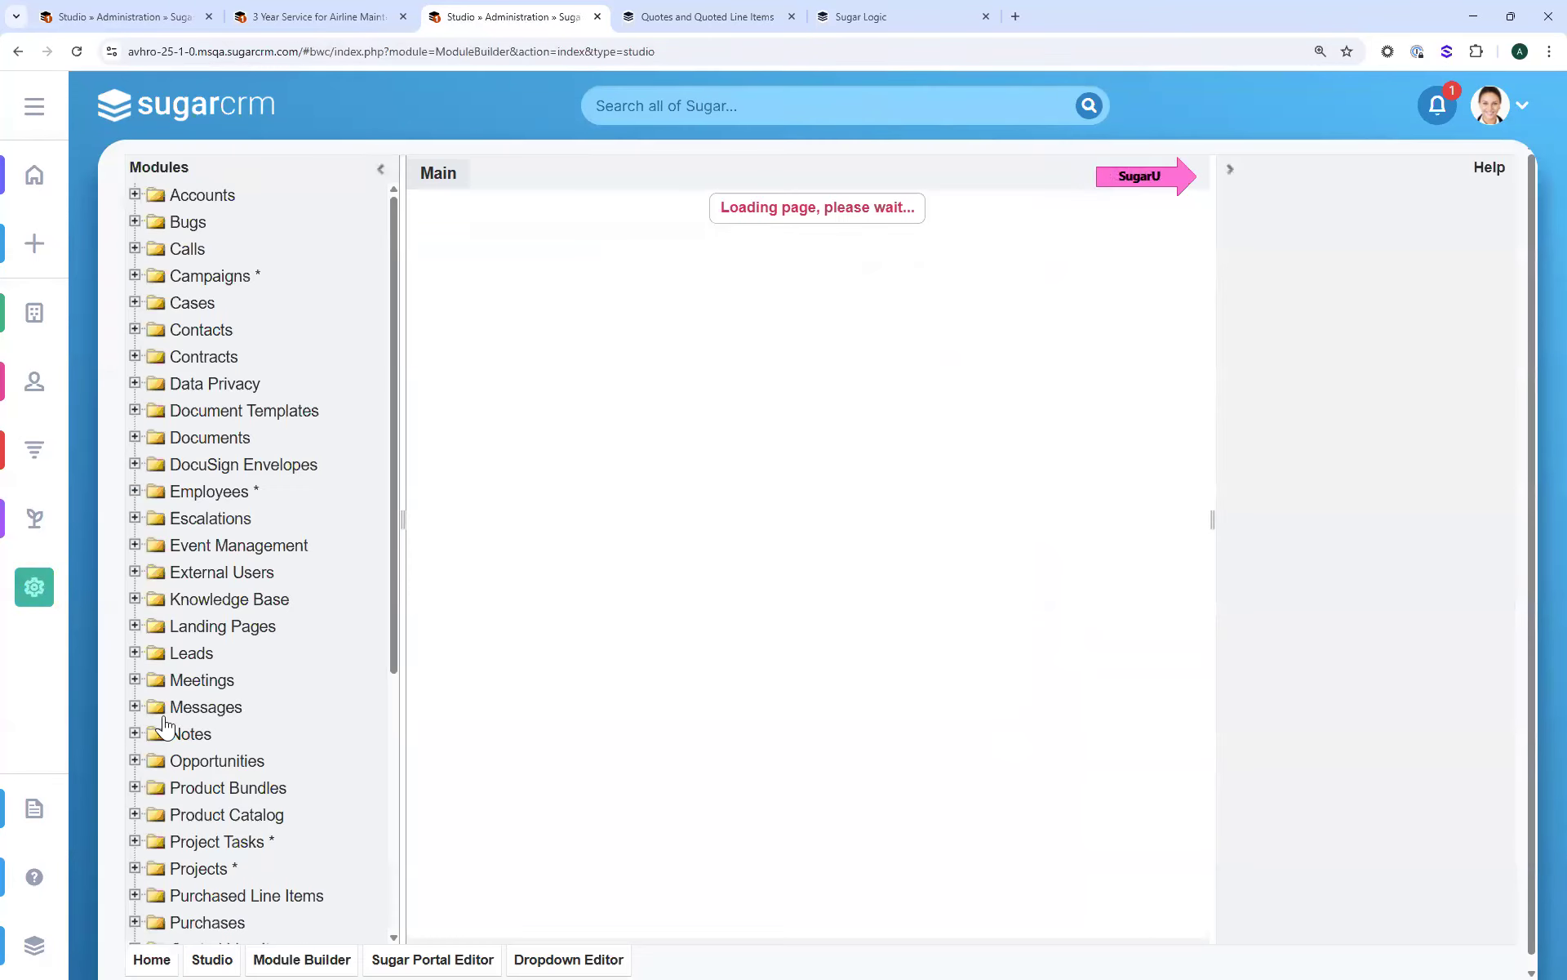
scroll(175, 727, down, 2)
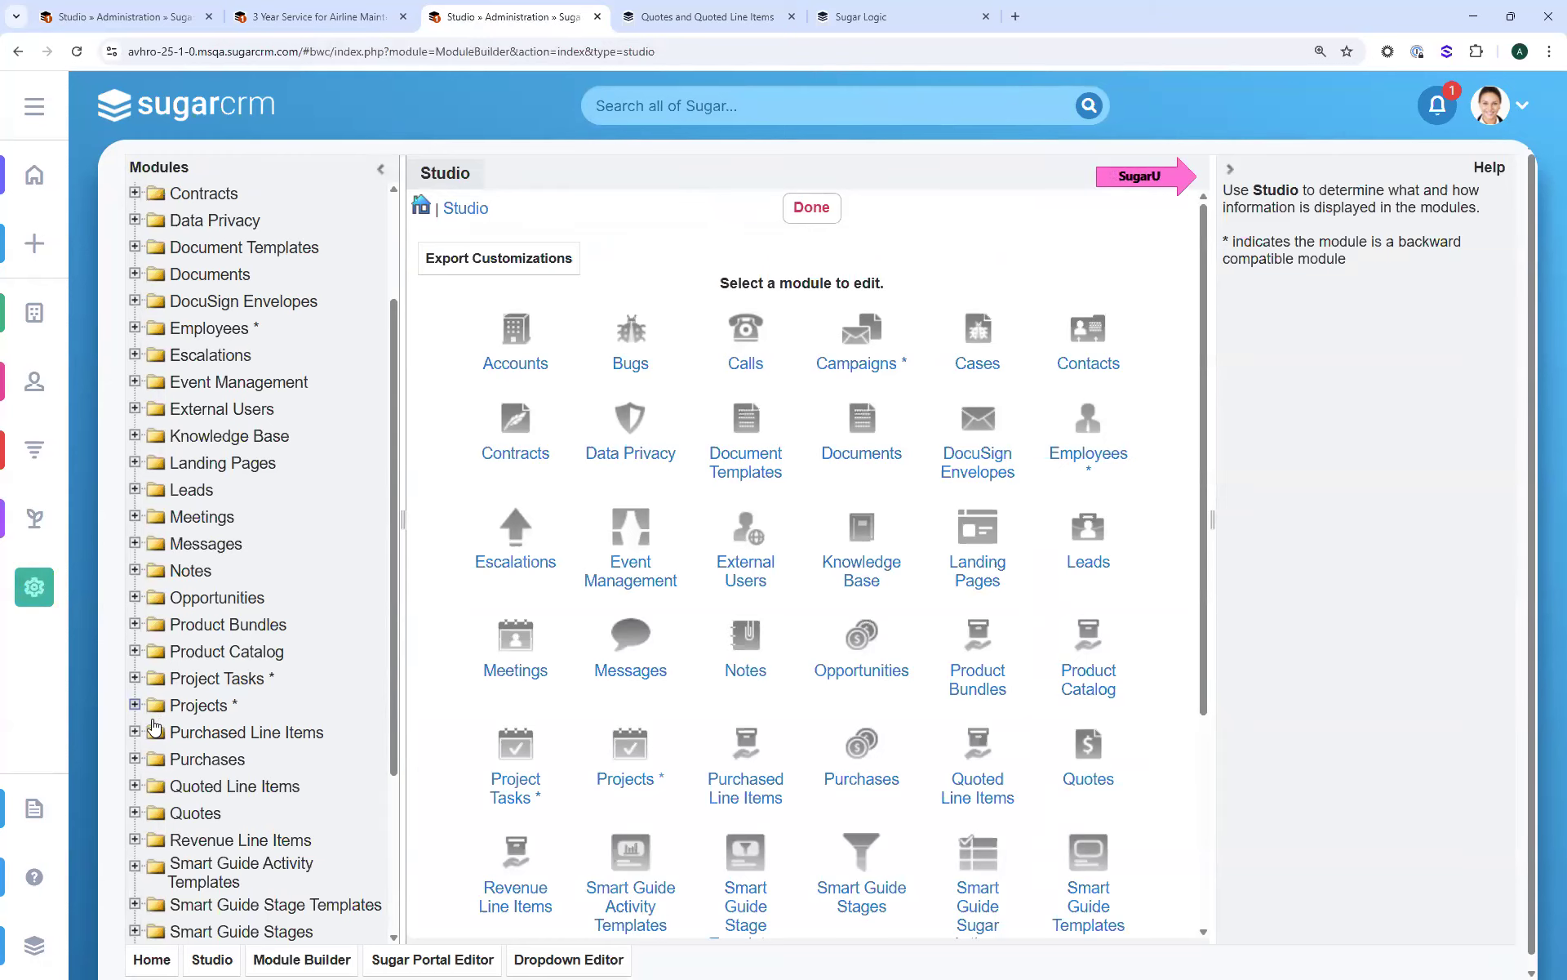
click(200, 814)
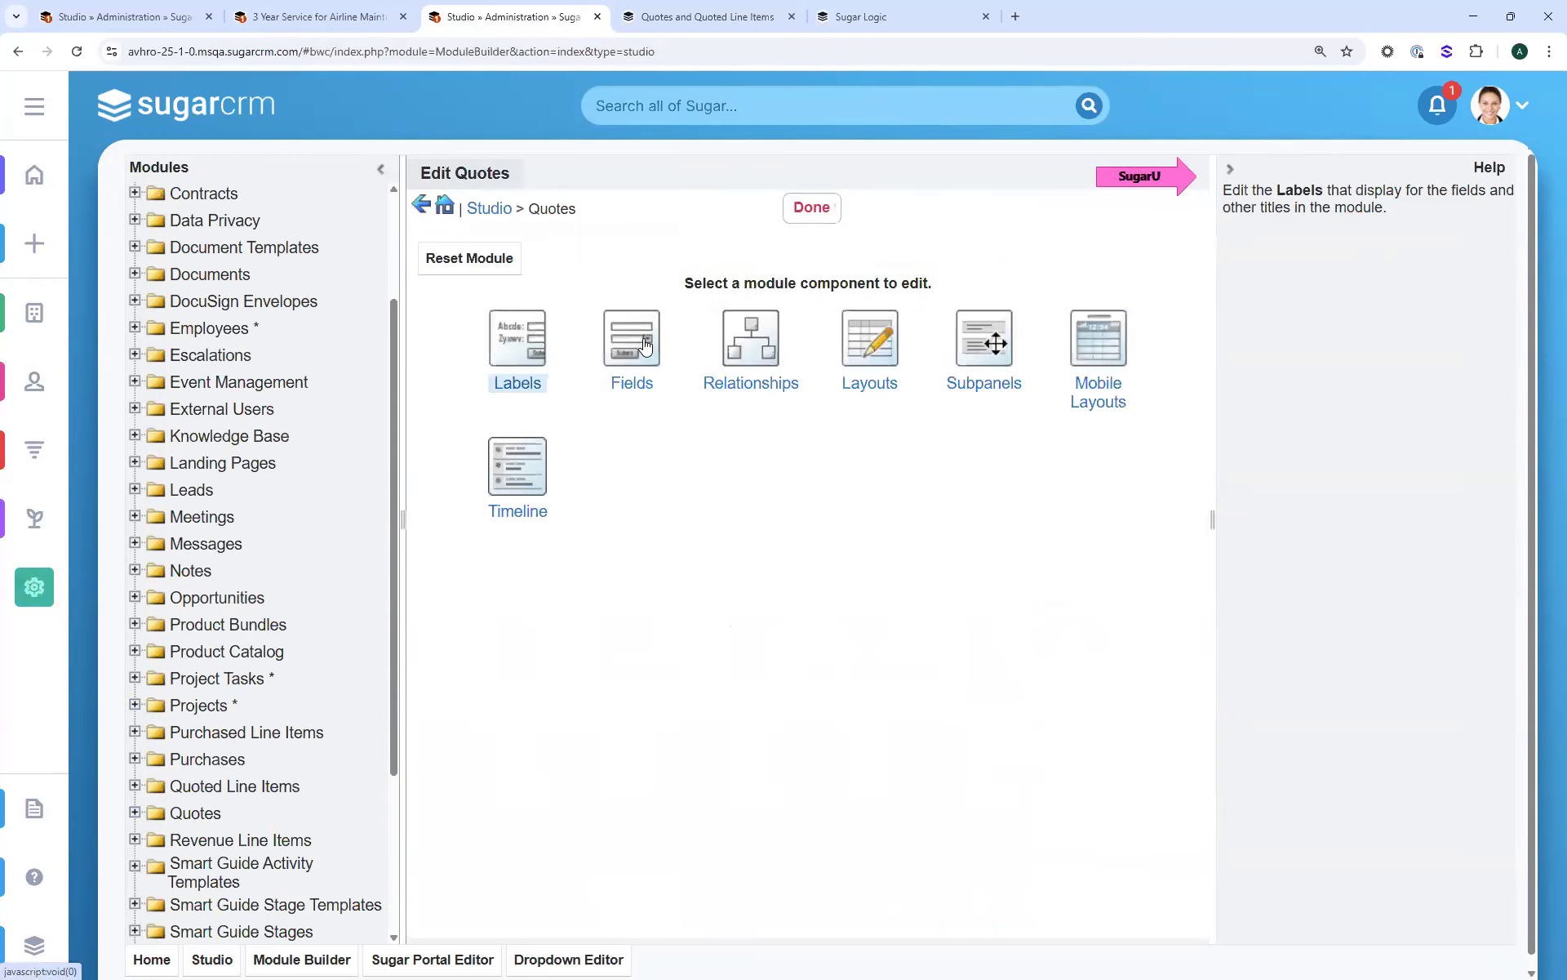
click(645, 346)
Add a new field to Quotes with data type ActionButton and field name "help"
click(459, 257)
click(604, 275)
scroll(613, 347, up, 3)
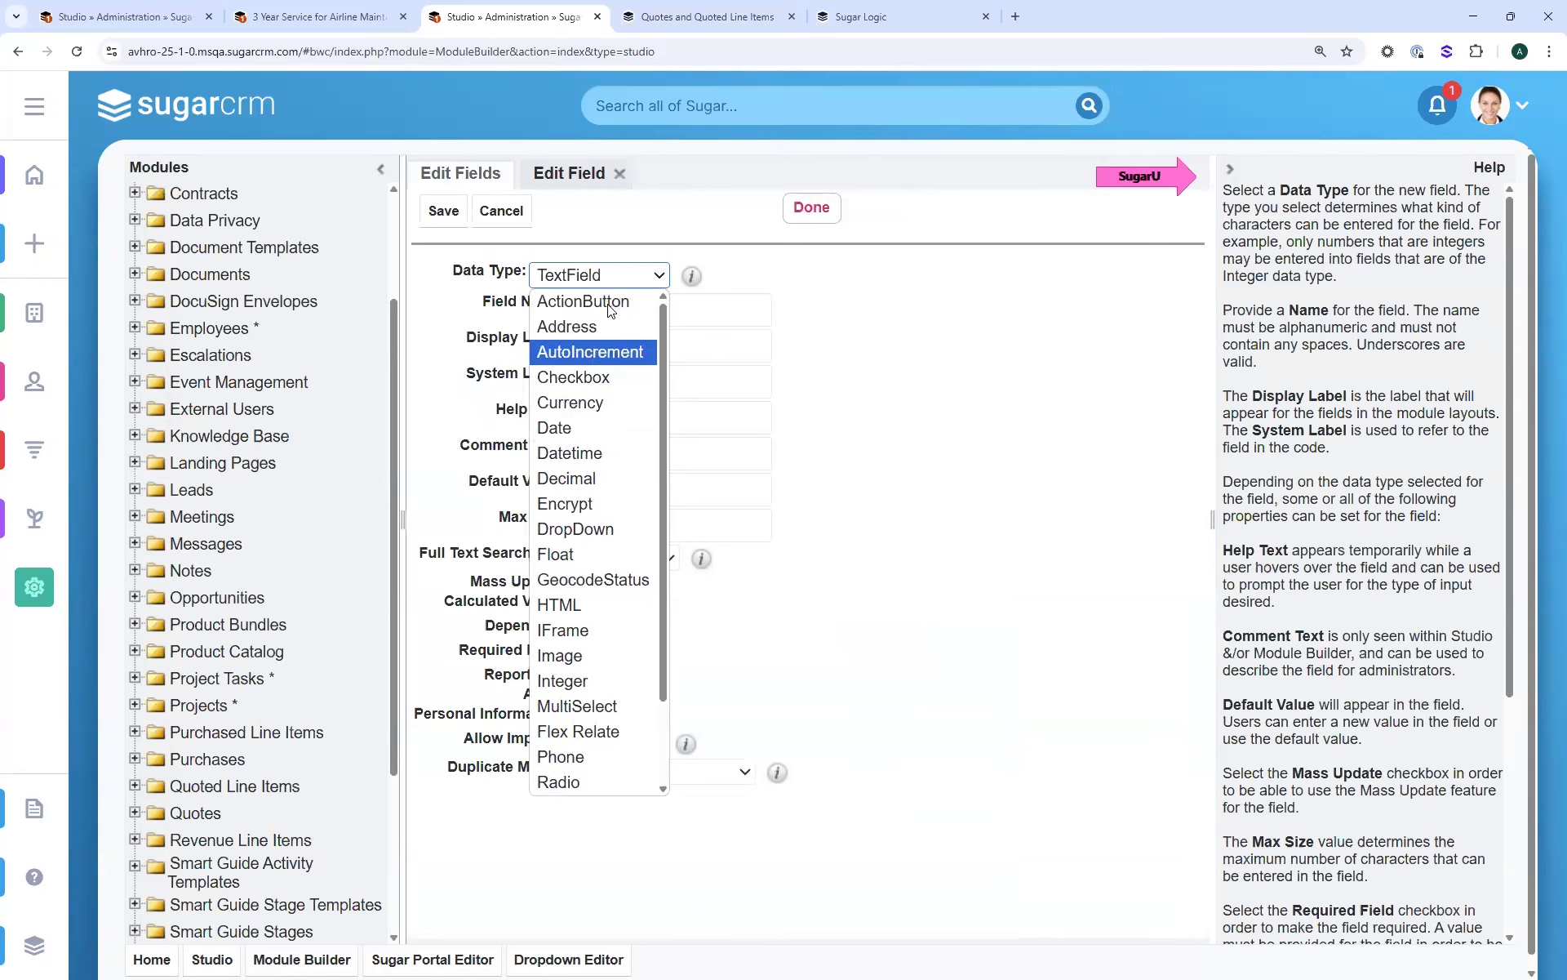
click(617, 303)
click(660, 315)
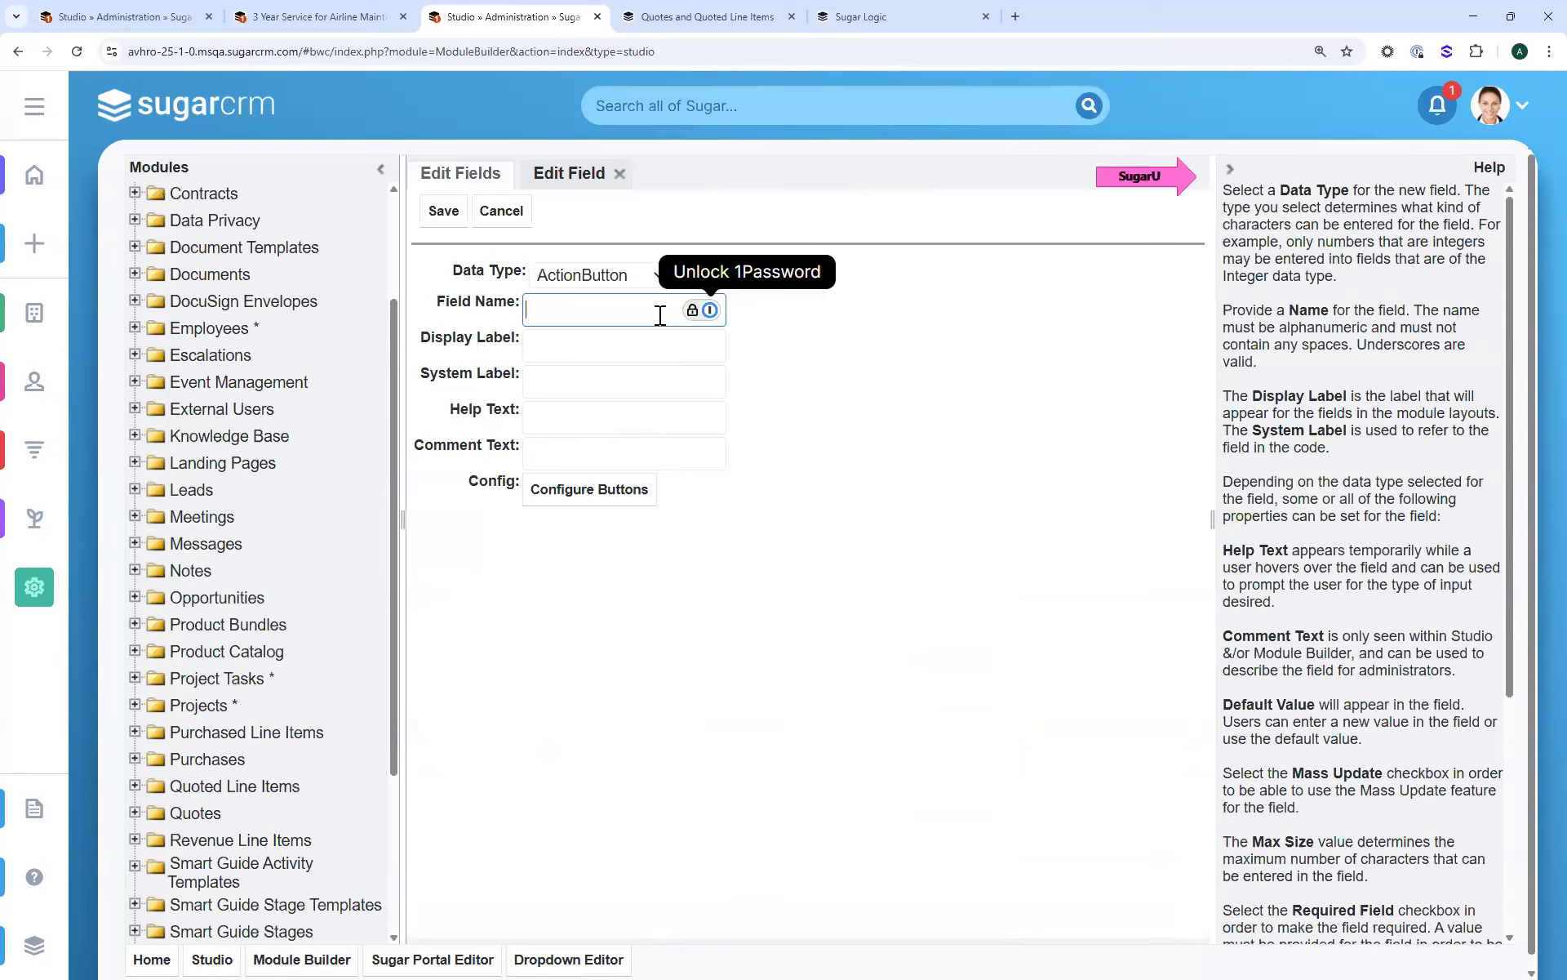
text(Help)
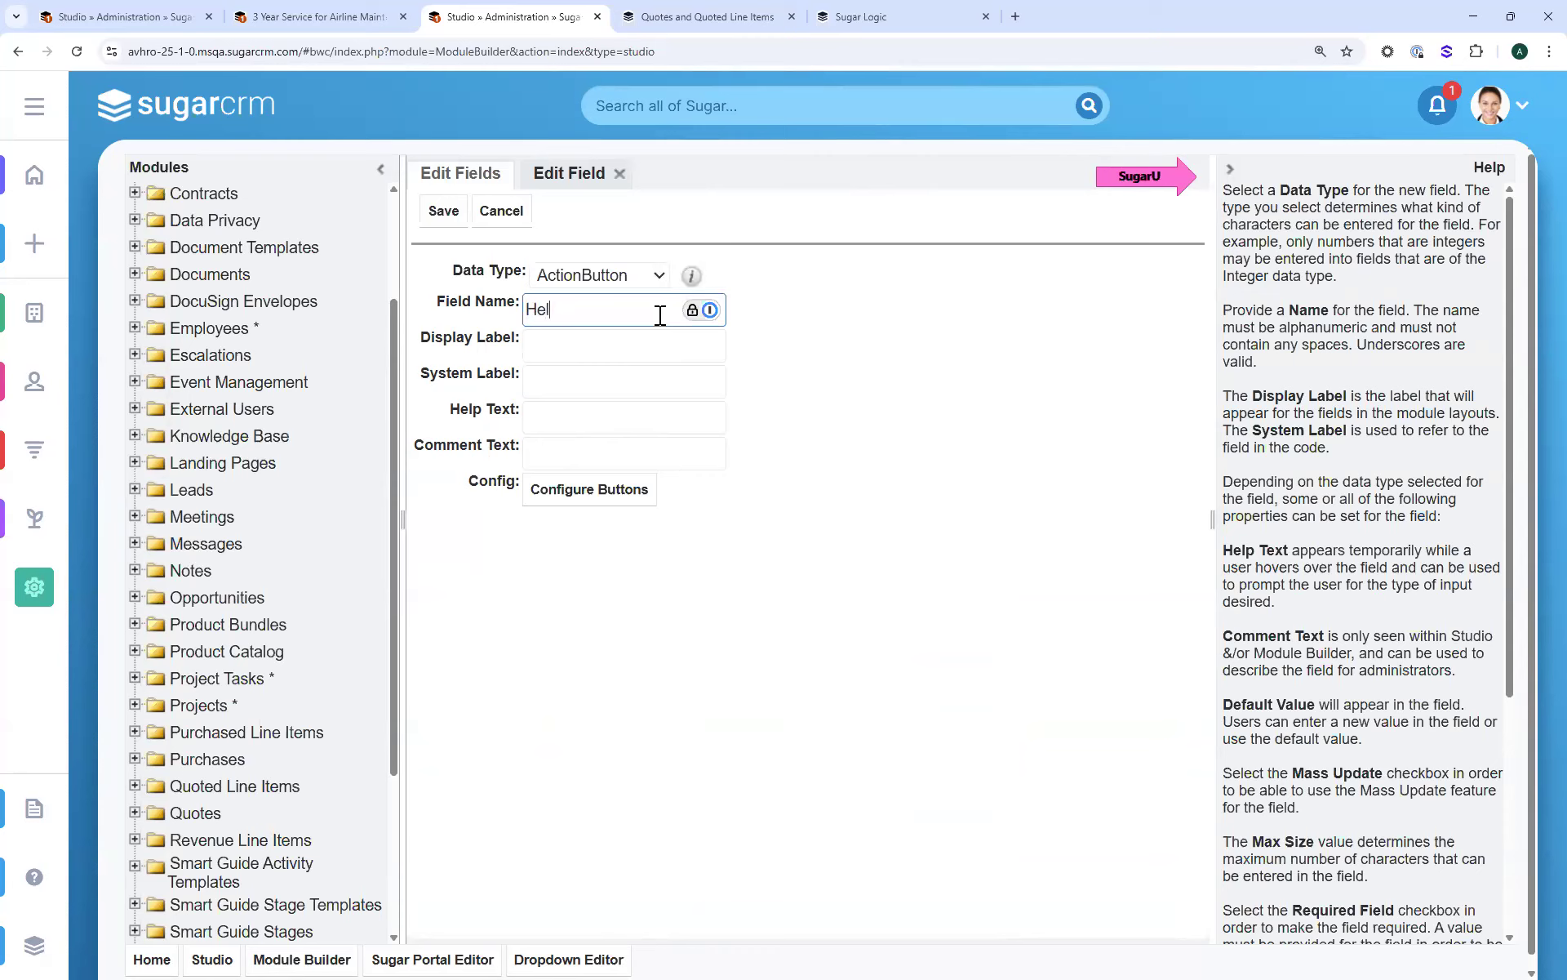
key(BackSpace)
text(P-)
key(BackSpace)
key(BackSpace)
key(BackSpace)
key(BackSpace)
text(elp)
key(Tab)
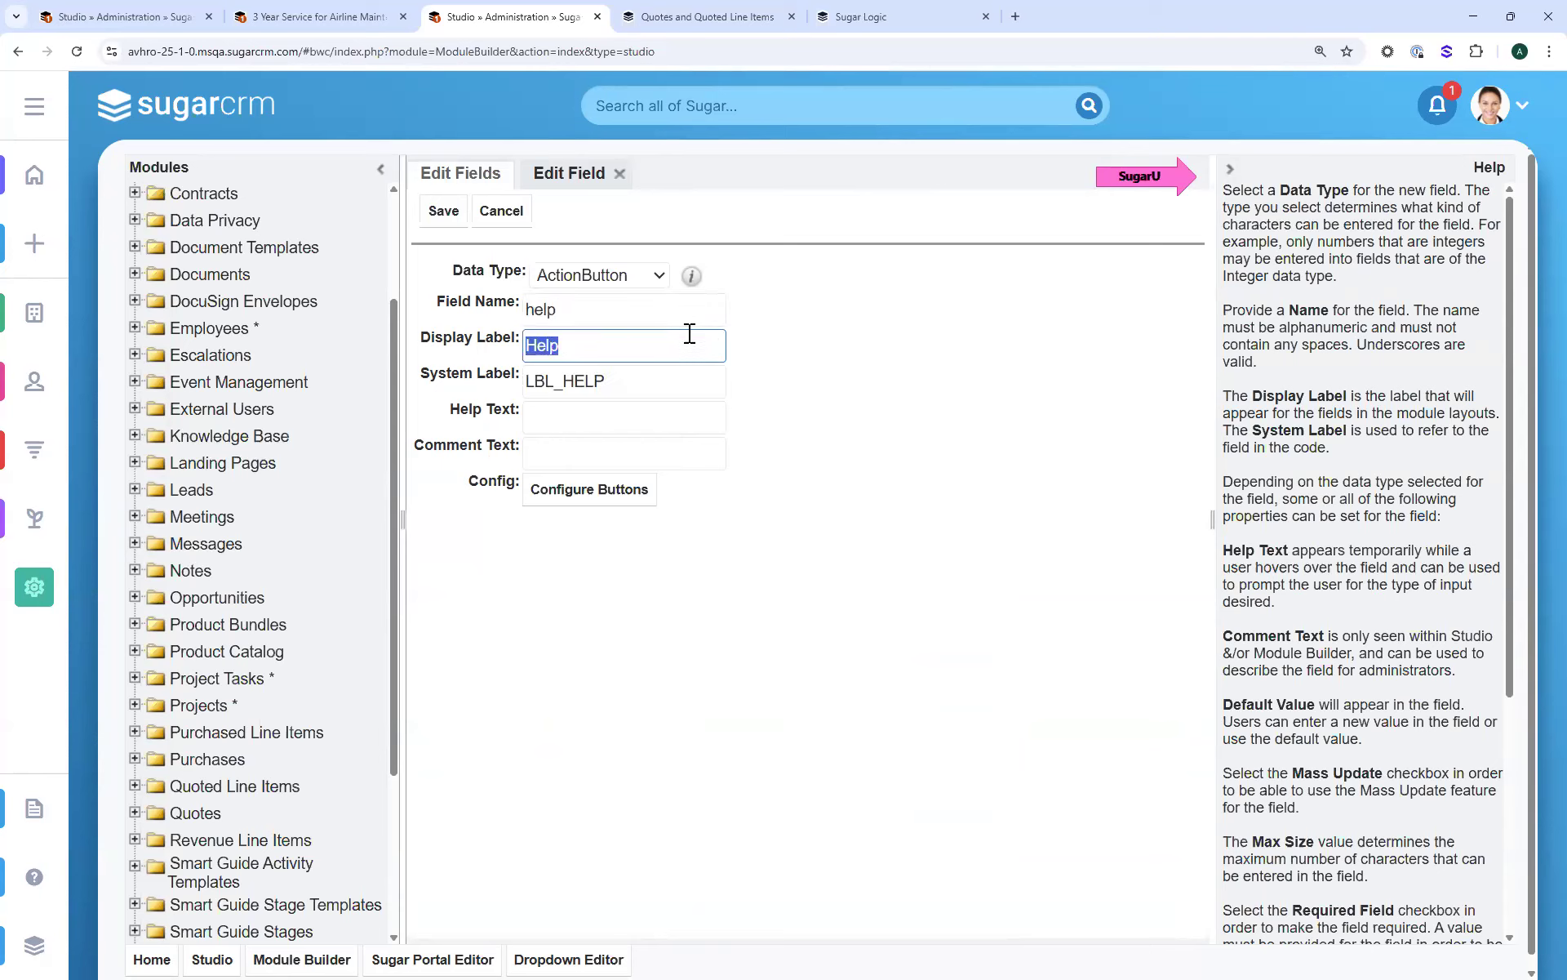
click(598, 496)
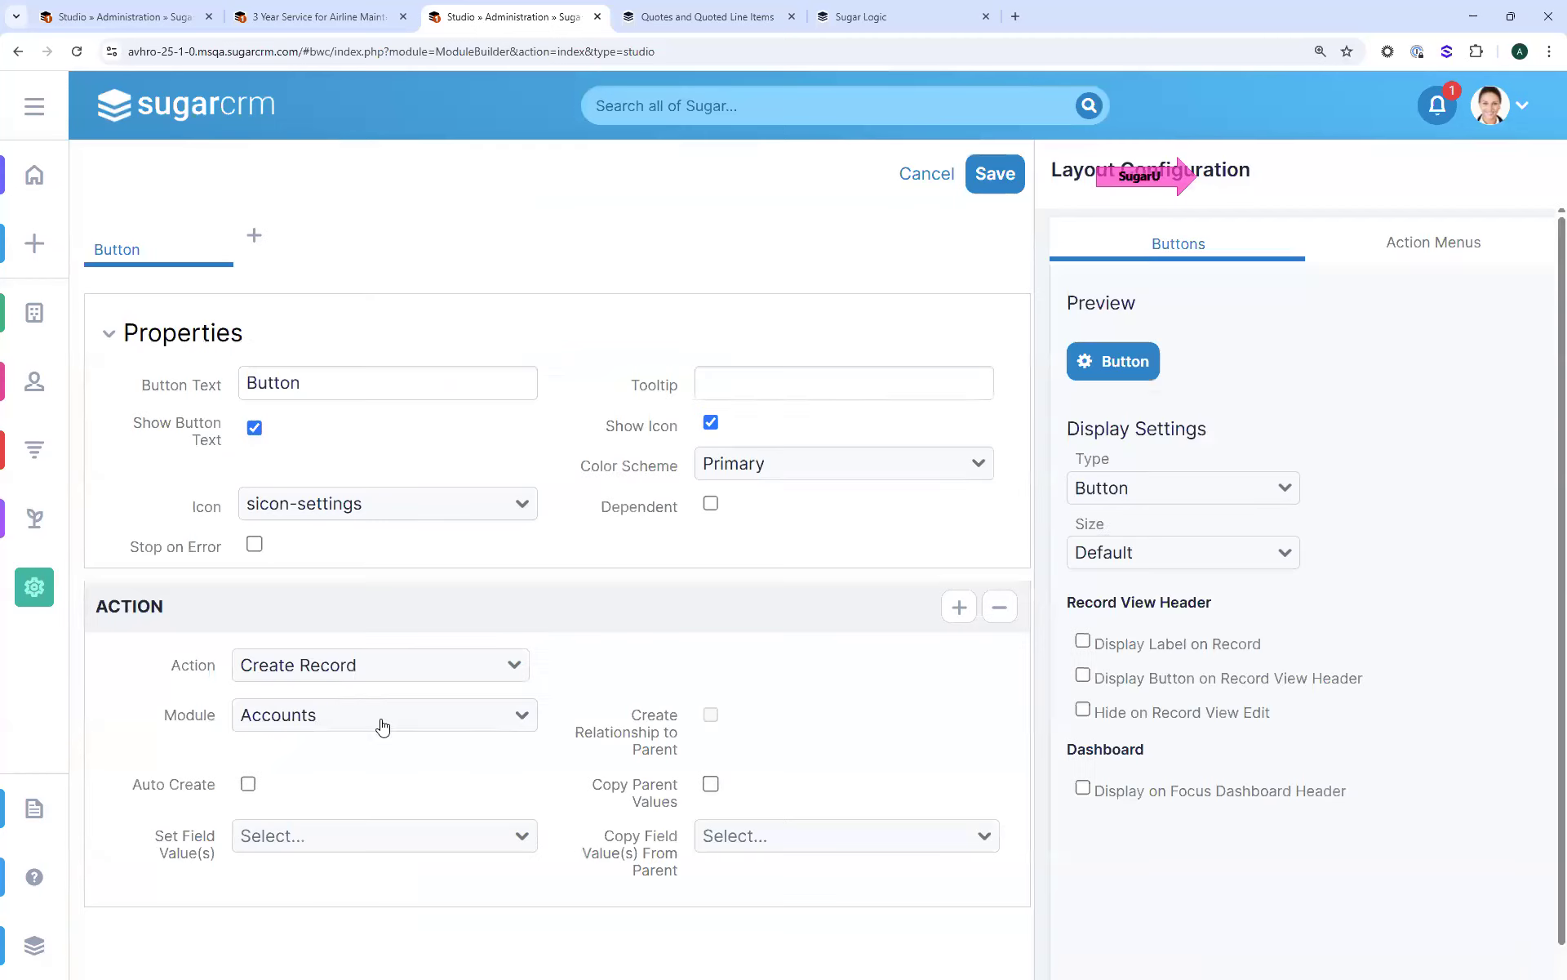
click(356, 671)
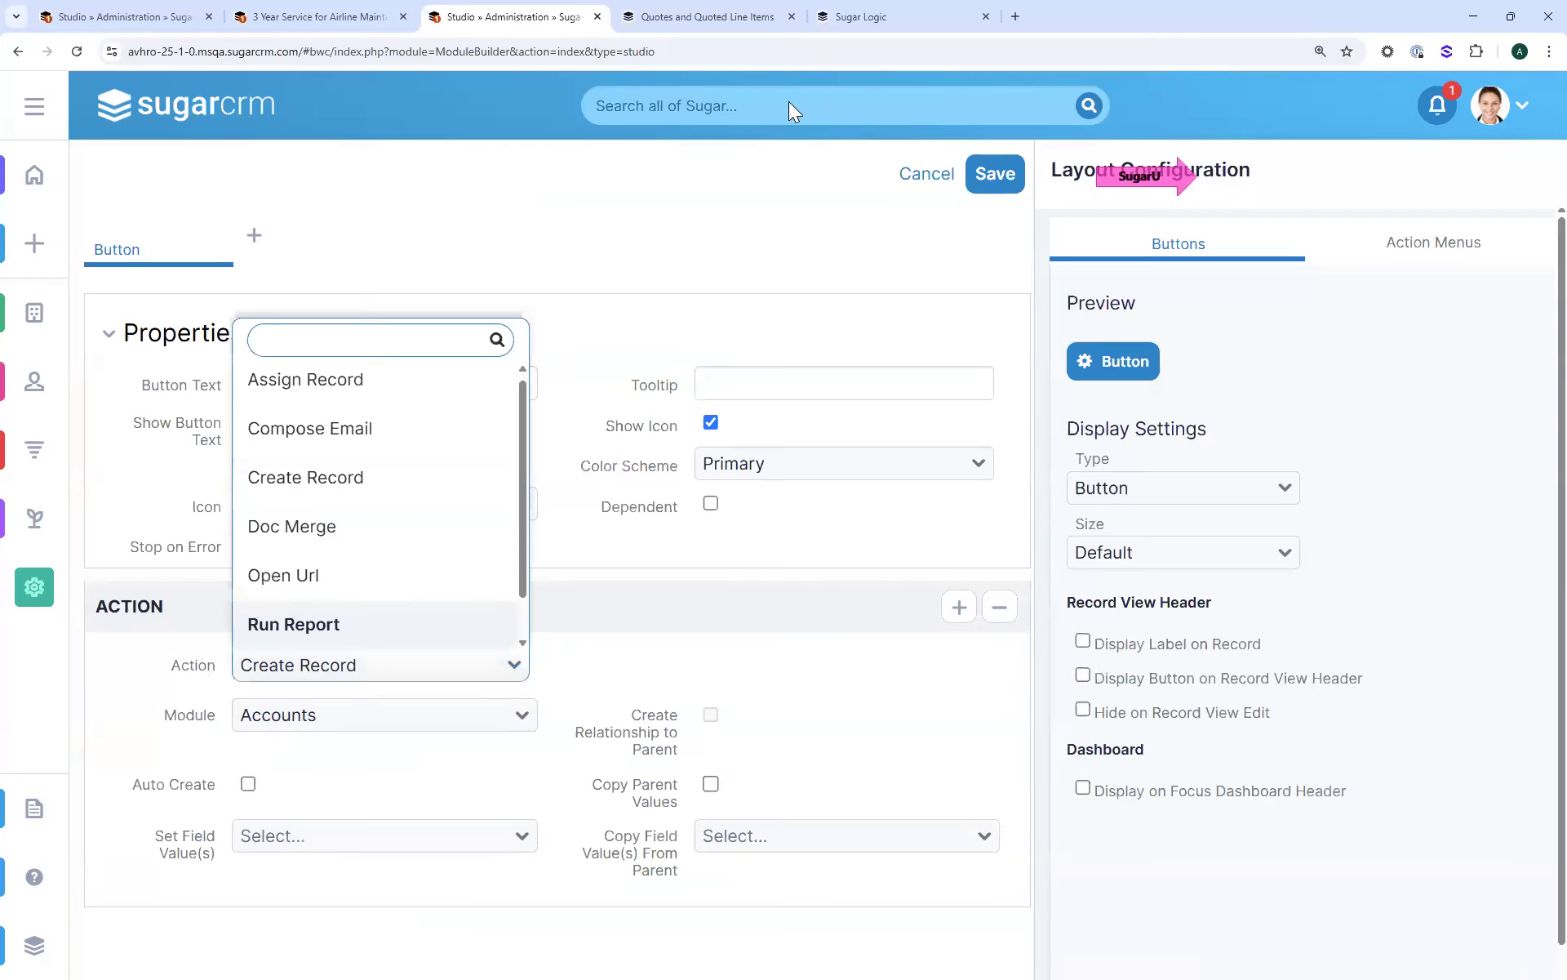
click(684, 25)
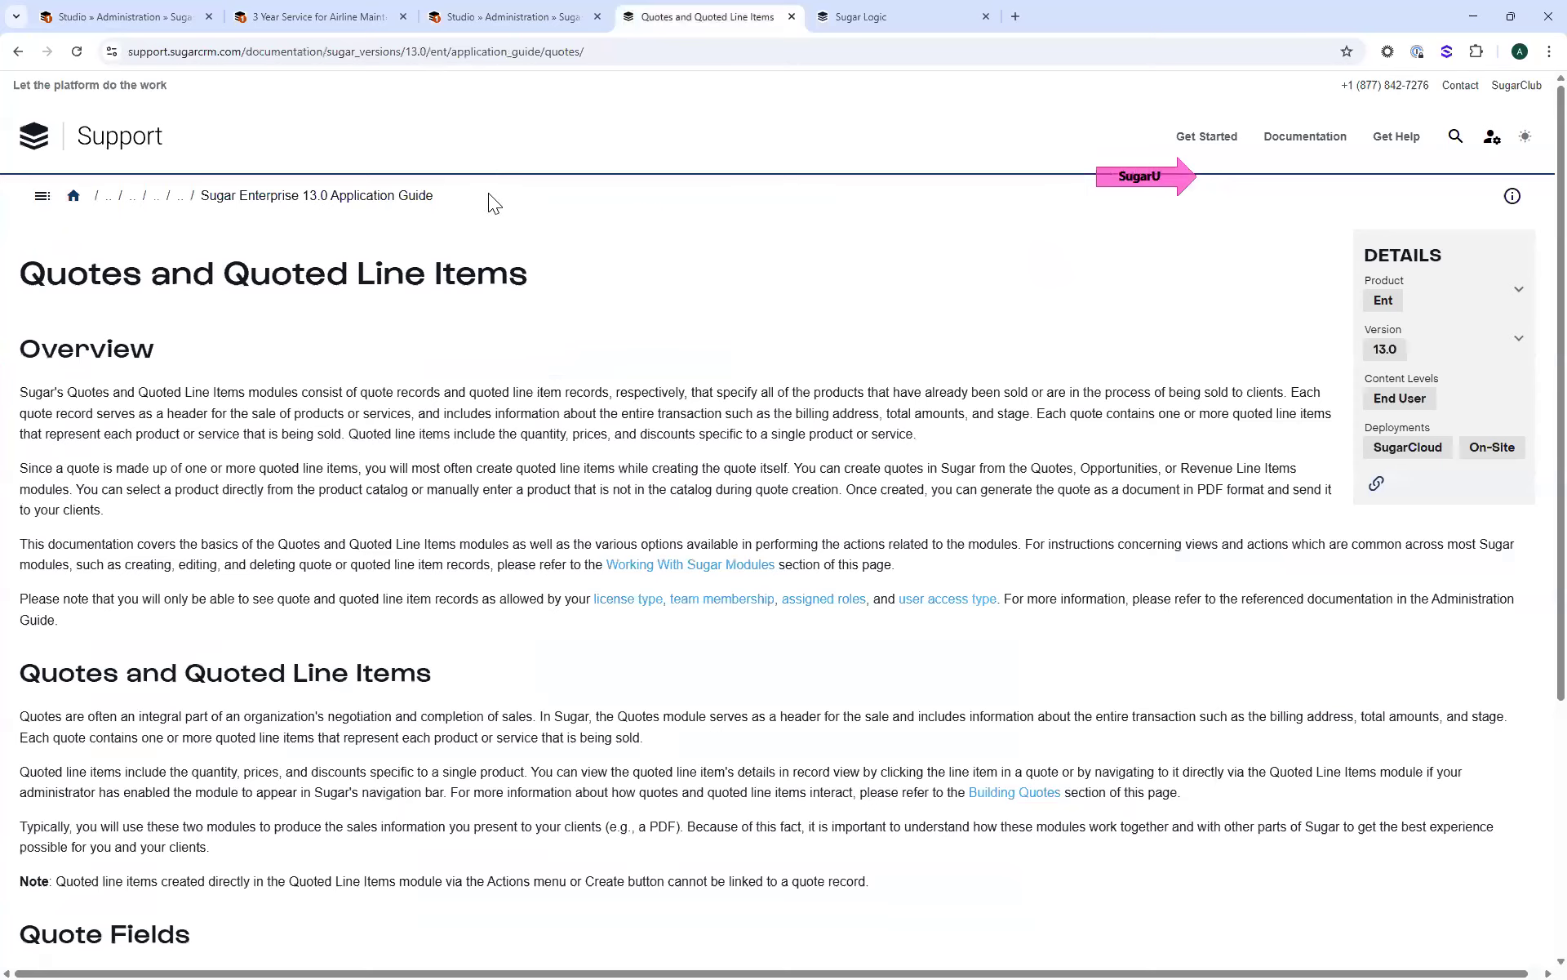
key(ctrl+shift+Tab)
click(275, 776)
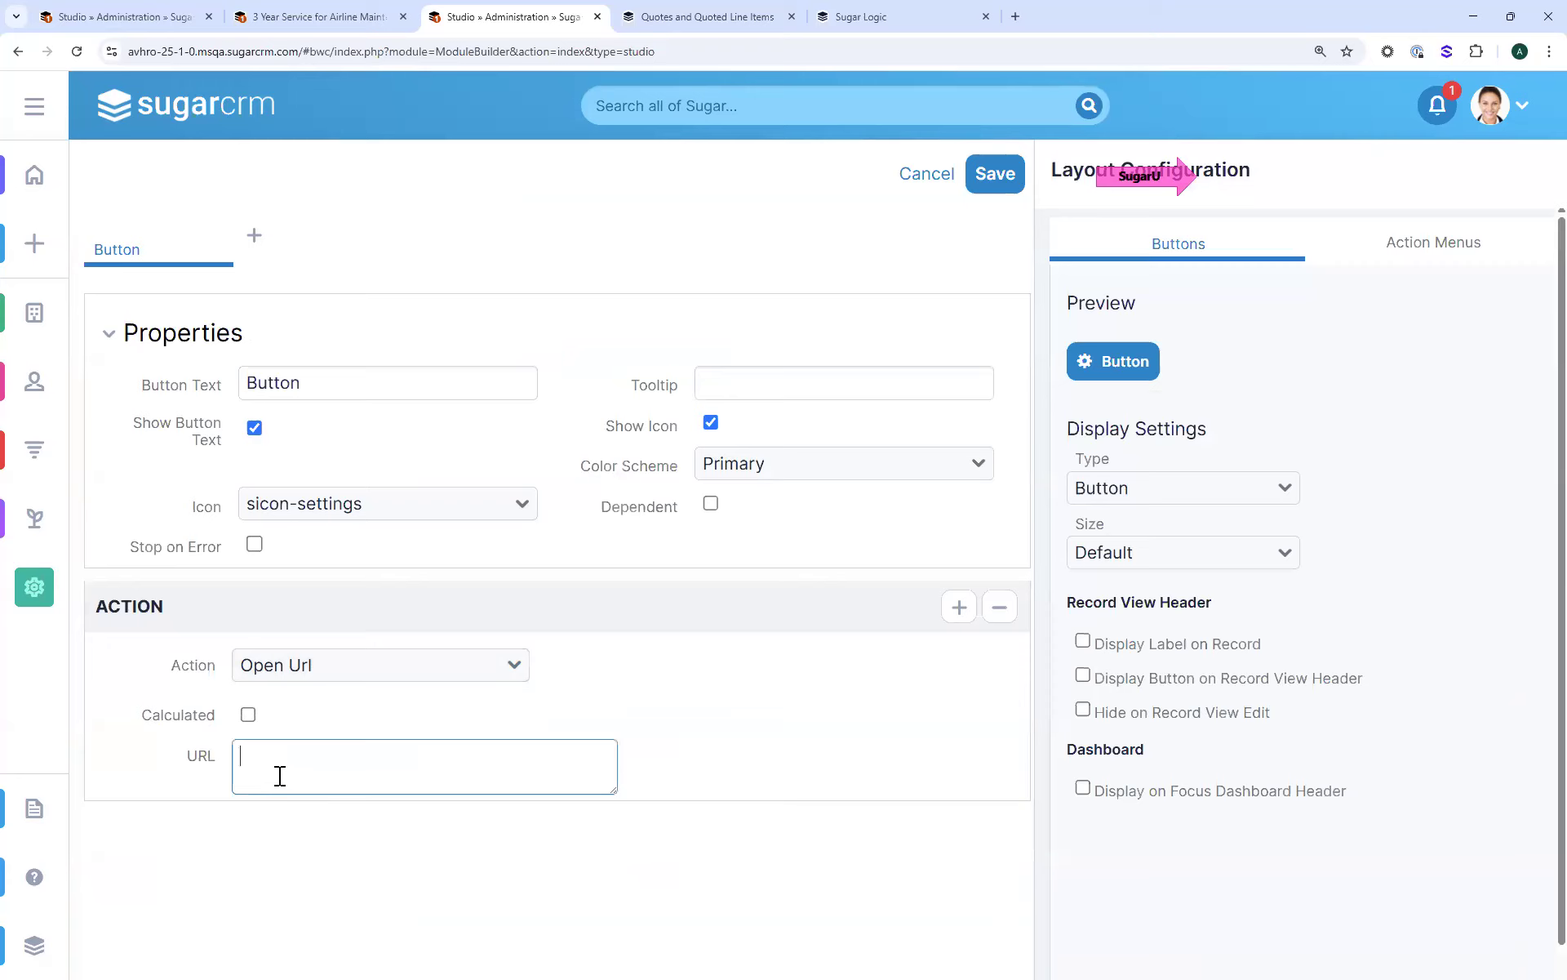
text(https://support.sugarcrm.com/documentation/sugar_versions/13.0/ent/application_guide/quotes/)
Set the button text to "Quote Help" and its color scheme to Pacific
click(258, 386)
key(Delete)
key(Delete)
key(Delete)
key(Delete)
key(Delete)
key(Delete)
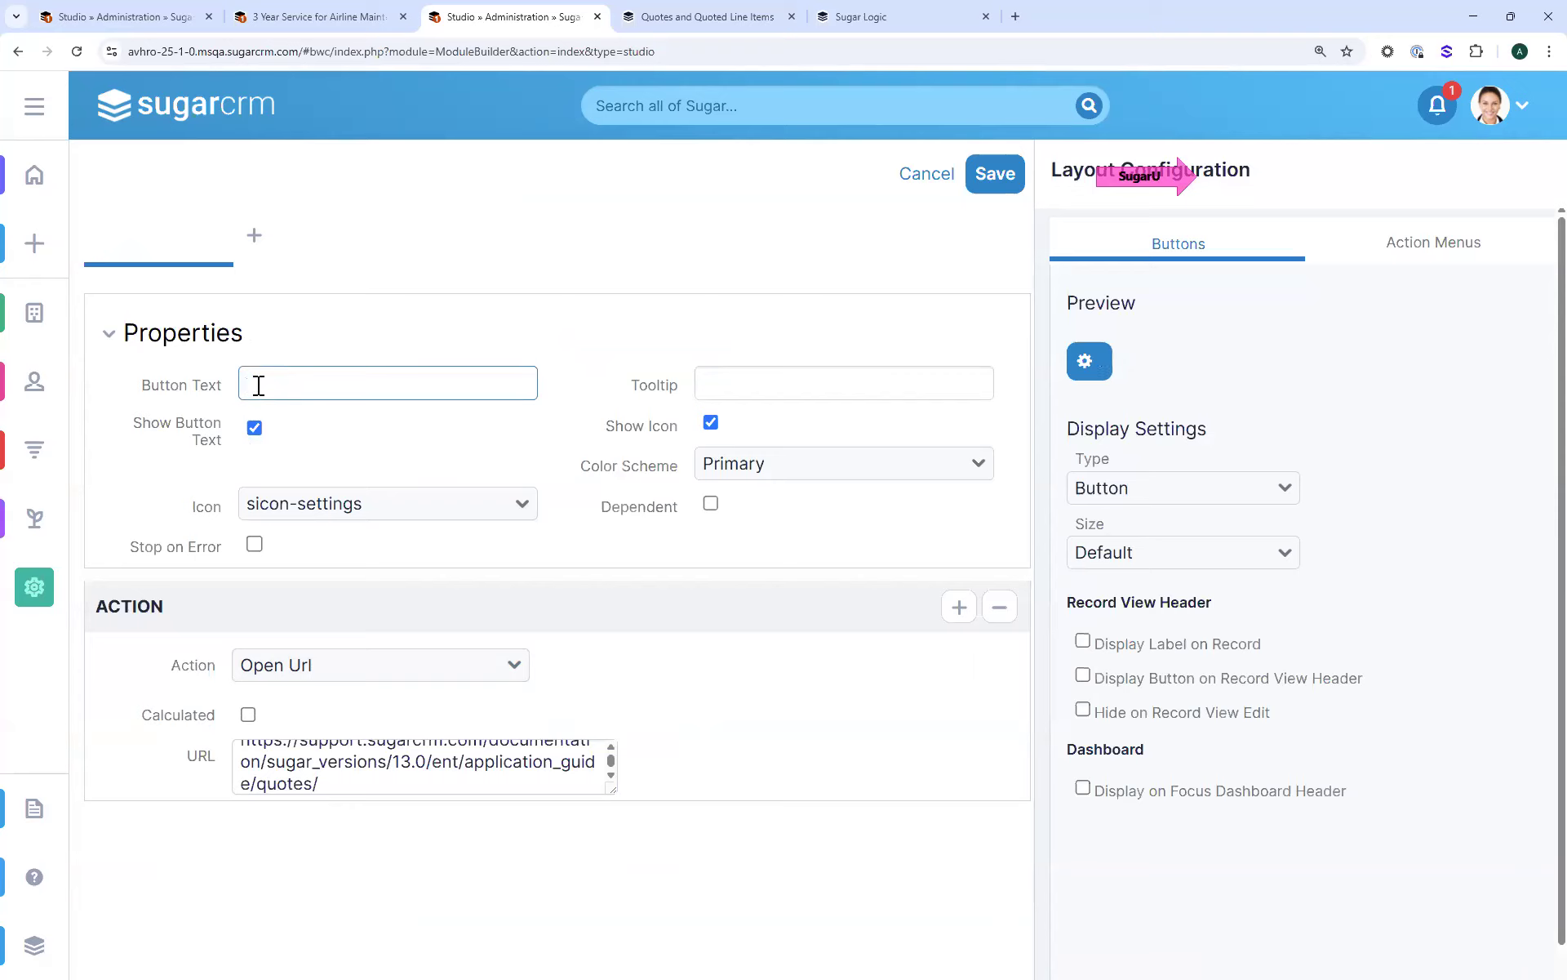
text(Quote Help)
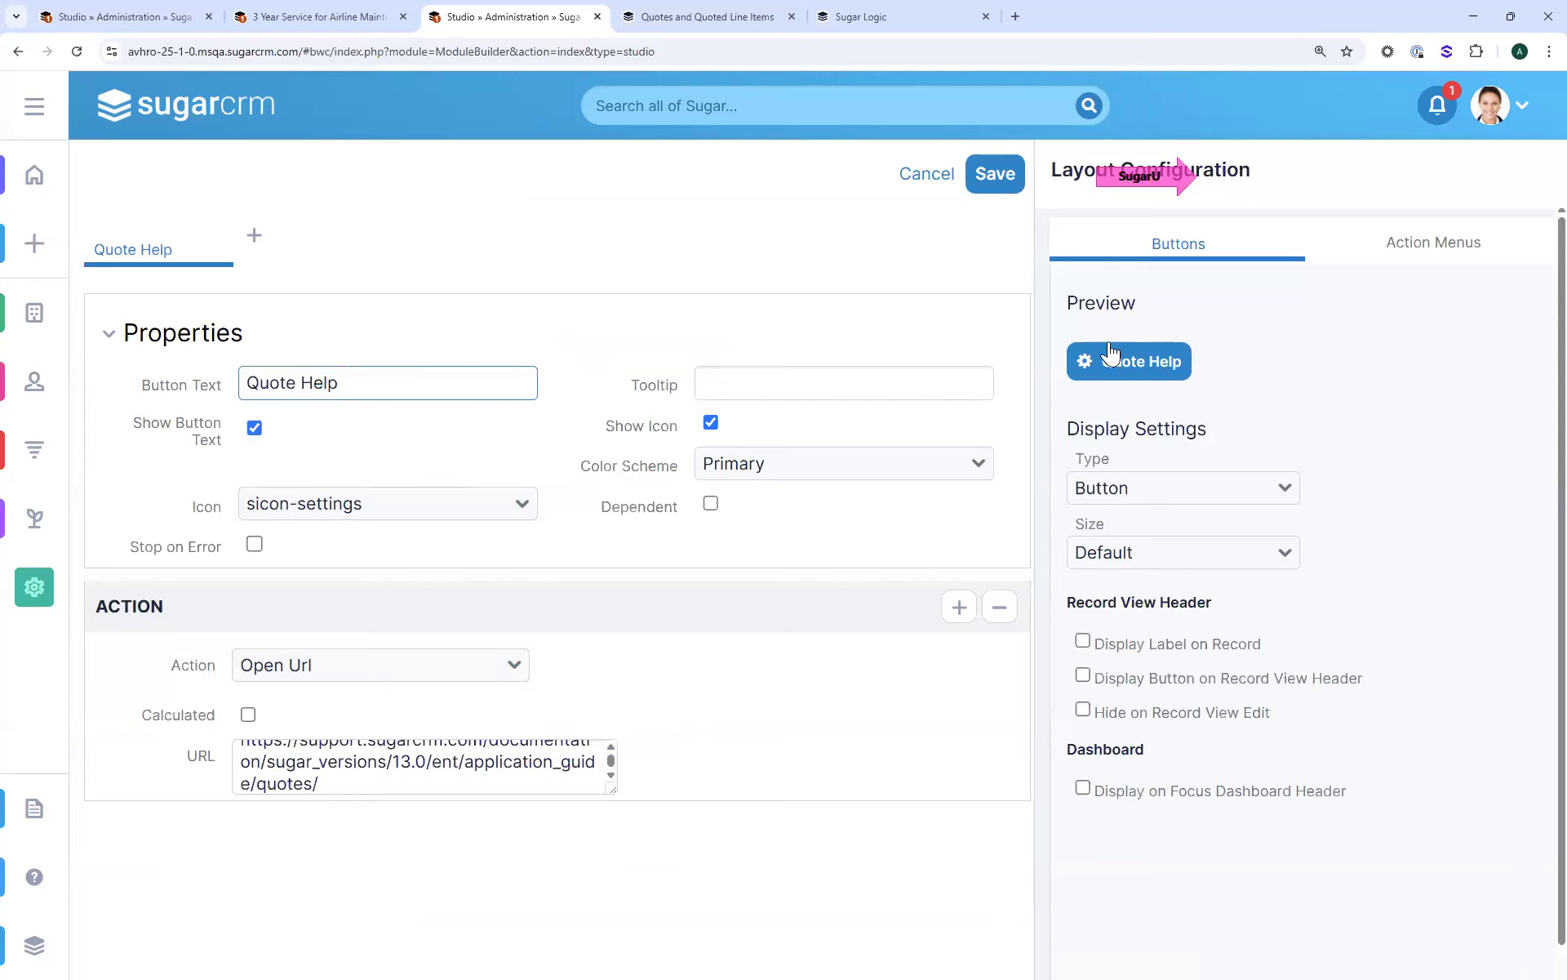
click(962, 474)
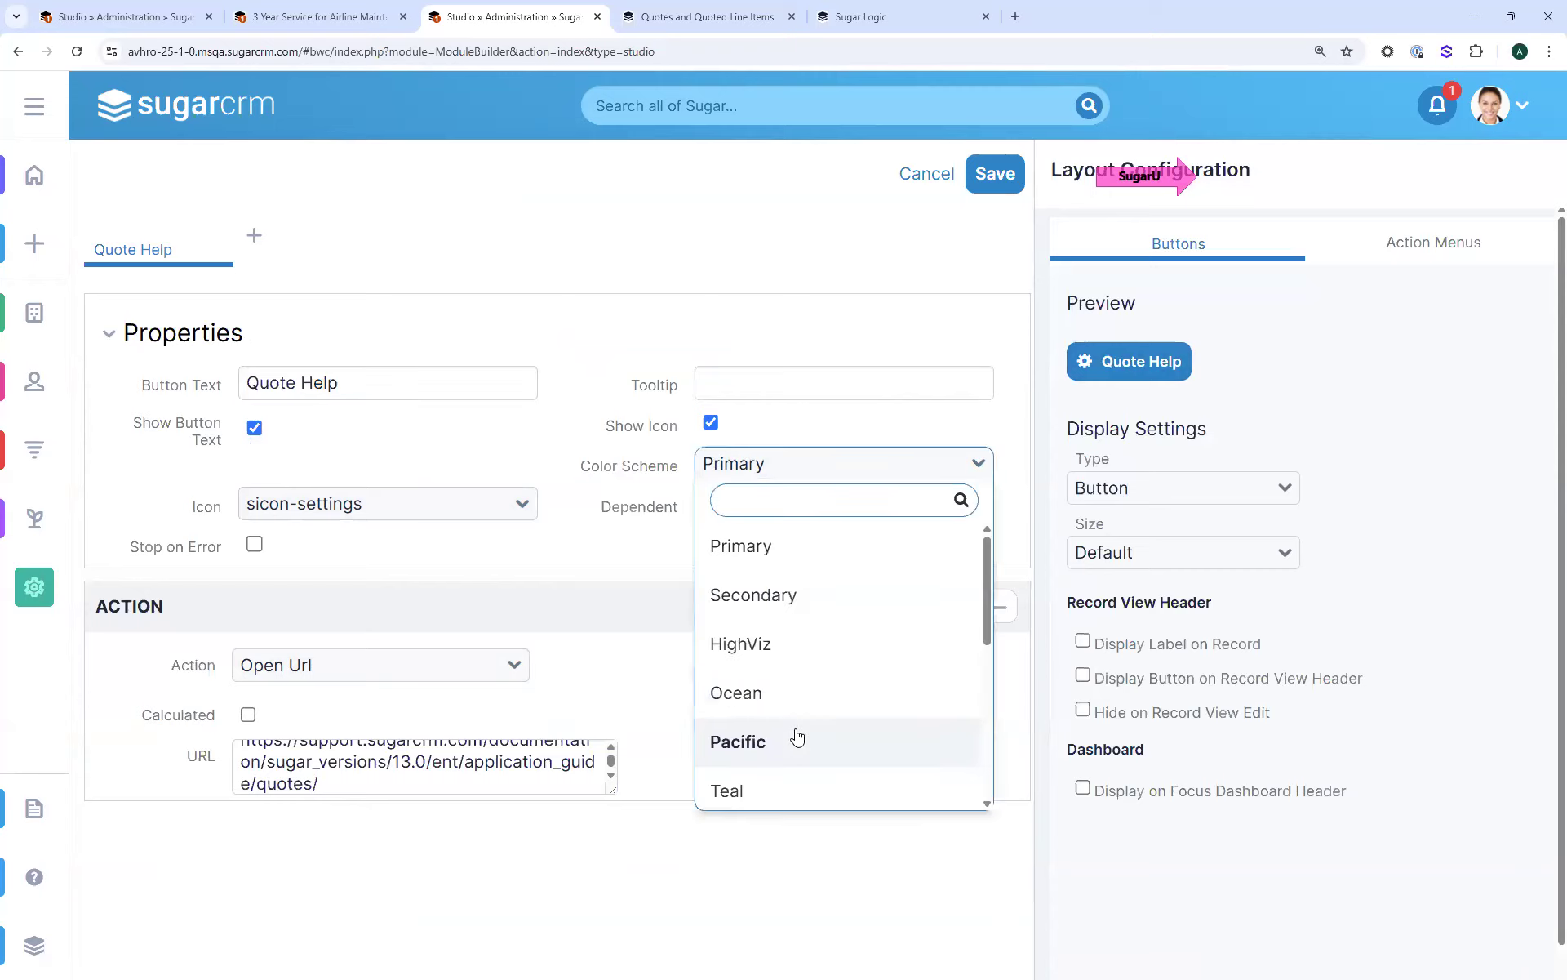
click(800, 739)
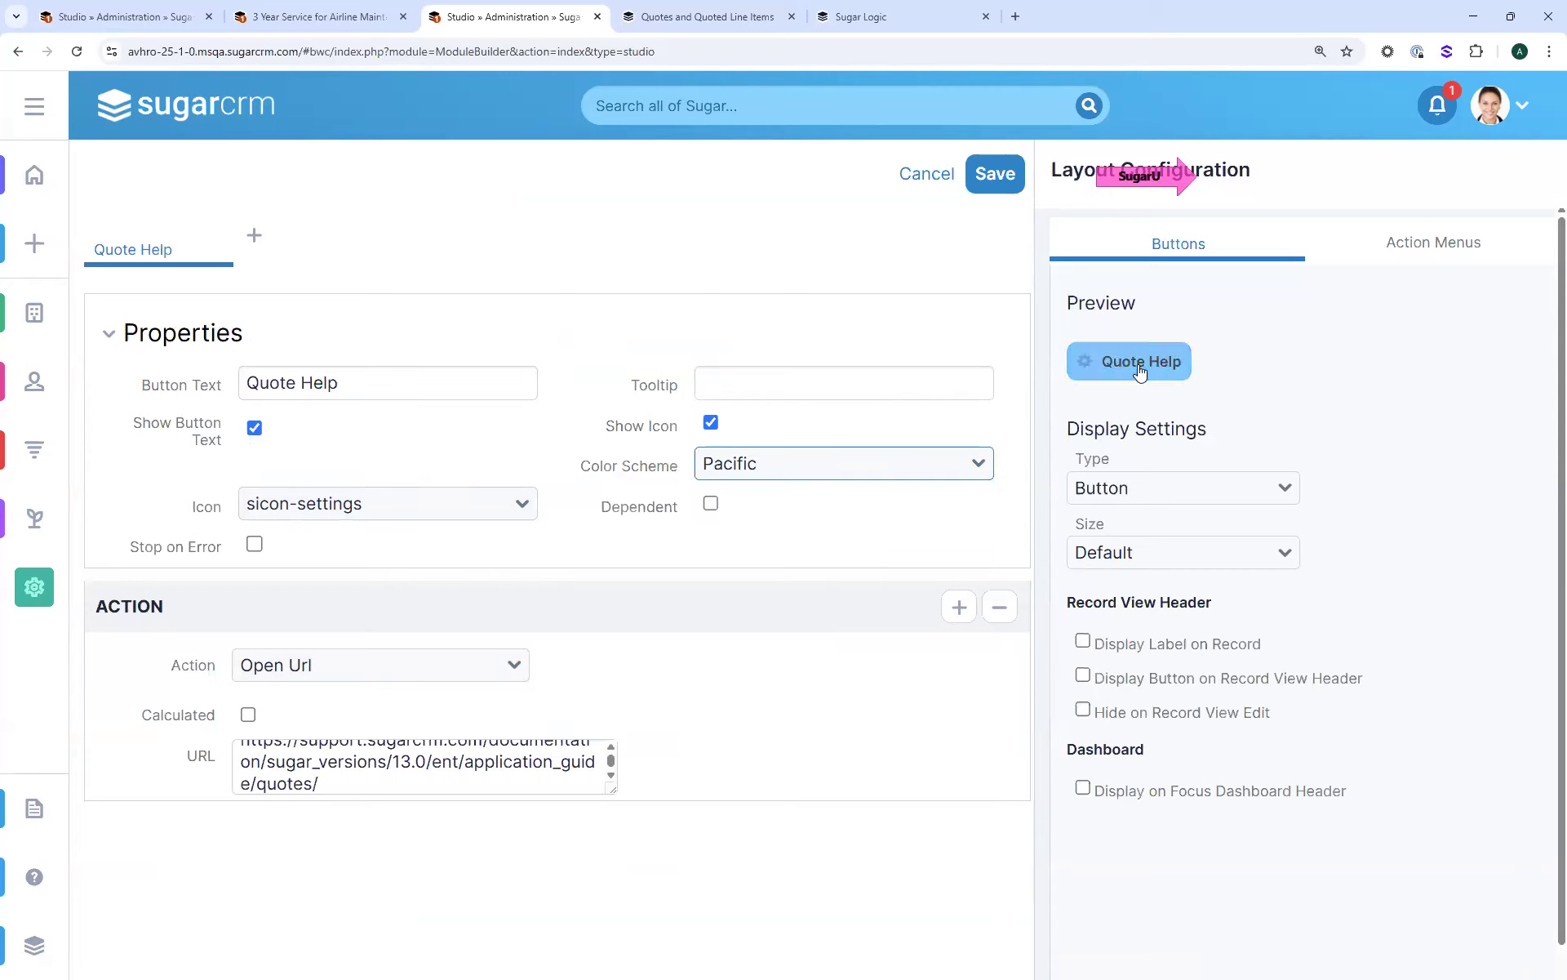
Display the button on the record view header, add it to the Record View Header and Record View Dashlet Header action menus, and save
click(1079, 676)
click(1081, 677)
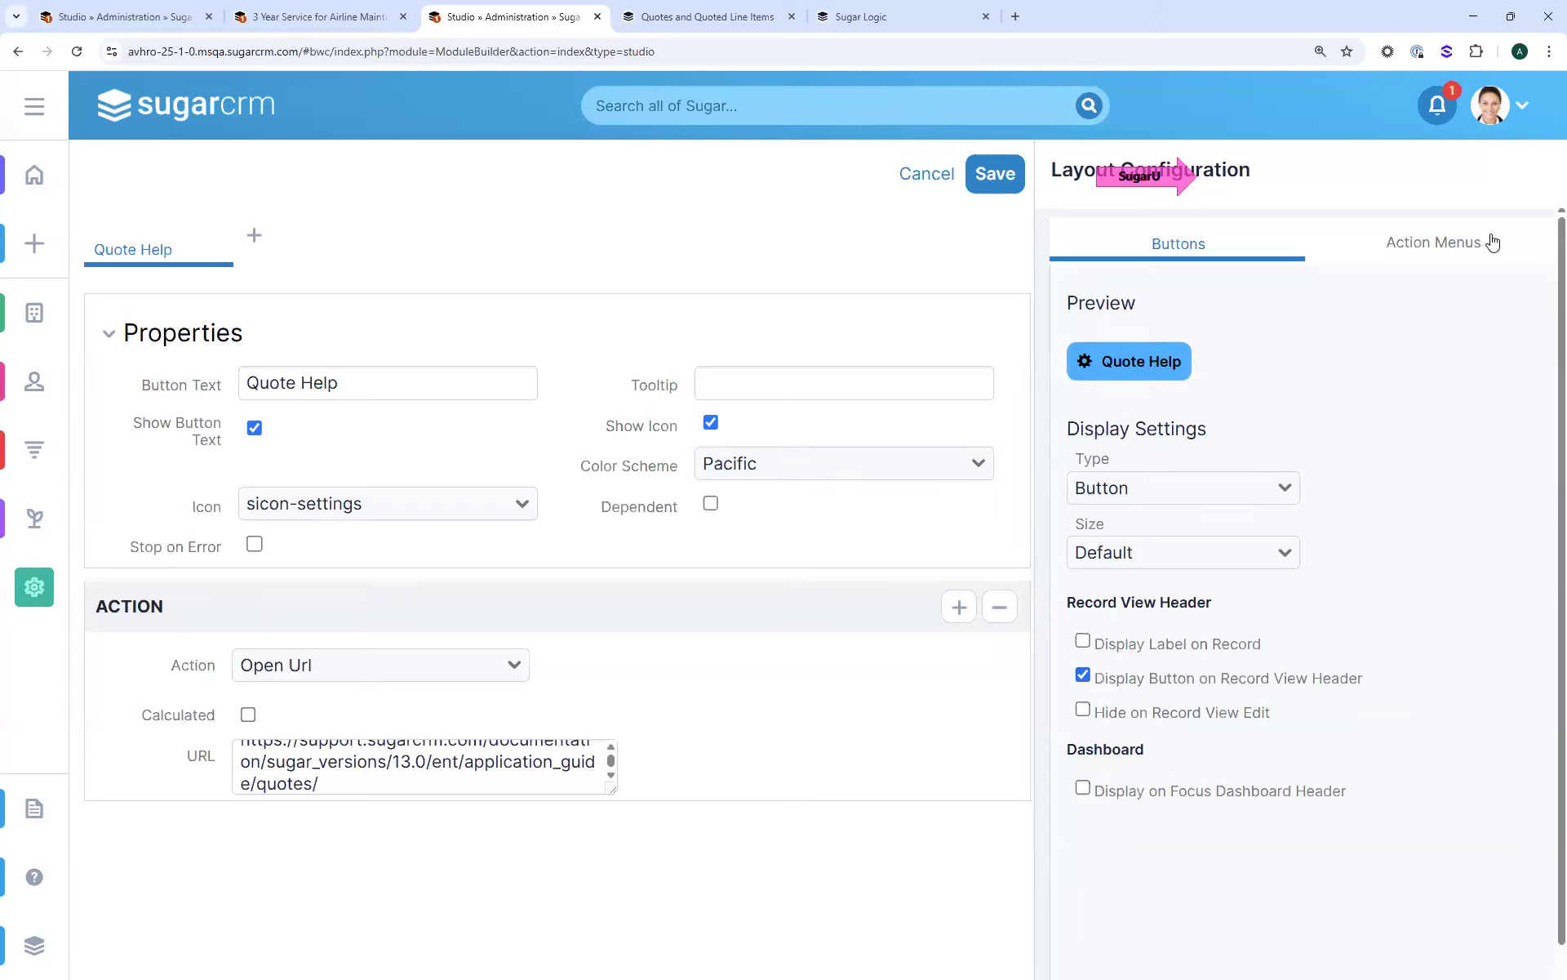
click(1468, 245)
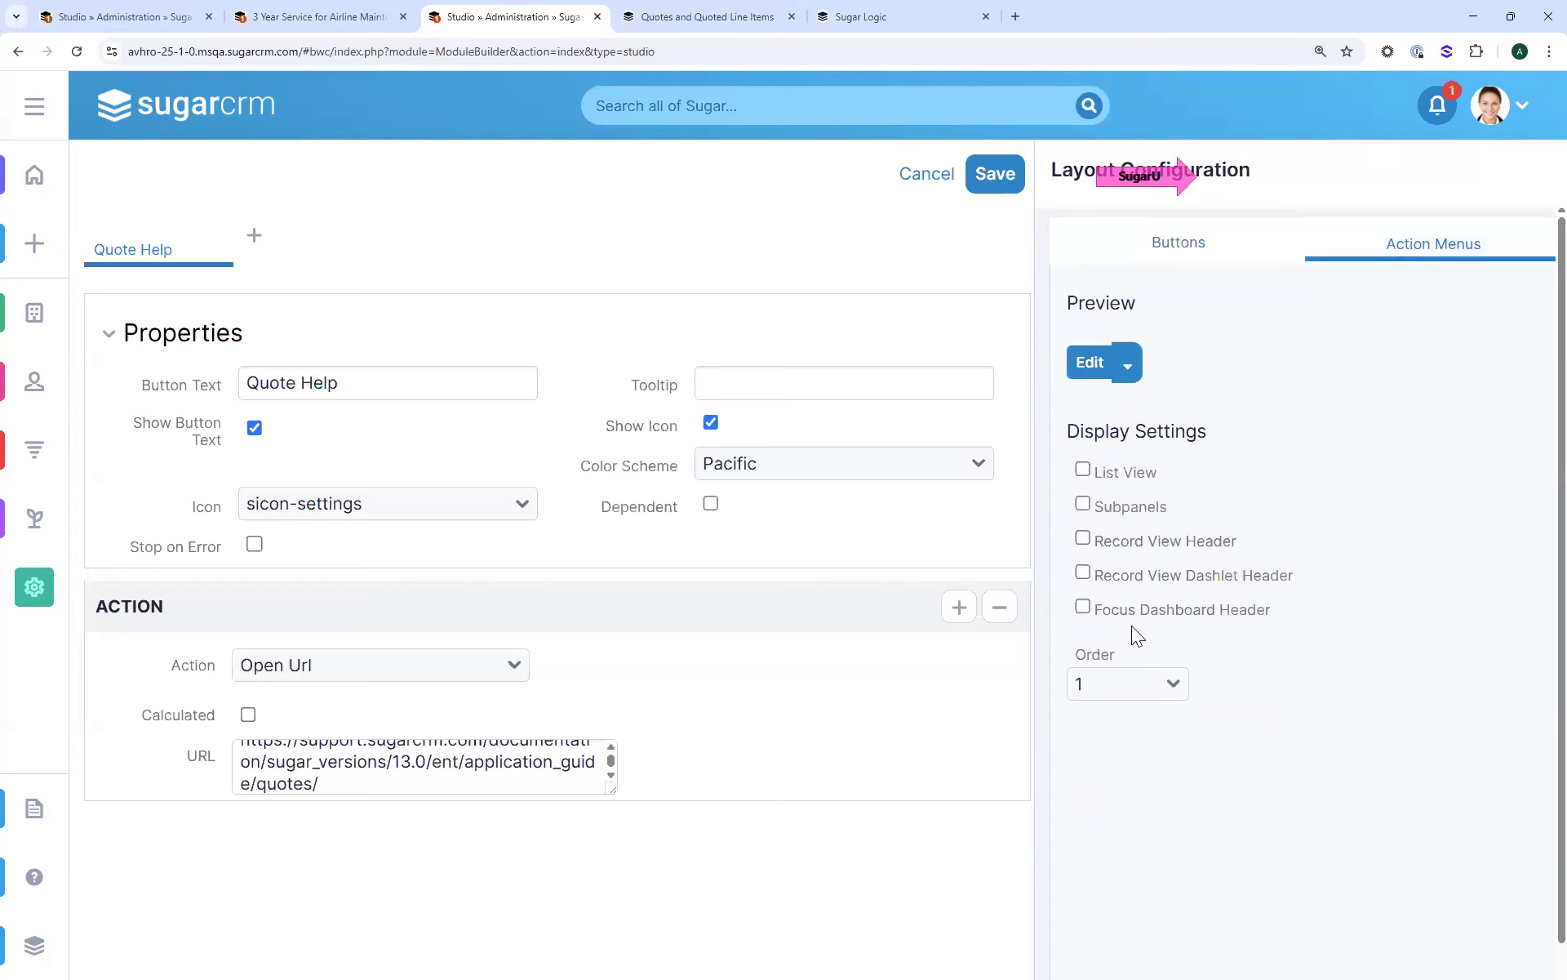
click(1082, 576)
click(1083, 539)
click(993, 181)
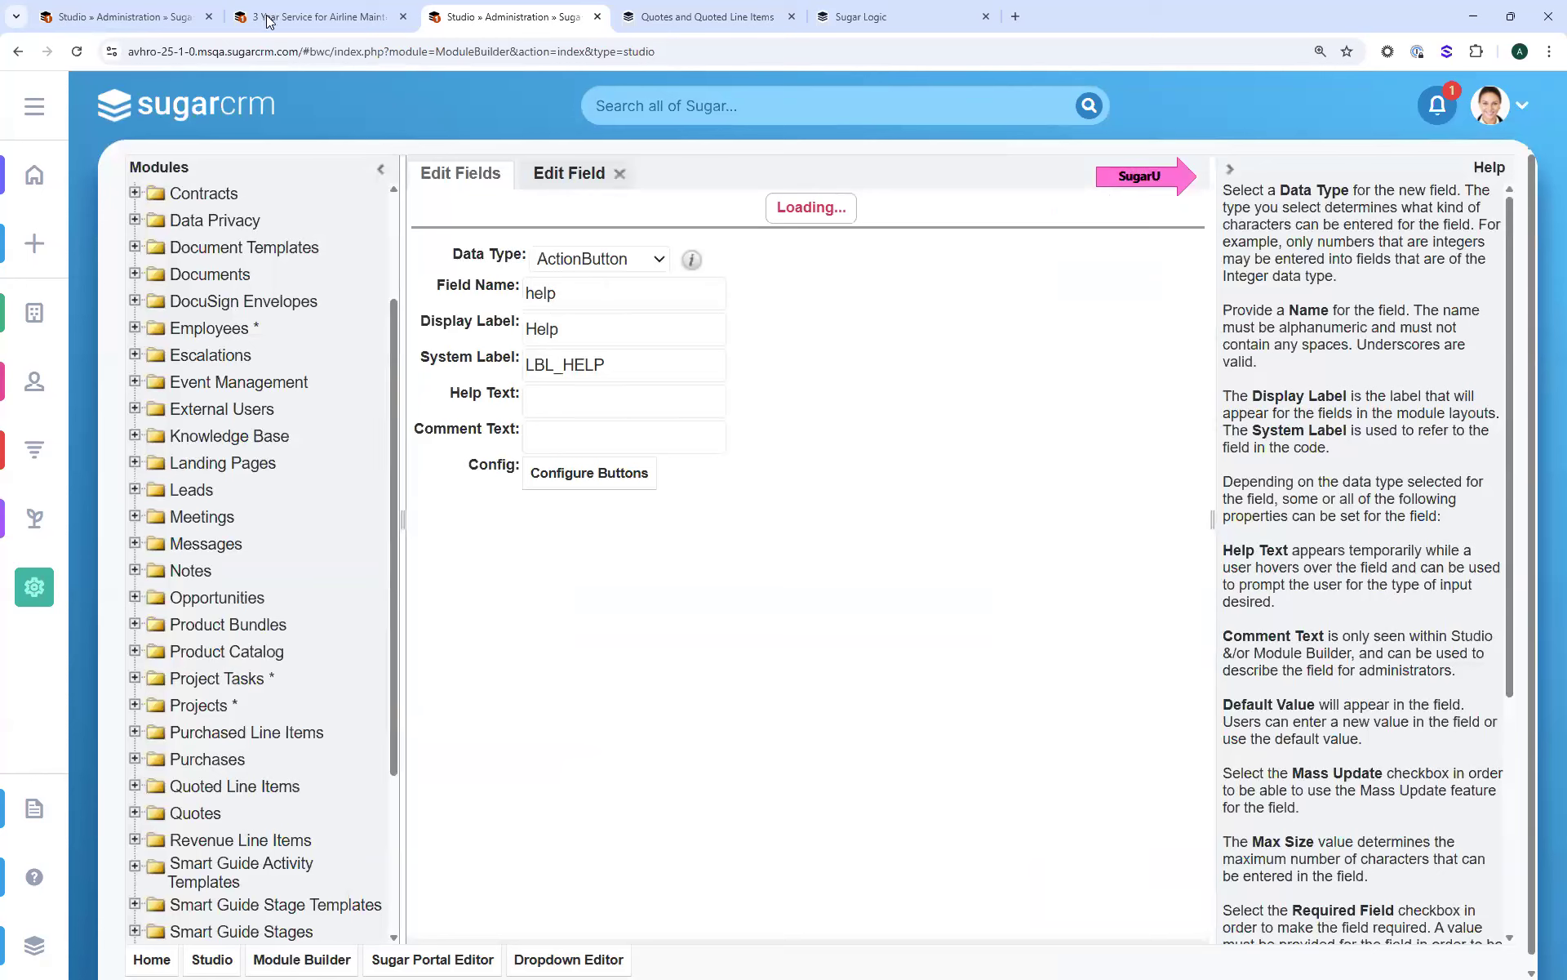
Reload the "3 Year Service for Airline Maintenance Co" quote and test its Quote Help button
mouse_move(284, 23)
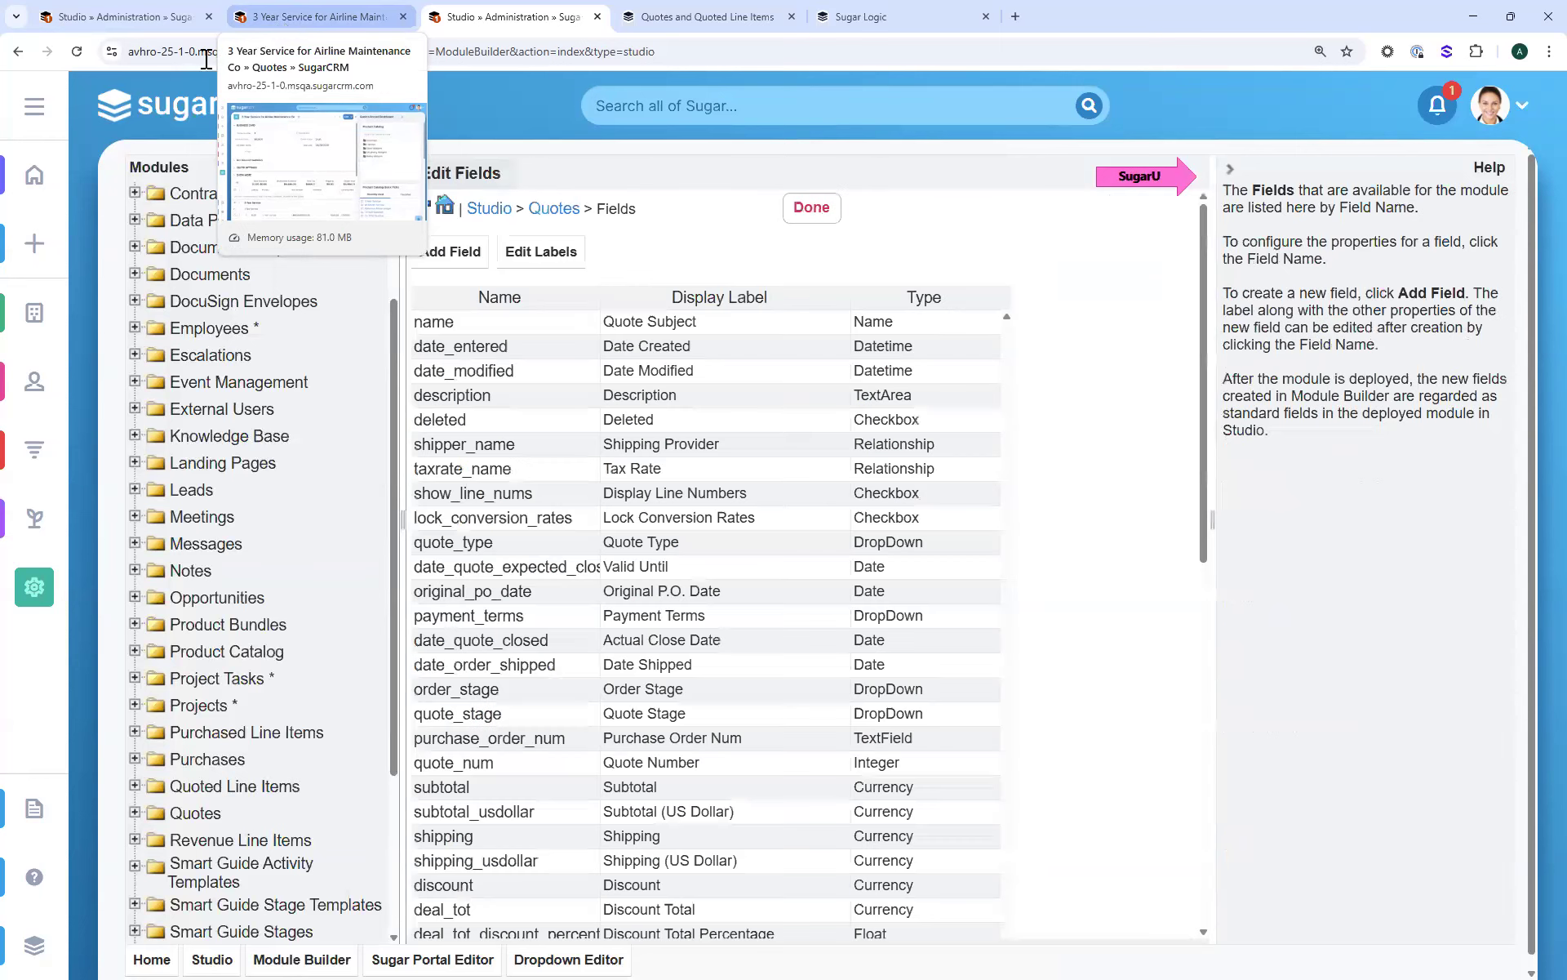
click(284, 26)
click(79, 52)
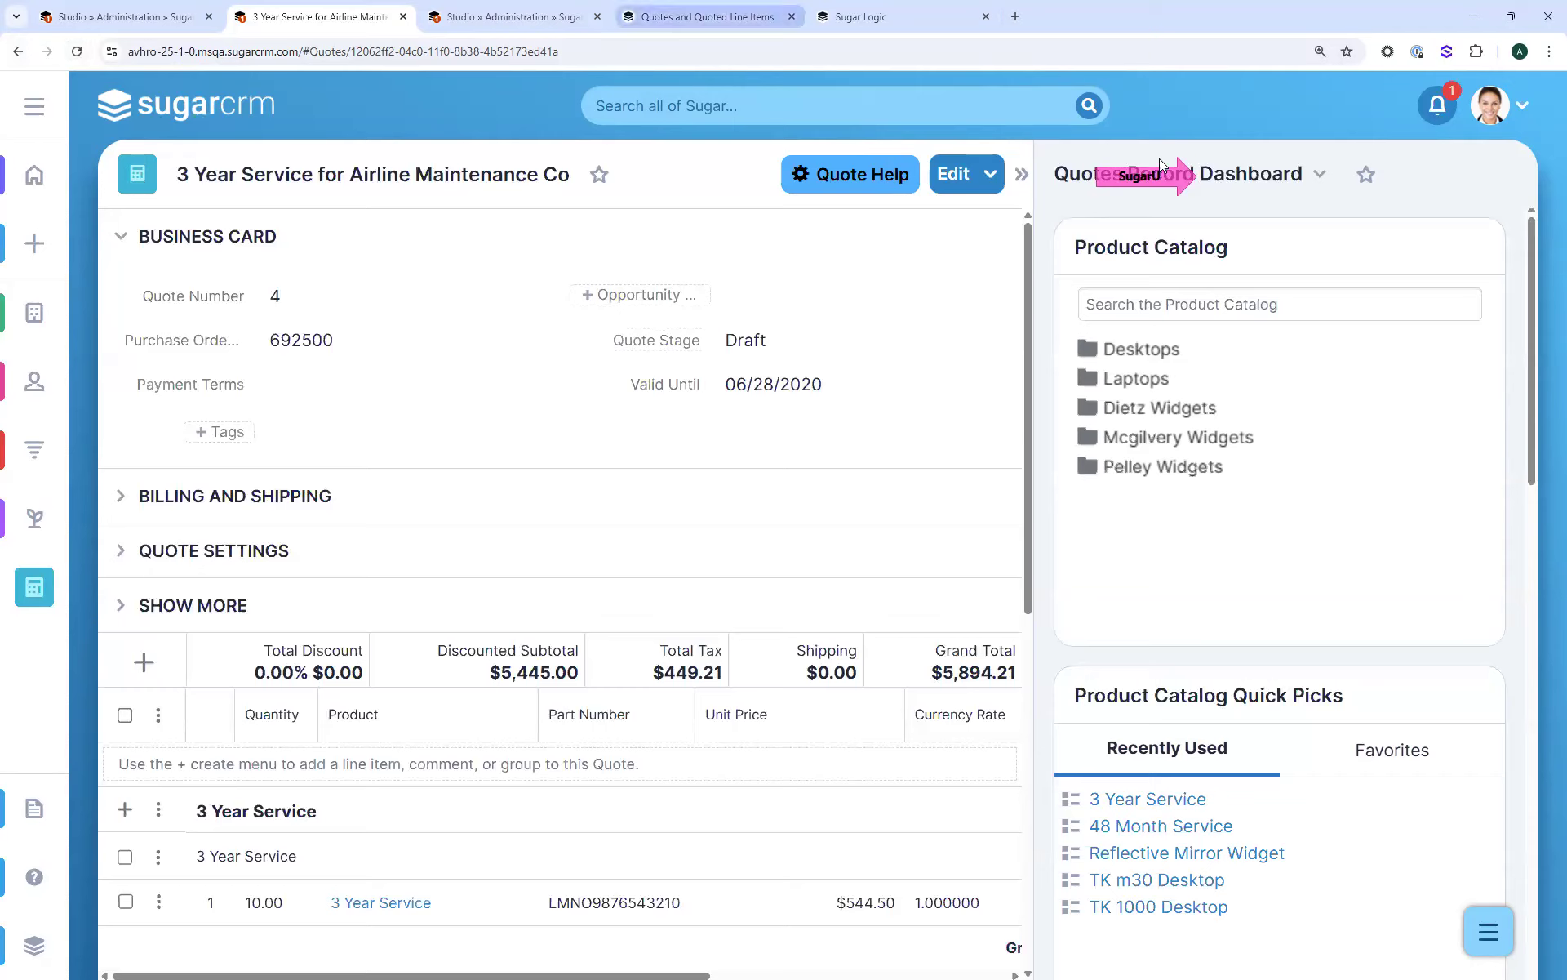
click(805, 167)
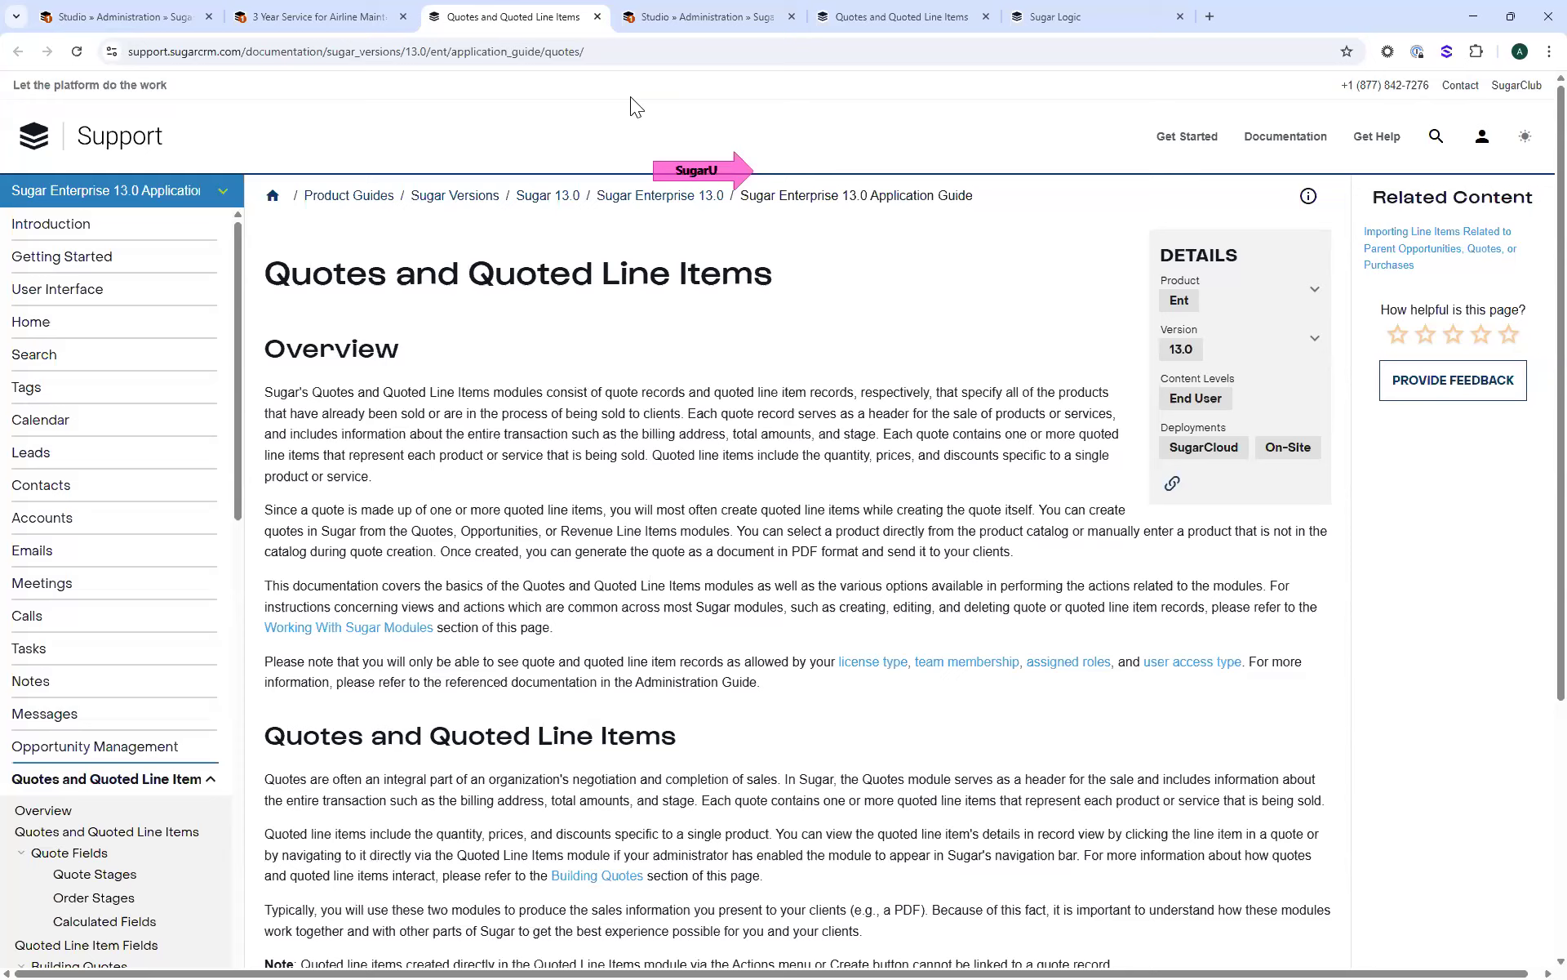
Close the Quotes and Quoted Line Items documentation page and return to the "3 Year Service for Airline Maintenance Co" quote
click(283, 21)
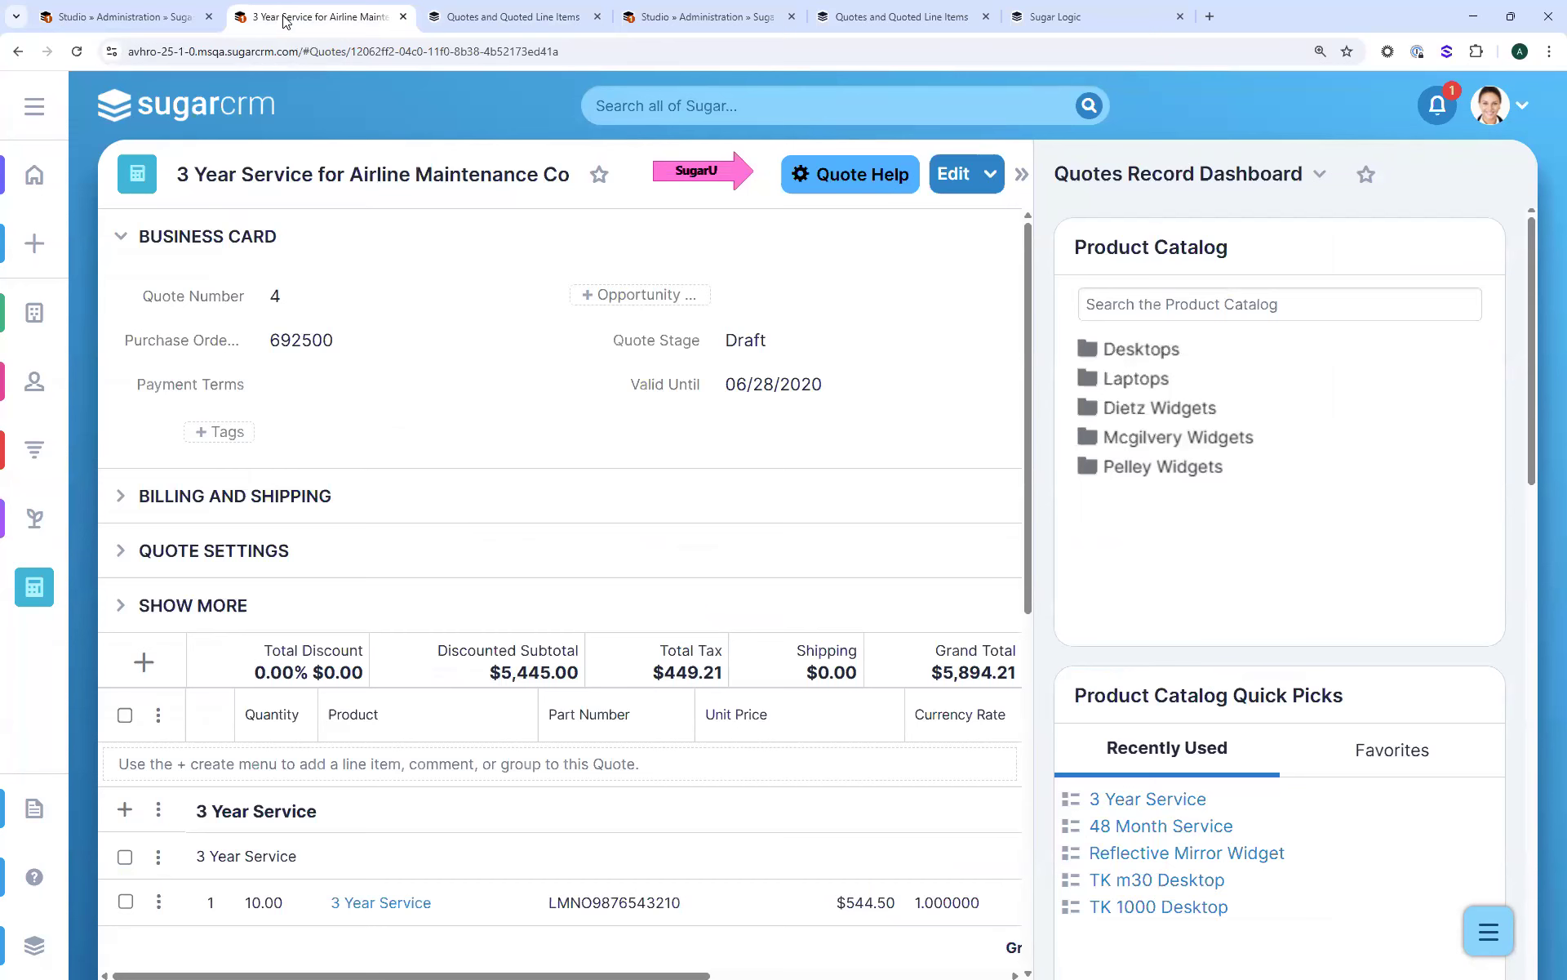
click(564, 21)
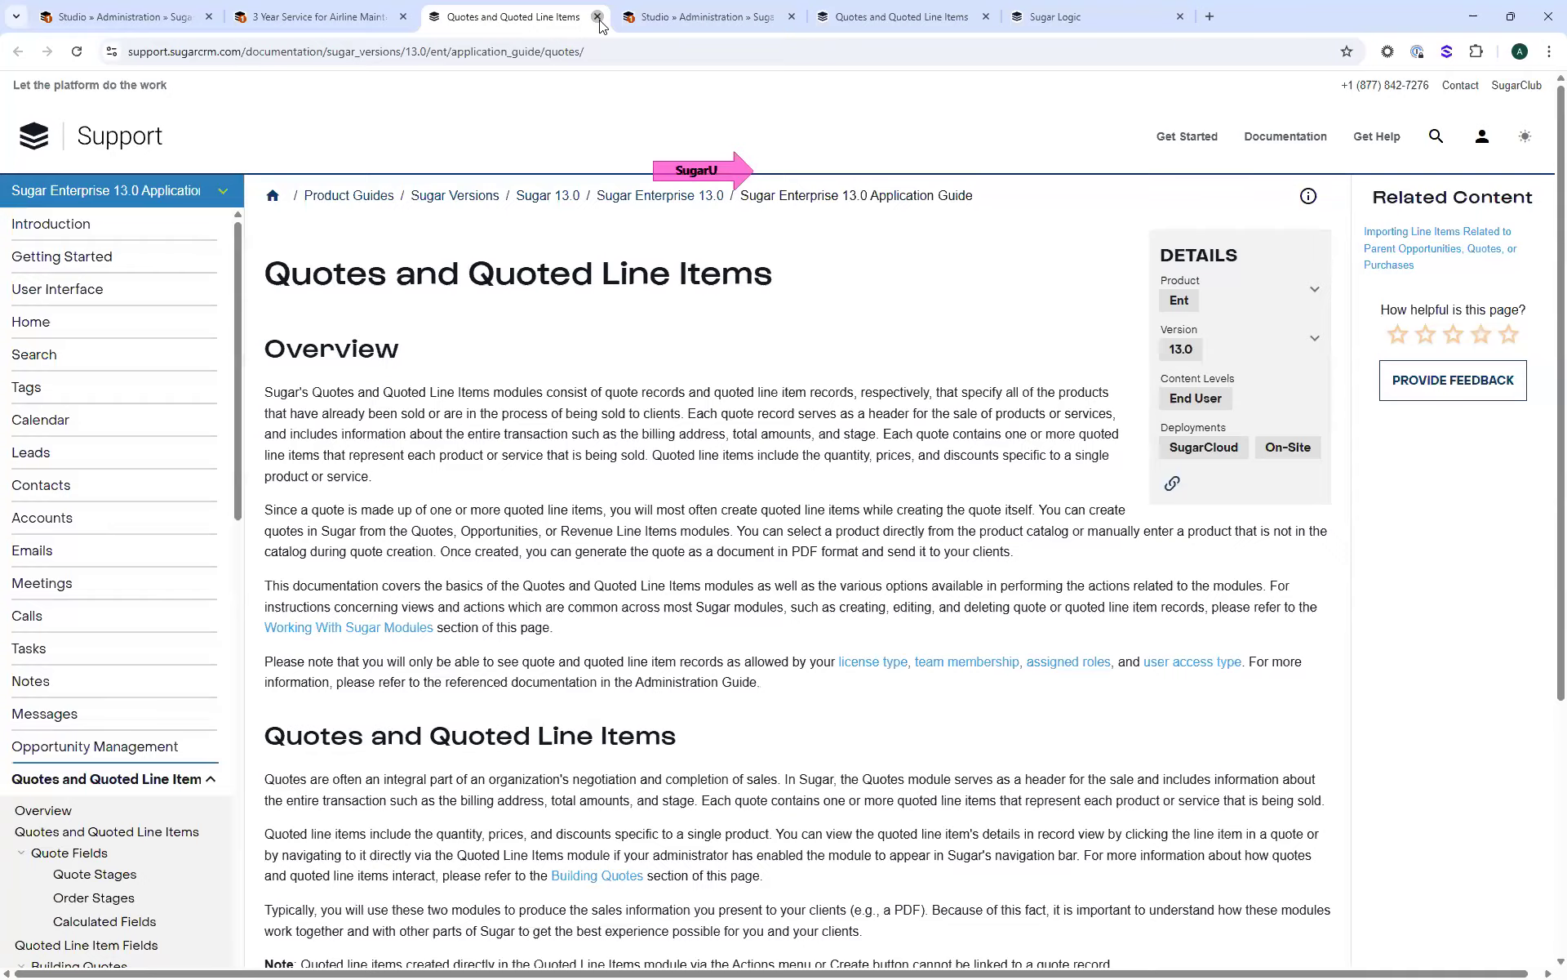
click(597, 17)
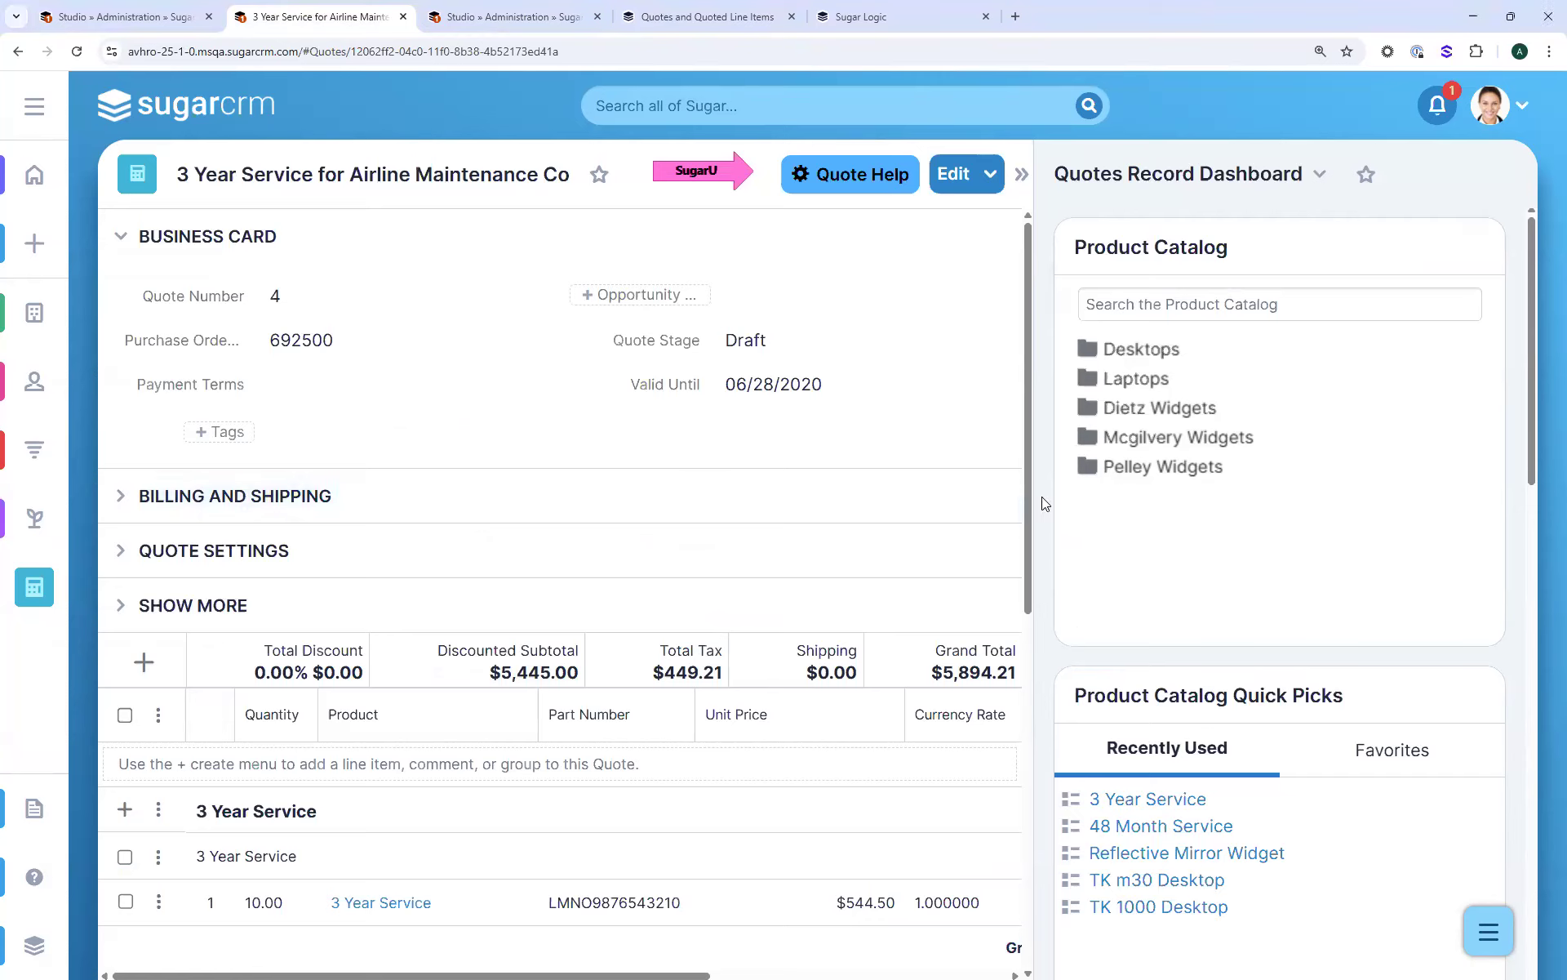
scroll(1042, 496, down, 1)
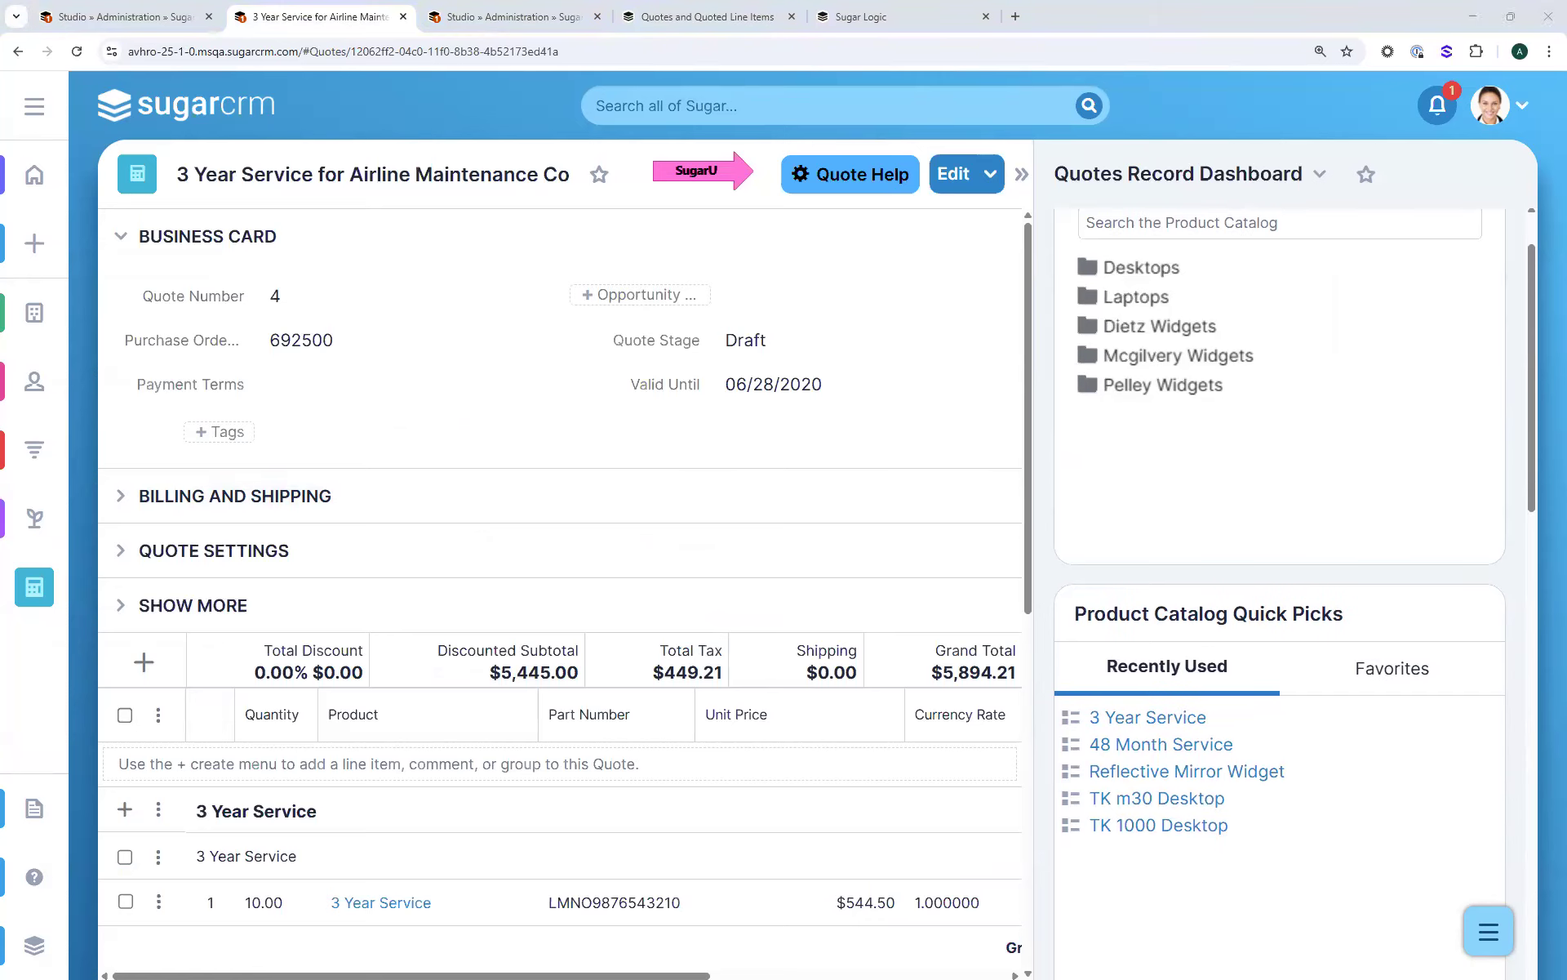
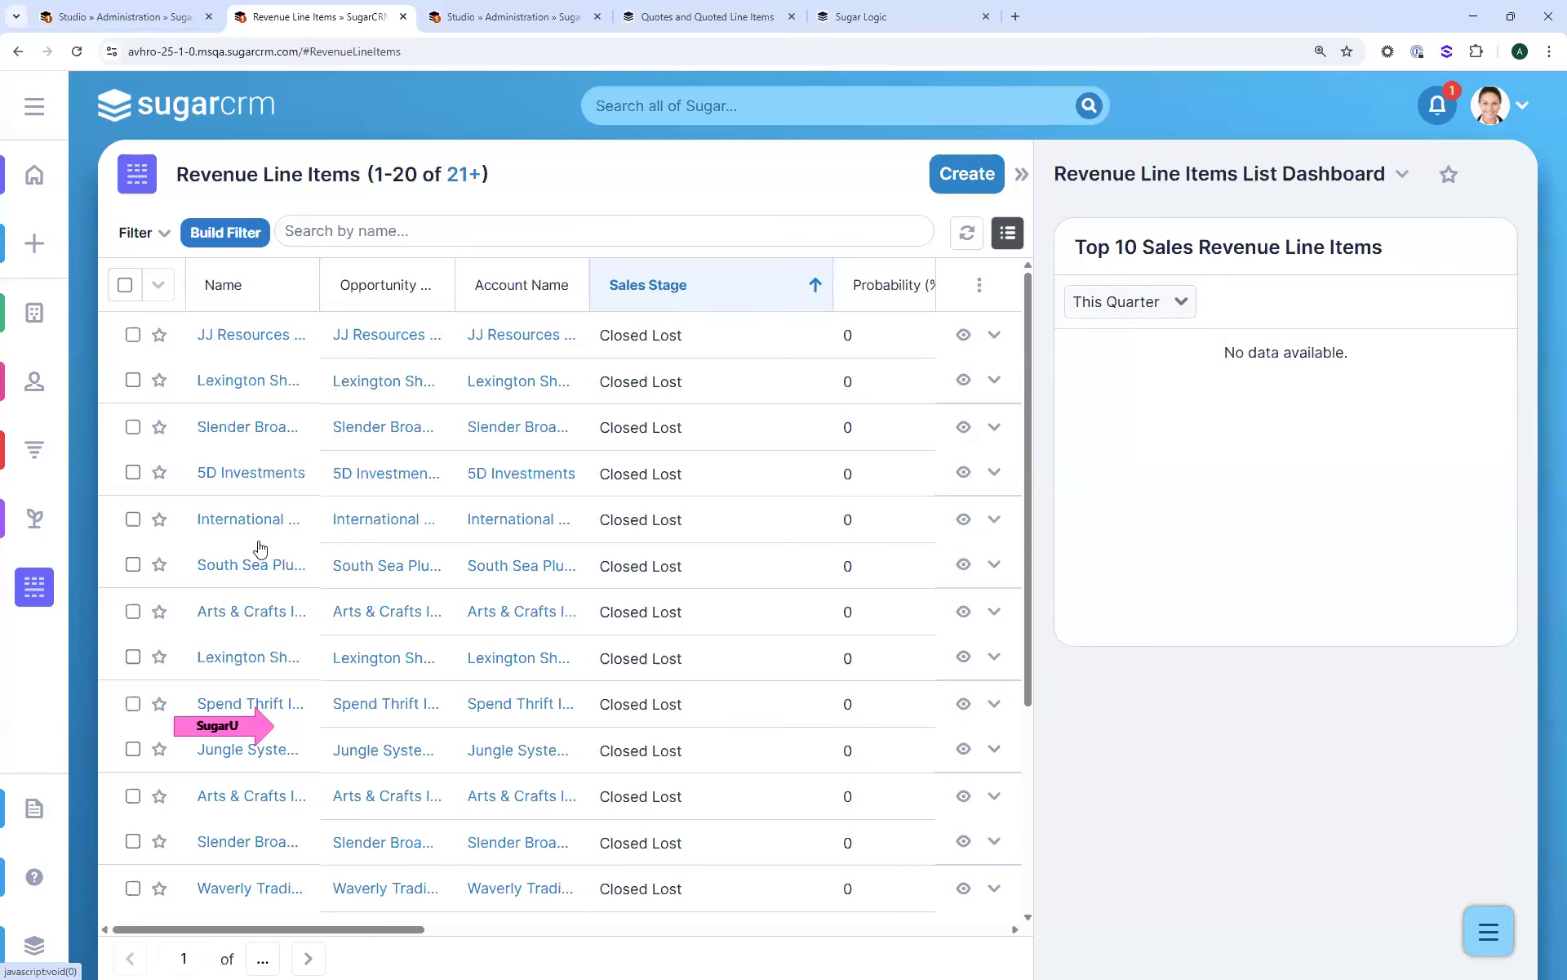
Open the Lexington Shores Corp revenue line item, set its Sales Stage to Proposal/Price Quote, and save
click(231, 665)
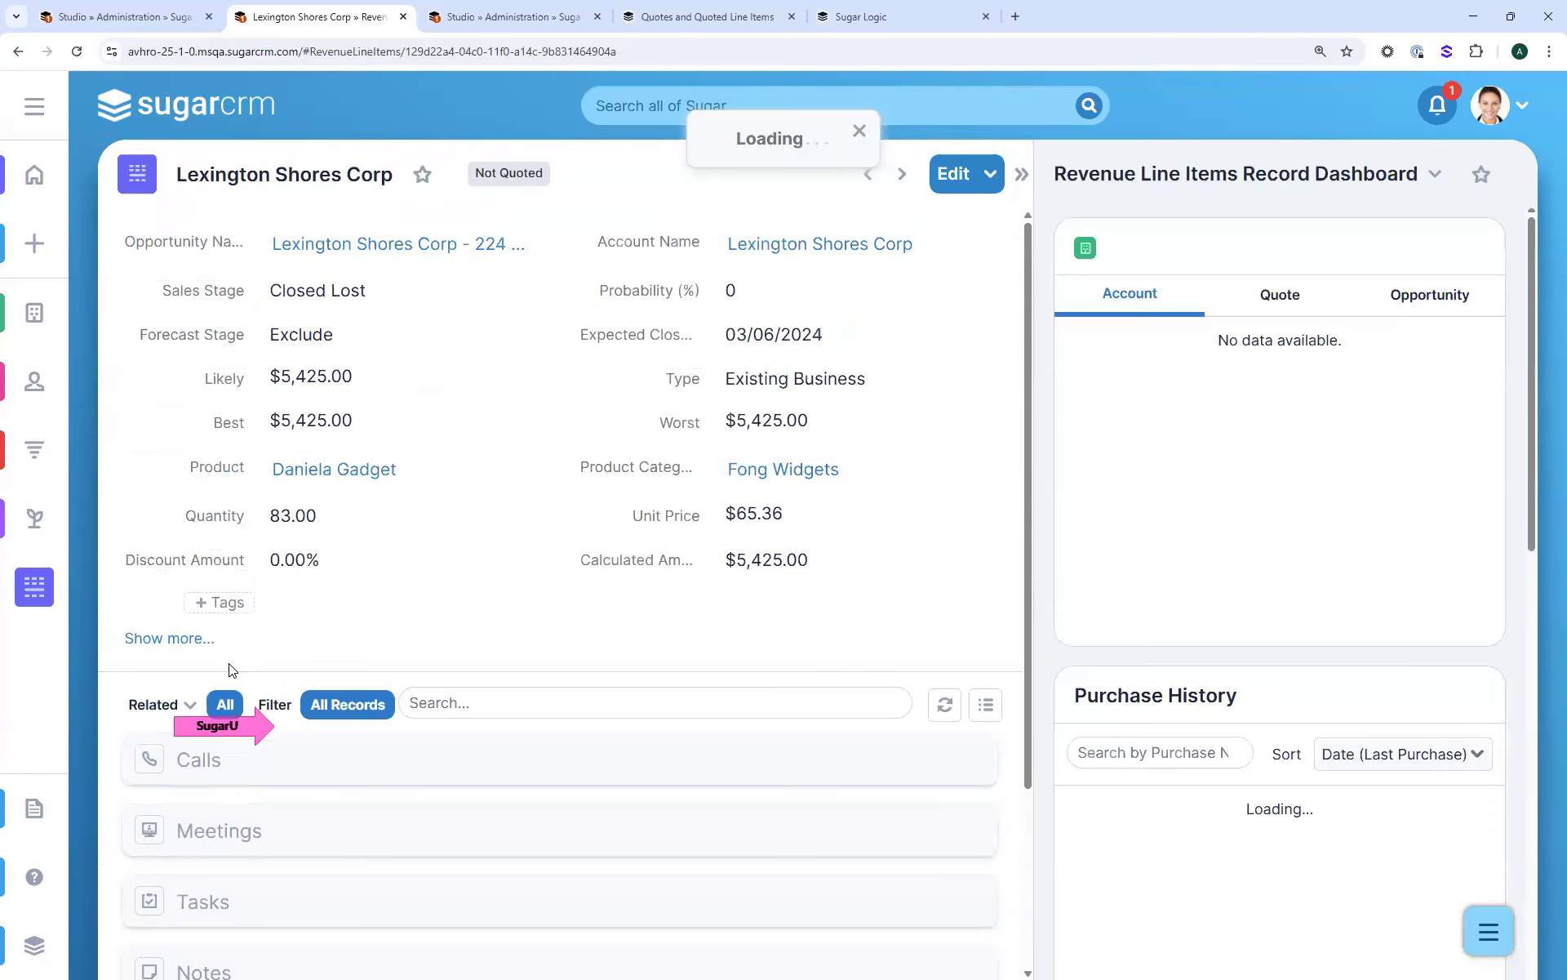
click(338, 300)
scroll(332, 468, down, 2)
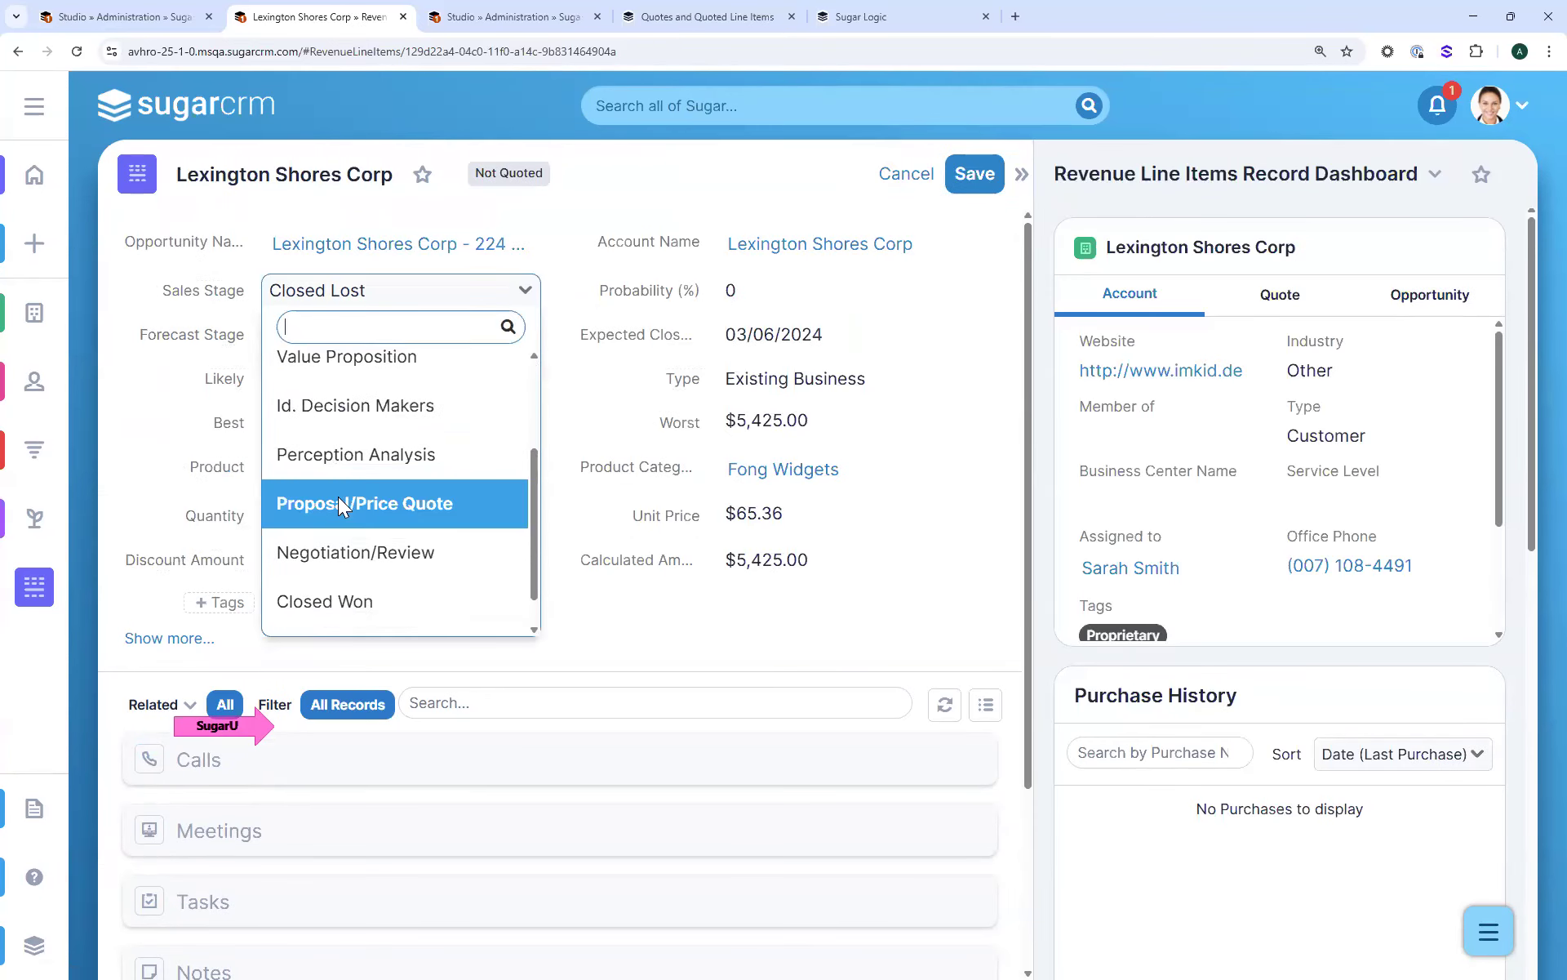
click(338, 500)
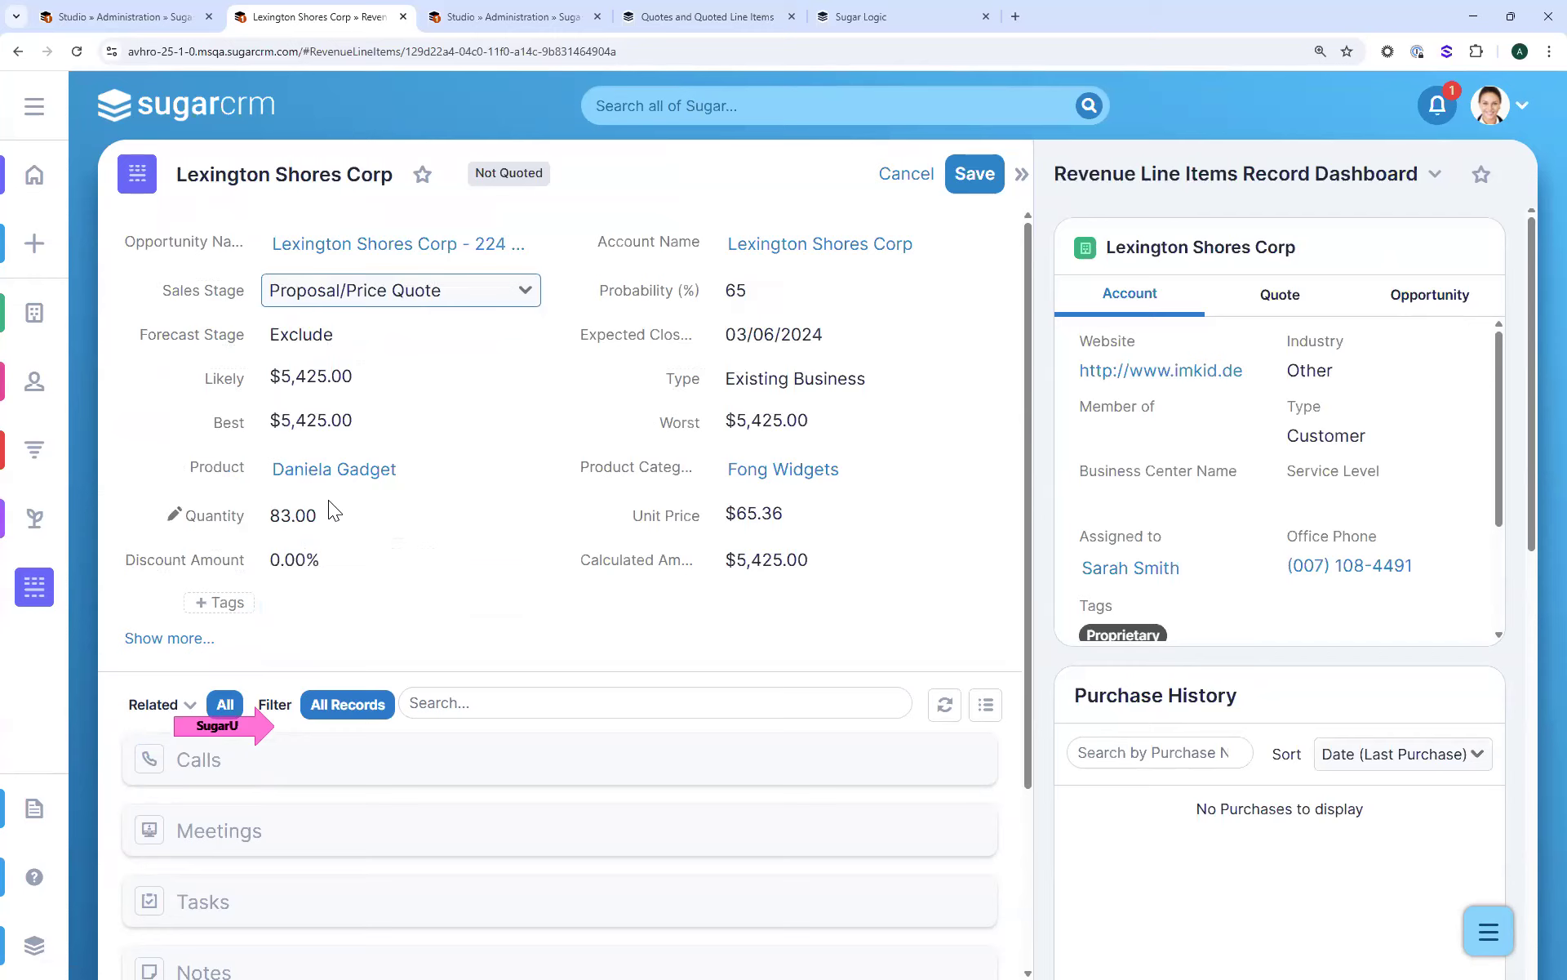
click(948, 186)
click(1018, 135)
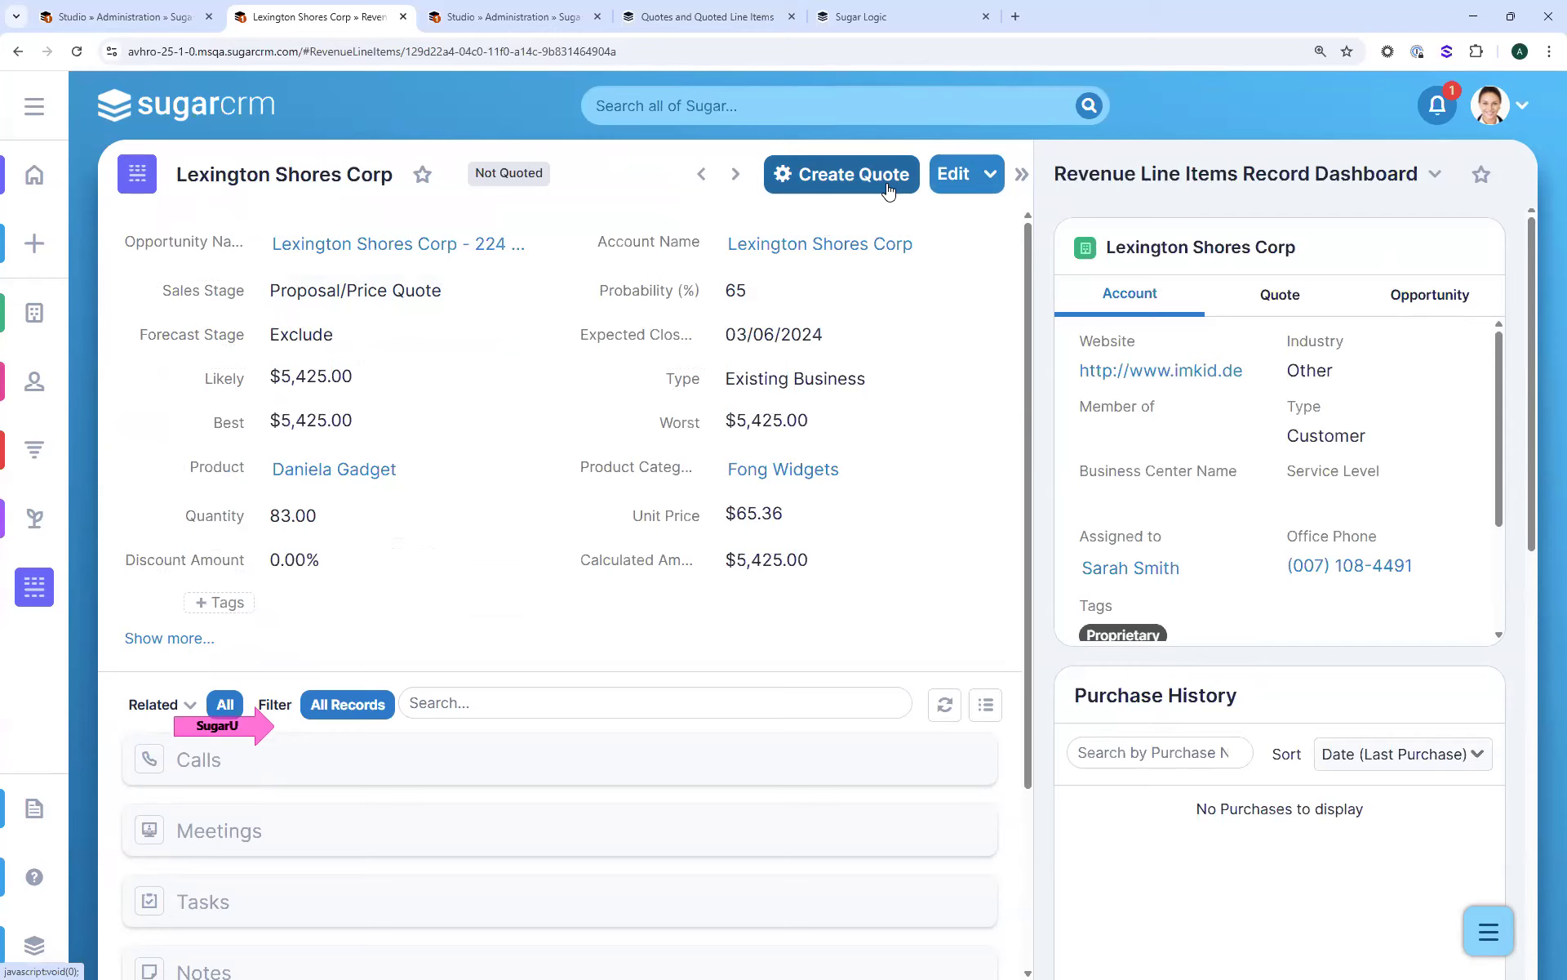
Test the Create Quote button on the revenue line item and cancel the new quote
click(889, 191)
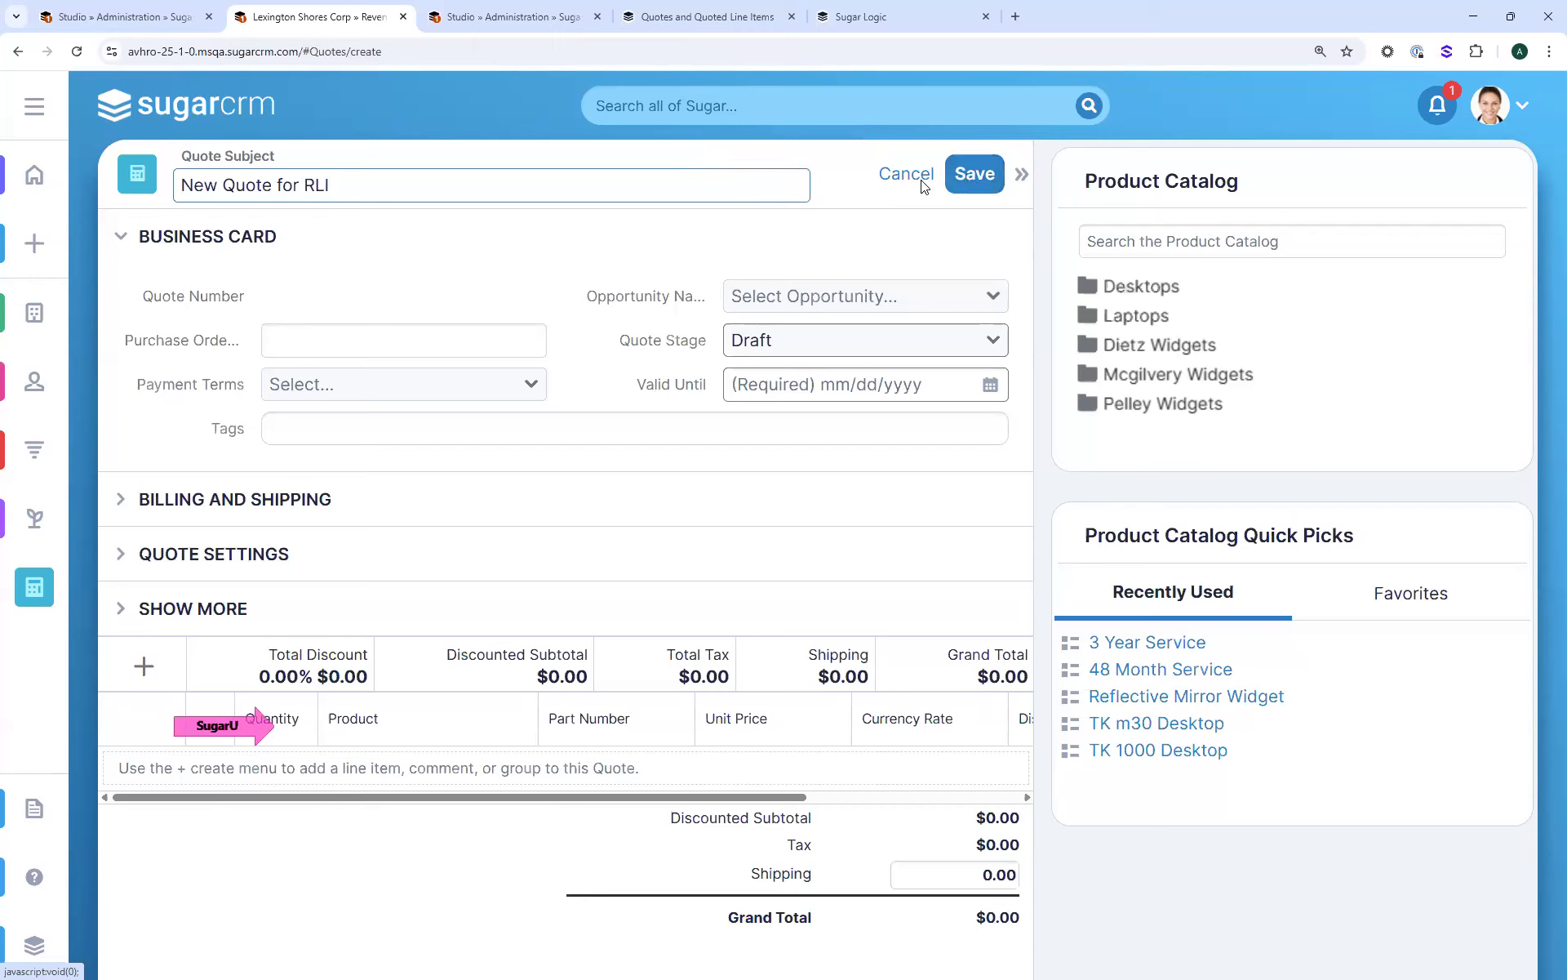
click(923, 187)
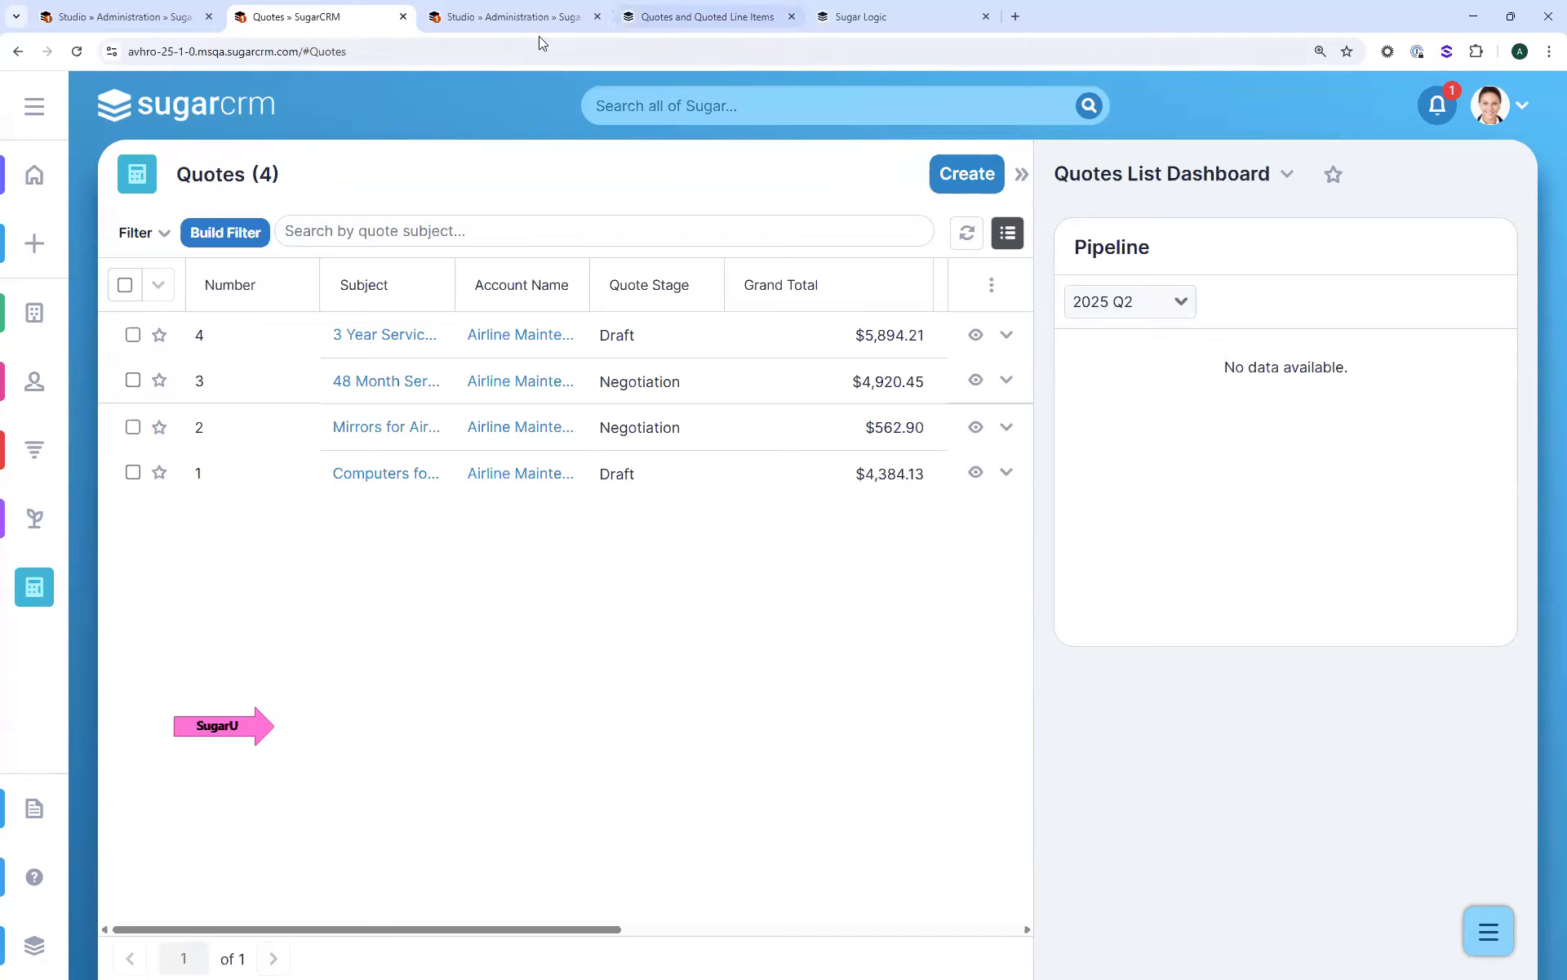
Open the action button configuration of the rli_button_c field among the Revenue Line Items fields in Studio
click(508, 16)
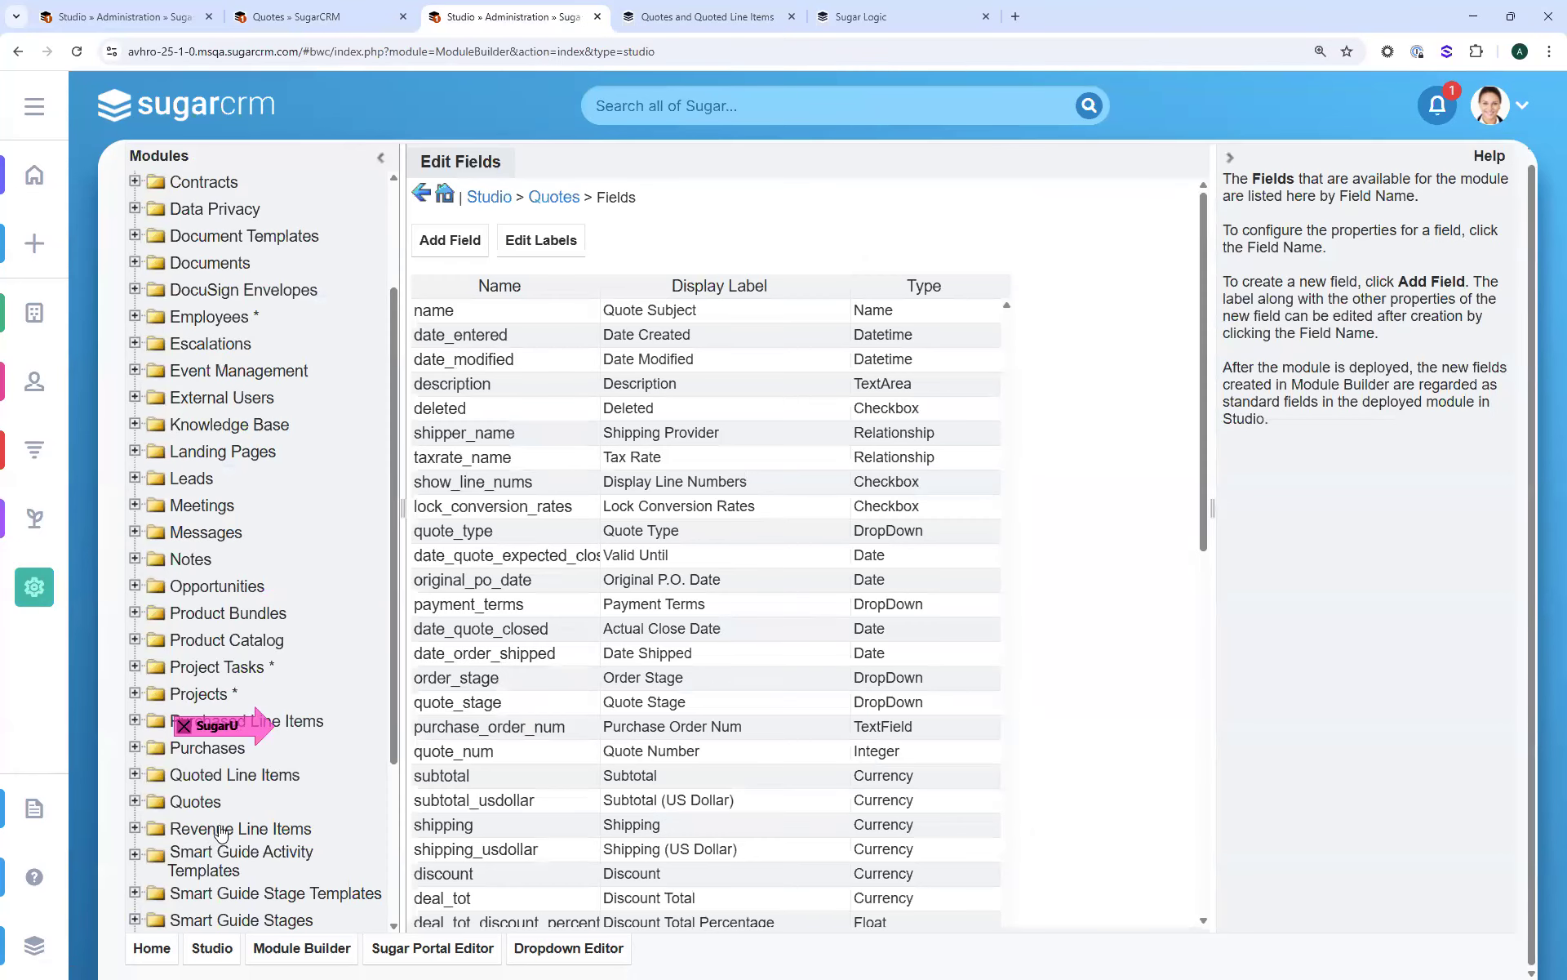
click(627, 349)
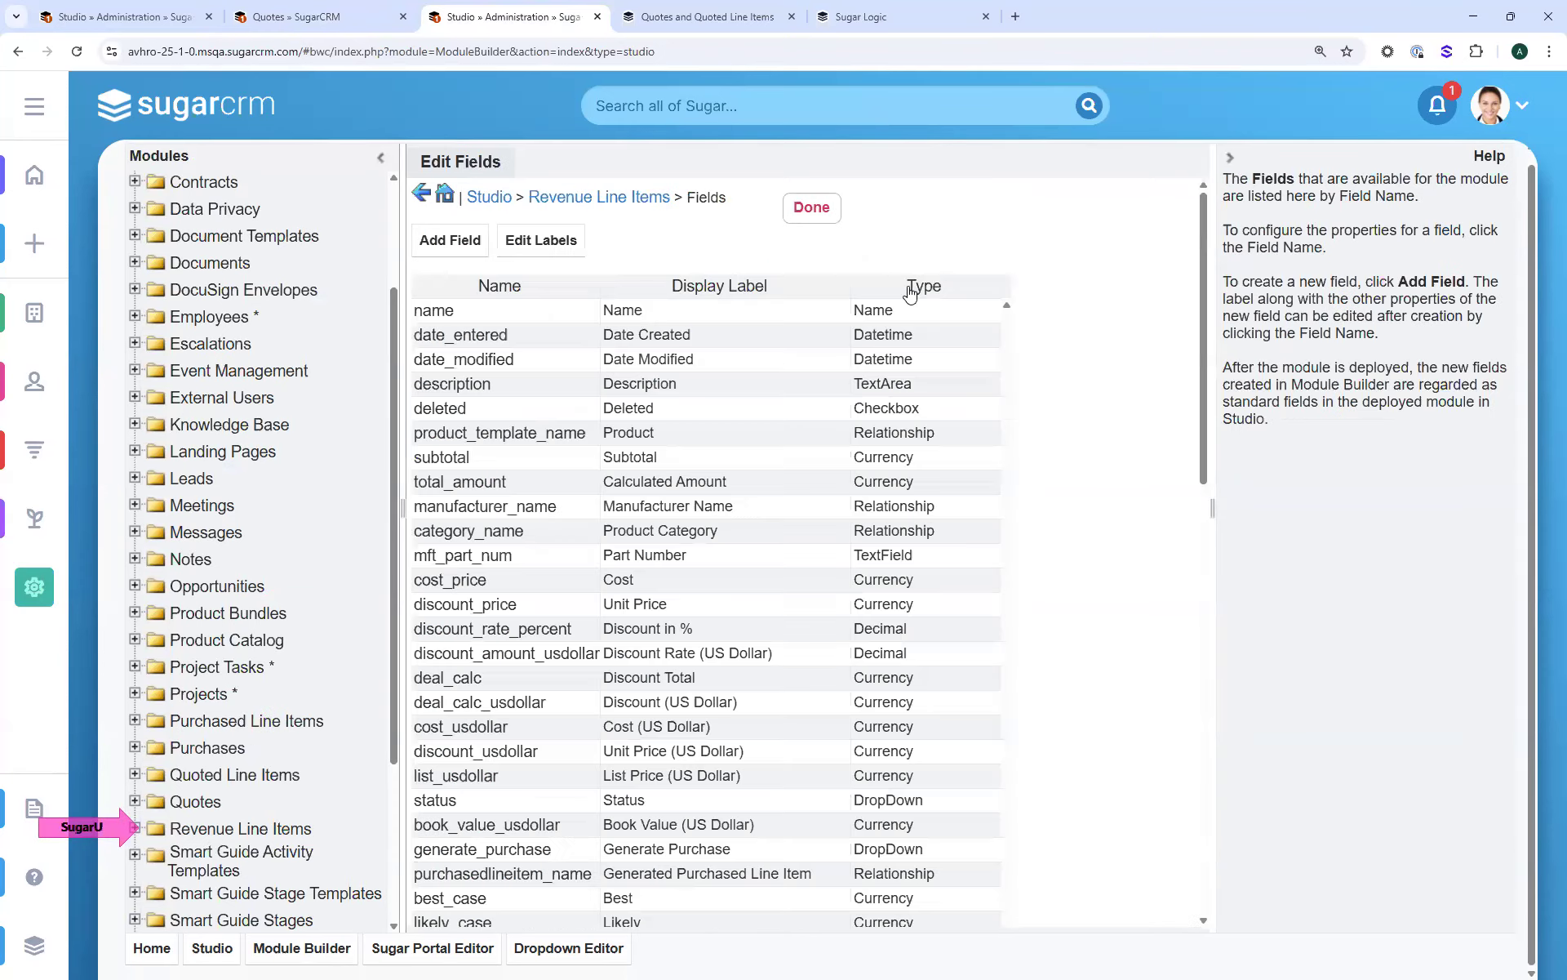
click(722, 310)
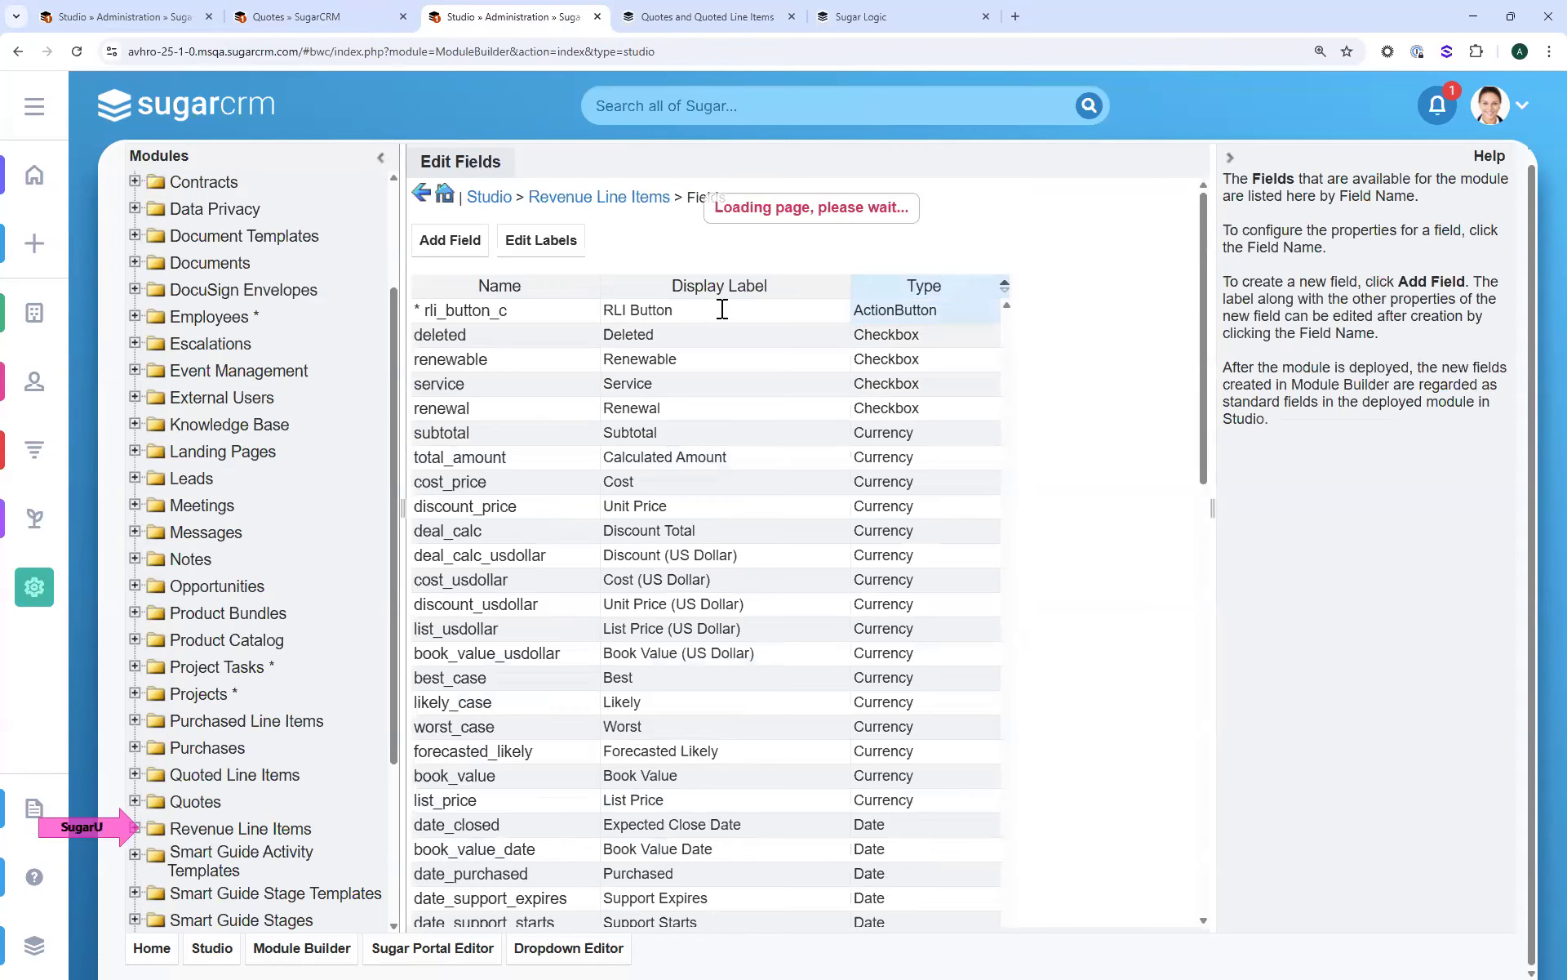
click(606, 454)
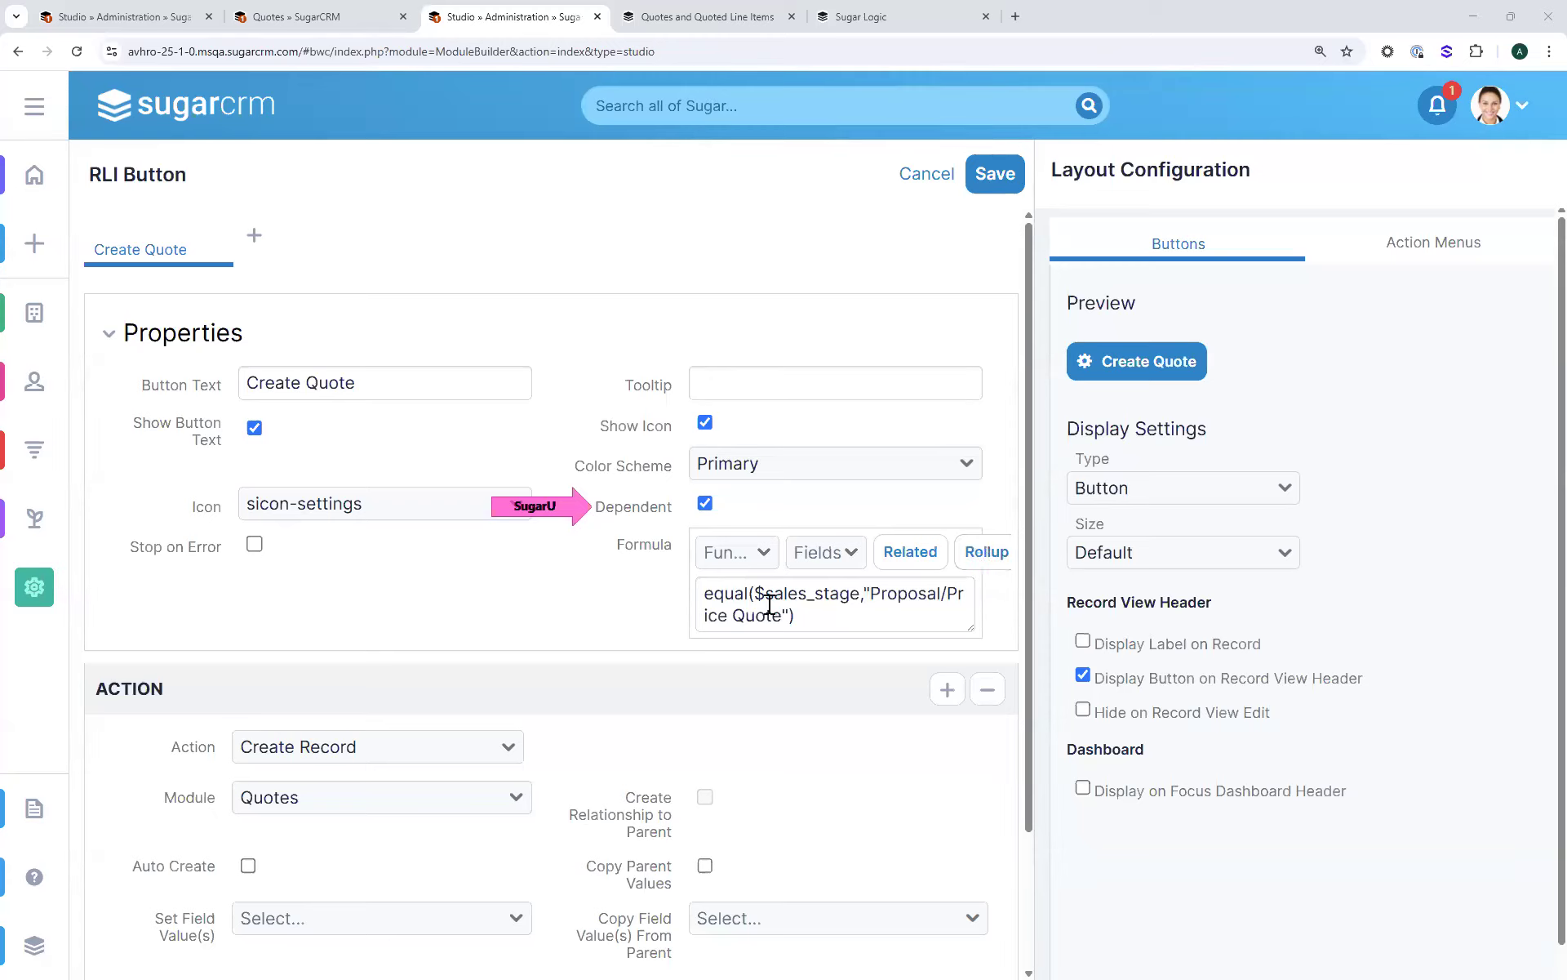
Examine the function, field and value in the Create Quote button's Dependent formula and consult the Sugar Logic documentation
drag(758, 591, 856, 583)
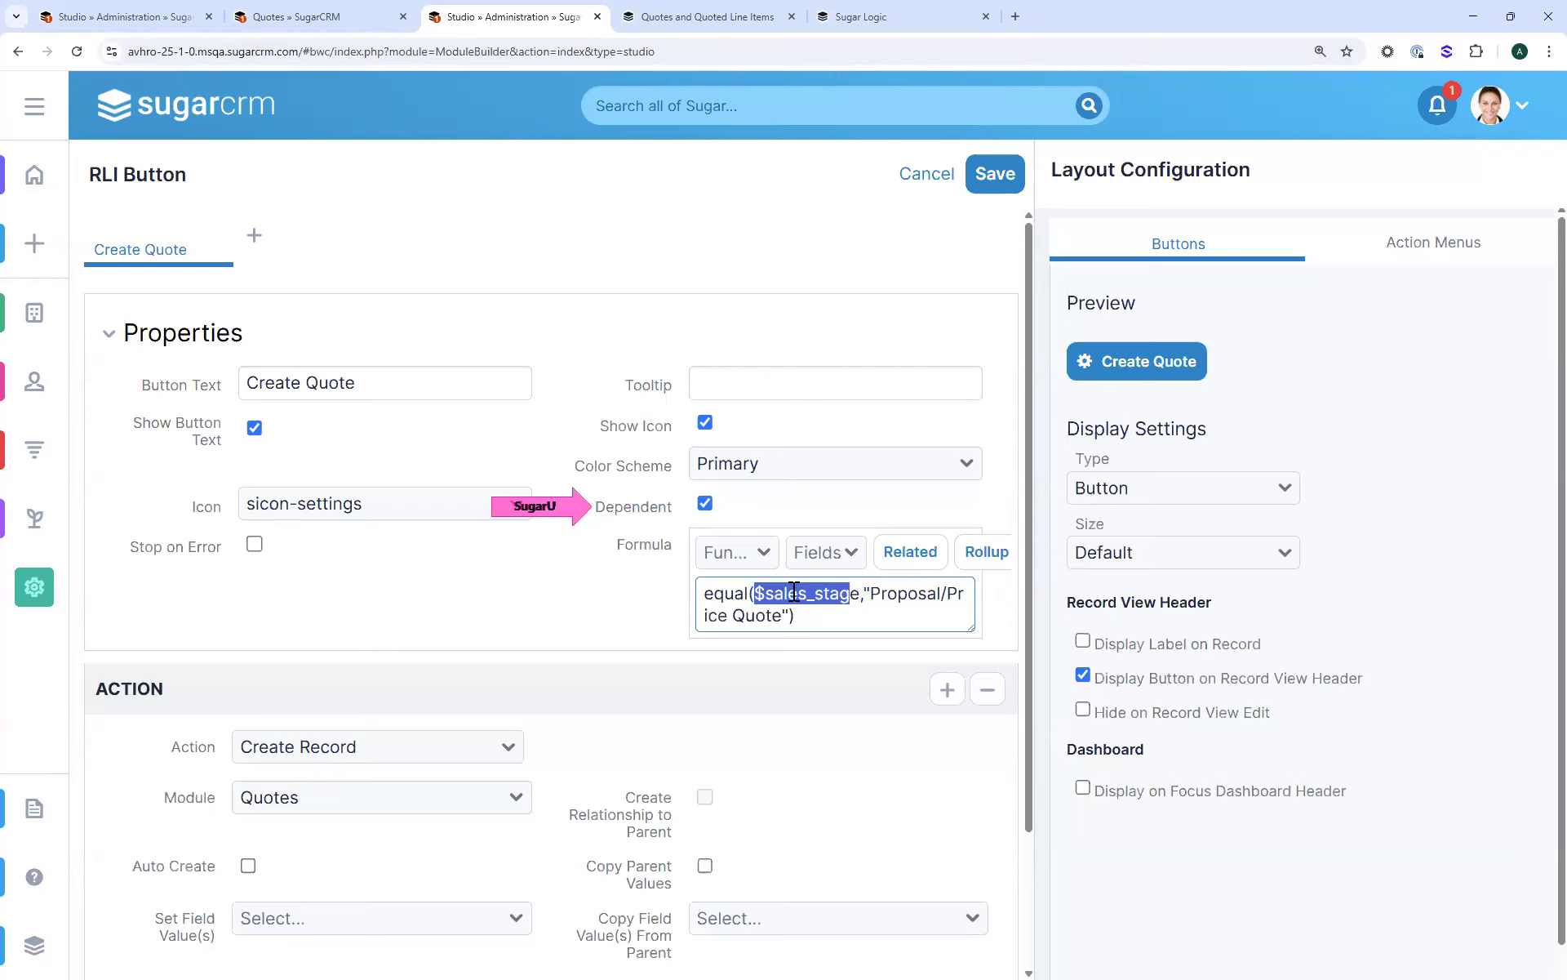
double_click(713, 593)
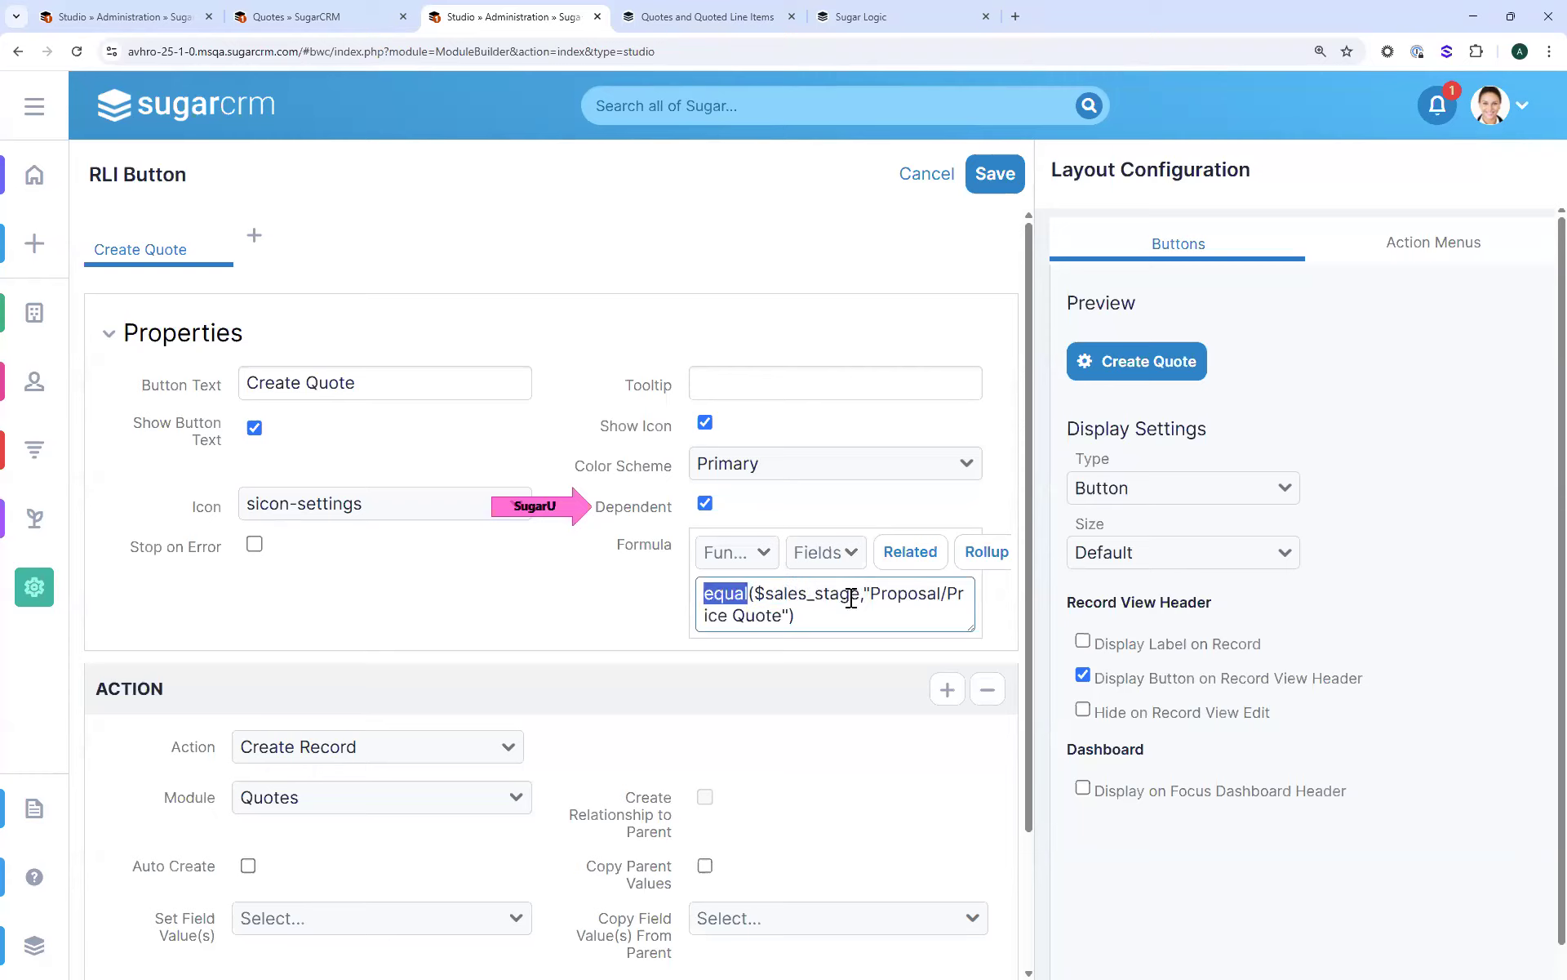
drag(872, 597, 785, 619)
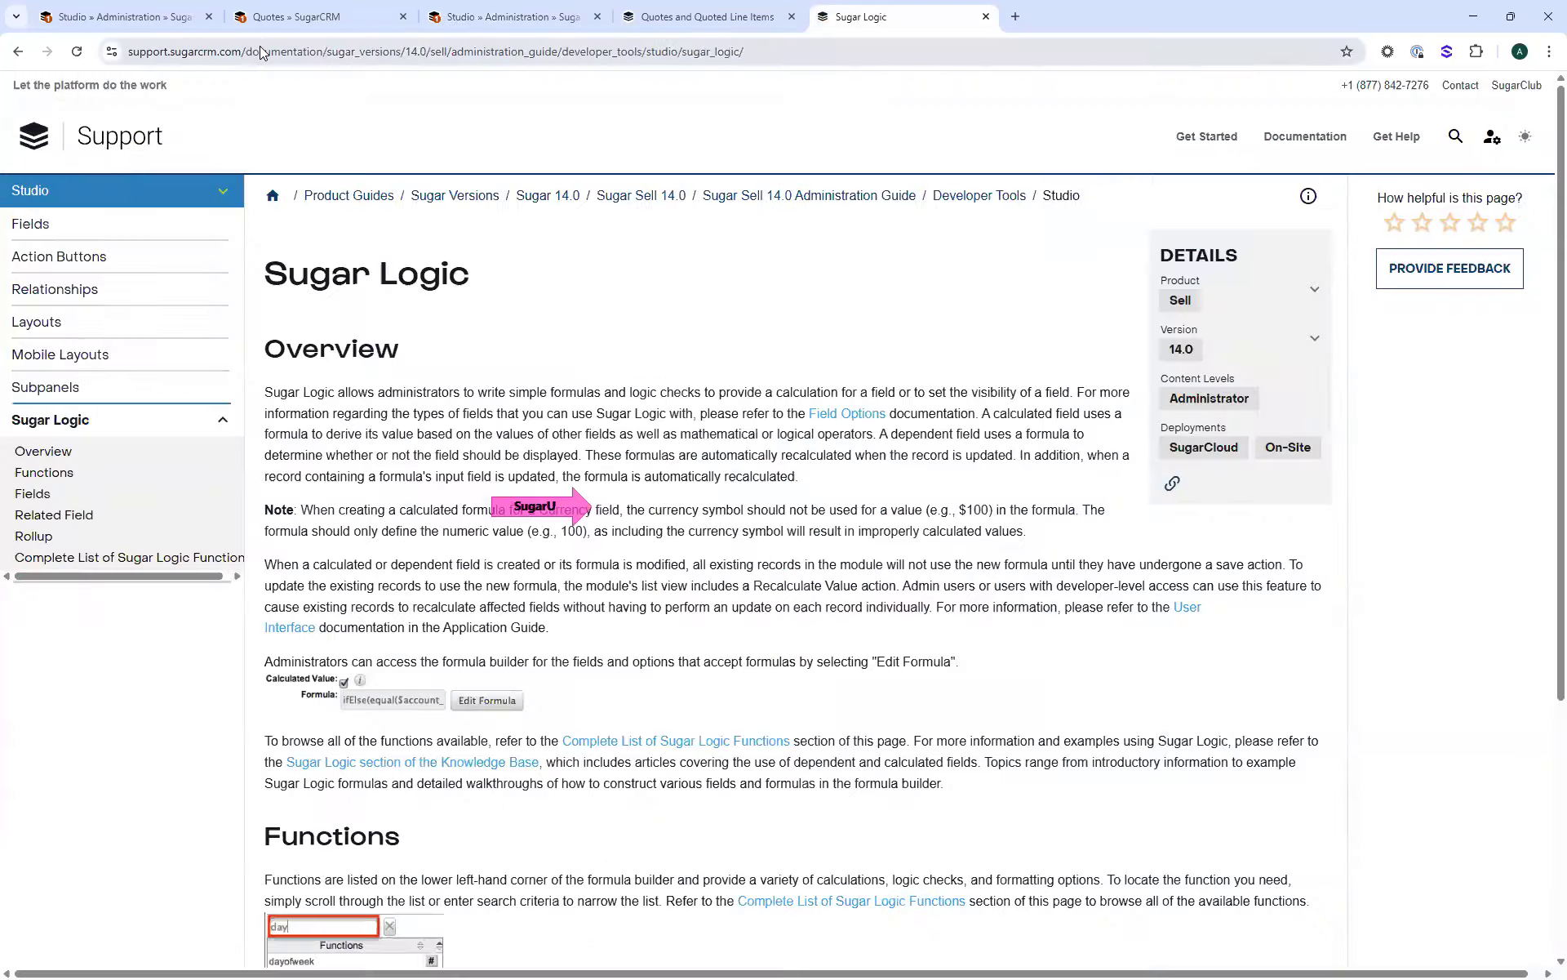
click(260, 51)
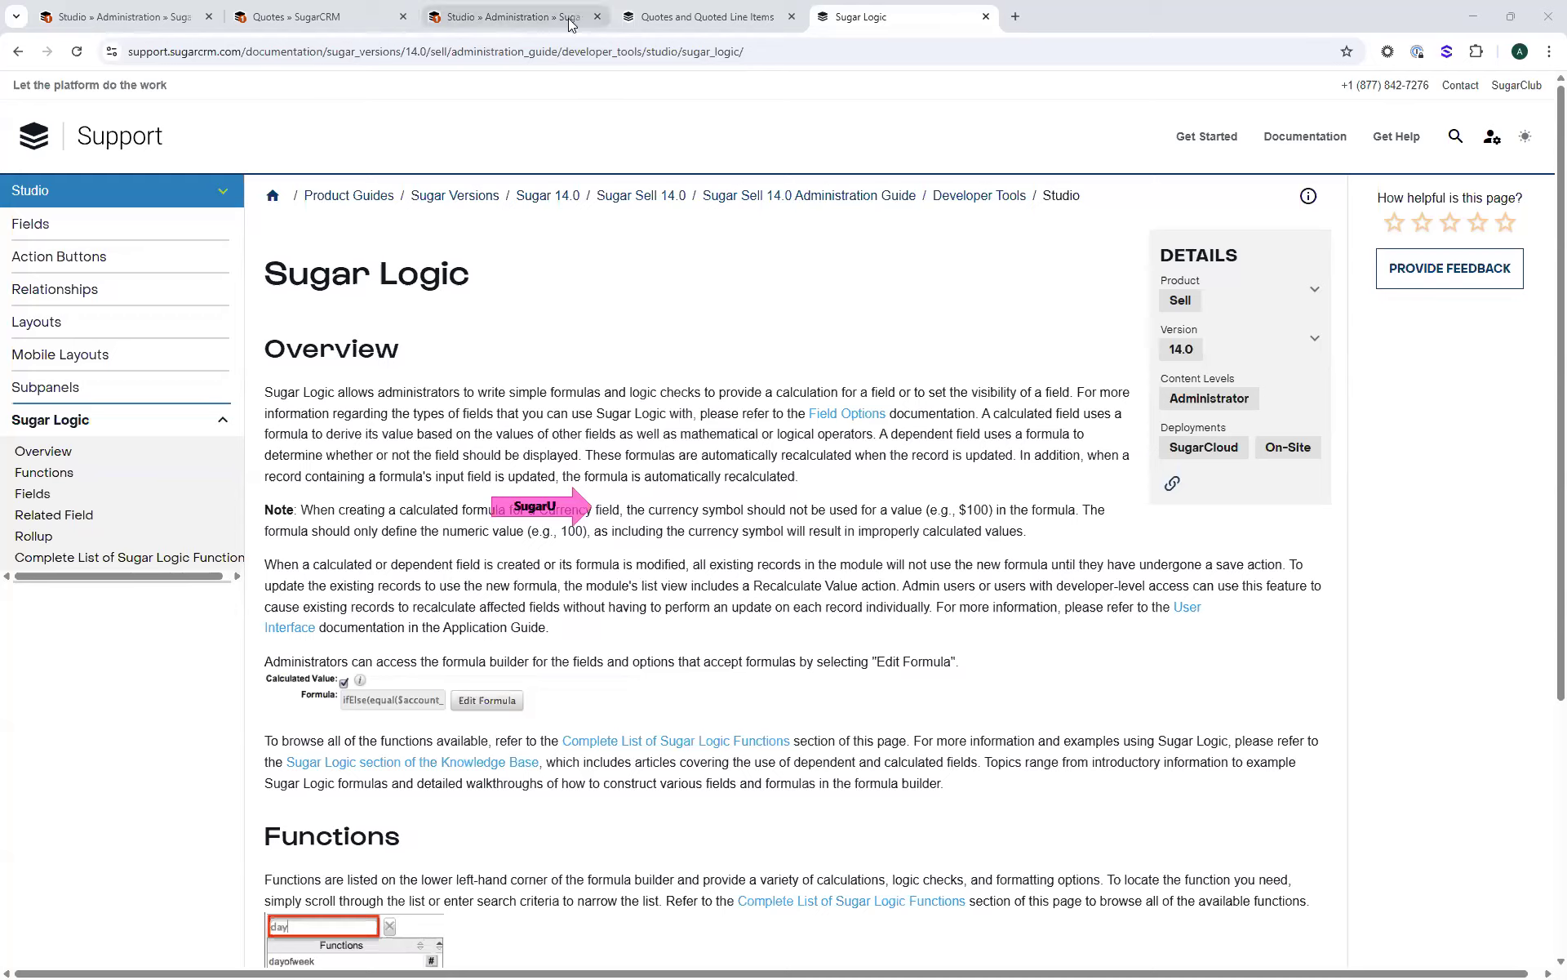
click(499, 14)
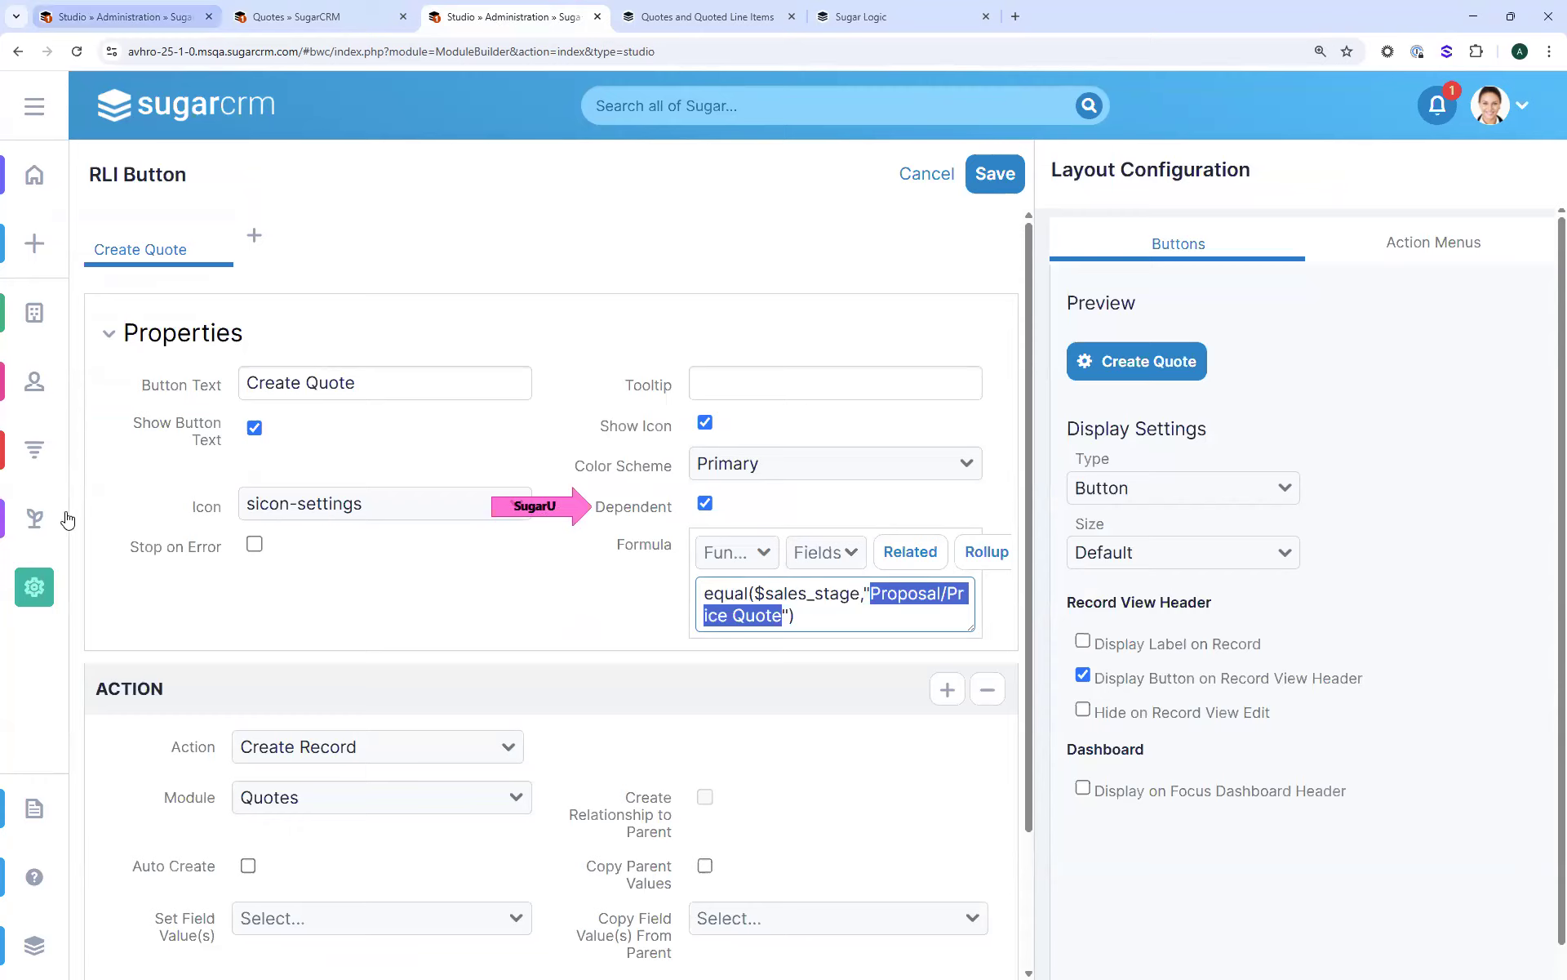
Leave the button configuration without saving and open the "System not responding" case in the Cases module
mouse_move(89, 548)
scroll(90, 548, down, 5)
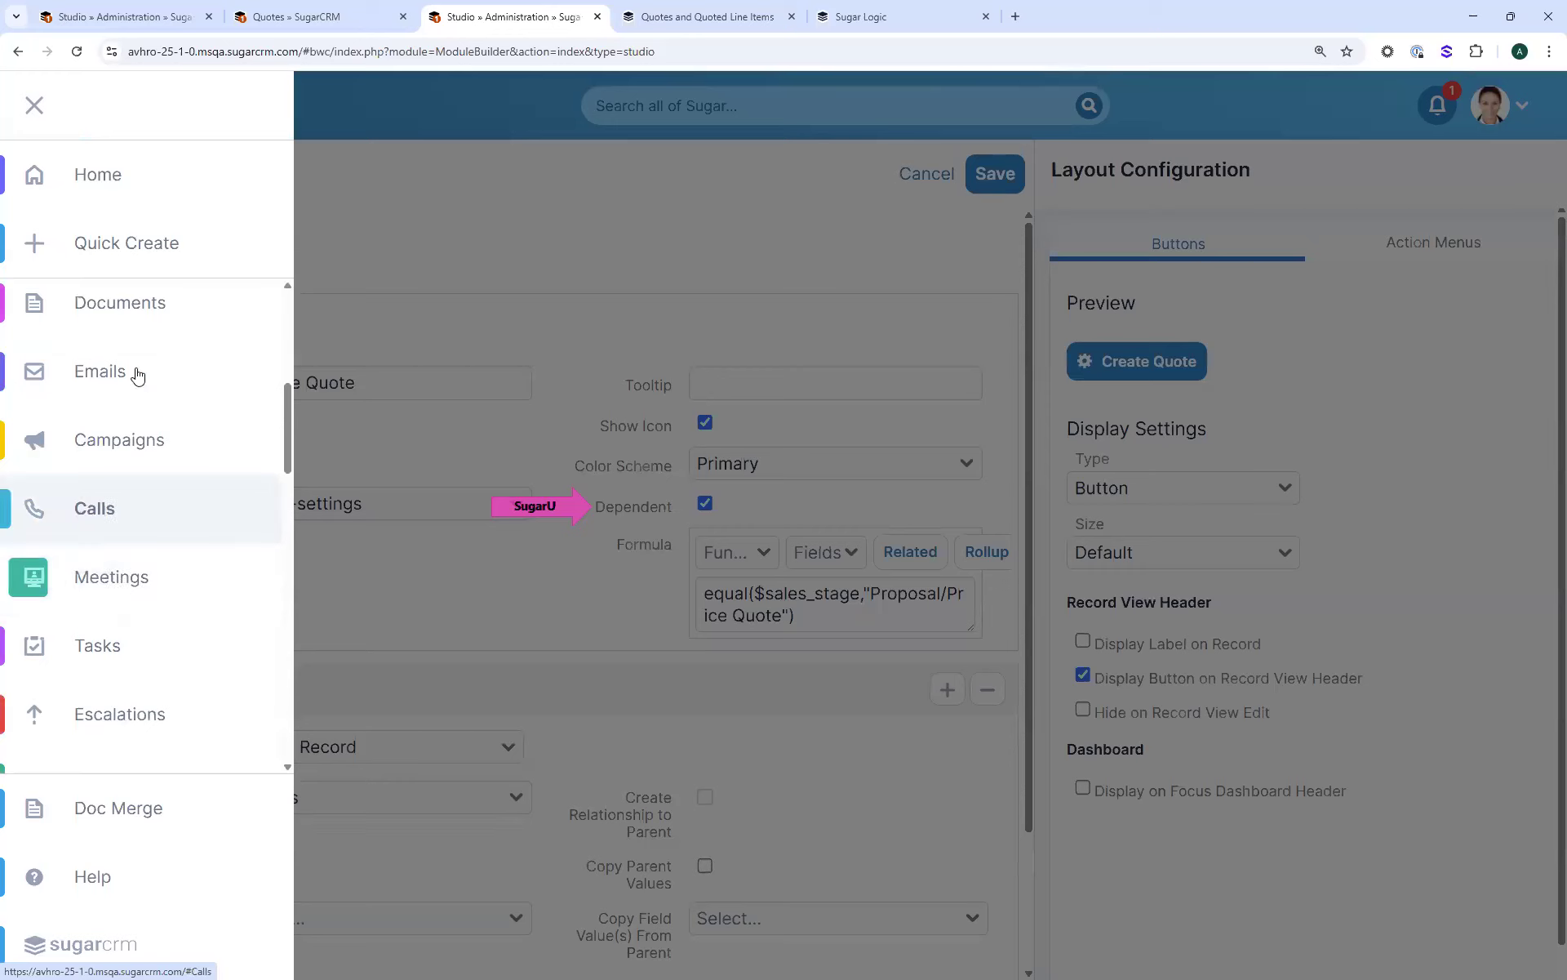
scroll(145, 521, down, 3)
click(149, 562)
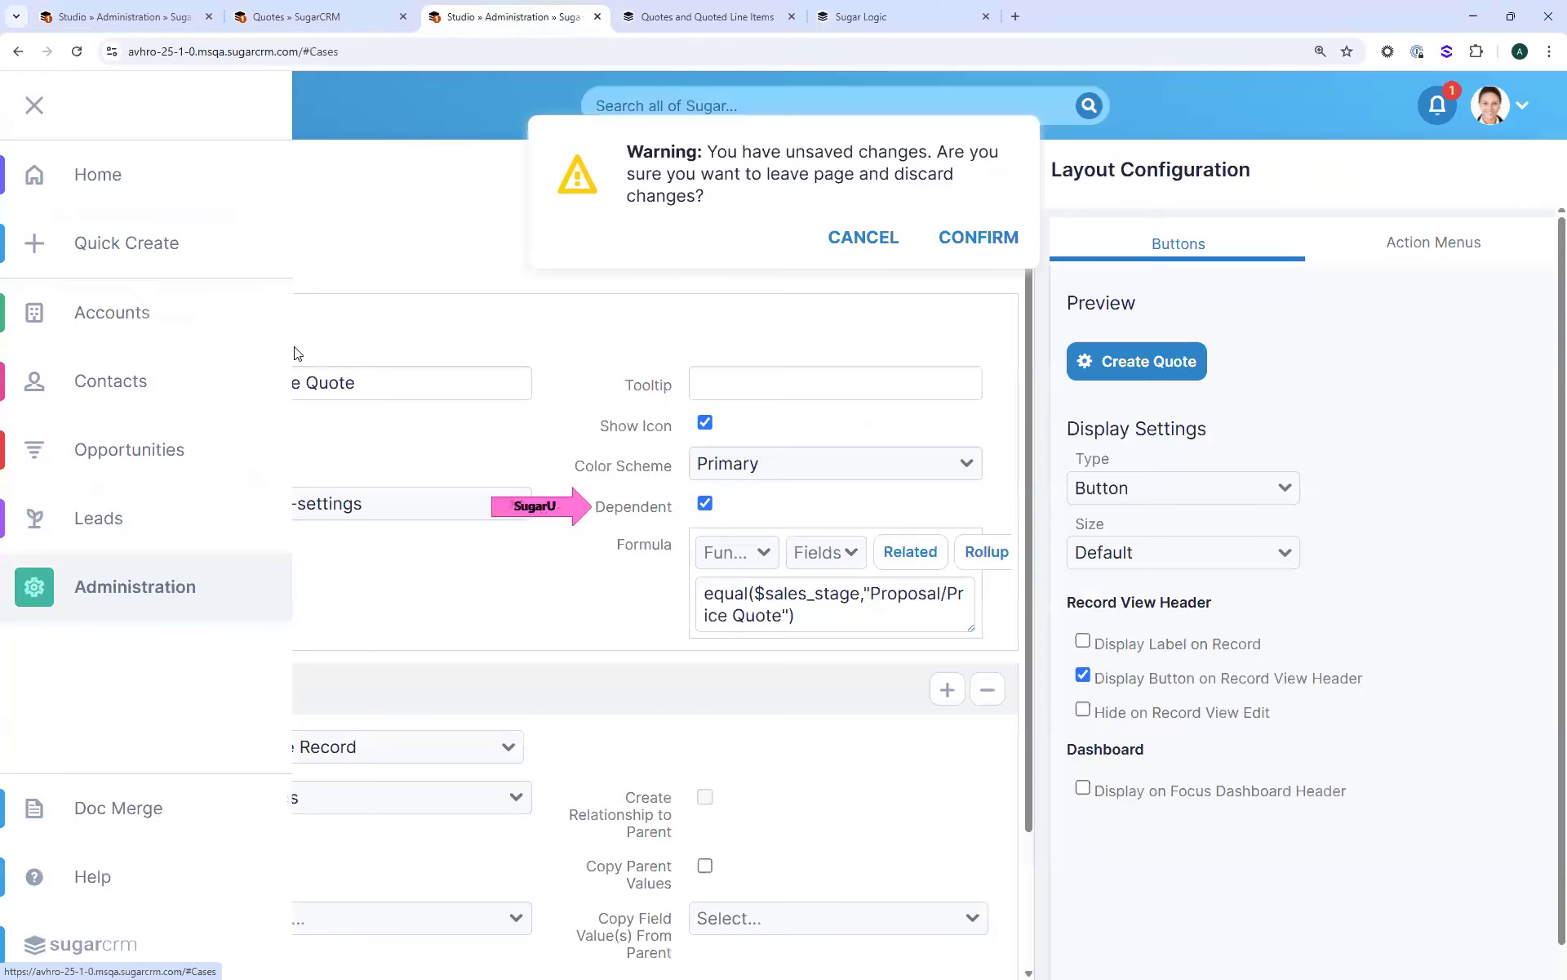
click(966, 245)
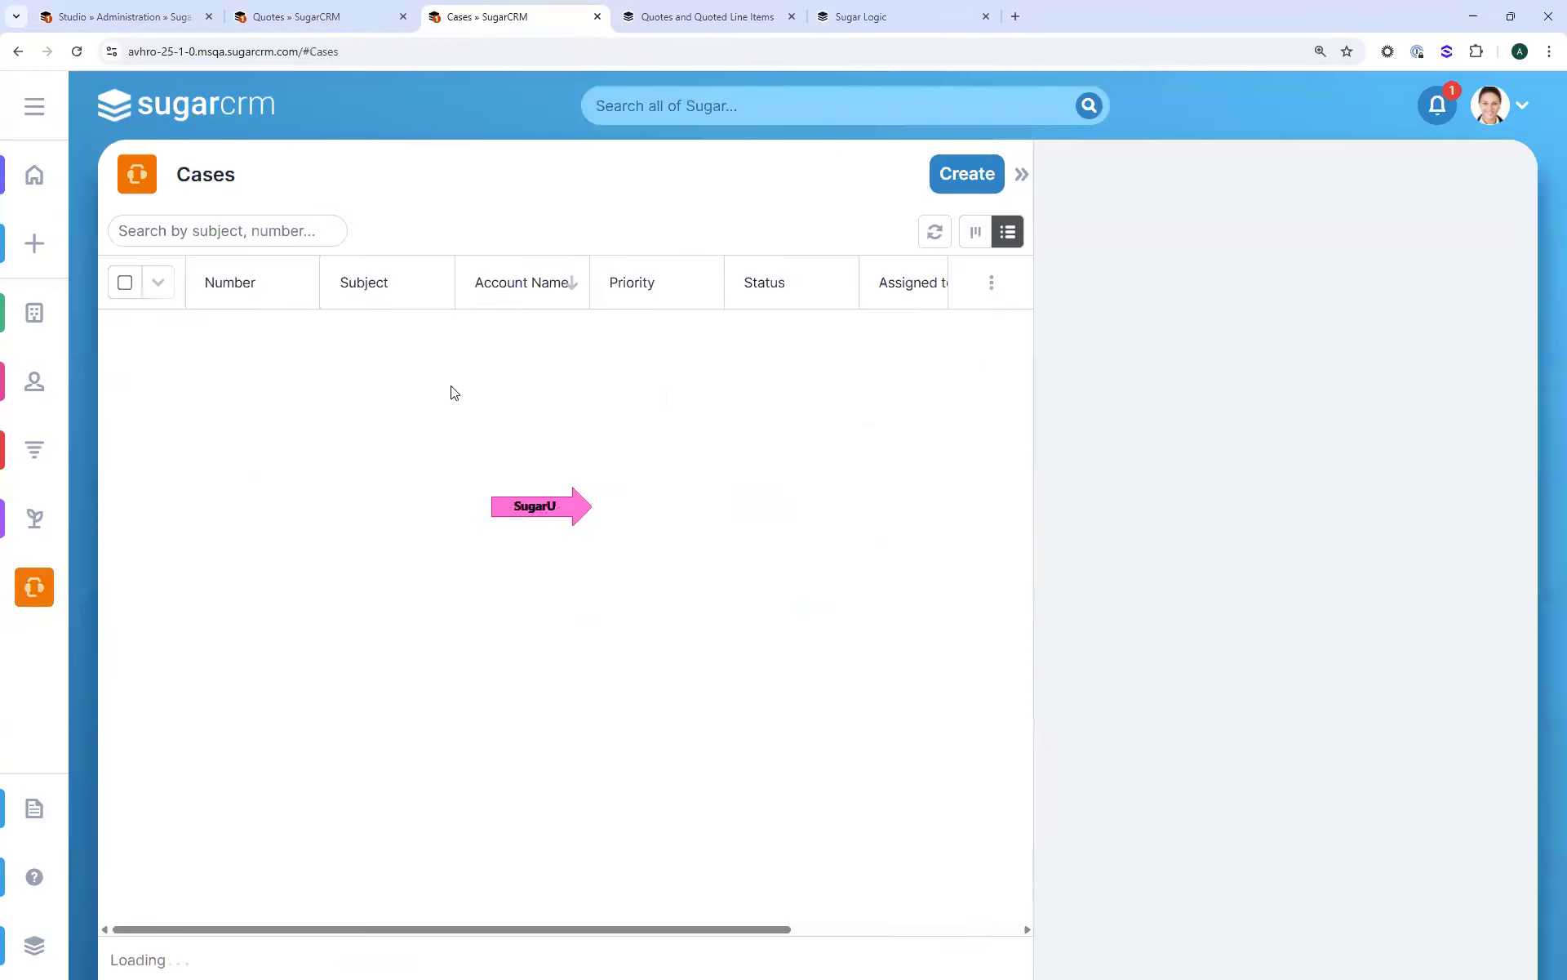
click(369, 428)
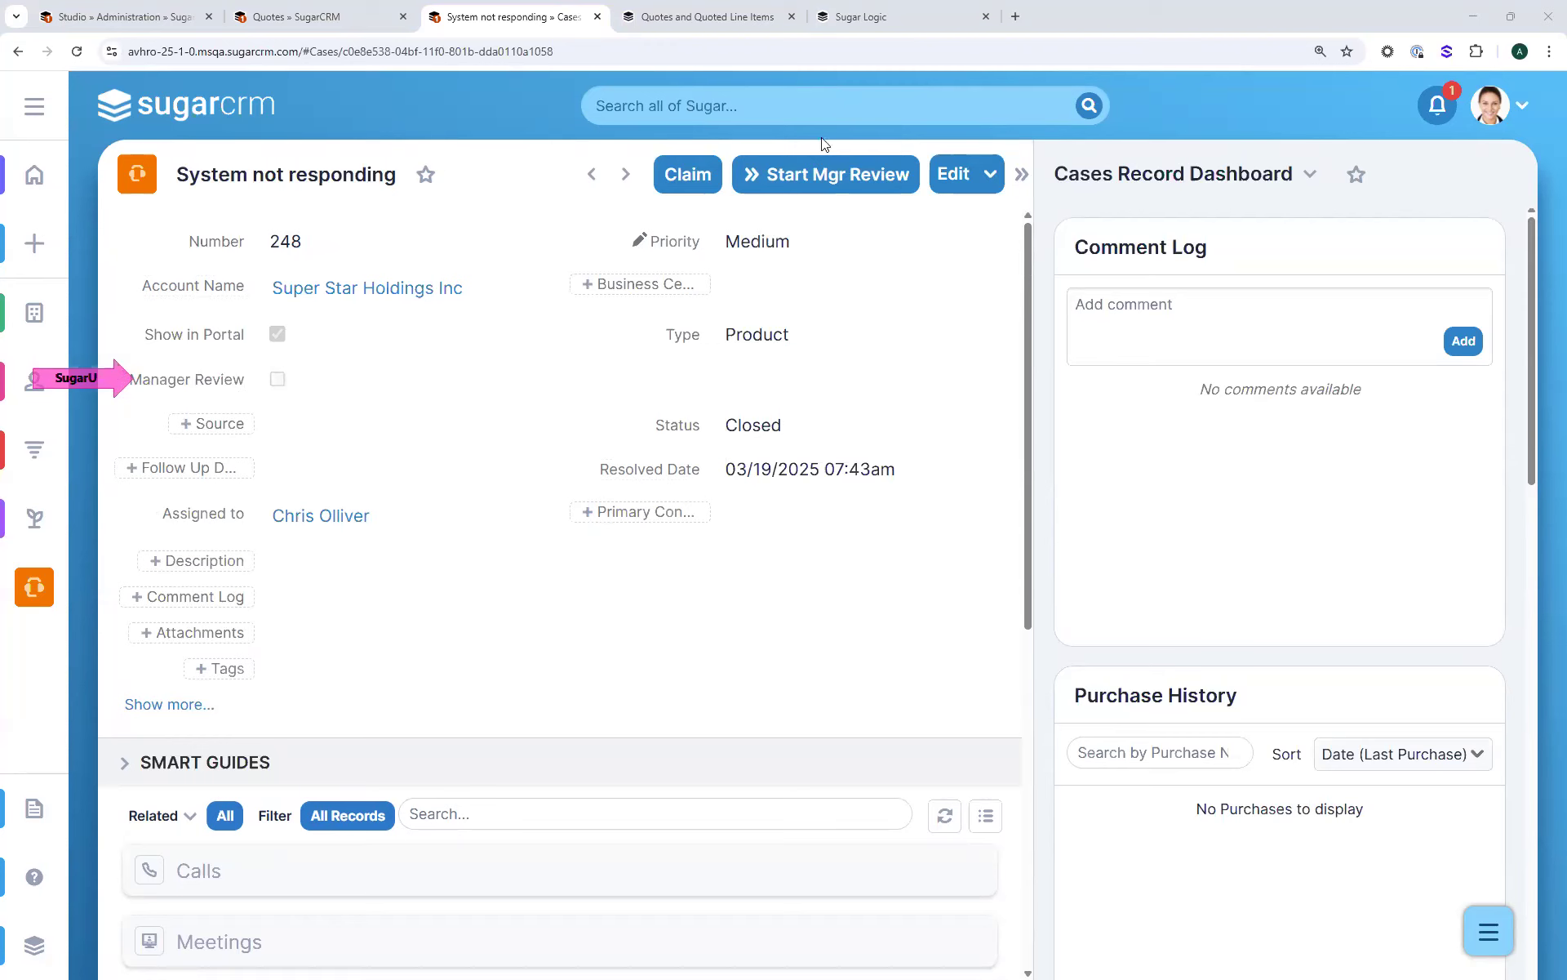
Start the manager review on the case with its Start Mgr Review button and save the record
click(848, 174)
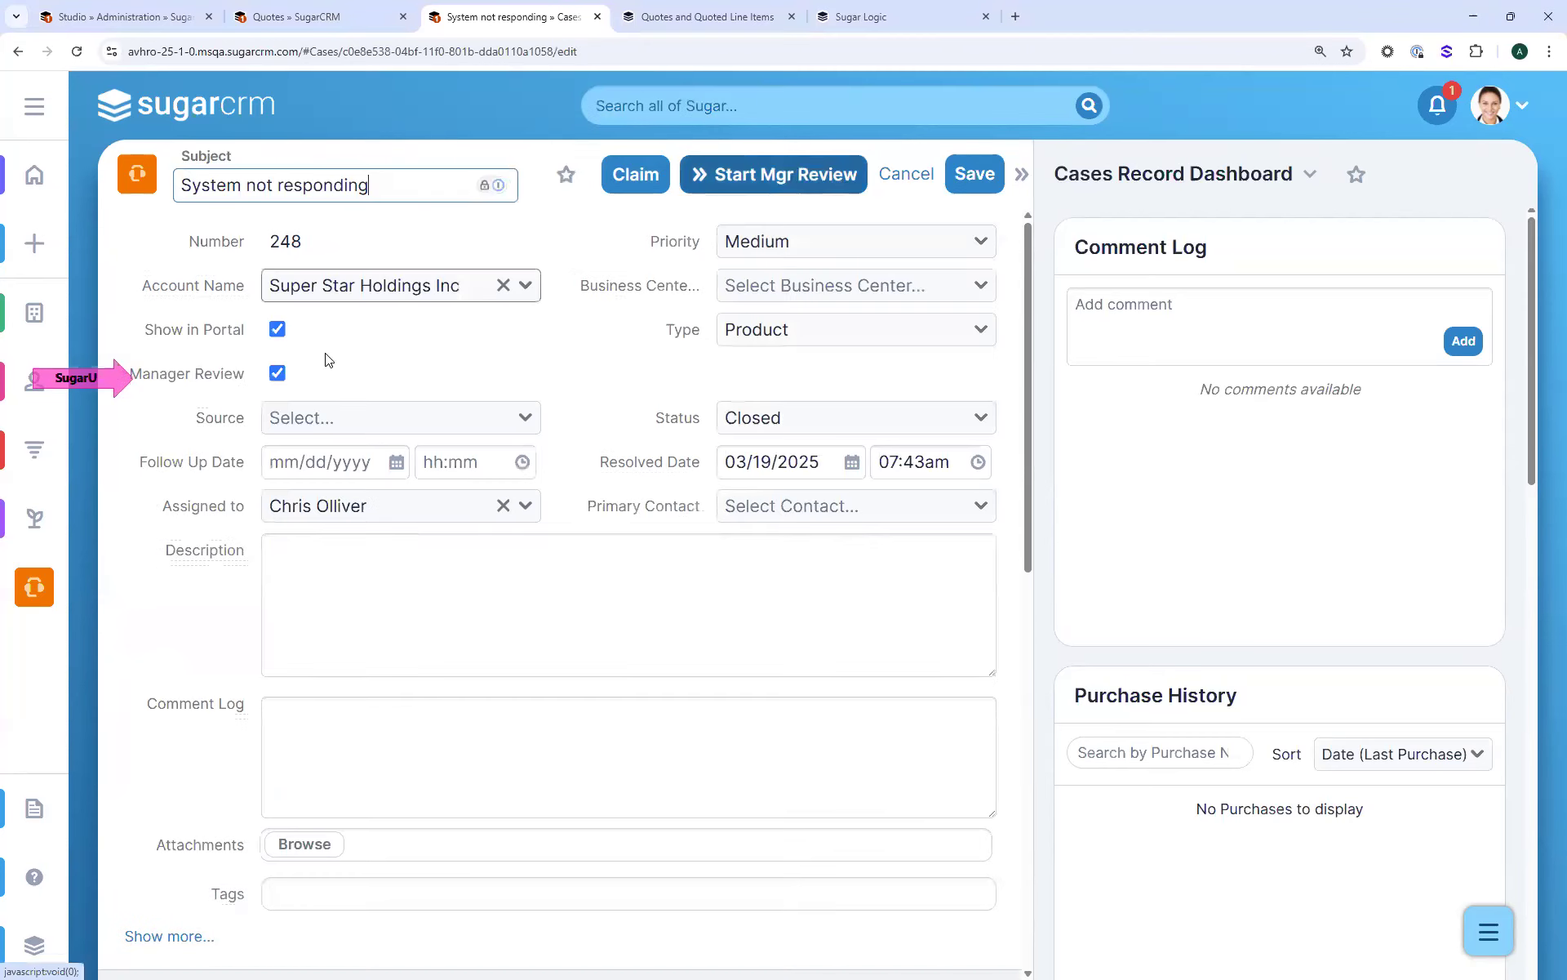
drag(142, 374, 245, 374)
click(974, 181)
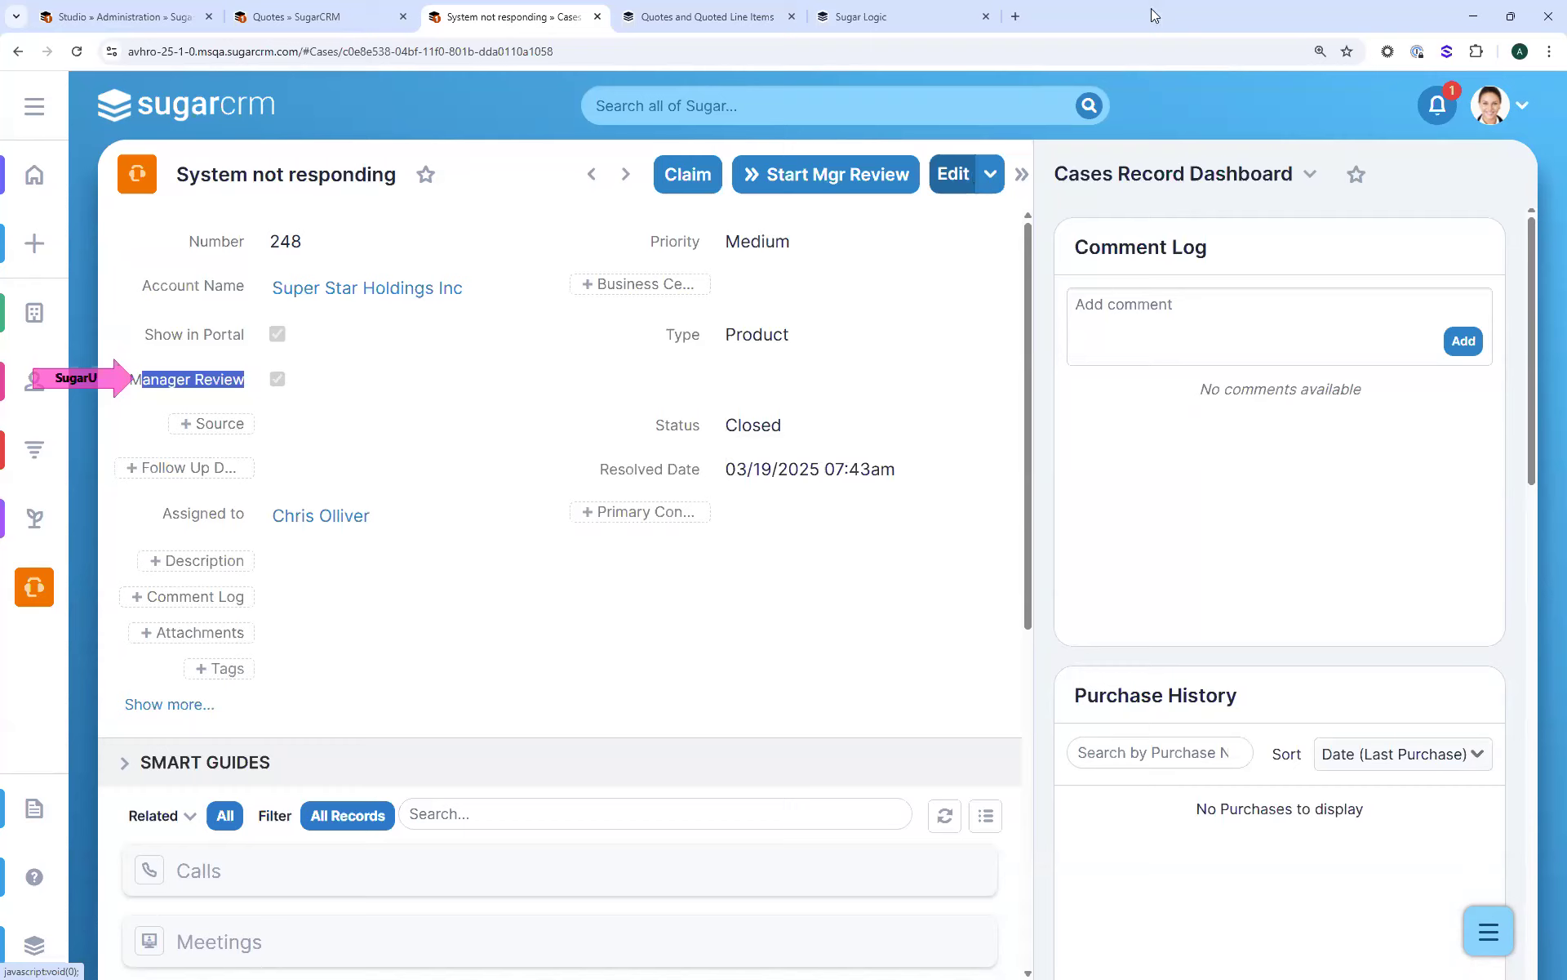
Return to the Quotes browser tab and open Studio from the Administration page
click(347, 26)
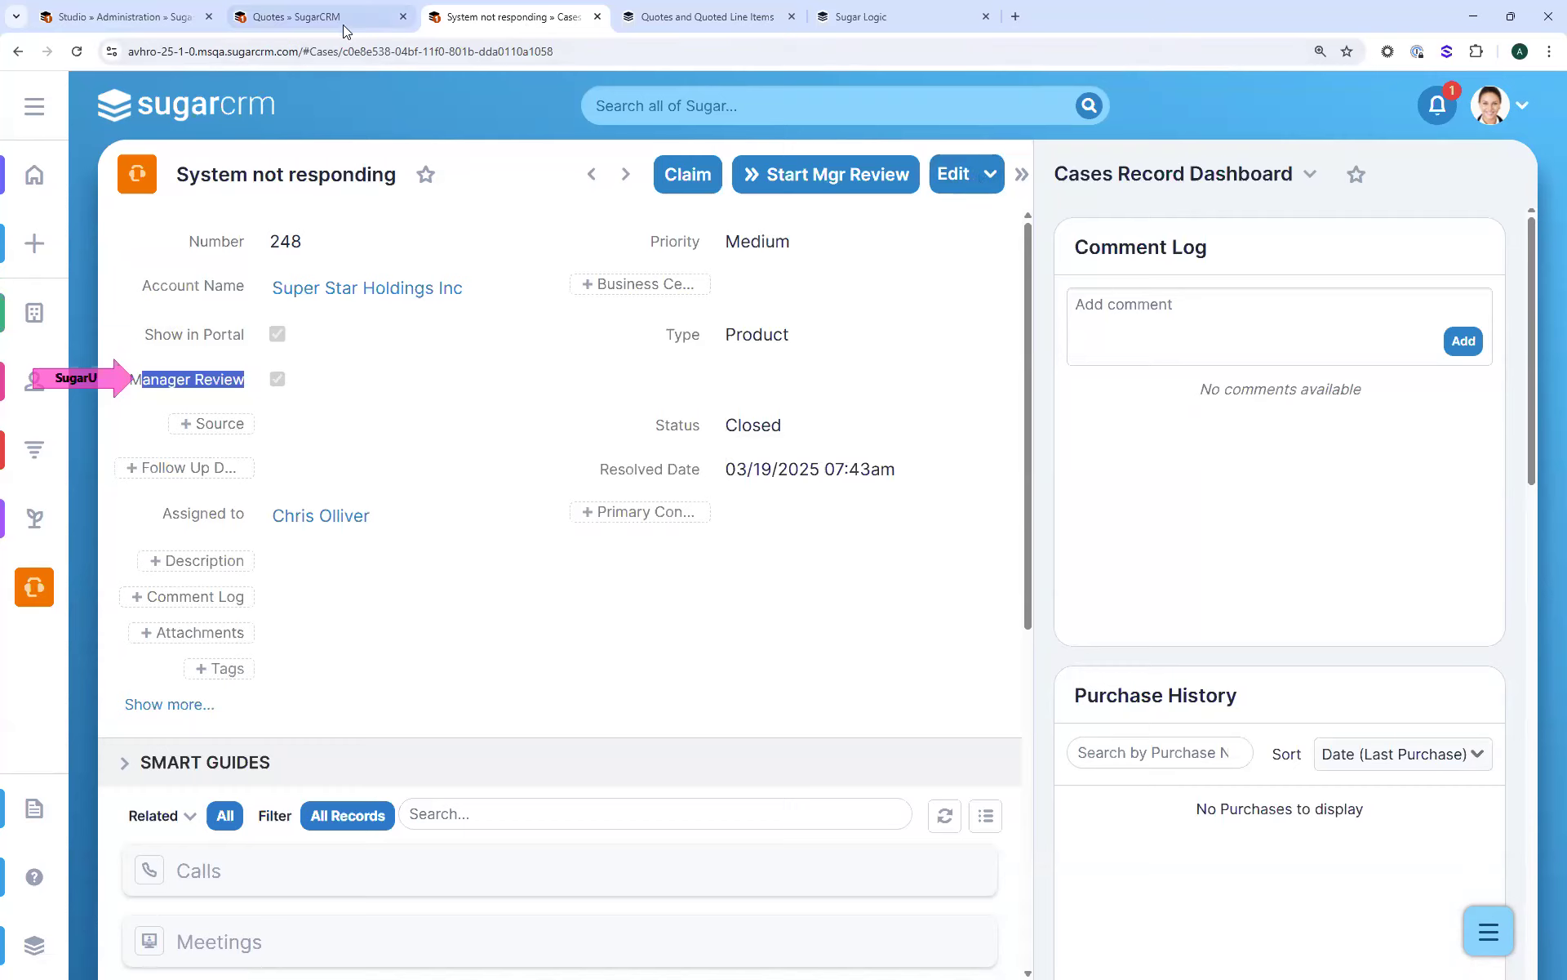
click(1510, 110)
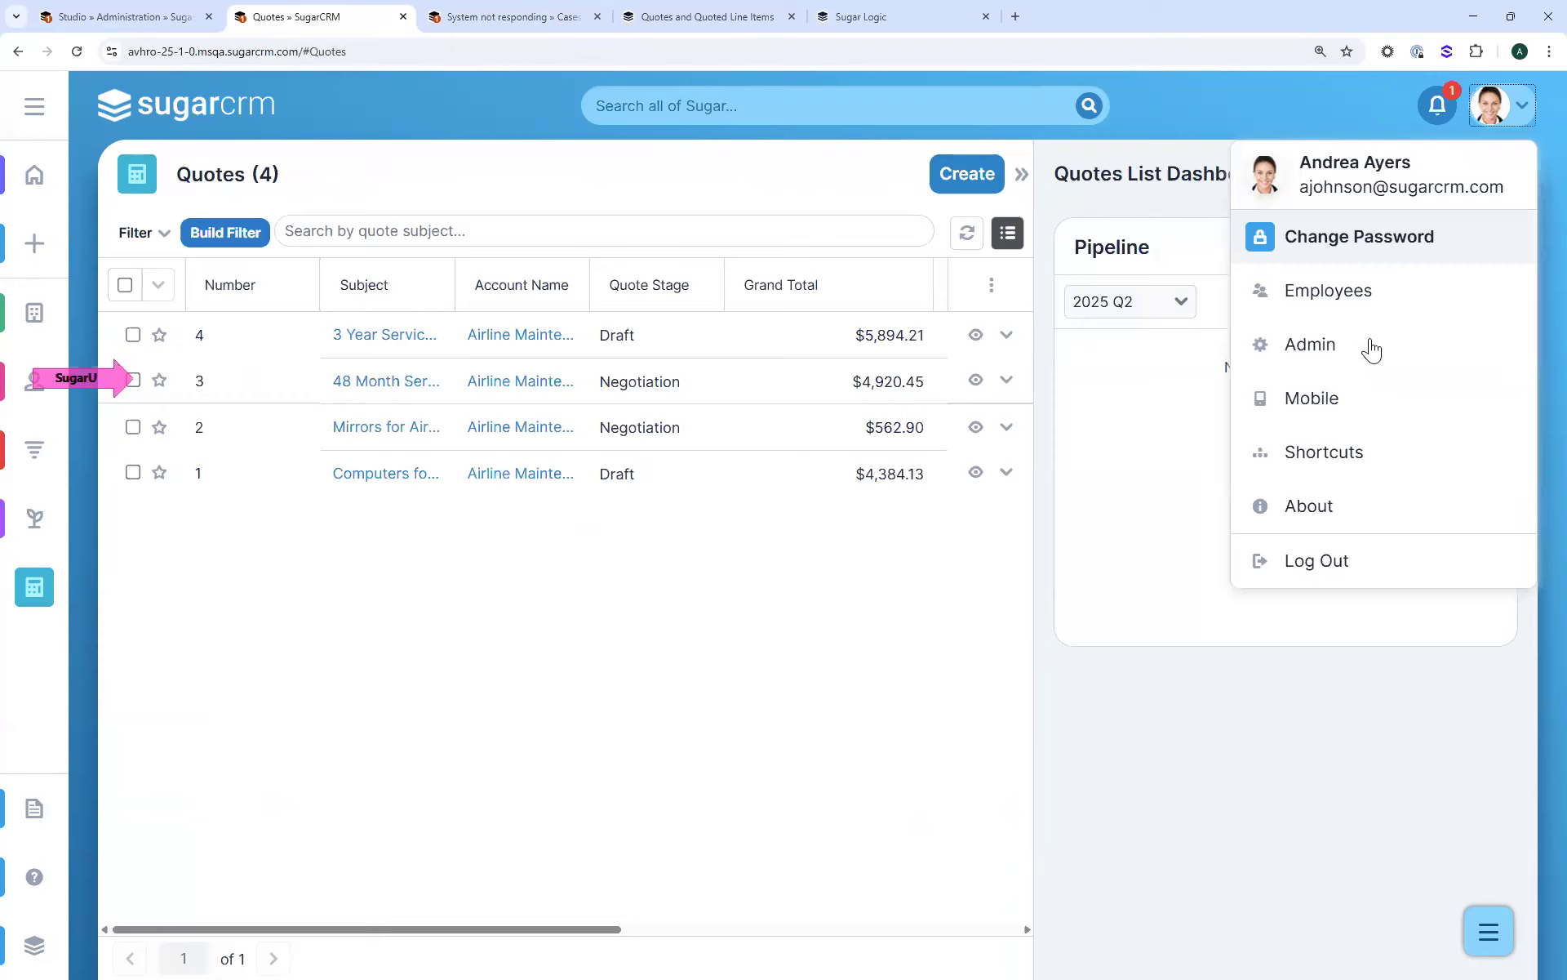
click(1298, 336)
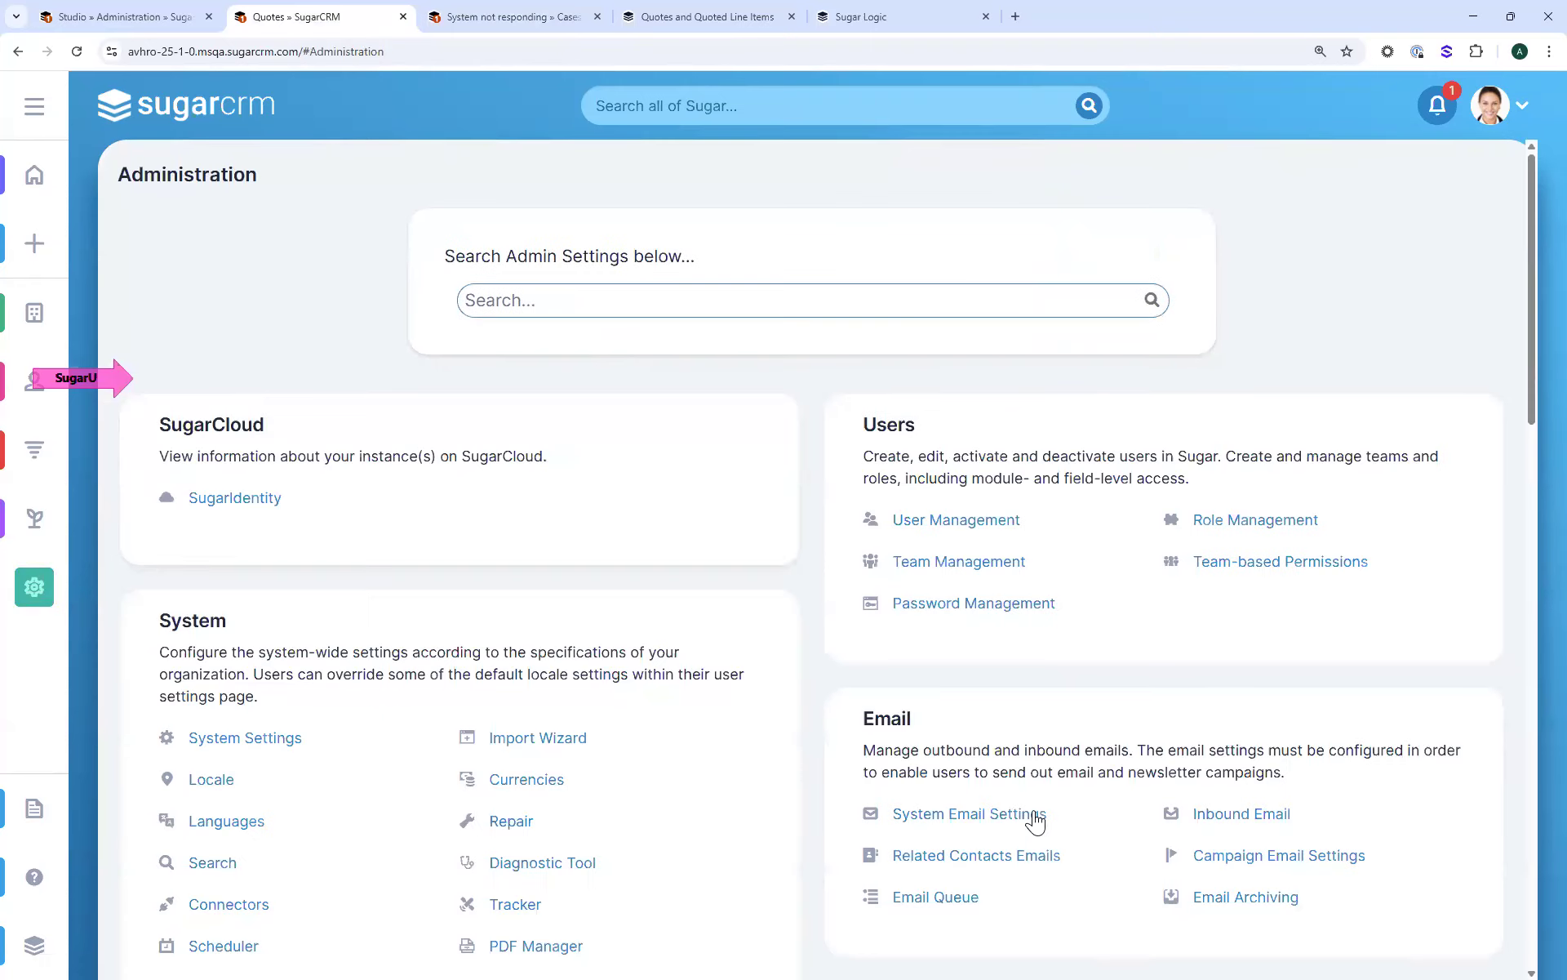
scroll(1050, 849, down, 5)
click(916, 597)
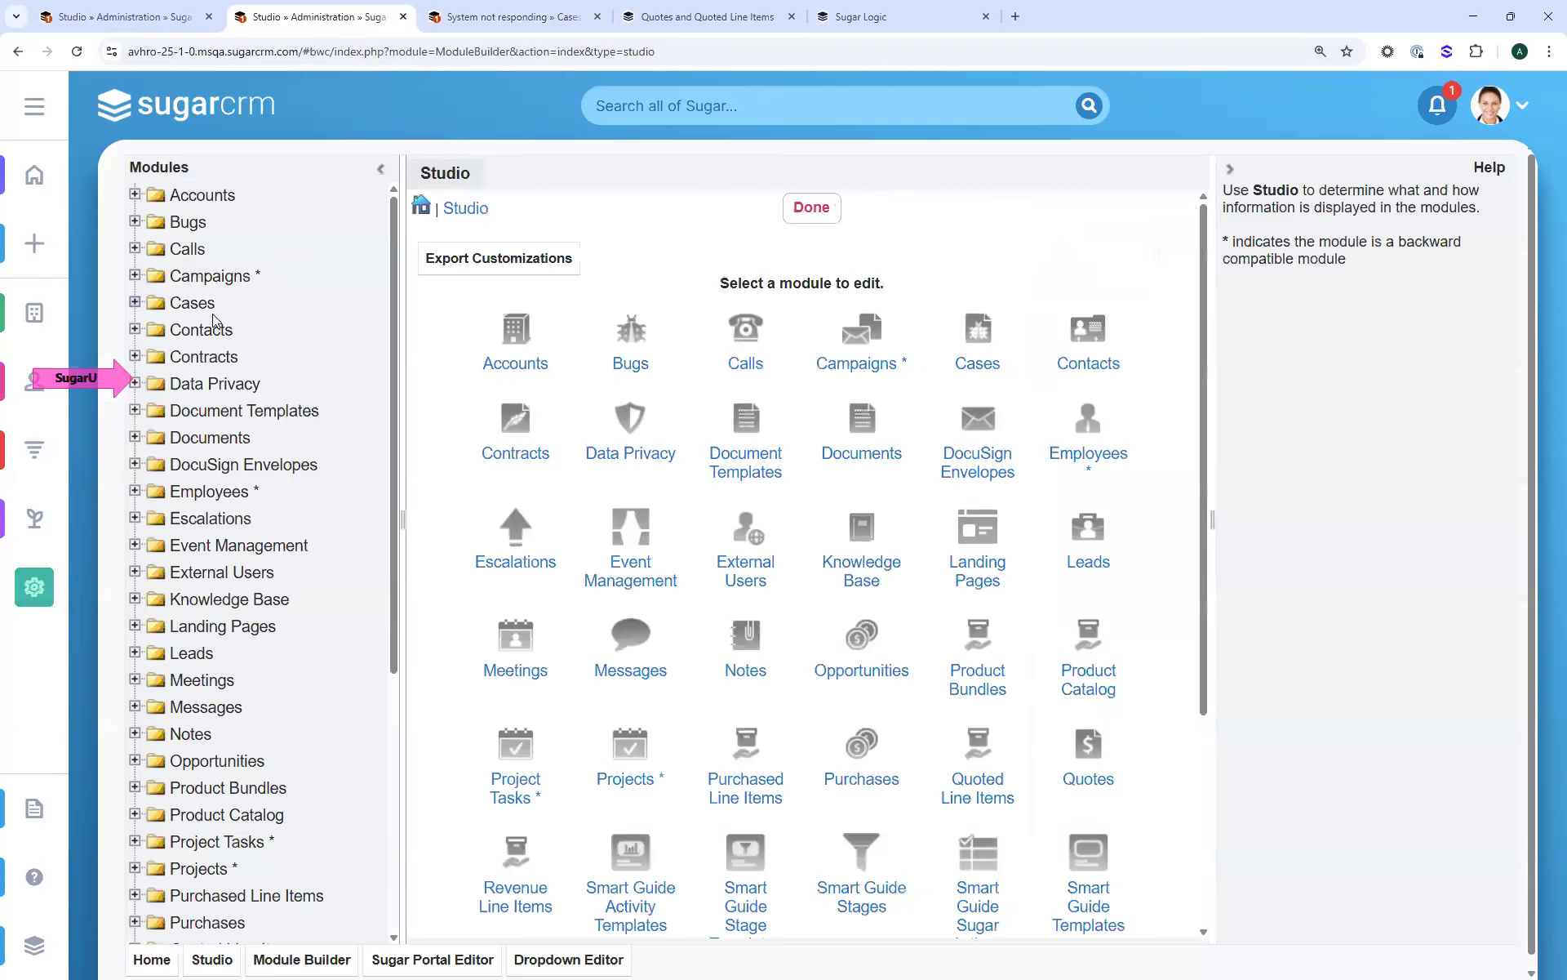
Open the configuration of the cases_button_c action button among the Cases fields and examine its button text
click(135, 304)
click(191, 357)
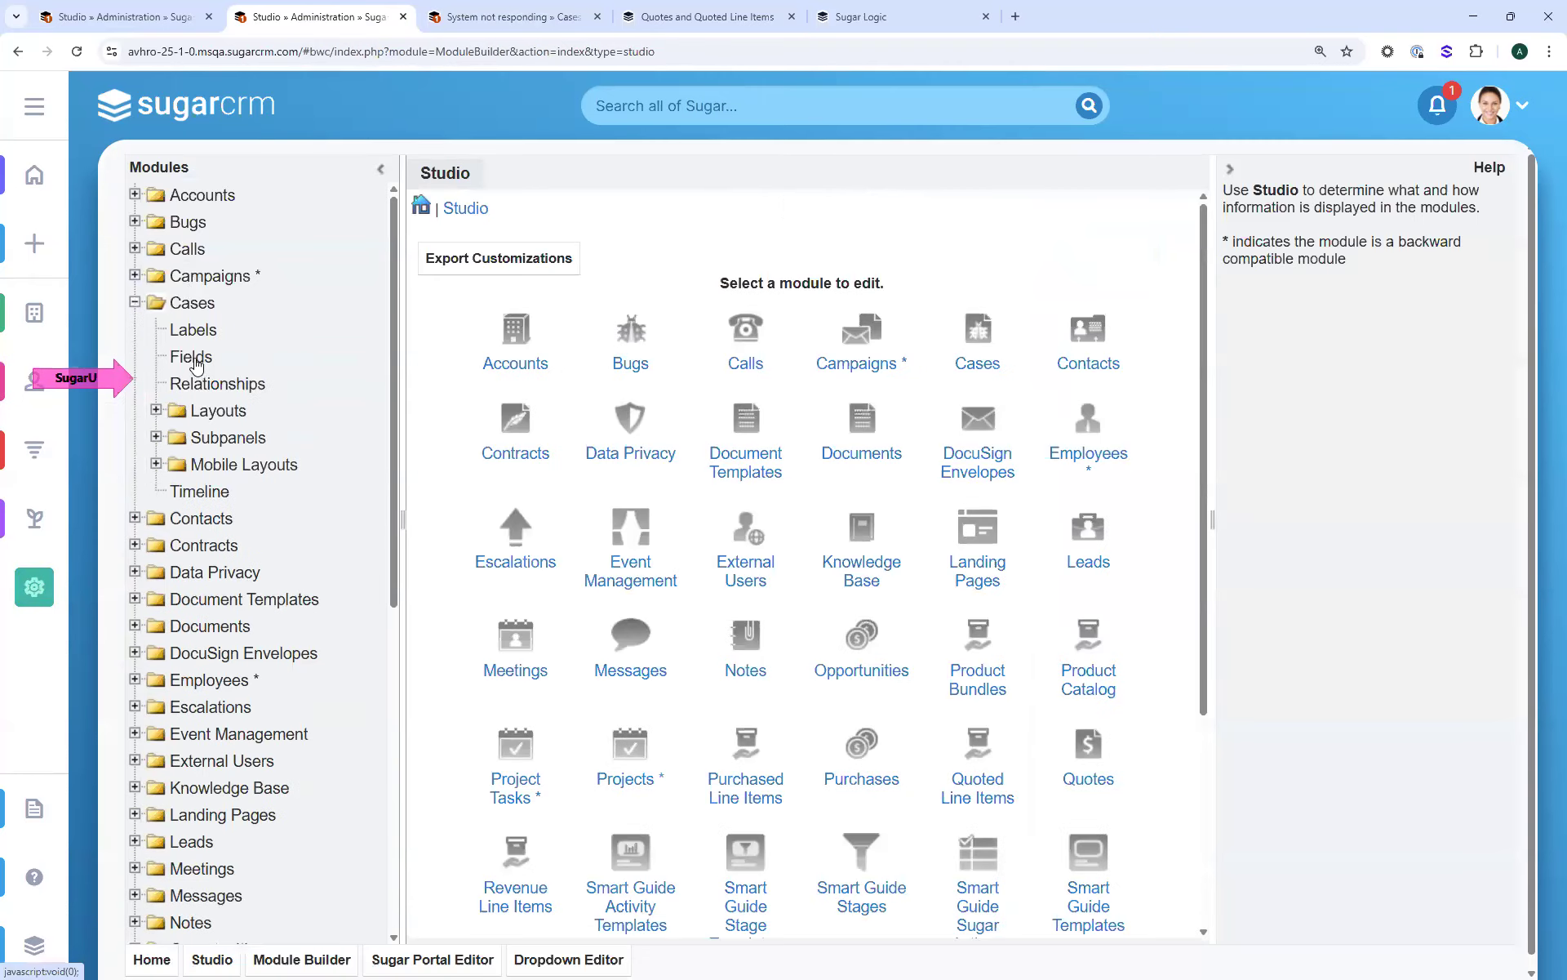
click(925, 299)
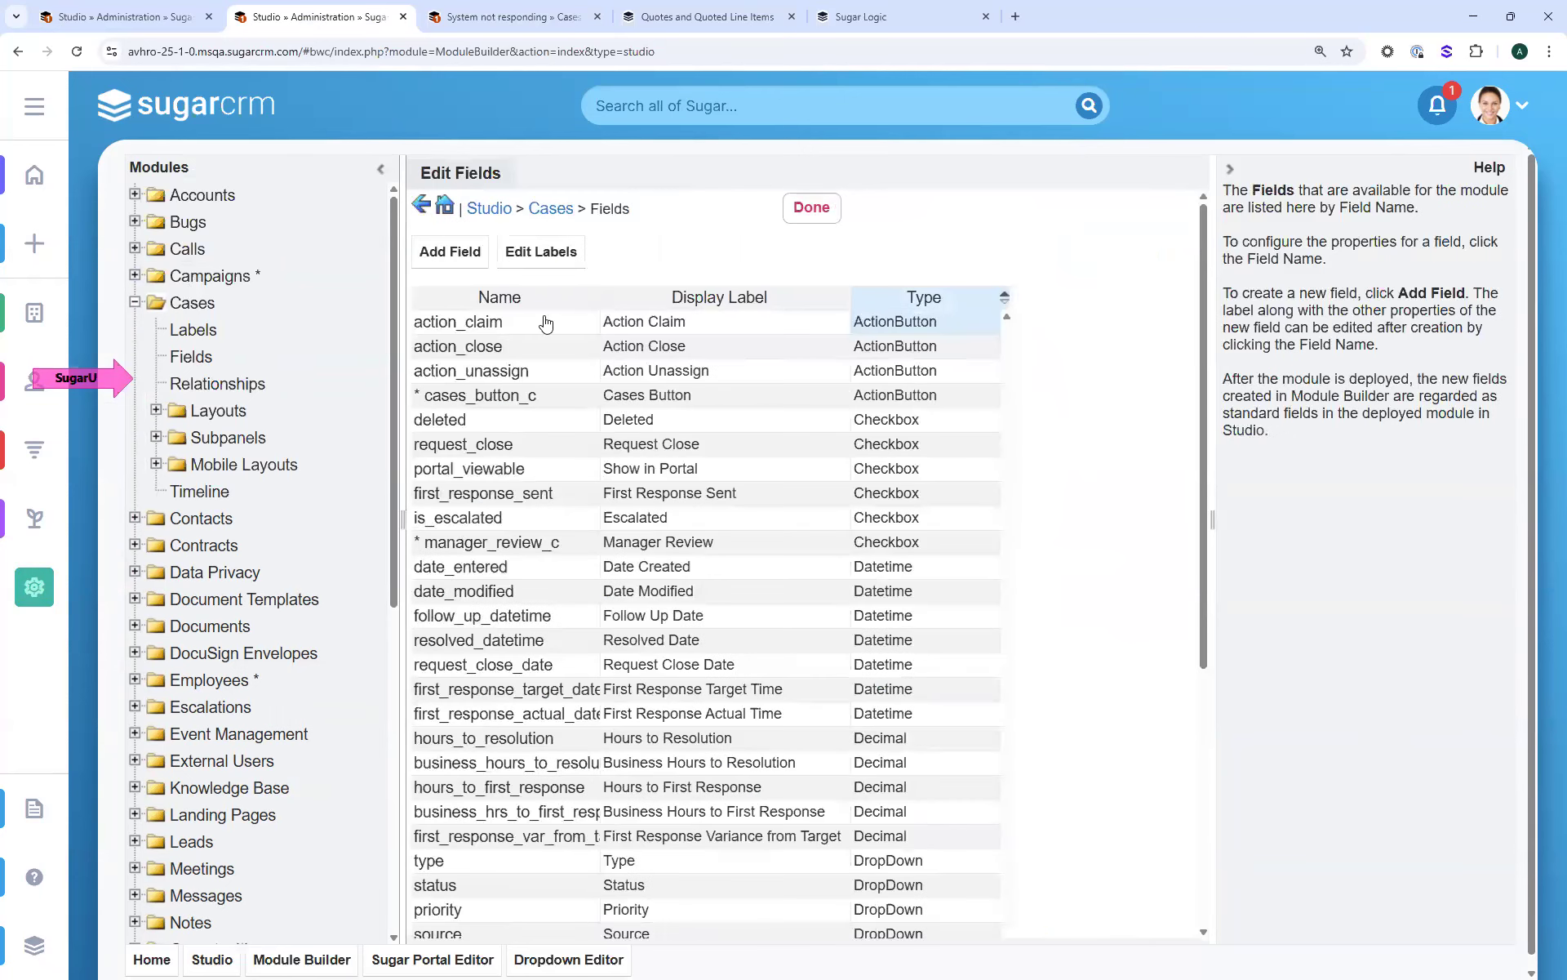
click(548, 402)
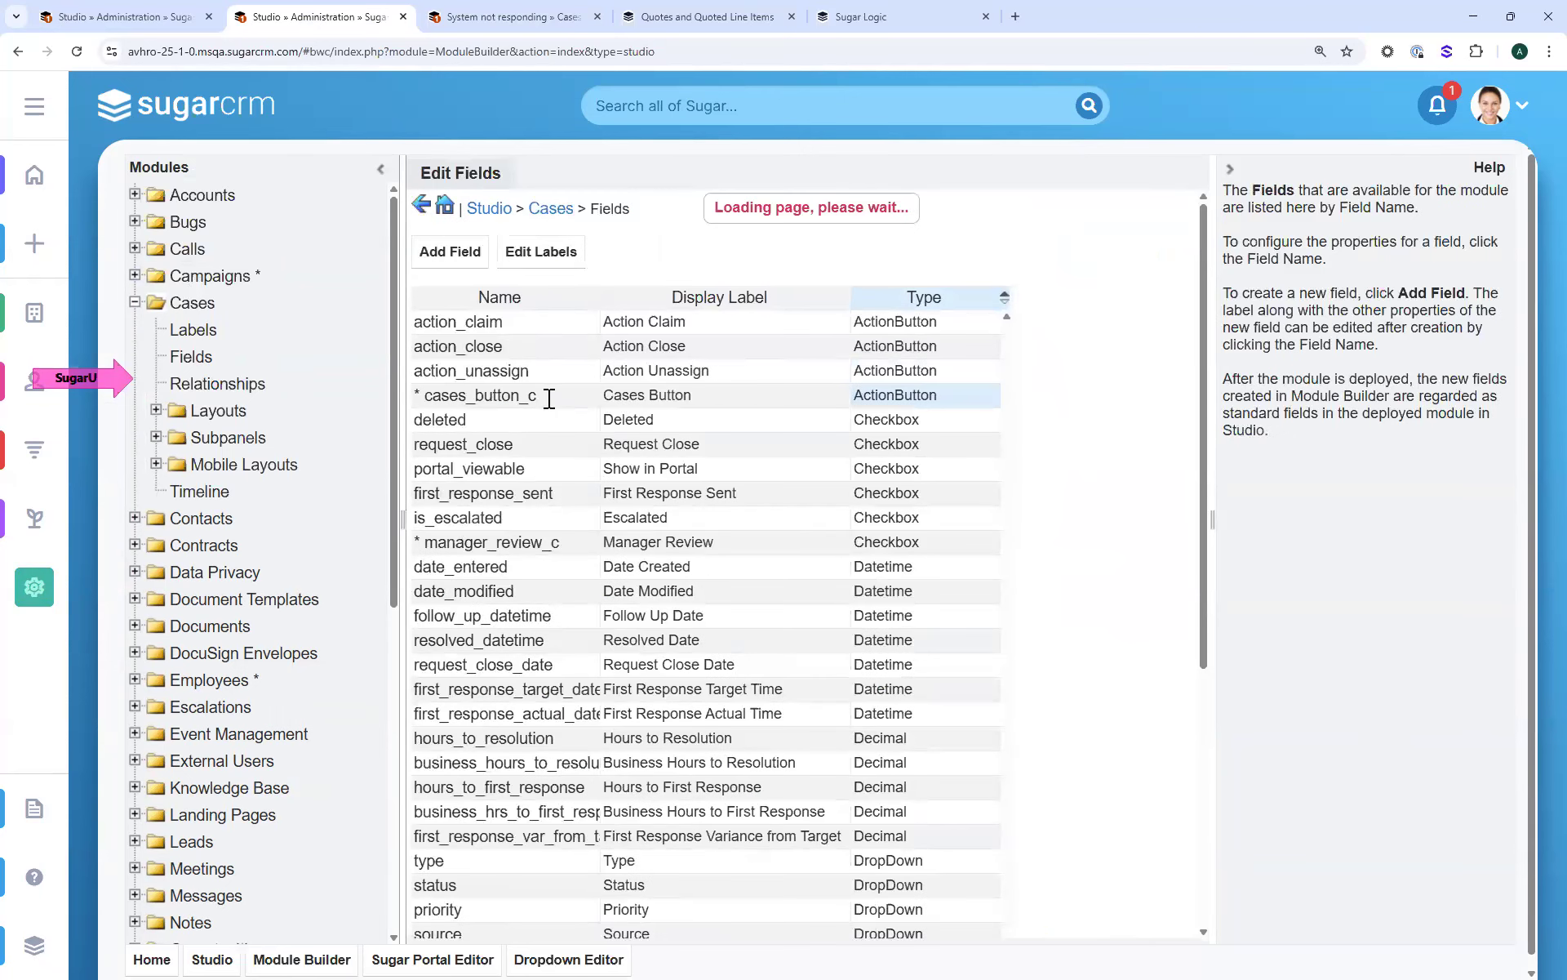
click(608, 462)
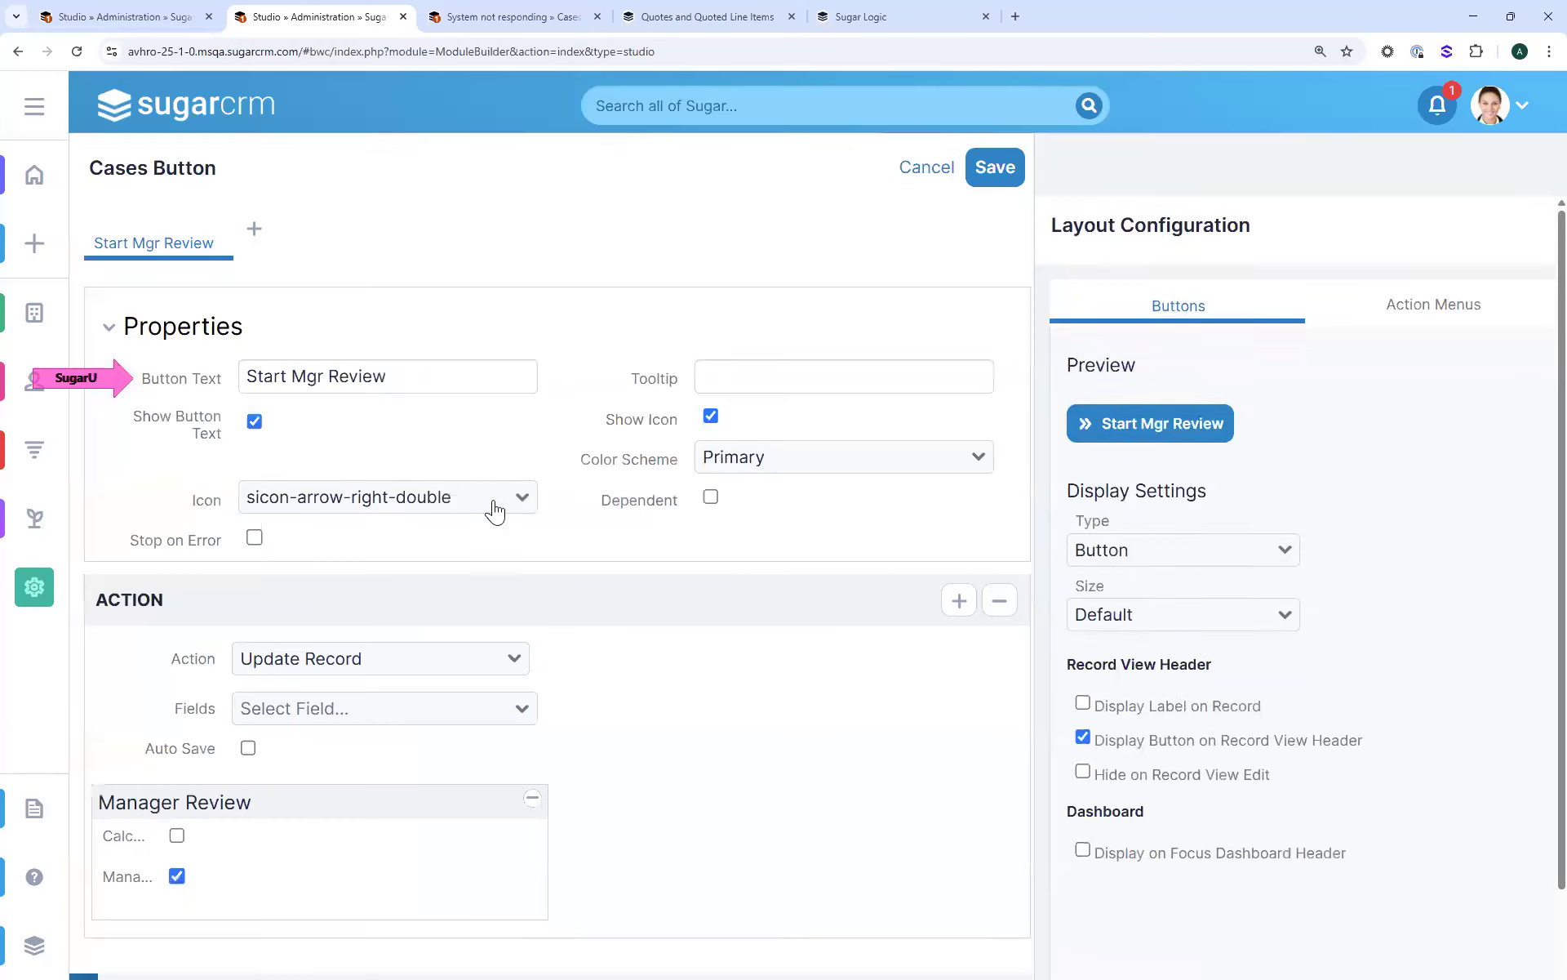
drag(374, 384, 238, 382)
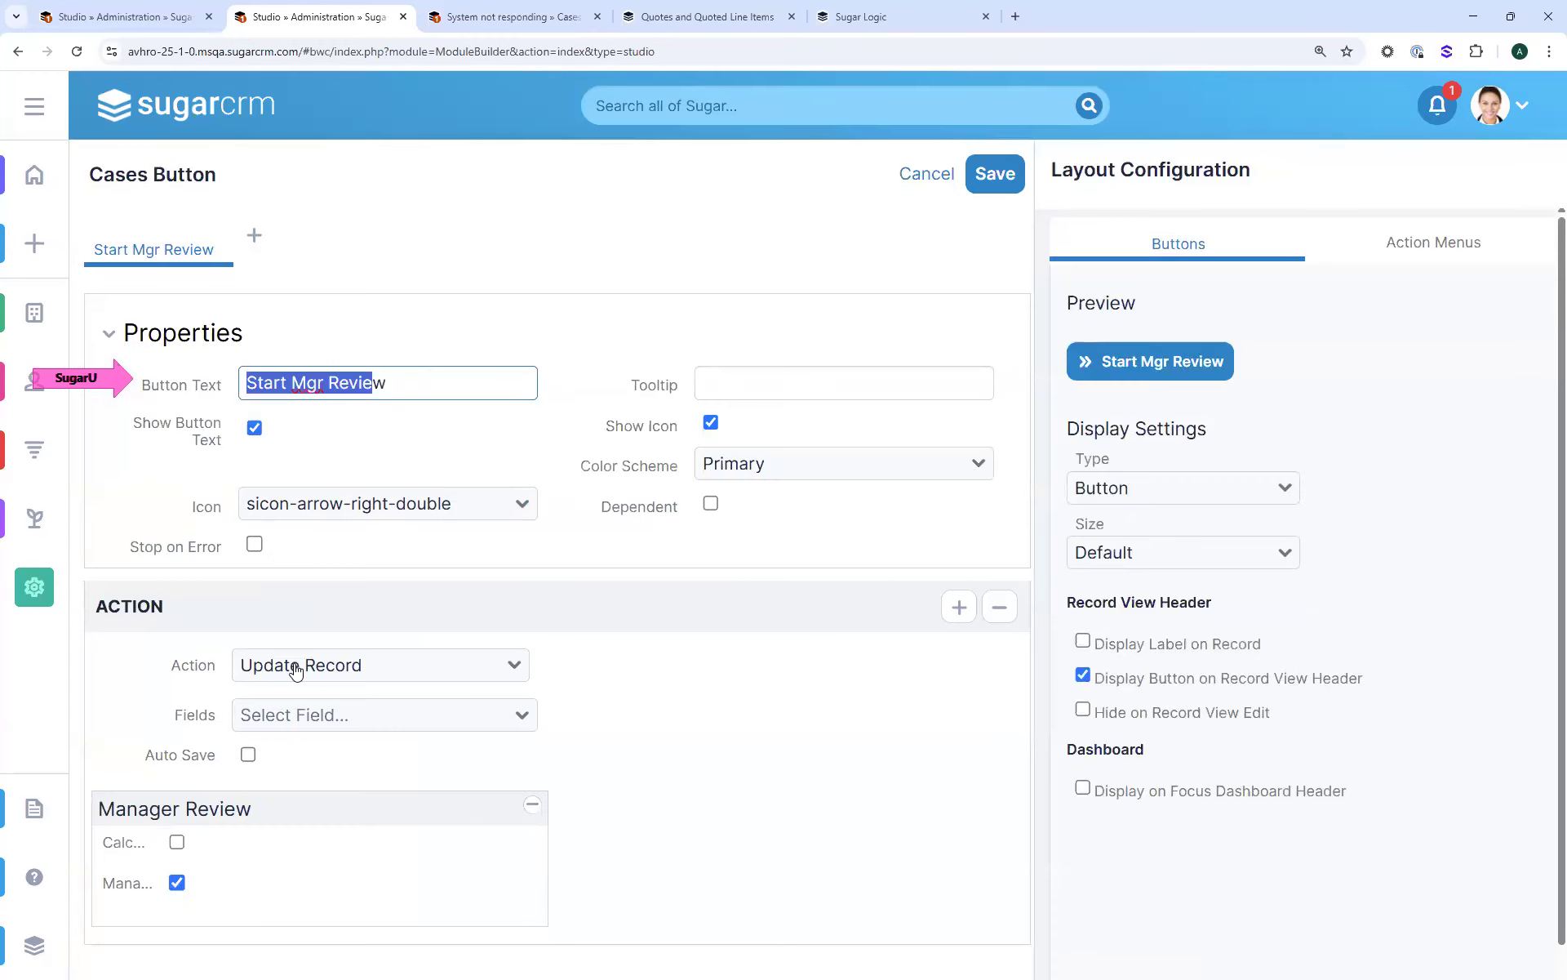